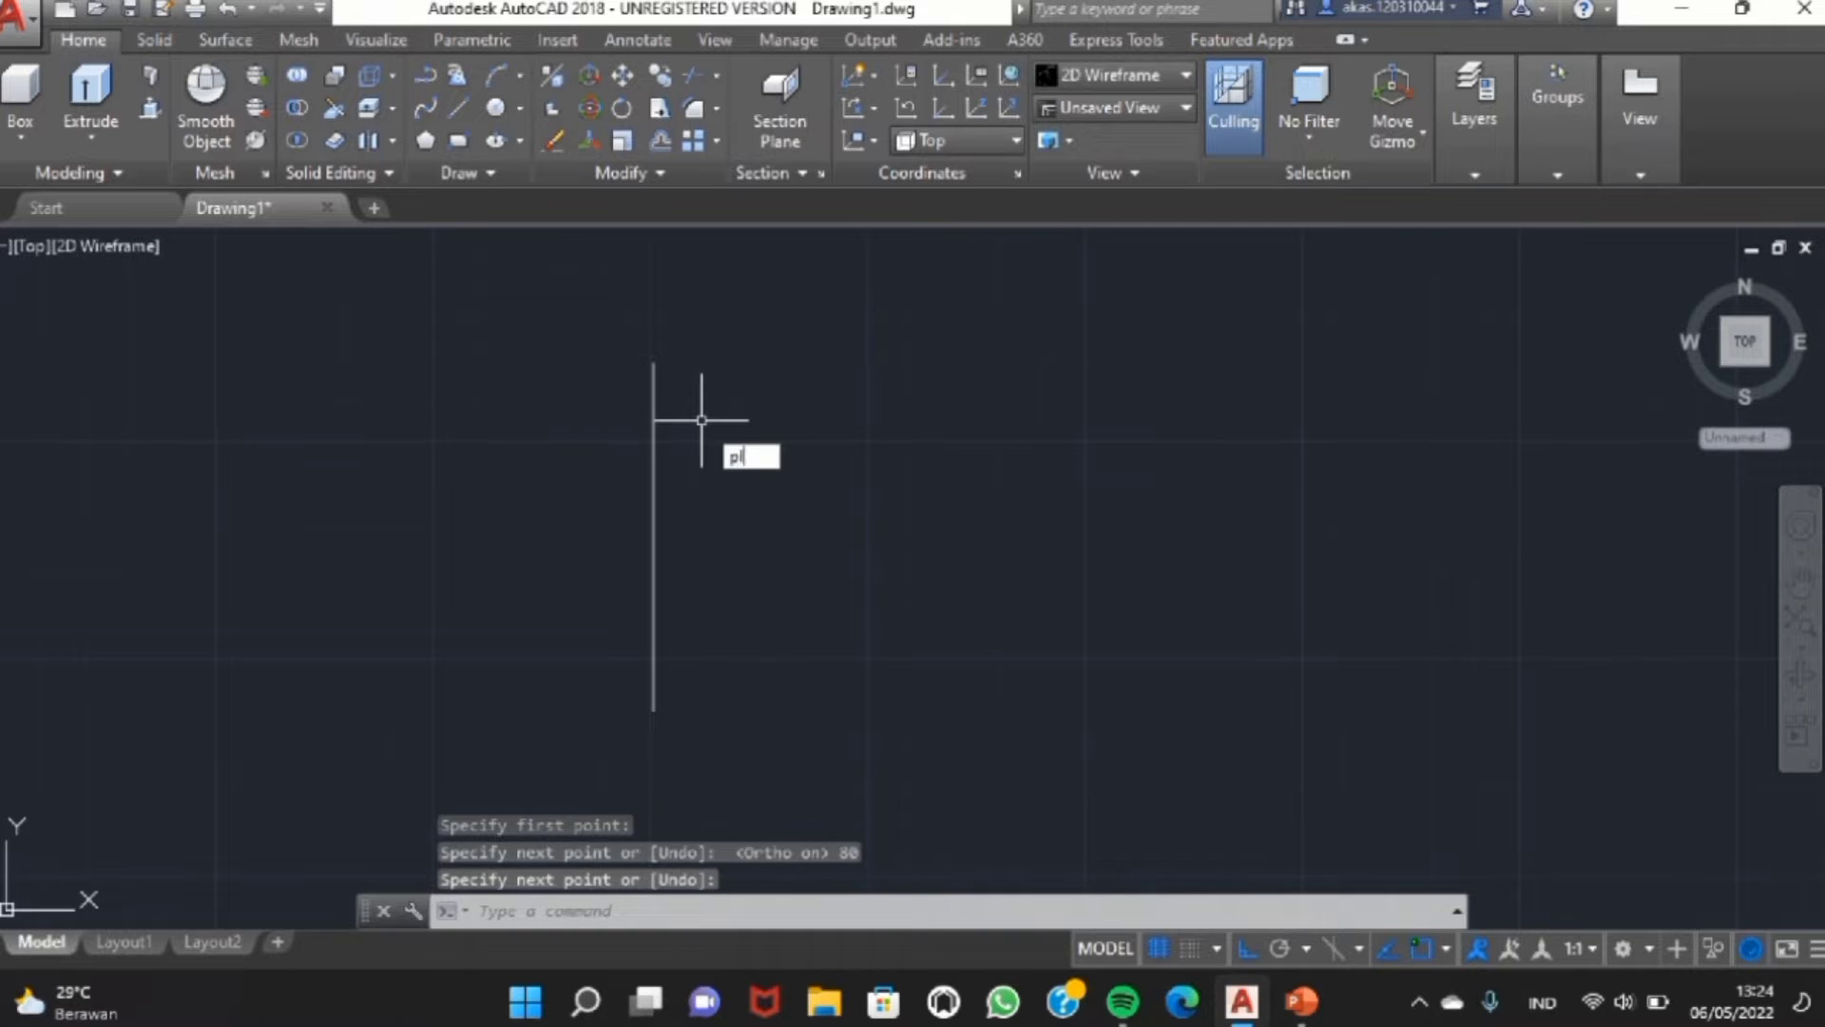
# - Draw a polyline from the vertical line's upper end with segments of 5 and 50, ending at the line's lower end
pyautogui.click(1251, 953)
pyautogui.click(569, 310)
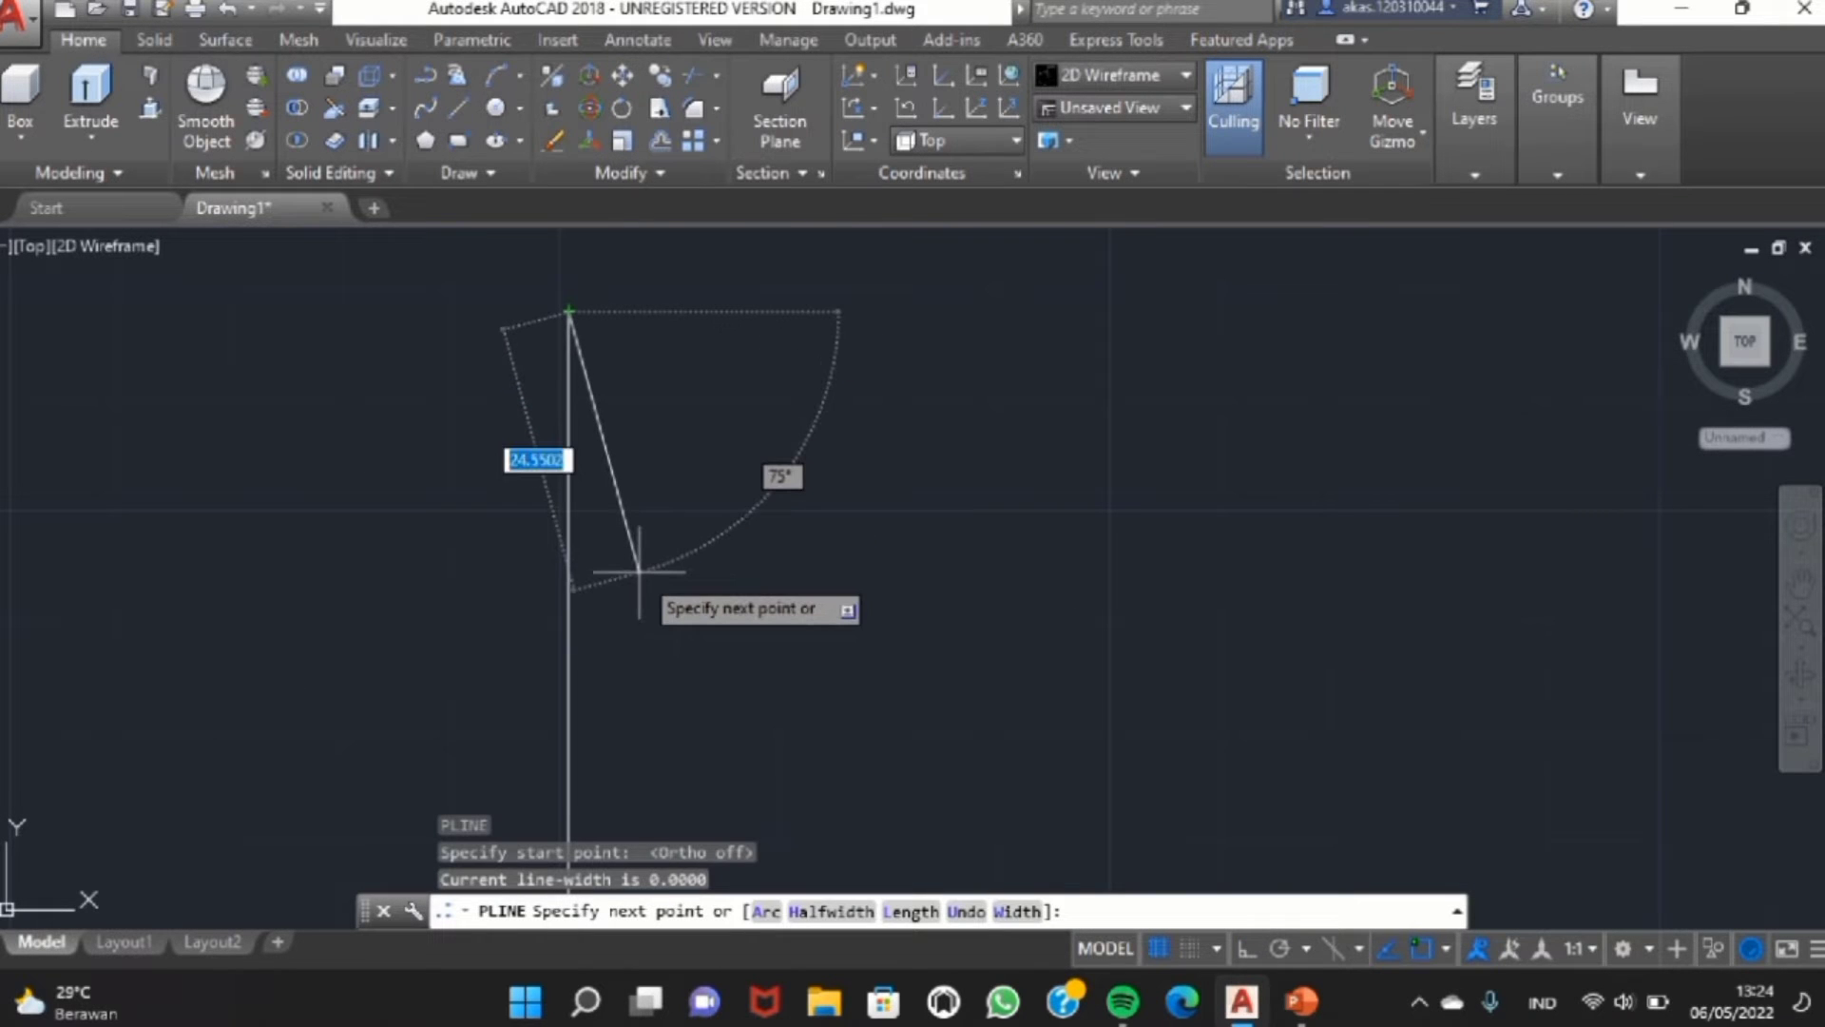
pyautogui.press('Return')
pyautogui.scroll(5, 618, 665)
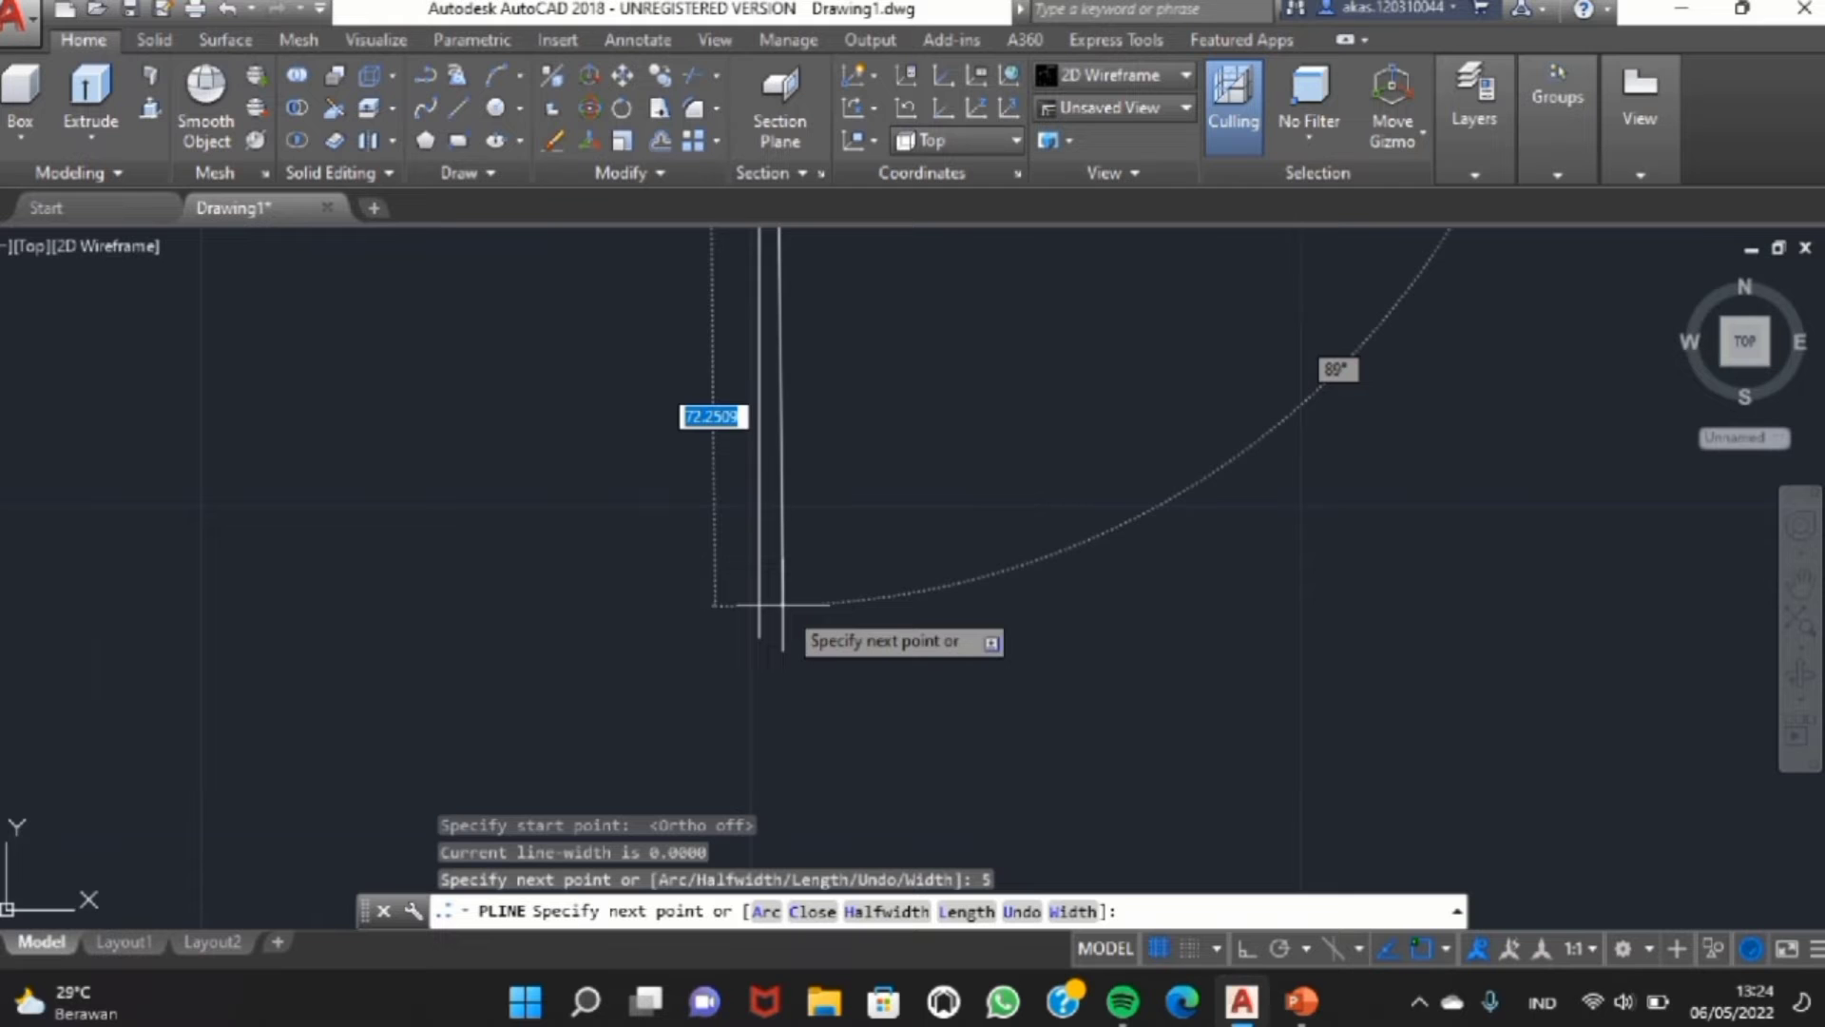
pyautogui.write('50')
pyautogui.press('Return')
pyautogui.press('Return')
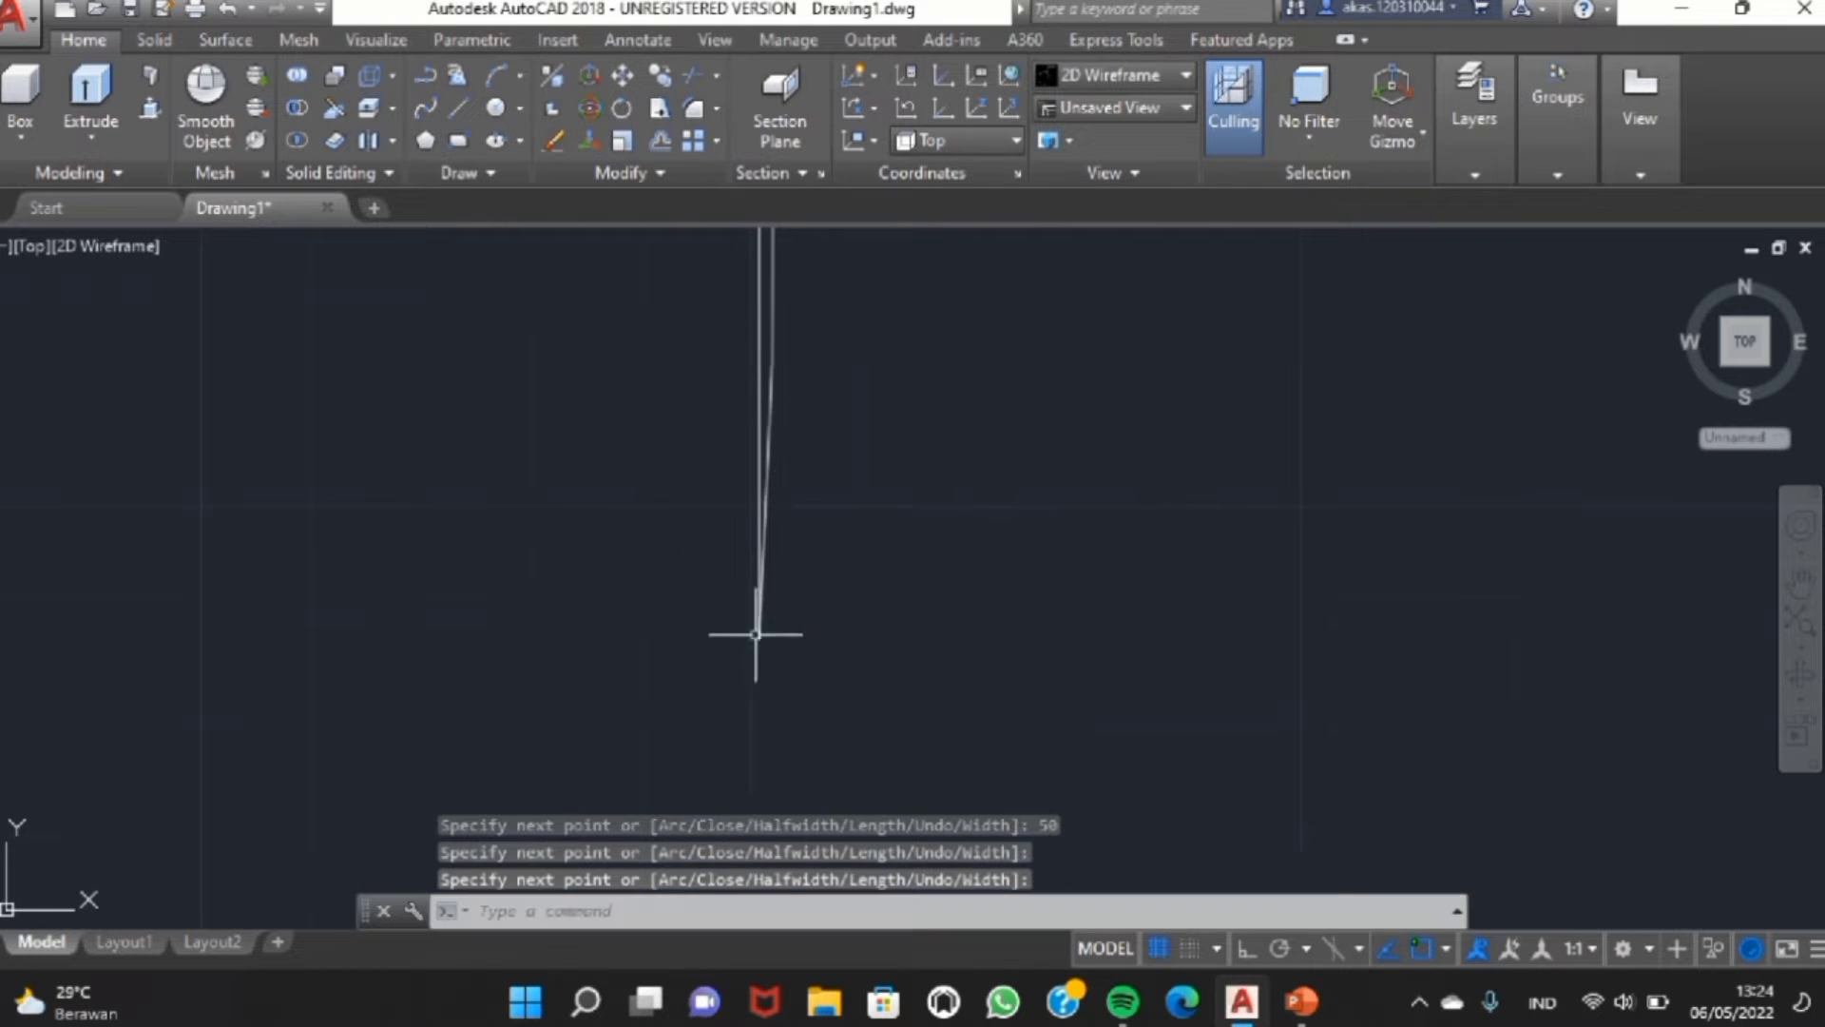
# - Draw a horizontal line 0.5 long inward from the polyline's upper bend with ortho on
pyautogui.scroll(3, 802, 583)
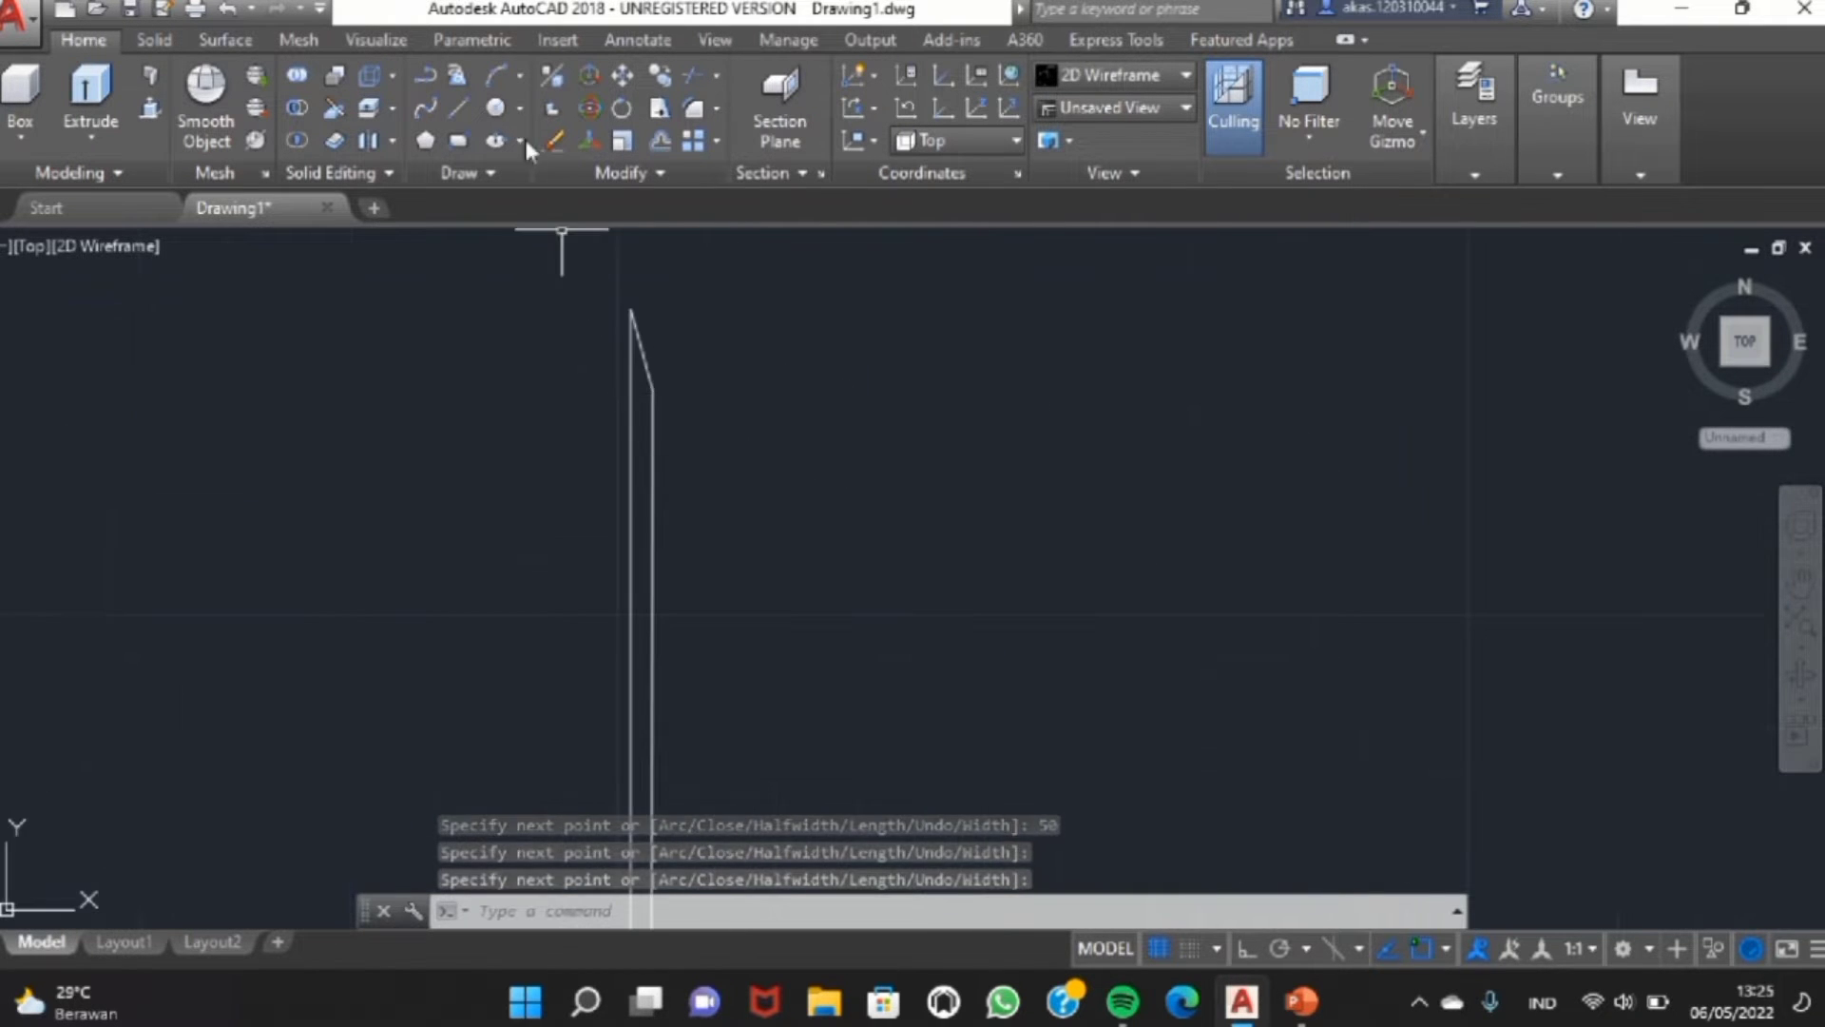
pyautogui.write('l')
pyautogui.press('Return')
pyautogui.scroll(5, 695, 409)
pyautogui.press('F8')
pyautogui.click(570, 387)
pyautogui.write('0.5')
pyautogui.press('Return')
pyautogui.press('Return')
# - Draw a horizontal line 0.5 long inward from the polyline's lower bend
pyautogui.press('Return')
pyautogui.scroll(4, 630, 536)
pyautogui.moveTo(630, 536); pyautogui.dragTo(806, 687, button='middle')
pyautogui.scroll(-2, 806, 687)
pyautogui.scroll(-5, 1047, 640)
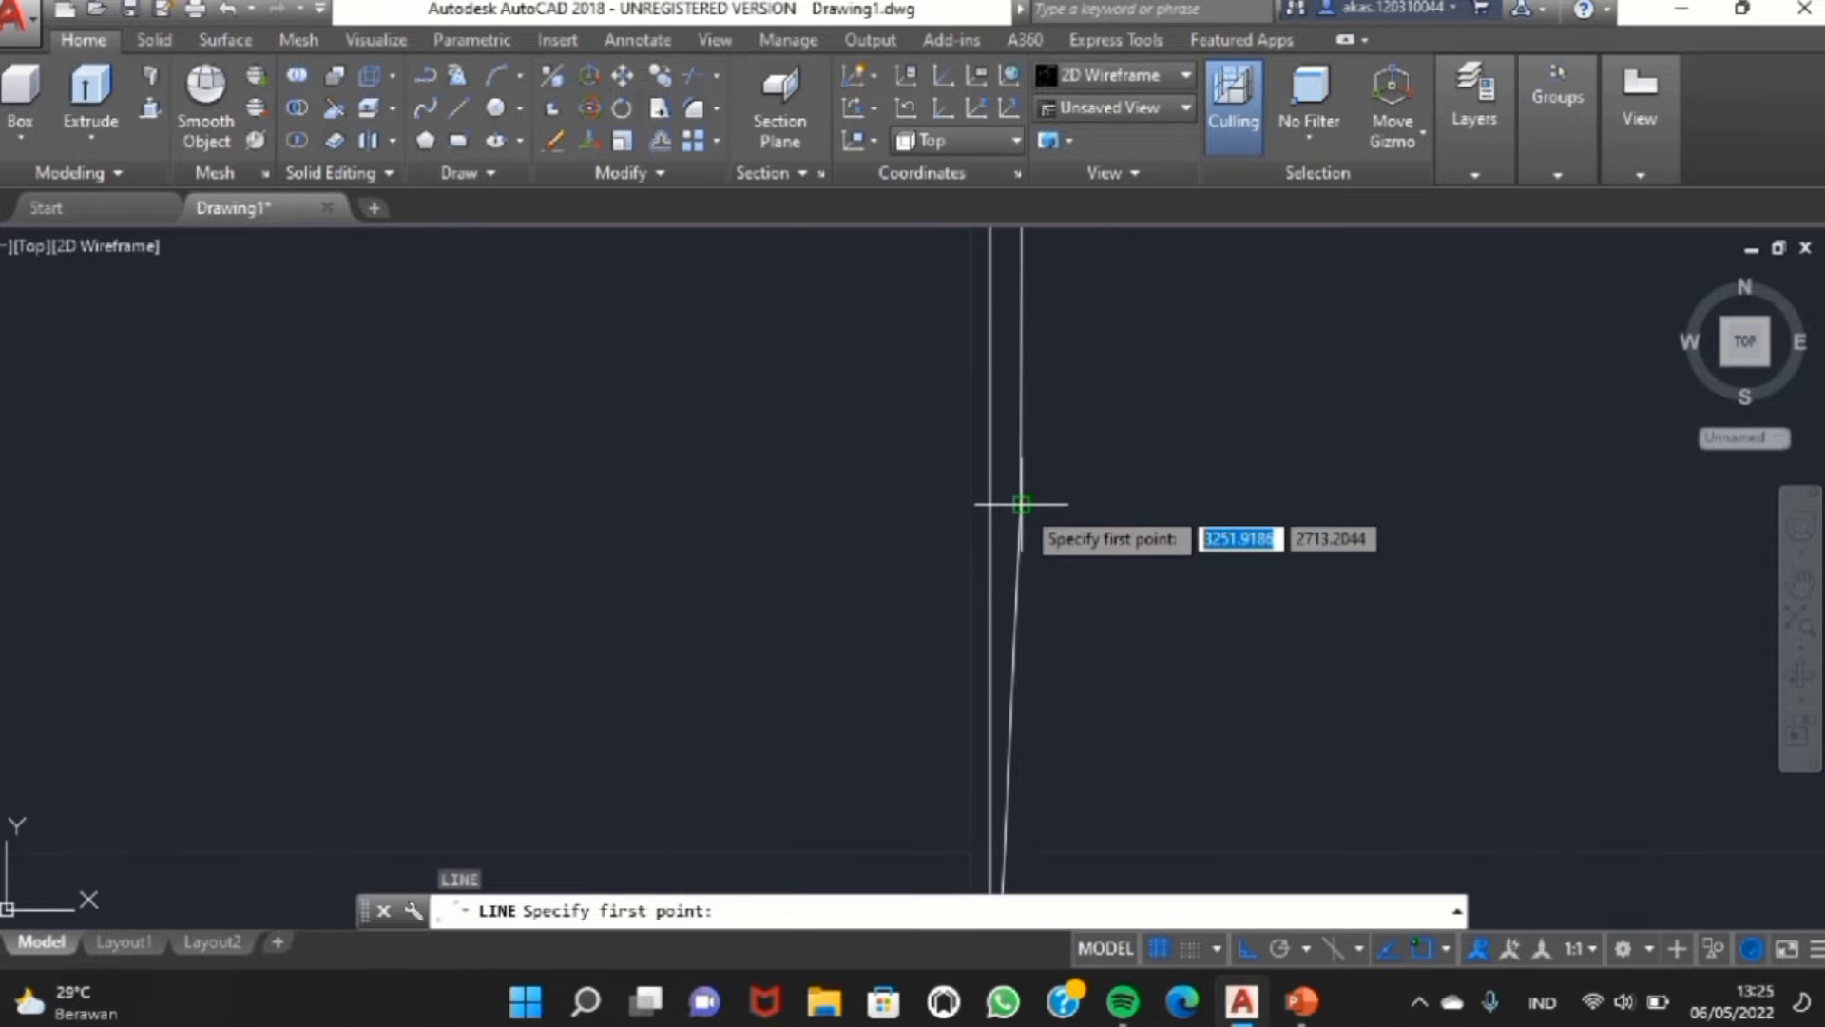
pyautogui.click(1022, 504)
pyautogui.press('Return')
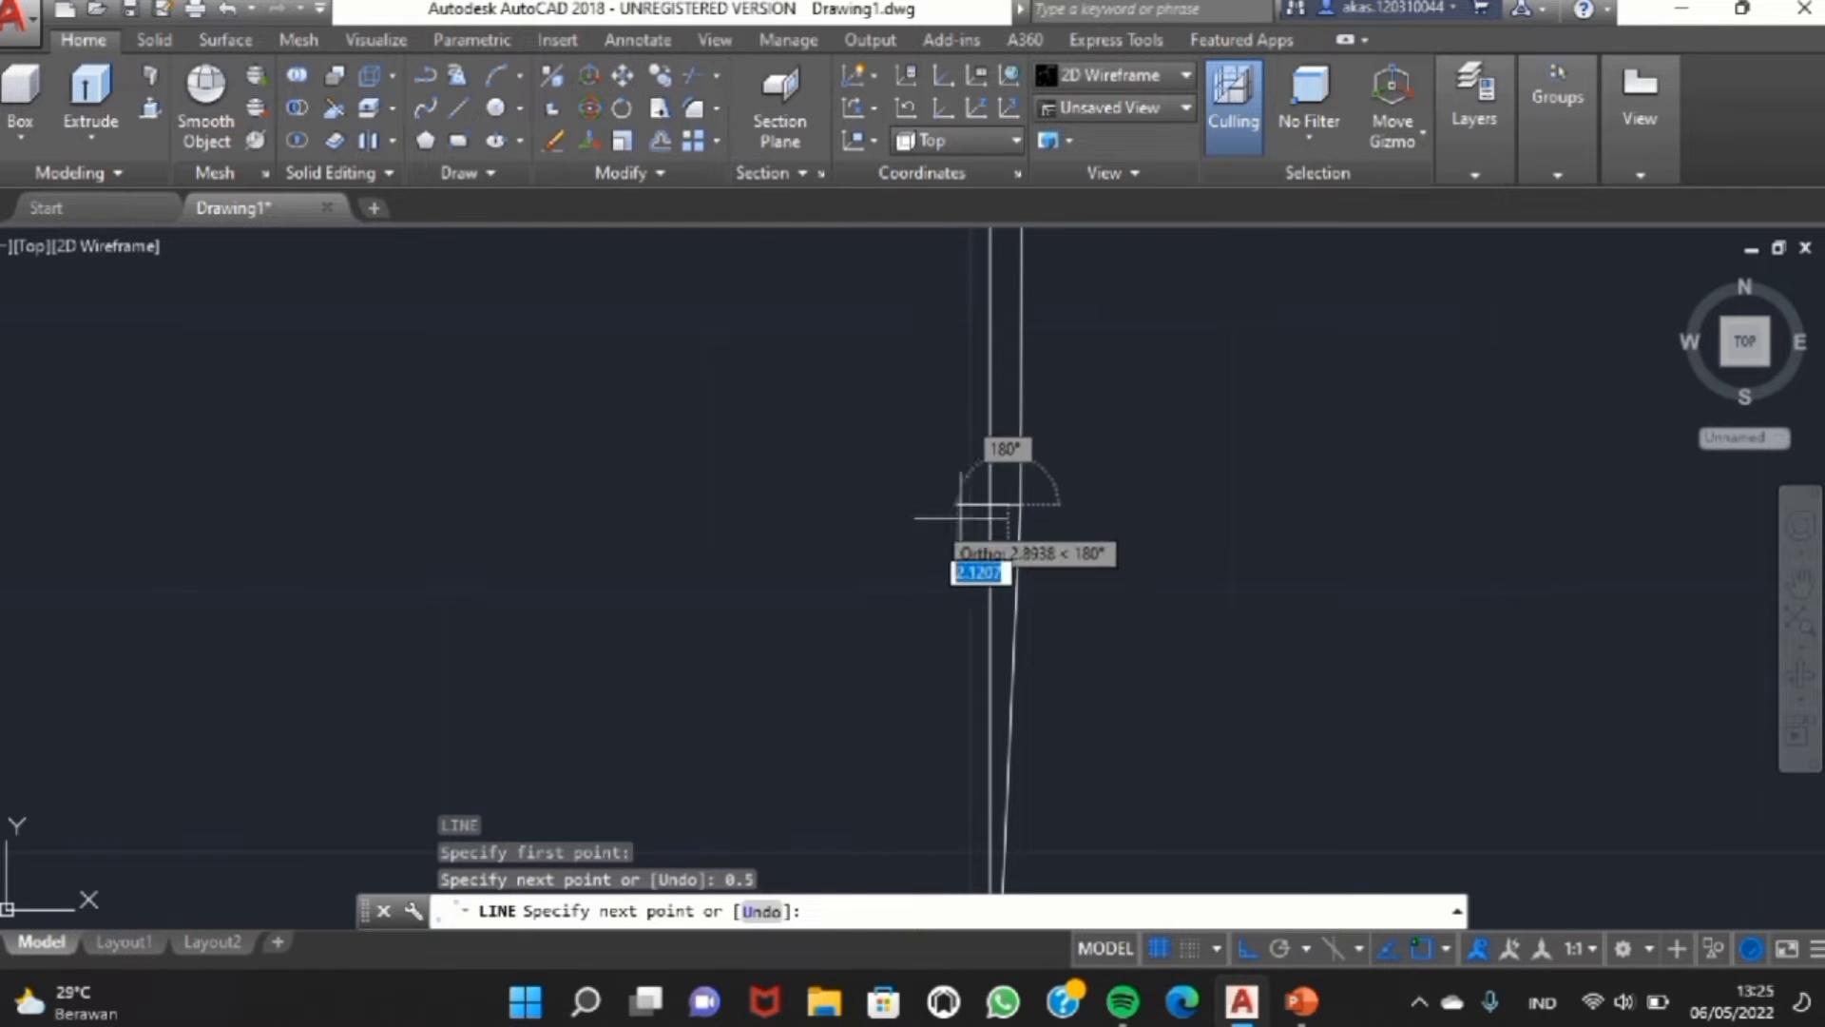
pyautogui.press('Return')
# - Draw an inner polyline from the upper tip through the inner ends of both short lines to the lower tip
pyautogui.scroll(-5, 965, 477)
pyautogui.write('pl')
pyautogui.press('Return')
pyautogui.moveTo(989, 275); pyautogui.dragTo(815, 428, button='middle')
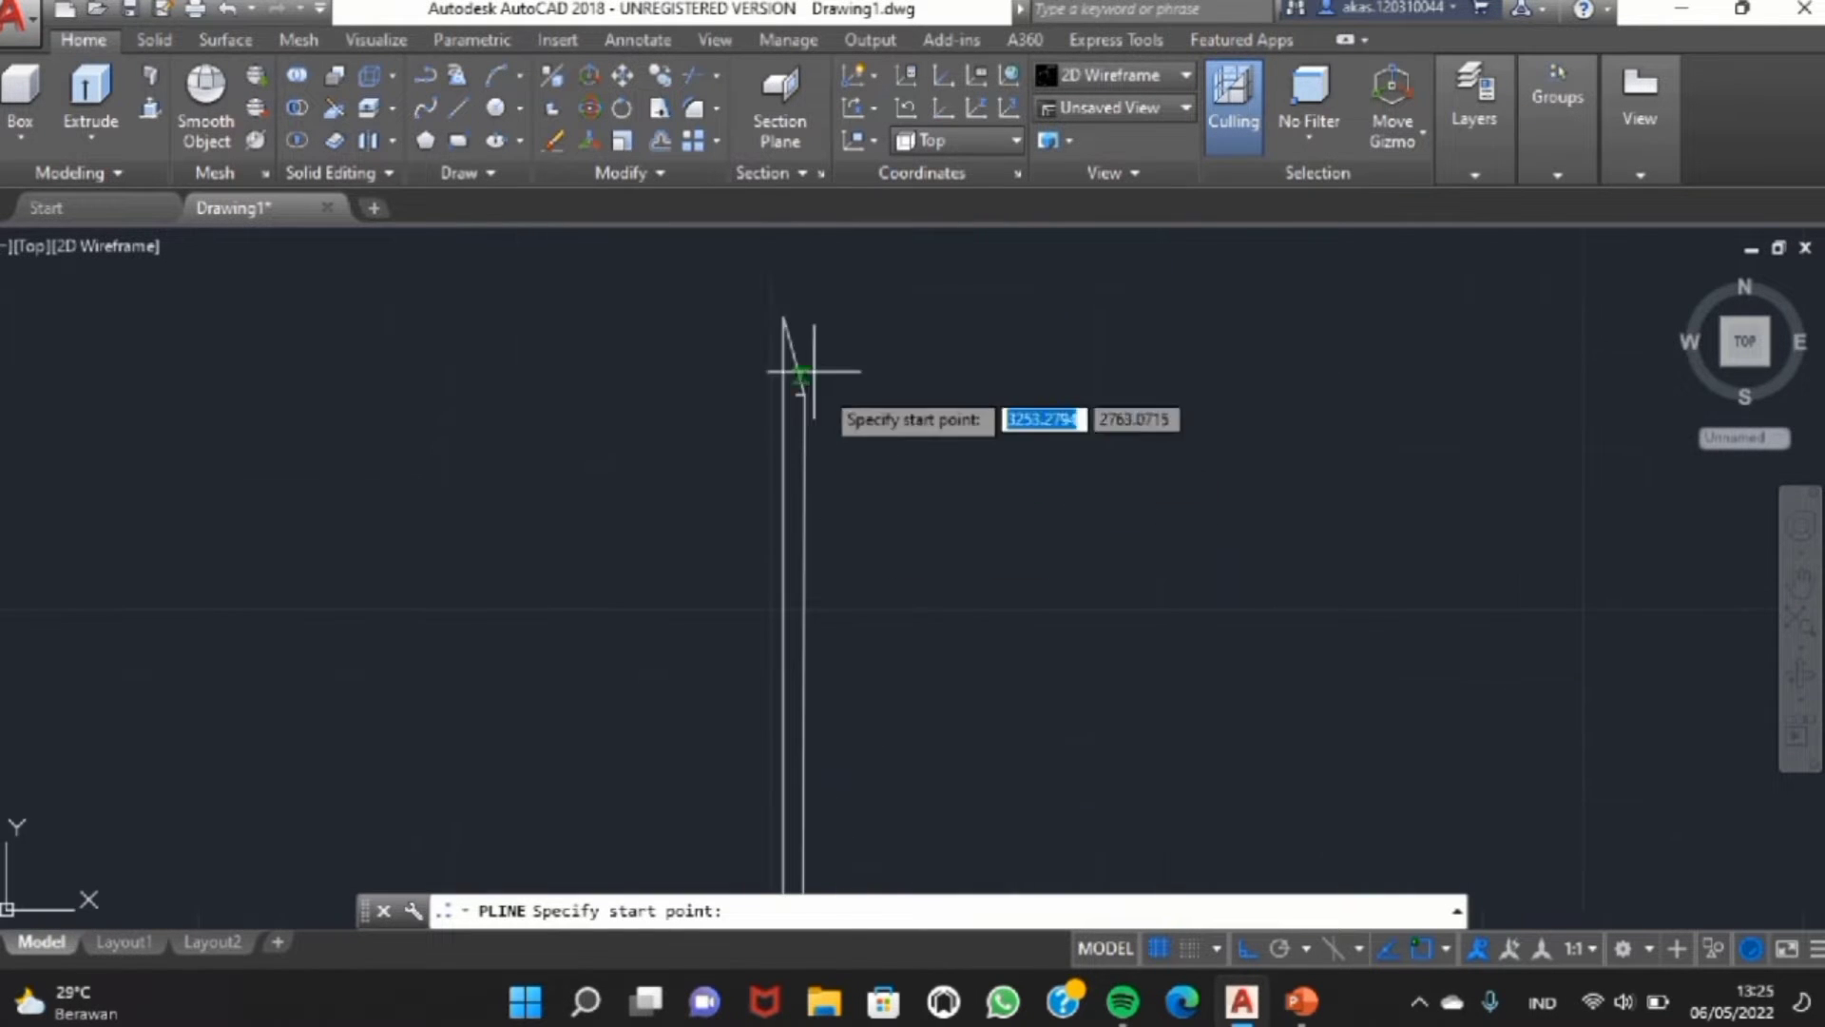
pyautogui.click(785, 316)
pyautogui.scroll(5, 803, 411)
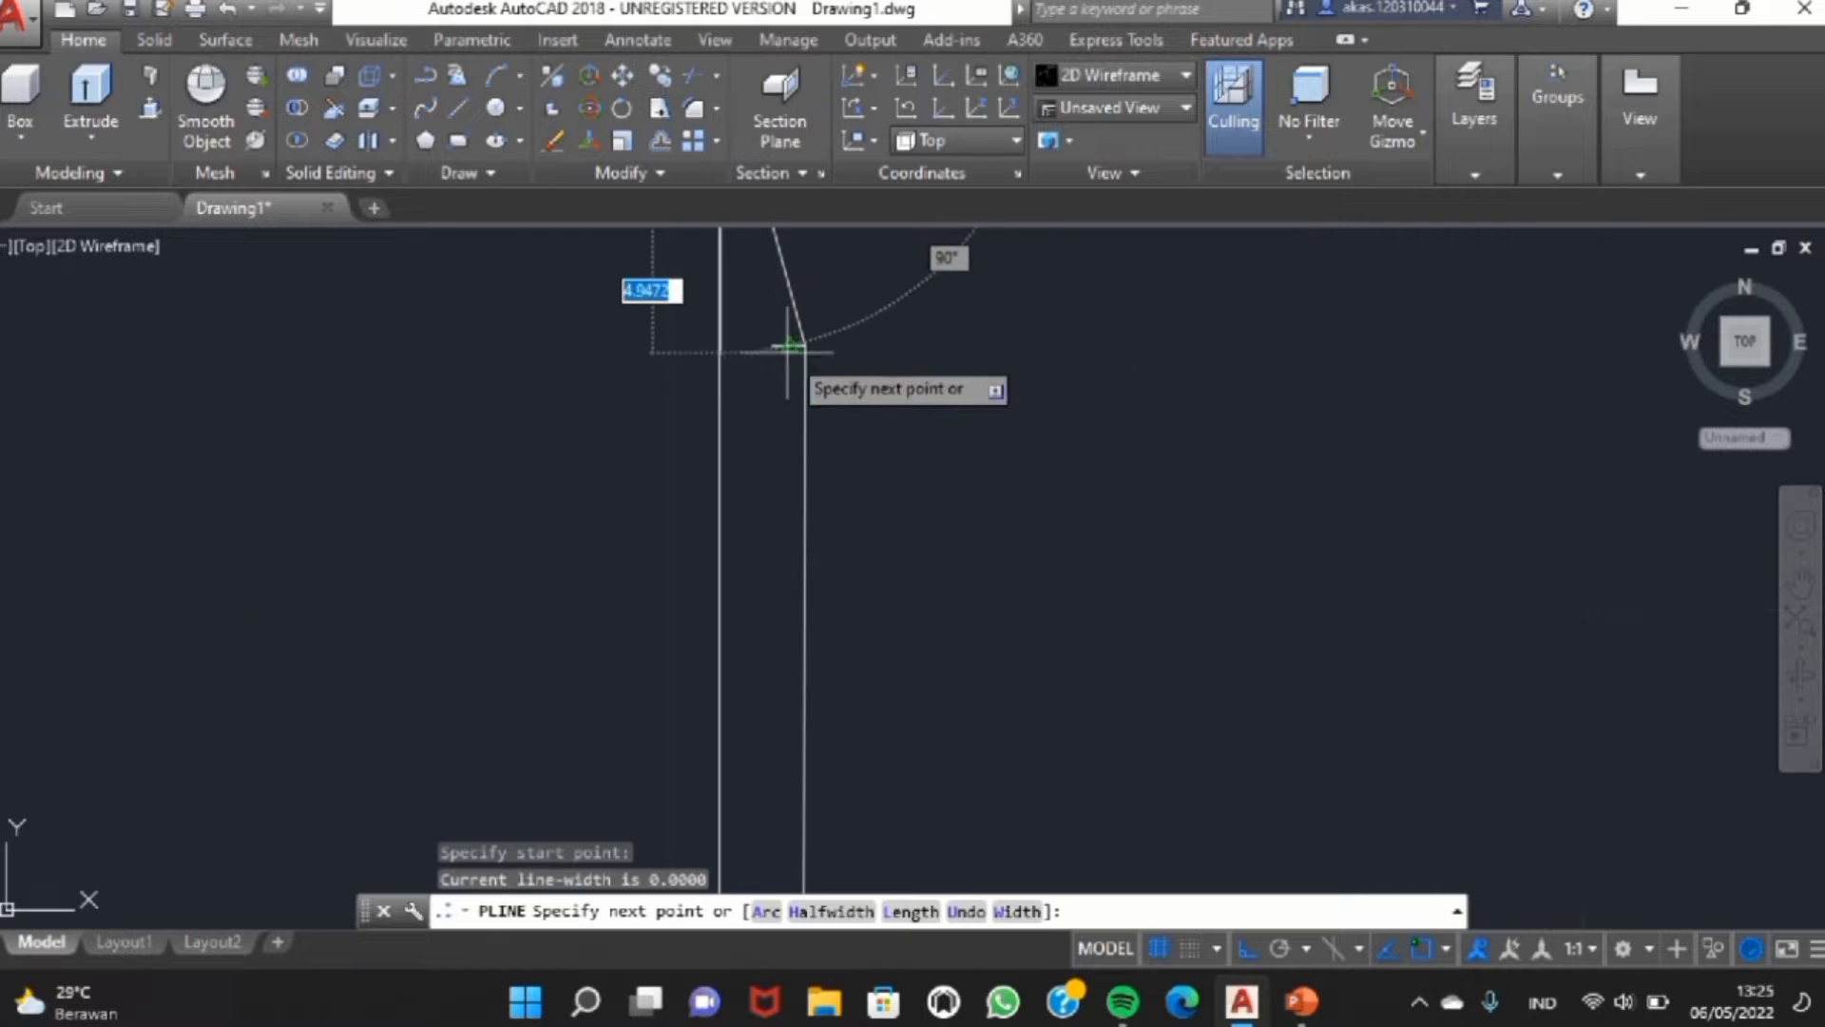
pyautogui.click(774, 343)
pyautogui.scroll(-5, 793, 564)
pyautogui.moveTo(793, 569); pyautogui.dragTo(867, 141, button='middle')
pyautogui.moveTo(909, 837); pyautogui.dragTo(970, 562, button='middle')
pyautogui.scroll(5, 941, 649)
pyautogui.click(866, 436)
pyautogui.moveTo(981, 846); pyautogui.dragTo(1228, 508, button='middle')
pyautogui.scroll(-5, 1233, 860)
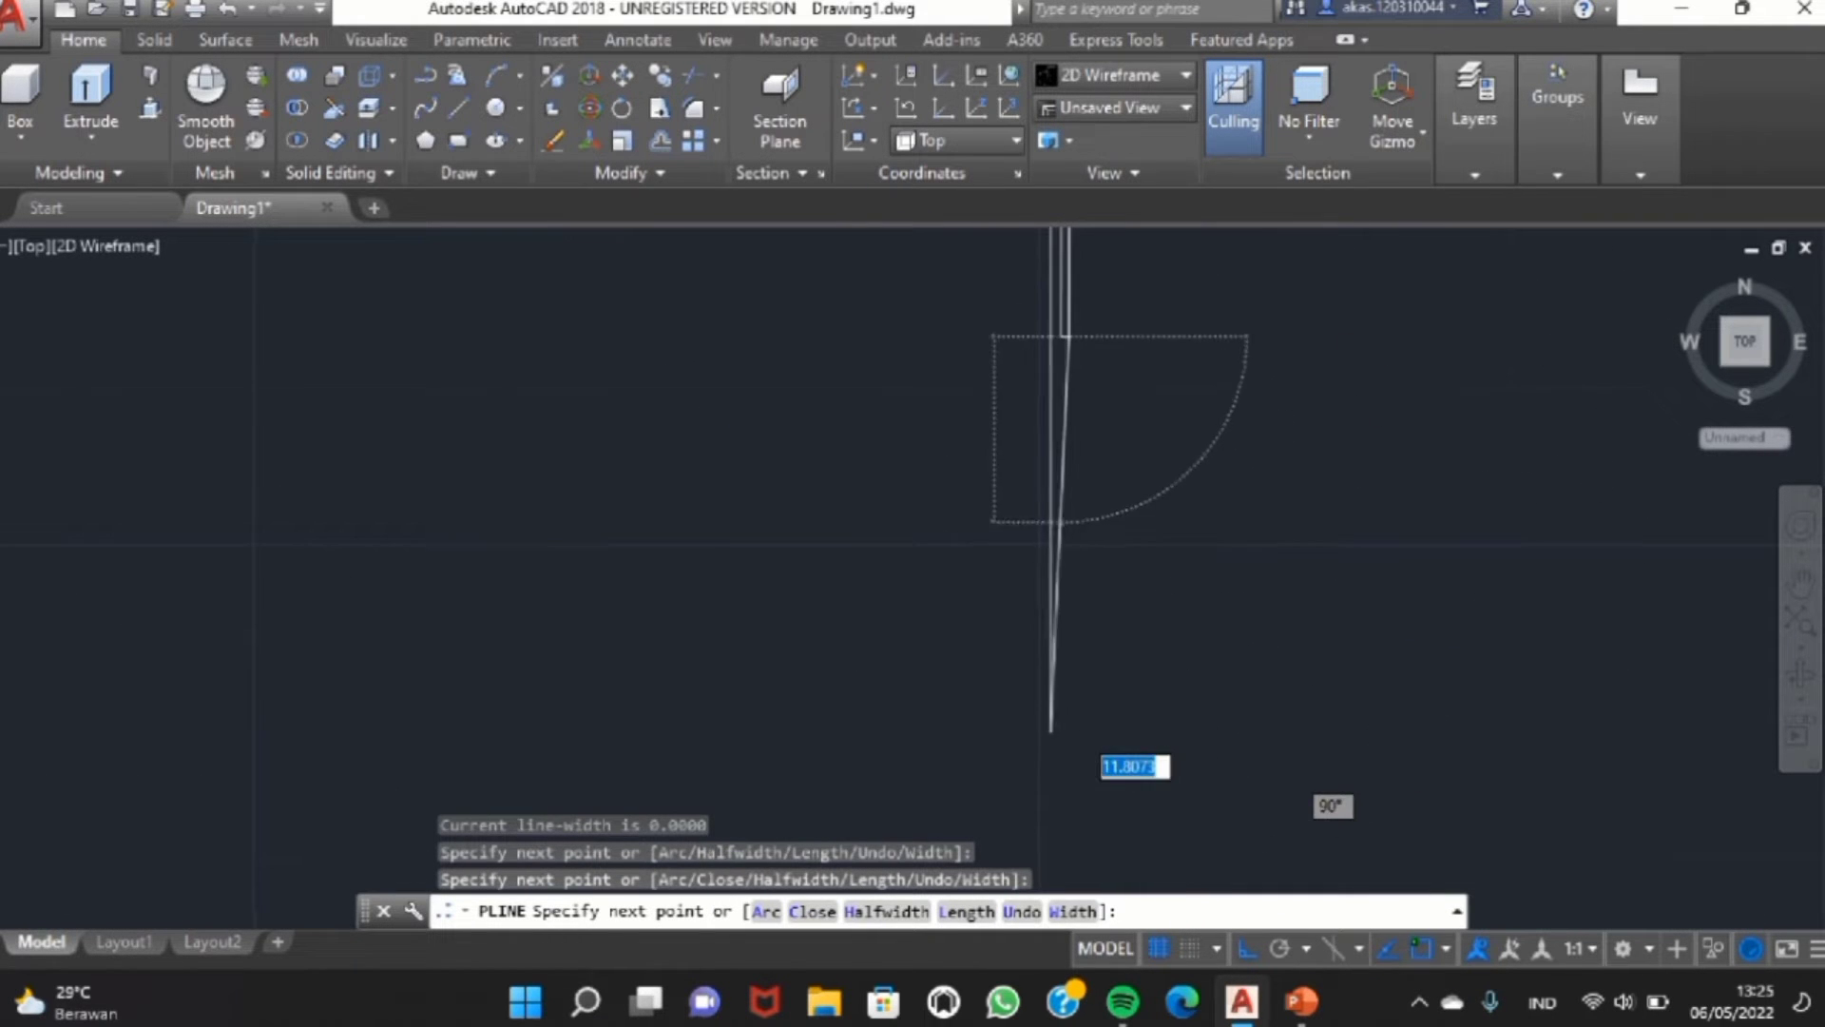
pyautogui.click(1056, 733)
pyautogui.press('Return')
# - Delete the original vertical line and the short offset lines, and join the two outlines into one closed polyline
pyautogui.moveTo(1136, 257); pyautogui.dragTo(1147, 700, button='middle')
pyautogui.scroll(5, 978, 636)
pyautogui.click(934, 621)
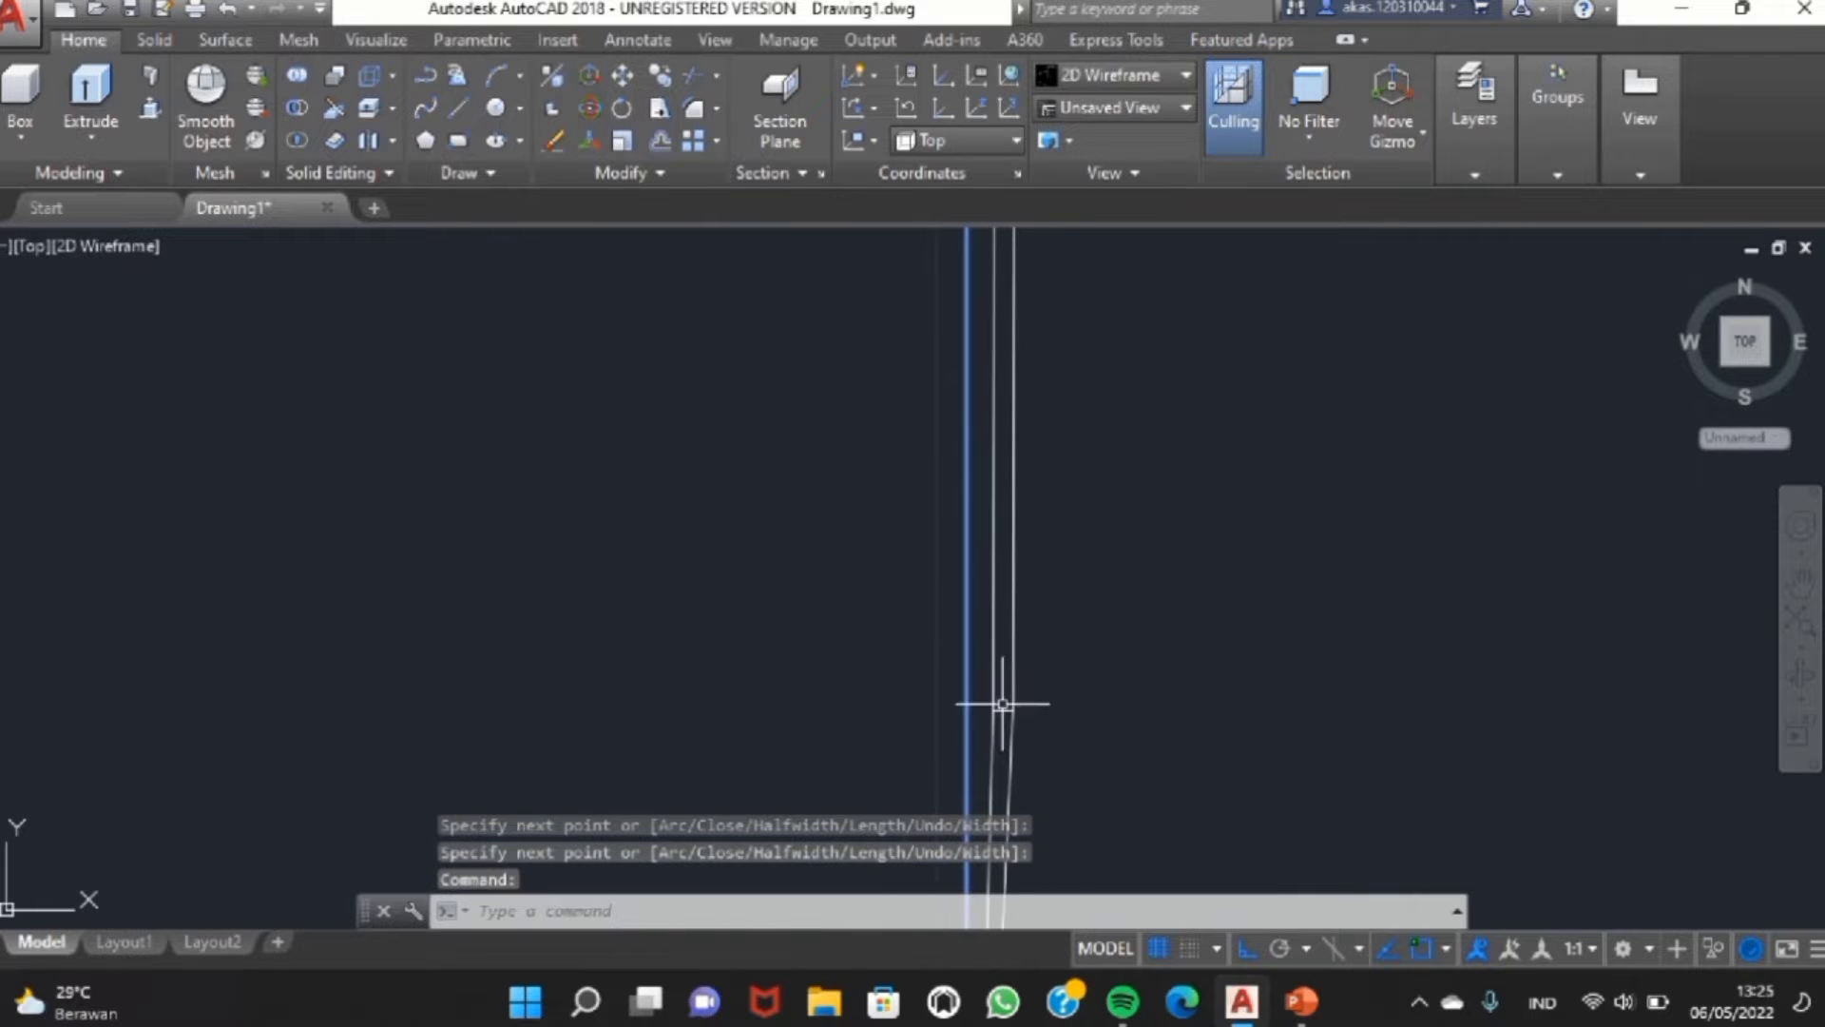
pyautogui.moveTo(1094, 361); pyautogui.dragTo(1060, 780, button='middle')
pyautogui.moveTo(1161, 408); pyautogui.dragTo(1149, 836, button='middle')
pyautogui.scroll(5, 1145, 532)
pyautogui.moveTo(1153, 475); pyautogui.dragTo(1157, 842, button='middle')
pyautogui.scroll(-7, 1033, 533)
pyautogui.moveTo(1033, 532); pyautogui.dragTo(1035, 804, button='middle')
pyautogui.scroll(5, 984, 543)
pyautogui.click(888, 579)
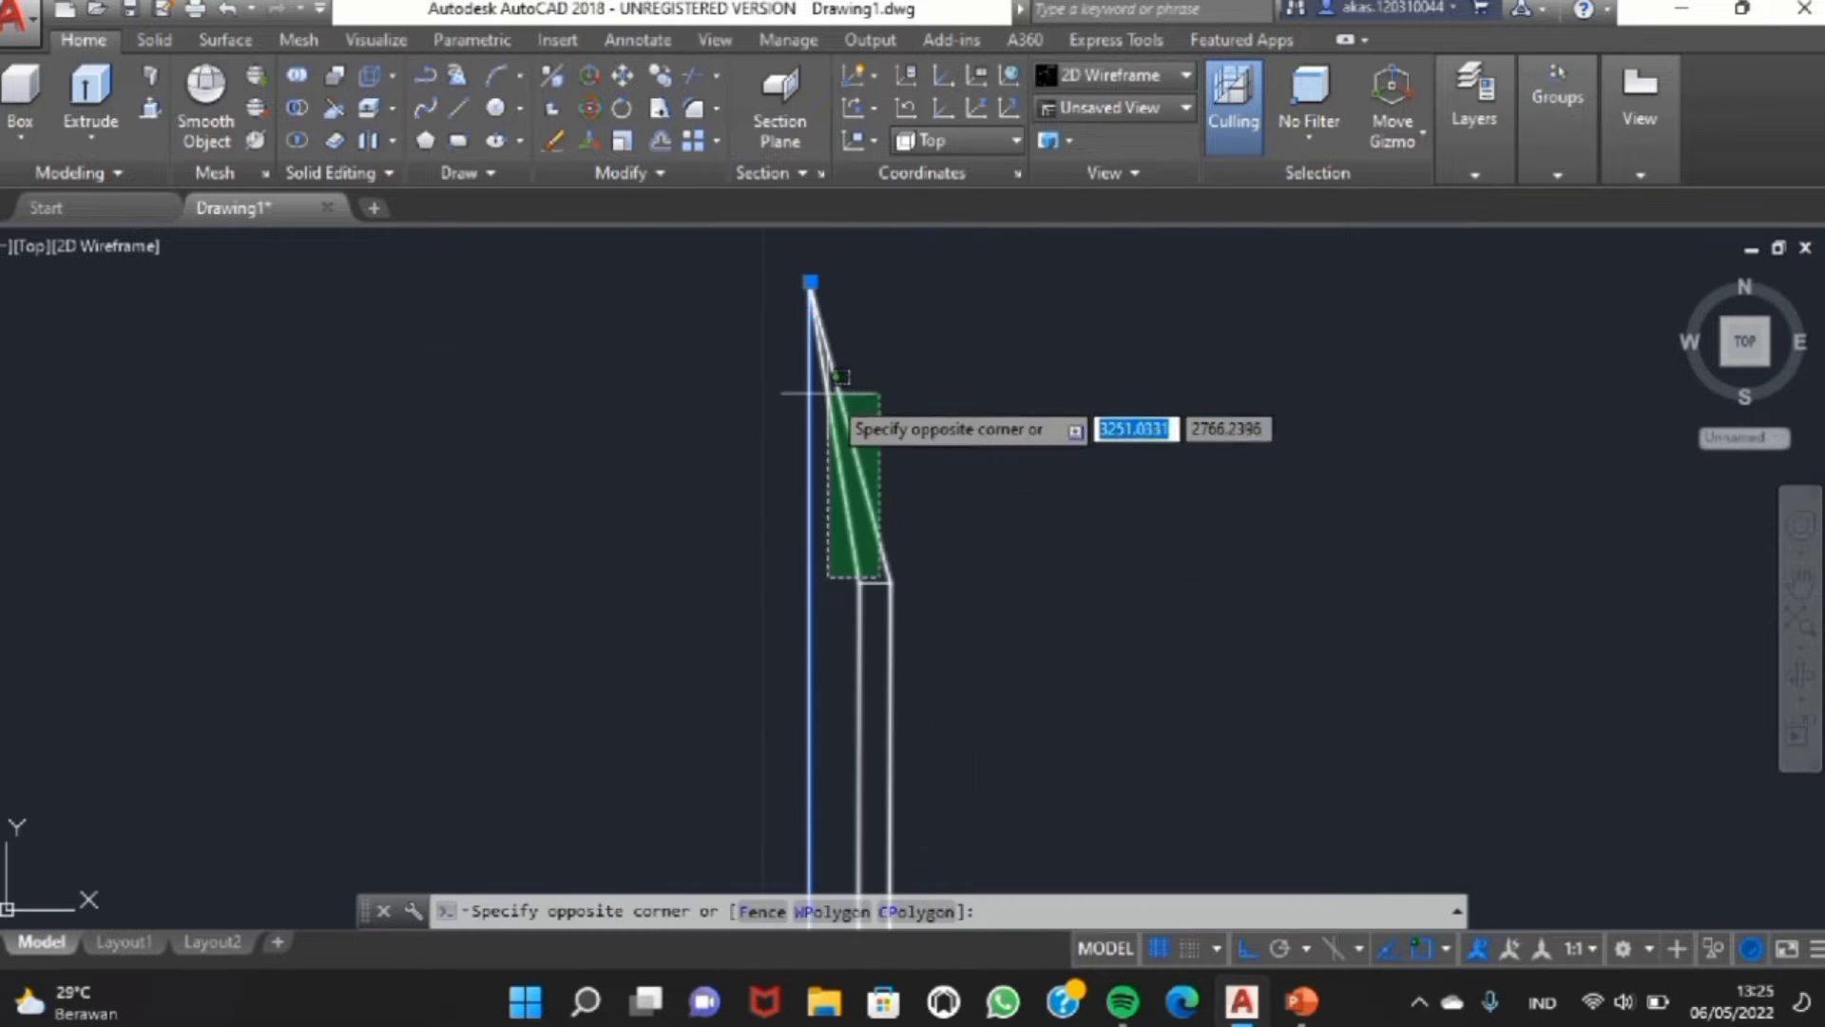
pyautogui.click(865, 570)
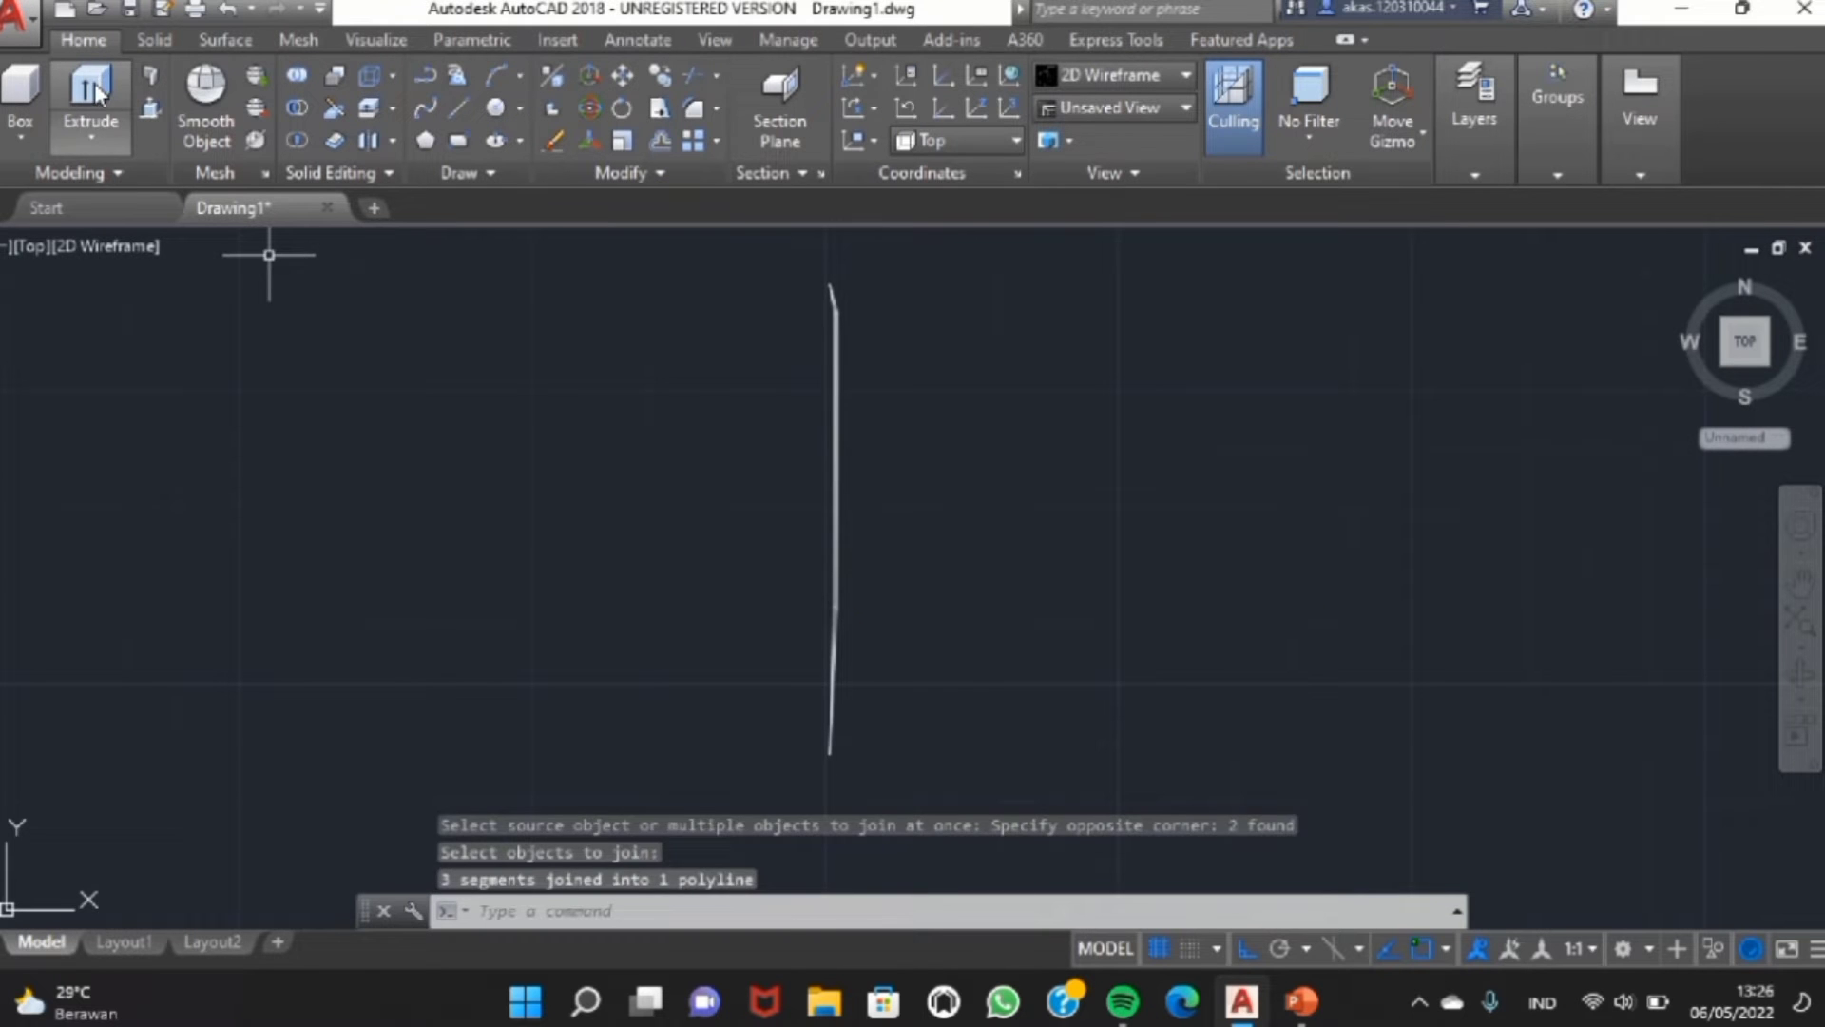
# - Extrude the thin closed profile to a height of 140
pyautogui.click(91, 88)
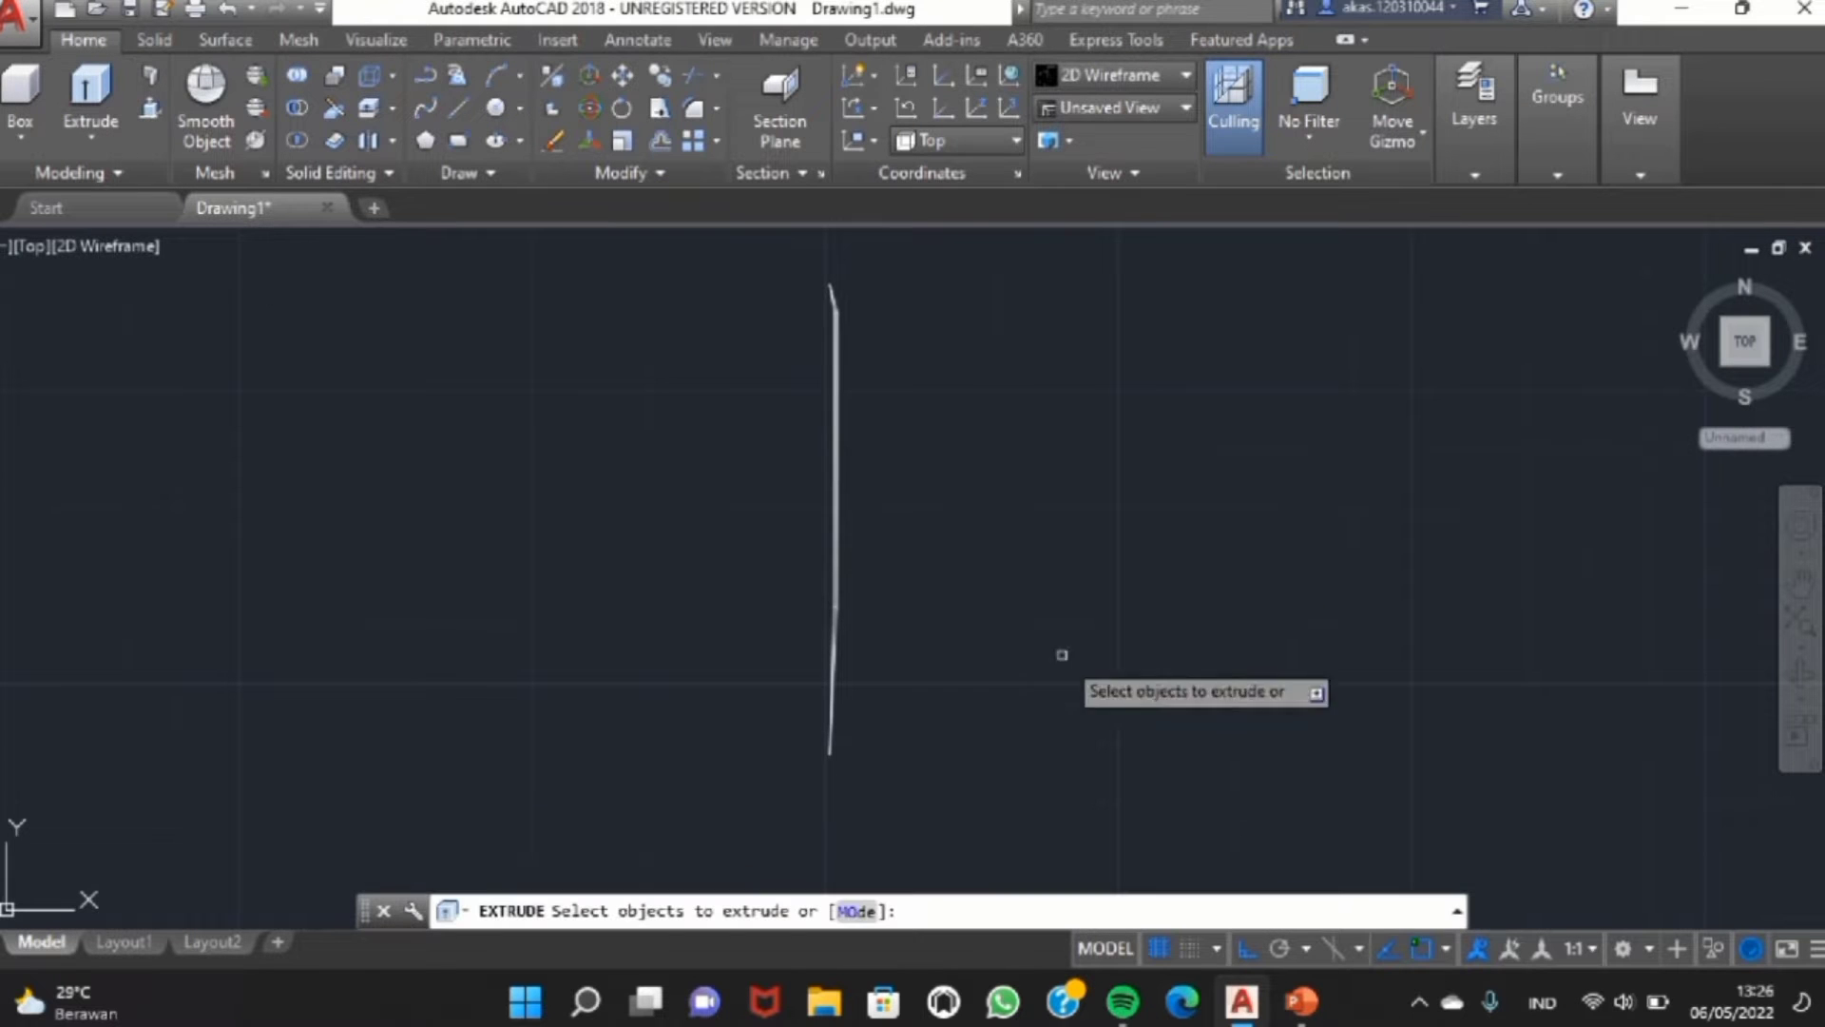
pyautogui.click(833, 497)
pyautogui.press('Return')
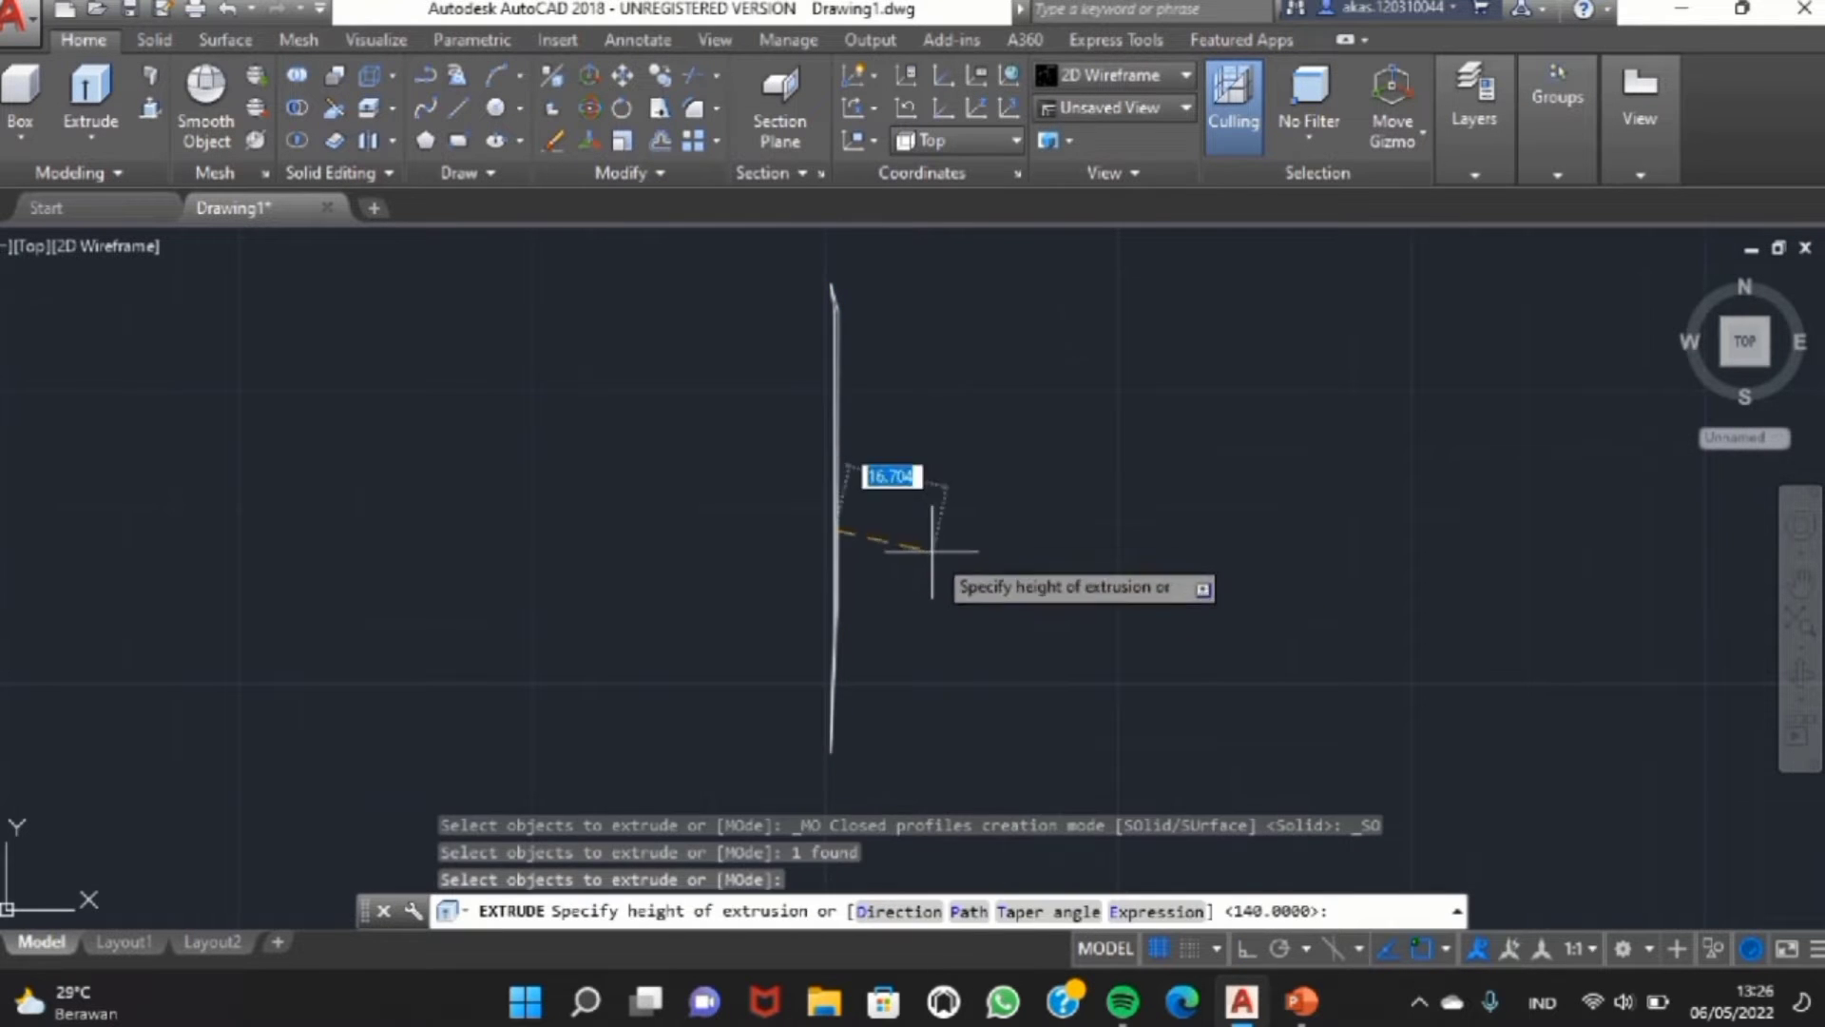
pyautogui.keyDown('shift'); pyautogui.moveTo(933, 517); pyautogui.dragTo(893, 418, button='middle'); pyautogui.keyUp('shift')
pyautogui.write('140')
pyautogui.press('Return')
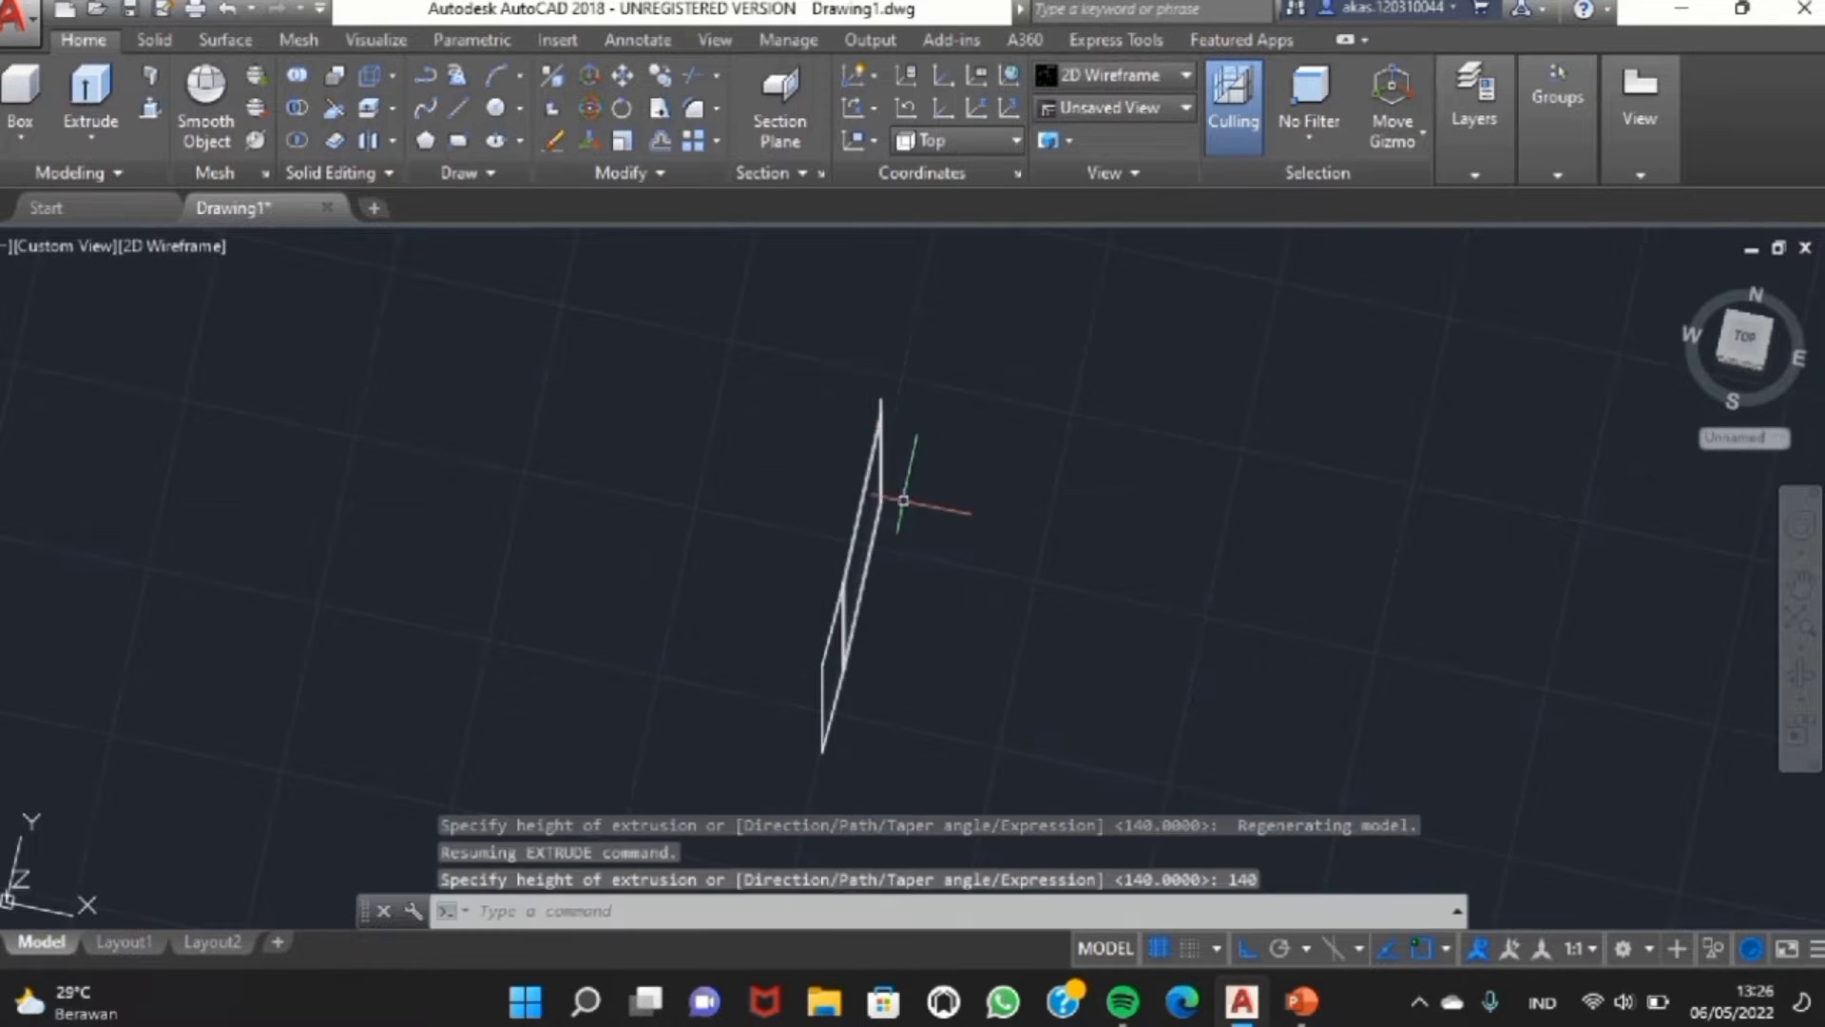
# - Slice the extruded solid across its thickness at the lower bend, keeping both sides
pyautogui.scroll(4, 936, 594)
pyautogui.moveTo(930, 599)
pyautogui.mouseDown(button='middle')
pyautogui.moveTo(999, 574)
pyautogui.moveTo(1314, 593)
pyautogui.mouseUp(button='middle')
pyautogui.write('SL')
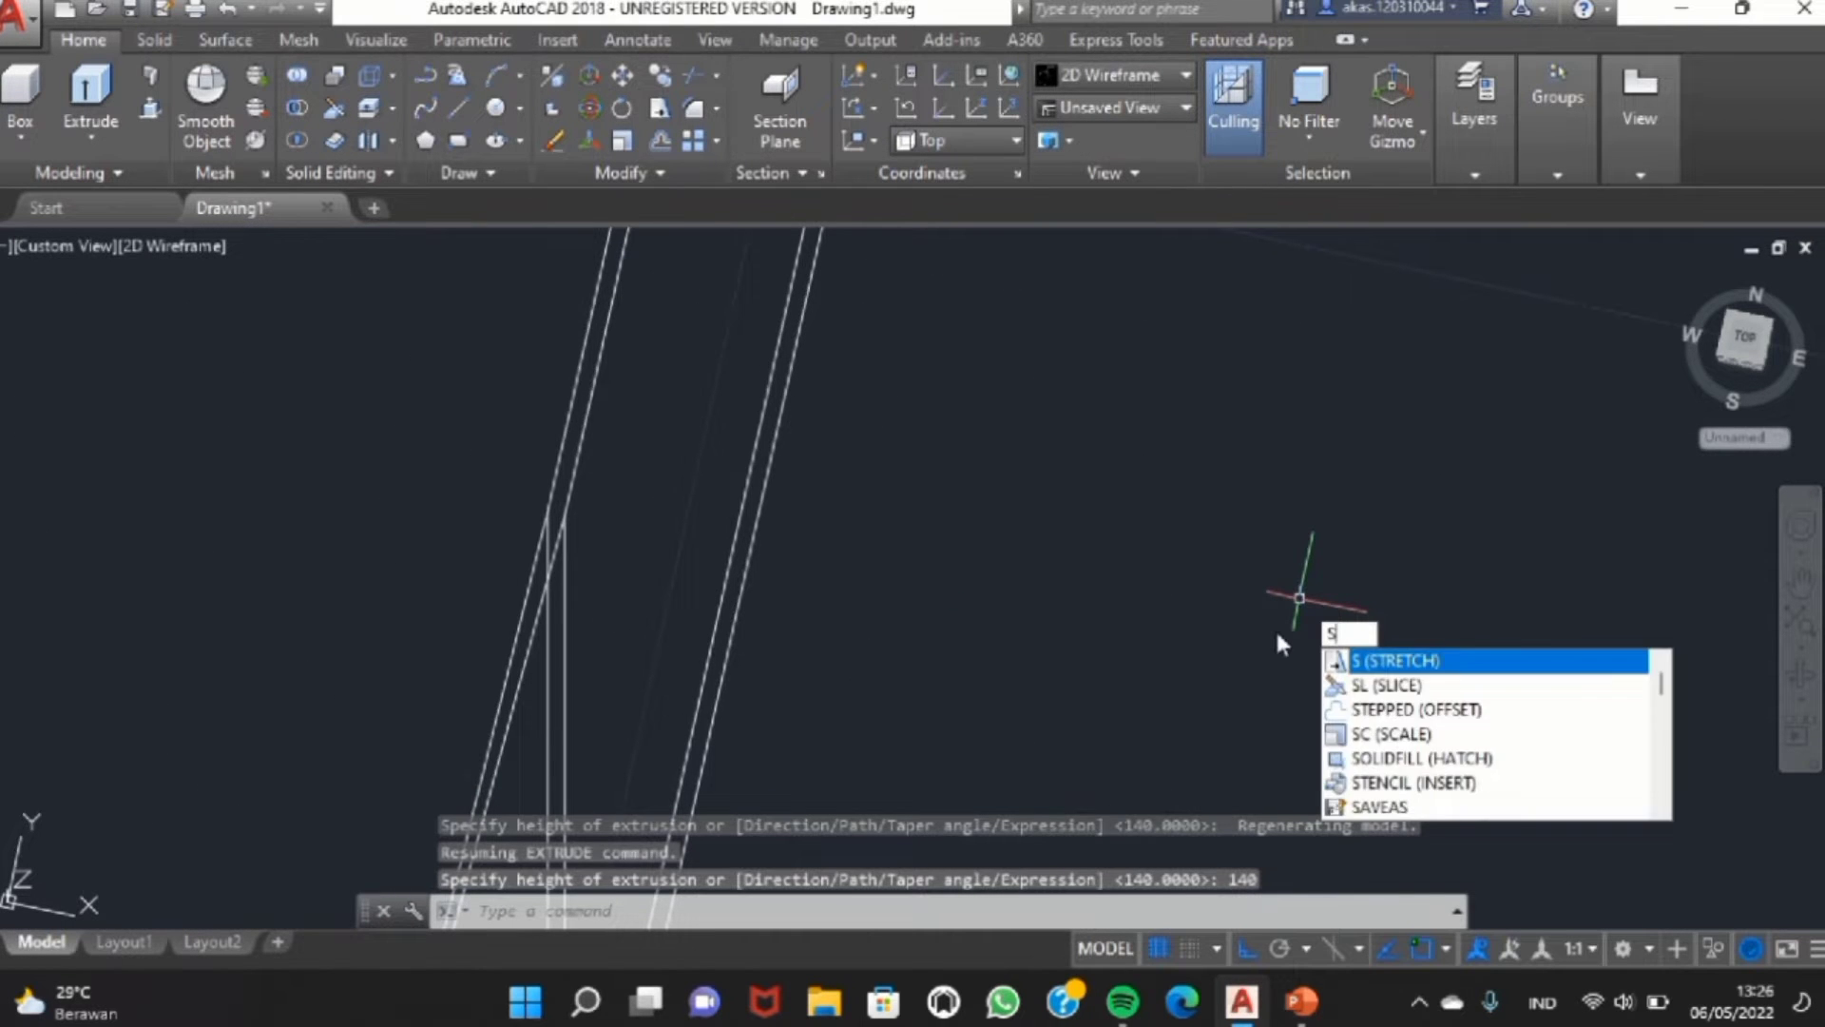
pyautogui.press('Return')
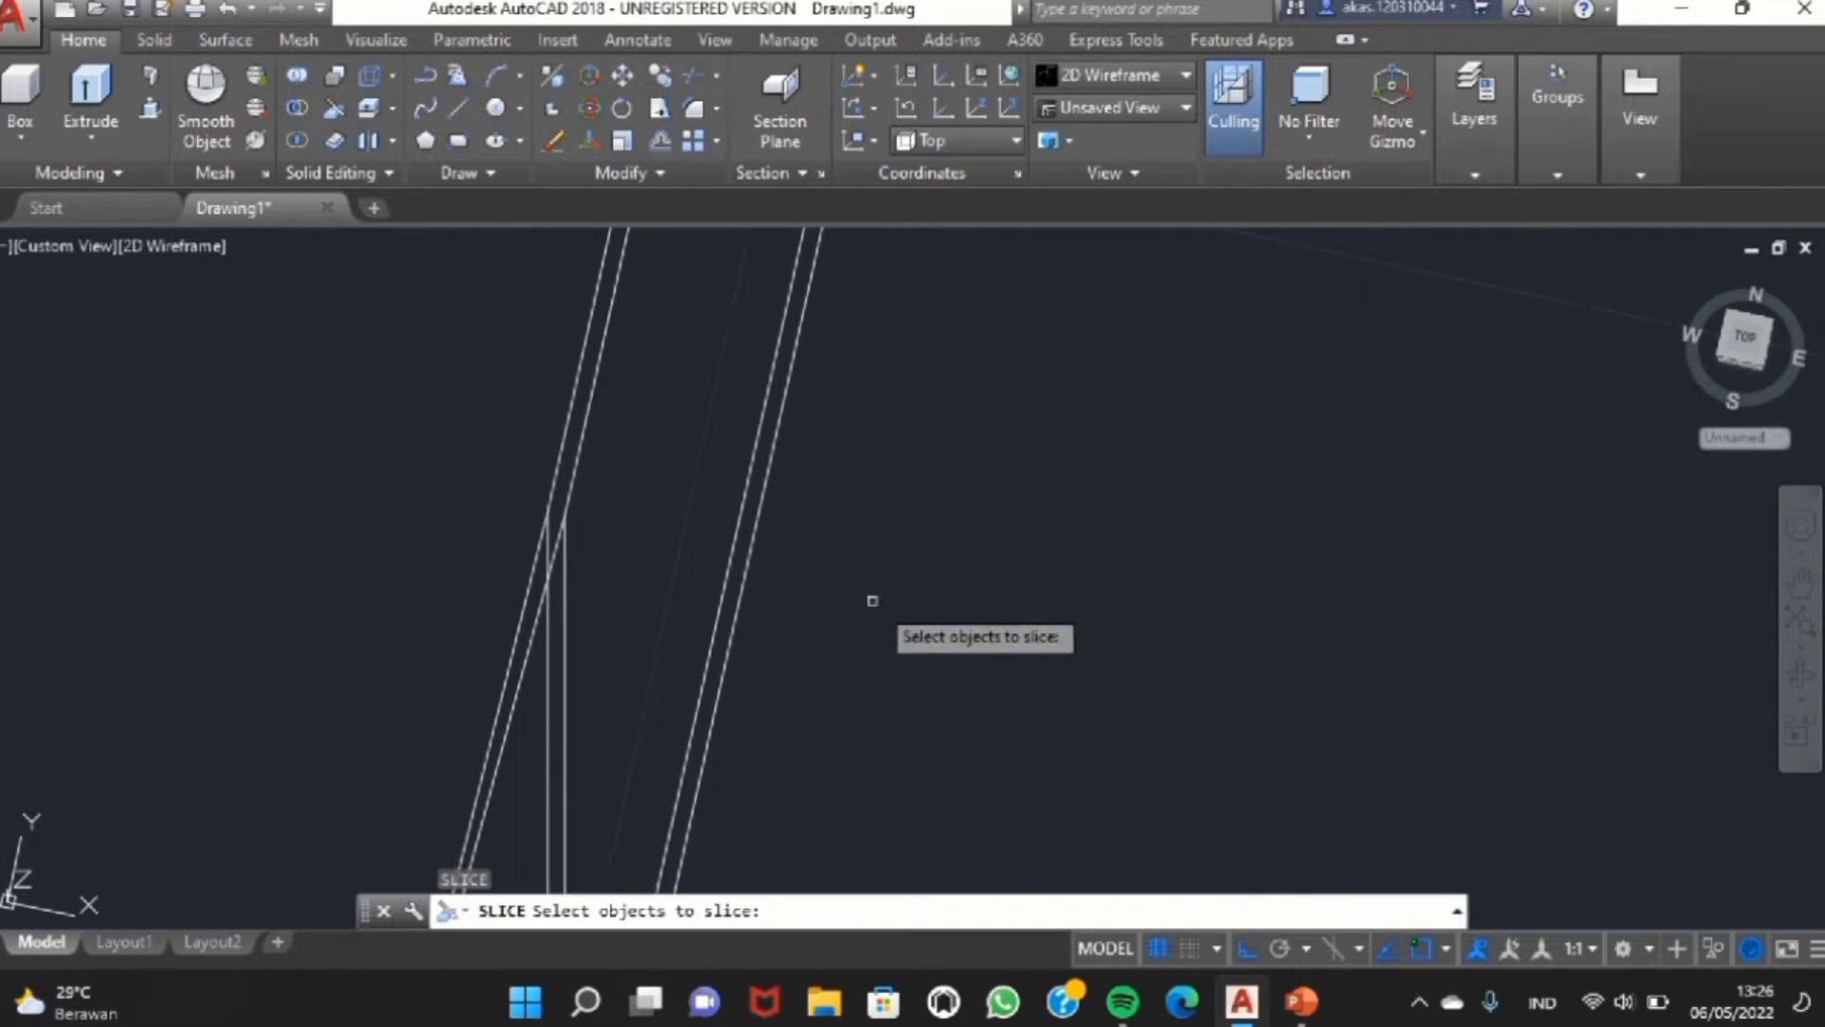
pyautogui.click(554, 561)
pyautogui.press('Return')
pyautogui.scroll(5, 561, 543)
pyautogui.click(489, 428)
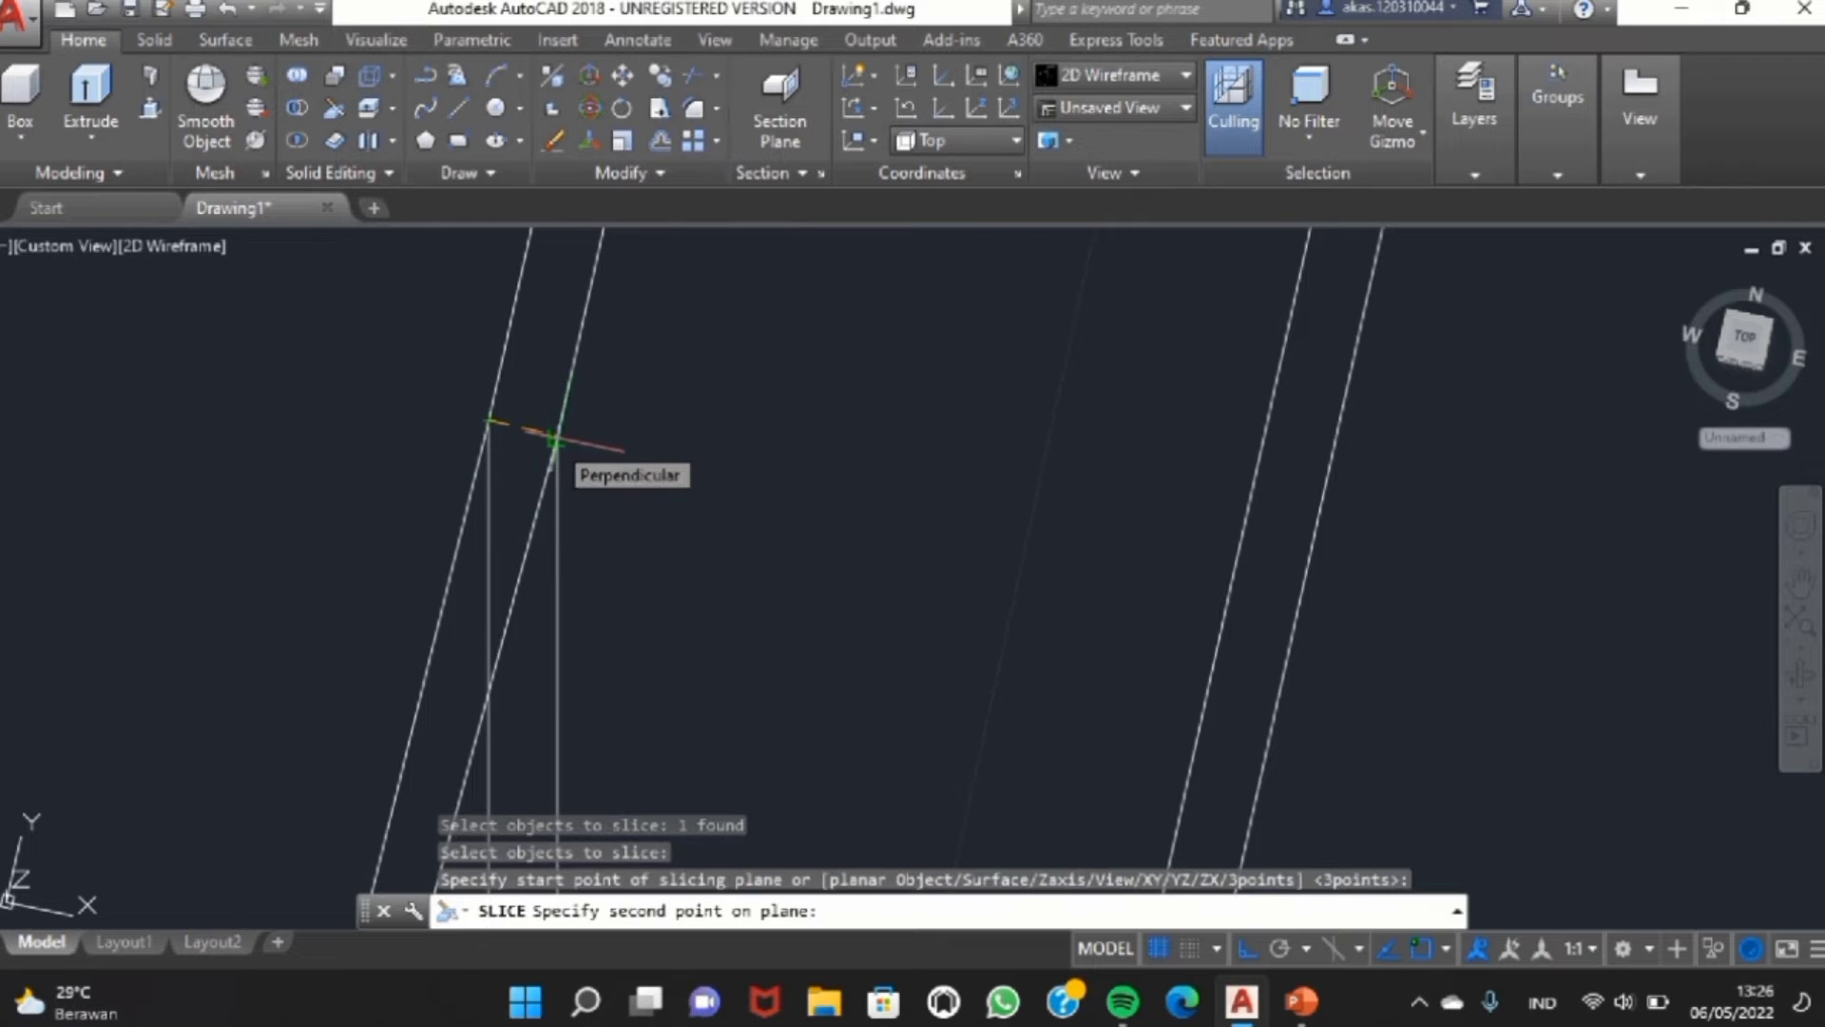
pyautogui.click(555, 440)
pyautogui.press('Return')
# - Rotate the sliced-off lower piece by 330 degrees about the bend point
pyautogui.scroll(-4, 618, 529)
pyautogui.moveTo(619, 530); pyautogui.dragTo(691, 433, button='middle')
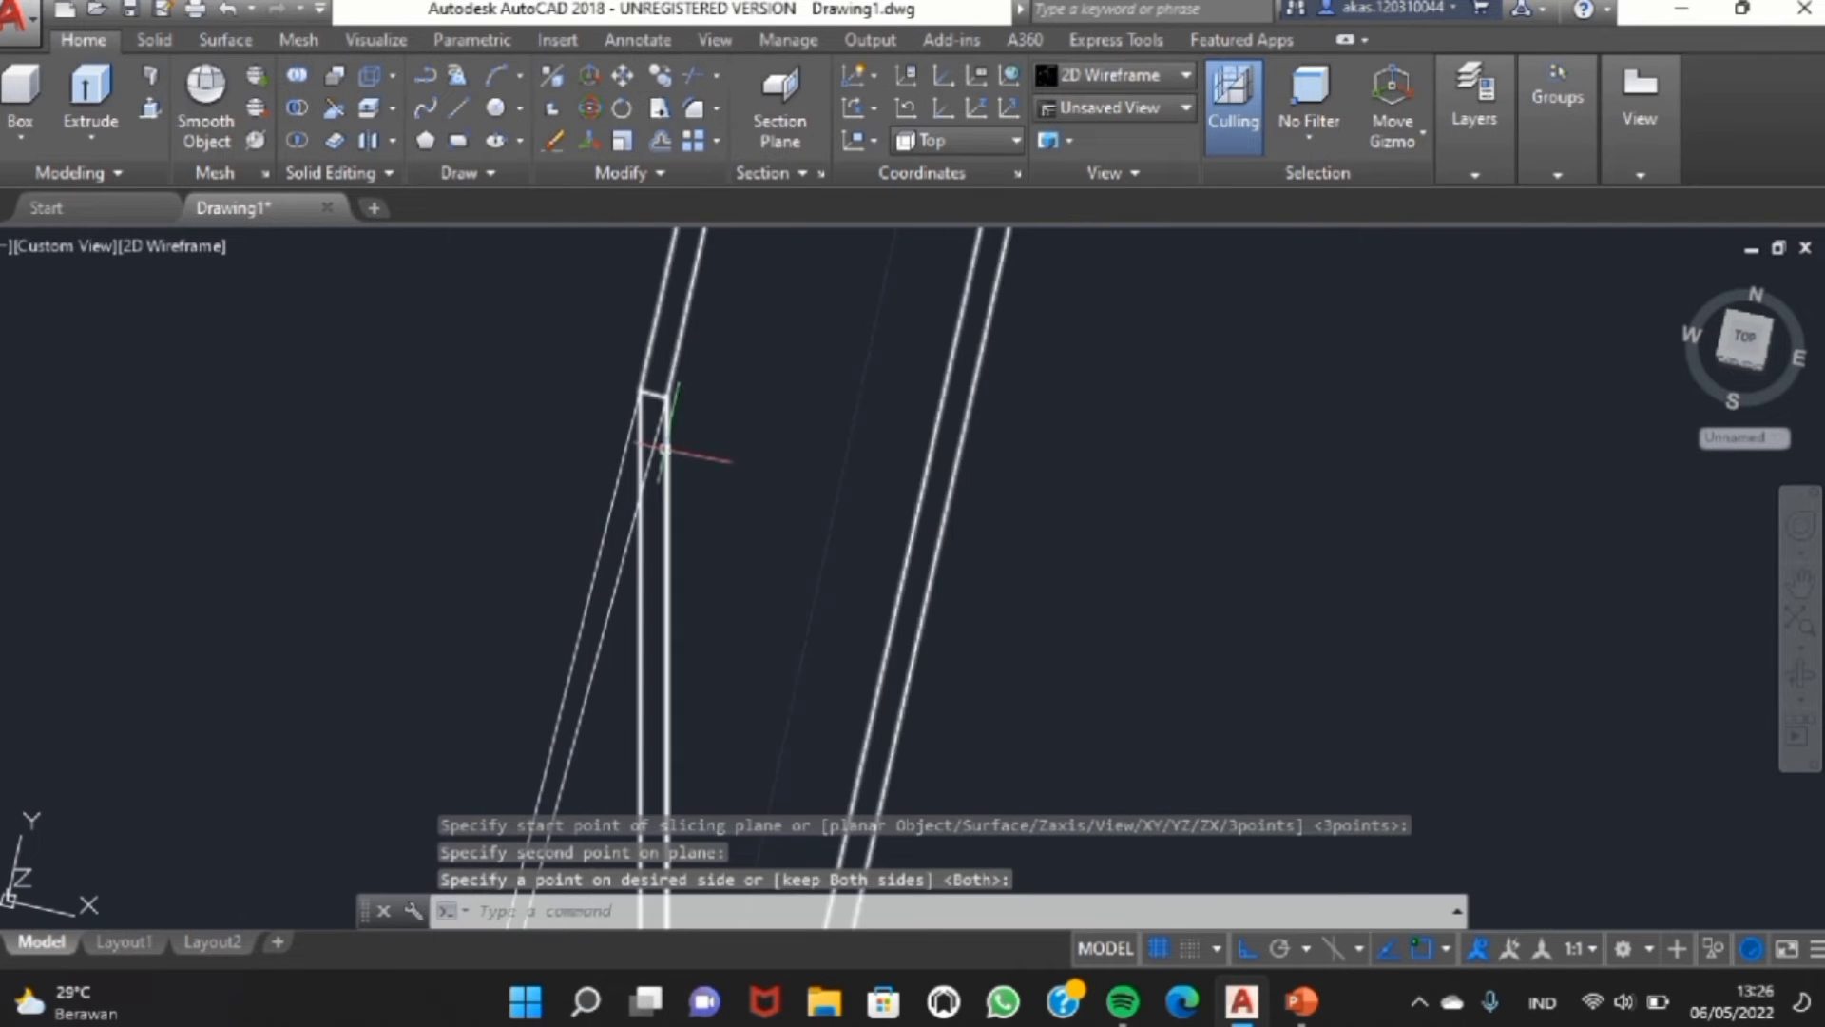
pyautogui.write('ro')
pyautogui.press('Return')
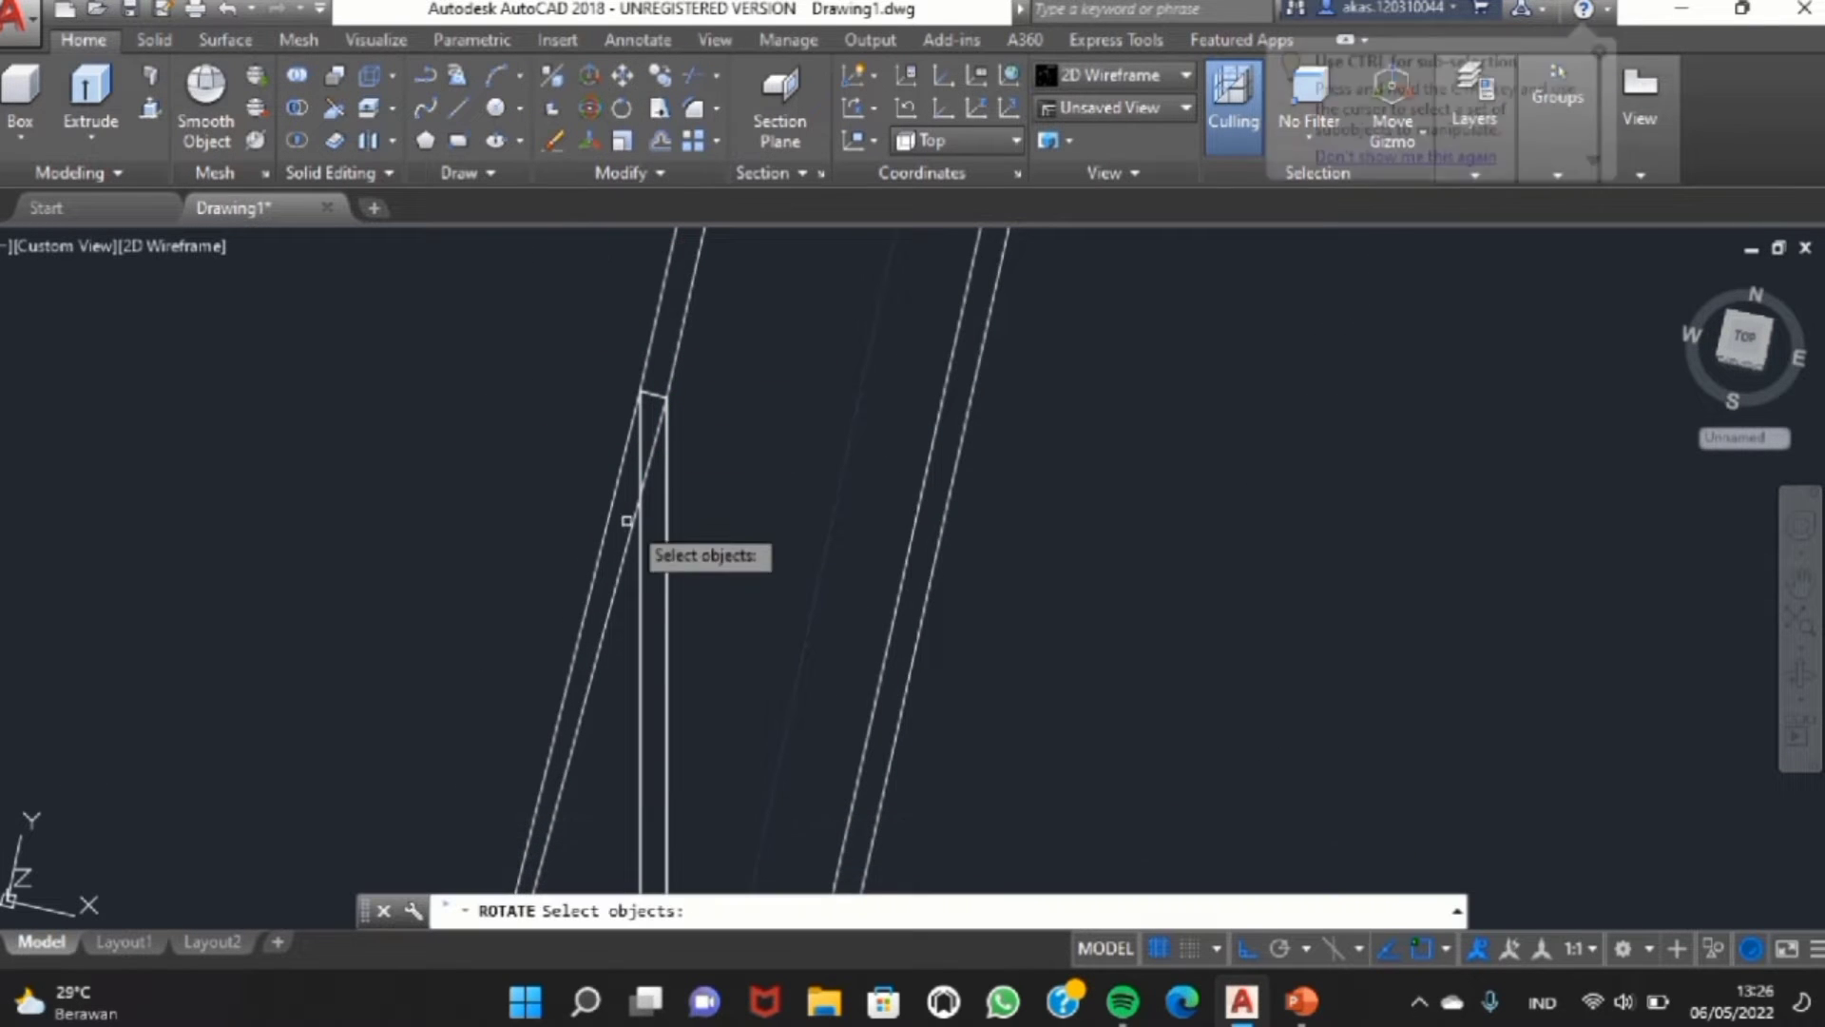
pyautogui.click(636, 515)
pyautogui.press('Return')
pyautogui.click(659, 390)
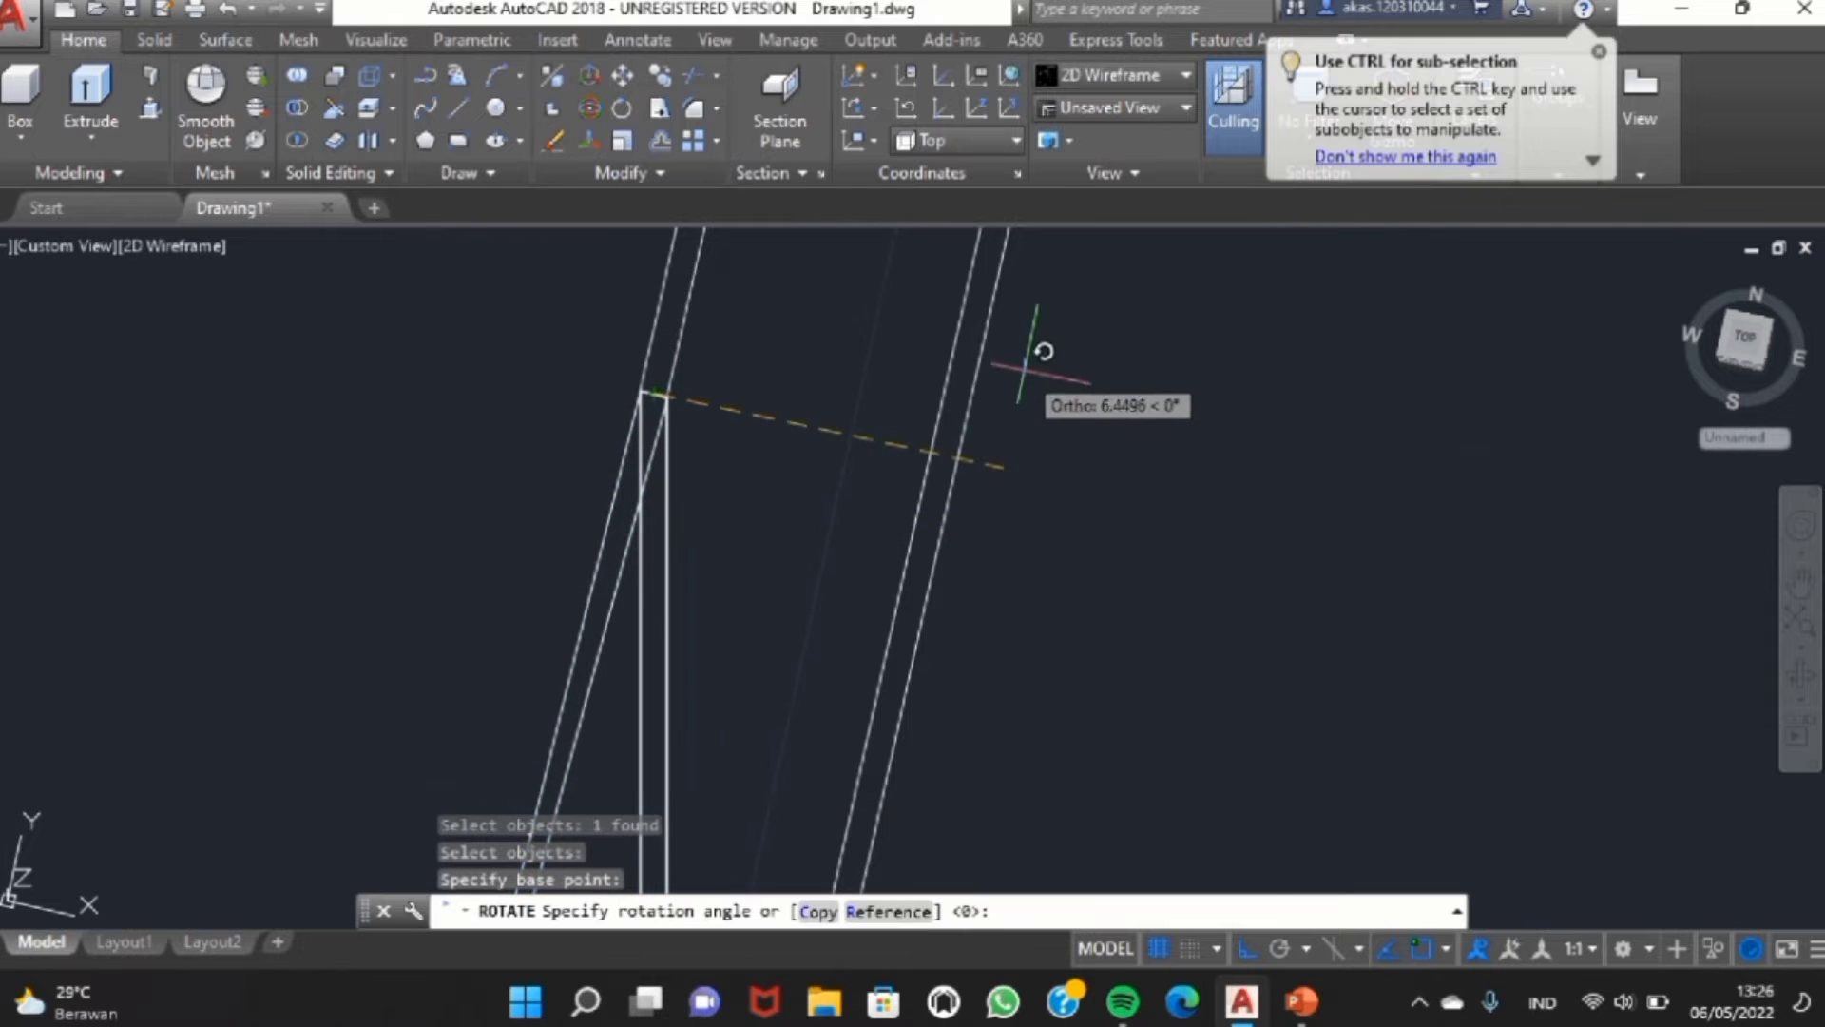
pyautogui.write('330')
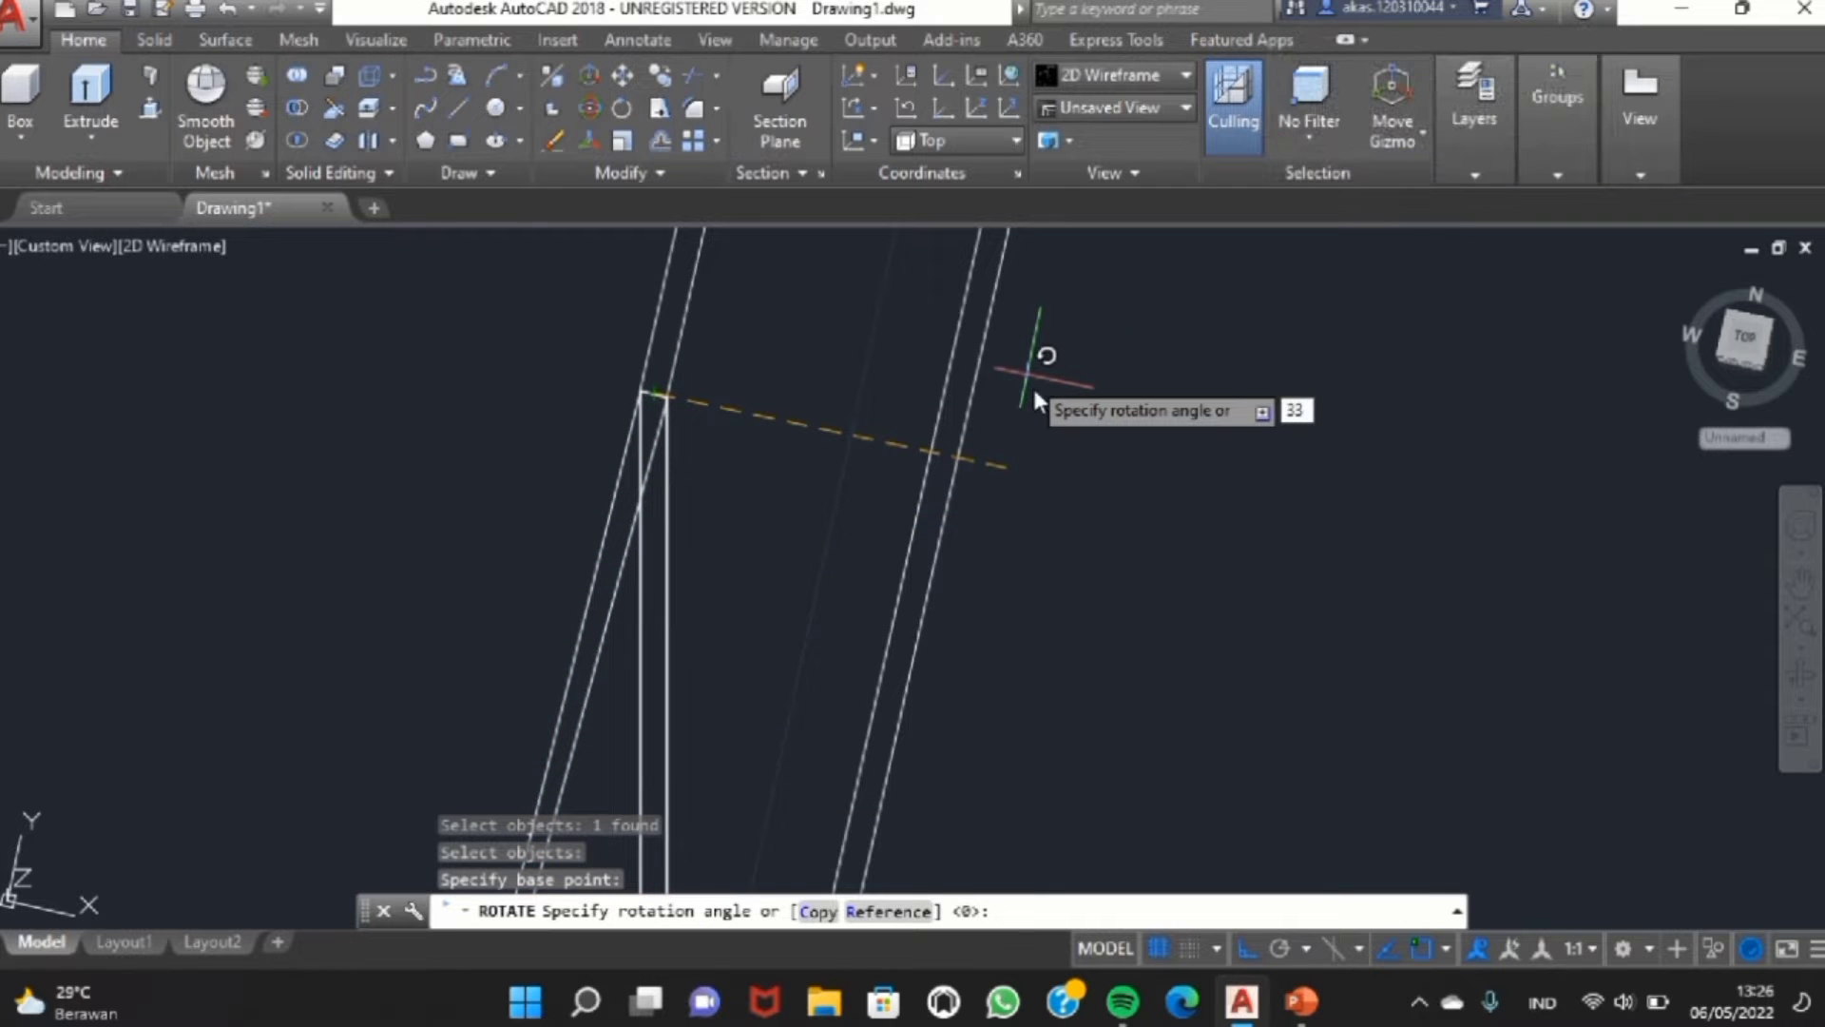
pyautogui.press('Return')
# - Rotate the whole bent plate 90 degrees about the X axis with 3DROTATE
pyautogui.scroll(-10, 1049, 473)
pyautogui.moveTo(1051, 481); pyautogui.dragTo(950, 566, button='middle')
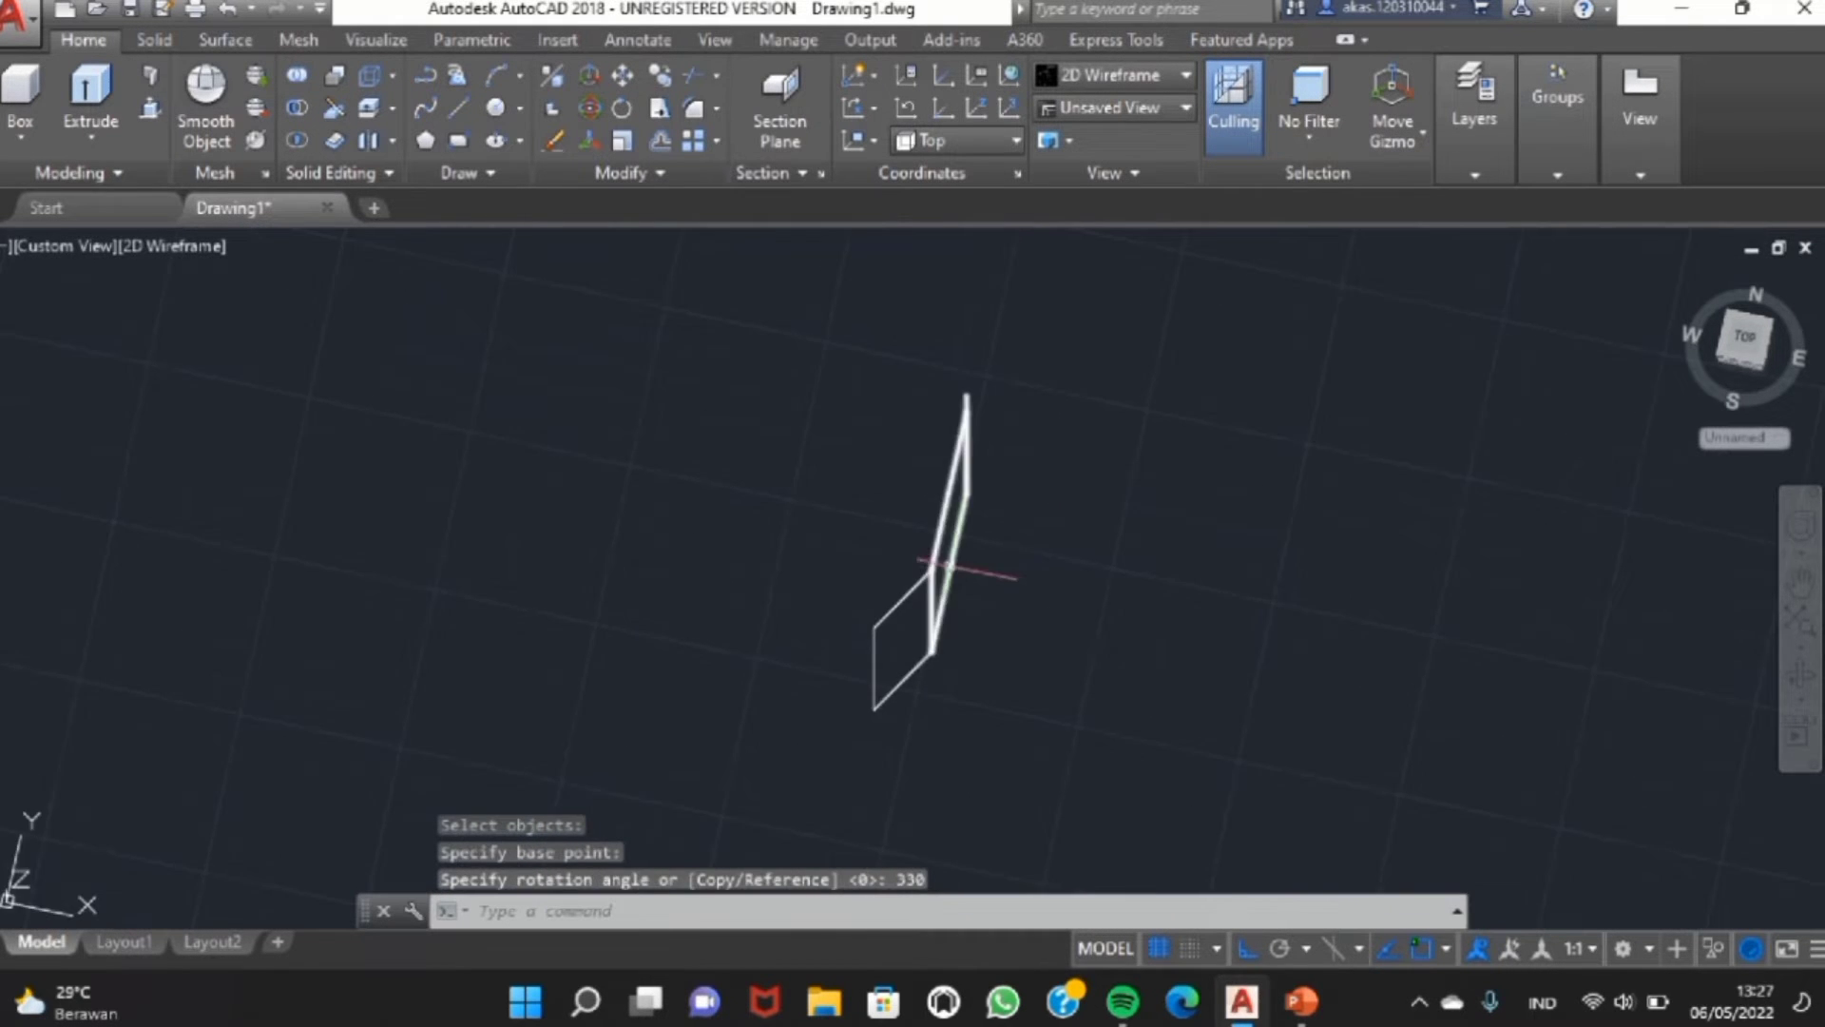
pyautogui.write('3d')
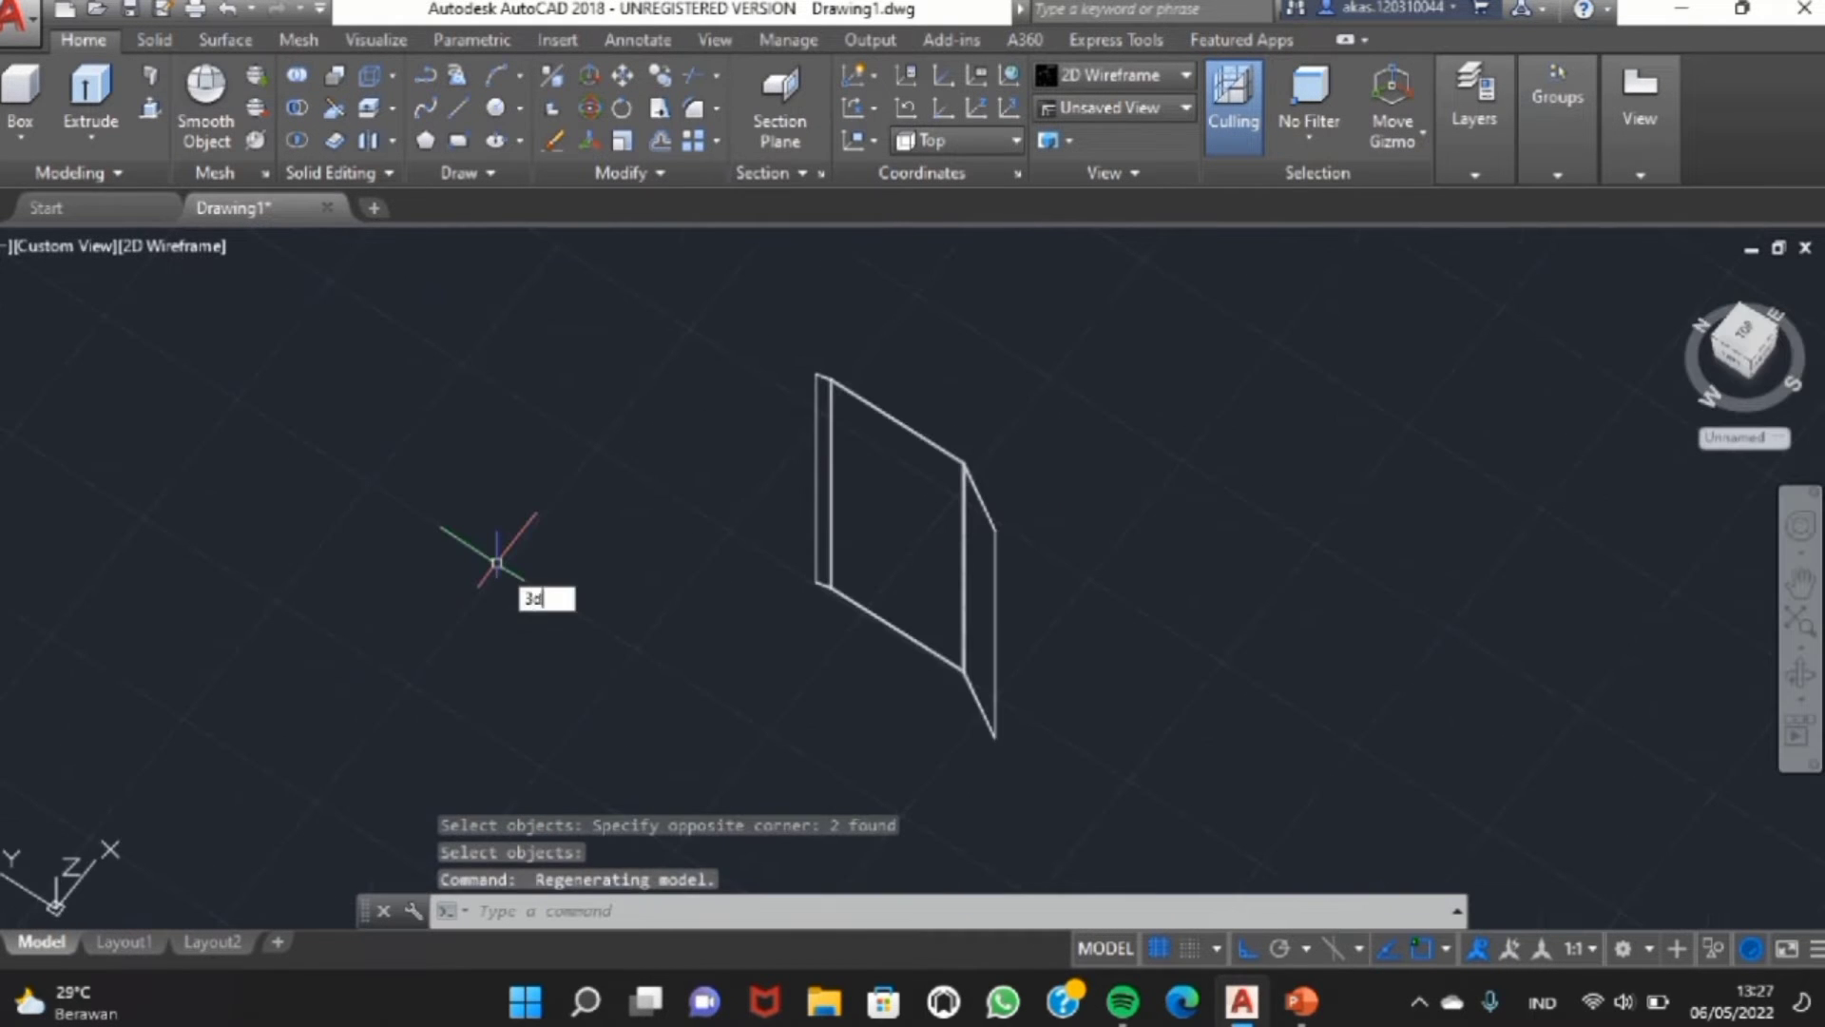
pyautogui.press('Down')
pyautogui.press('Return')
pyautogui.click(906, 433)
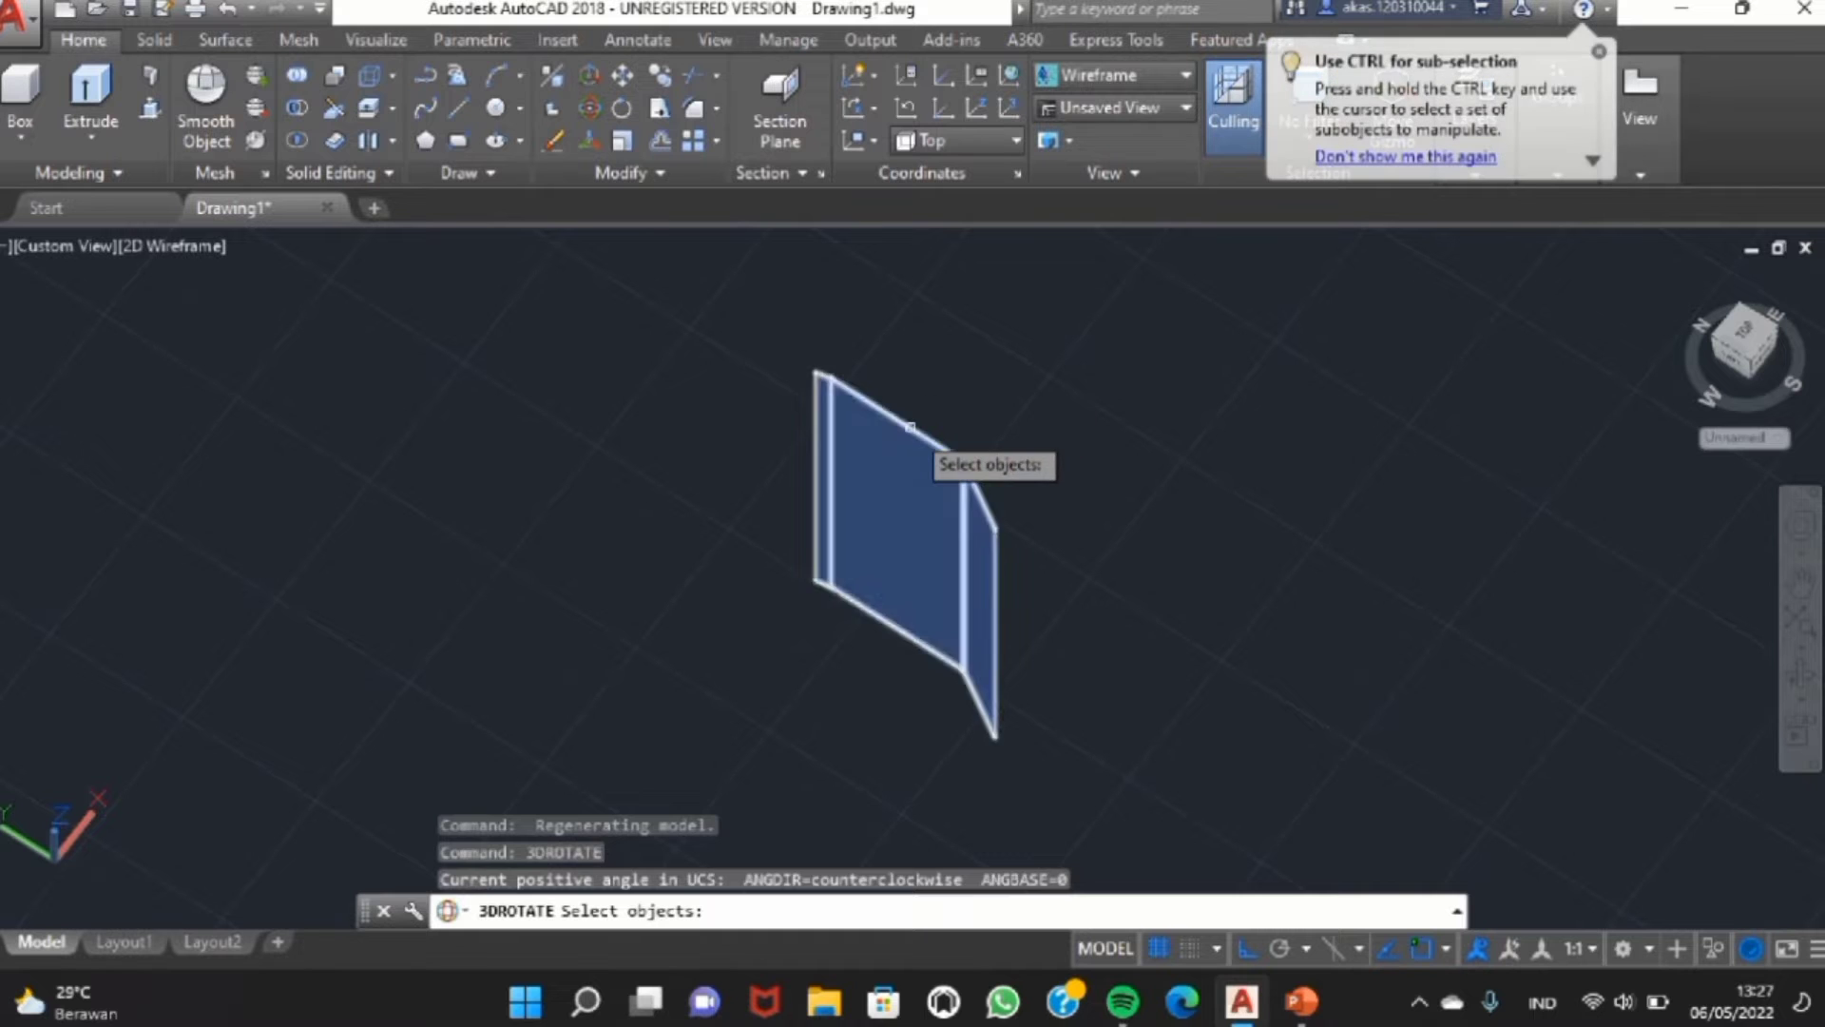
pyautogui.press('Return')
pyautogui.click(906, 551)
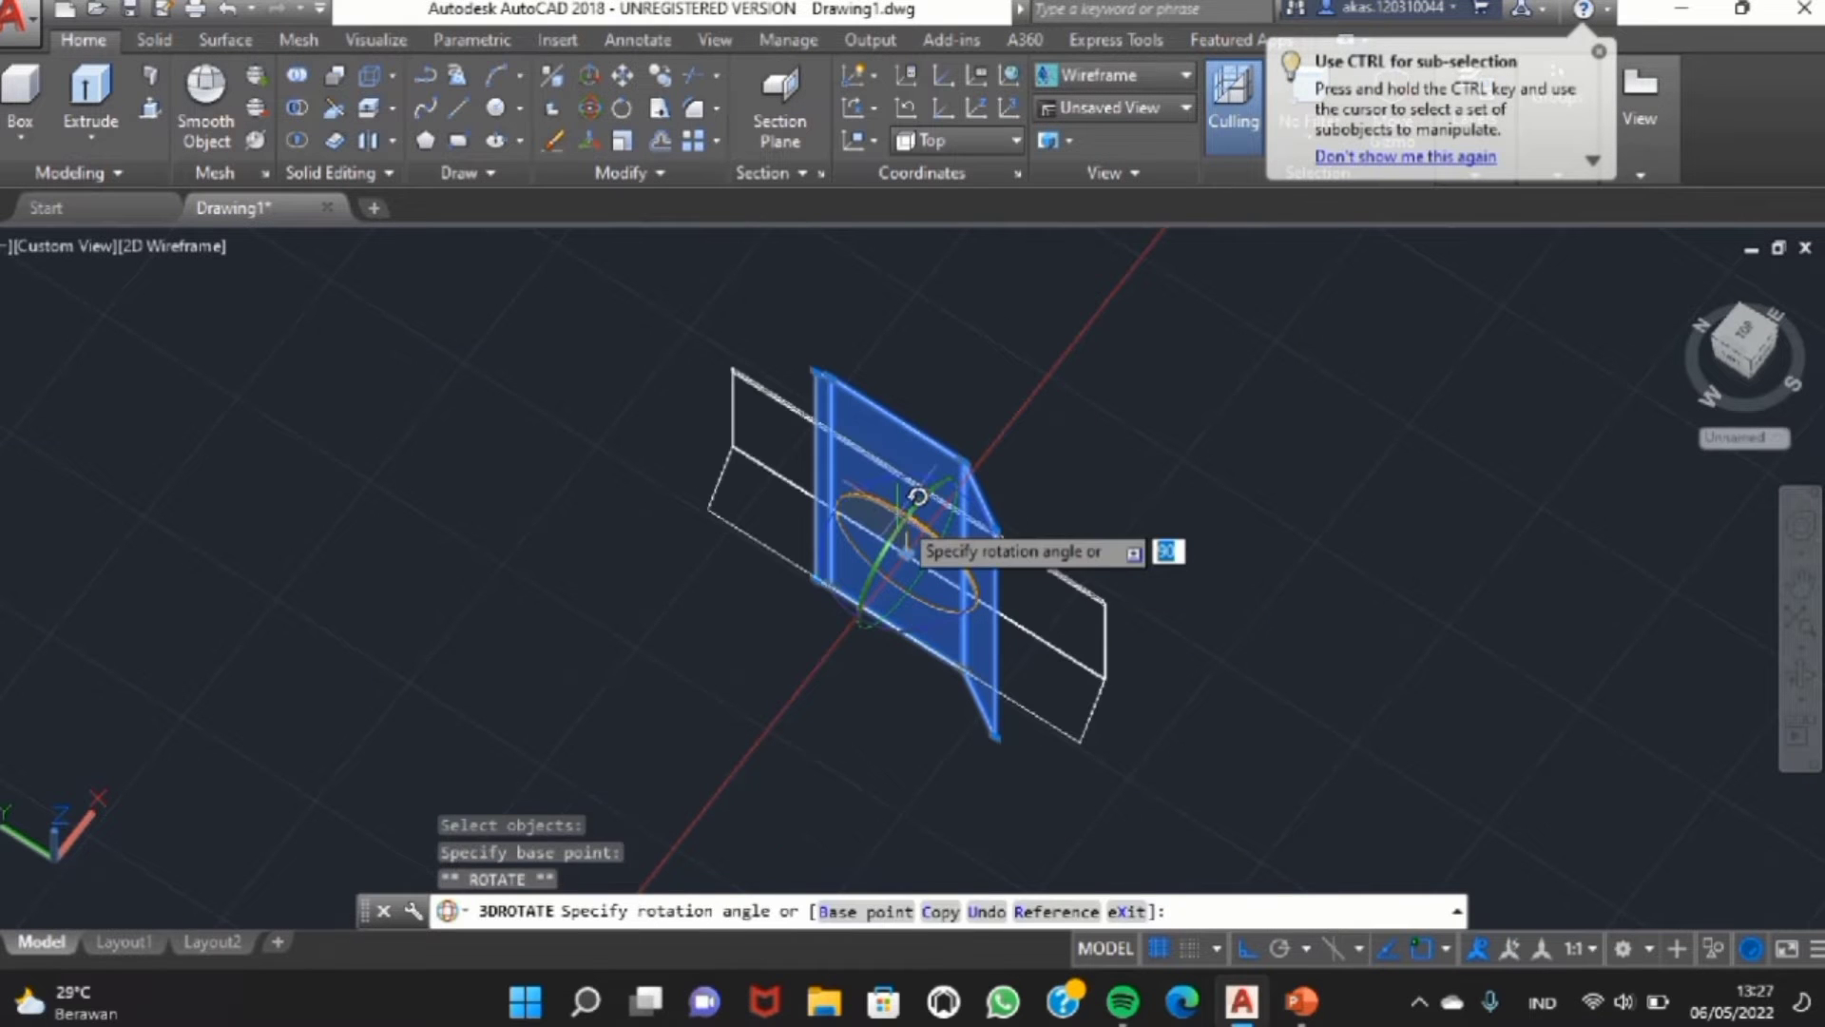
pyautogui.press('Return')
pyautogui.keyDown('shift'); pyautogui.moveTo(927, 689); pyautogui.dragTo(1018, 643, button='middle'); pyautogui.keyUp('shift')
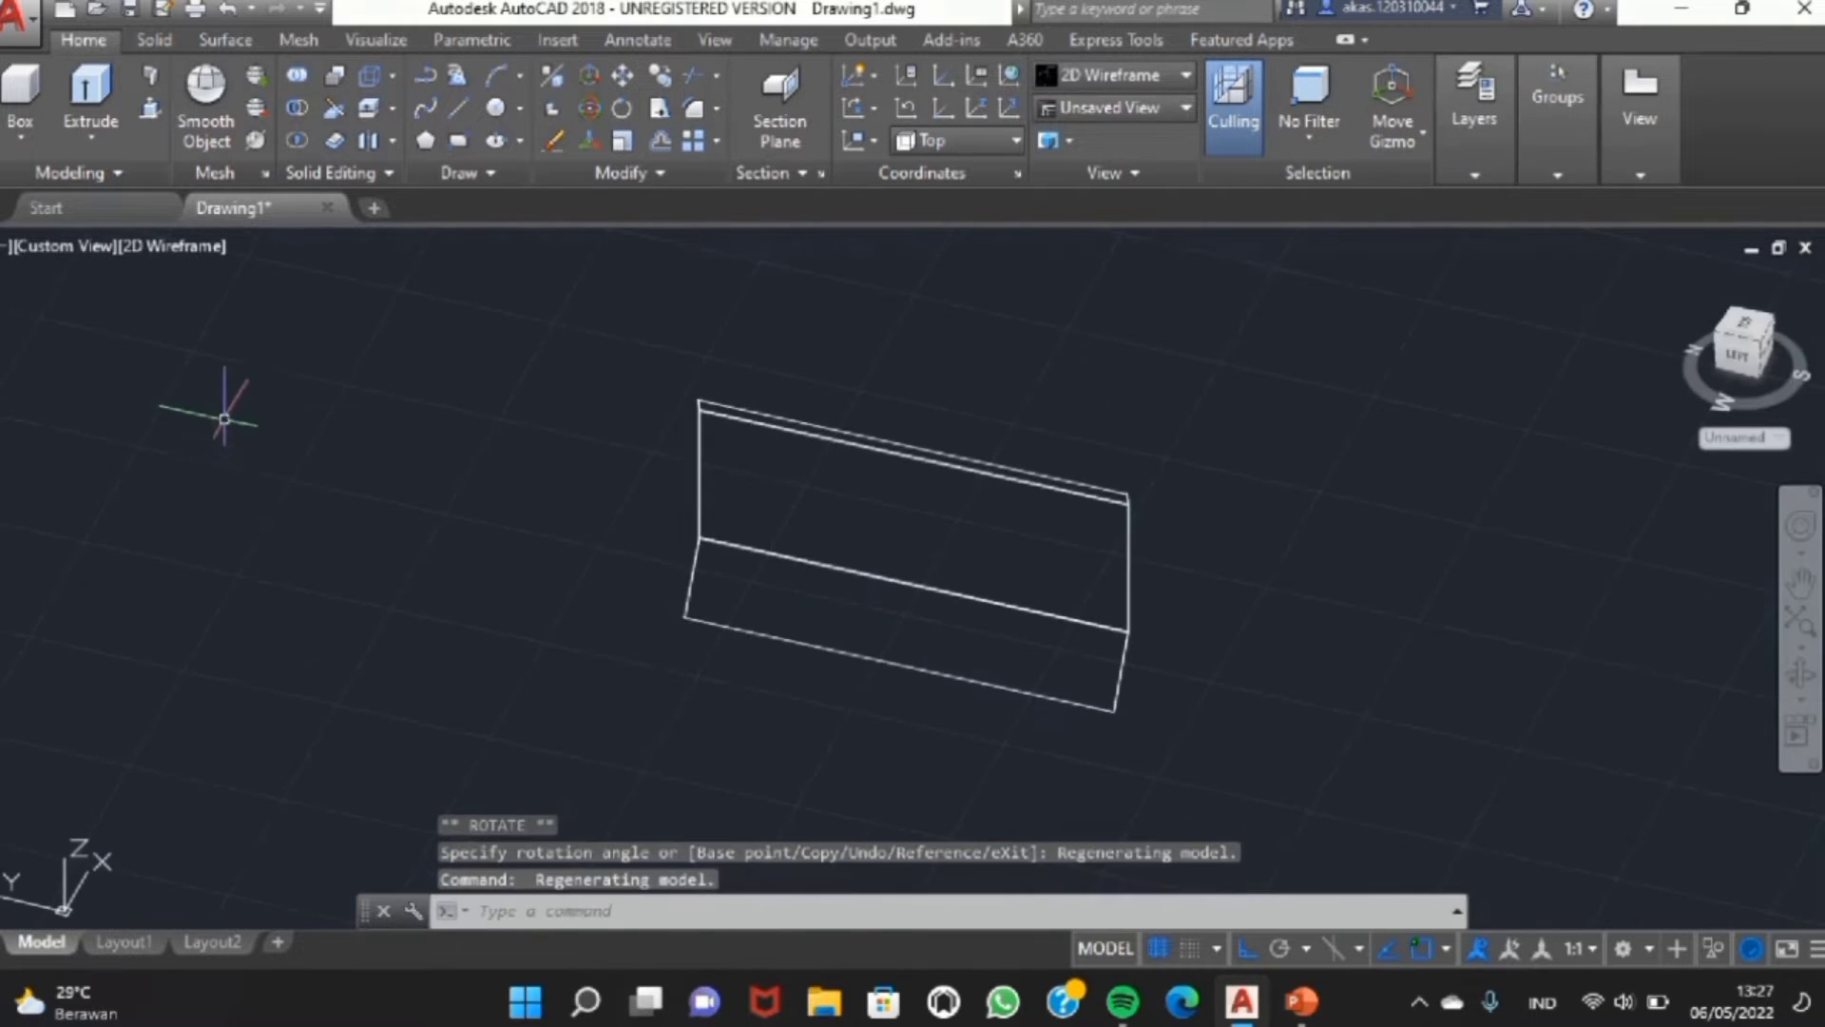
# - Draw a closed right-triangle polyline with legs of 50 and 30 in the empty area beside the bent plate
pyautogui.moveTo(224, 415); pyautogui.dragTo(437, 515, button='middle')
pyautogui.click(422, 81)
pyautogui.click(530, 538)
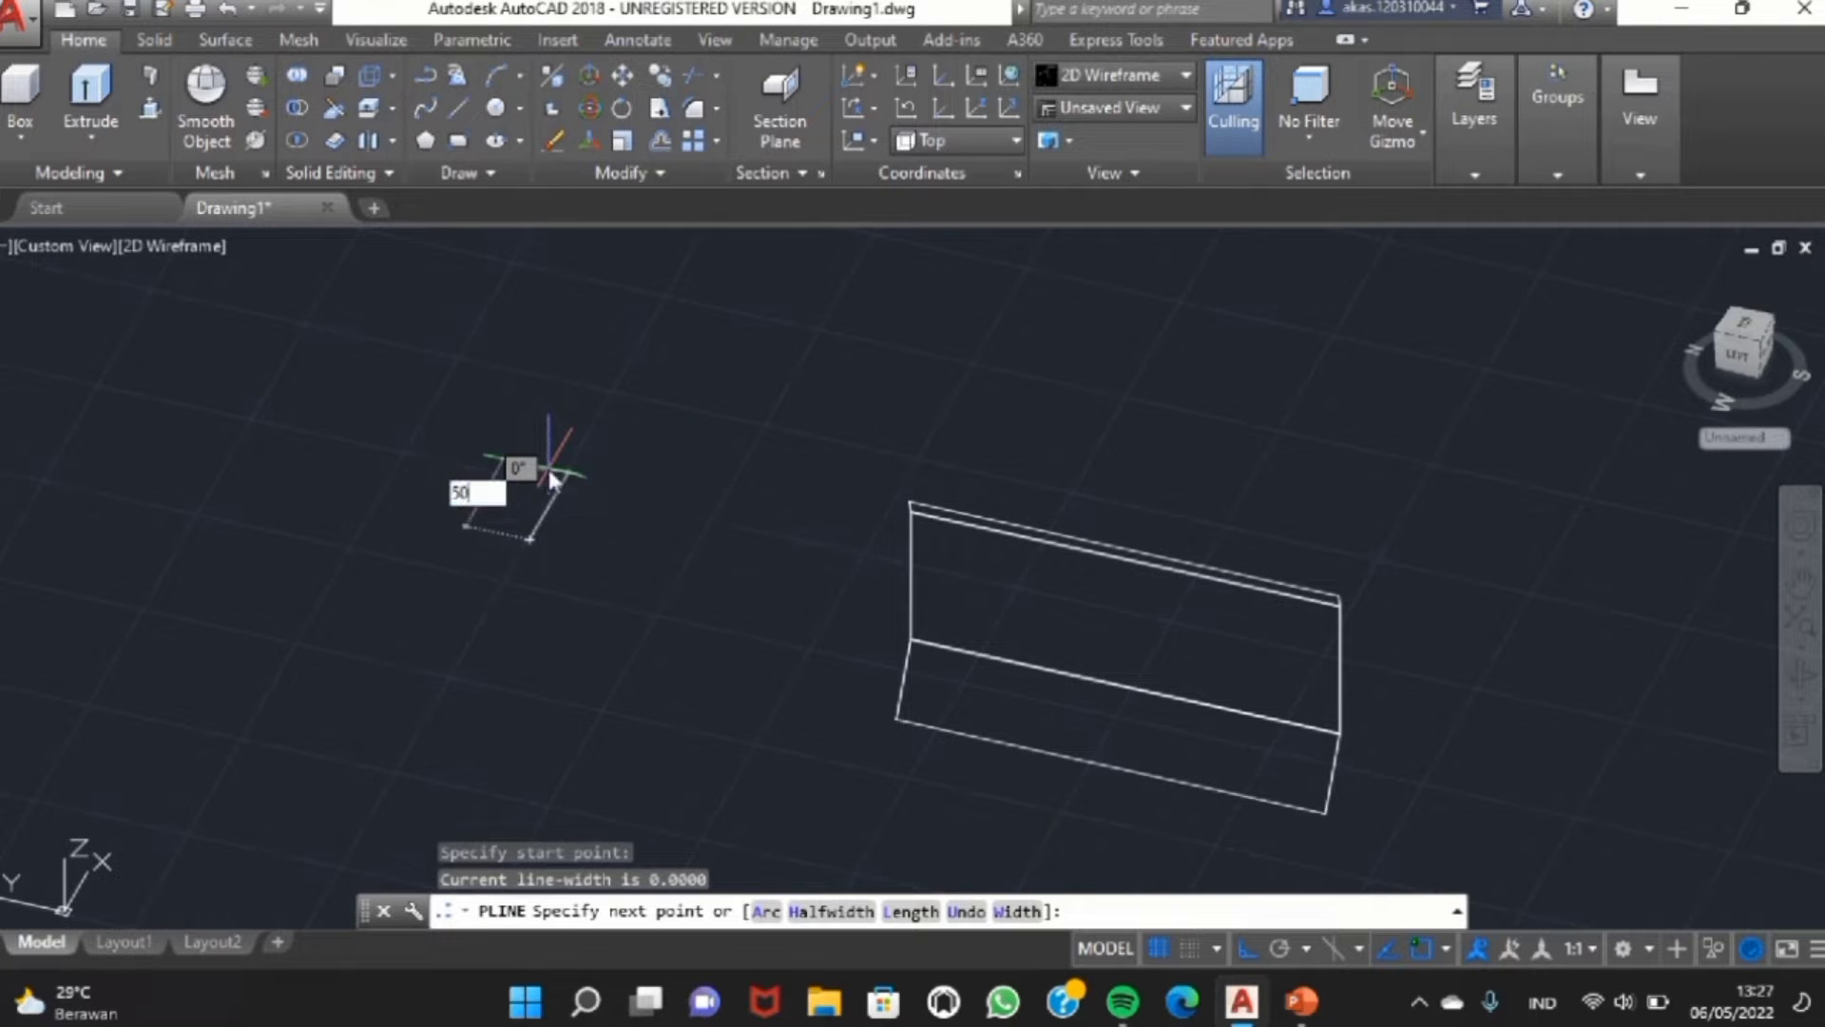
pyautogui.write('50')
pyautogui.press('Return')
pyautogui.write('30')
pyautogui.press('Return')
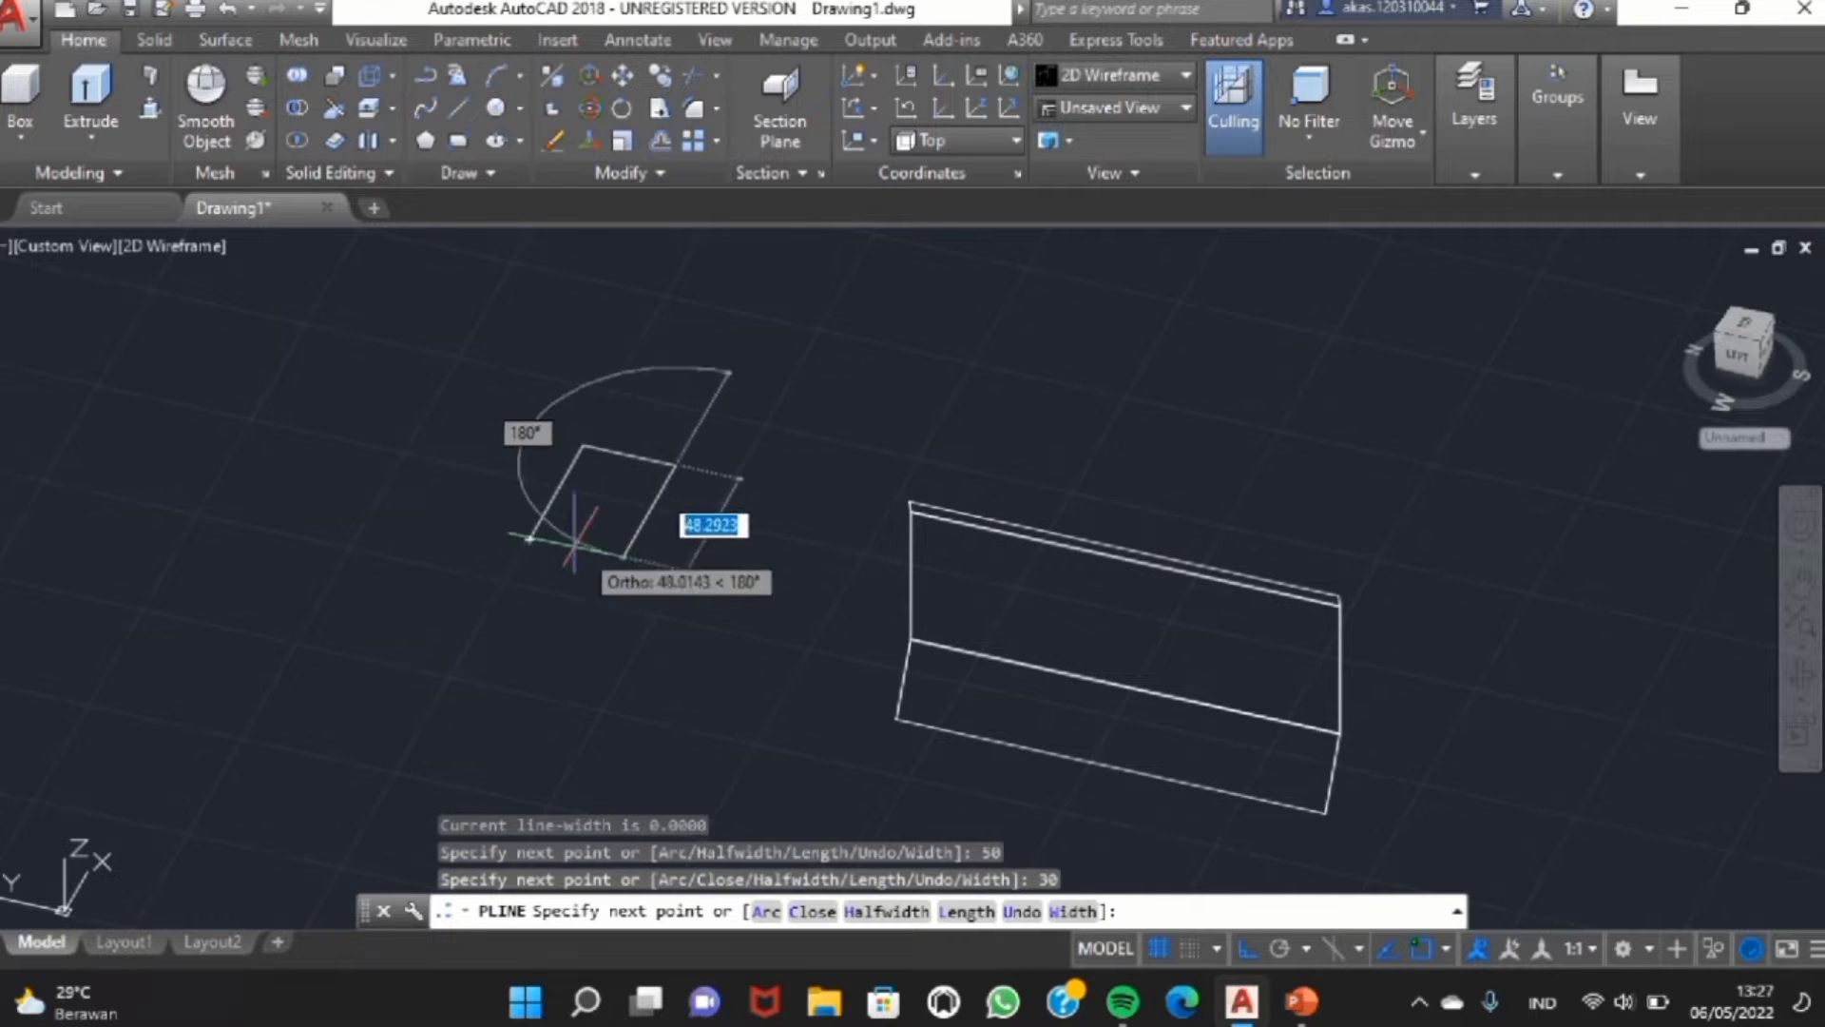
pyautogui.click(529, 538)
pyautogui.press('Return')
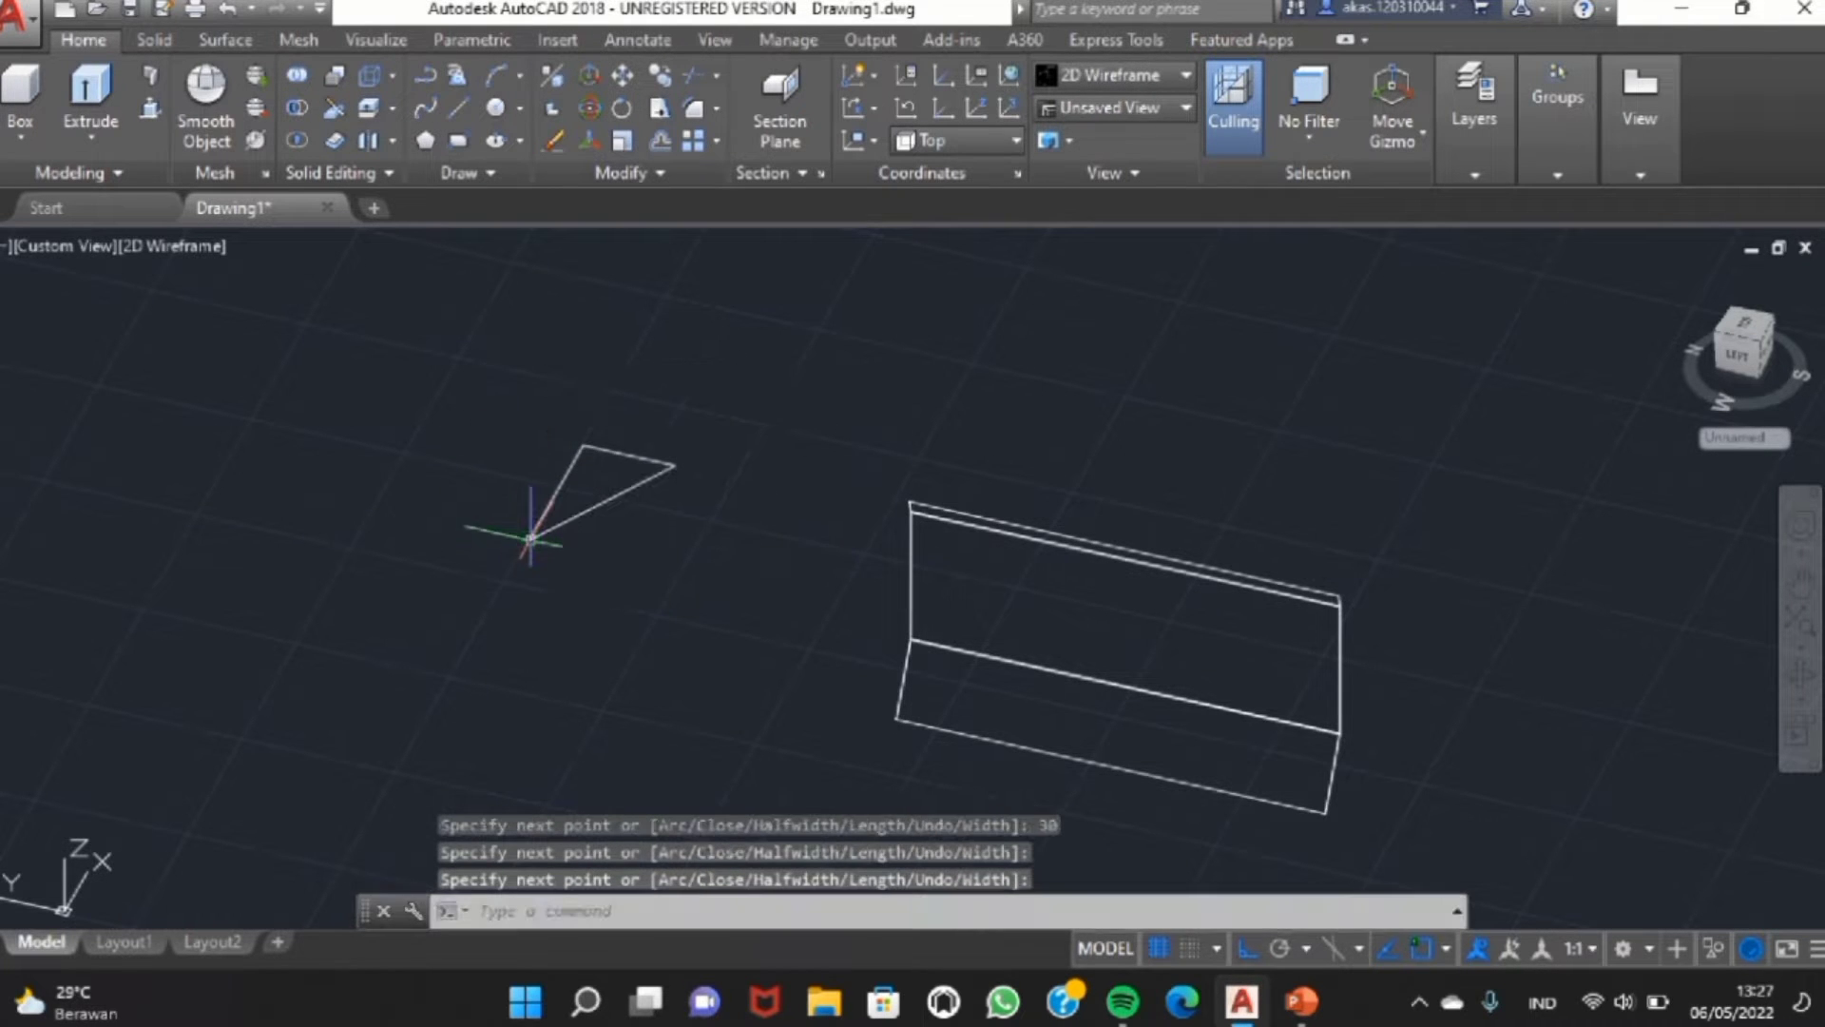
# - Extrude the triangle to a height of 35
pyautogui.click(90, 105)
pyautogui.click(552, 511)
pyautogui.press('Return')
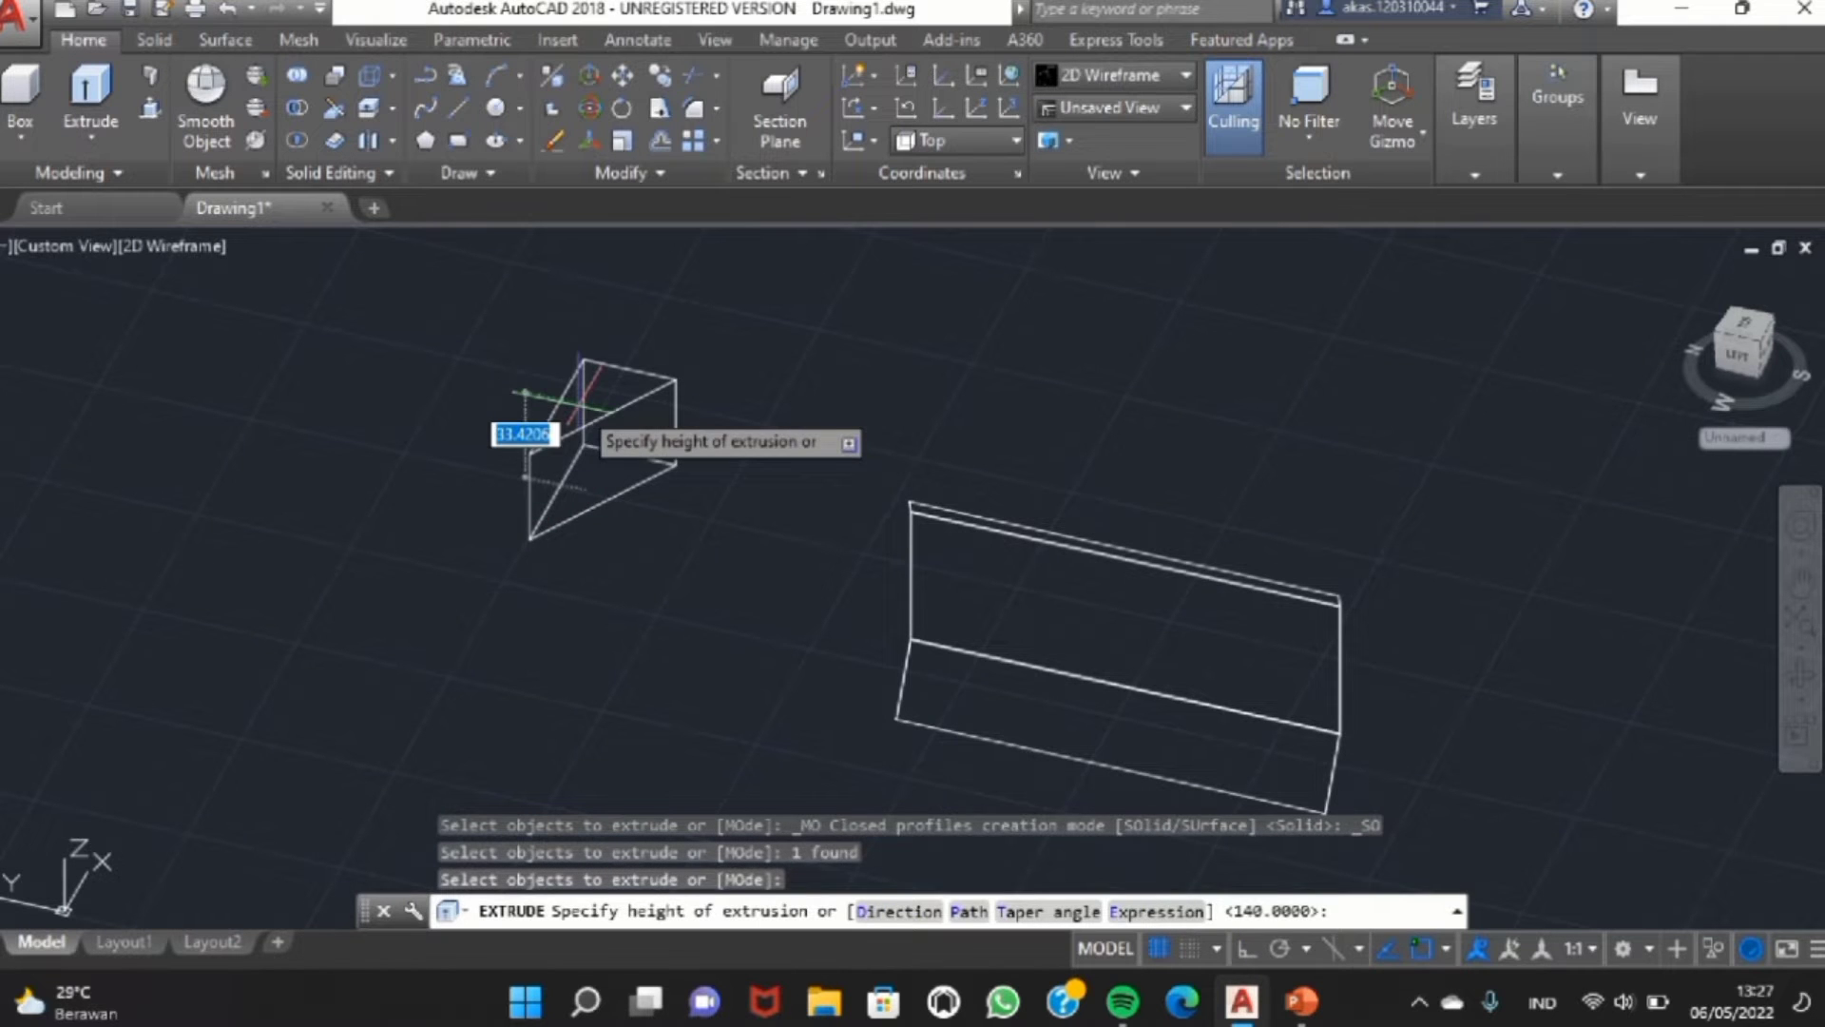
pyautogui.write('35')
pyautogui.press('Return')
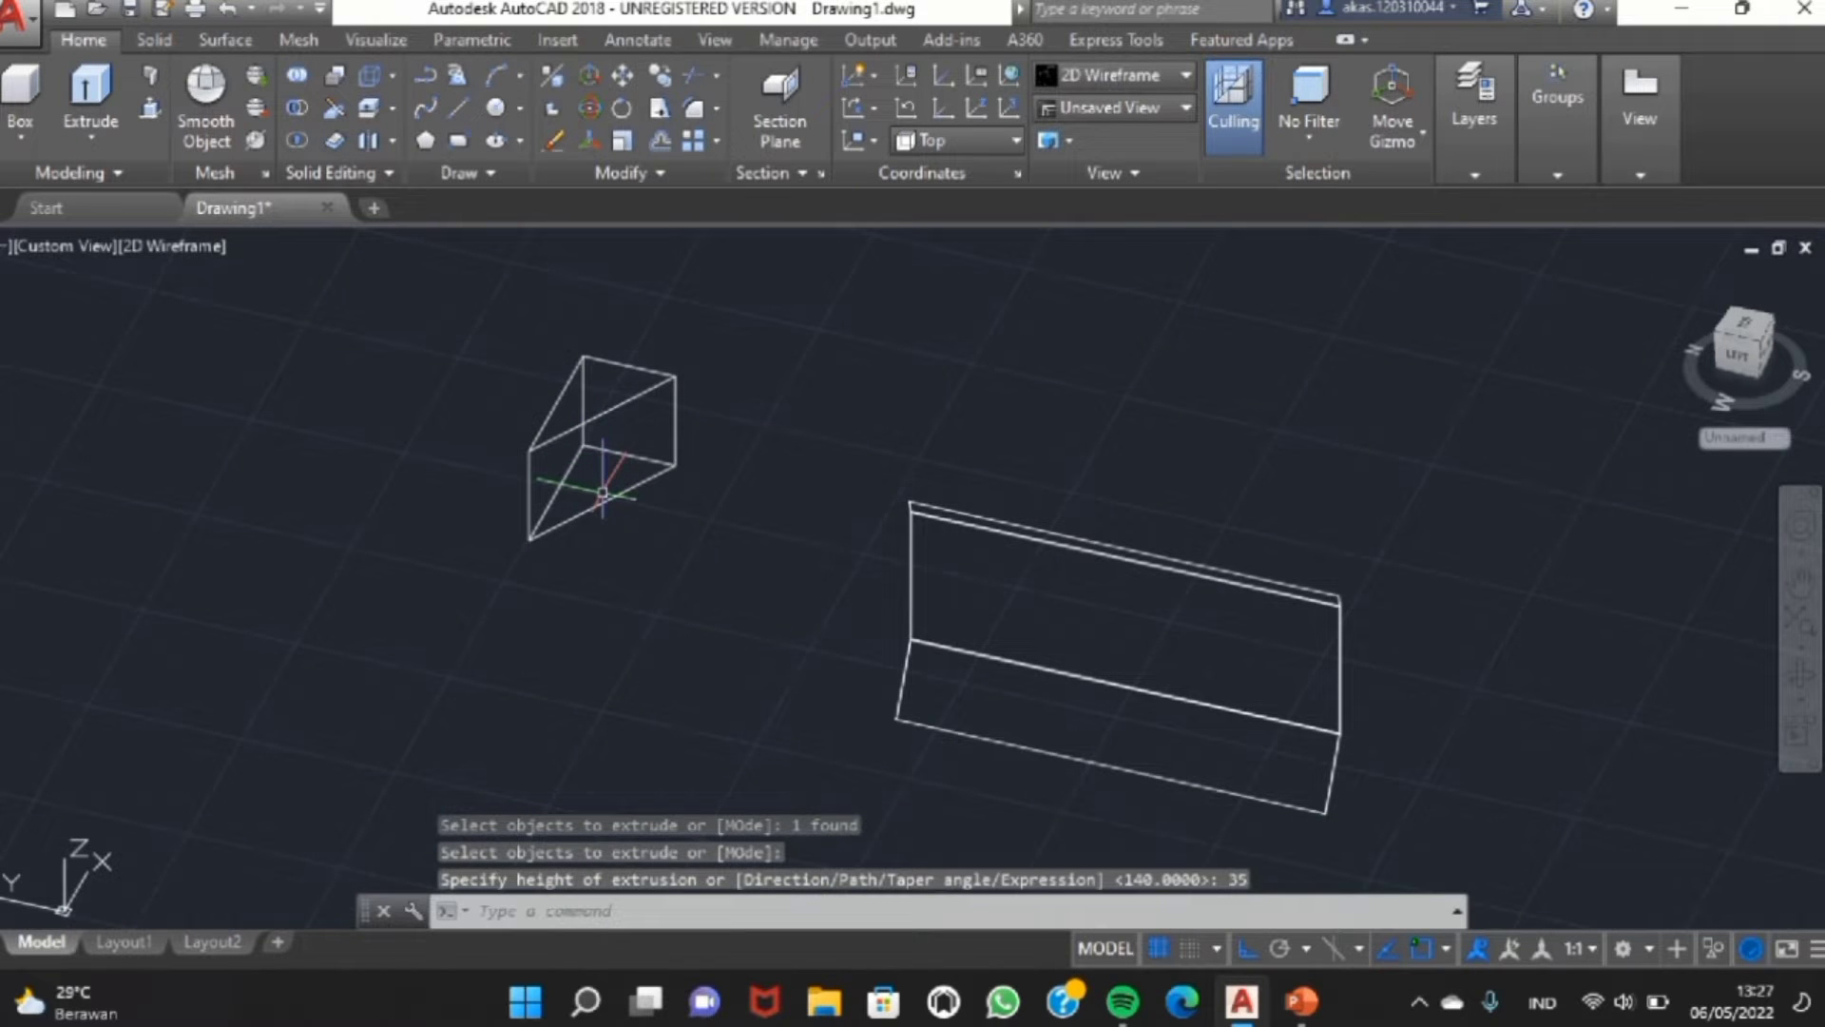
# - Rotate the triangular wedge about the Y axis with 3DROTATE so that it stands upright
pyautogui.write('3DE')
pyautogui.press('BackSpace')
pyautogui.press('BackSpace')
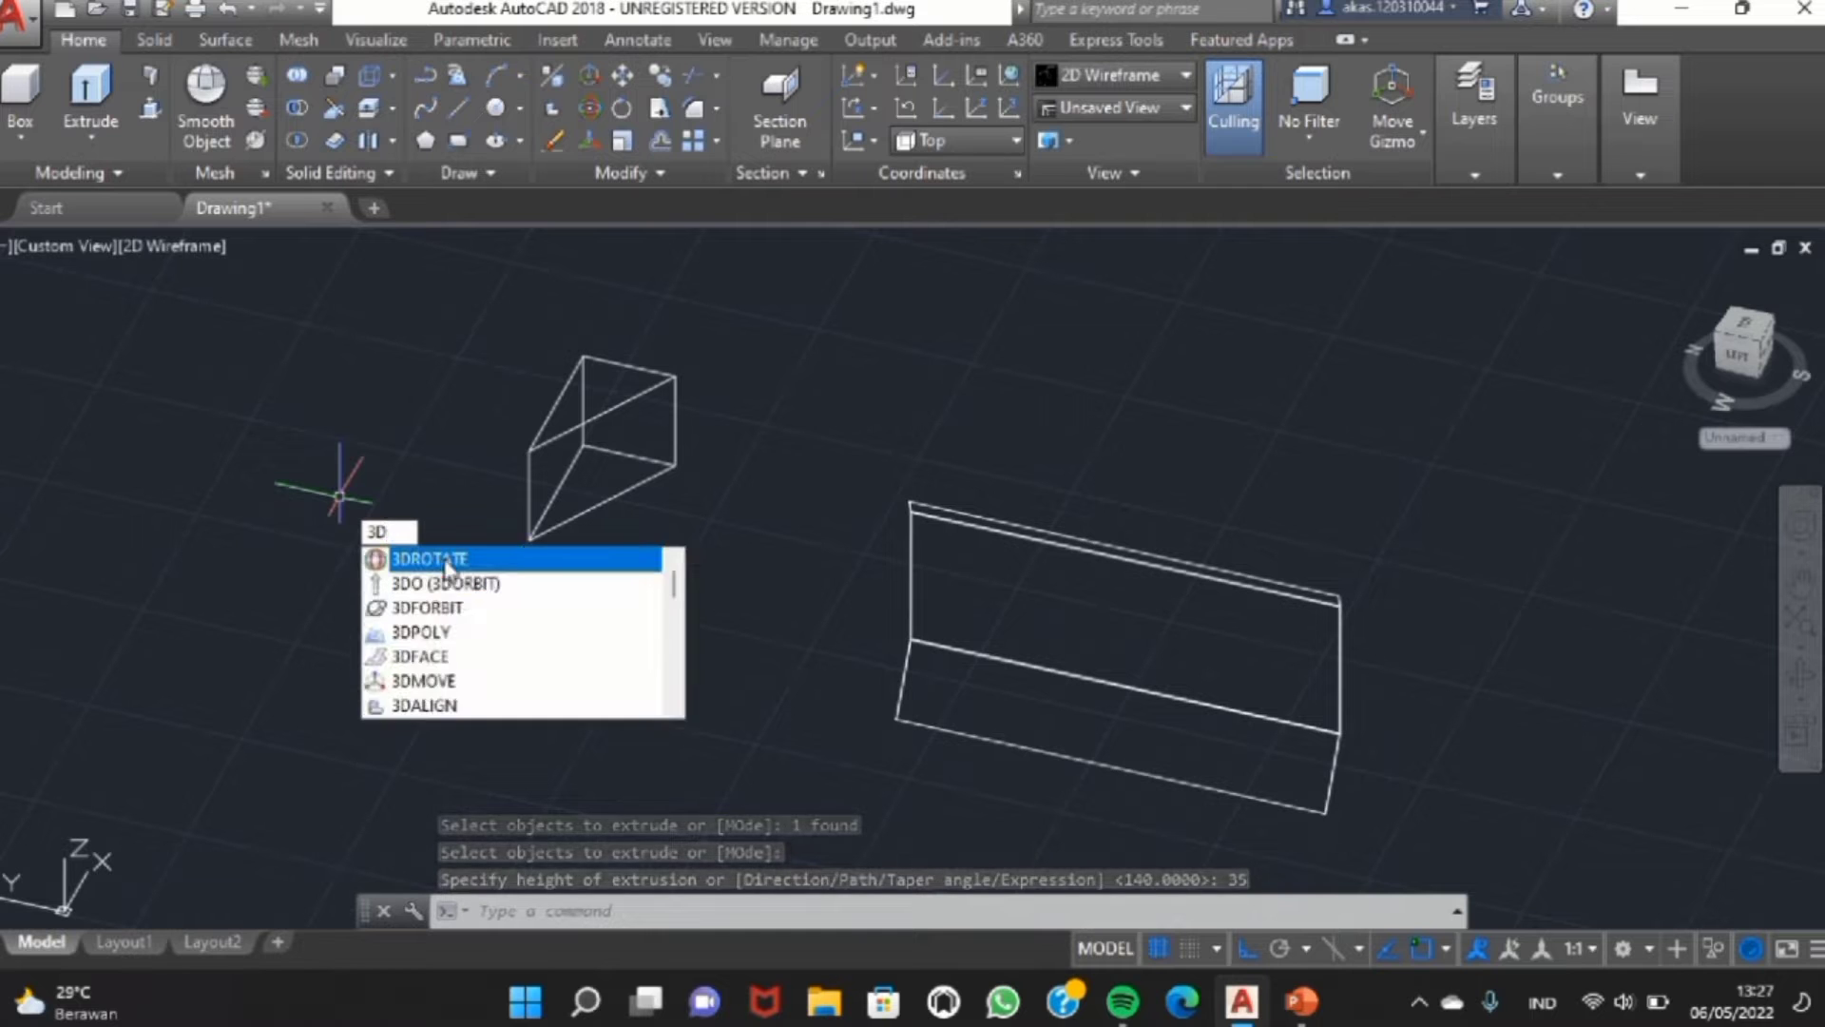
pyautogui.click(446, 568)
pyautogui.click(591, 433)
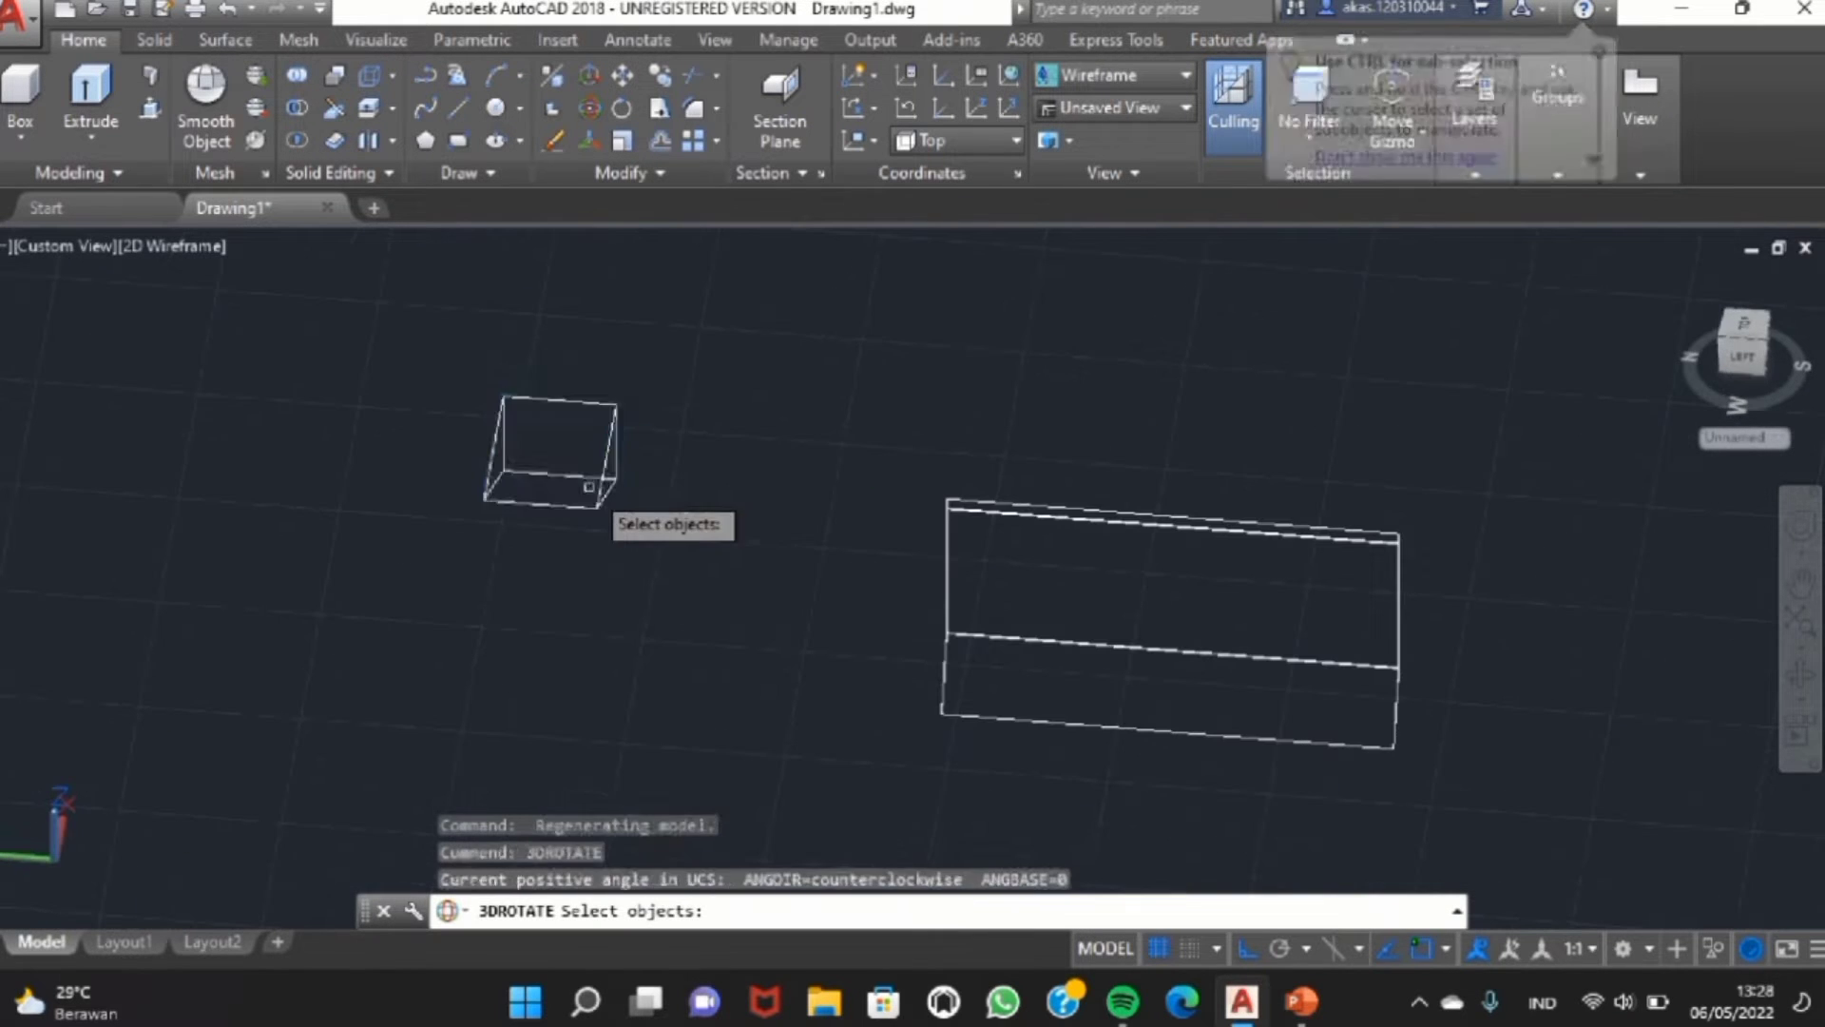
pyautogui.click(599, 486)
pyautogui.press('Return')
pyautogui.click(567, 393)
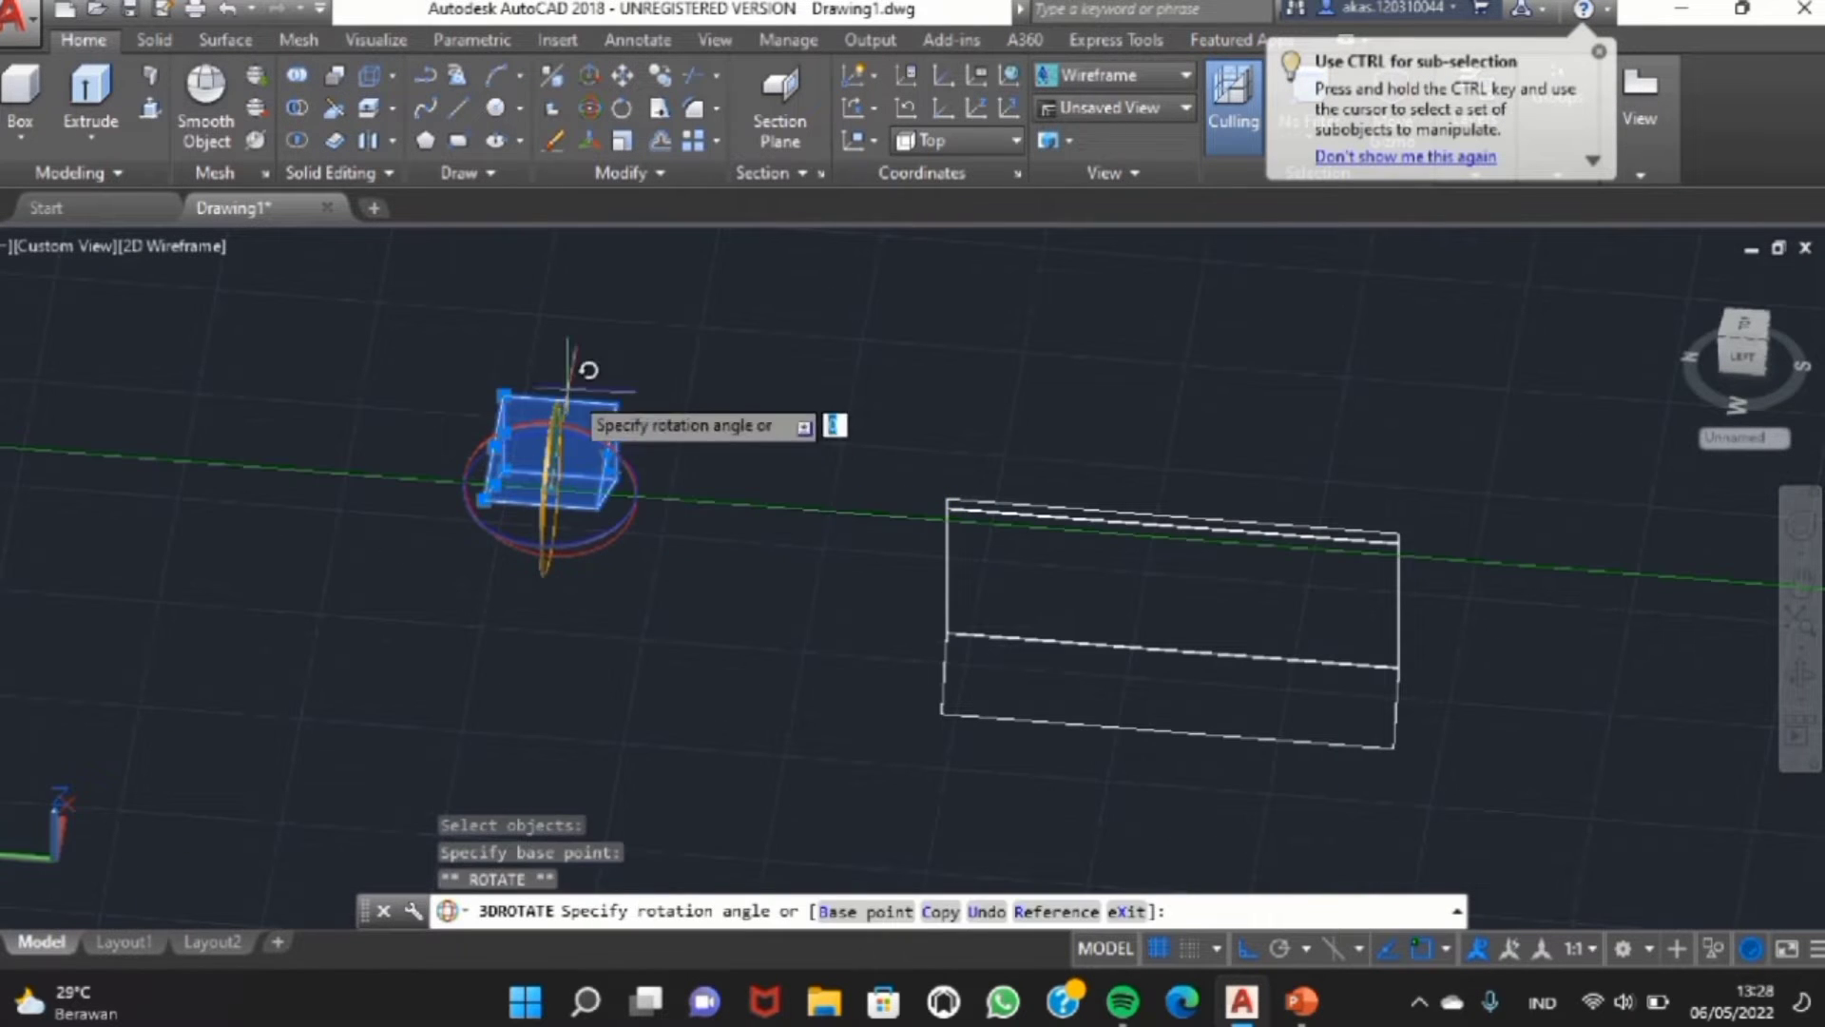
pyautogui.click(556, 412)
pyautogui.keyDown('shift'); pyautogui.moveTo(706, 528); pyautogui.dragTo(583, 550, button='middle'); pyautogui.keyUp('shift')
# - Move the wedge by the midpoint of its upper front edge to the midpoint of the bent plate's top edge
pyautogui.click(705, 338)
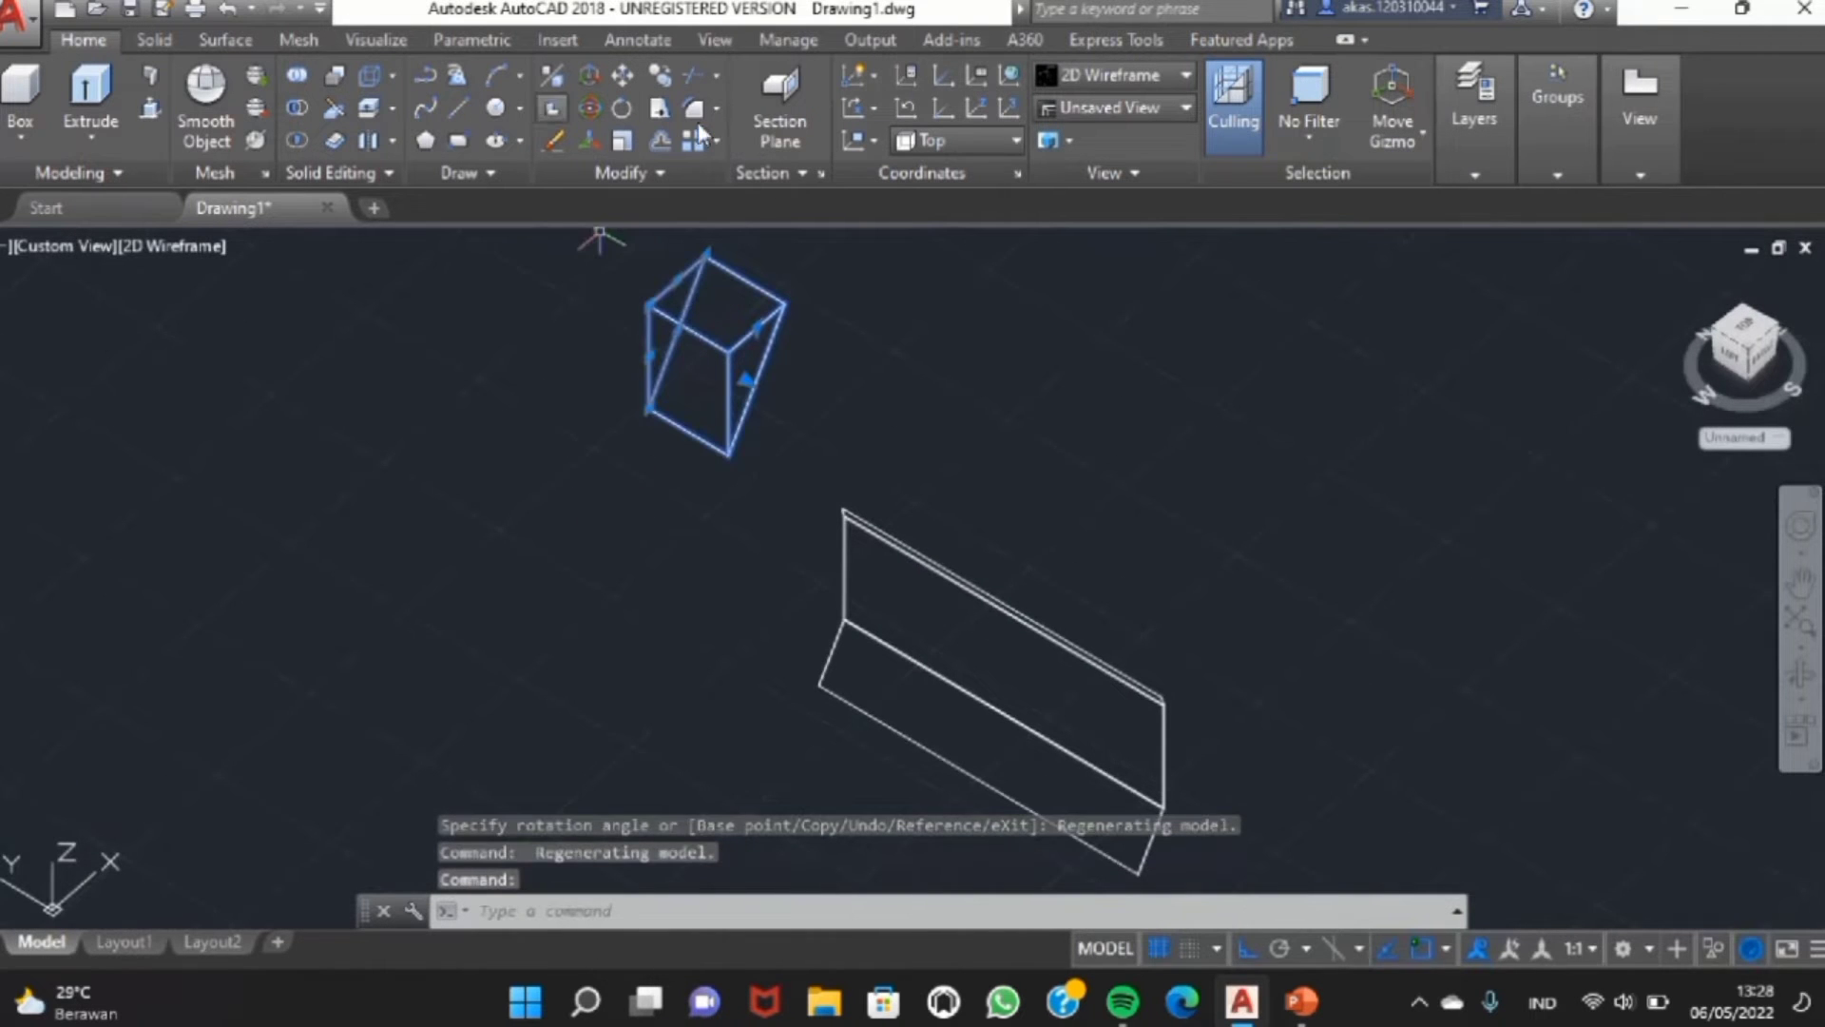
pyautogui.click(622, 76)
pyautogui.click(707, 293)
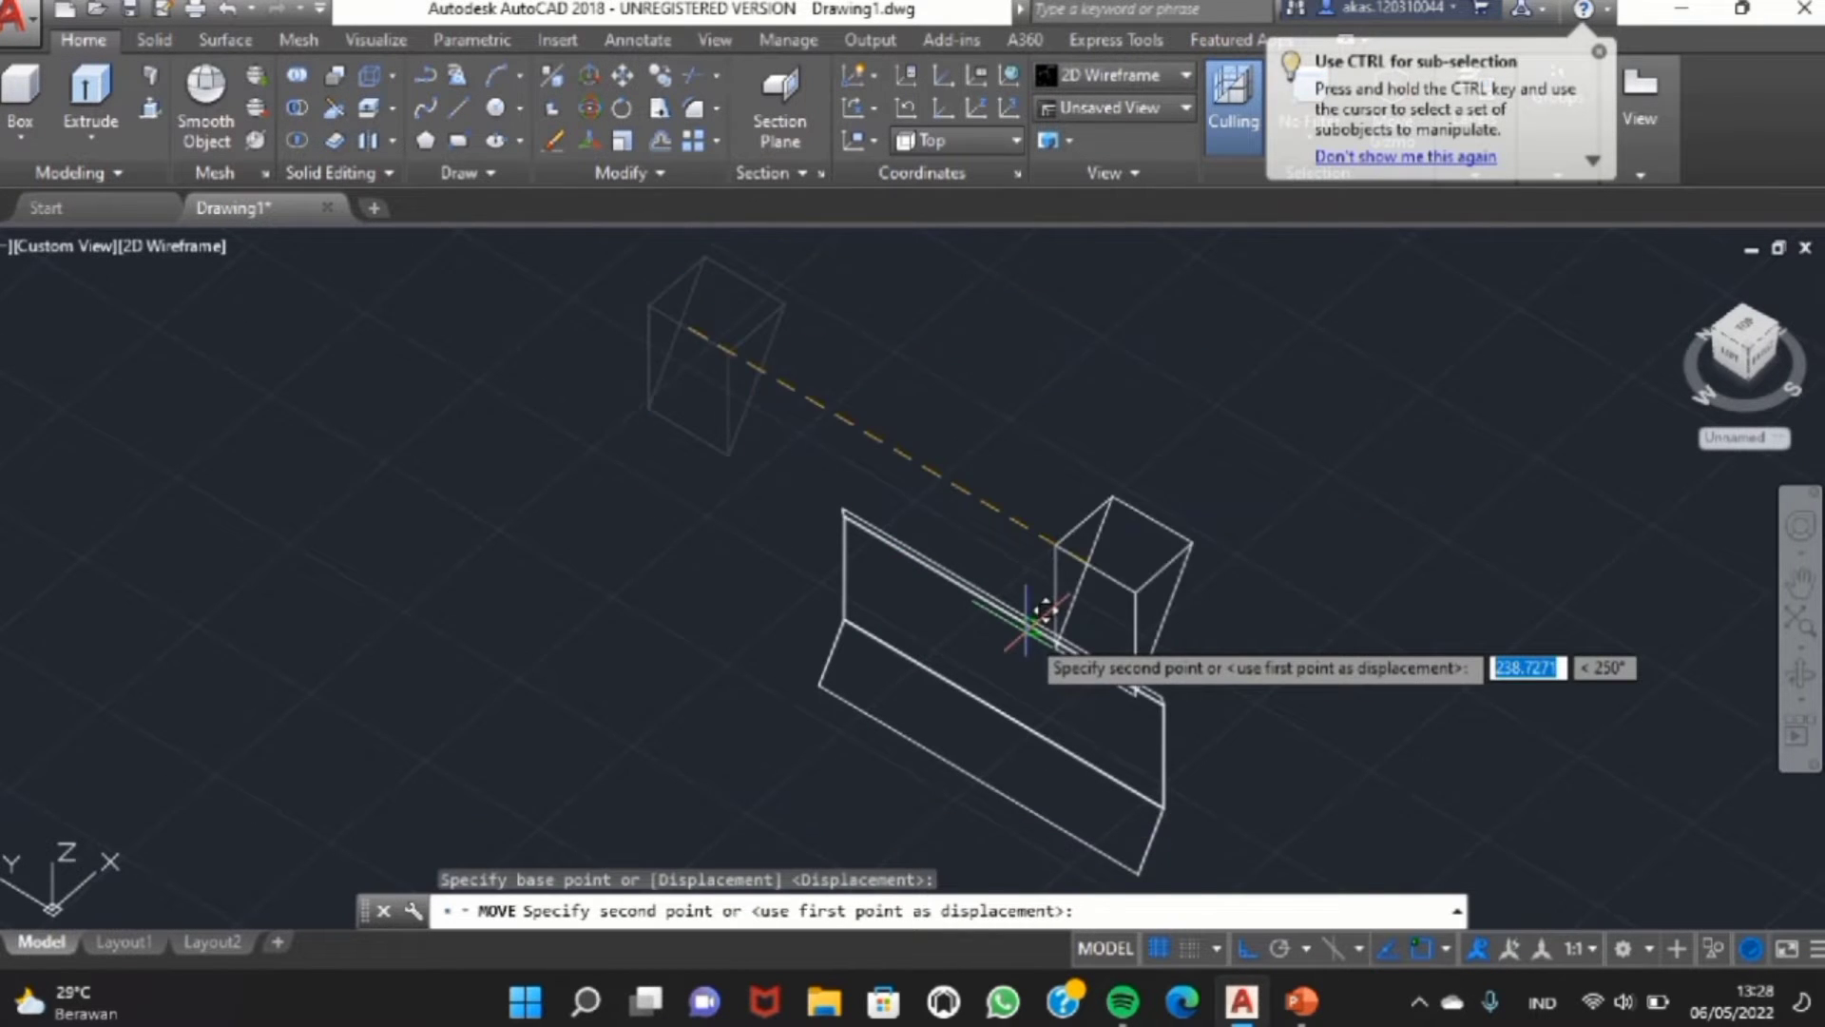
pyautogui.scroll(3, 974, 504)
pyautogui.click(927, 502)
pyautogui.scroll(-3, 1075, 524)
pyautogui.keyDown('shift'); pyautogui.moveTo(1075, 525); pyautogui.dragTo(760, 533, button='middle'); pyautogui.keyUp('shift')
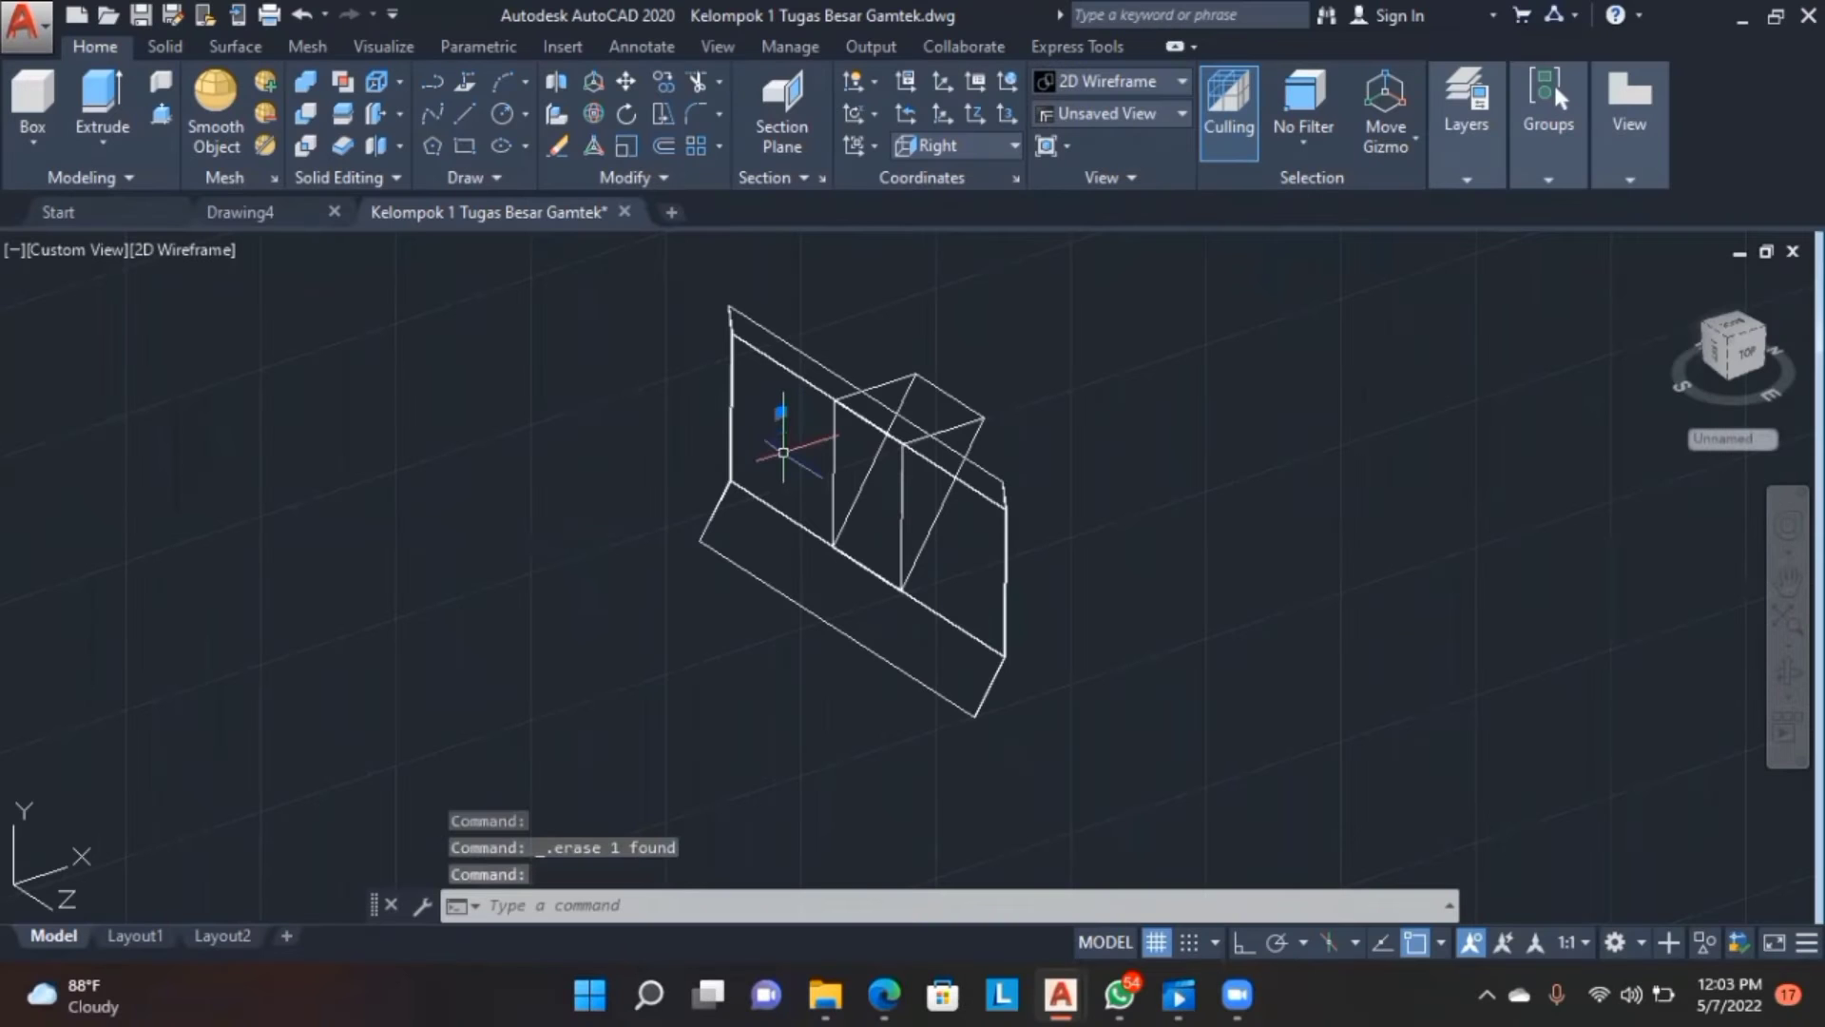
# - Draw a straight line 140 long along the X direction in the empty area beside the bent plate
pyautogui.keyDown('shift'); pyautogui.moveTo(1007, 607); pyautogui.dragTo(1140, 608, button='middle'); pyautogui.keyUp('shift')
pyautogui.click(560, 603)
pyautogui.click(464, 114)
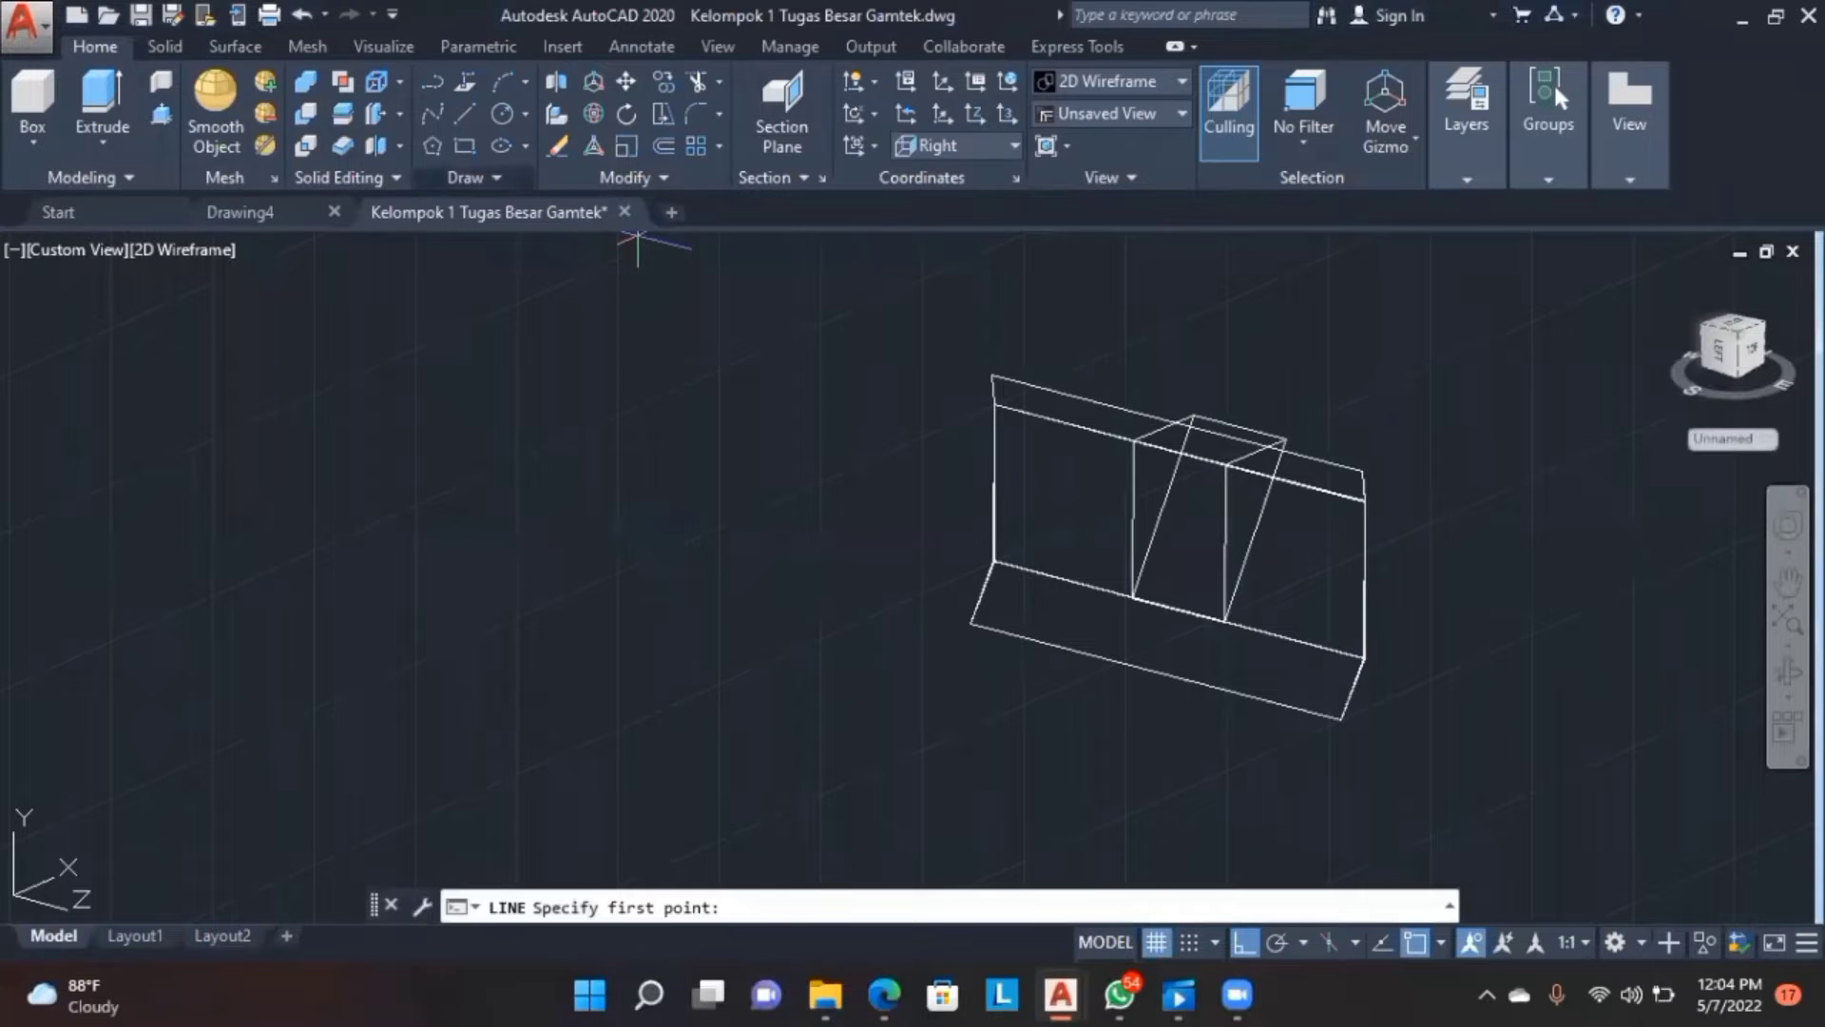
pyautogui.click(607, 486)
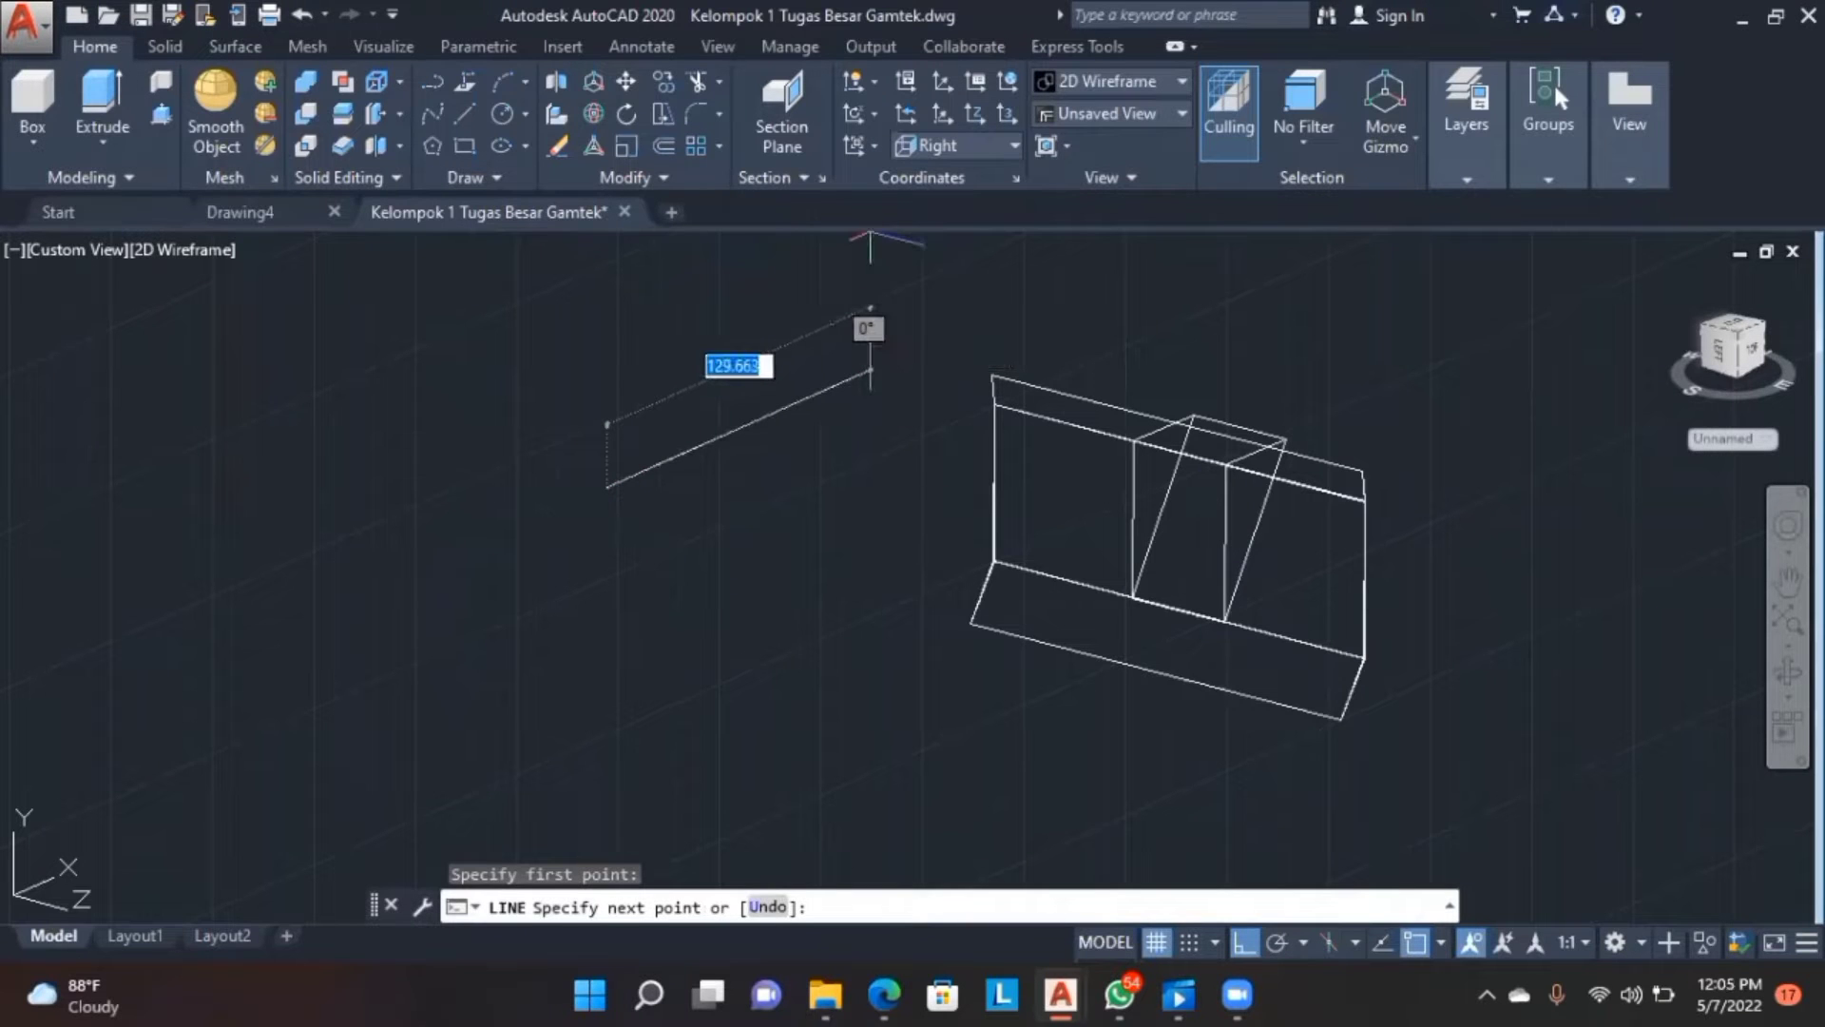
pyautogui.press('Return')
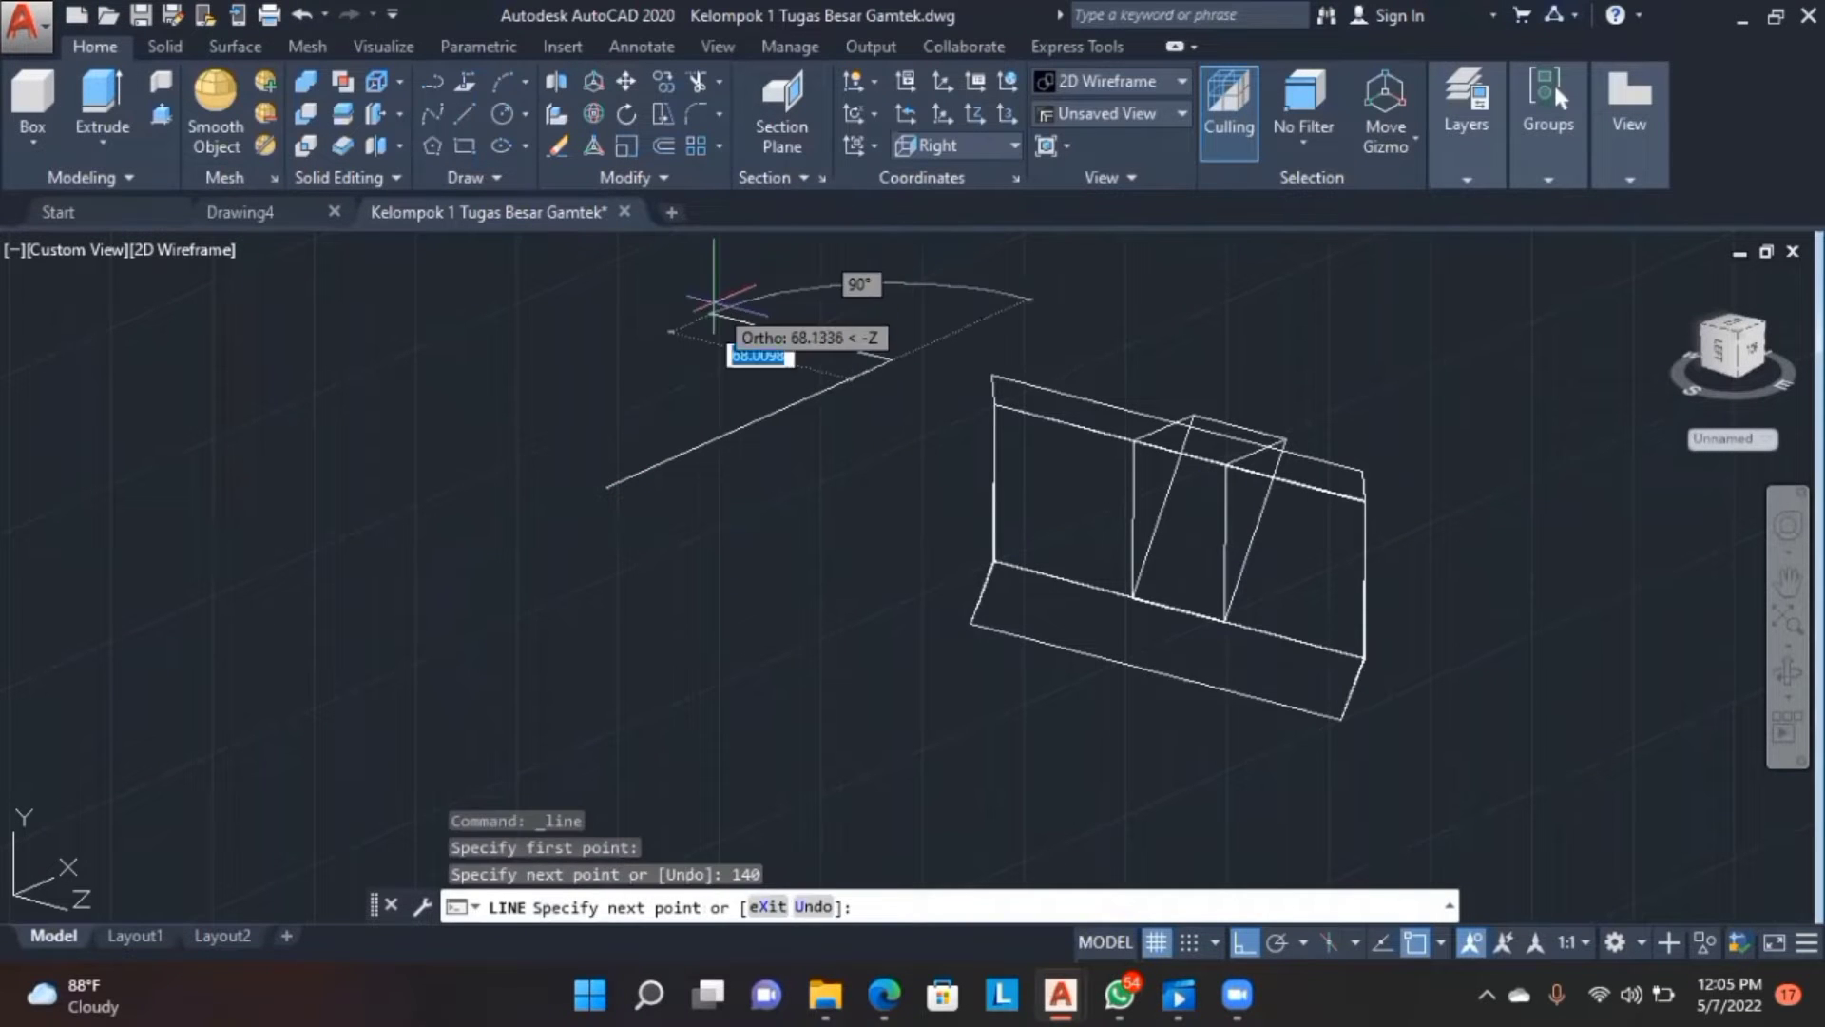
pyautogui.press('Return')
# - Switch to the Front view and draw a closed 20 by 20 square polyline above the separate line, with Ortho on
pyautogui.click(80, 255)
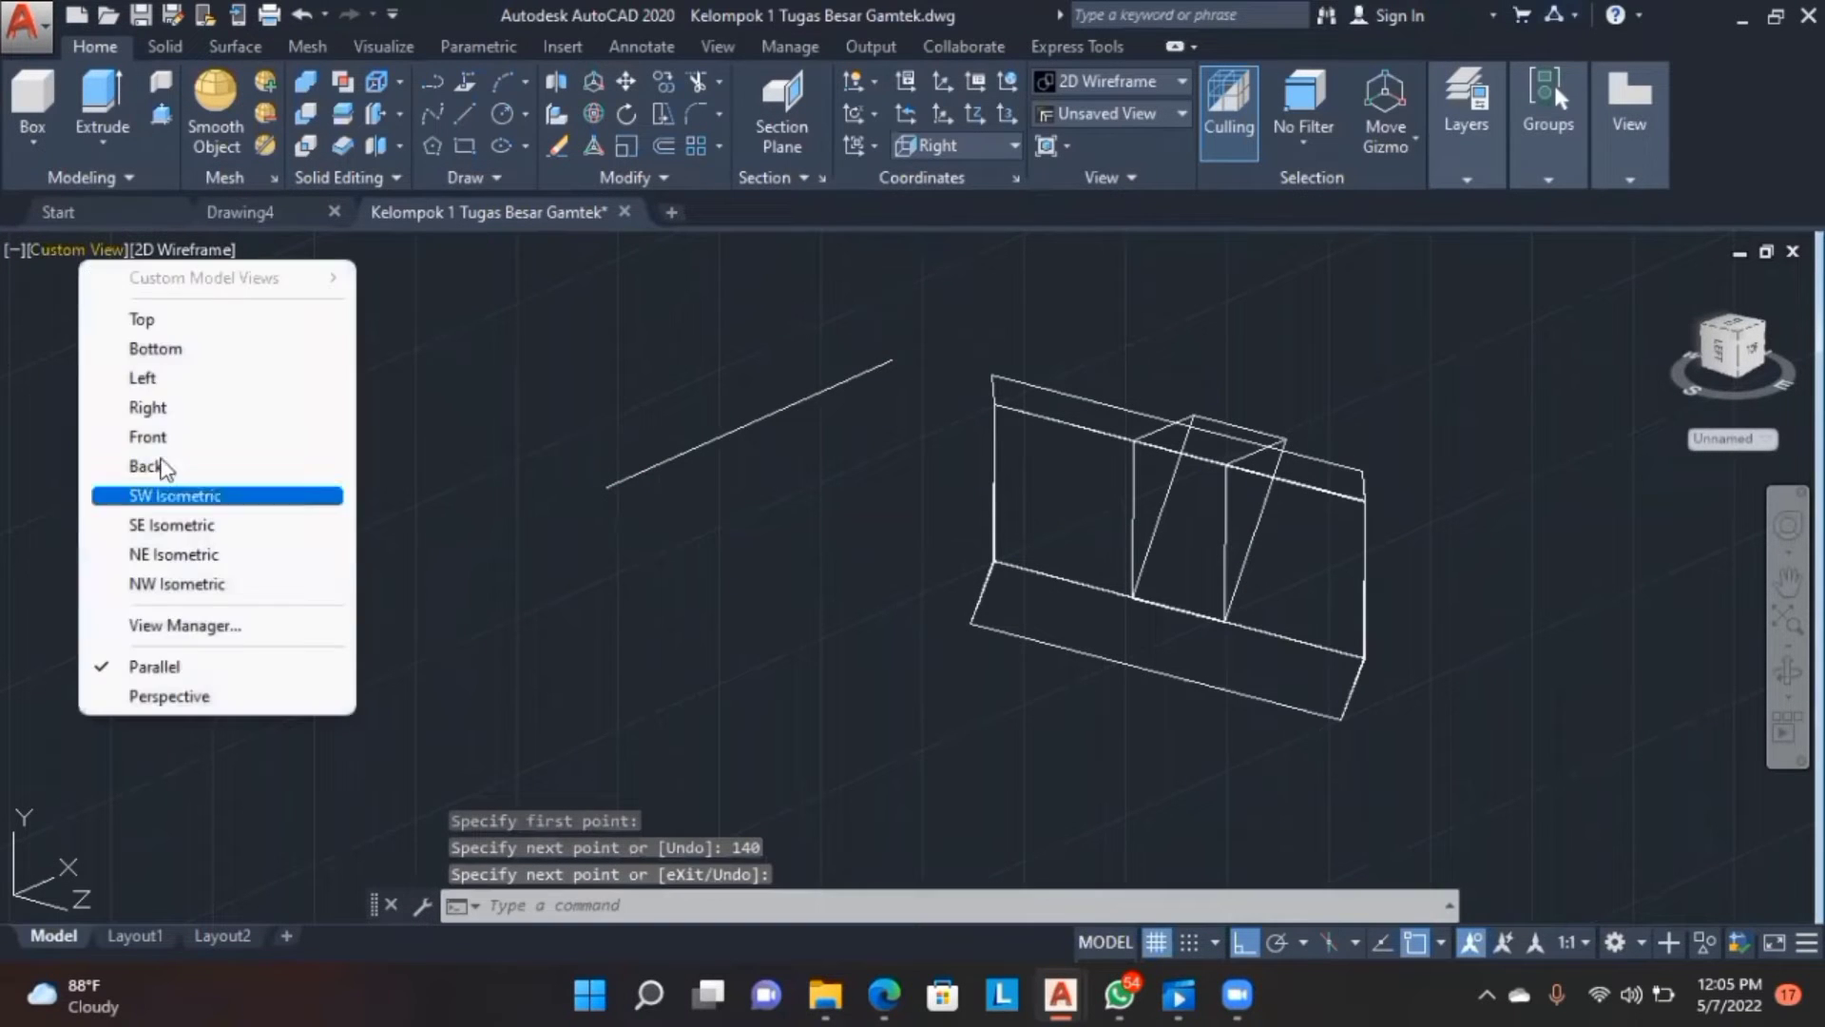
pyautogui.click(150, 437)
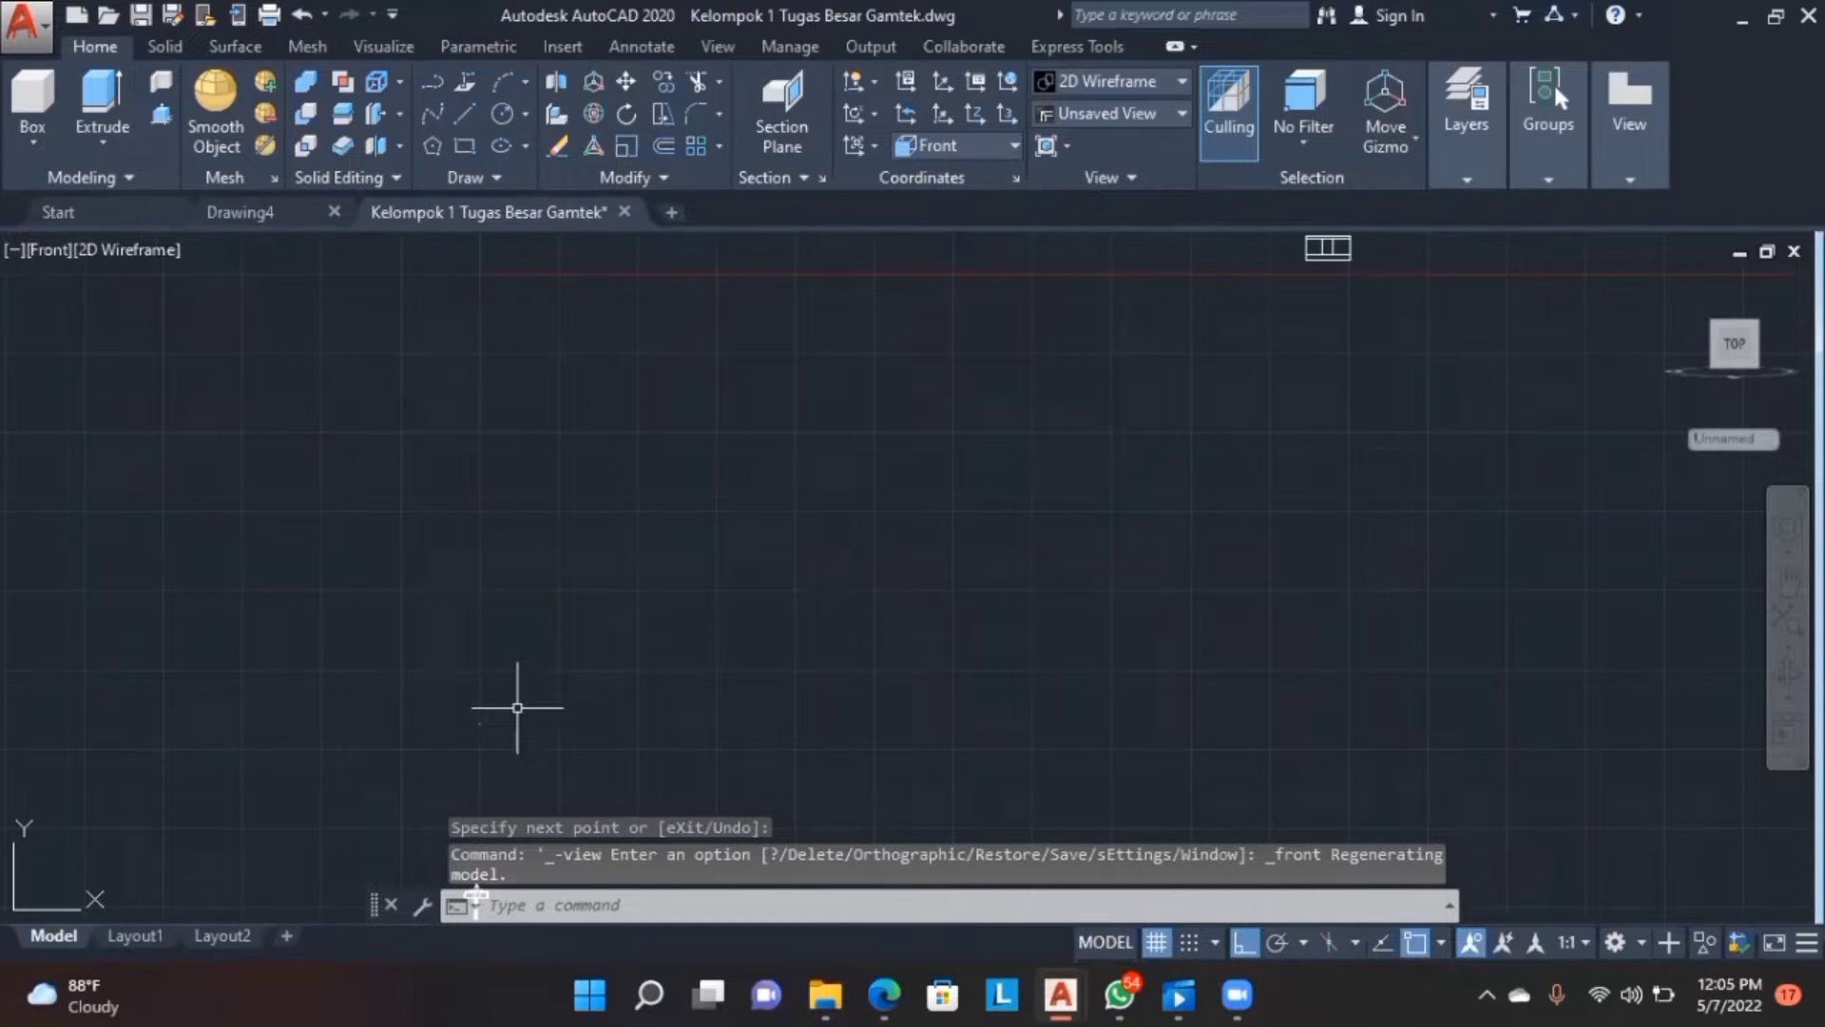
pyautogui.click(727, 444)
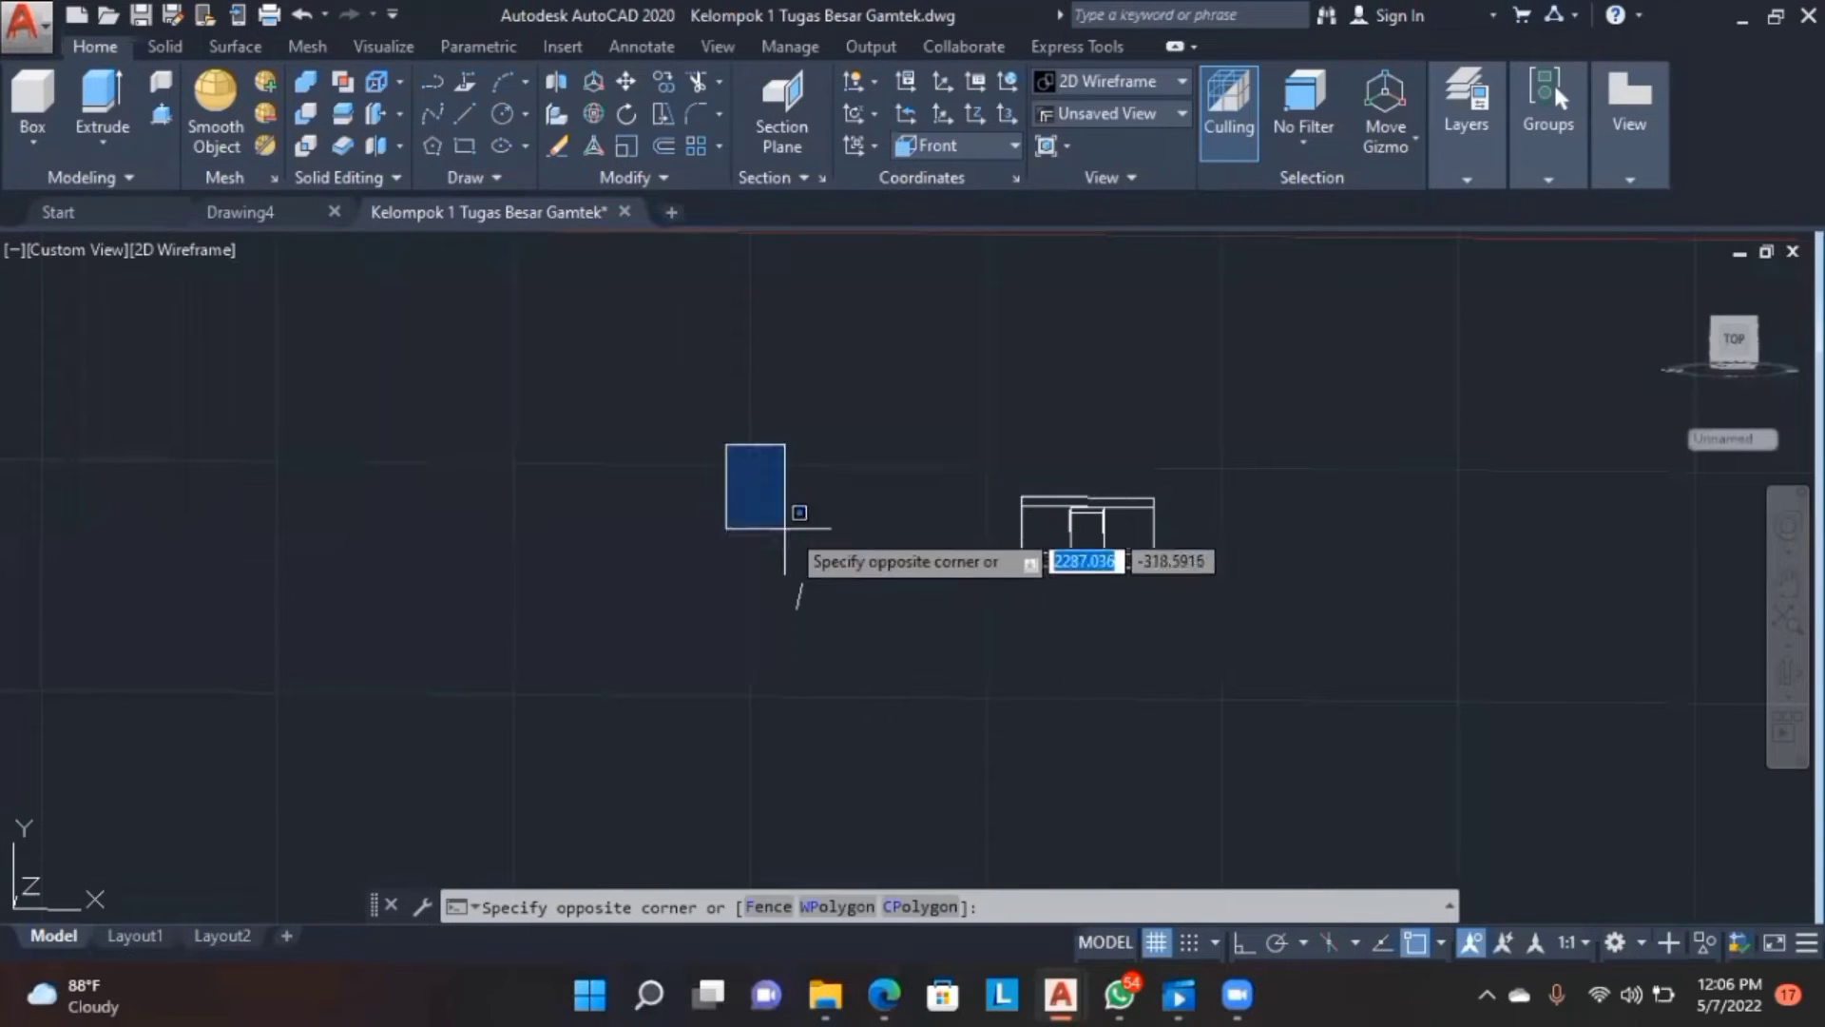
pyautogui.click(433, 82)
pyautogui.click(704, 329)
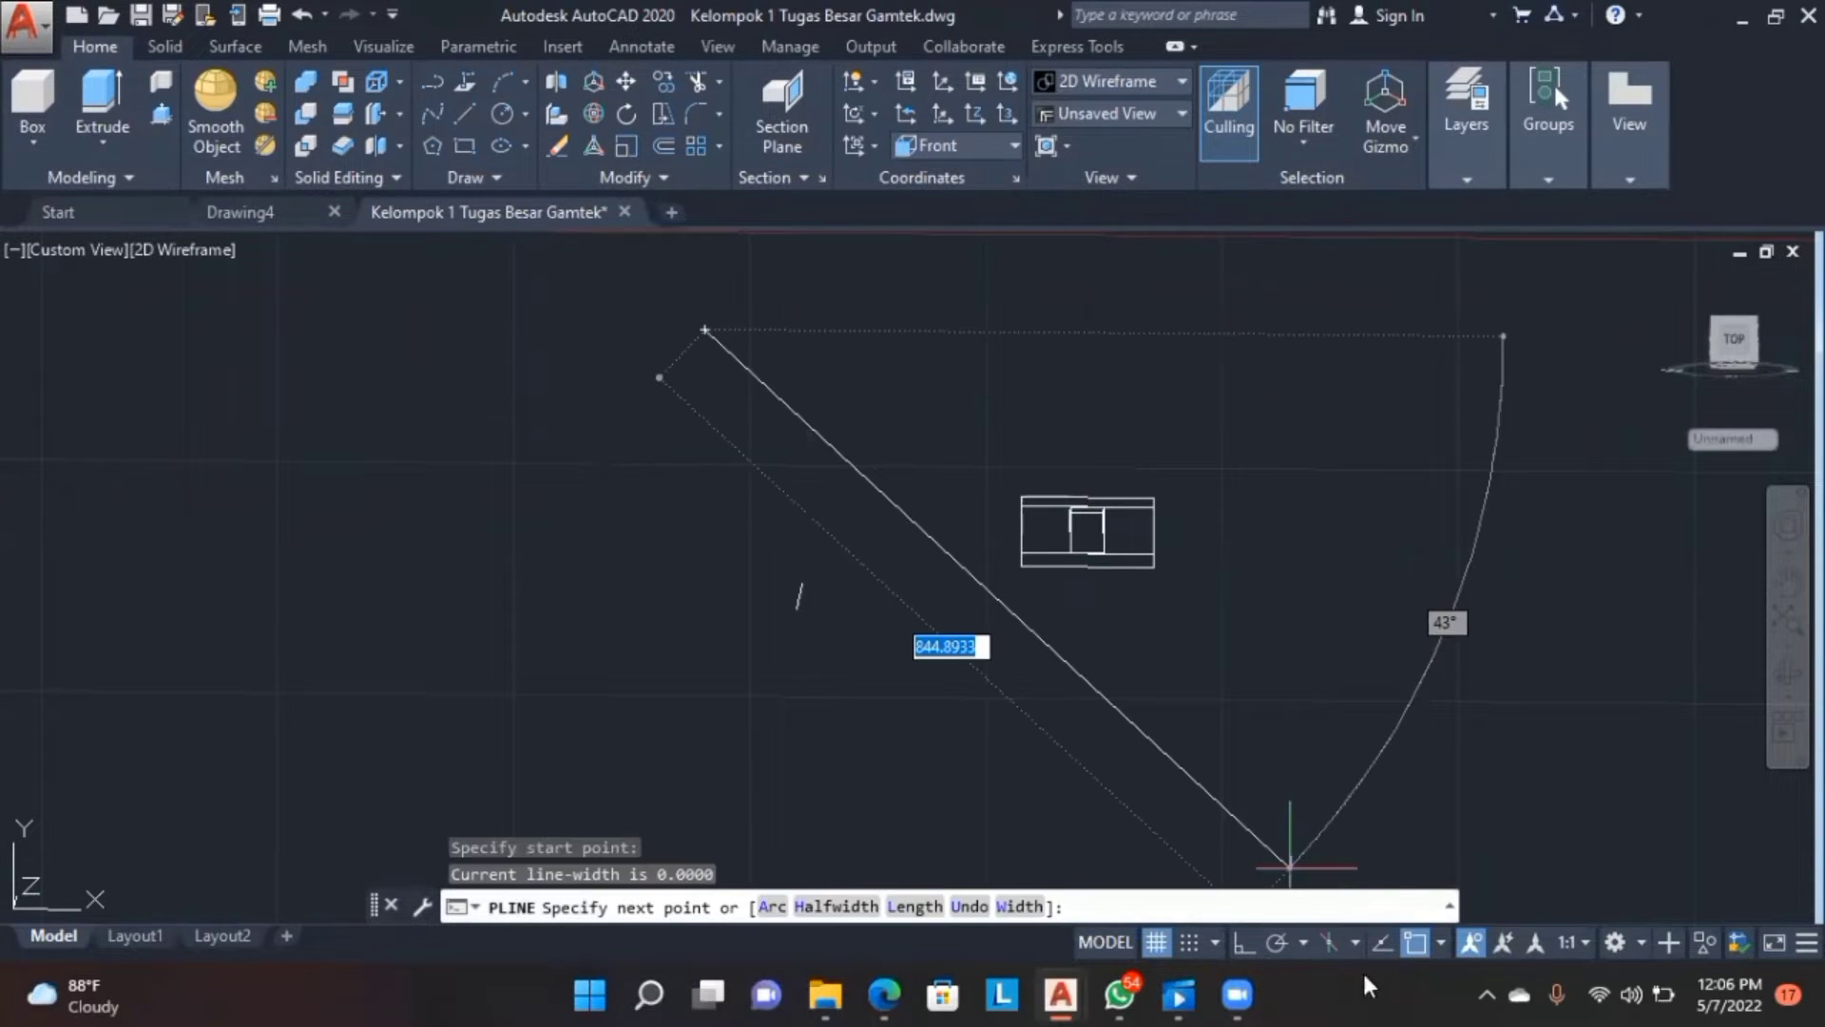
pyautogui.press('F8')
pyautogui.press('Return')
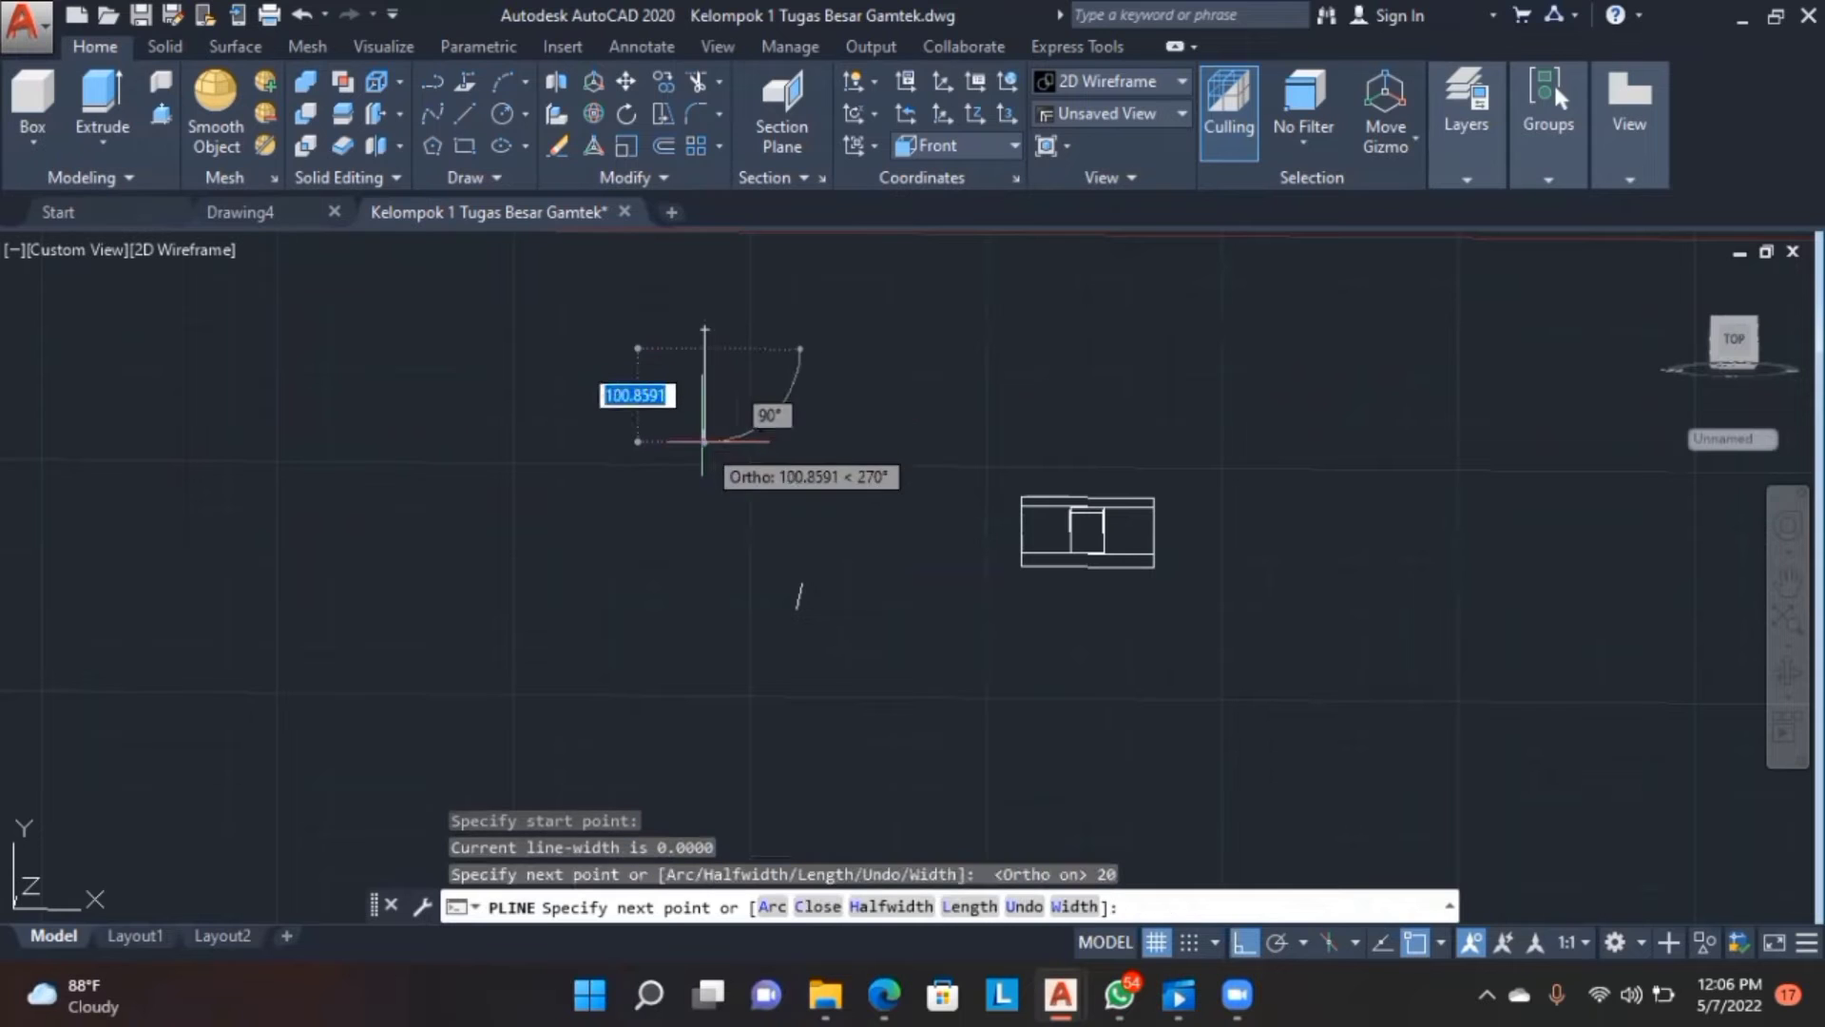
pyautogui.write('20')
pyautogui.press('Return')
pyautogui.write('20')
pyautogui.press('Return')
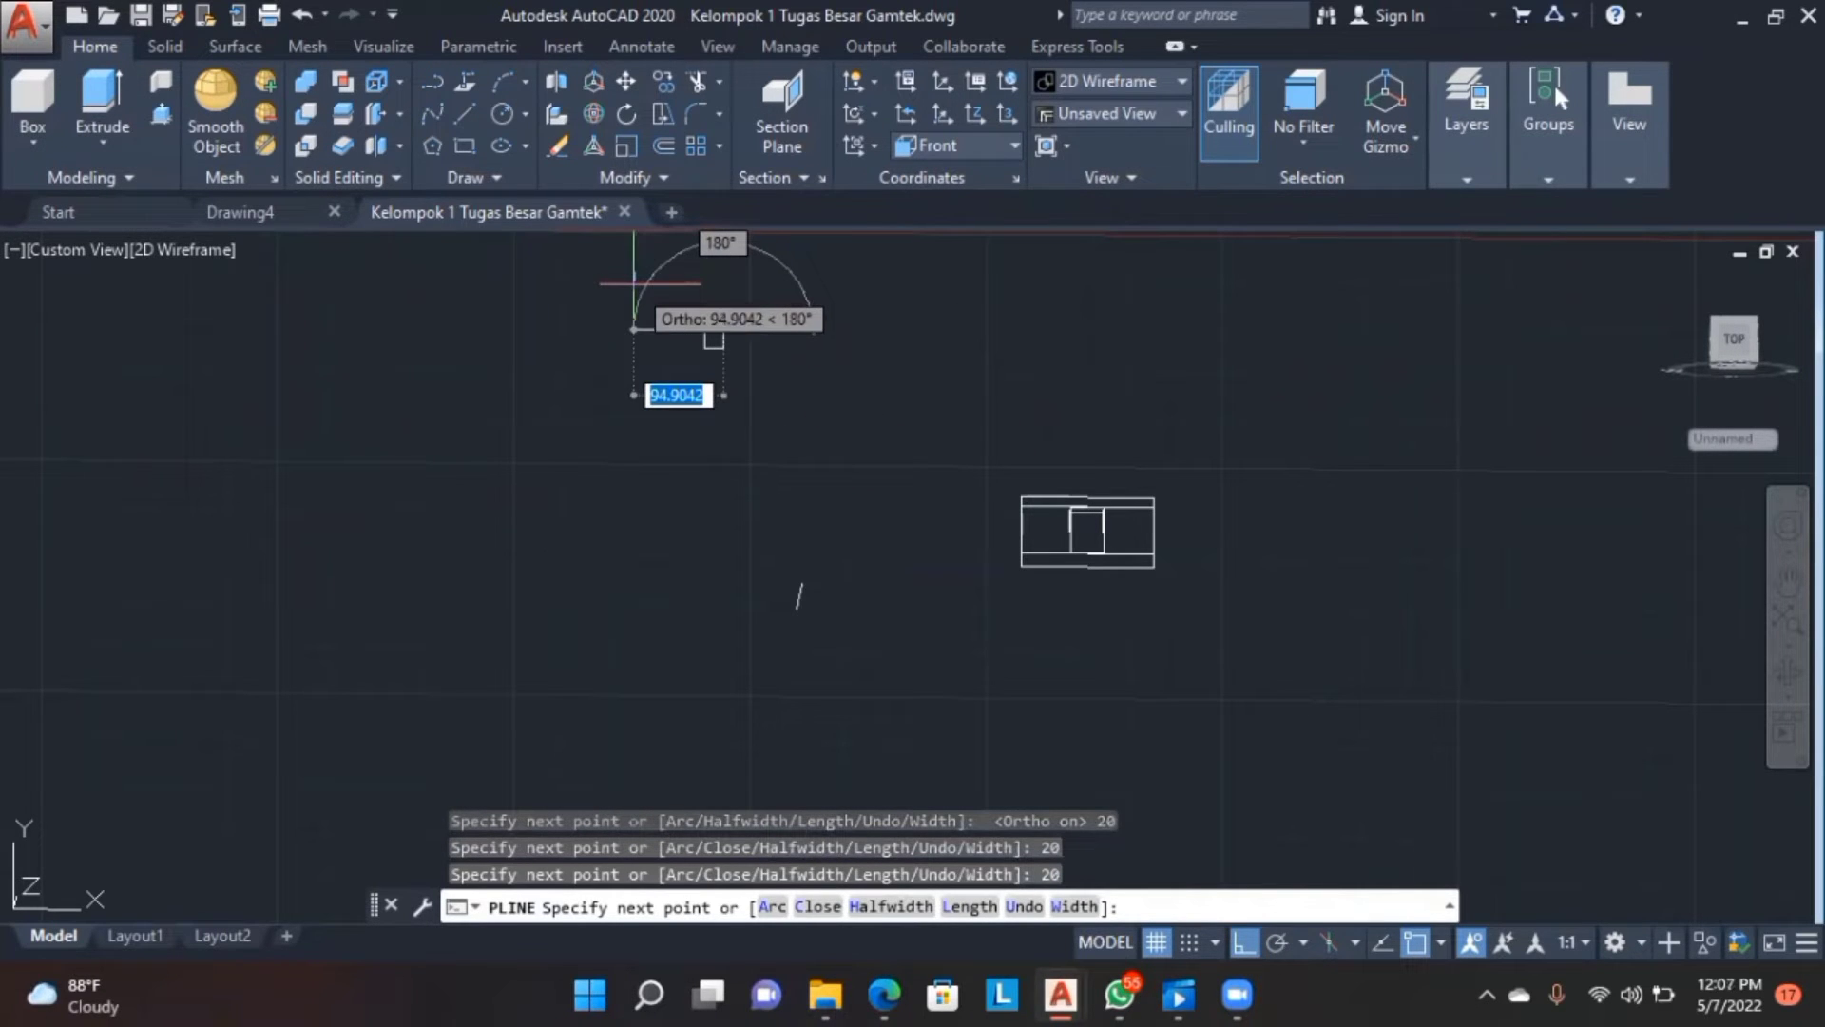
pyautogui.press('Return')
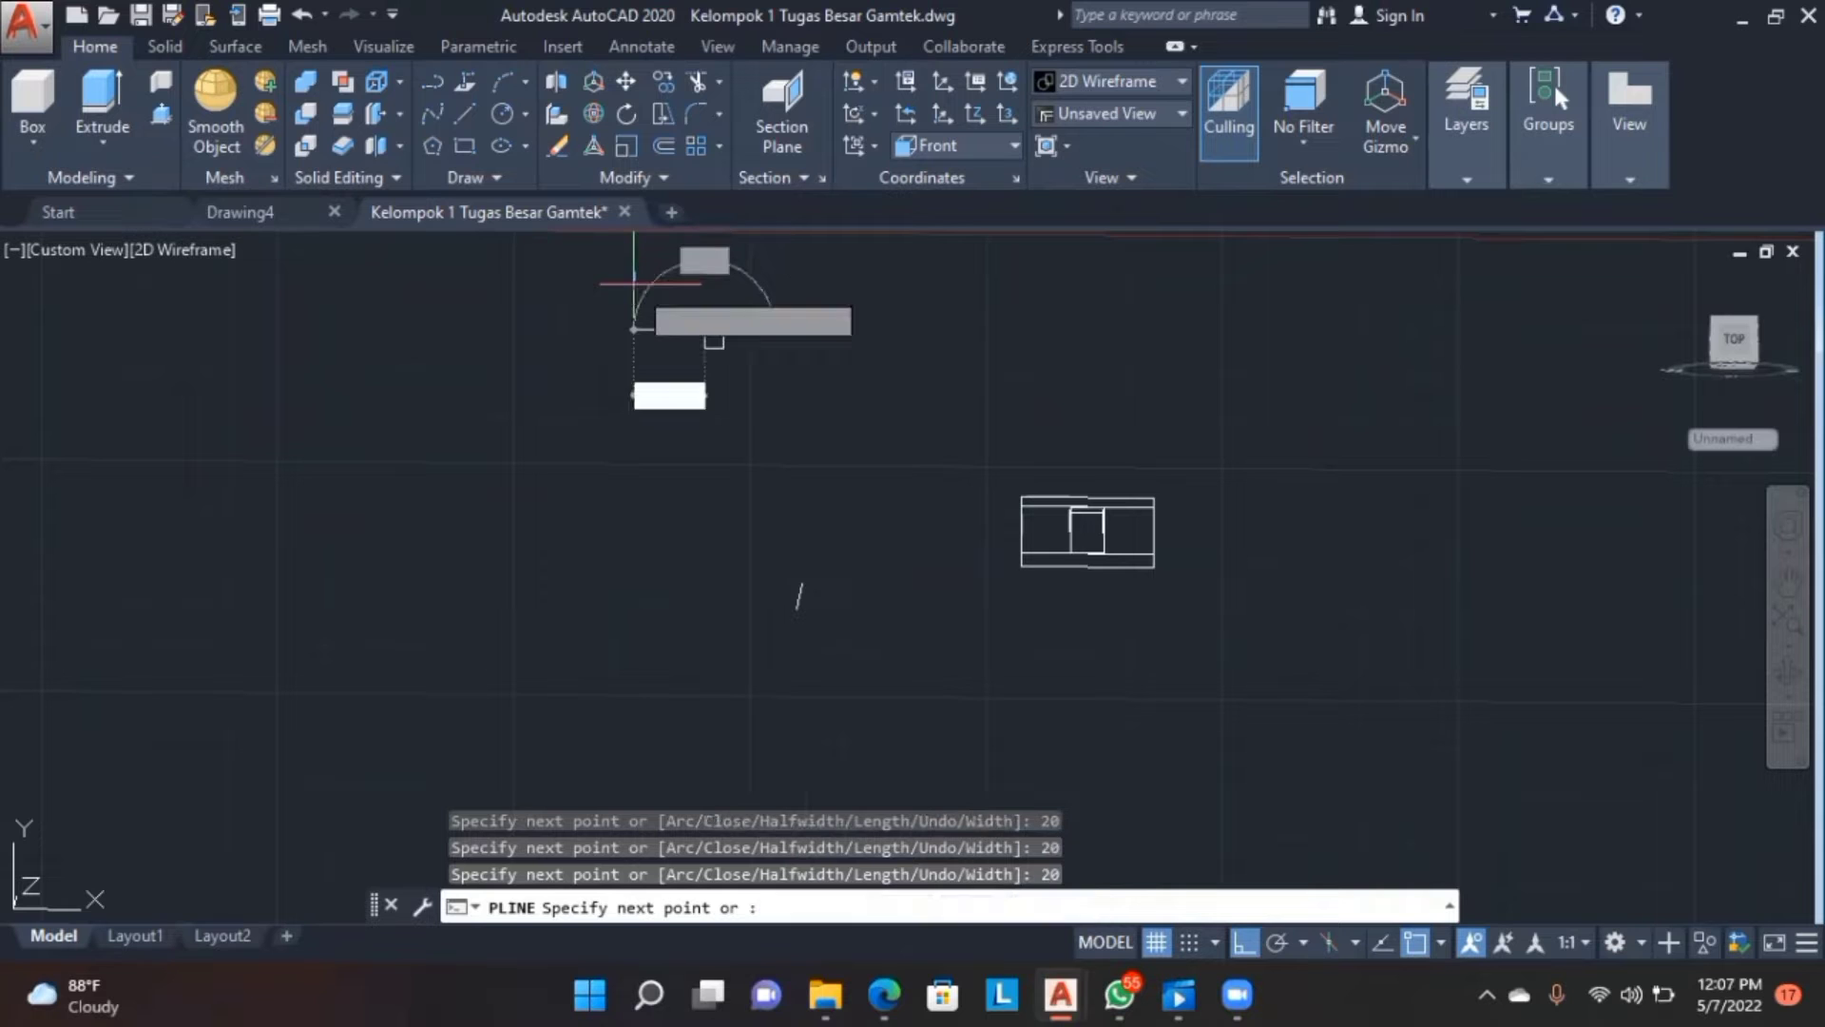
pyautogui.press('Return')
# - Sweep the 20 by 20 square along the 140-long line to make a solid bar
pyautogui.scroll(2, 702, 411)
pyautogui.moveTo(698, 411); pyautogui.dragTo(700, 489, button='middle')
pyautogui.write('SW')
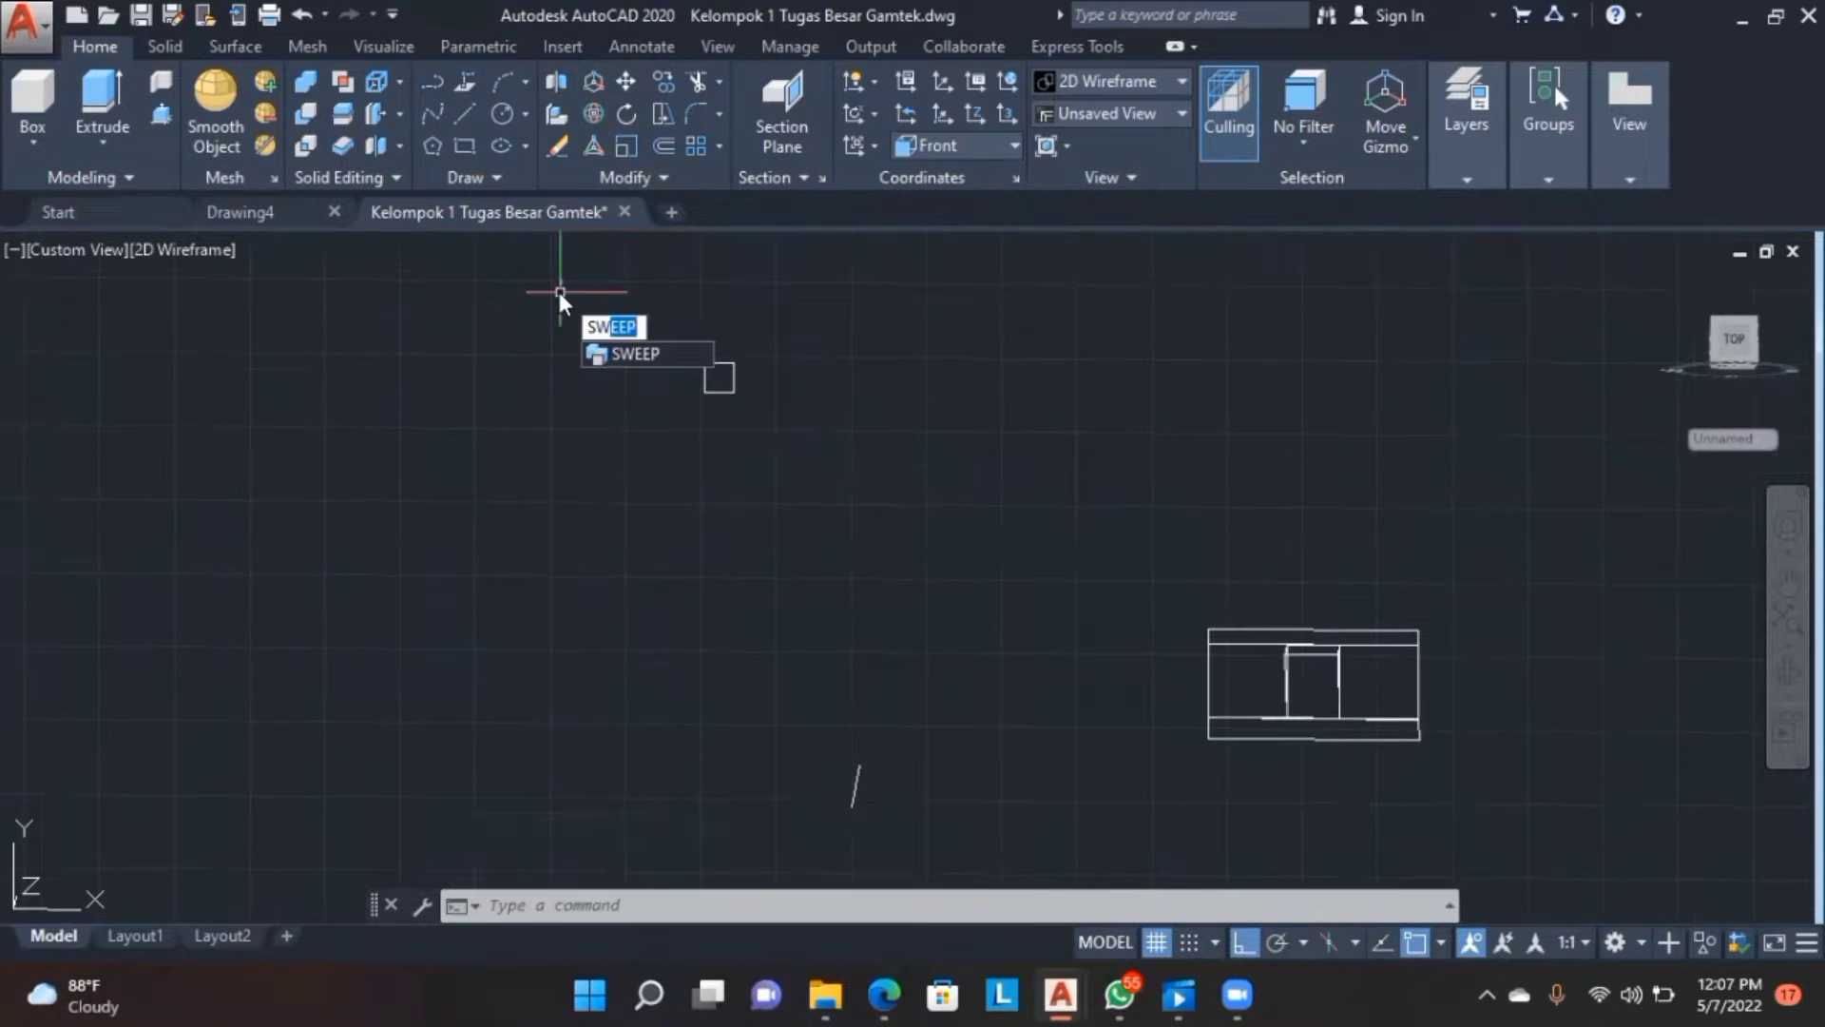
pyautogui.write('E')
pyautogui.press('Return')
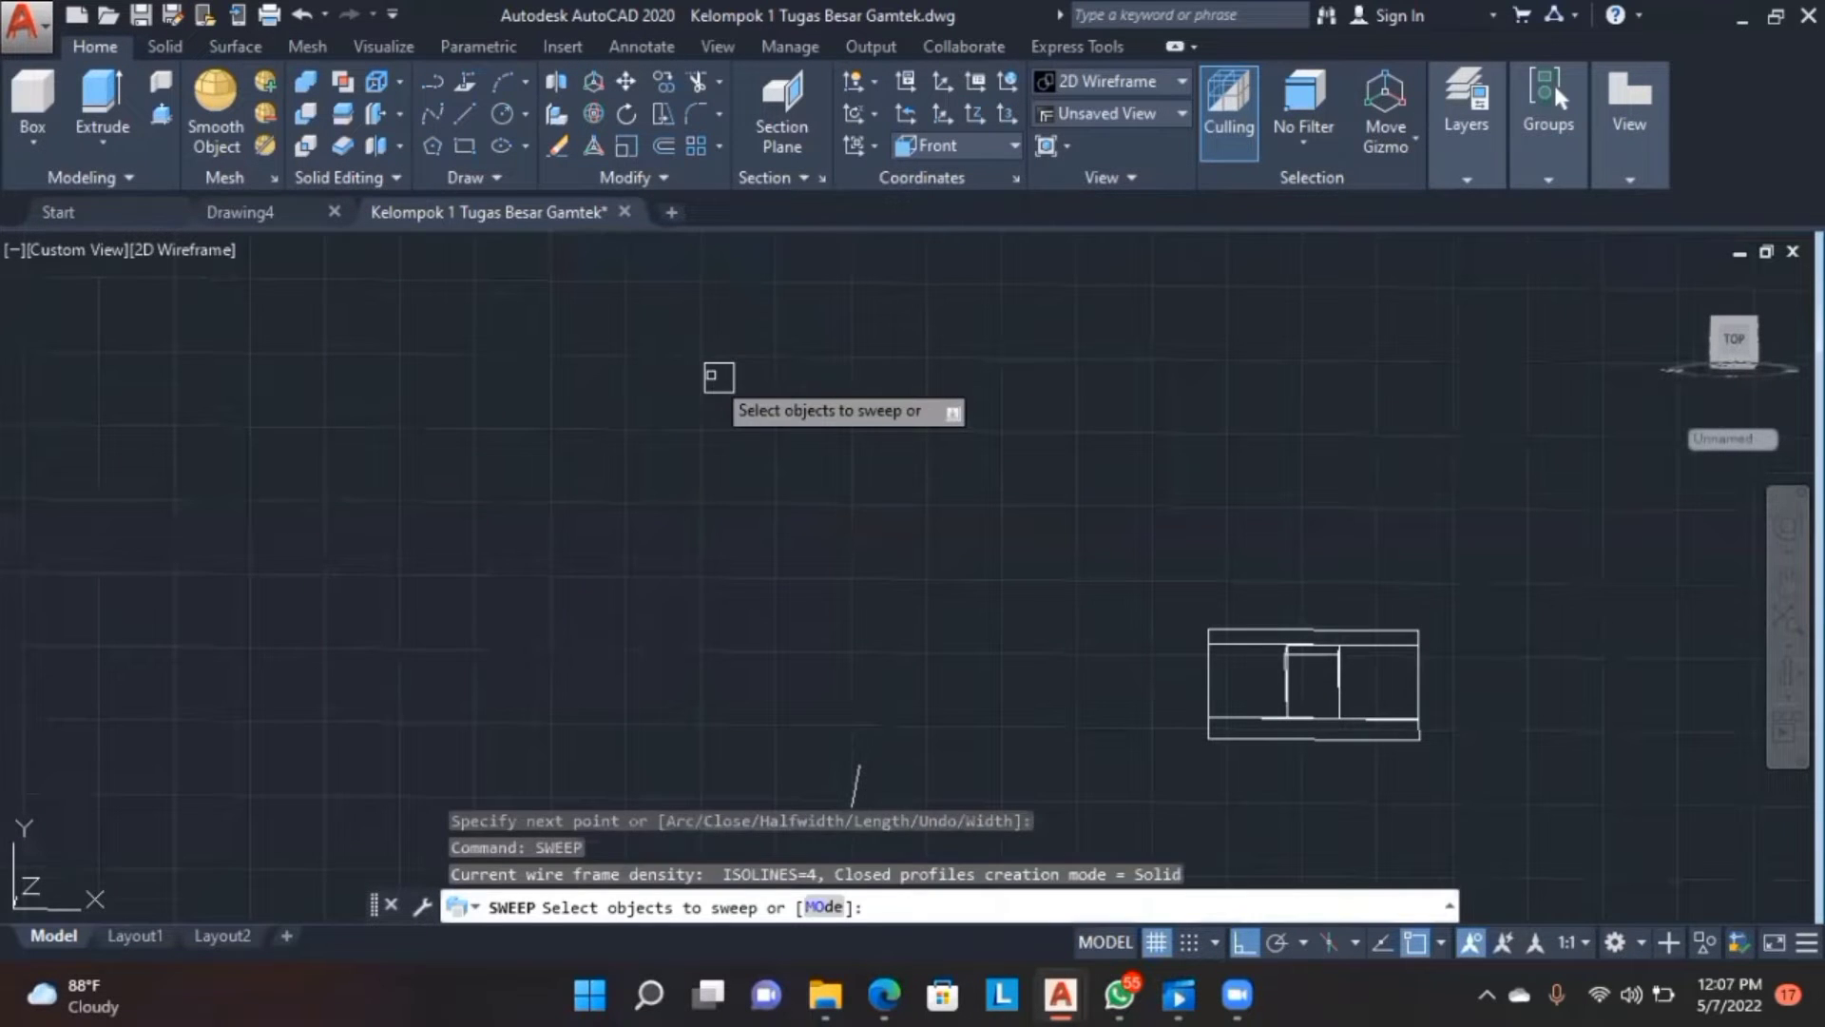
pyautogui.click(706, 373)
pyautogui.press('Return')
pyautogui.click(855, 776)
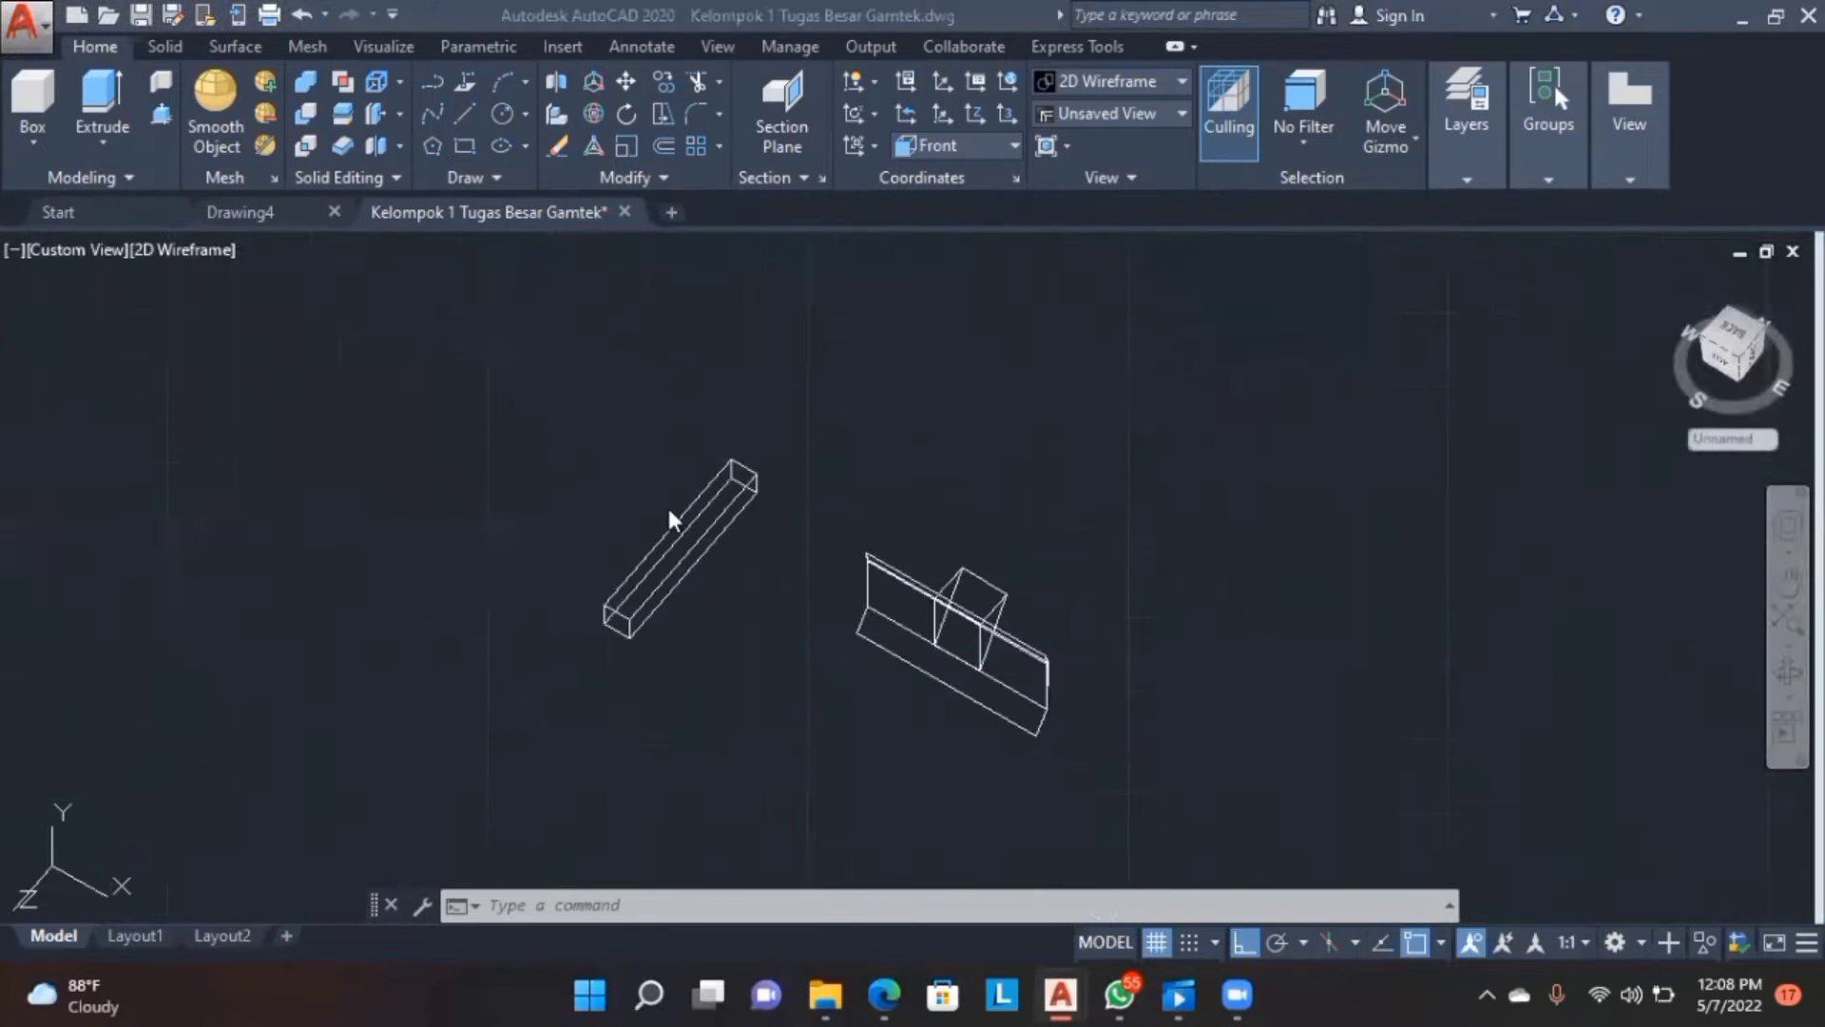
# - With Ortho off, move the bar by its lower end edge midpoint to the midpoint of the wedge's top rear edge
pyautogui.scroll(2, 902, 415)
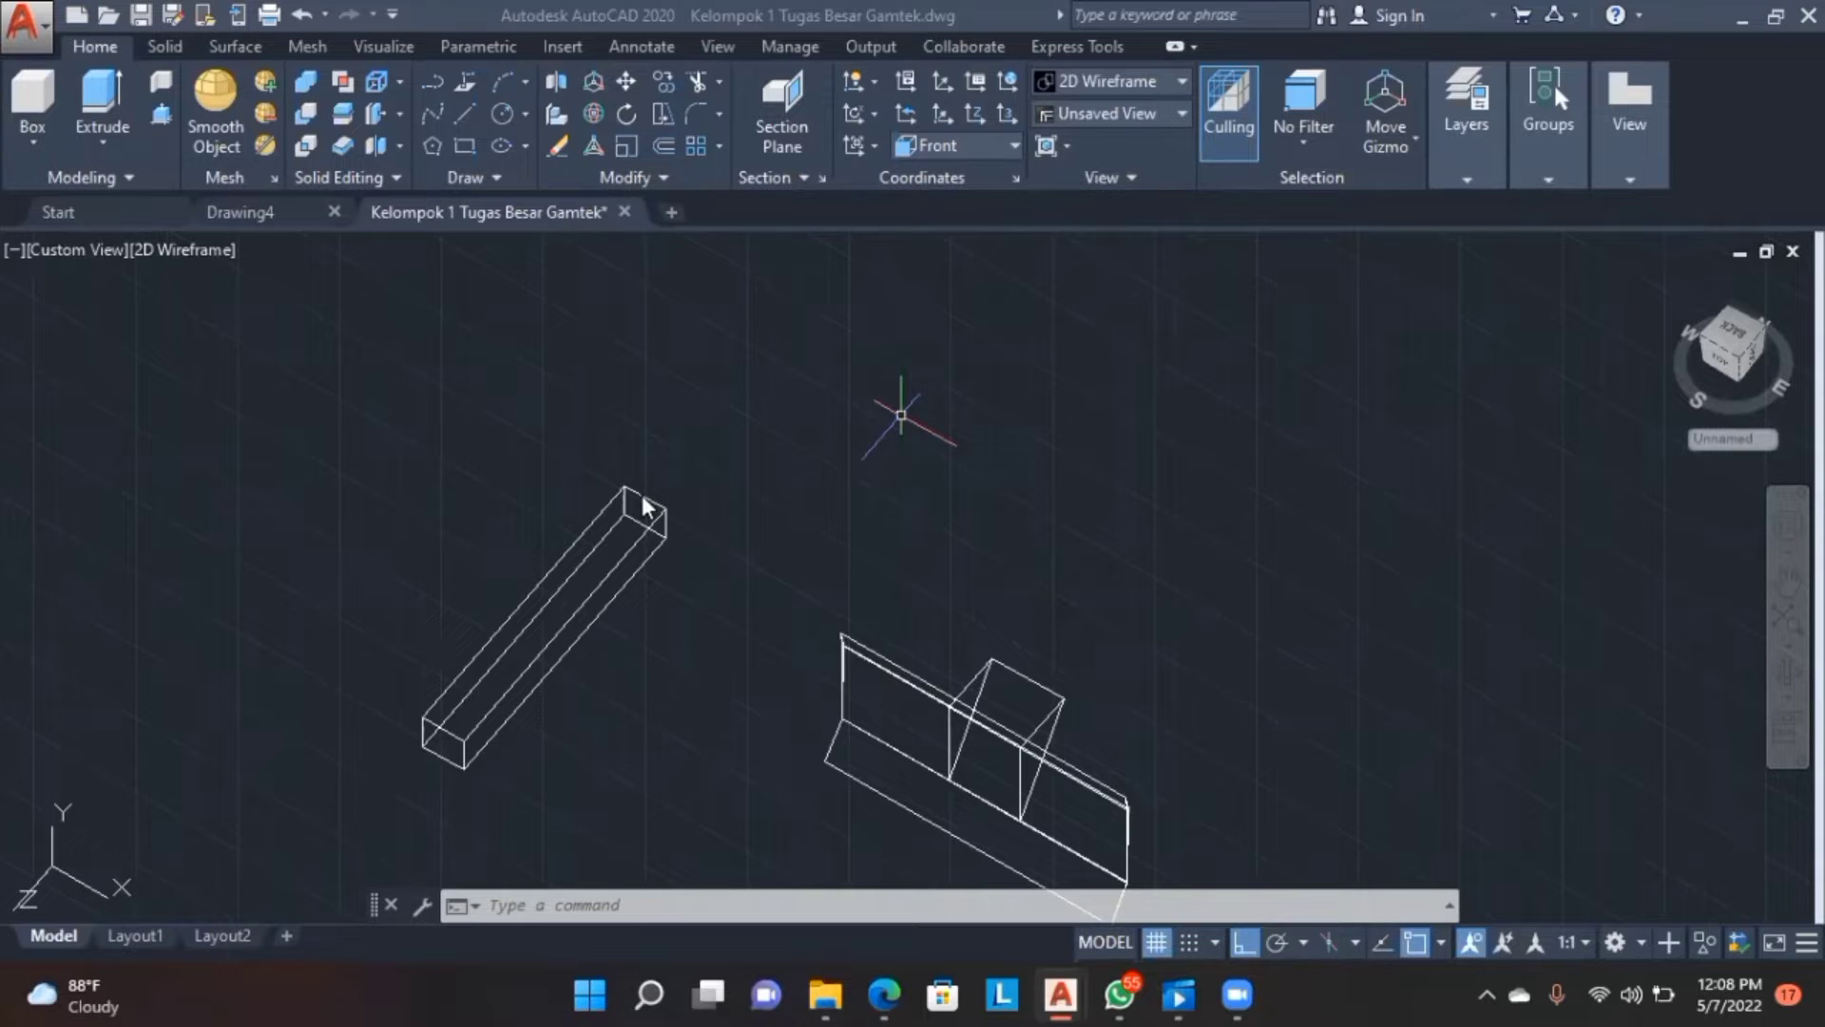
pyautogui.click(724, 584)
pyautogui.write('m')
pyautogui.press('Return')
pyautogui.click(594, 582)
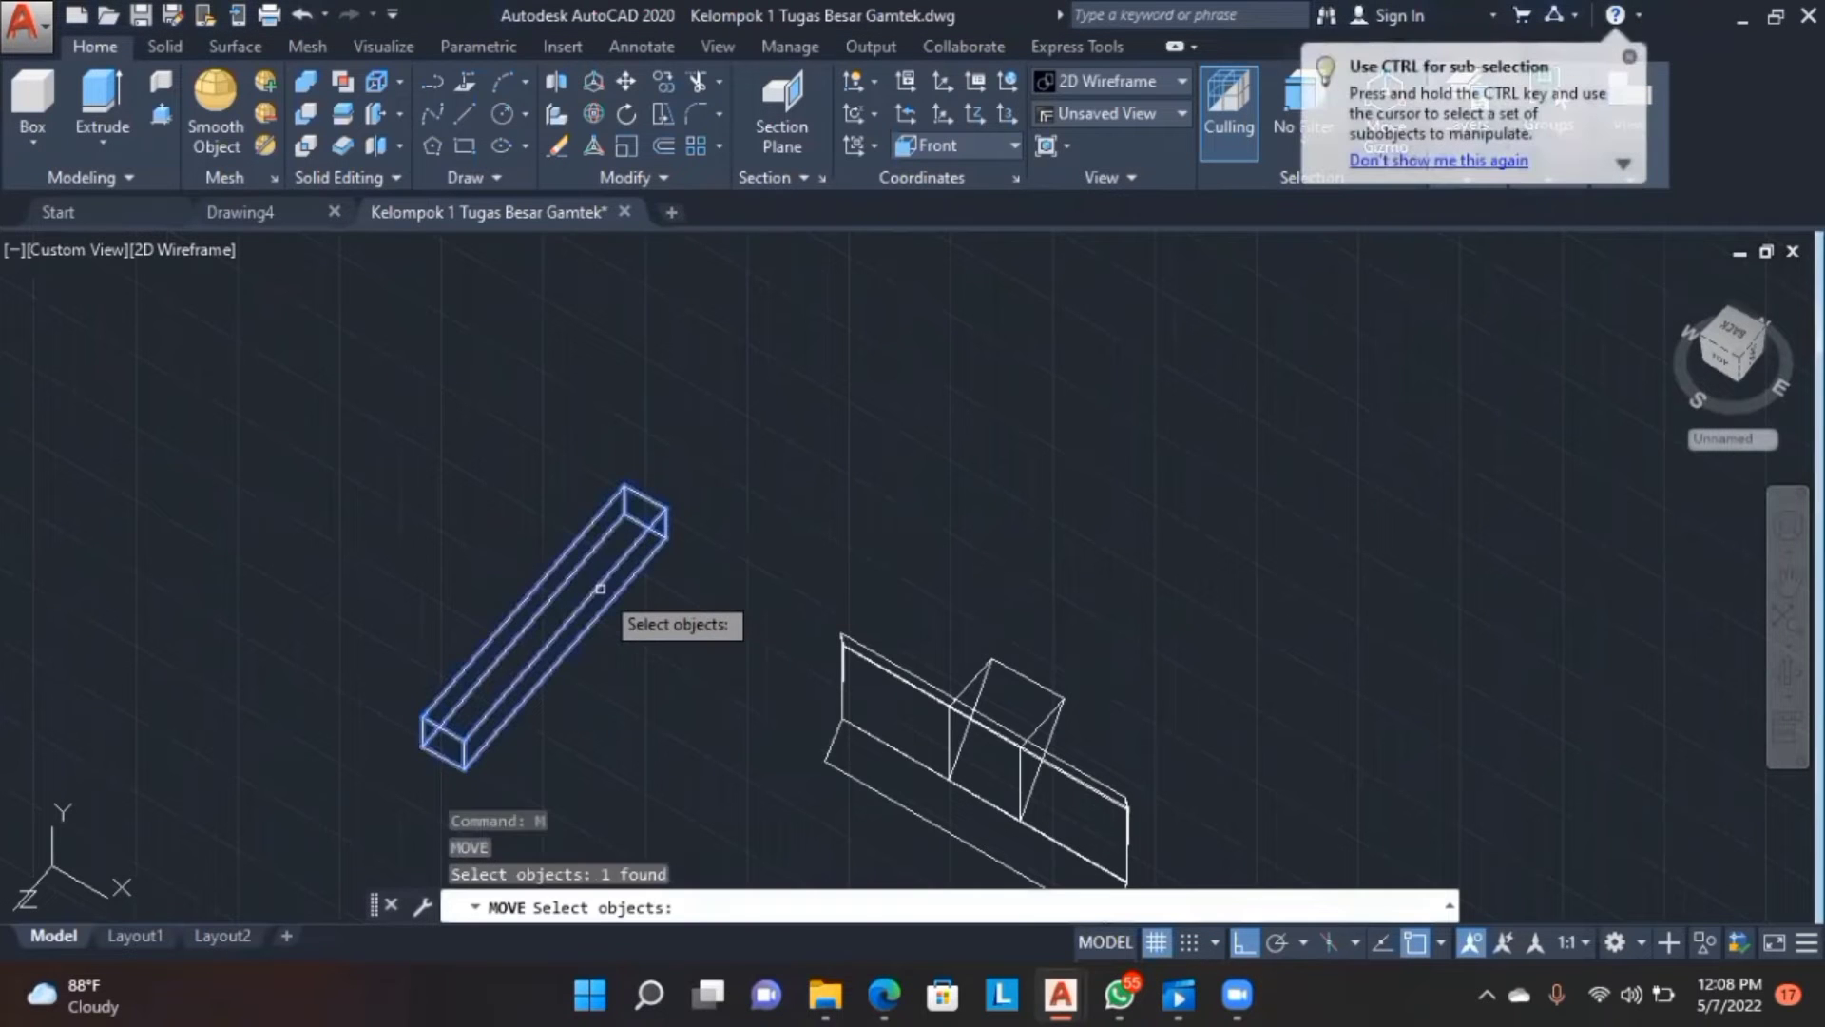
pyautogui.press('Return')
pyautogui.scroll(6, 641, 529)
pyautogui.click(652, 522)
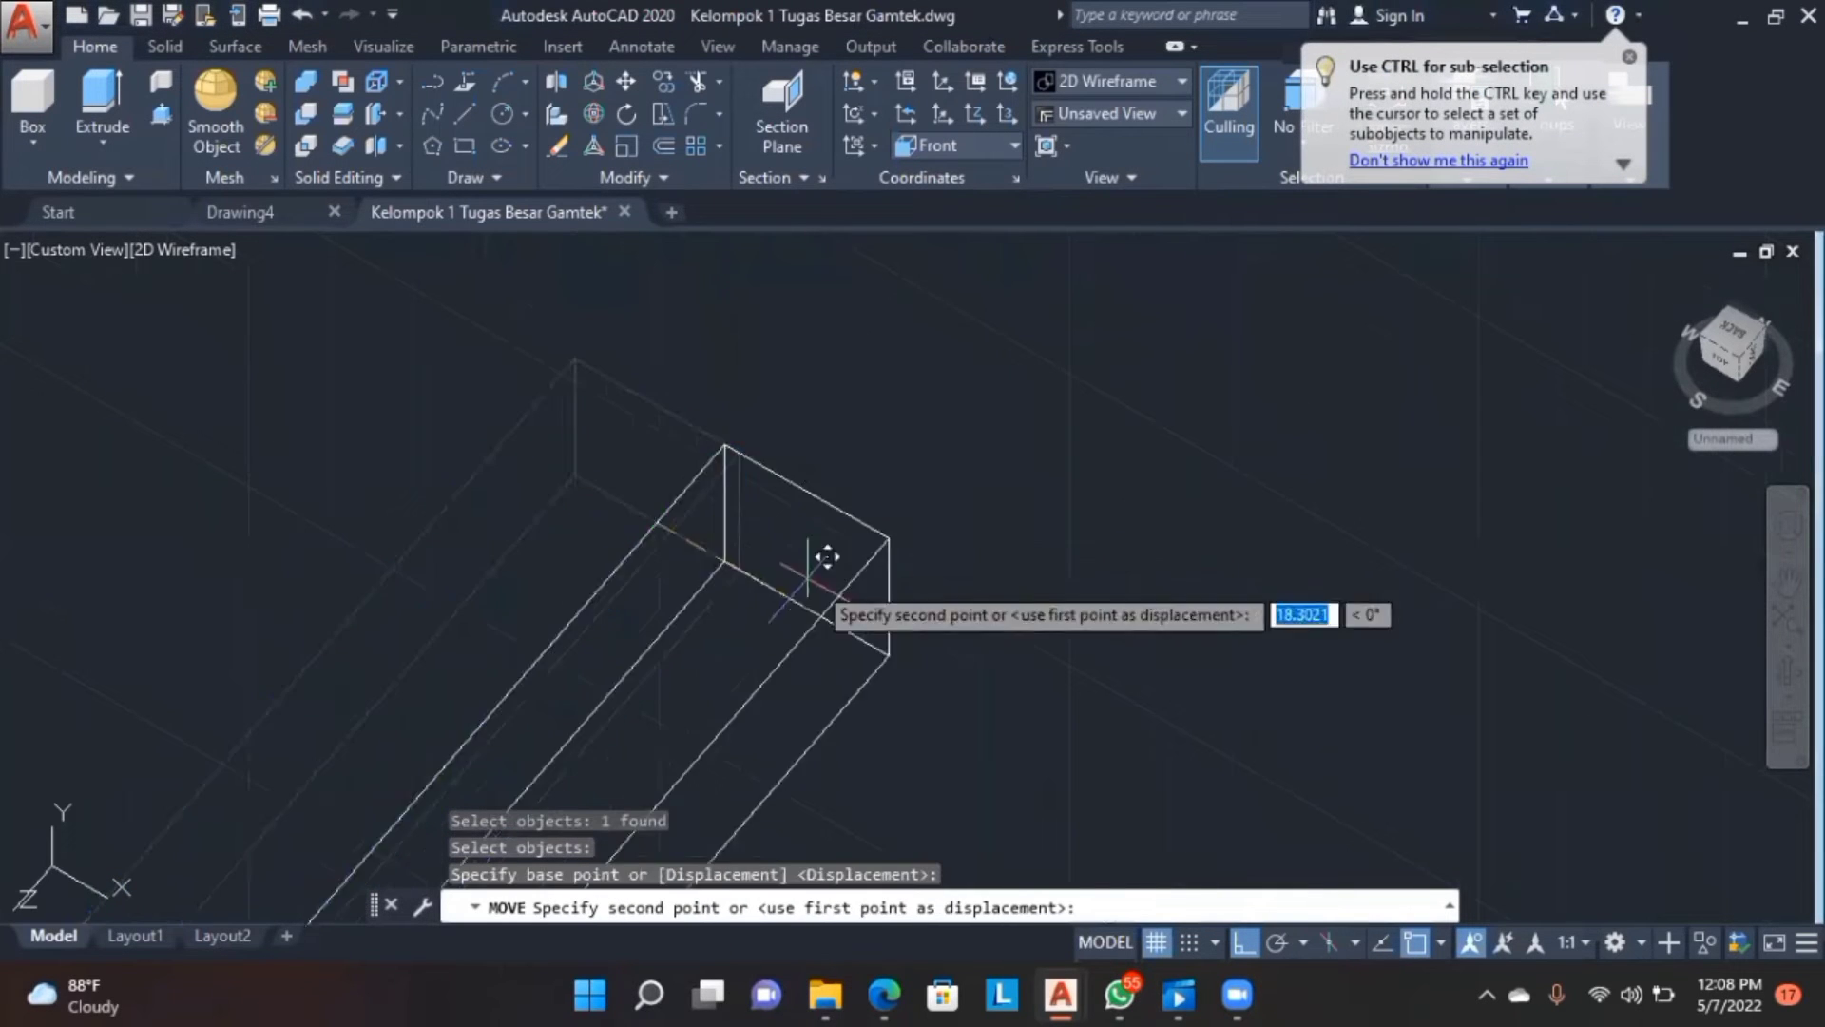
pyautogui.scroll(-4, 919, 613)
pyautogui.click(1244, 944)
pyautogui.moveTo(1245, 789); pyautogui.dragTo(1127, 439, button='middle')
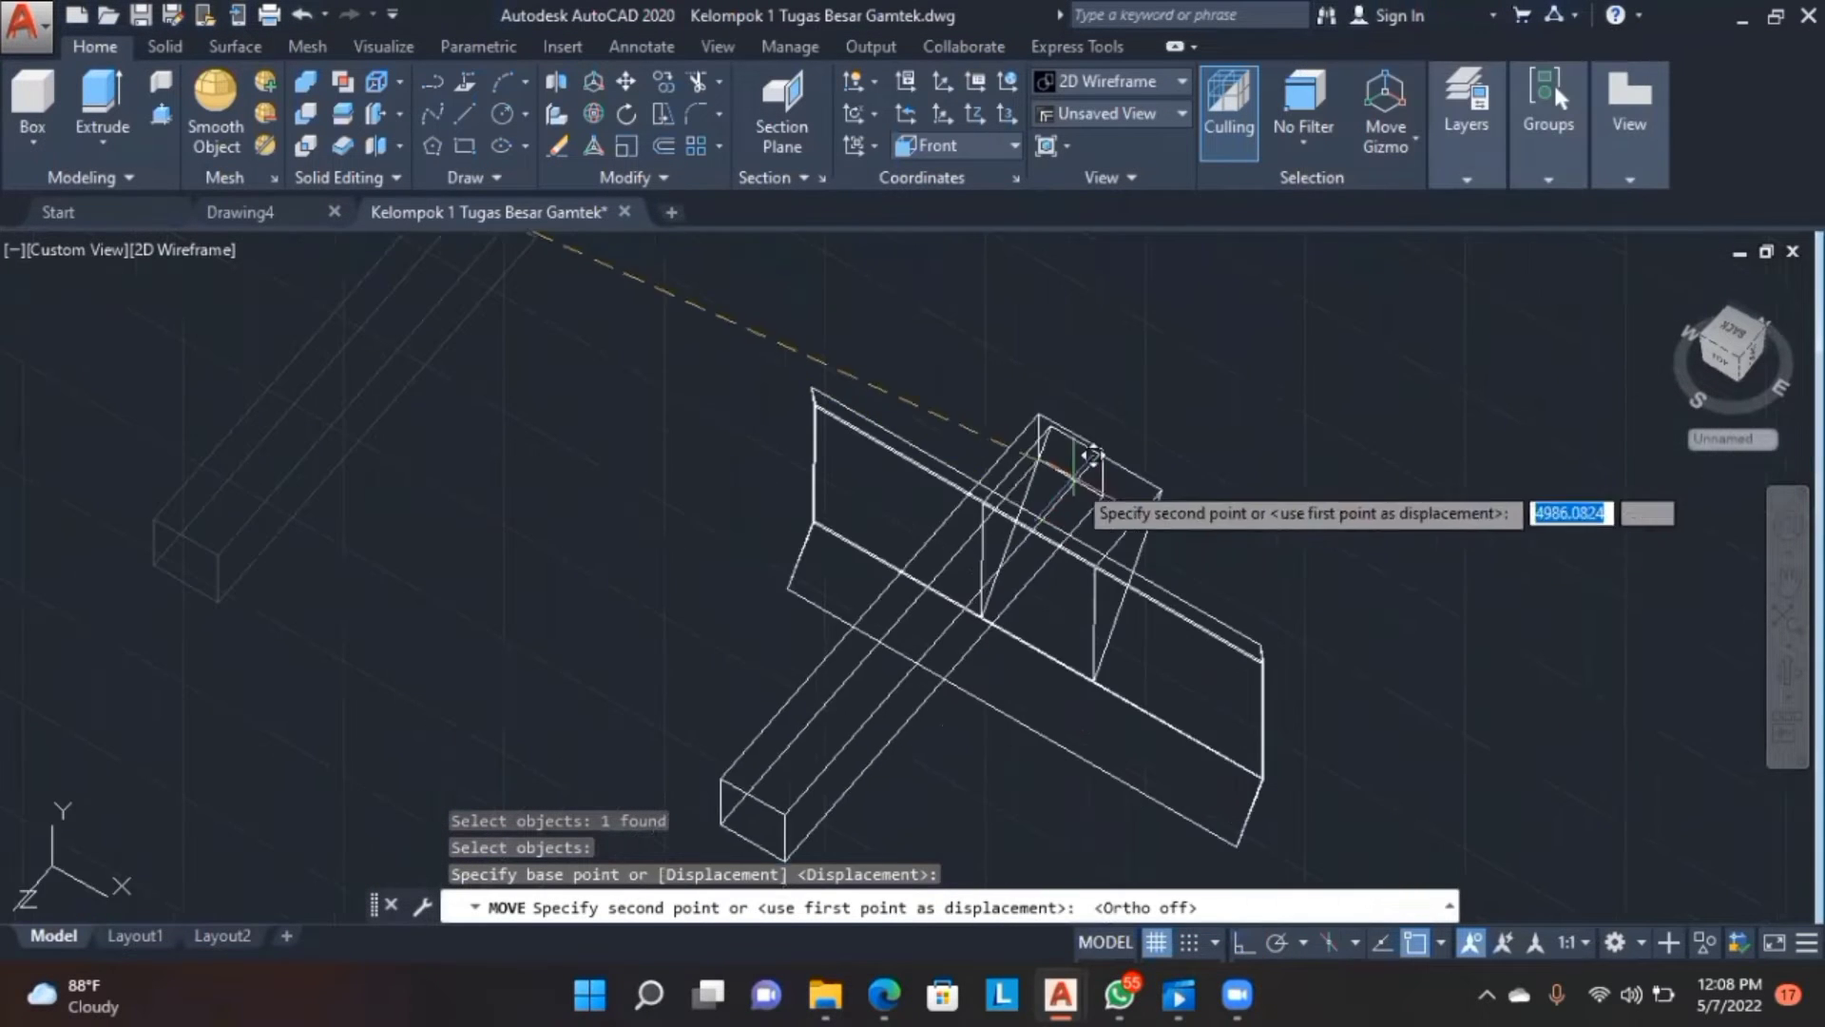
pyautogui.scroll(3, 1108, 461)
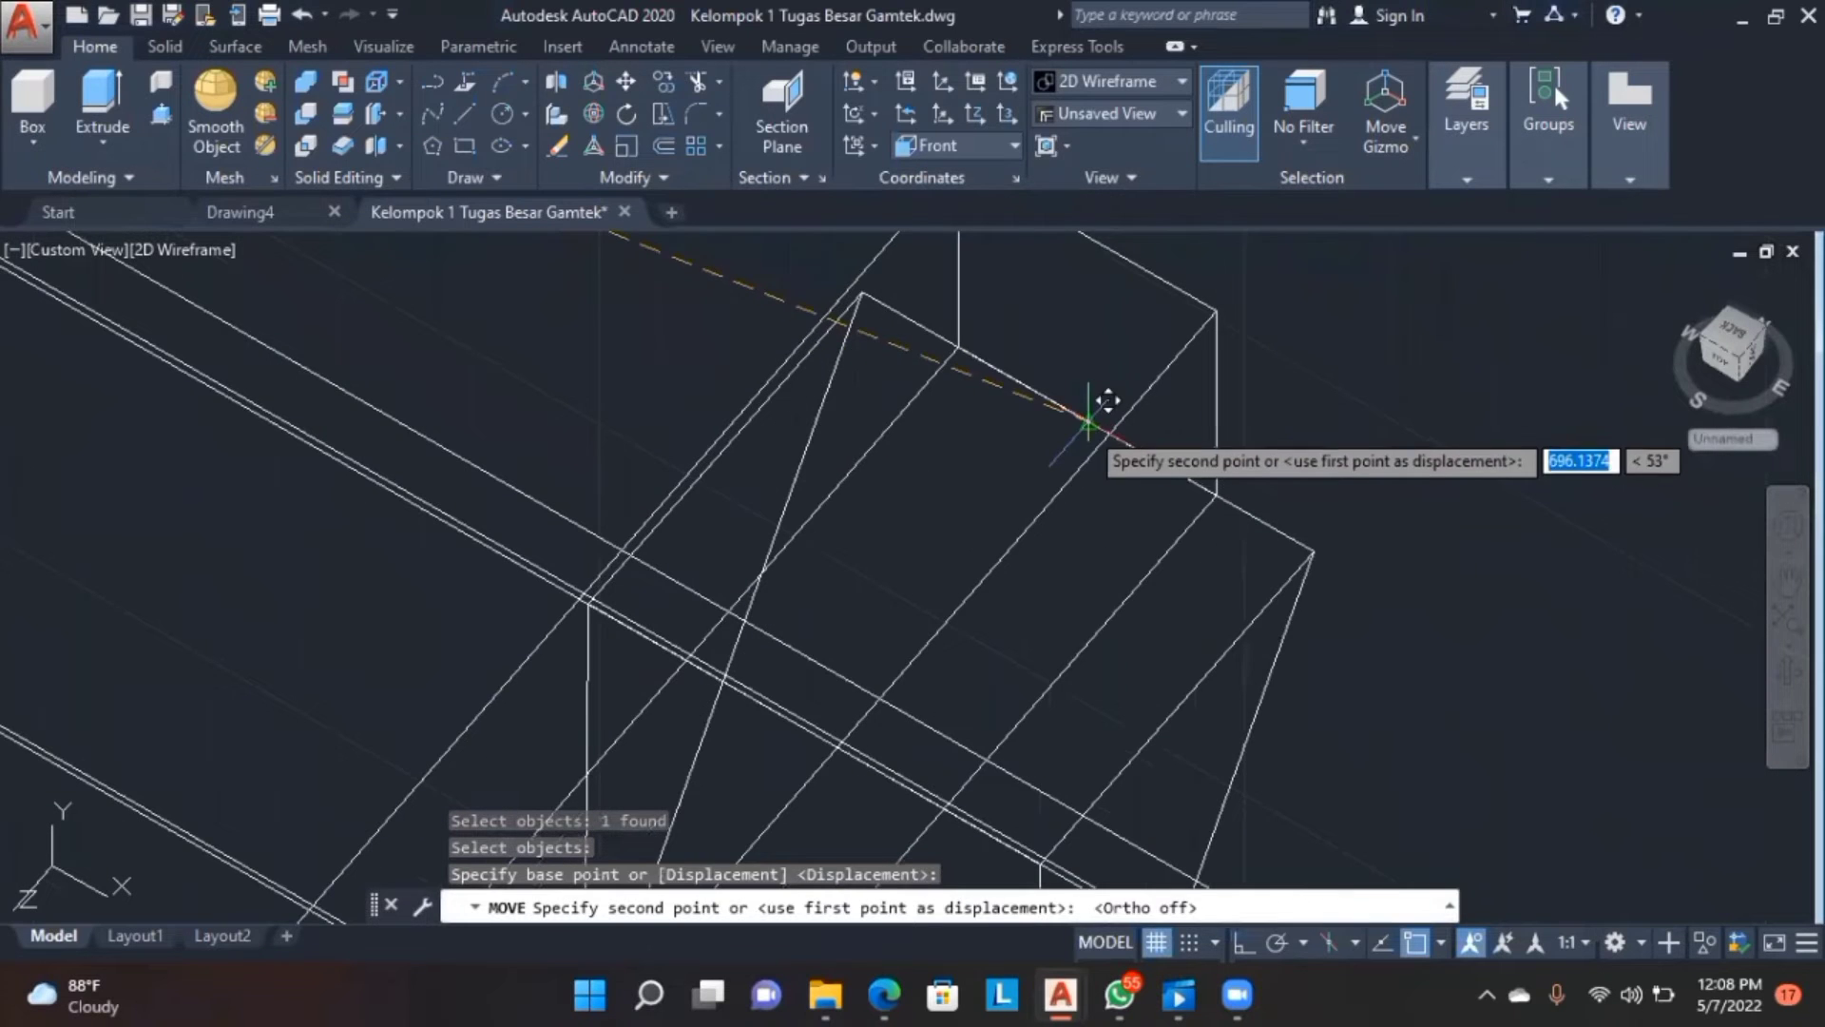
pyautogui.click(1103, 418)
pyautogui.scroll(-5, 1103, 419)
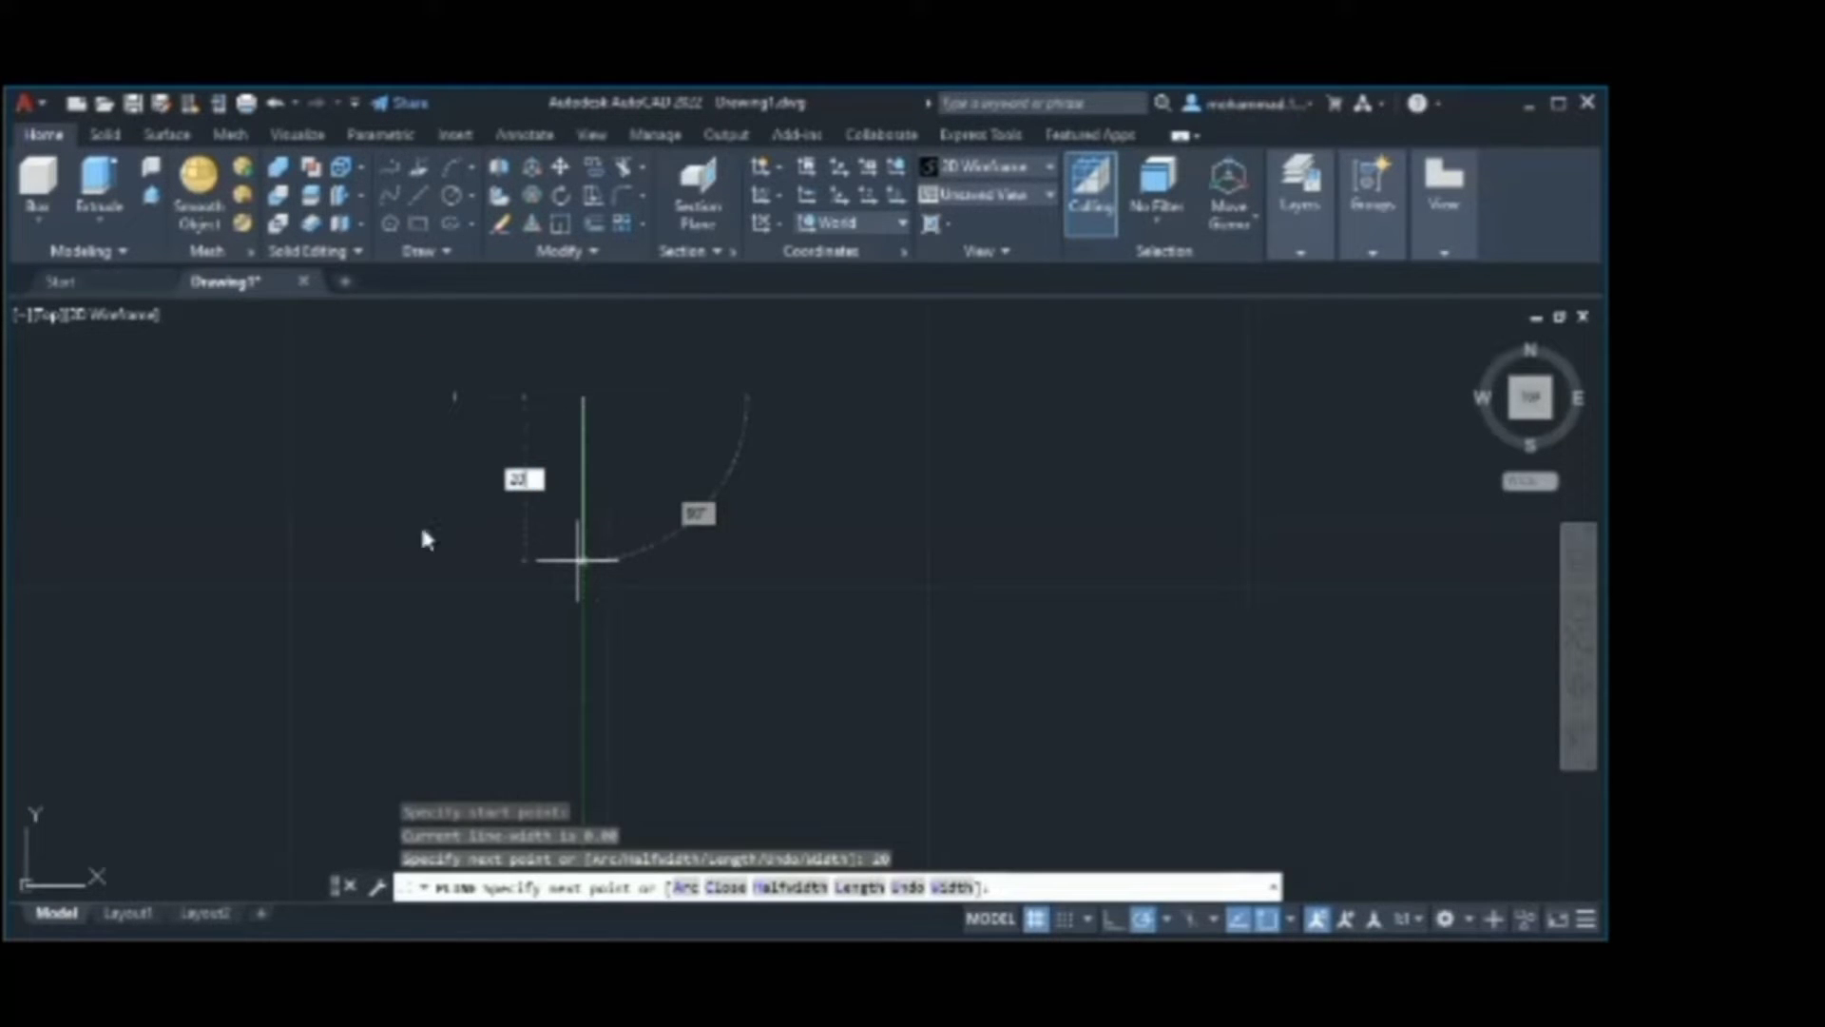
# - Complete the closed 20 by 20 square polyline in the Top view
pyautogui.press('Return')
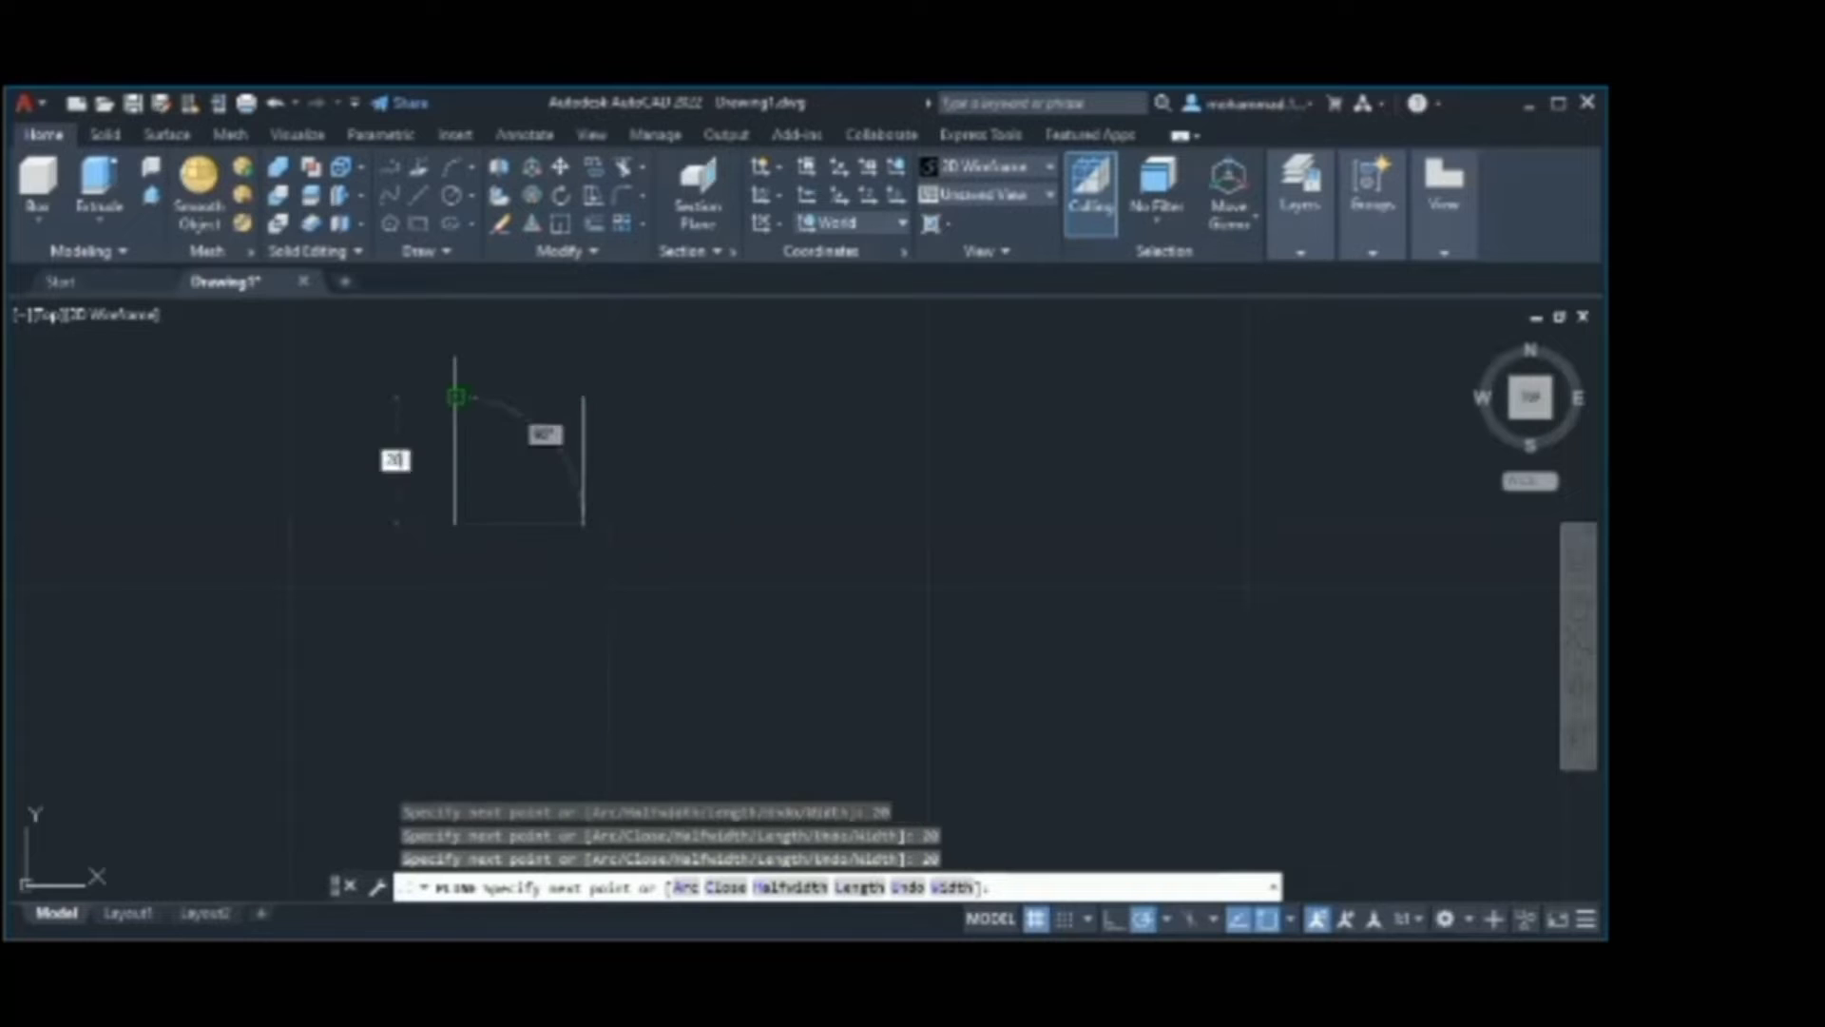
pyautogui.write('20')
pyautogui.press('Return')
pyautogui.press('Return')
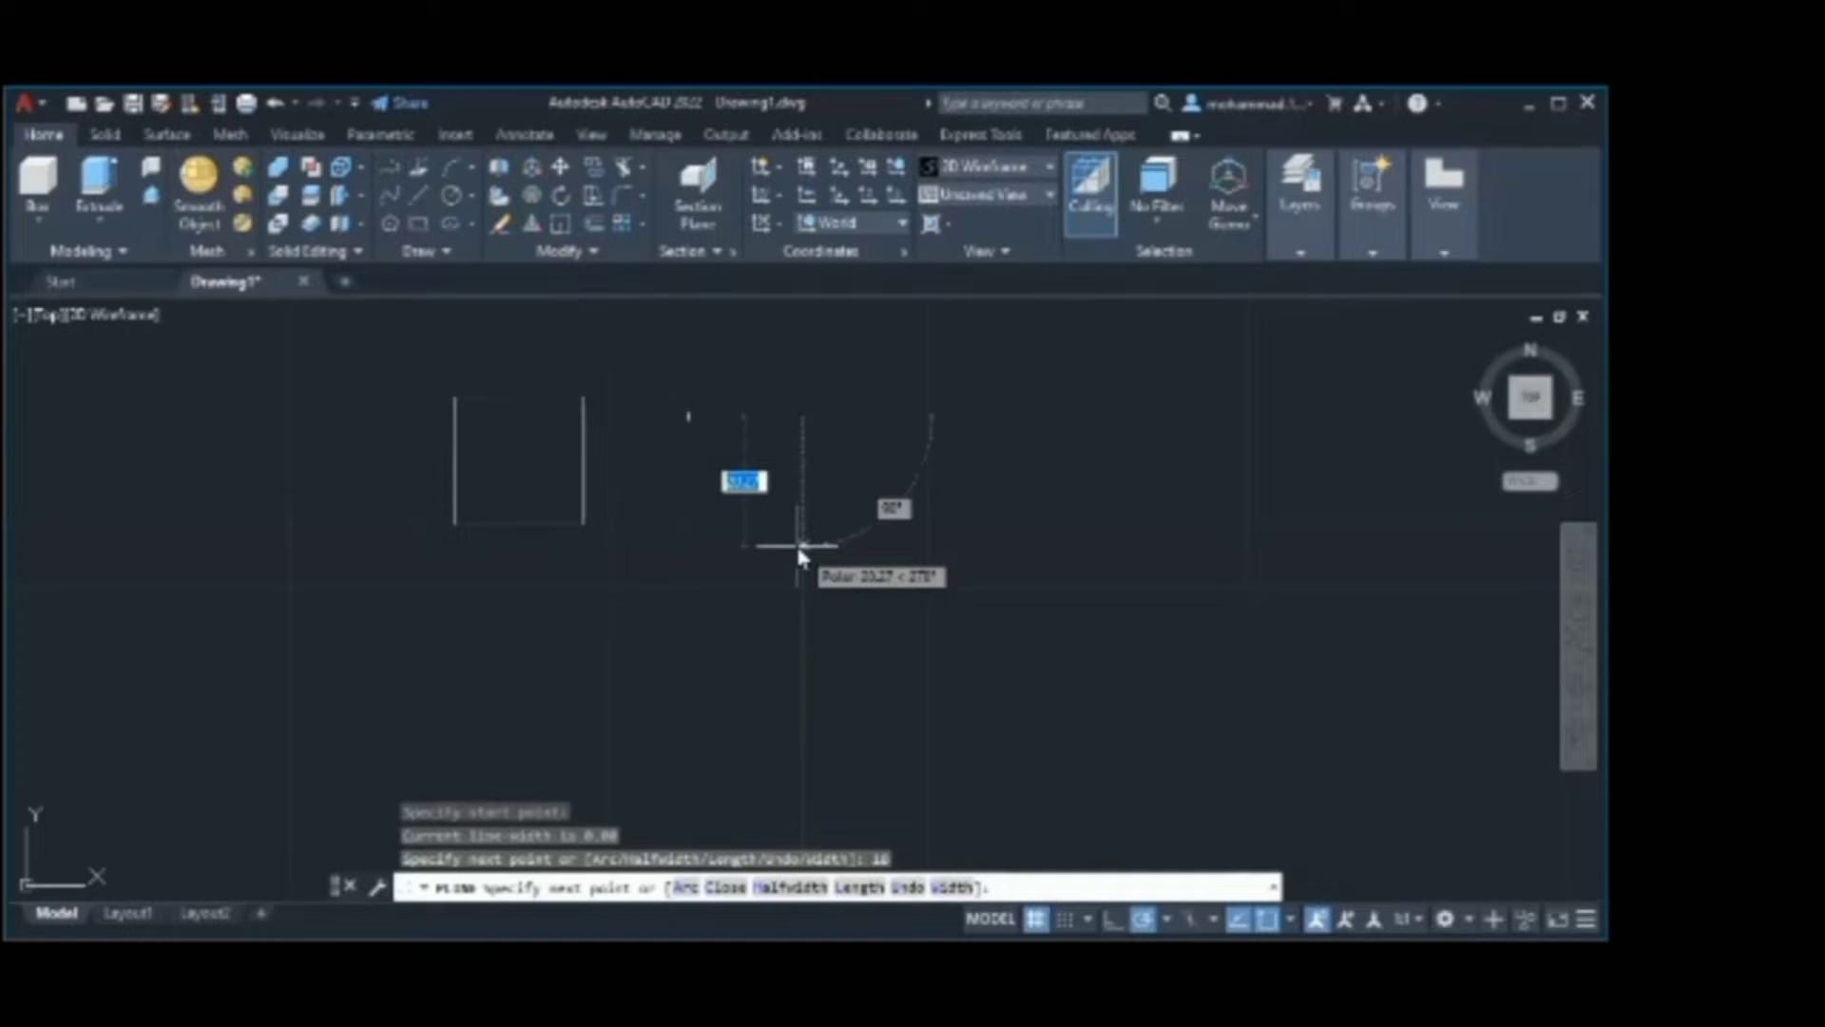
# - Draw a second closed square polyline with sides of 18 beside the 20 by 20 square
pyautogui.write('10')
pyautogui.press('Return')
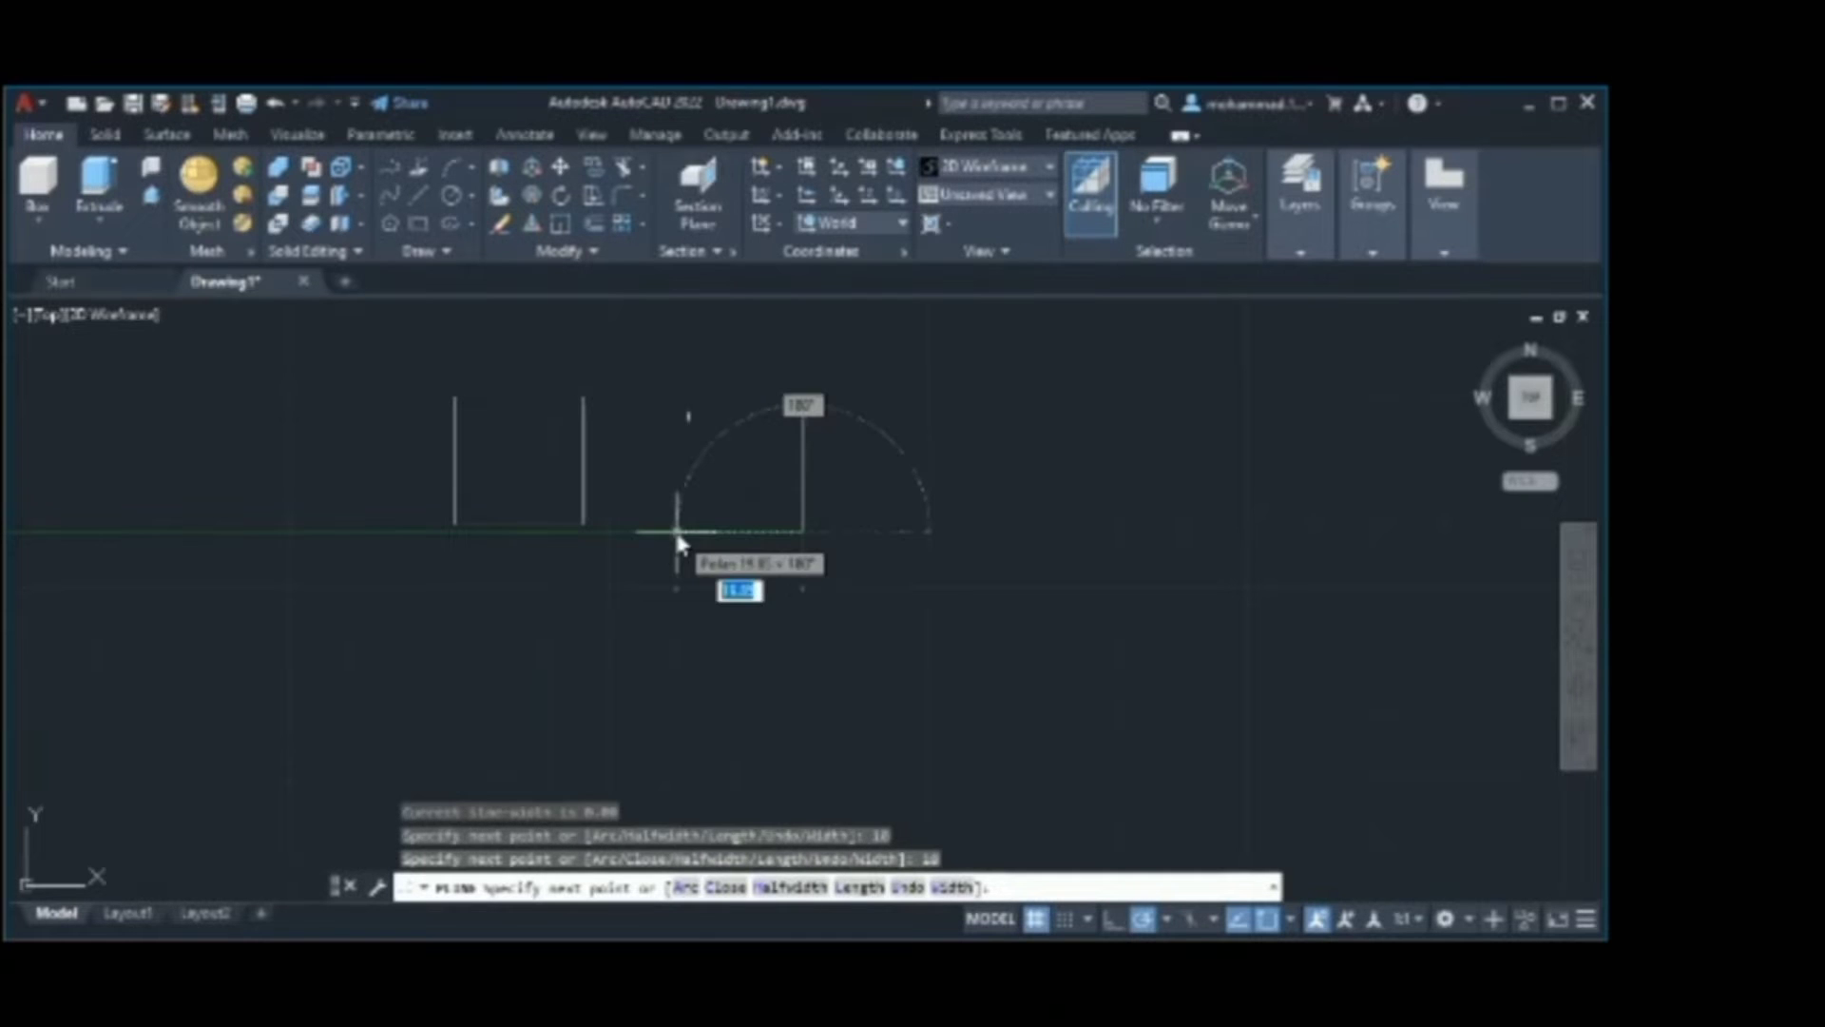
pyautogui.write('10')
pyautogui.press('Return')
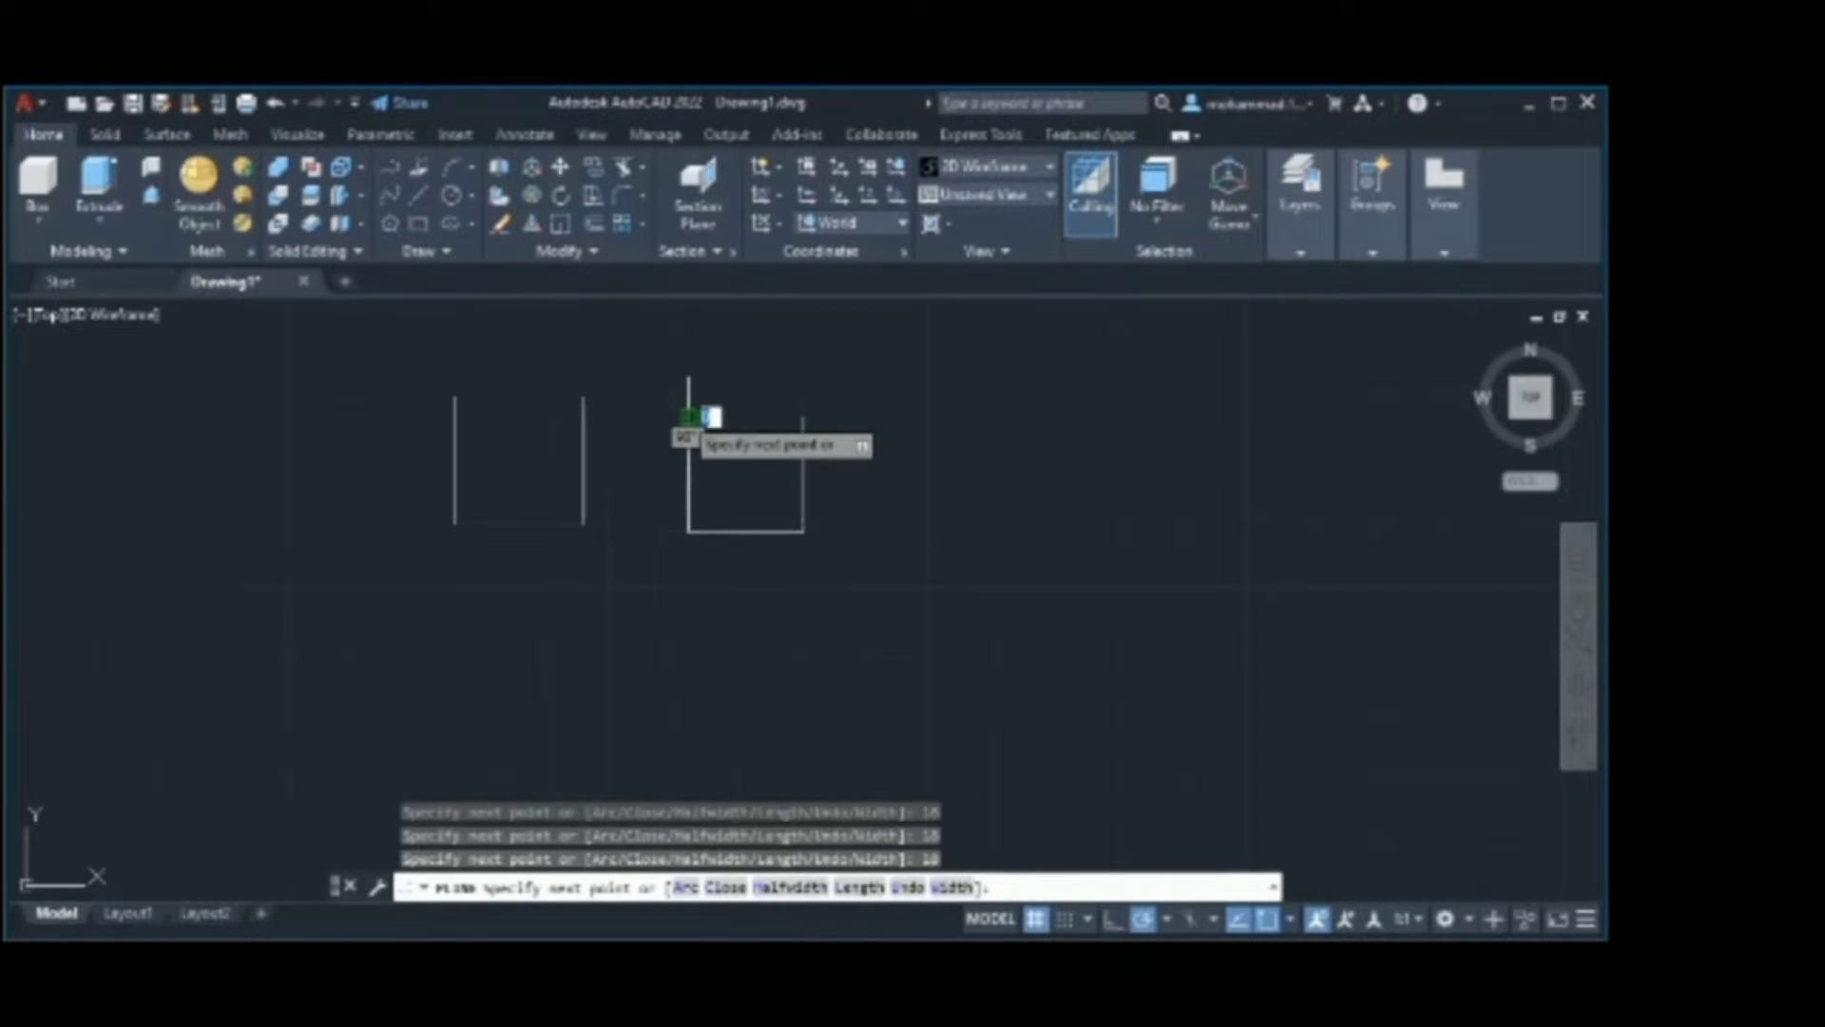
pyautogui.press('Return')
# - Move the 18 by 18 square by its centre to the centre of the 20 by 20 square
pyautogui.write('m')
pyautogui.press('Return')
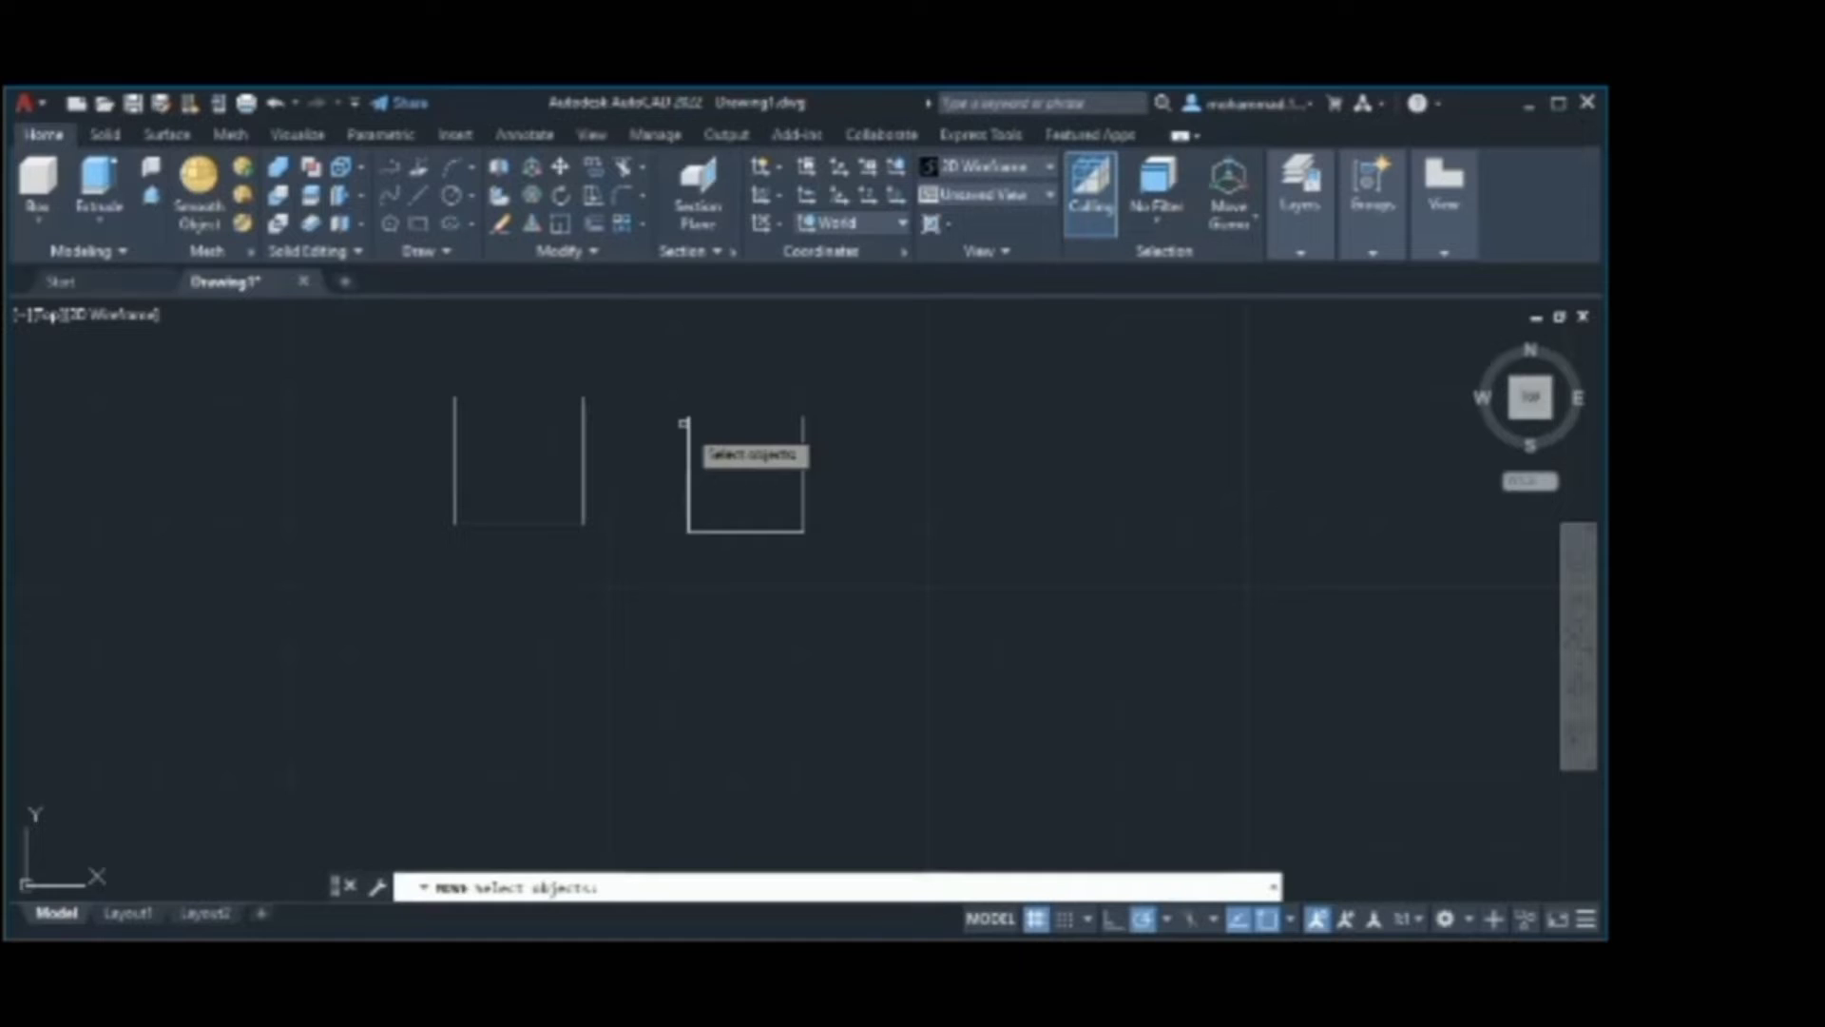
pyautogui.click(684, 422)
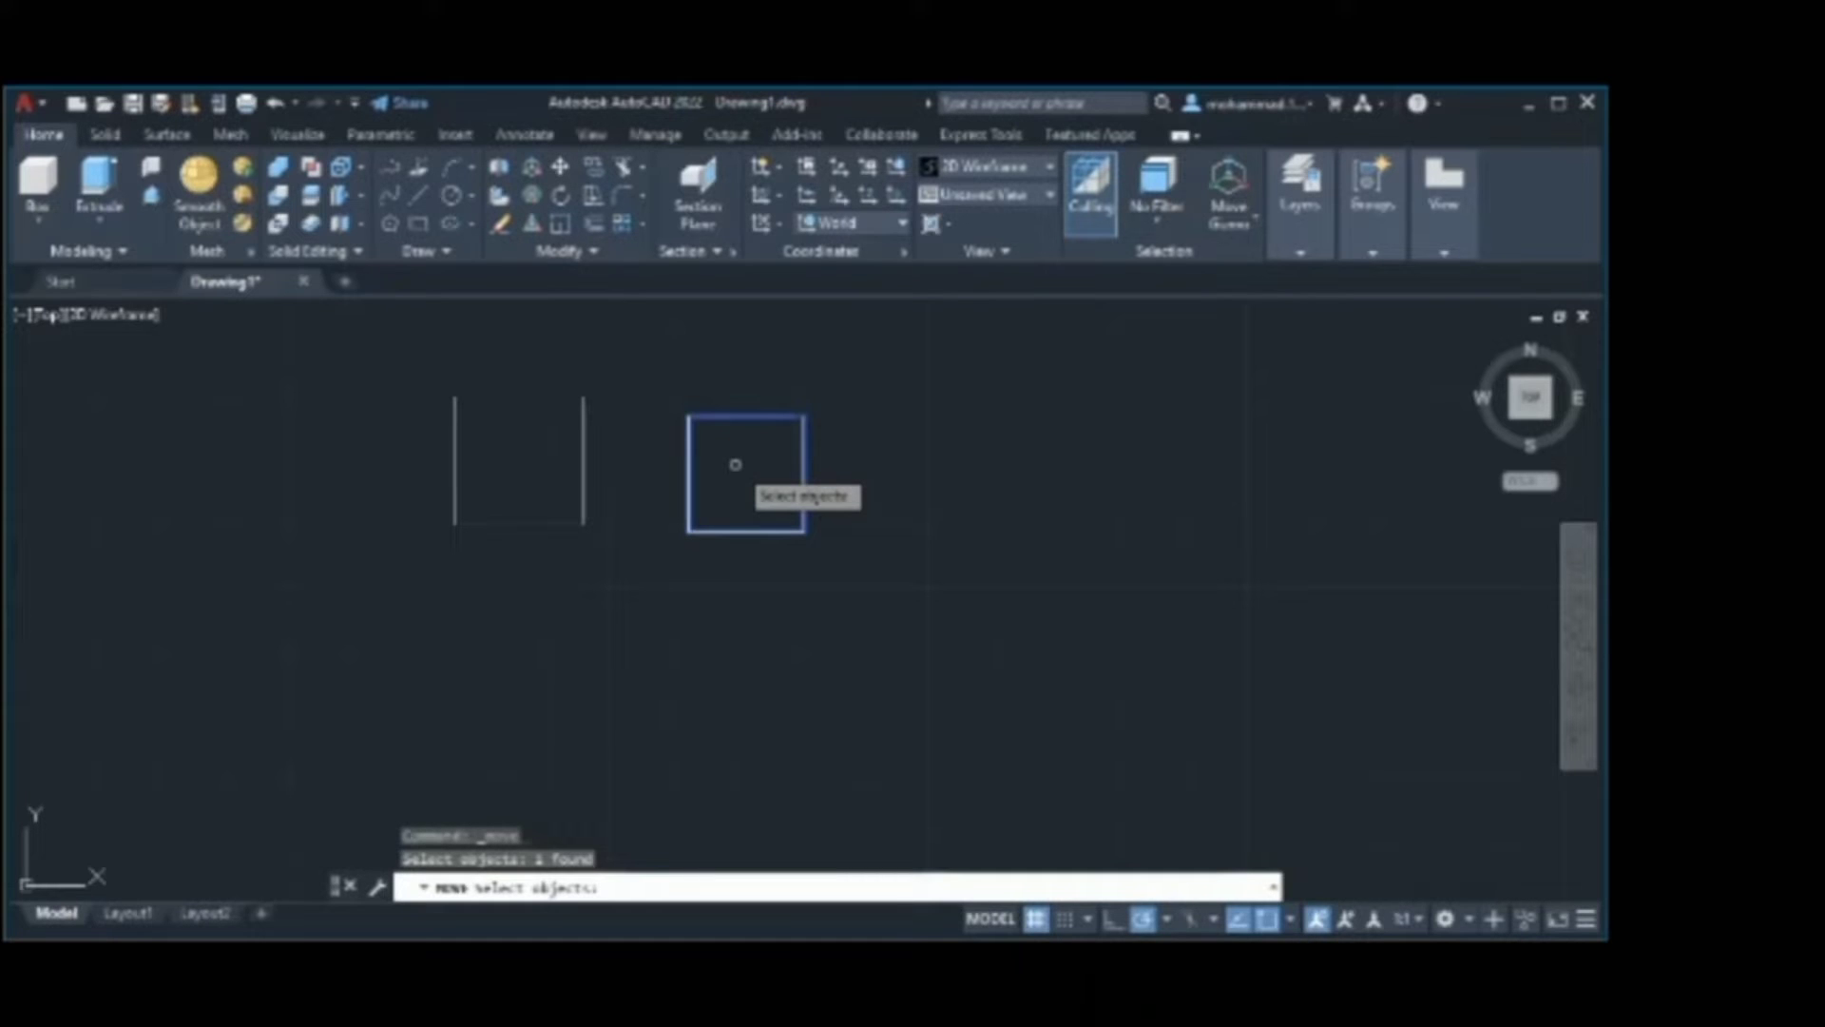
pyautogui.press('Return')
pyautogui.click(749, 473)
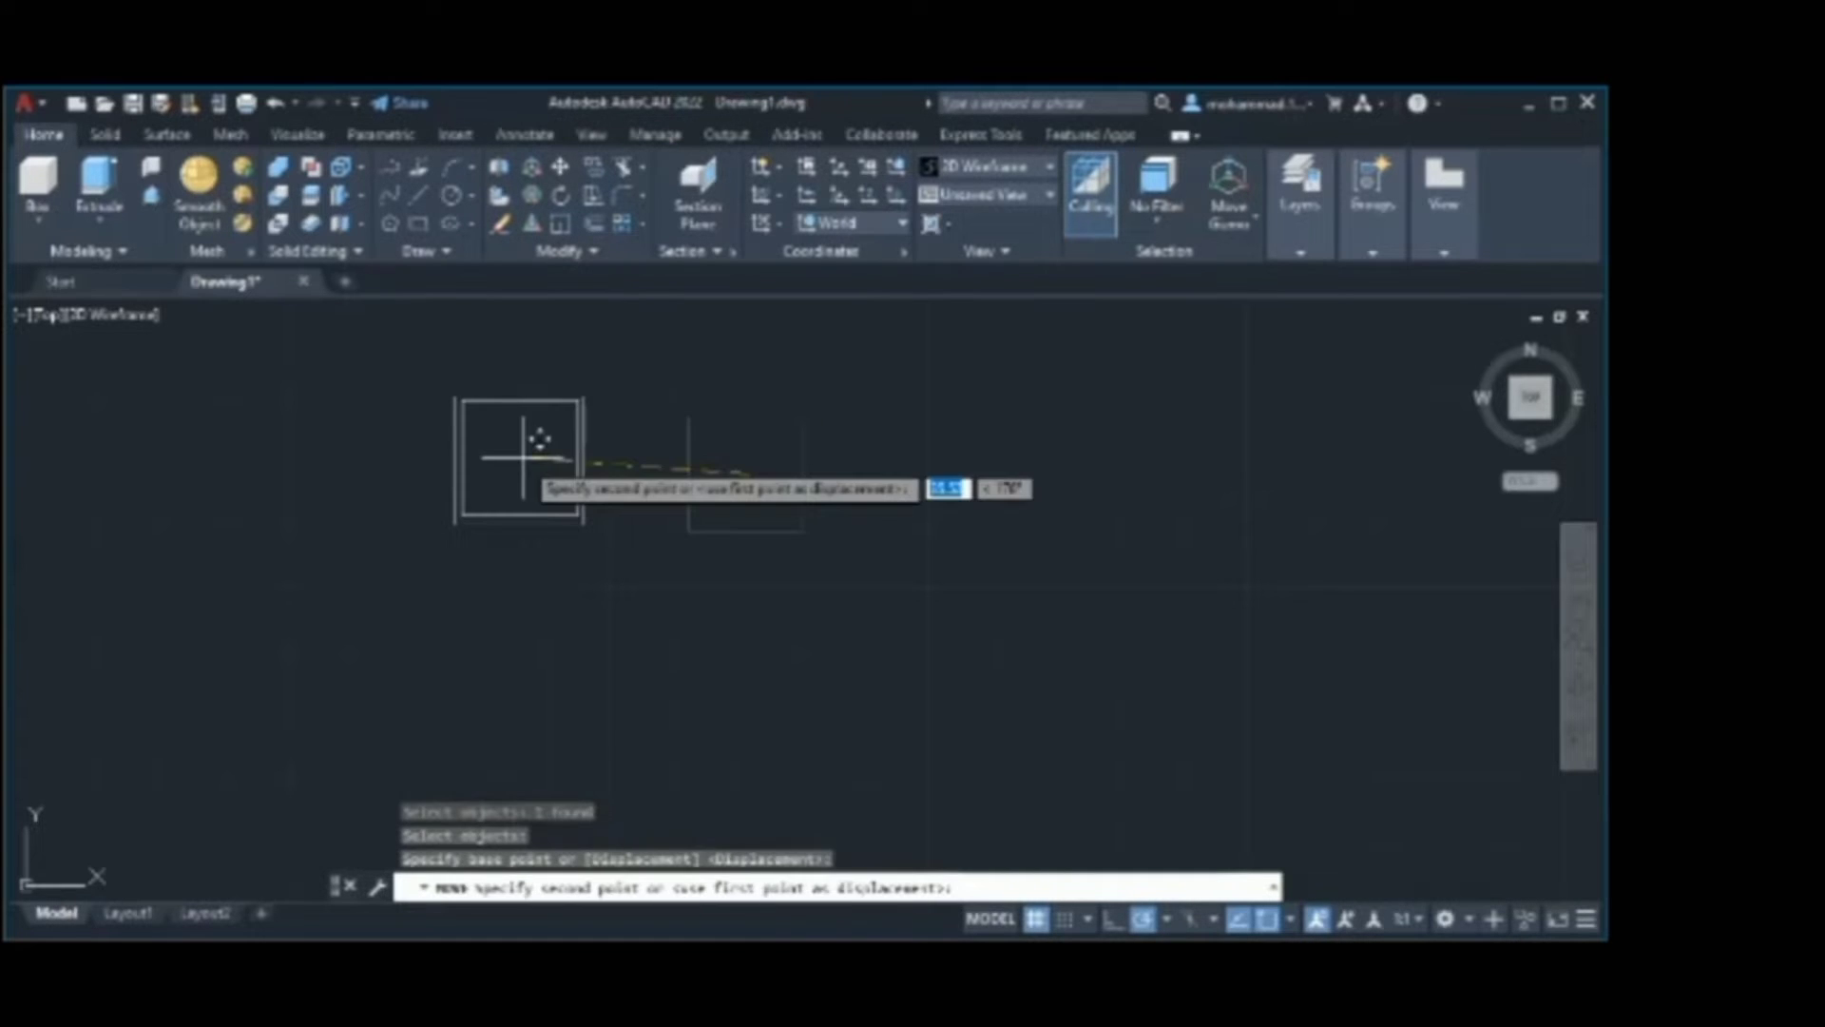
pyautogui.click(522, 460)
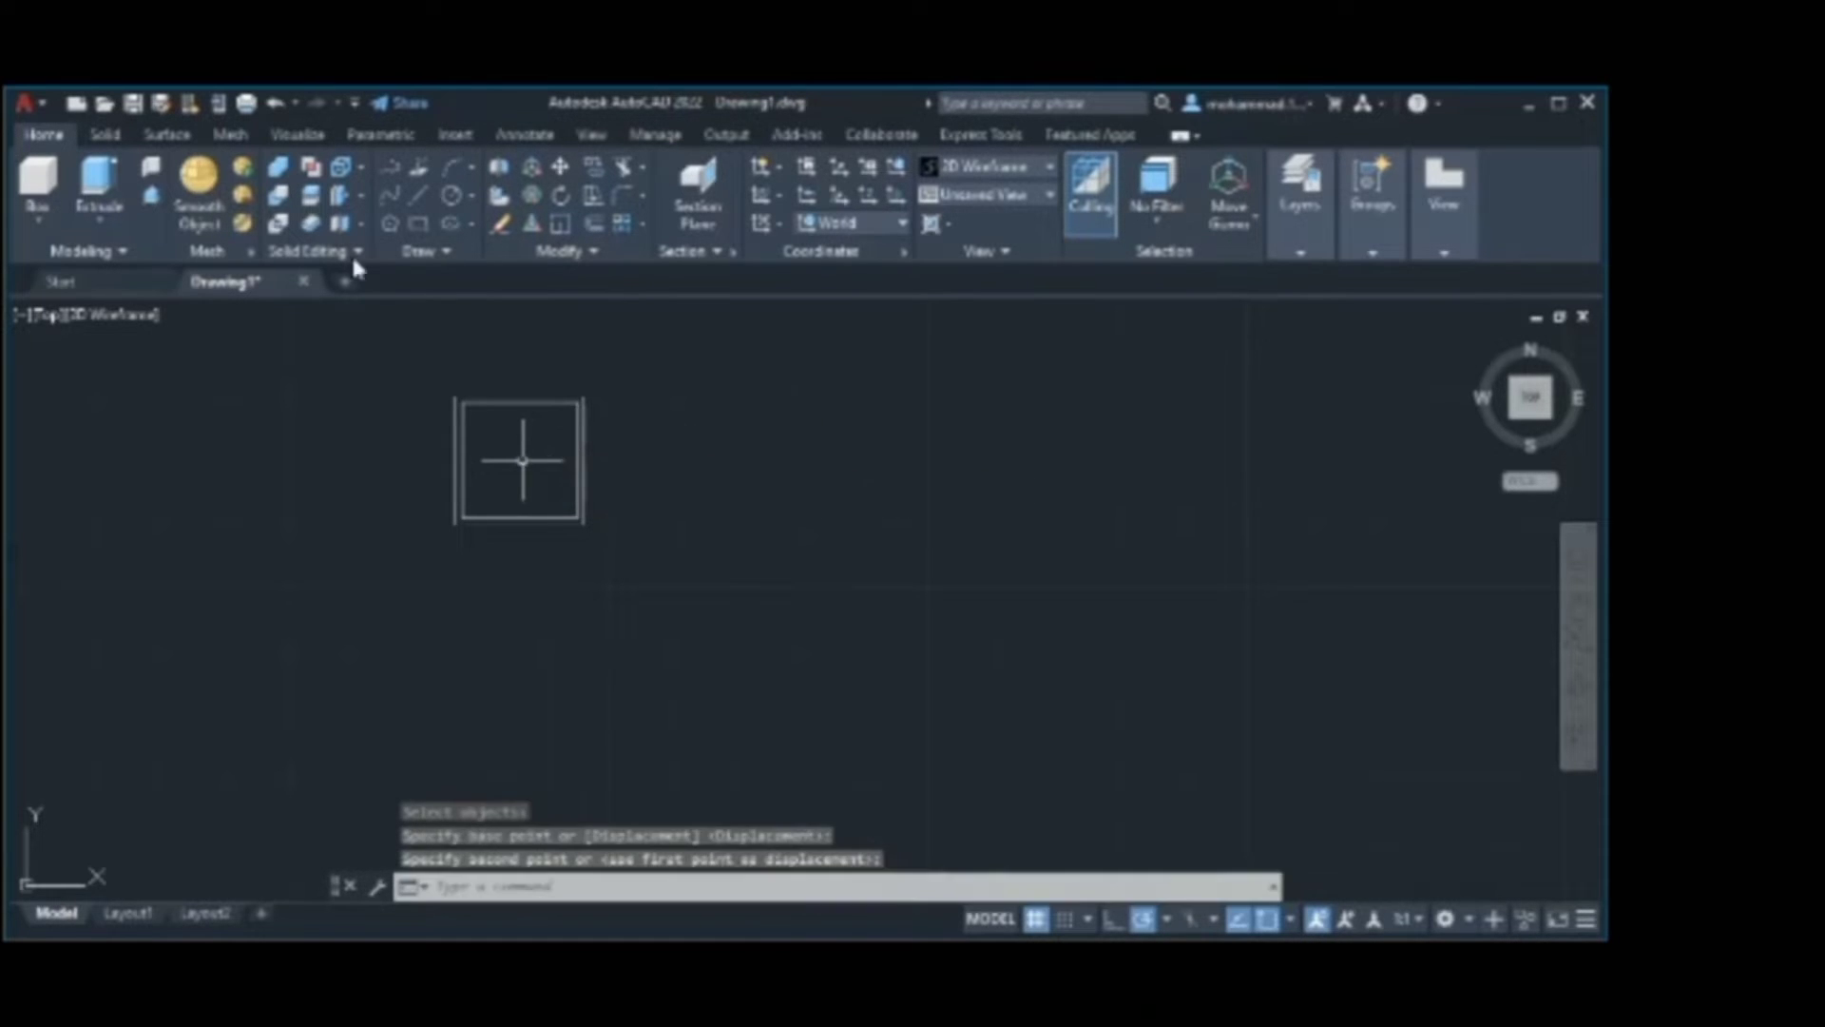
# - In the NE Isometric view, extrude the inner 18 by 18 square to a height of 70
pyautogui.press('Return')
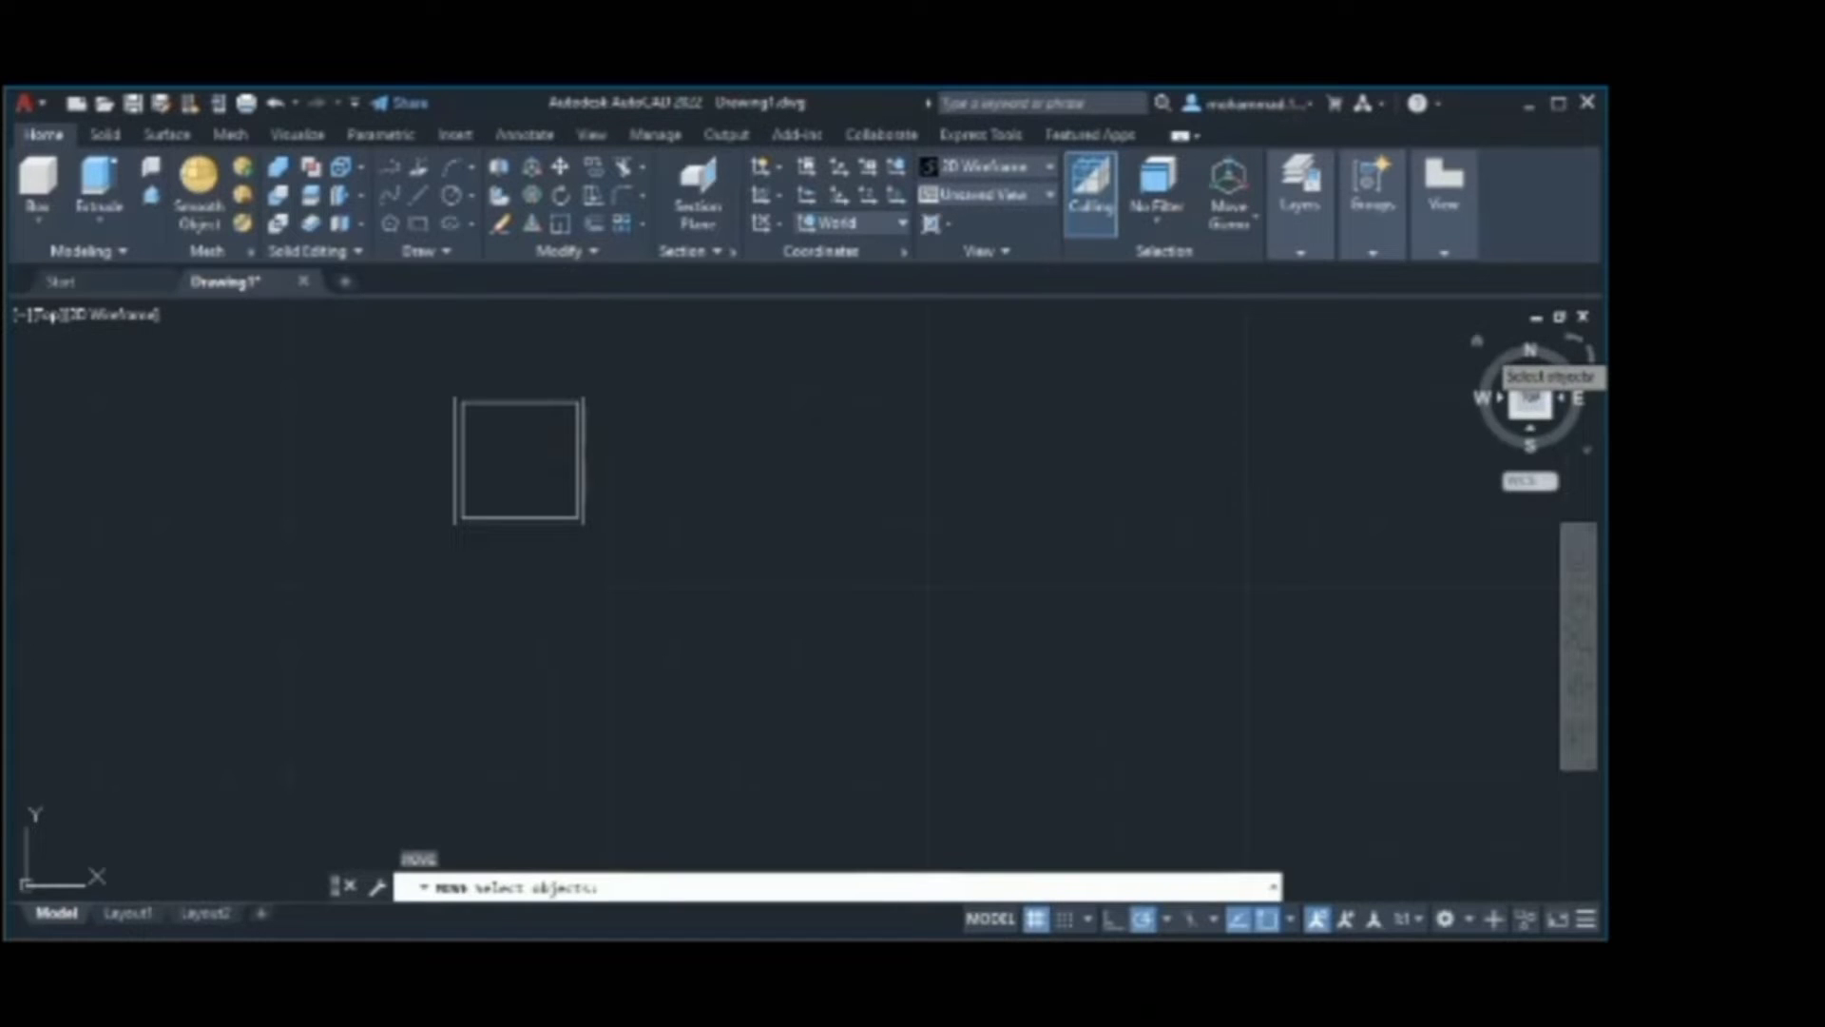
pyautogui.click(1550, 383)
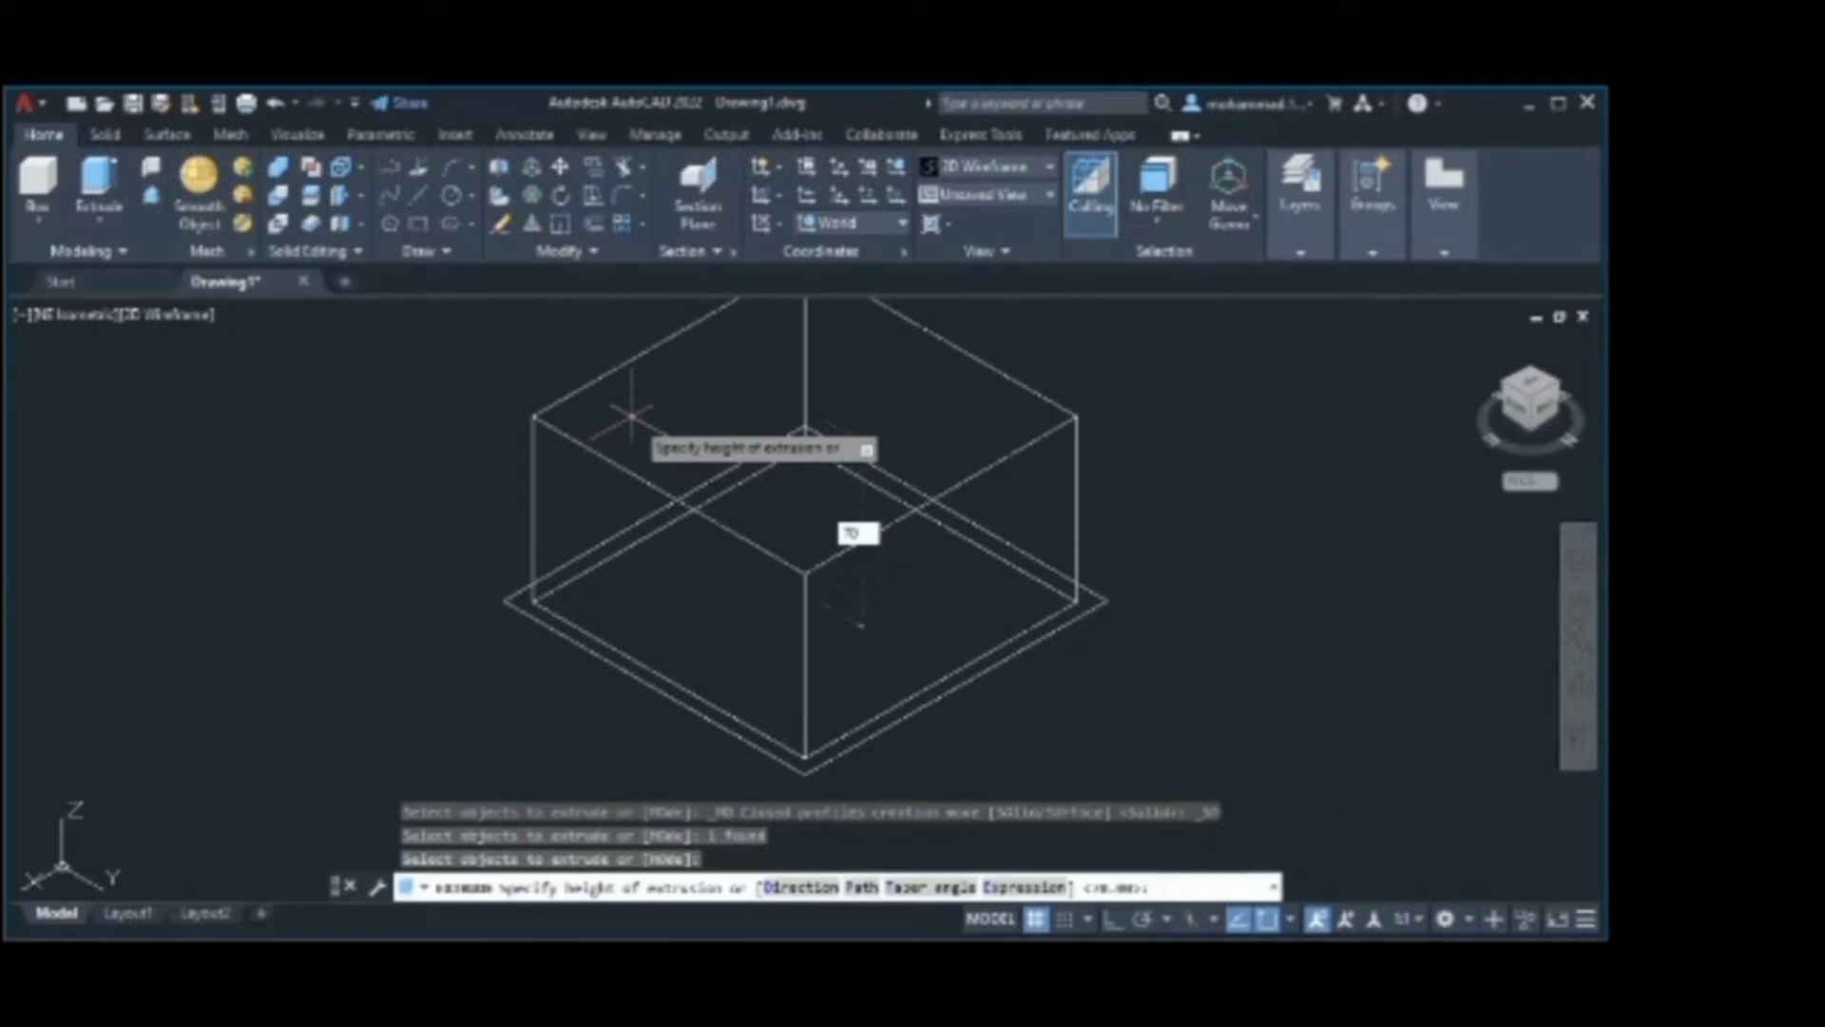
pyautogui.write('70')
pyautogui.press('Return')
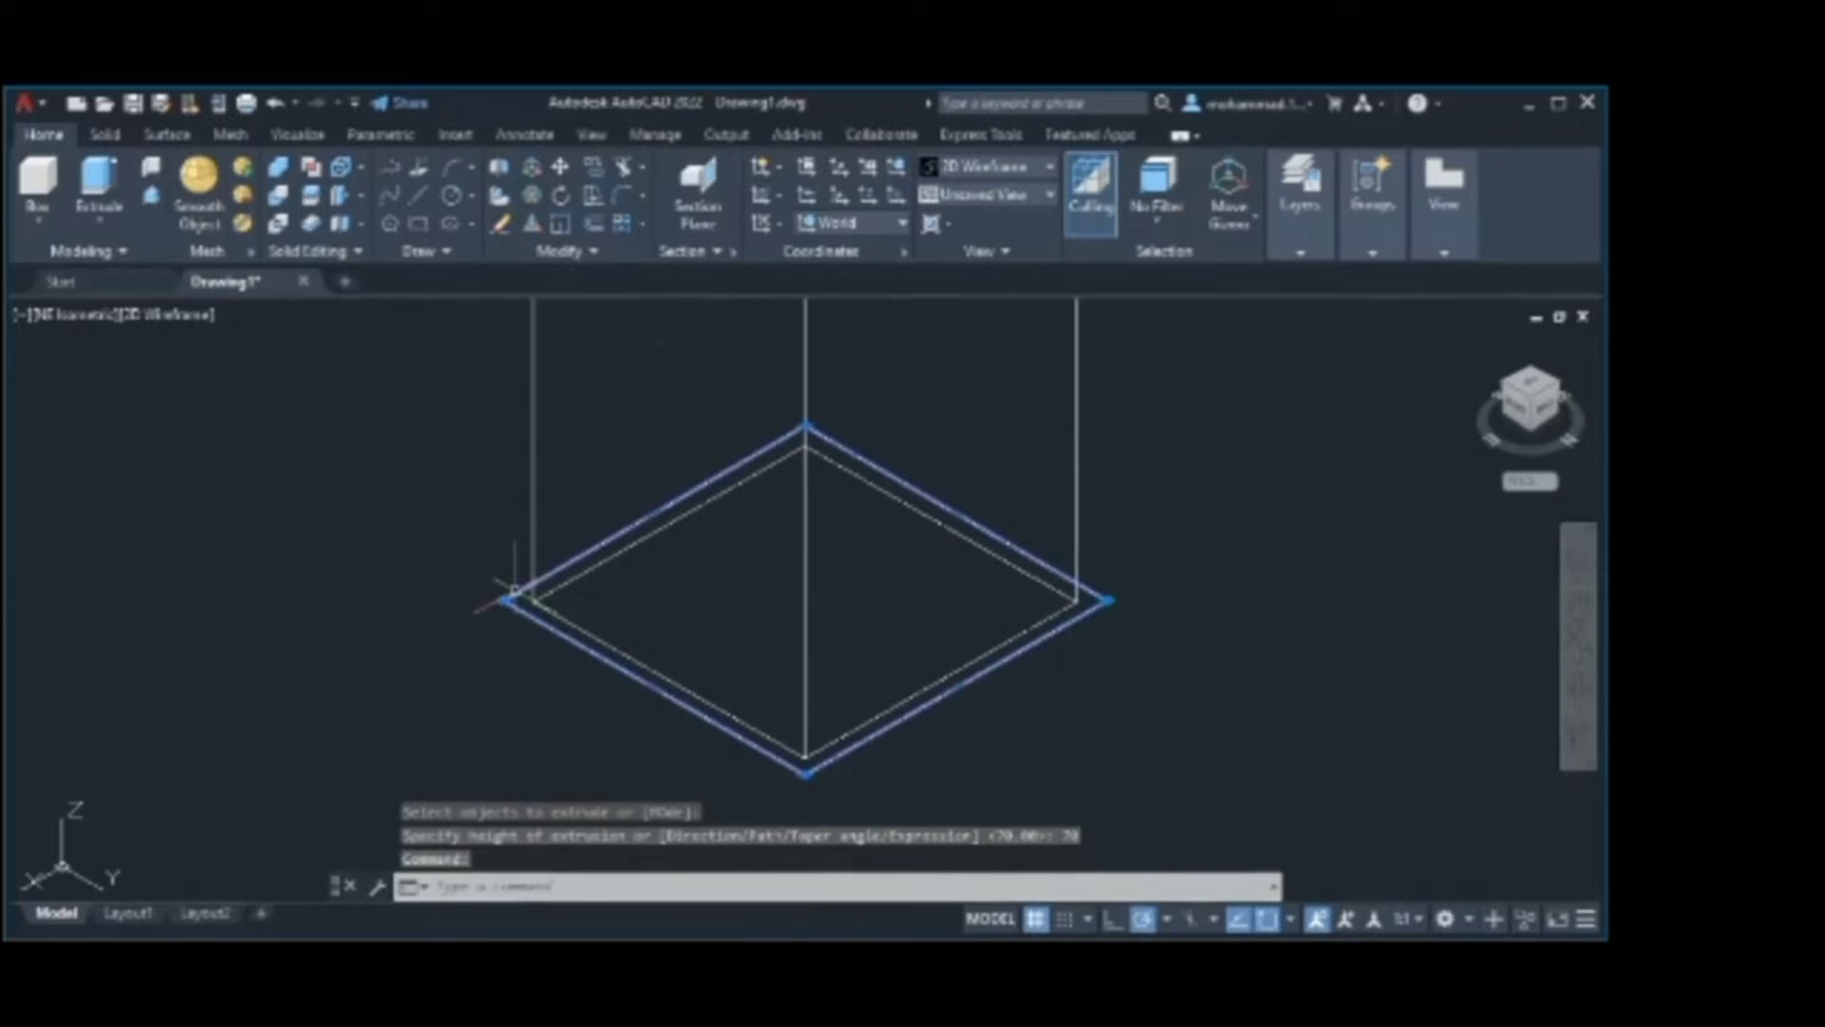
# - Extrude the outer 20 by 20 square to the same height of 70 as the inner block
pyautogui.press('Return')
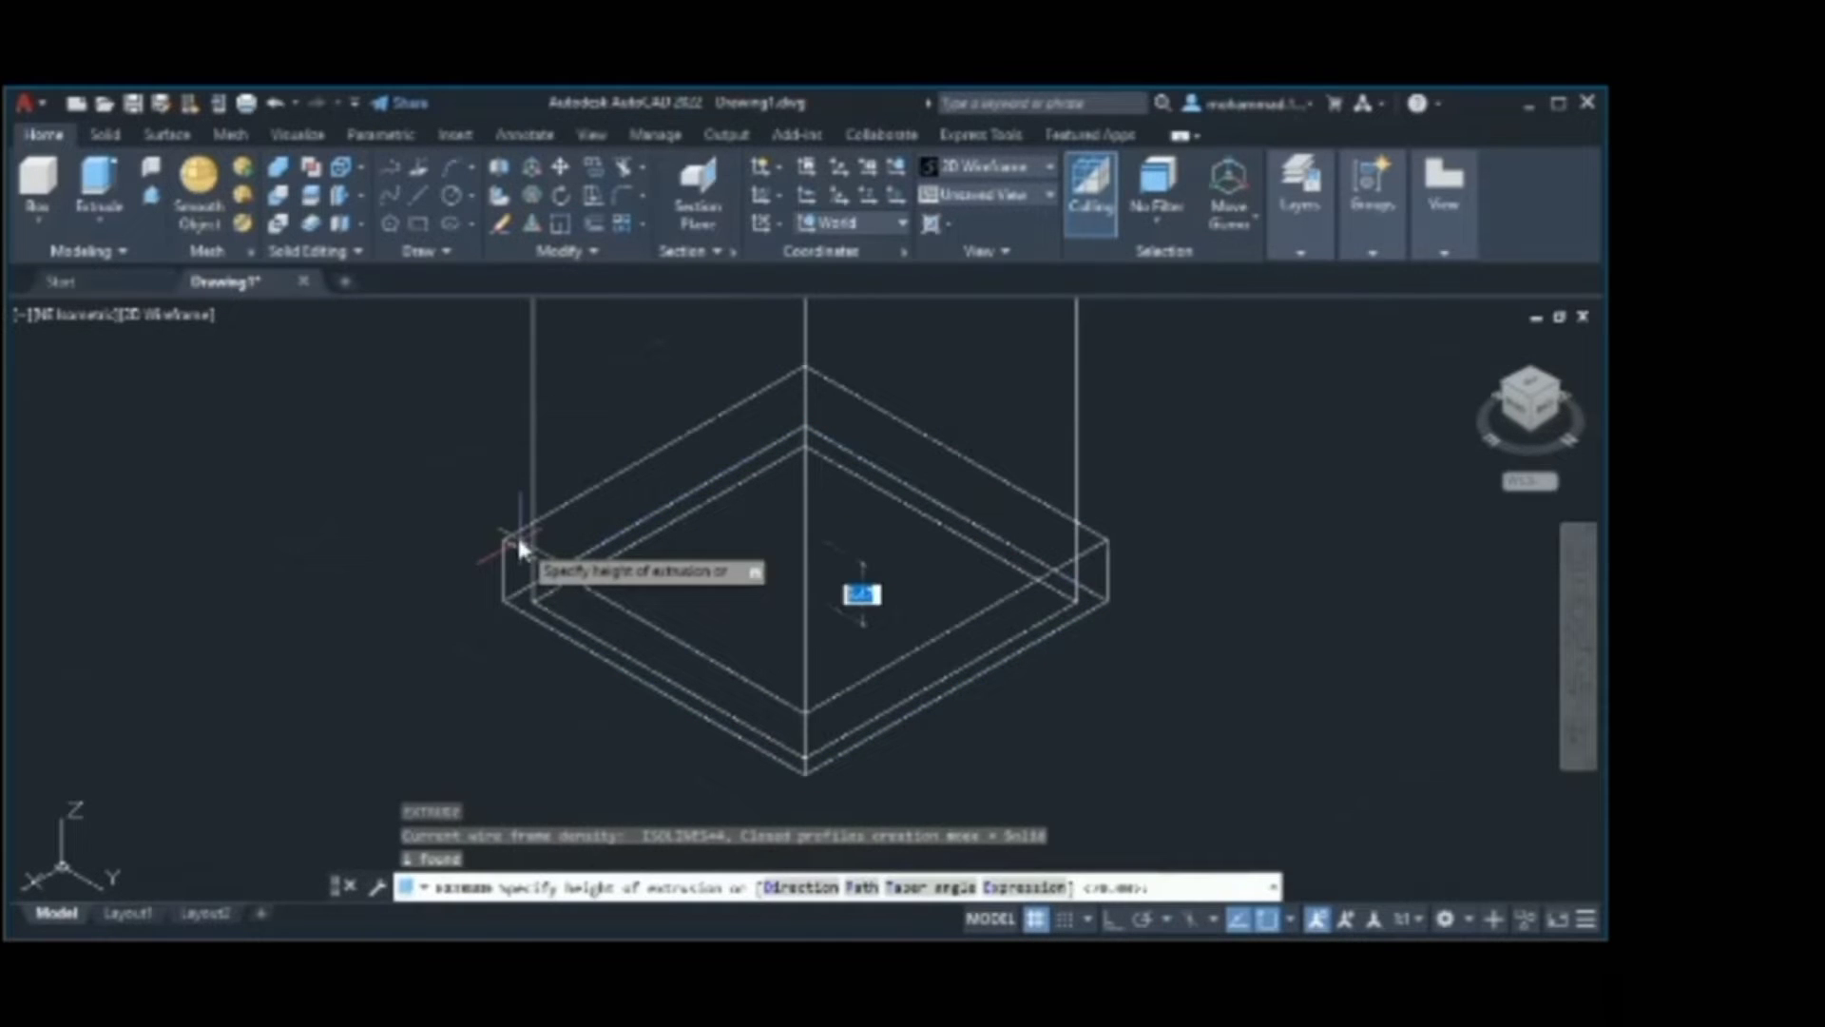
pyautogui.press('Return')
pyautogui.press('Return')
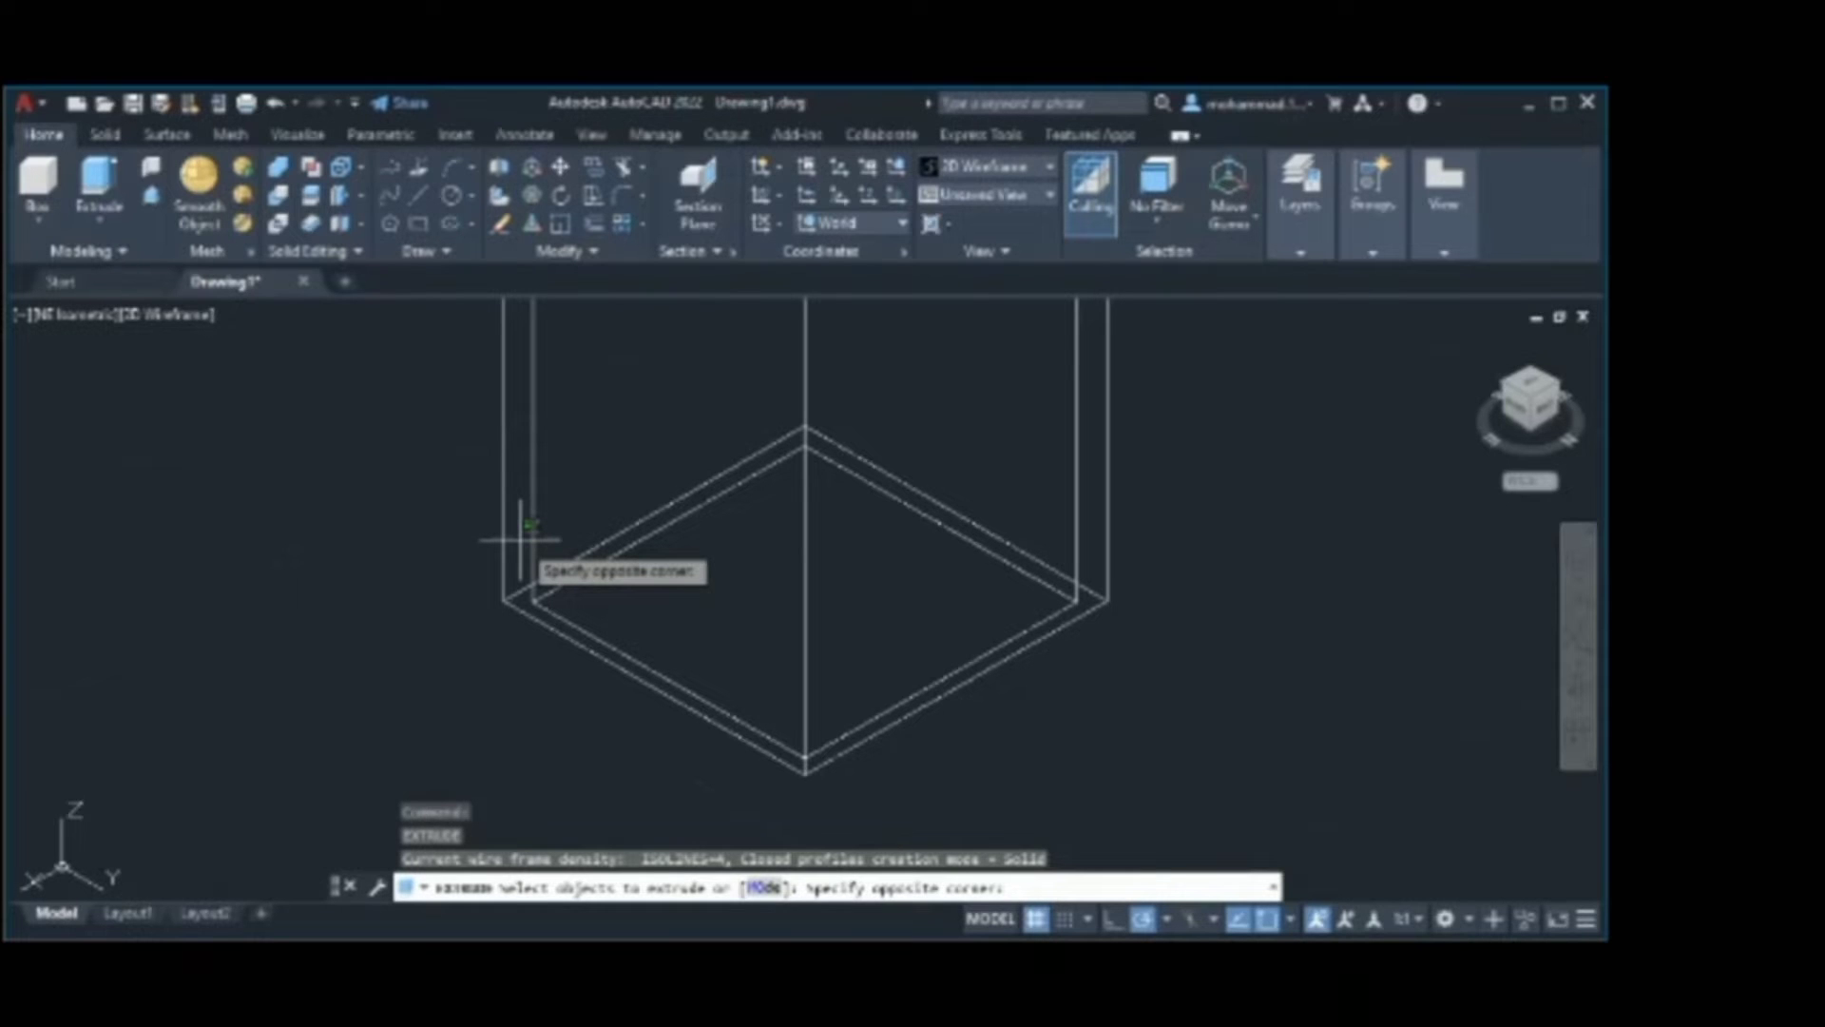
pyautogui.click(522, 539)
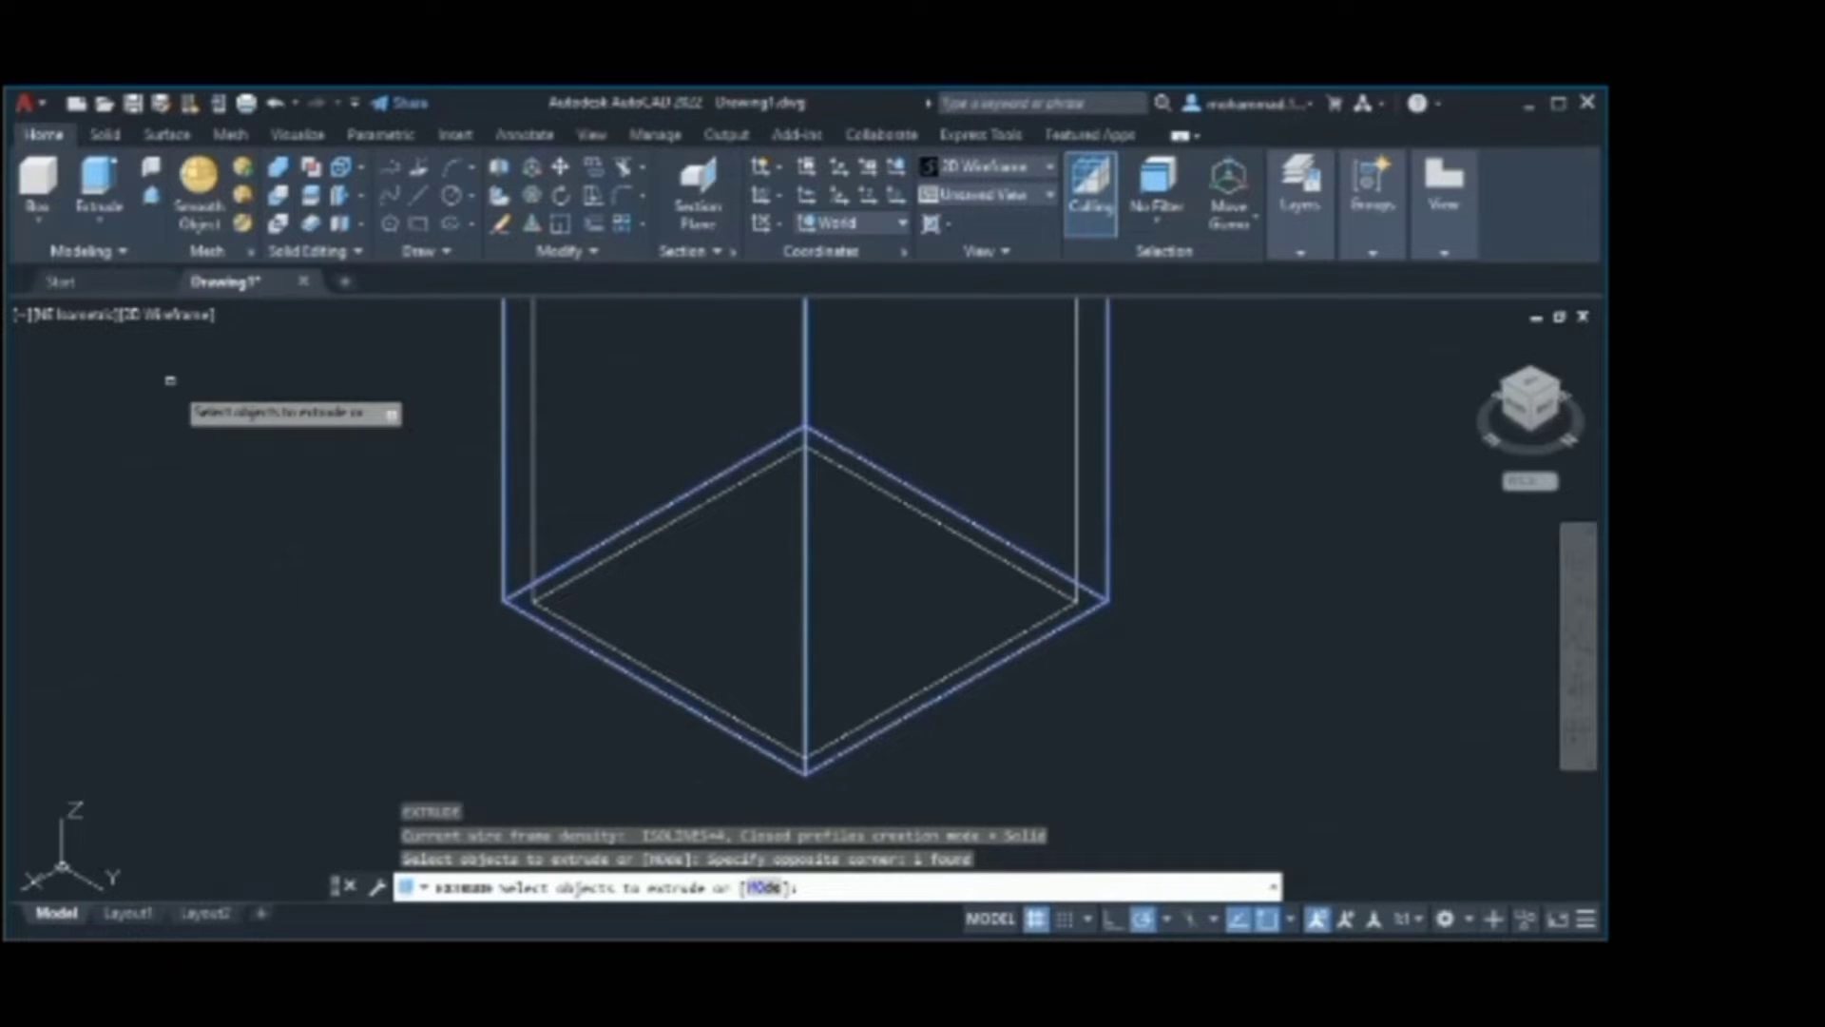
# - Try to subtract the inner block from the outer block by picking both solids in one selection, and undo it
pyautogui.scroll(-6, 589, 503)
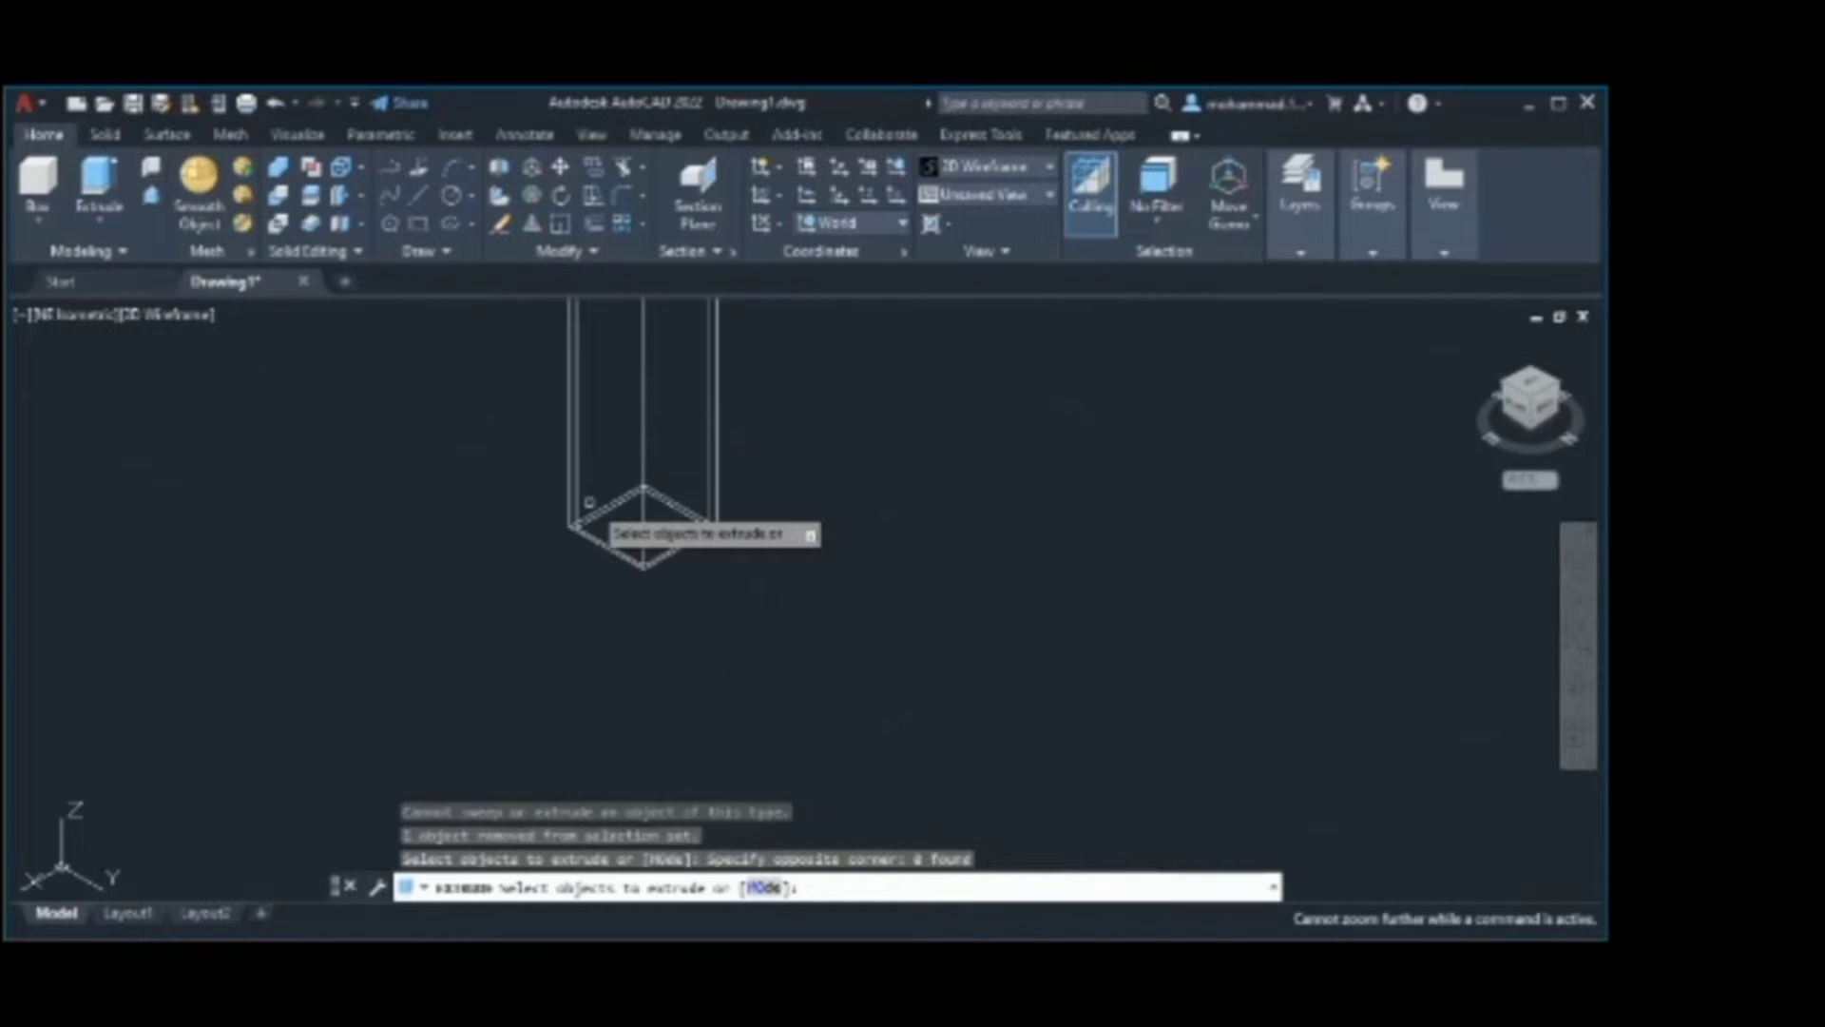
pyautogui.scroll(4, 602, 441)
pyautogui.moveTo(619, 432); pyautogui.dragTo(425, 844, button='middle')
pyautogui.click(278, 167)
pyautogui.click(286, 198)
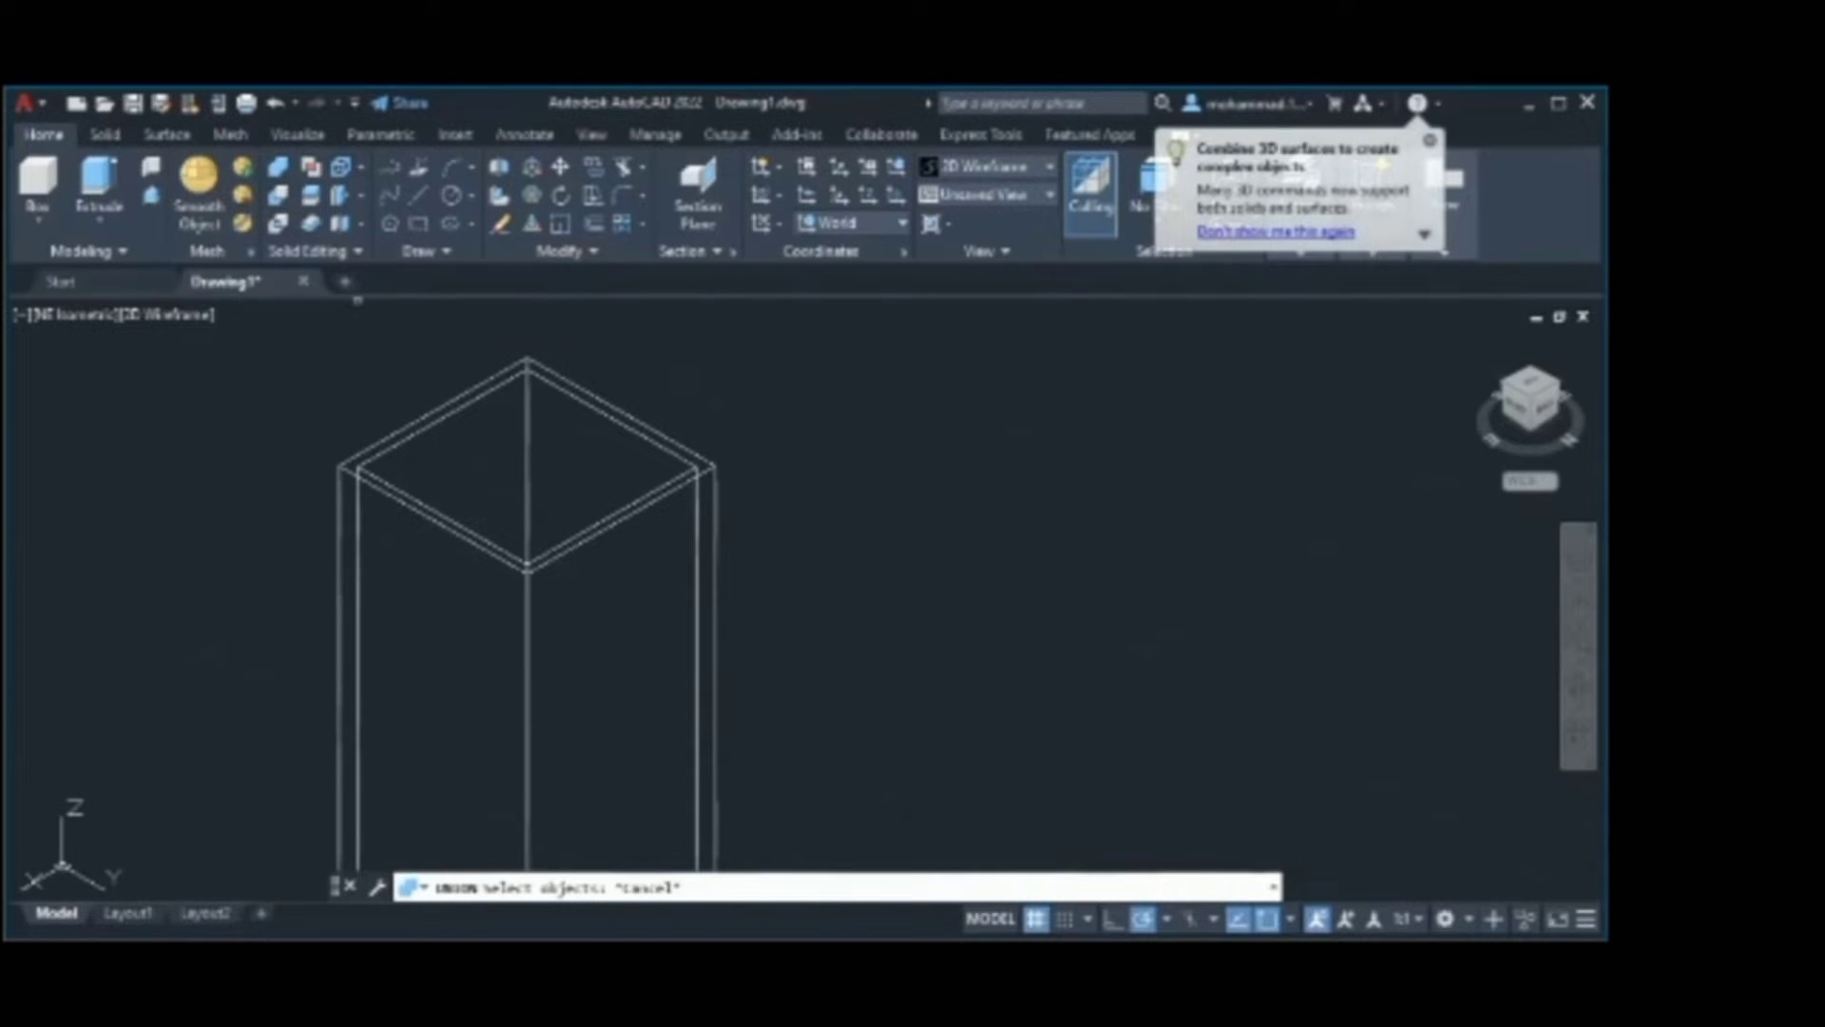
pyautogui.click(393, 447)
pyautogui.click(401, 444)
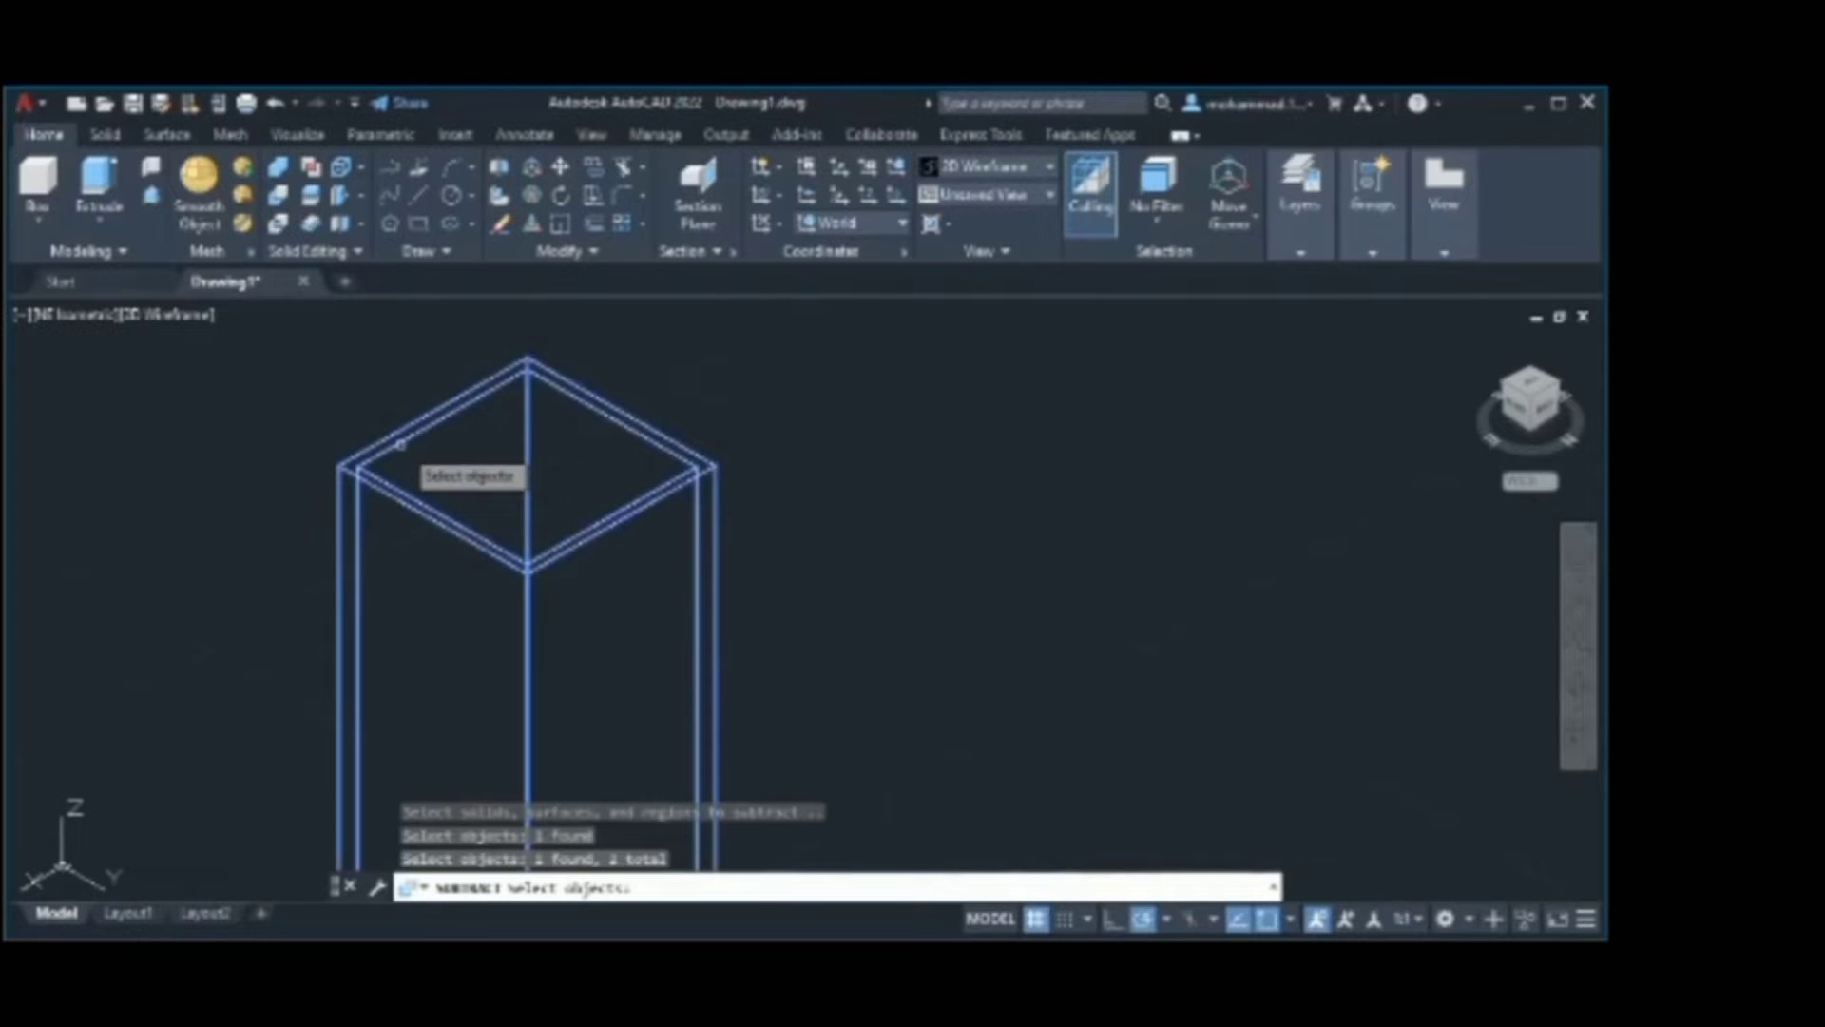
pyautogui.press('Return')
pyautogui.click(274, 103)
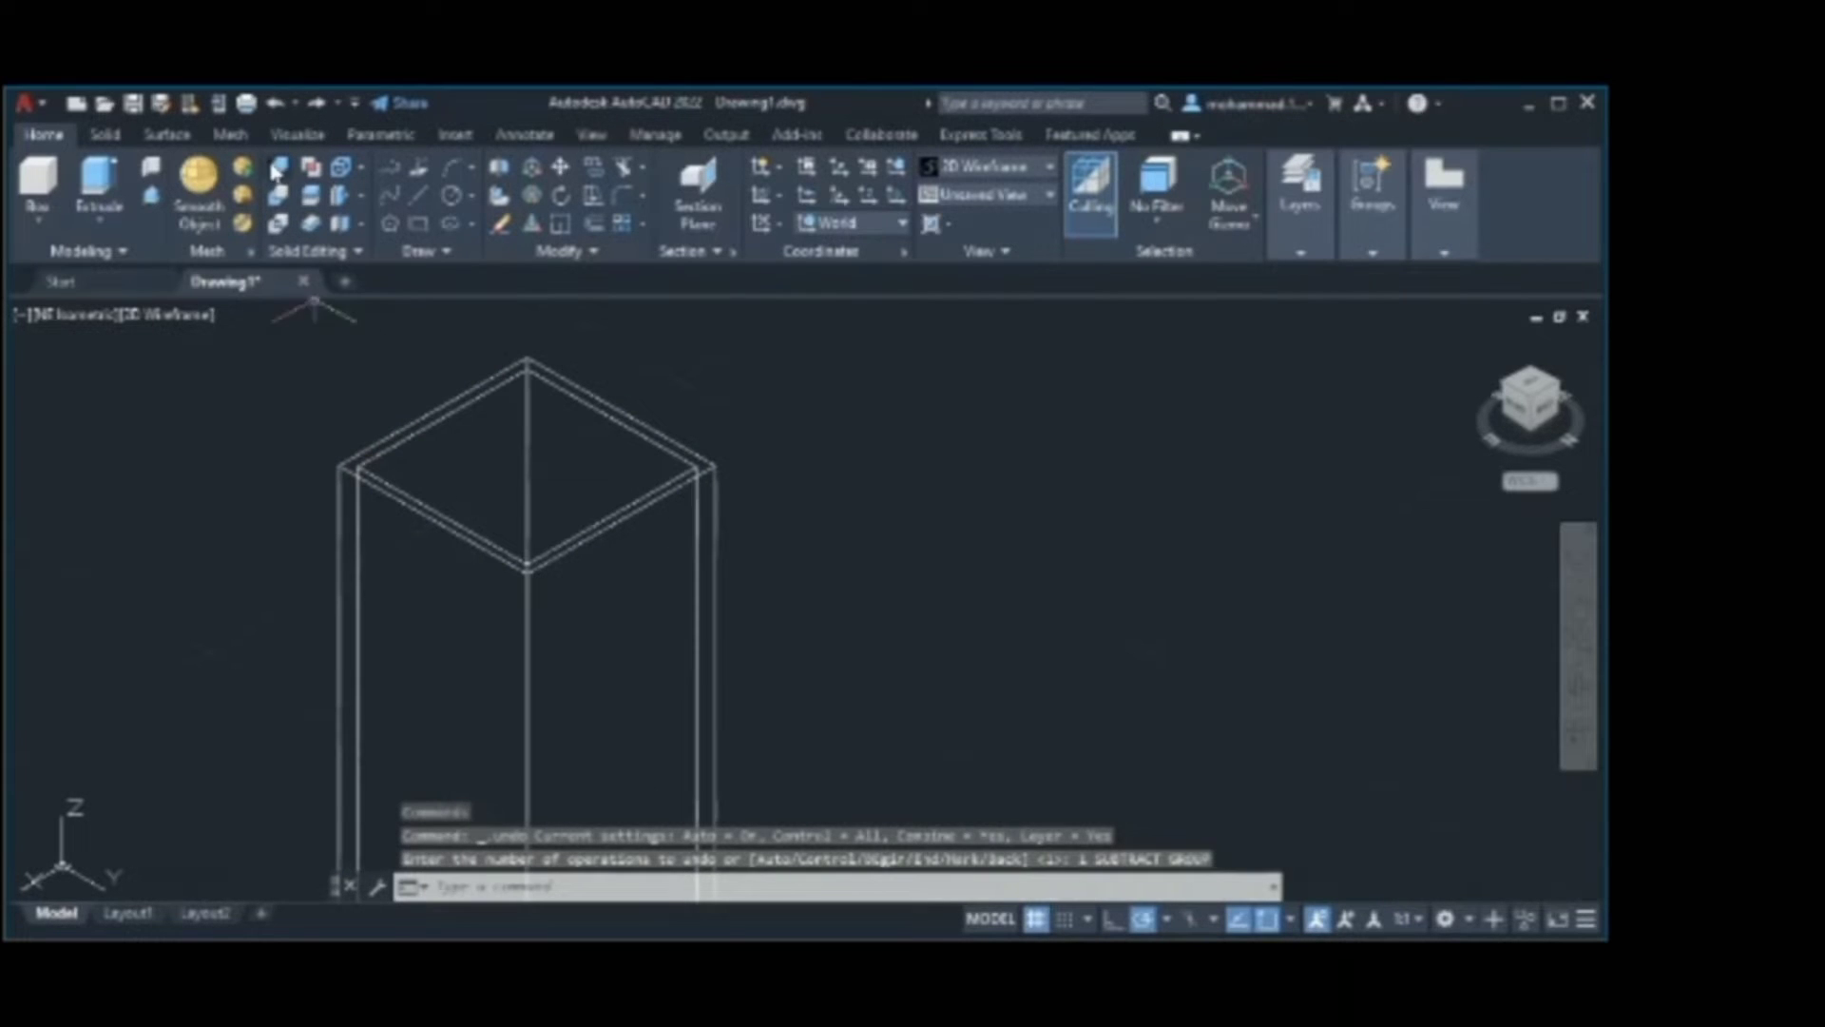
# - Subtract the inner block from the outer block and show the solids in the Realistic visual style
pyautogui.click(278, 196)
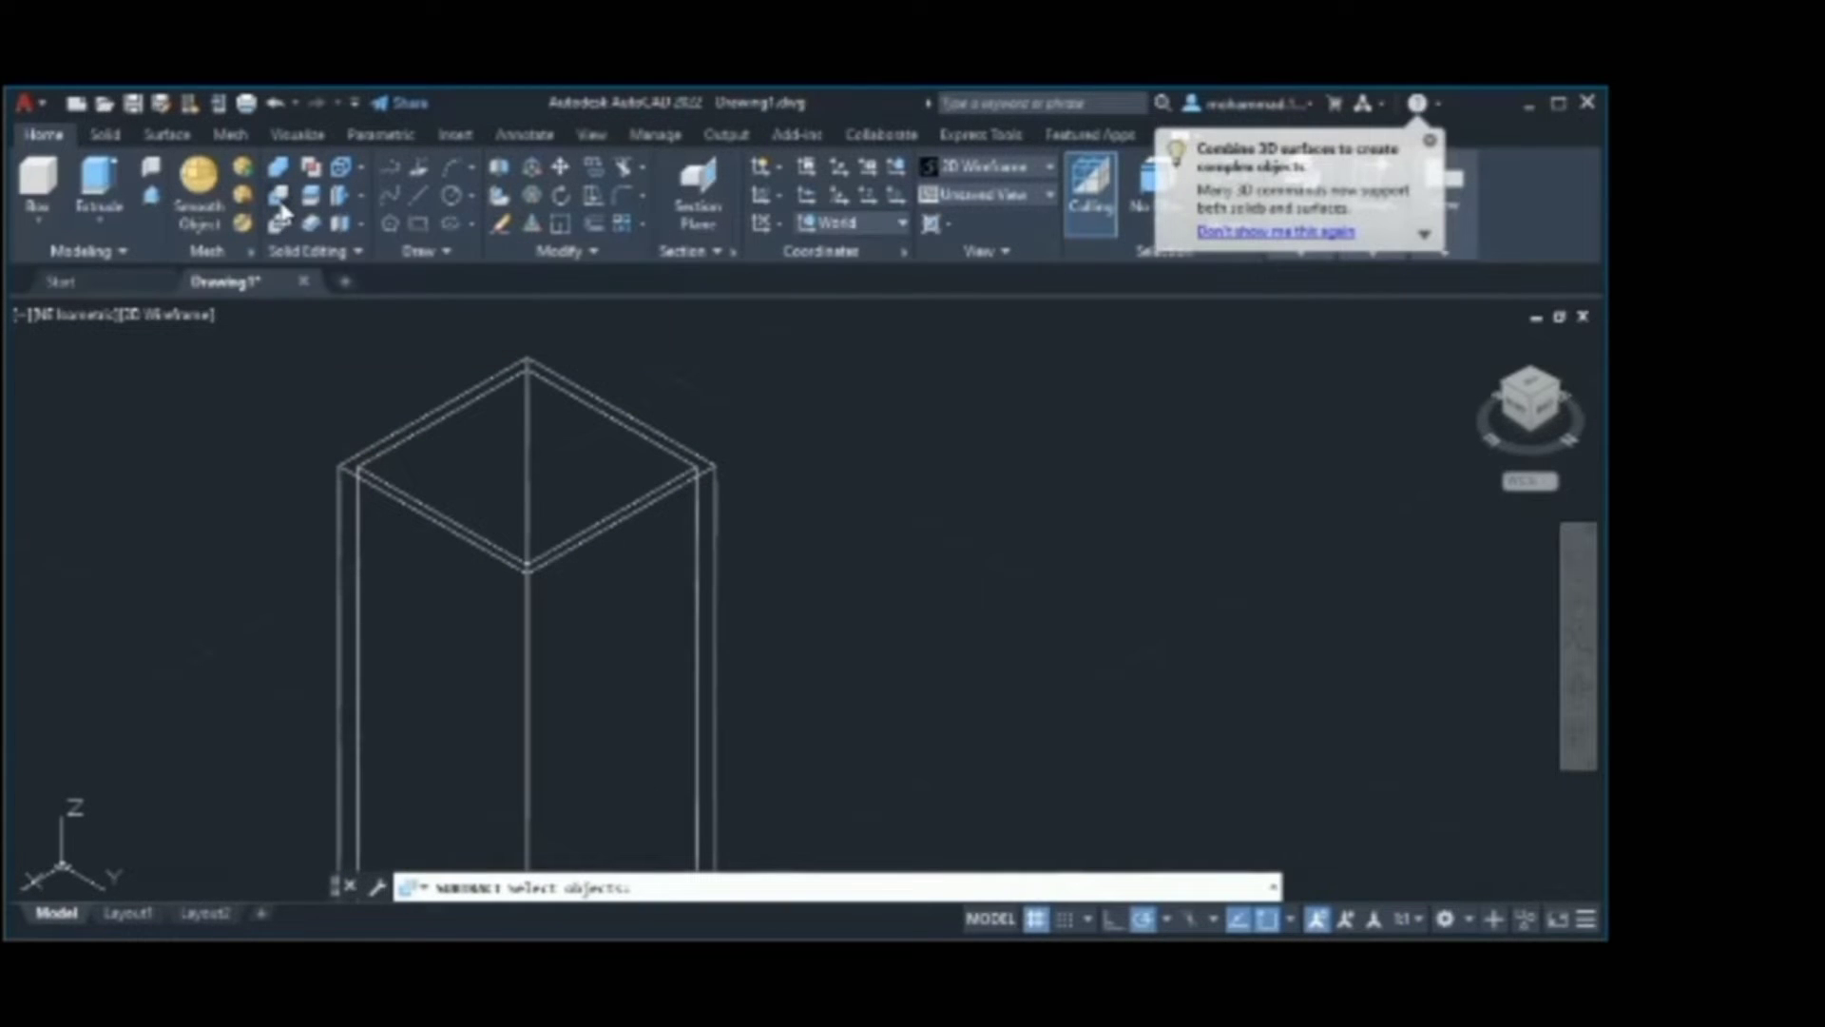
pyautogui.click(395, 431)
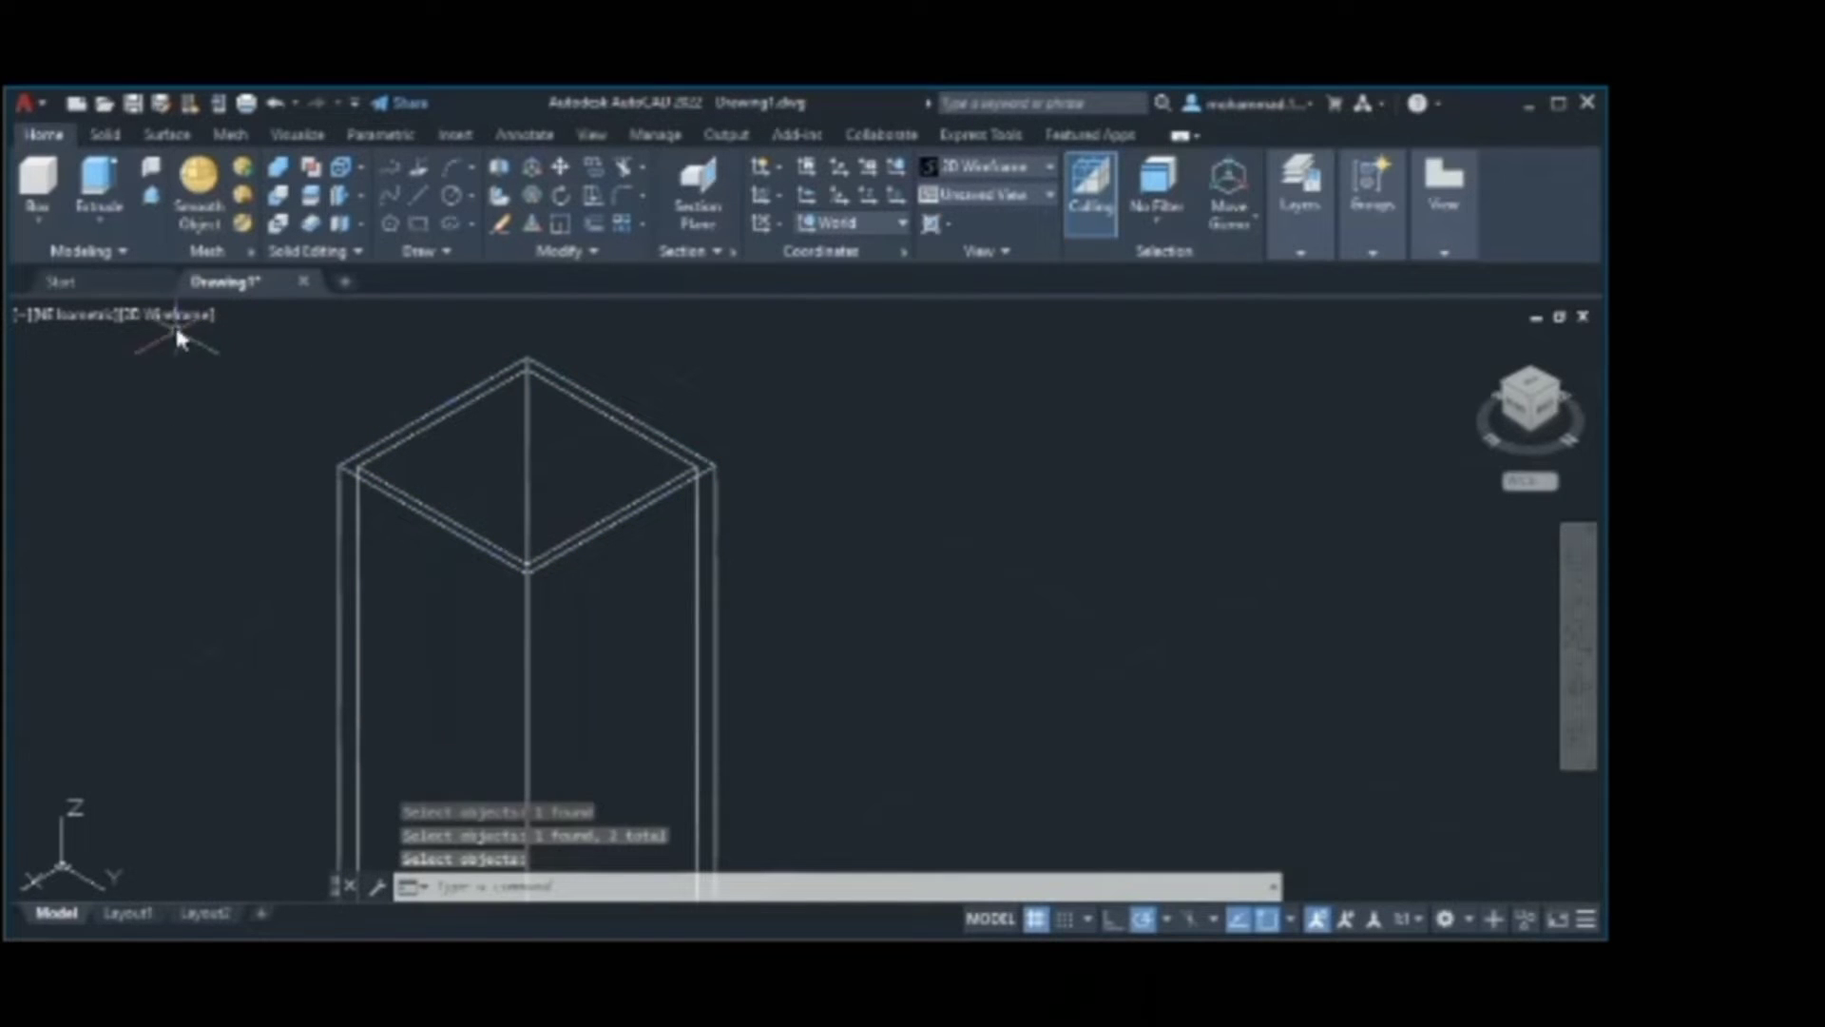
pyautogui.click(177, 317)
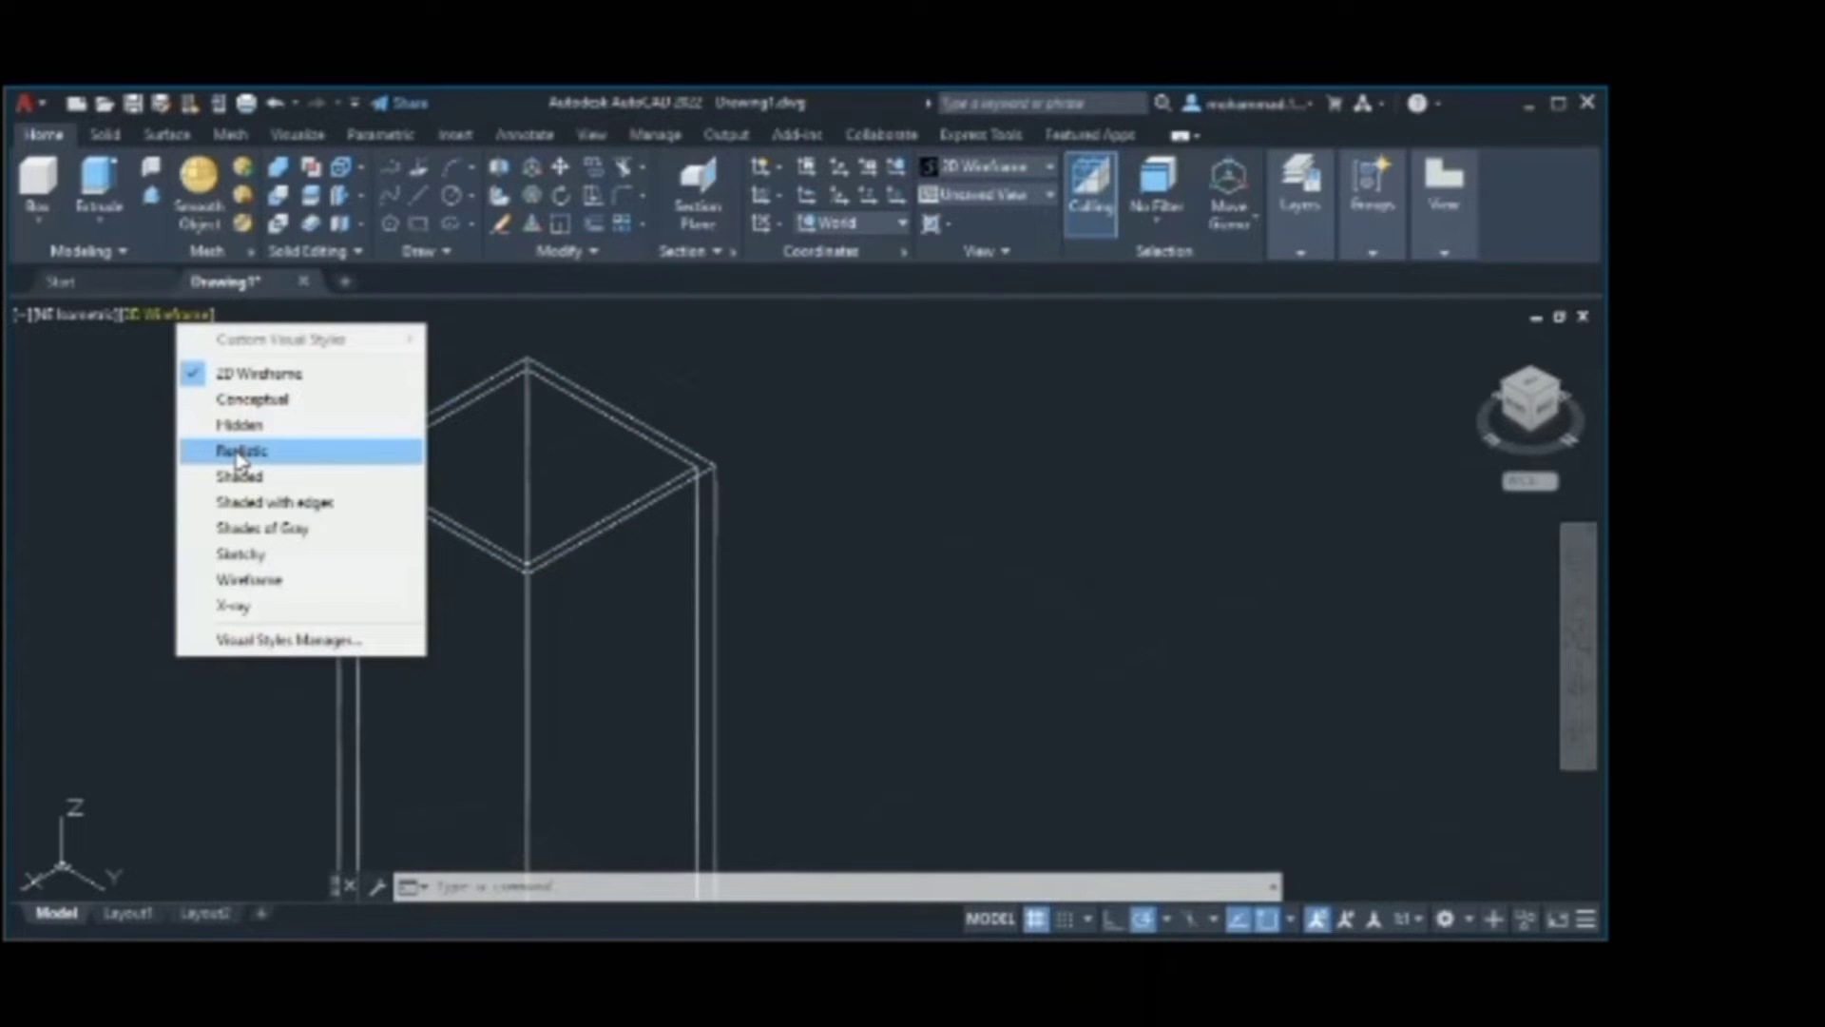
pyautogui.click(240, 452)
# - Show the tube in the Top view with north up and return to the 2D Wireframe visual style
pyautogui.click(1527, 385)
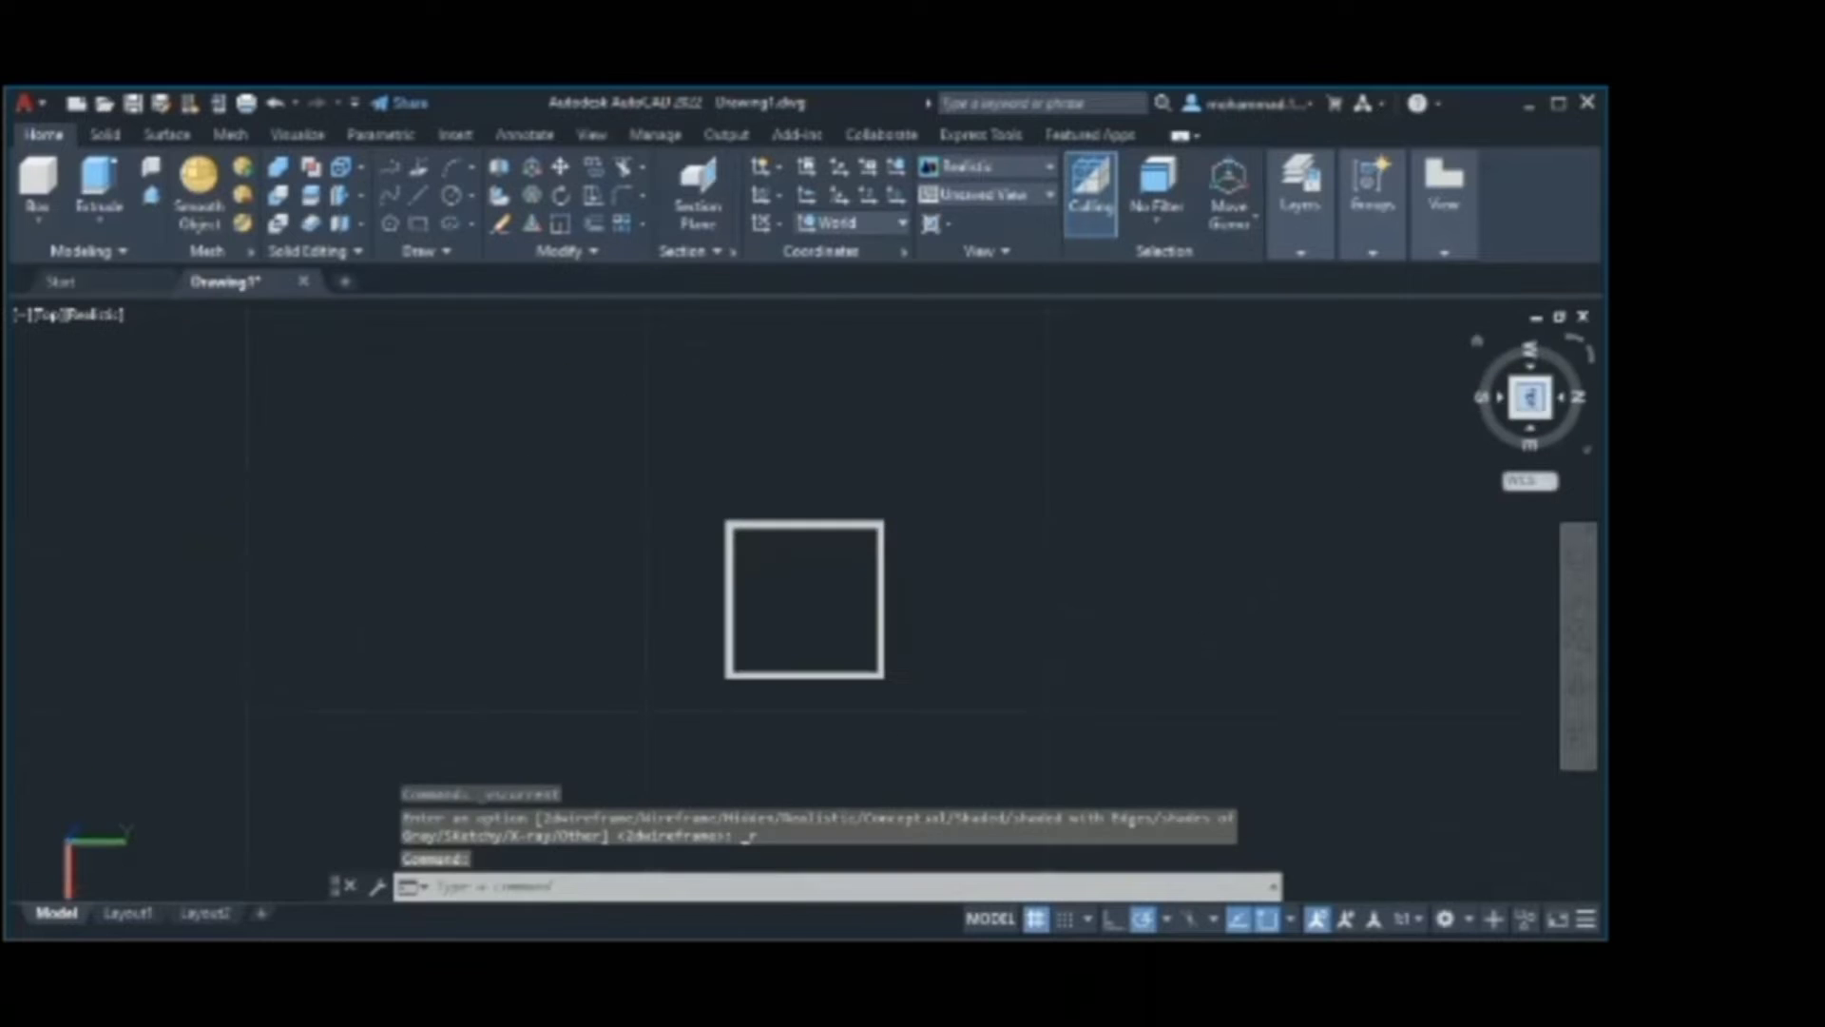
pyautogui.click(1575, 338)
pyautogui.scroll(3, 805, 663)
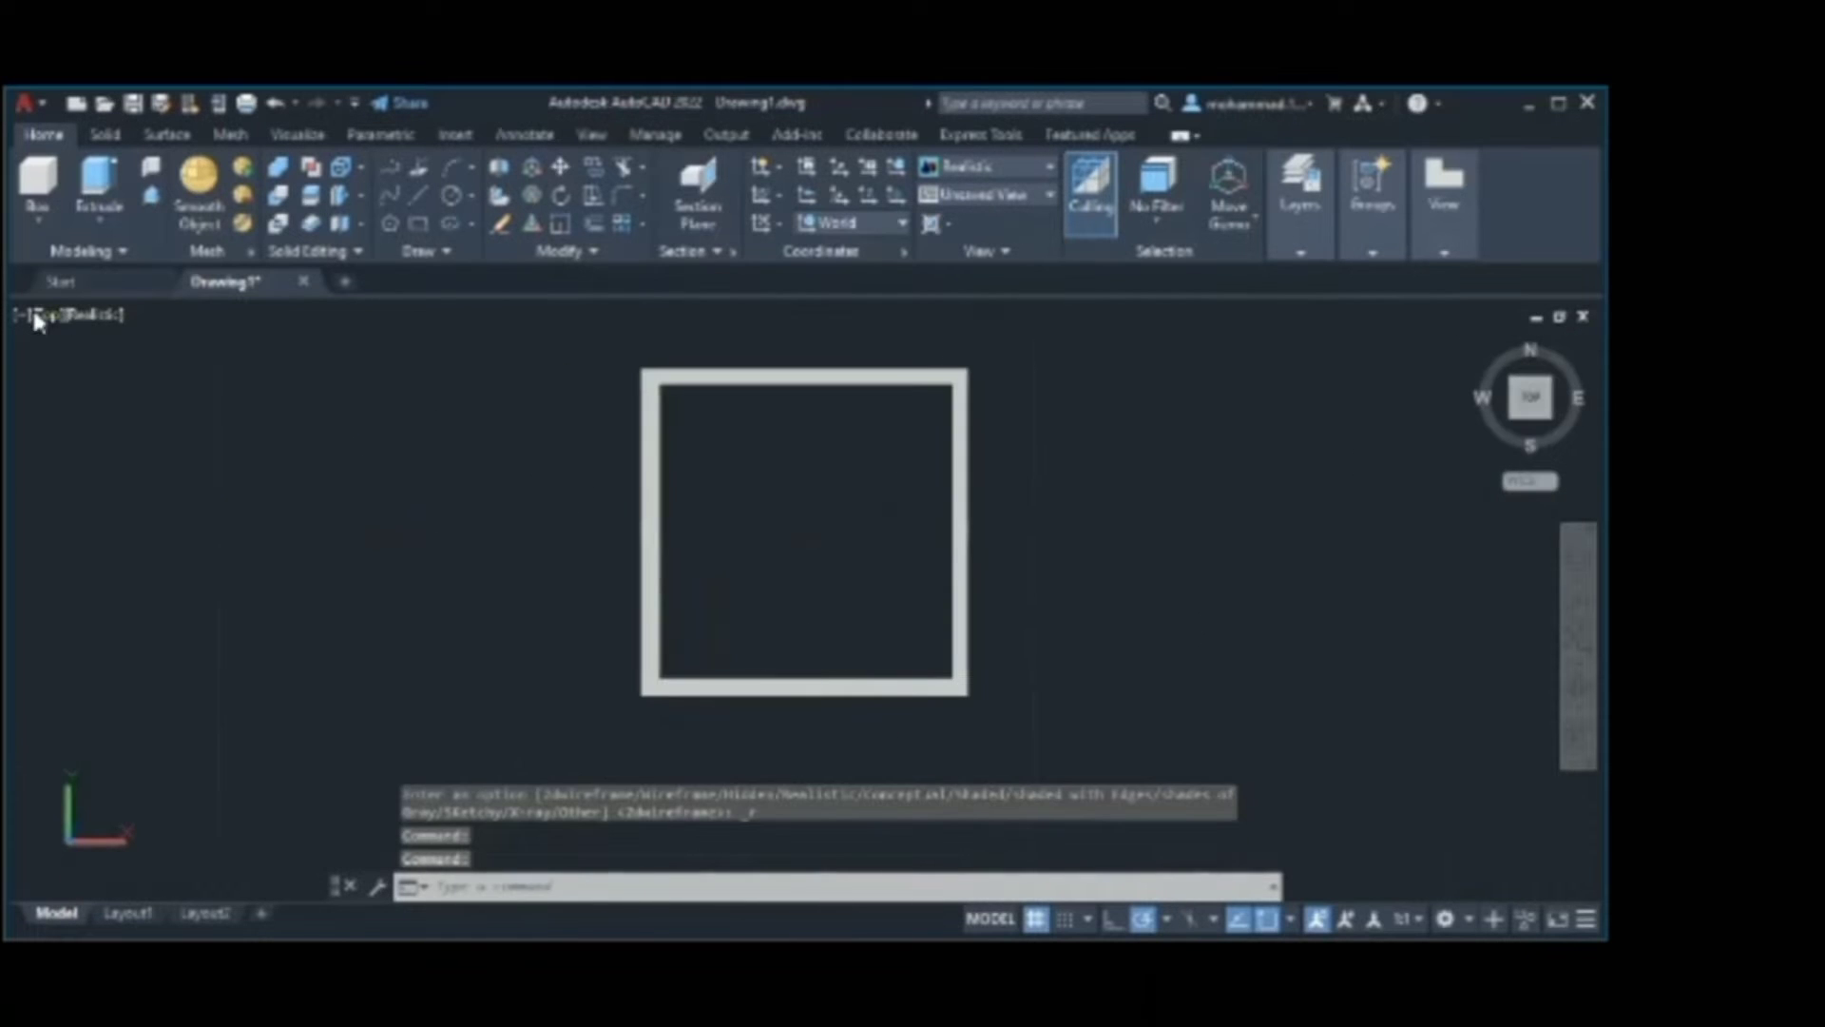
pyautogui.click(105, 314)
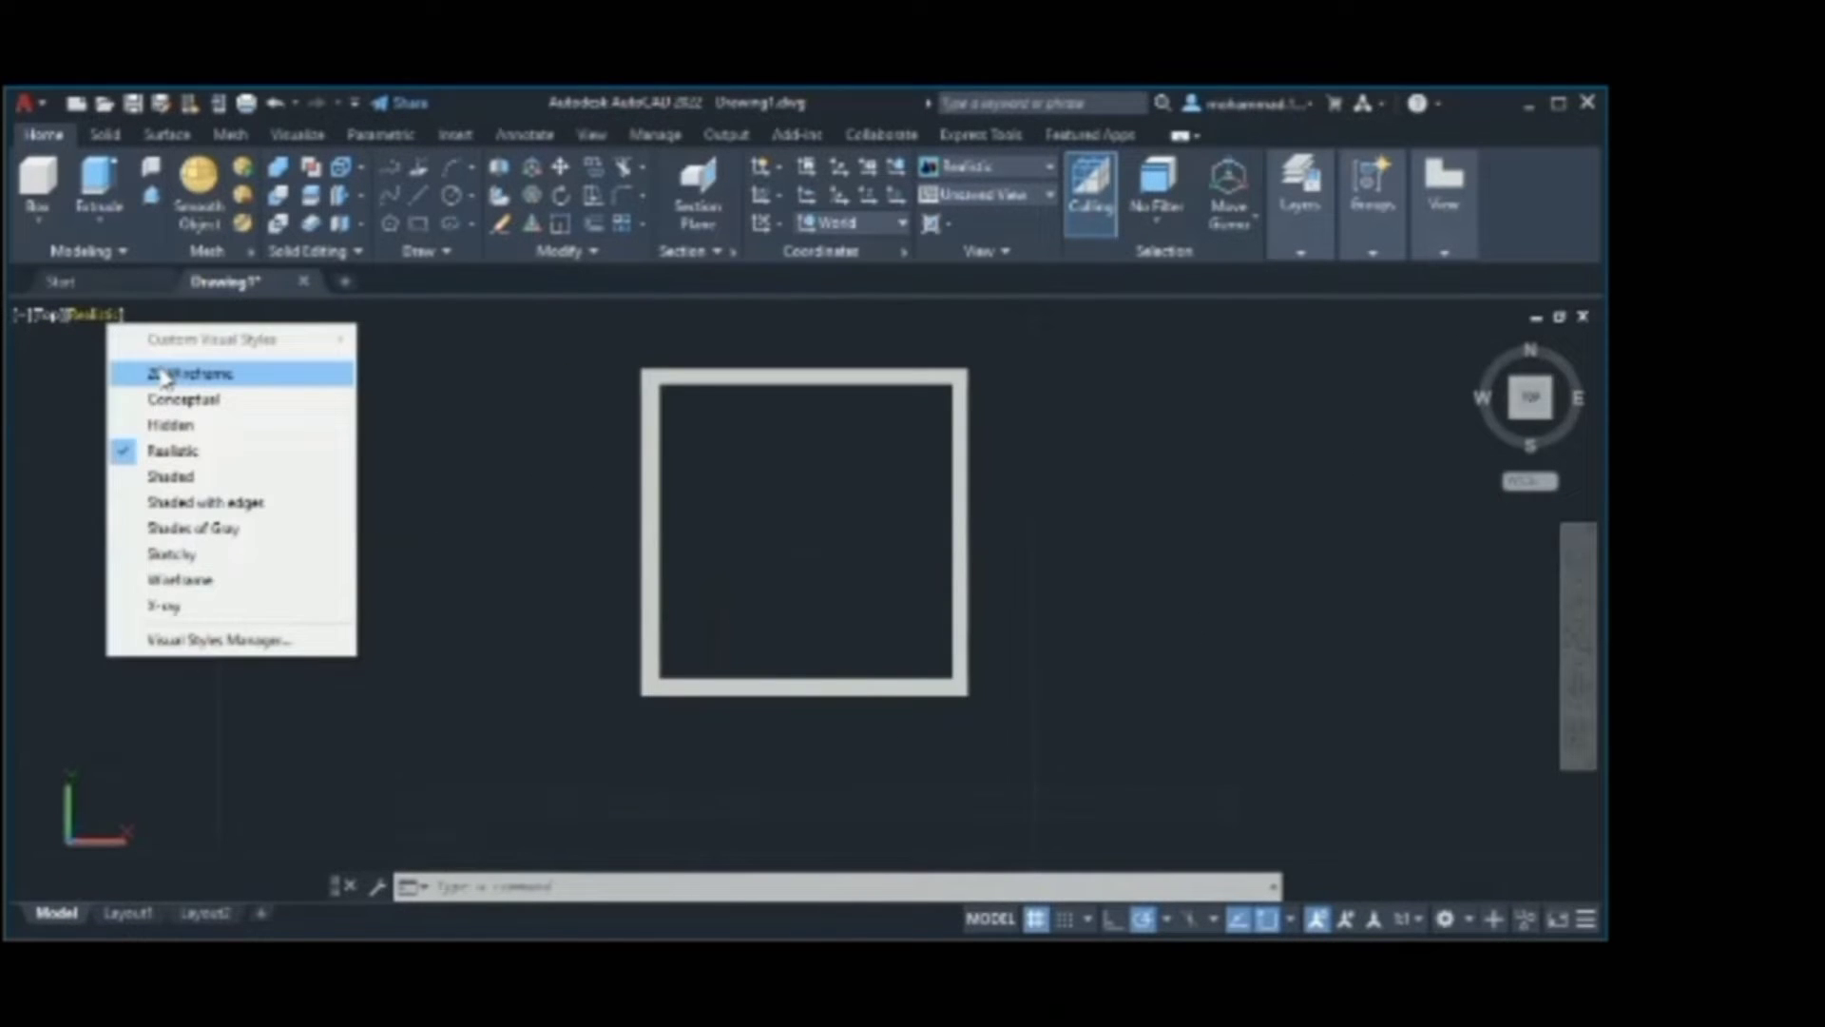
pyautogui.click(164, 375)
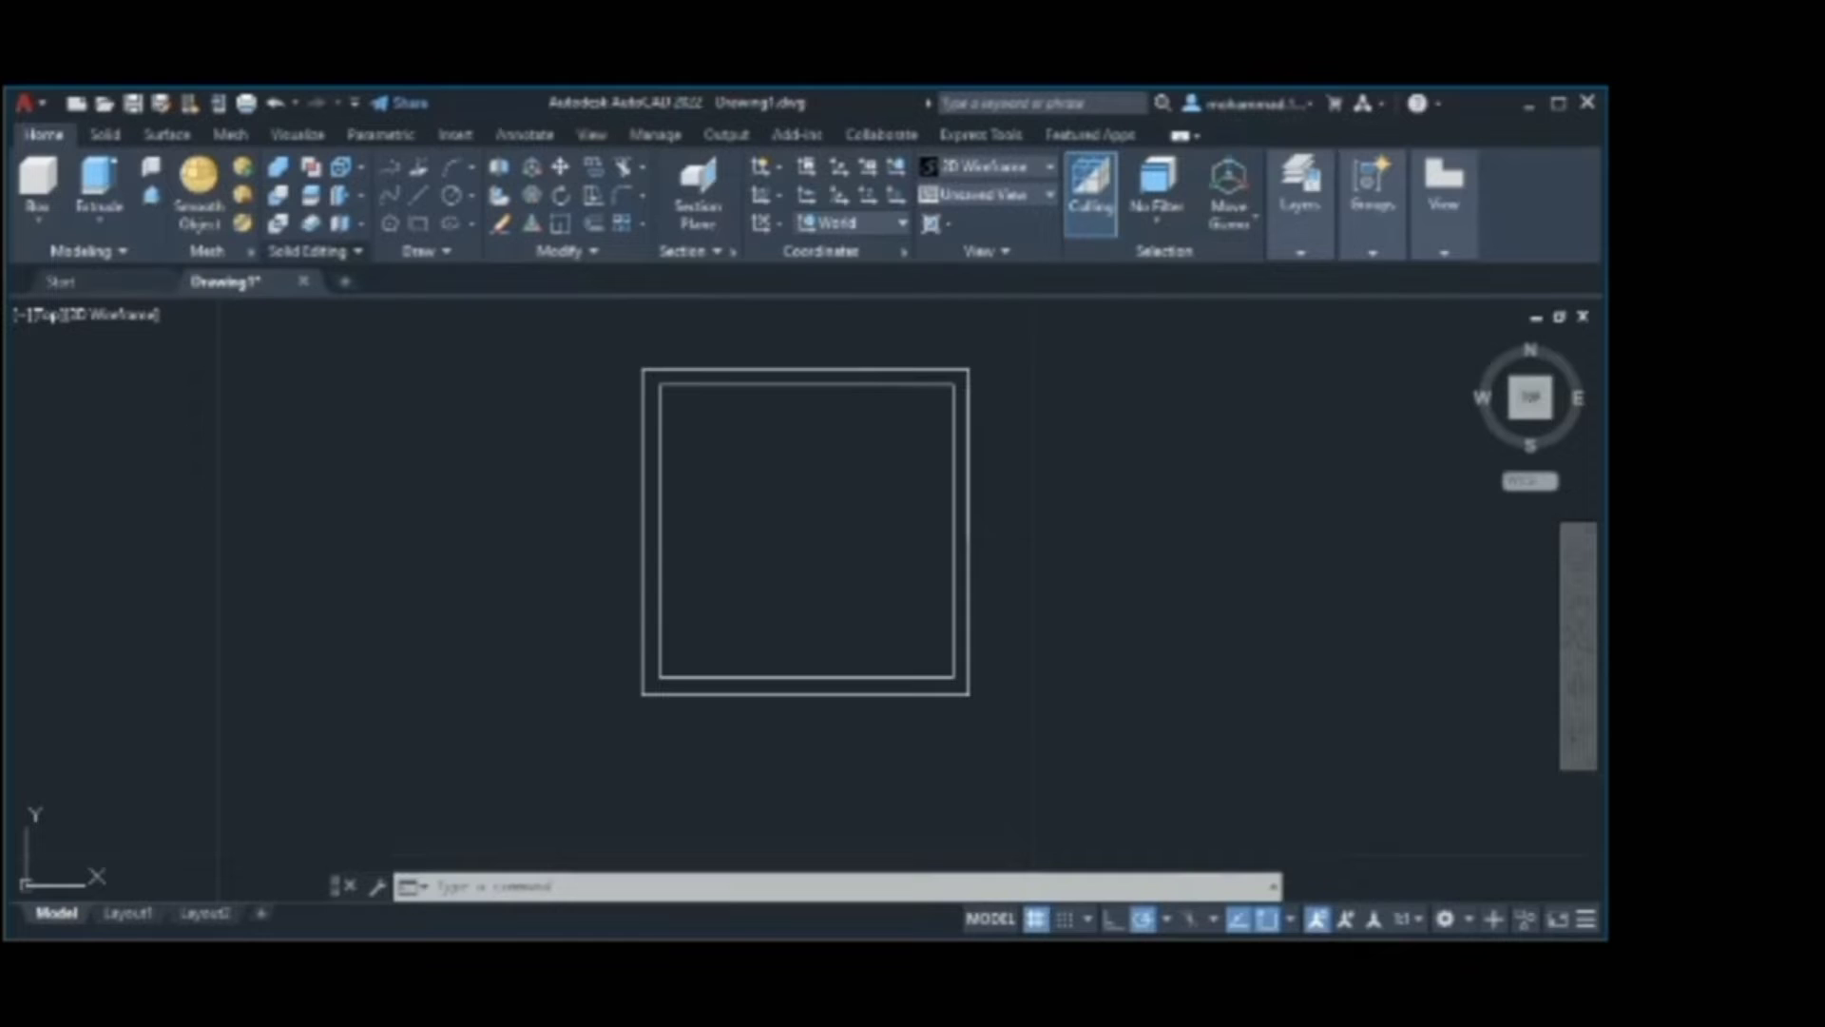
# - Slice the square tube diagonally between its upper-right and lower-left corners, keeping the lower-right L-shaped half
pyautogui.click(311, 196)
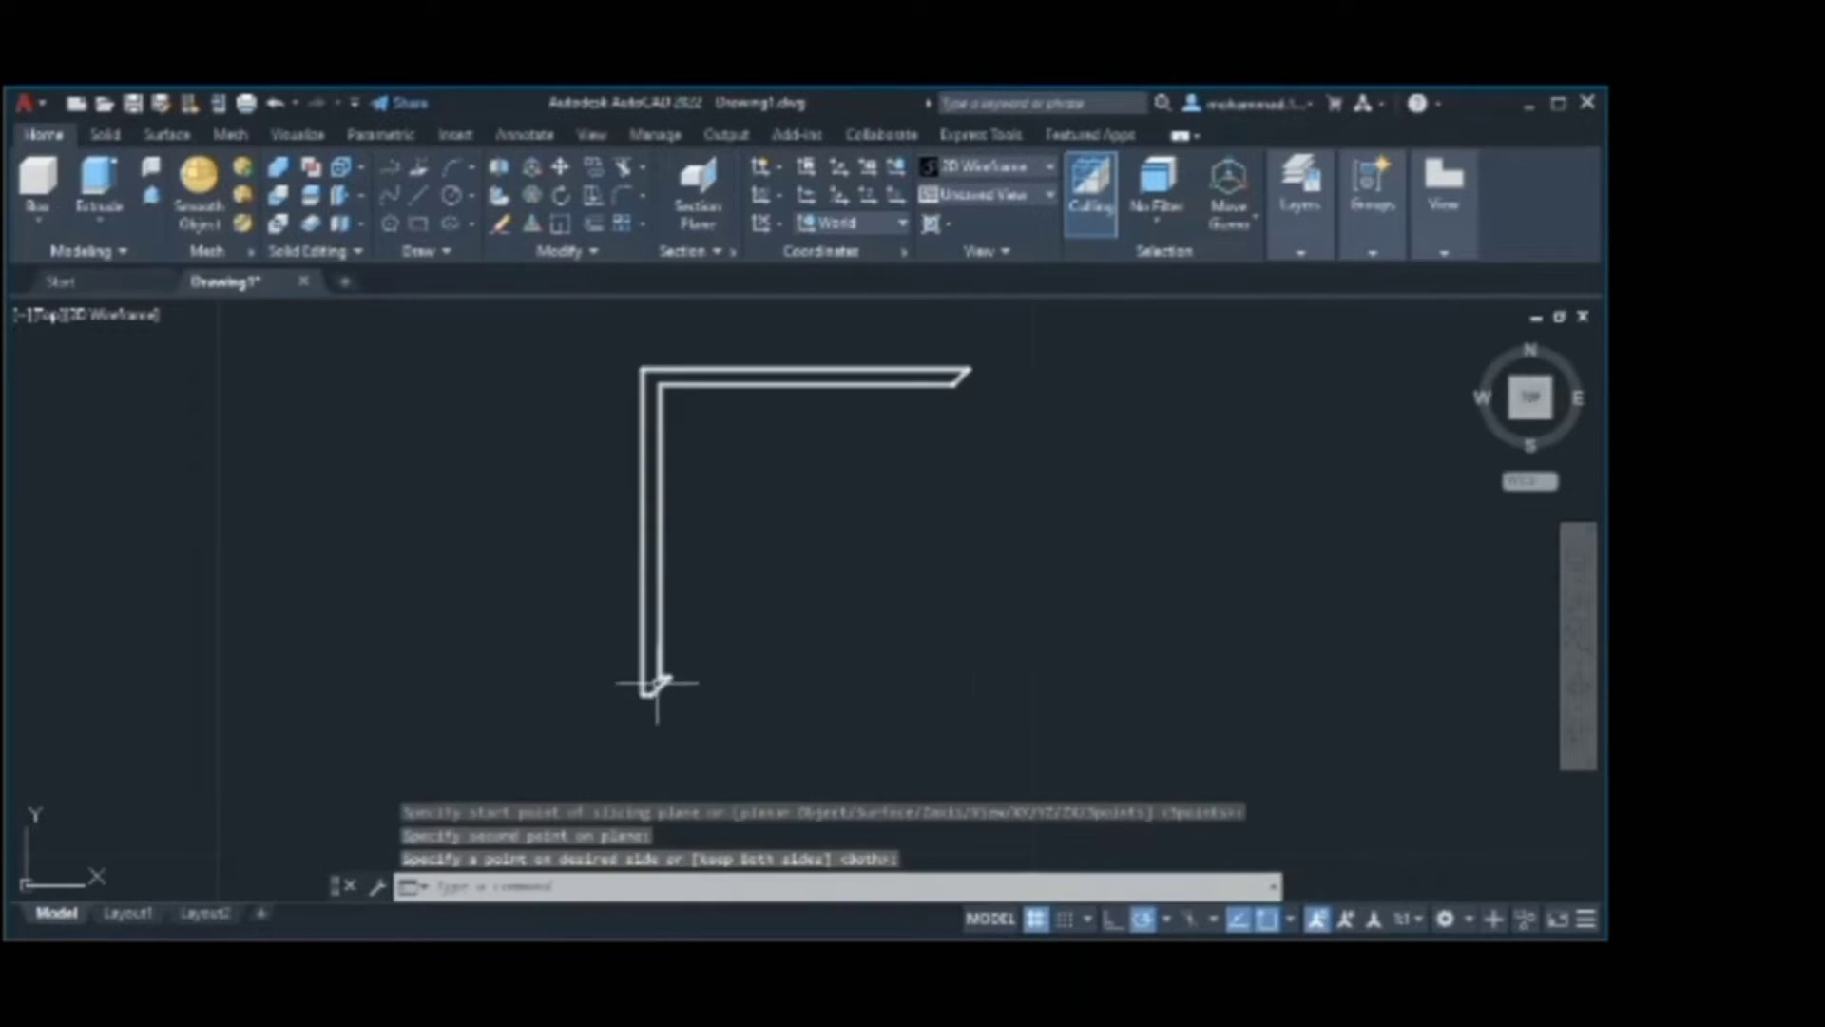
pyautogui.press('Return')
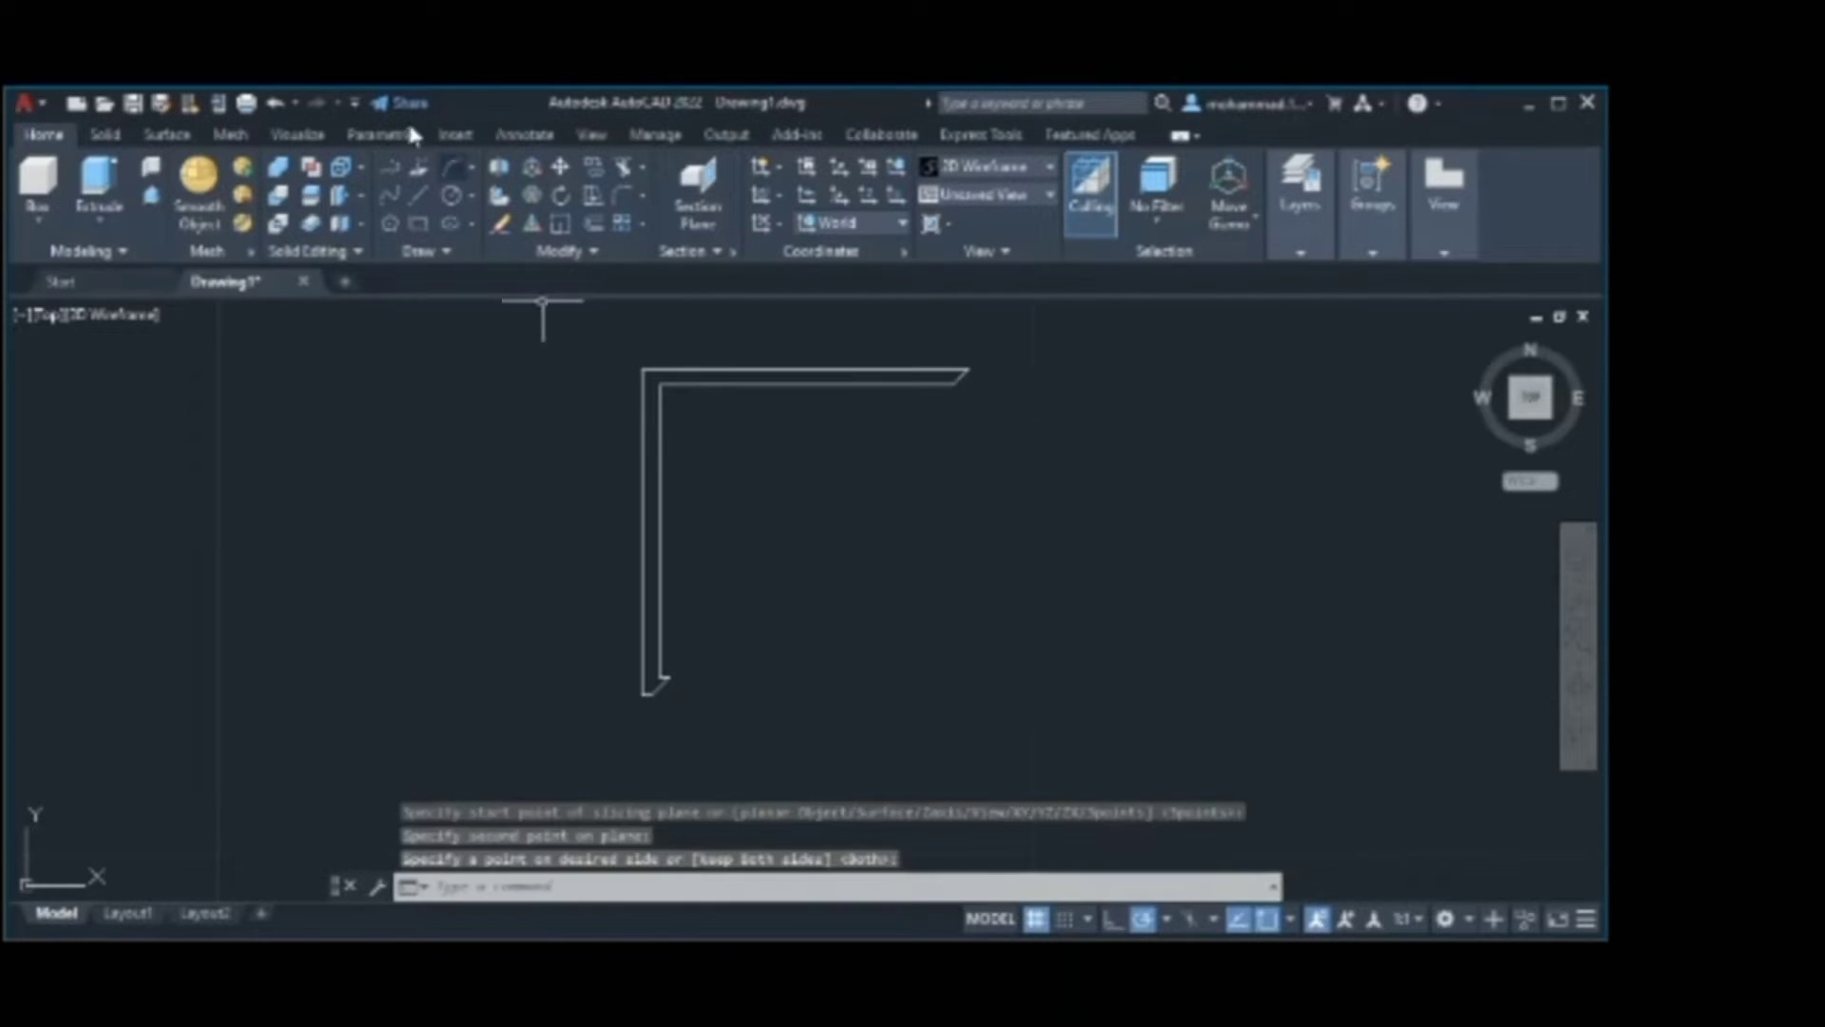
pyautogui.click(285, 103)
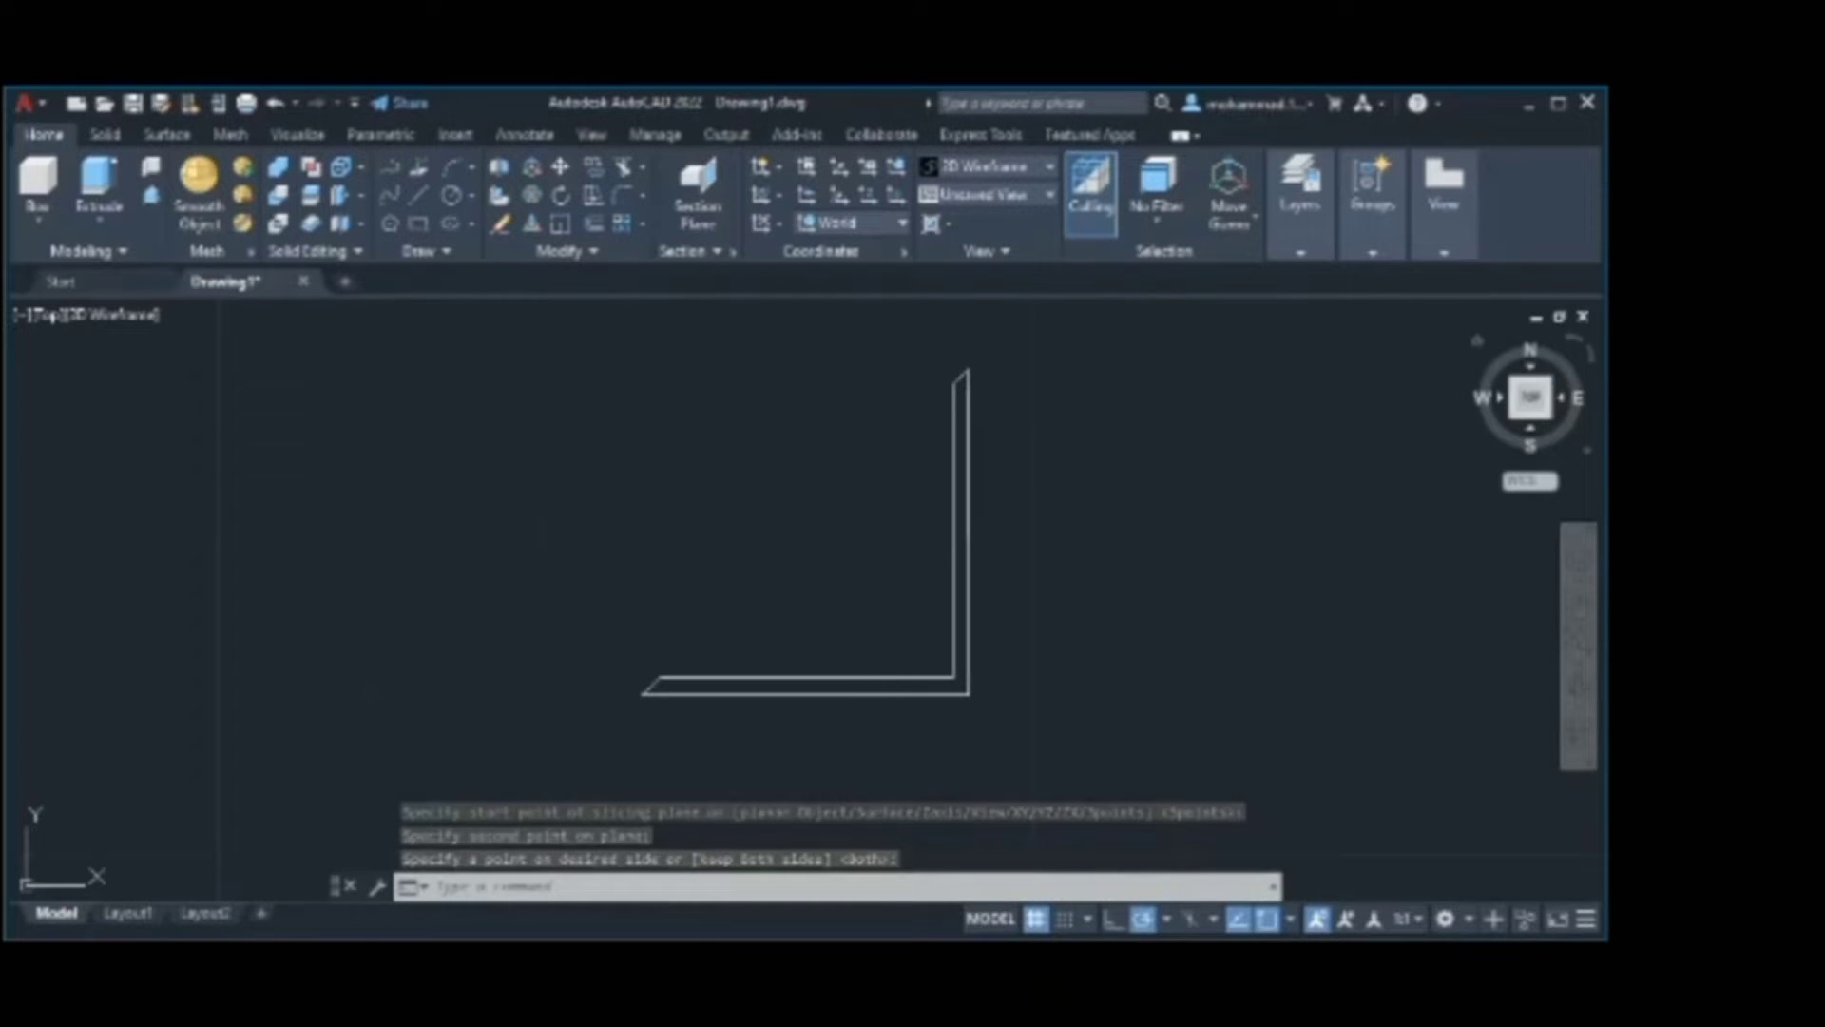
# - Try to rotate the L-shaped half of the tube with 3DROTATE in the NE Isometric view
pyautogui.click(1551, 378)
pyautogui.scroll(-2, 720, 576)
pyautogui.scroll(2, 725, 583)
pyautogui.write('rot')
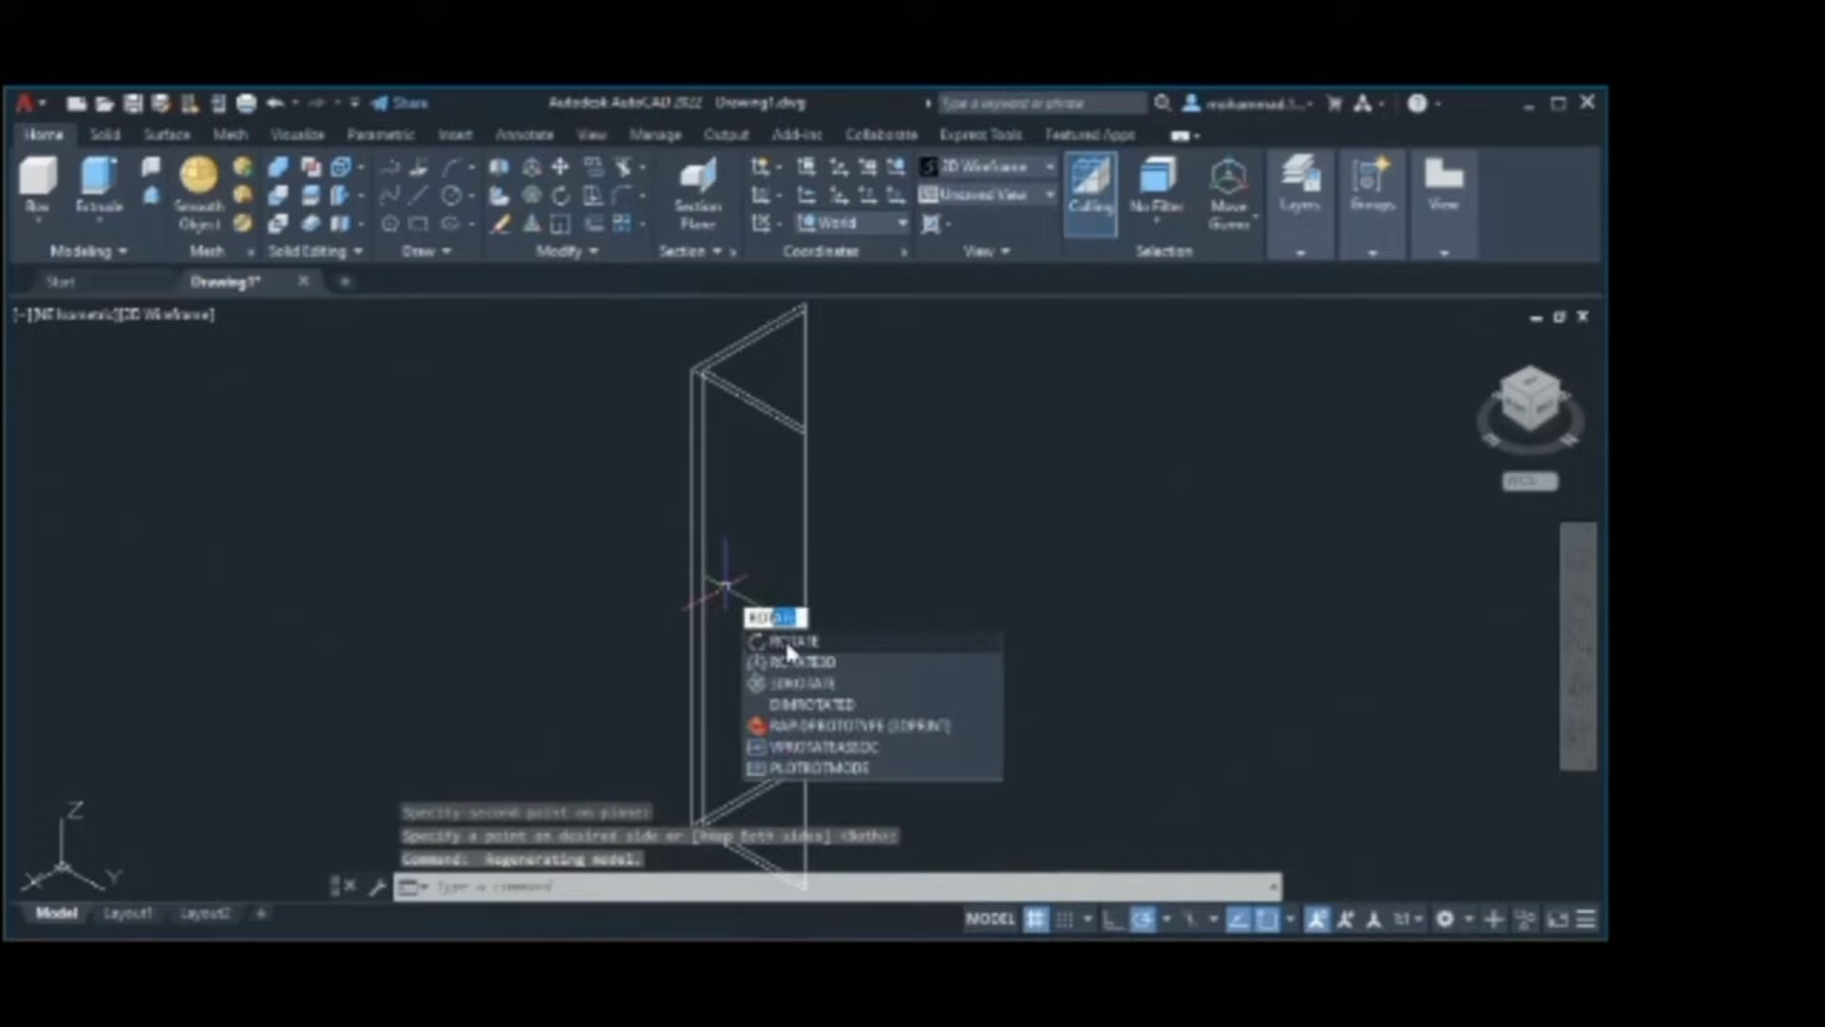
pyautogui.press('Down')
pyautogui.press('Down')
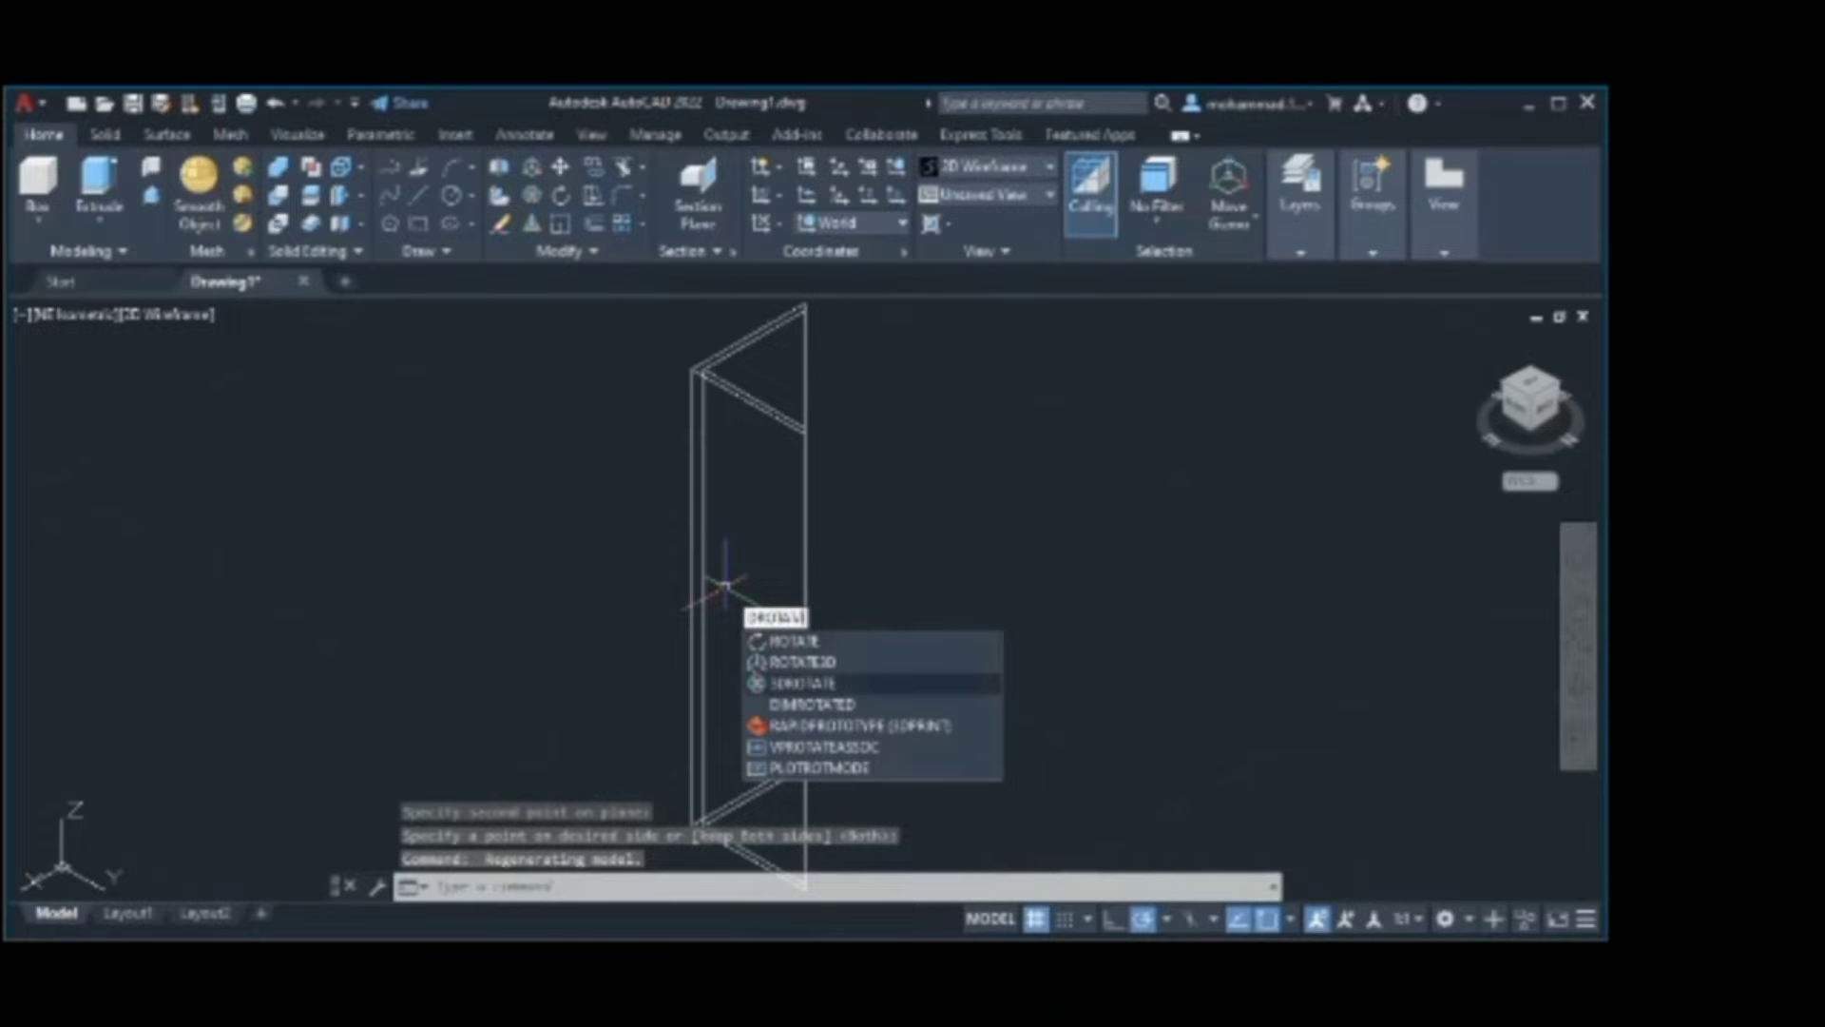
pyautogui.press('Return')
pyautogui.click(729, 545)
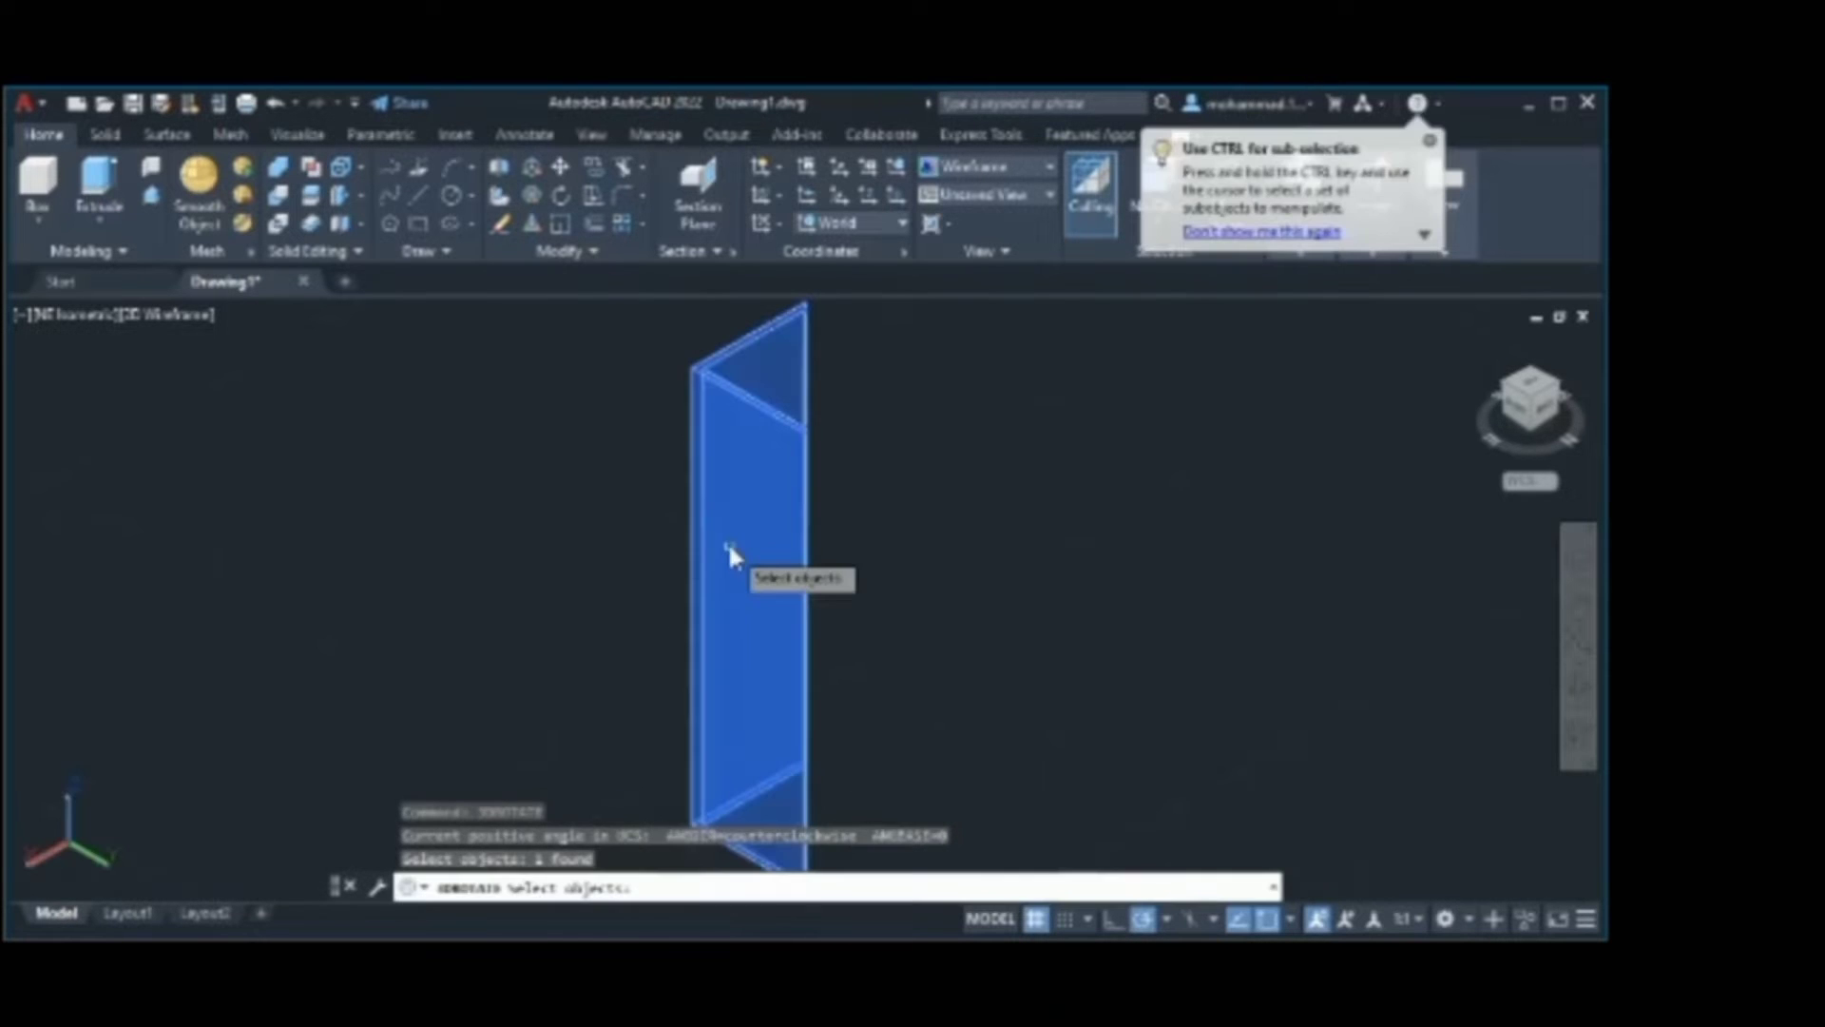
pyautogui.write('re')
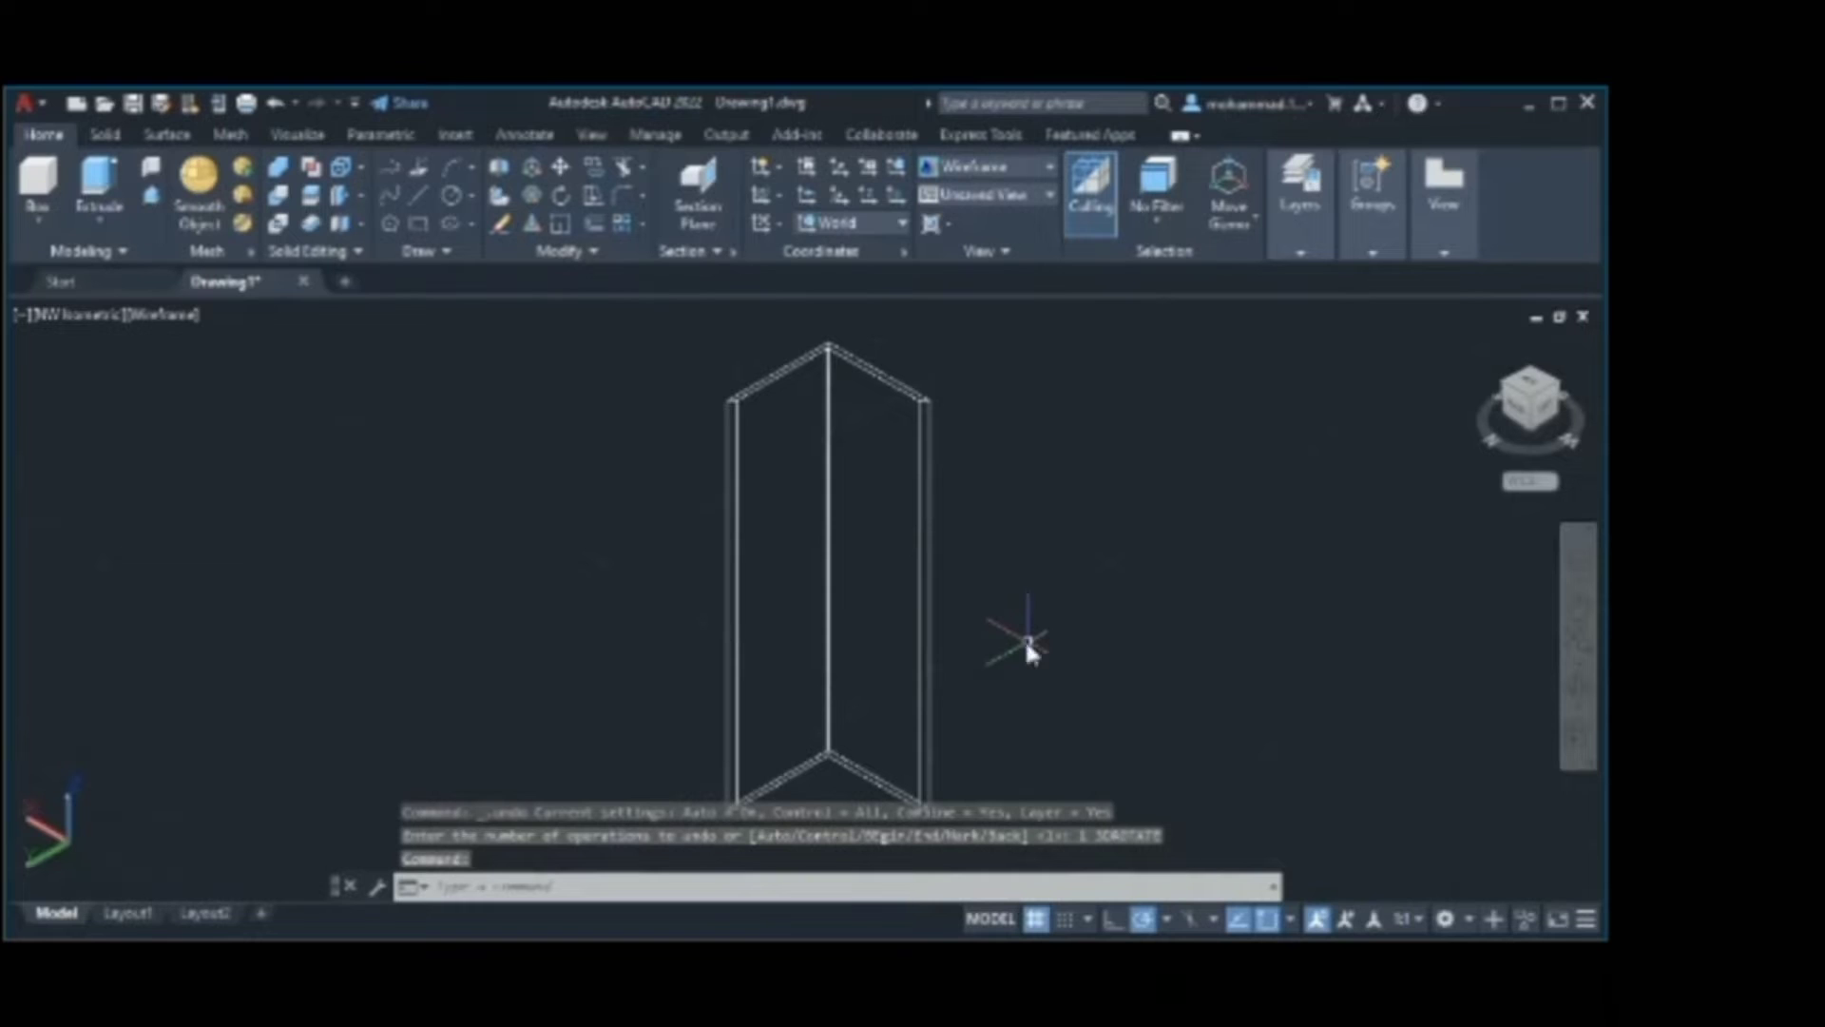
# - Lay the L-shaped piece horizontally on one flange with 3DROTATE and turn it a quarter turn about the vertical axis
pyautogui.write('rot')
pyautogui.click(1084, 736)
pyautogui.press('Return')
pyautogui.click(825, 565)
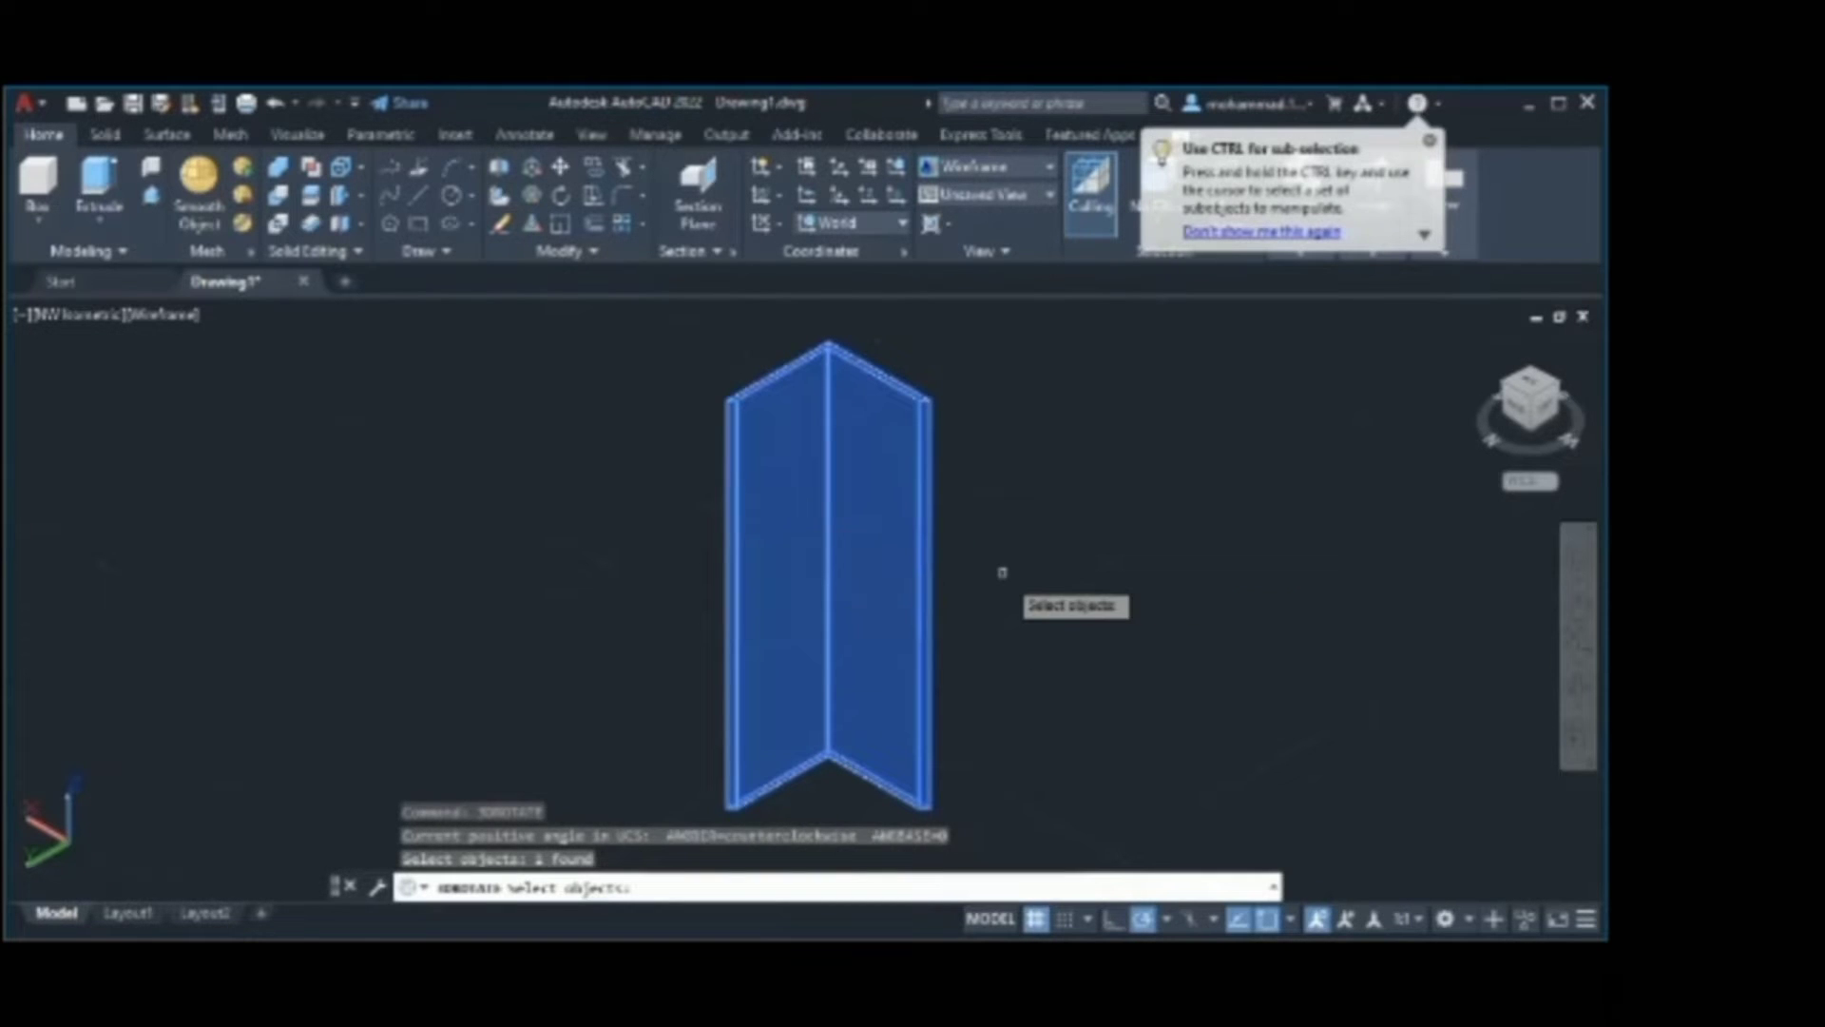
pyautogui.press('Return')
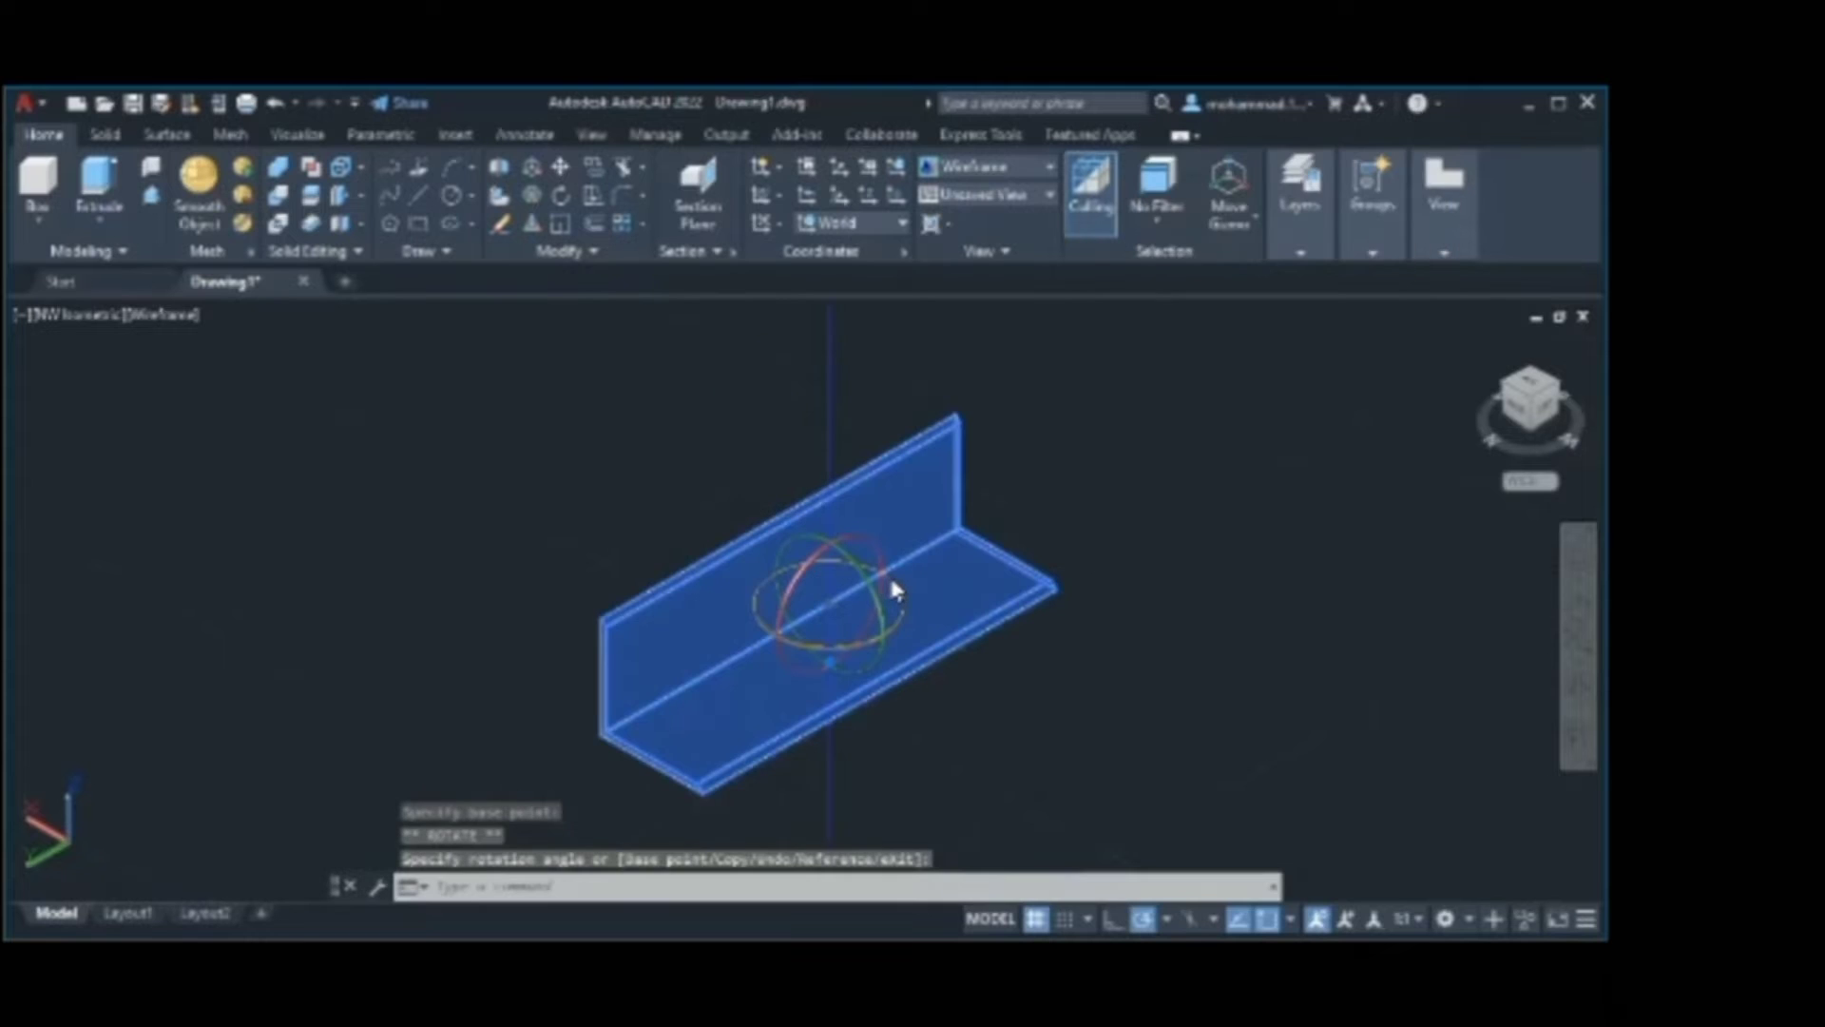
pyautogui.click(888, 573)
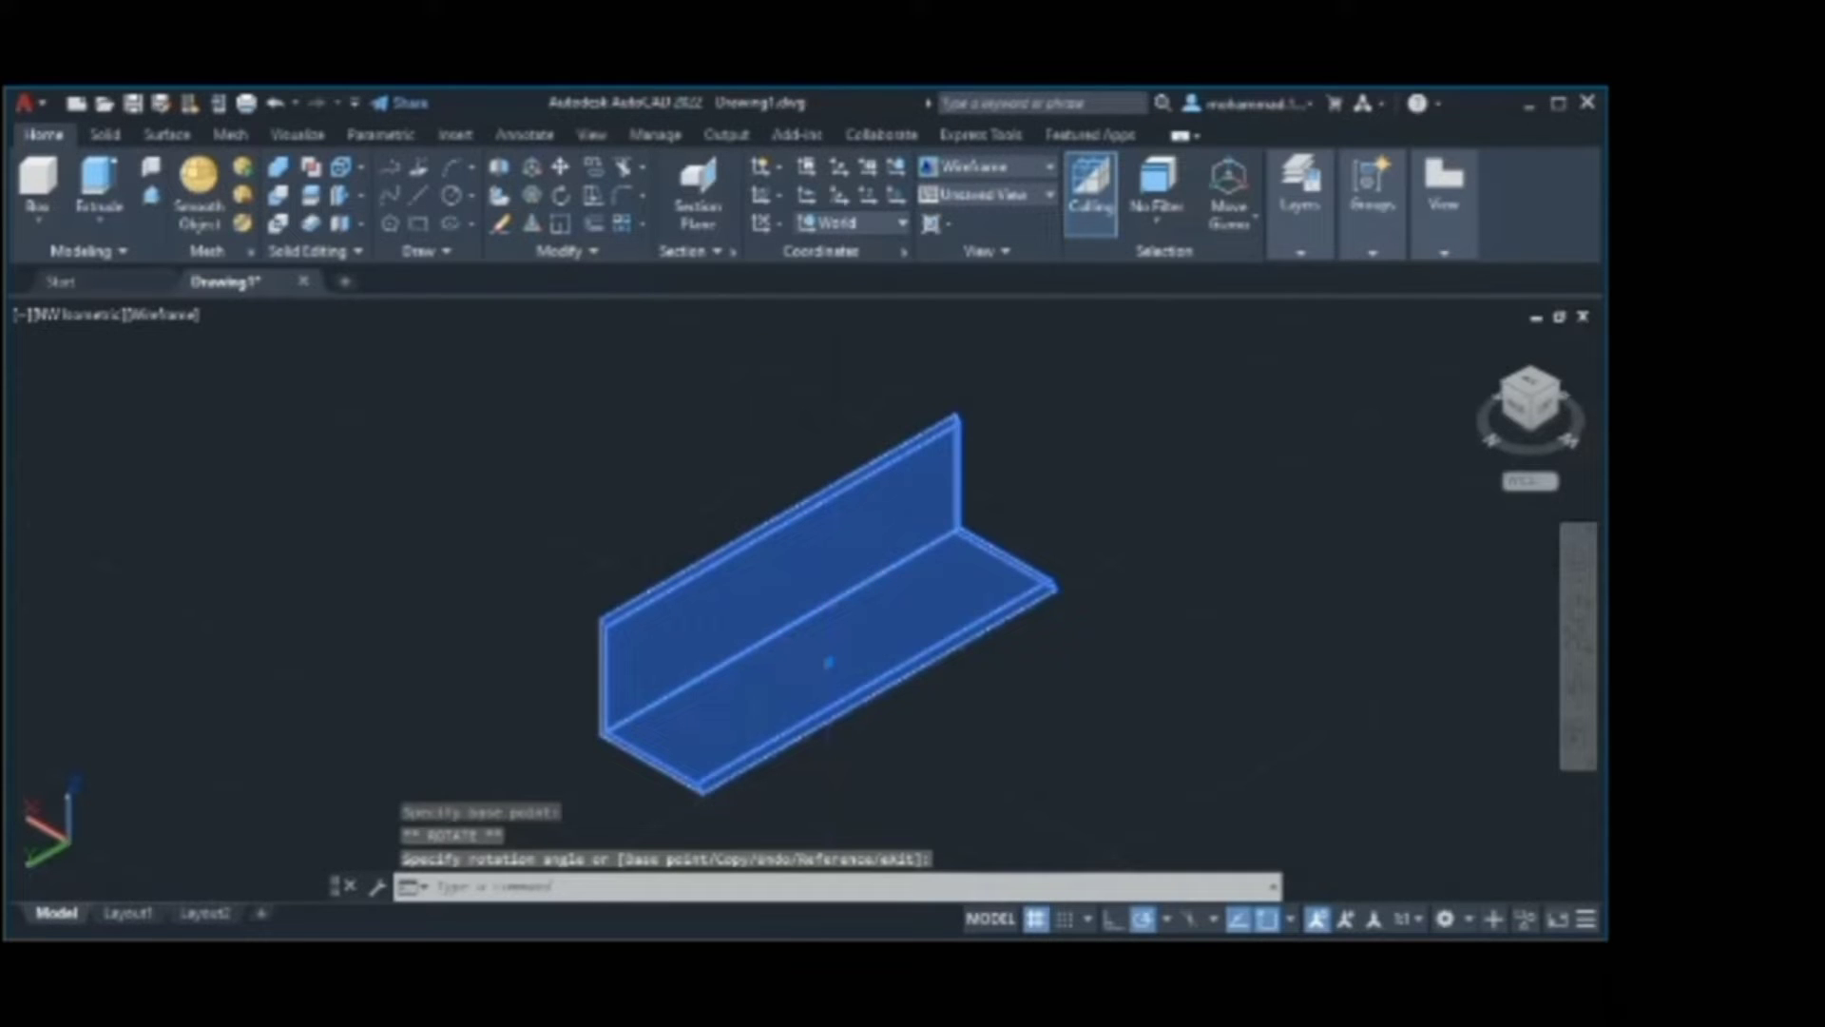
pyautogui.click(913, 570)
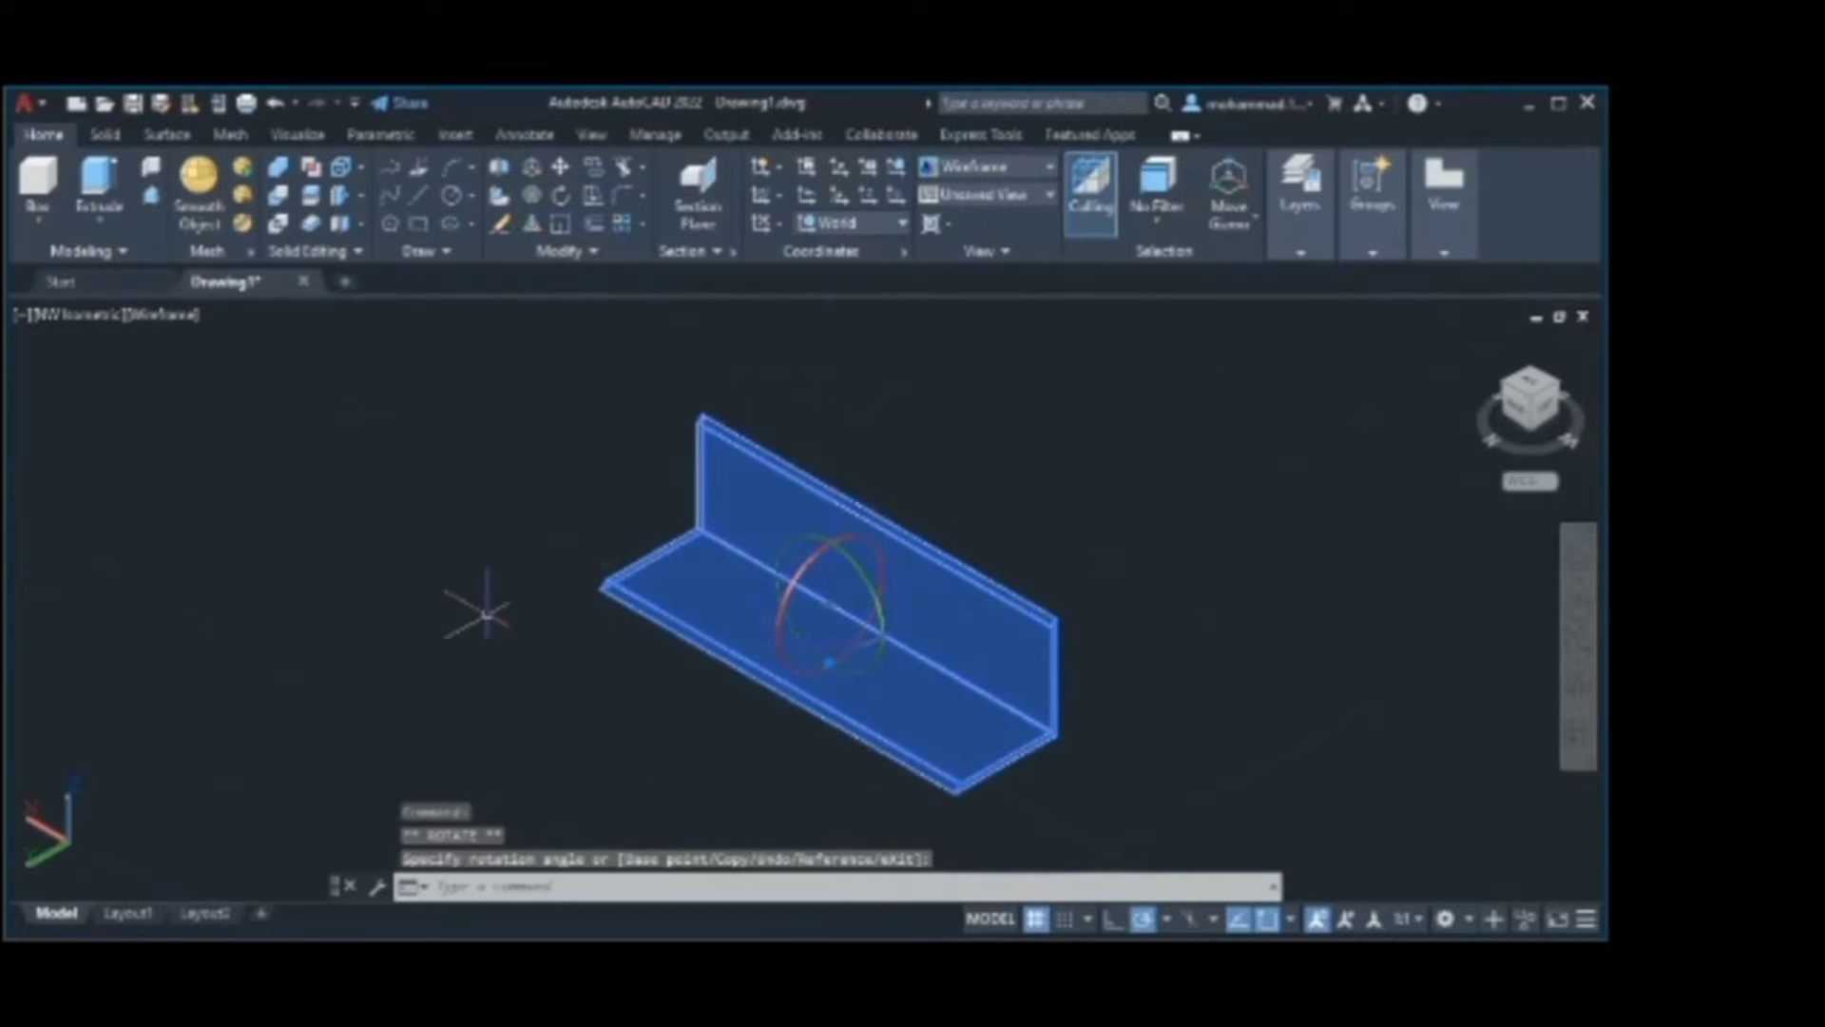
# - Show the horizontal L-shaped piece in the Top view
pyautogui.press('Return')
pyautogui.click(962, 424)
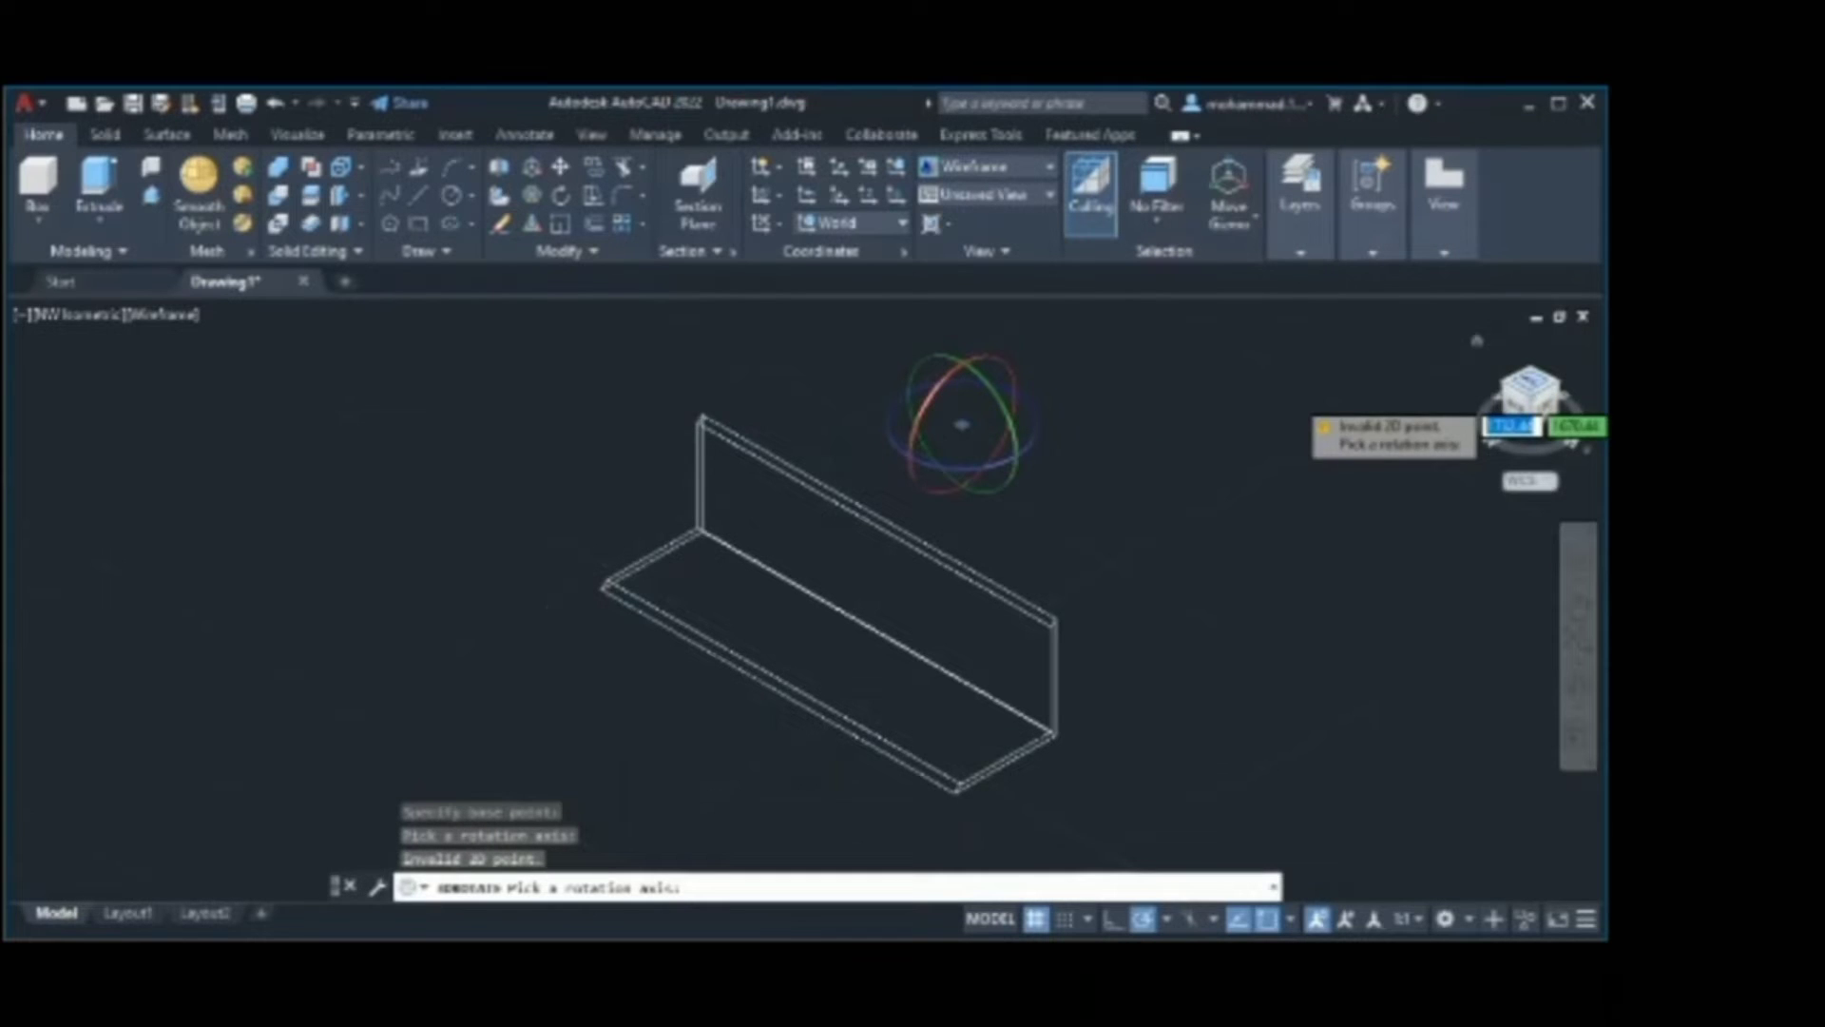
pyautogui.click(1531, 392)
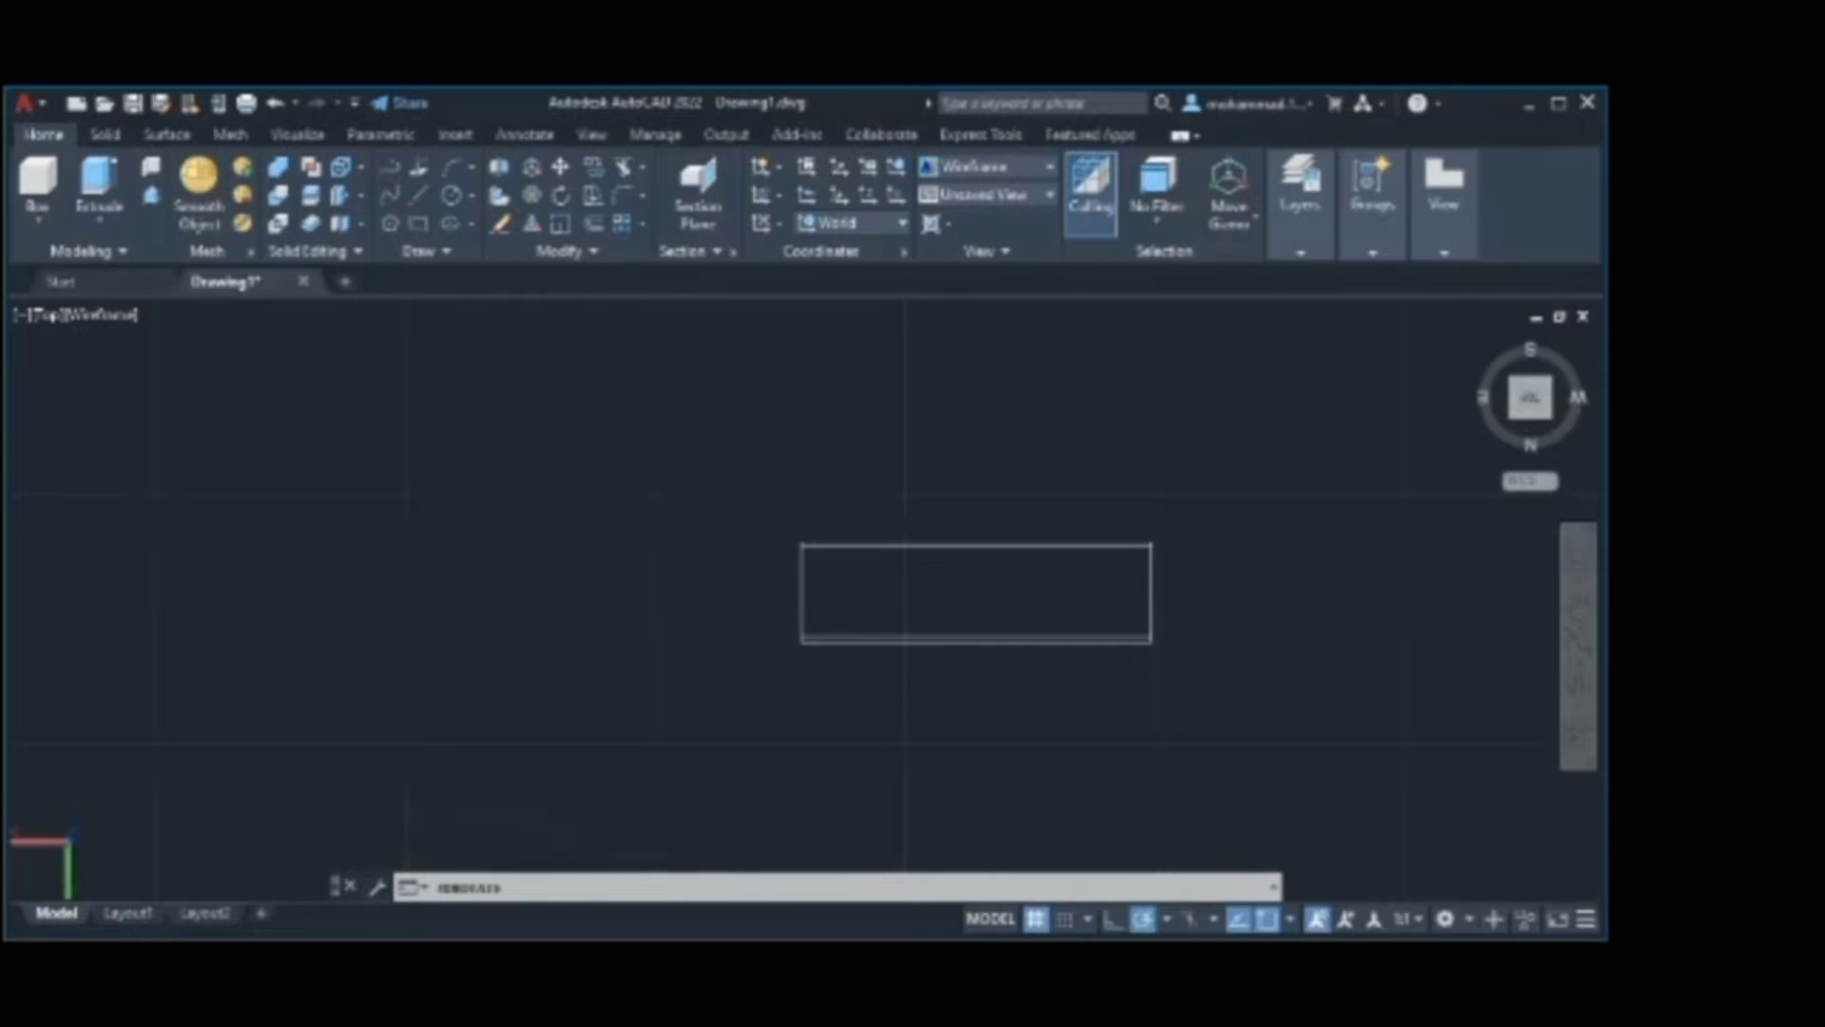
# - Try to draw an angular path beside the L-shaped piece from a 3D polyline and a 20-long polyline segment
pyautogui.press('Return')
pyautogui.click(123, 798)
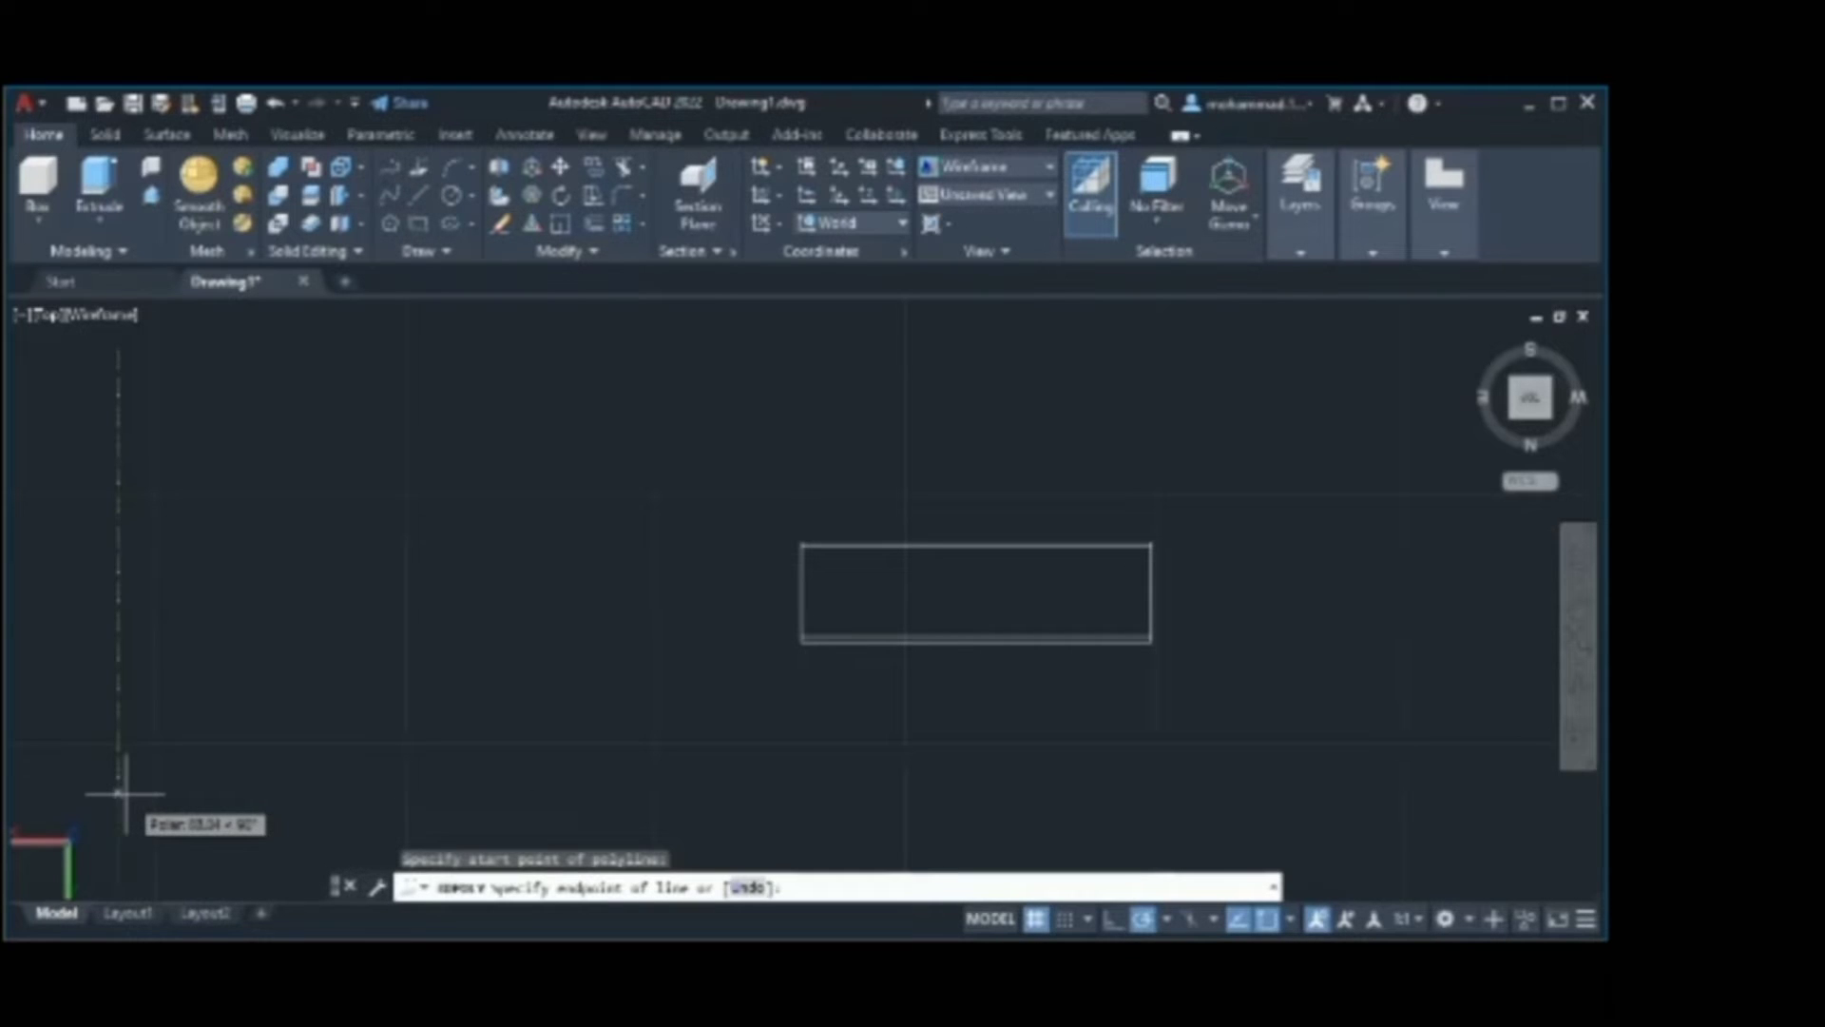
pyautogui.click(118, 745)
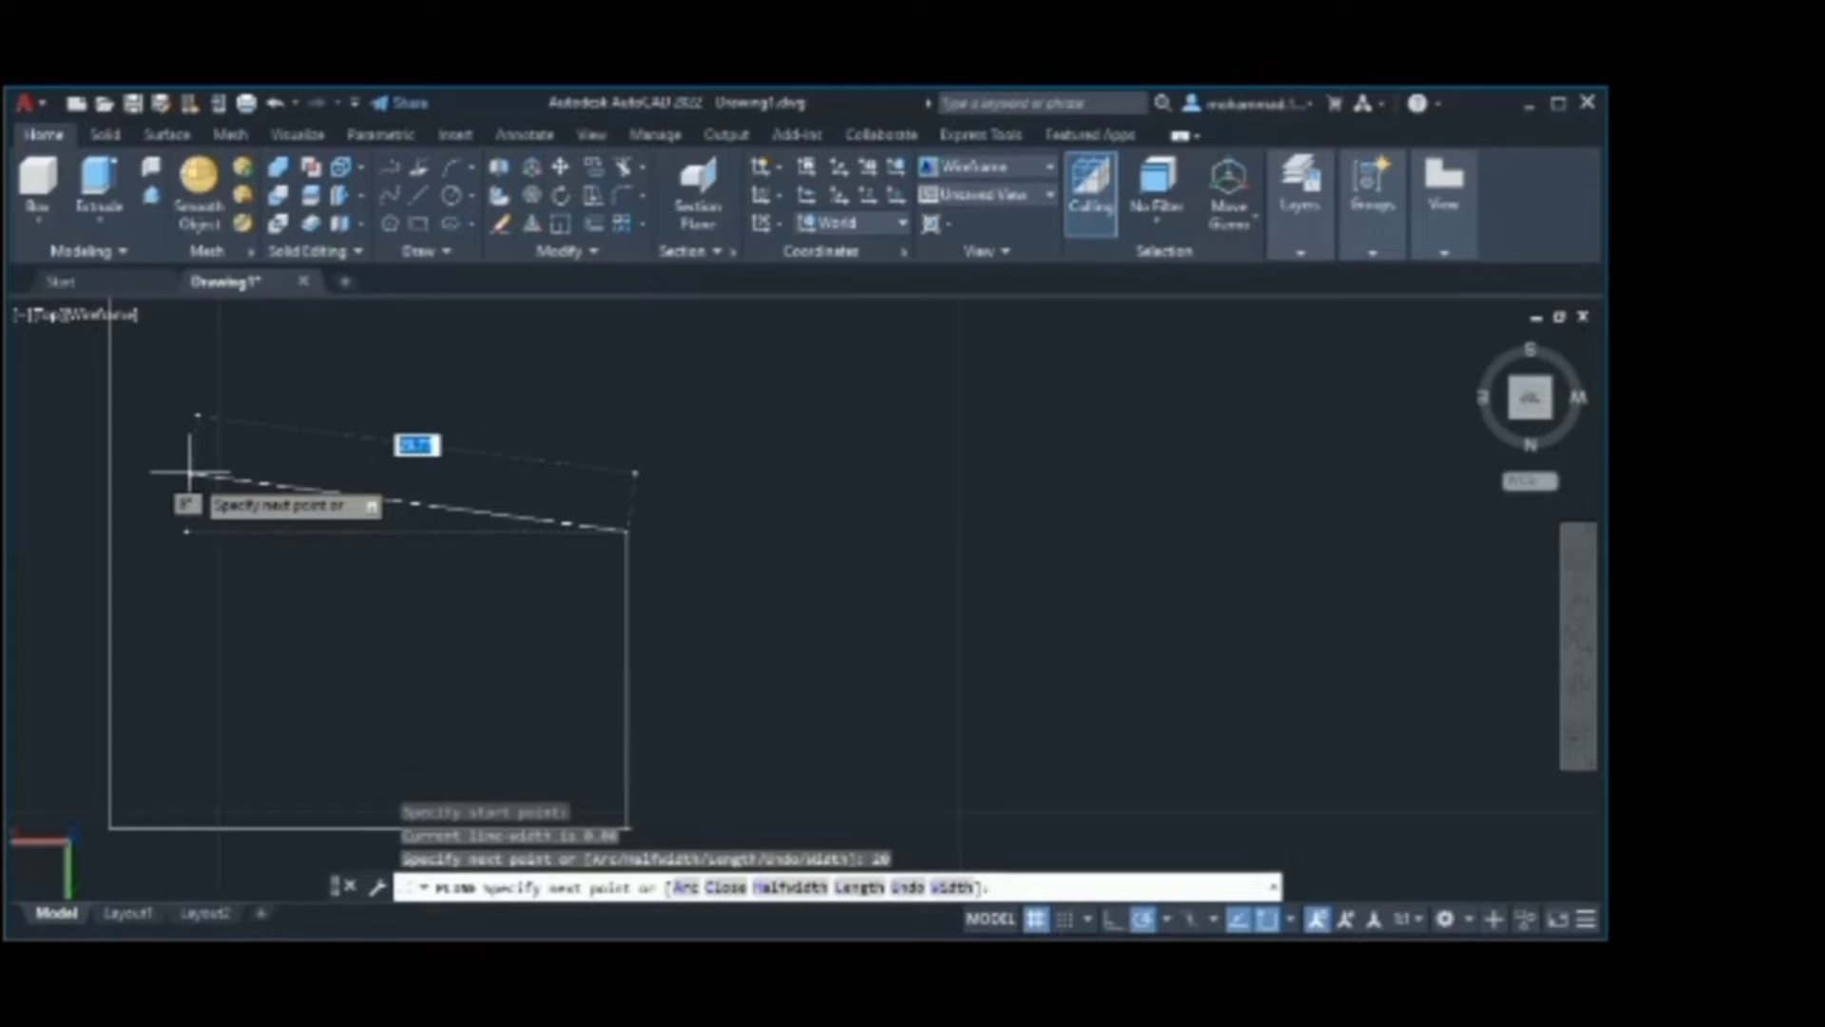
pyautogui.scroll(-4, 190, 472)
pyautogui.press('Return')
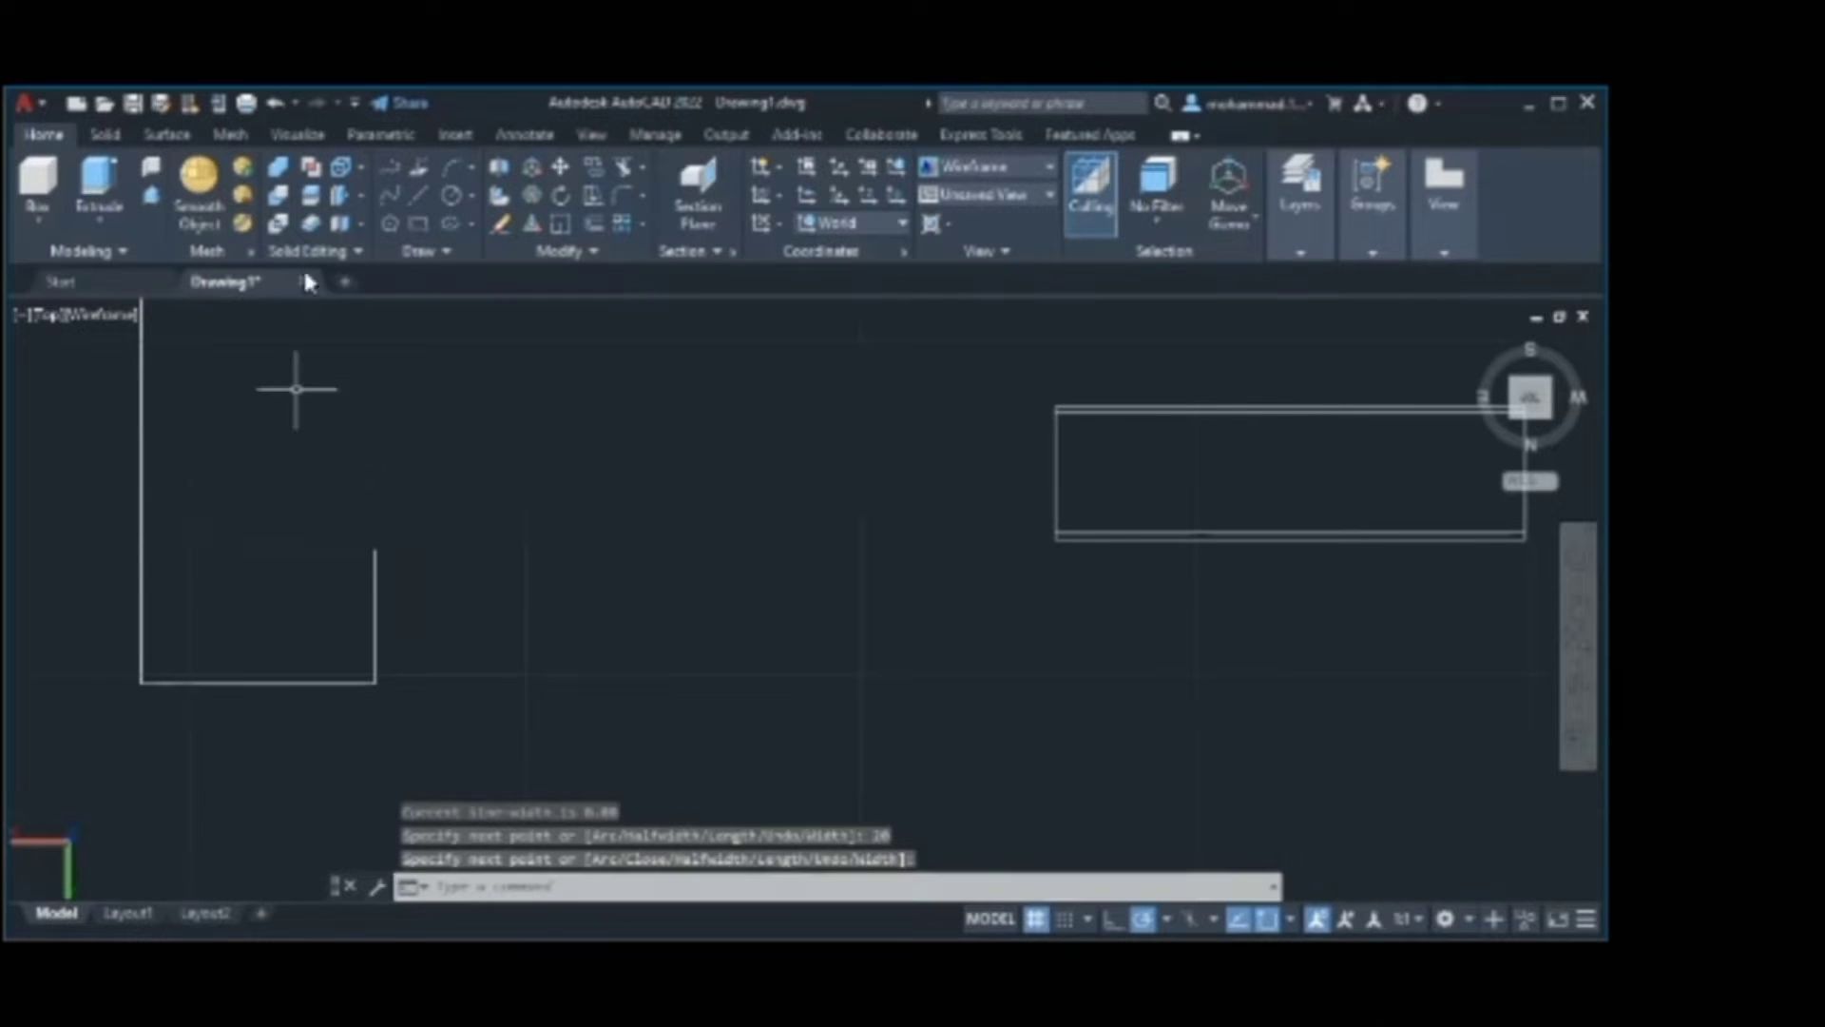
pyautogui.click(276, 106)
pyautogui.click(276, 106)
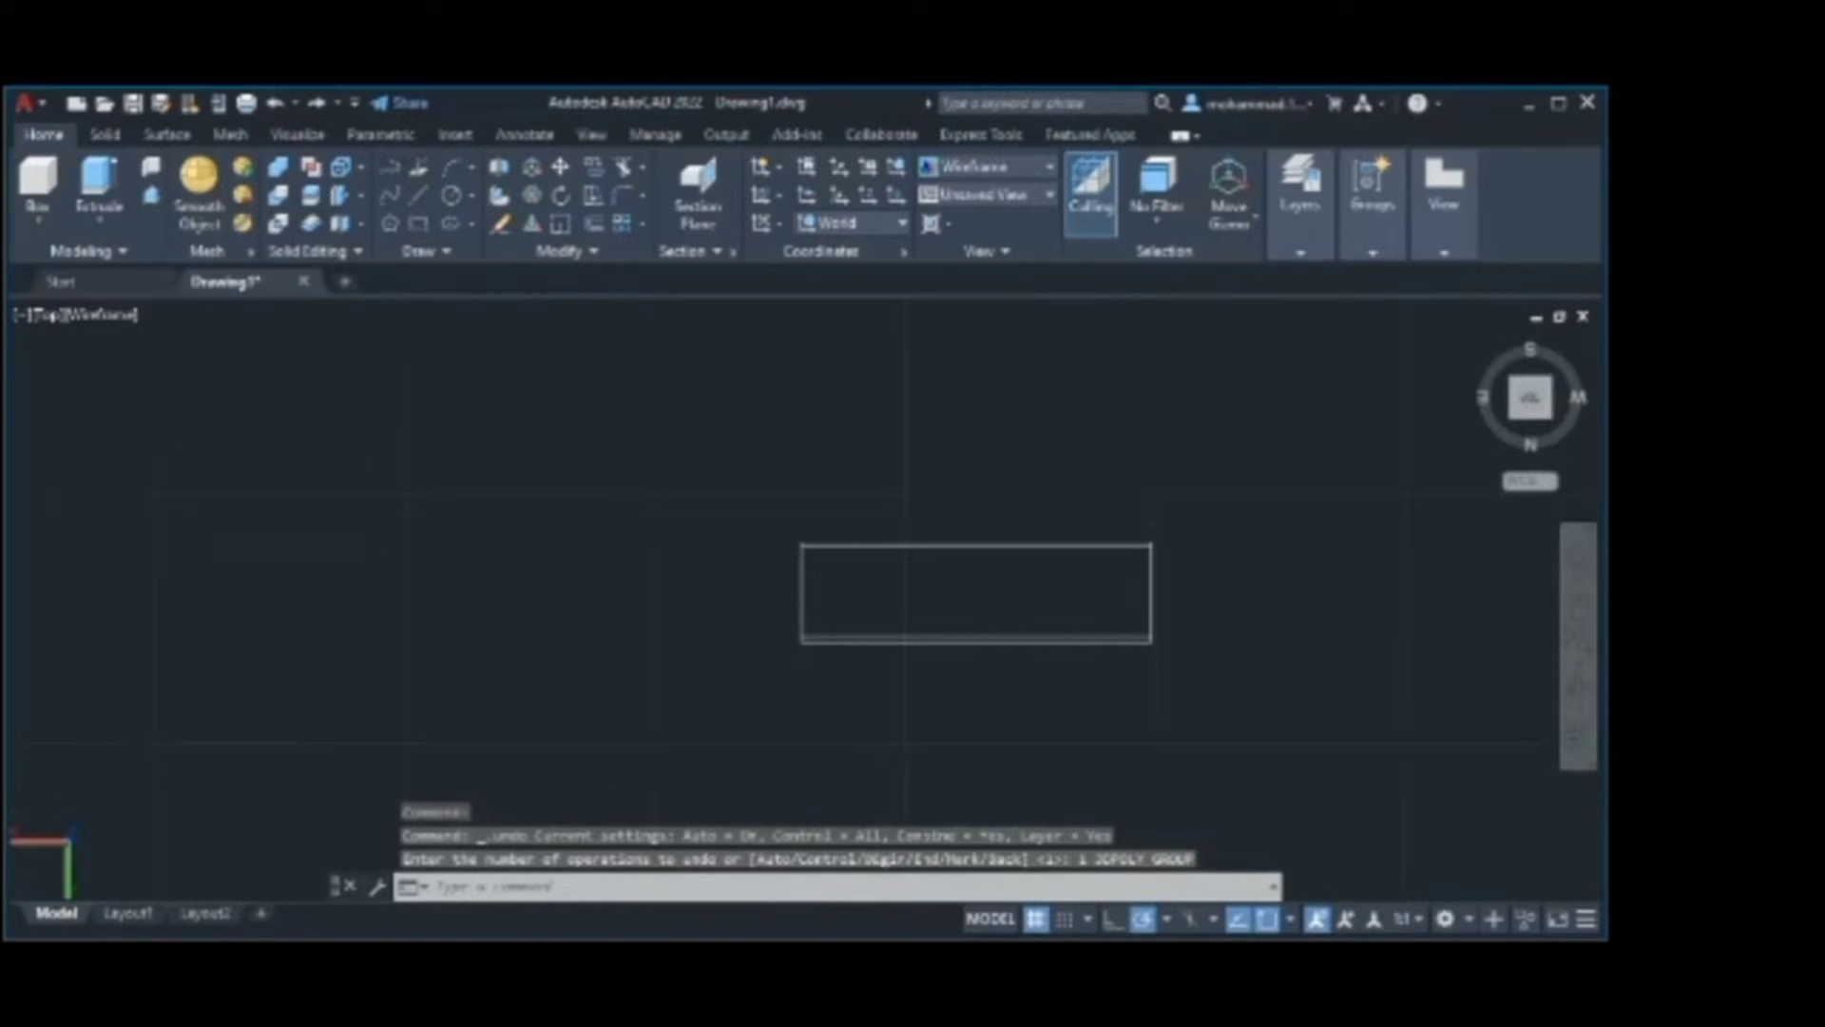
# - Draw an L-shaped 3D polyline guide beside the L-shaped piece, with an 80-long vertical leg and a 35-long horizontal leg
pyautogui.click(361, 751)
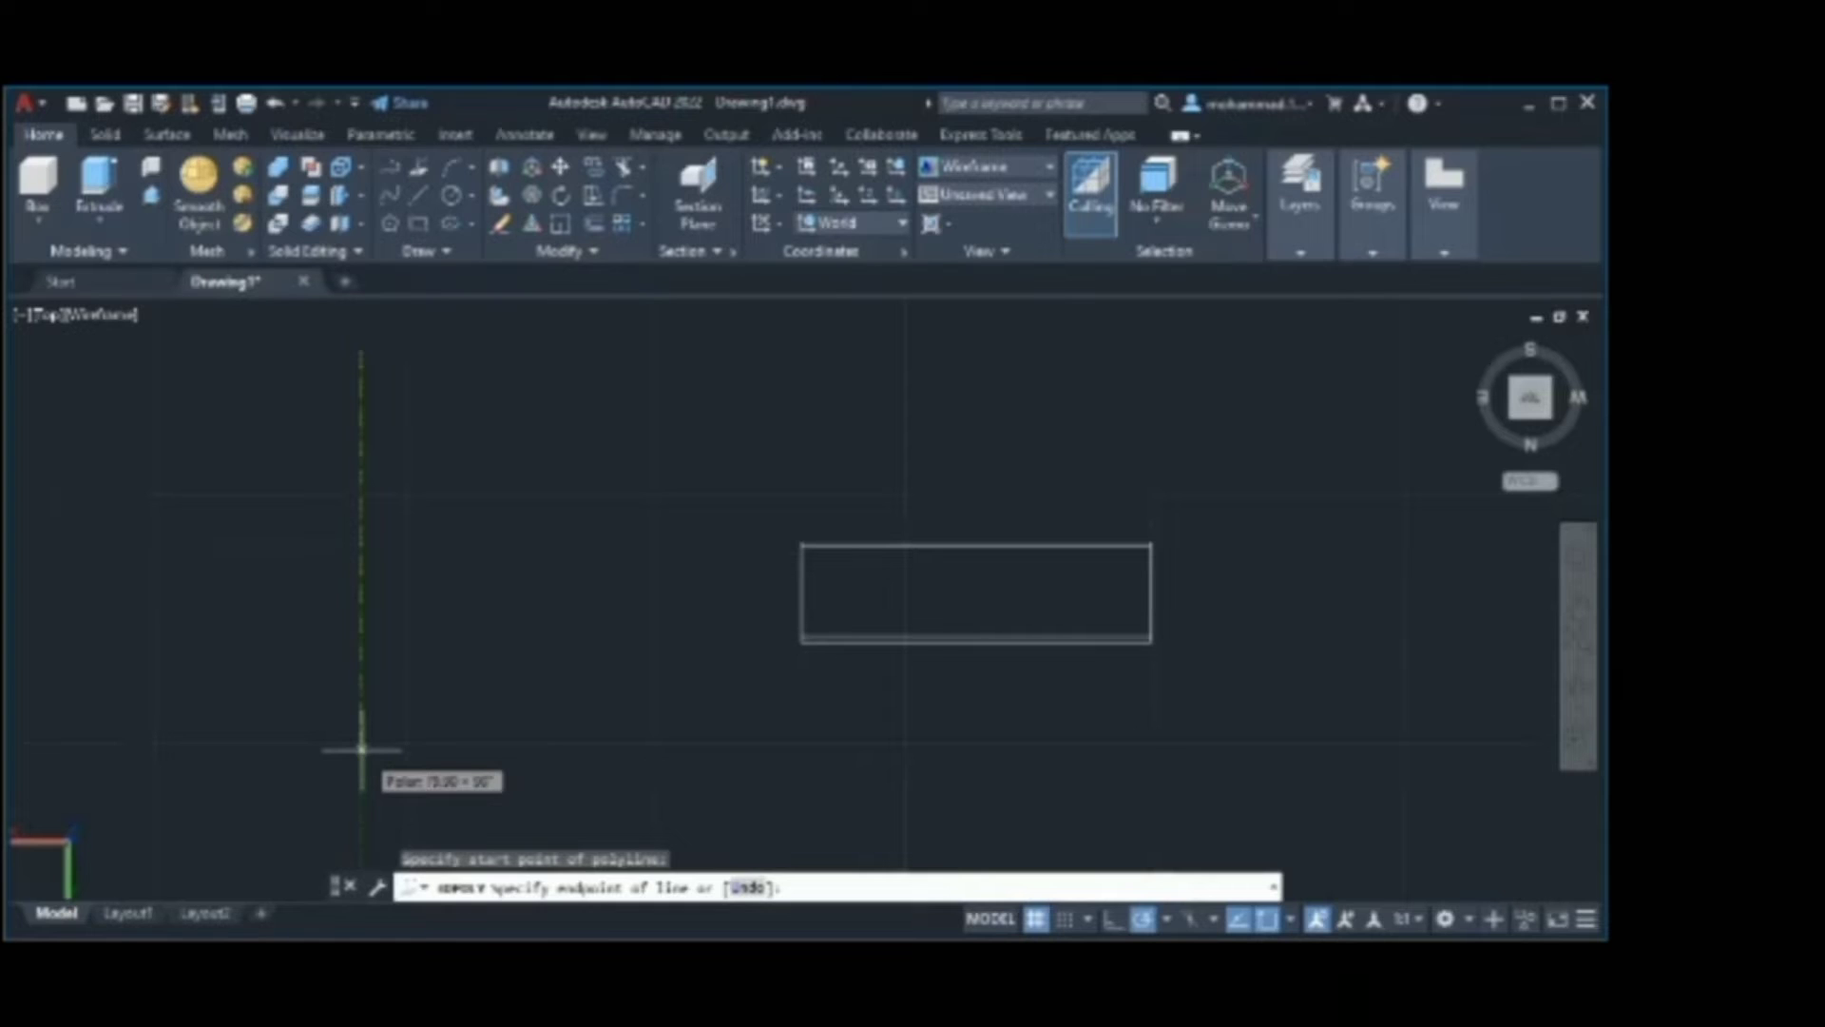
pyautogui.write('30')
pyautogui.press('Return')
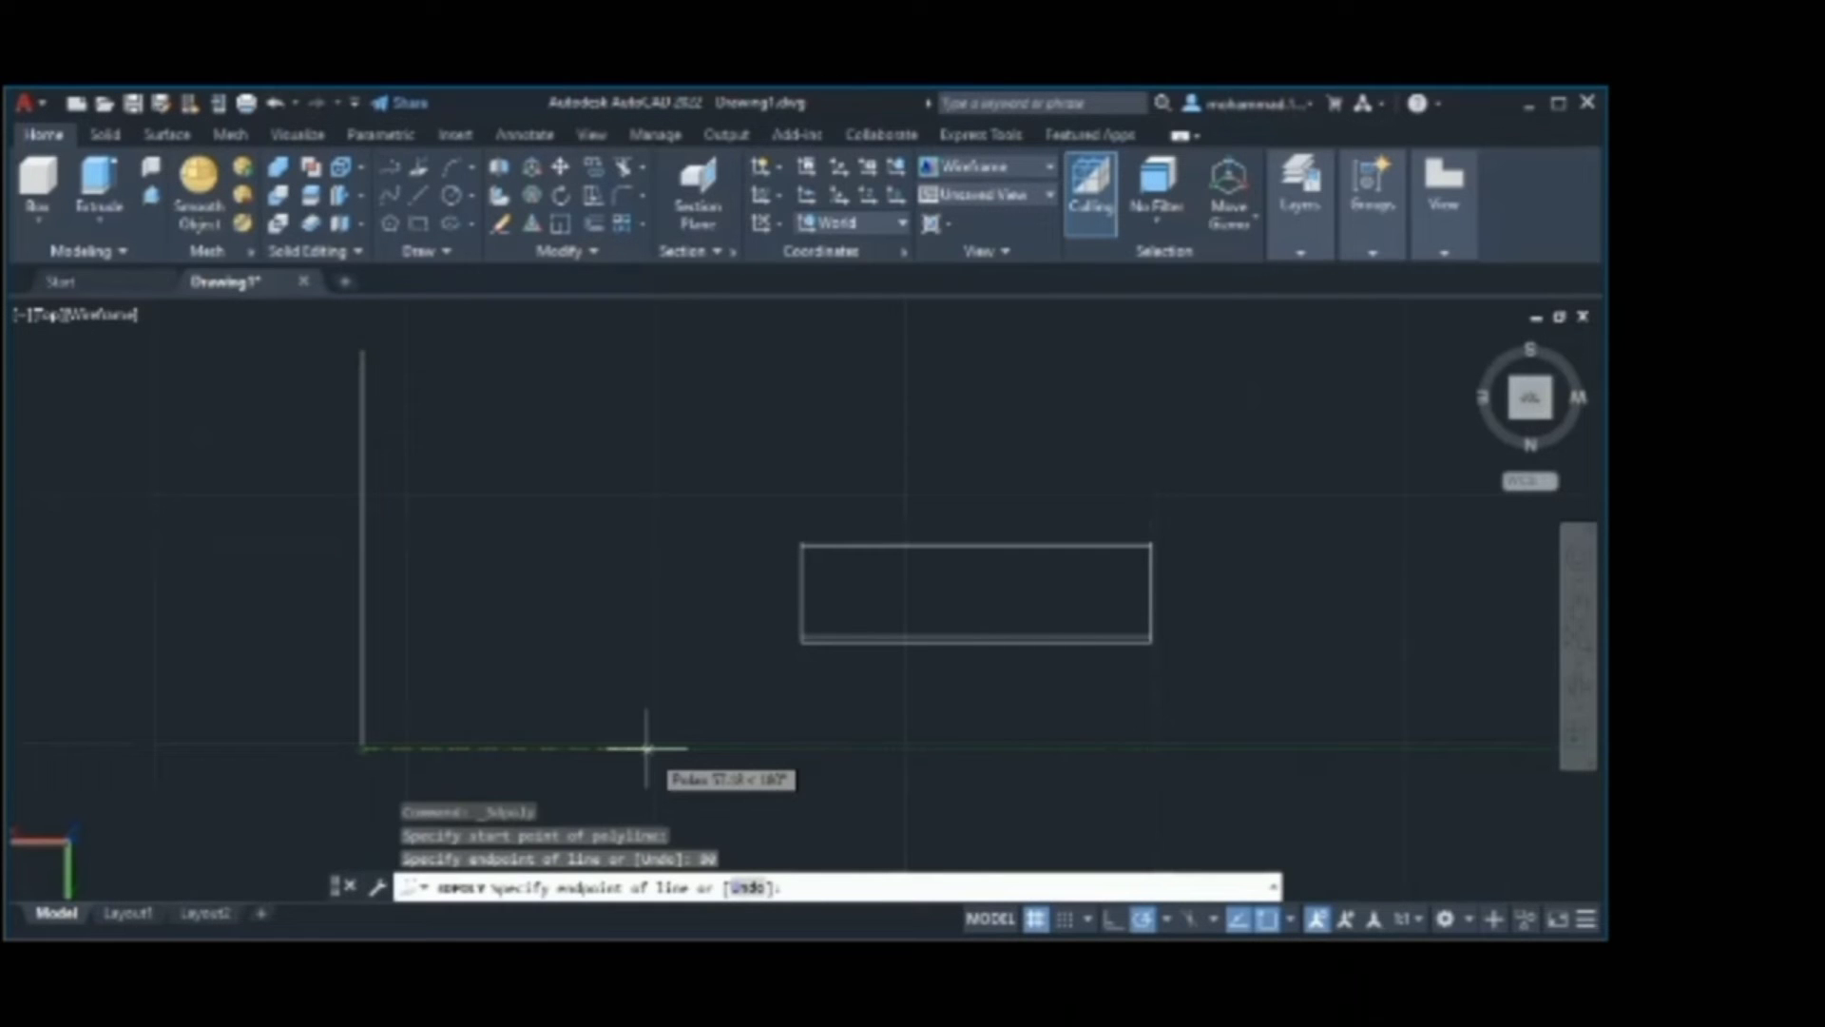
pyautogui.write('35')
pyautogui.press('Return')
pyautogui.press('Return')
# - Draw a stepped polyline from the guide's free end: 20 up, a slope towards the tall leg, and 20 up
pyautogui.click(391, 167)
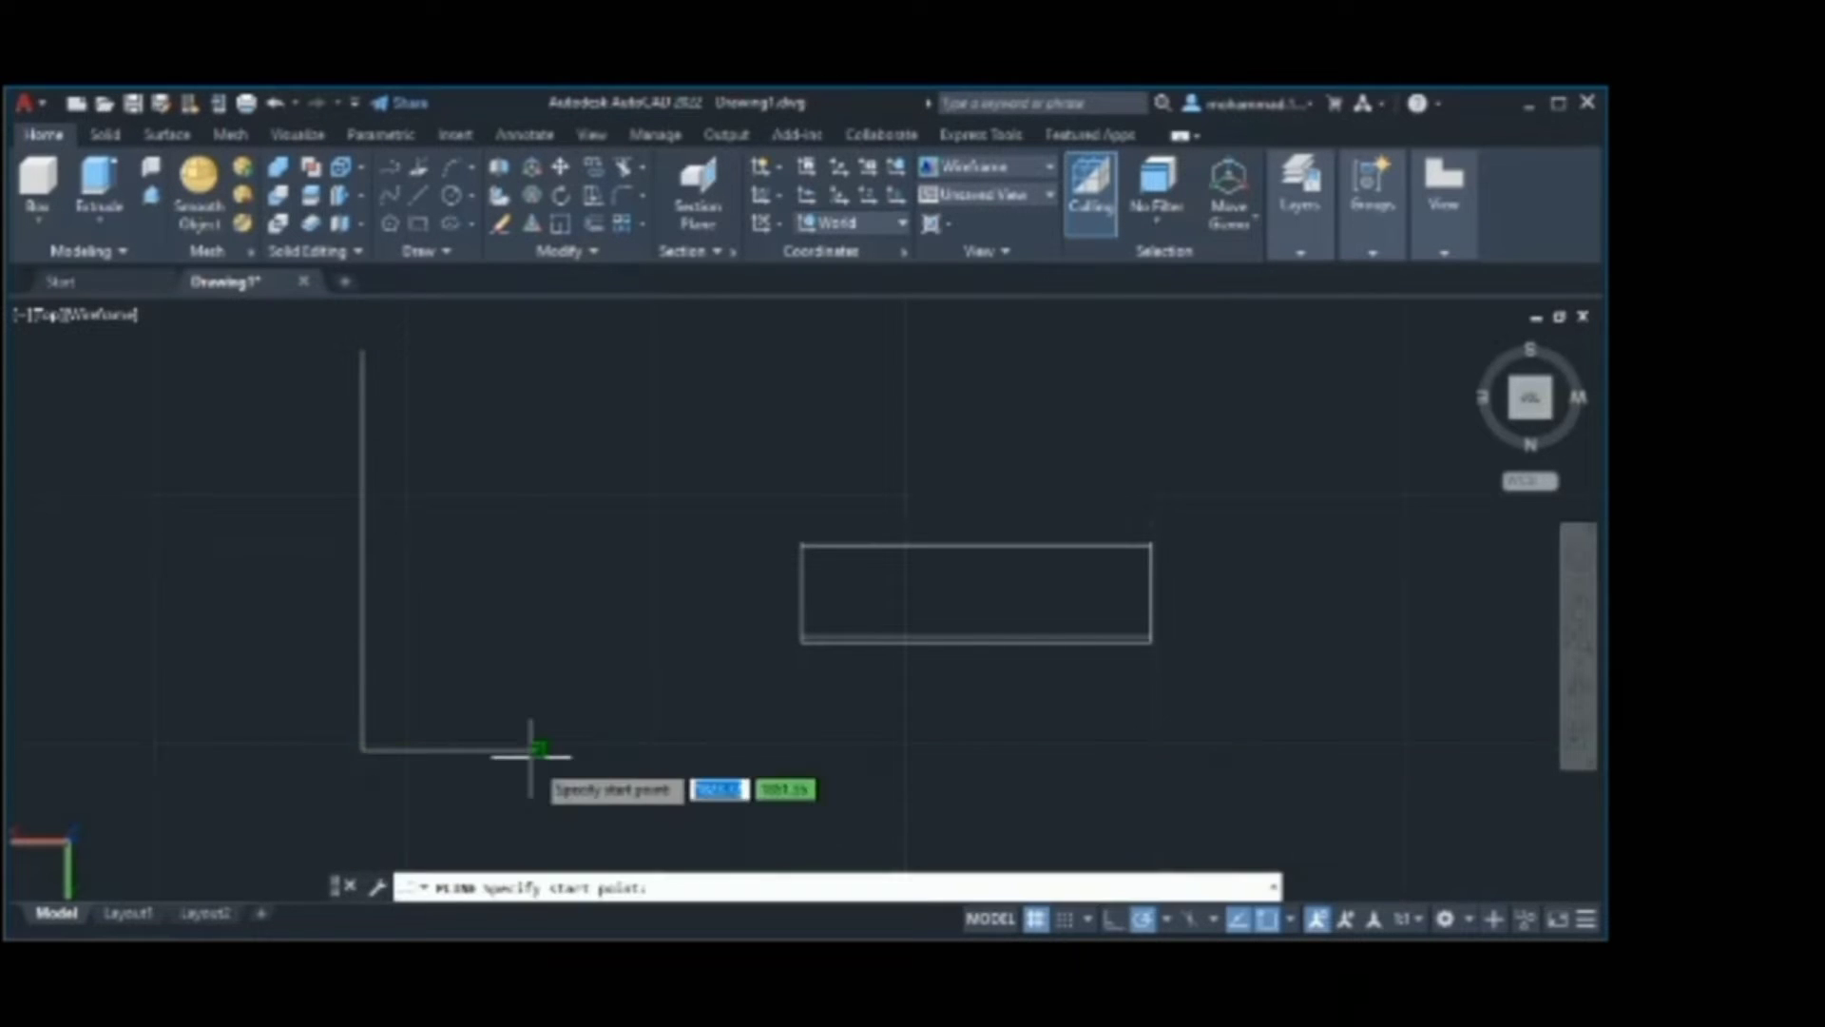
pyautogui.hotkey('ctrl', 'z')
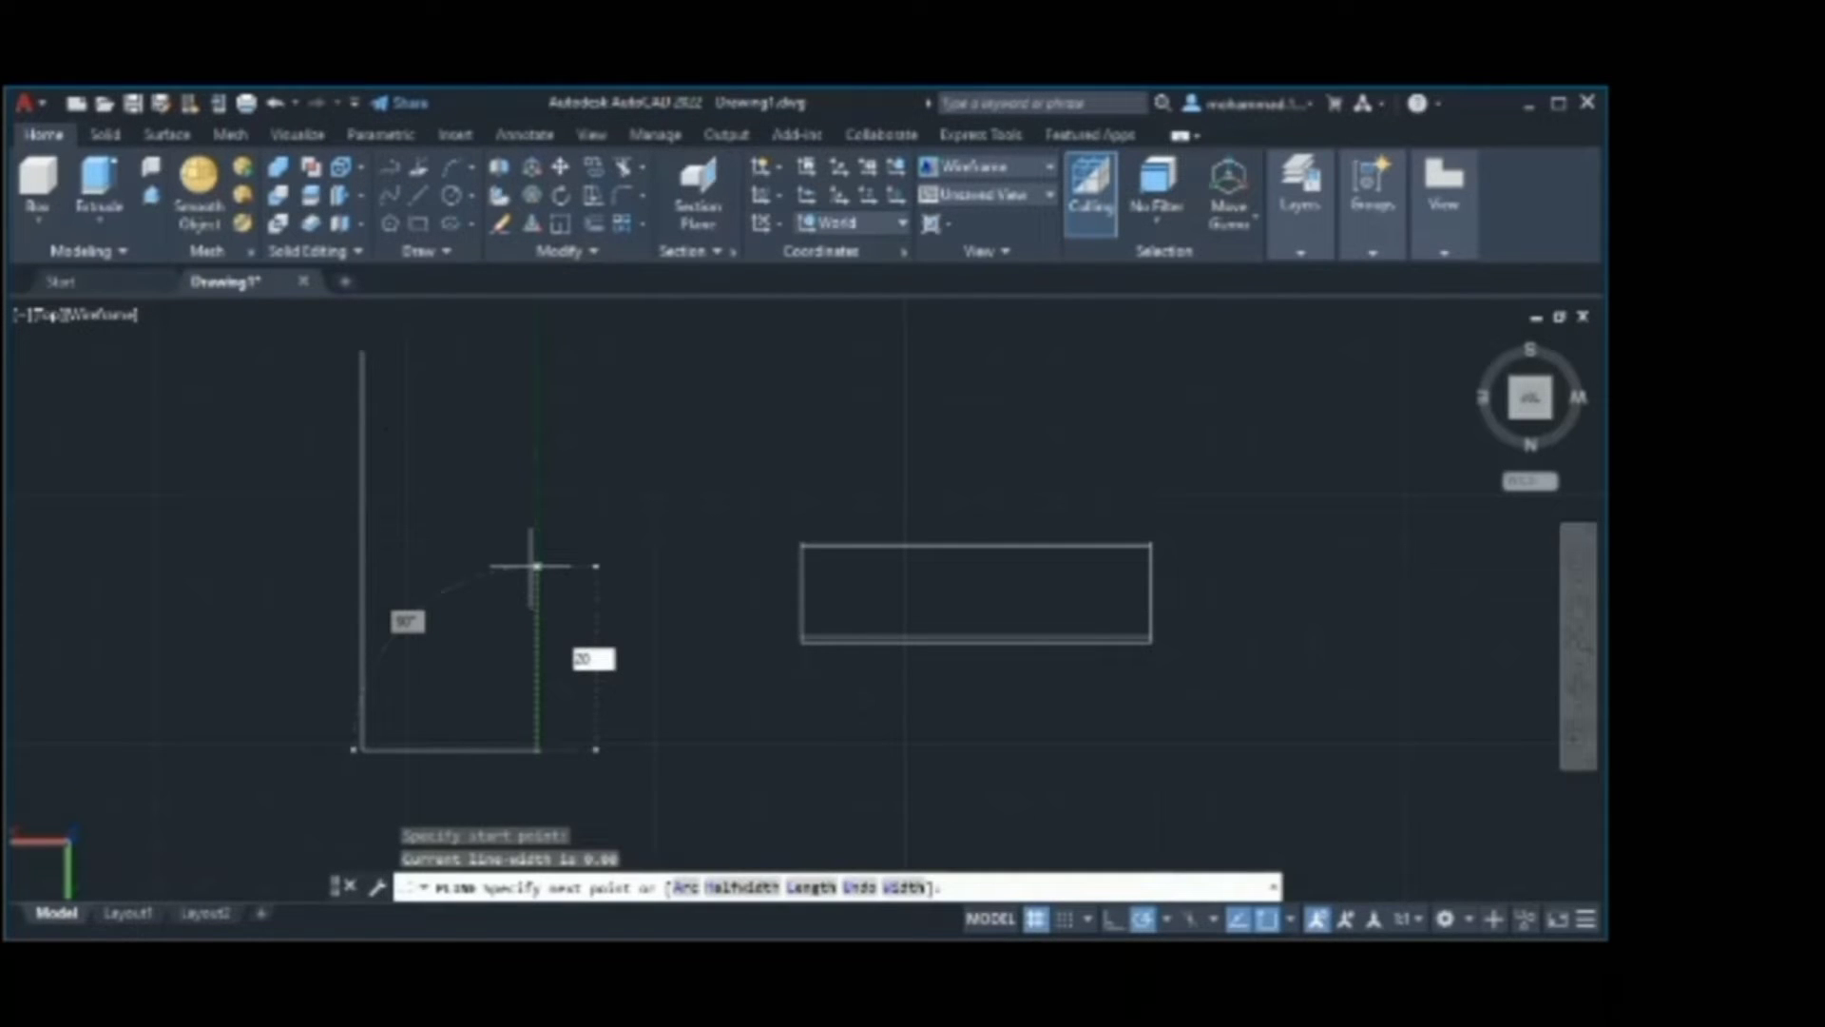
pyautogui.press('Return')
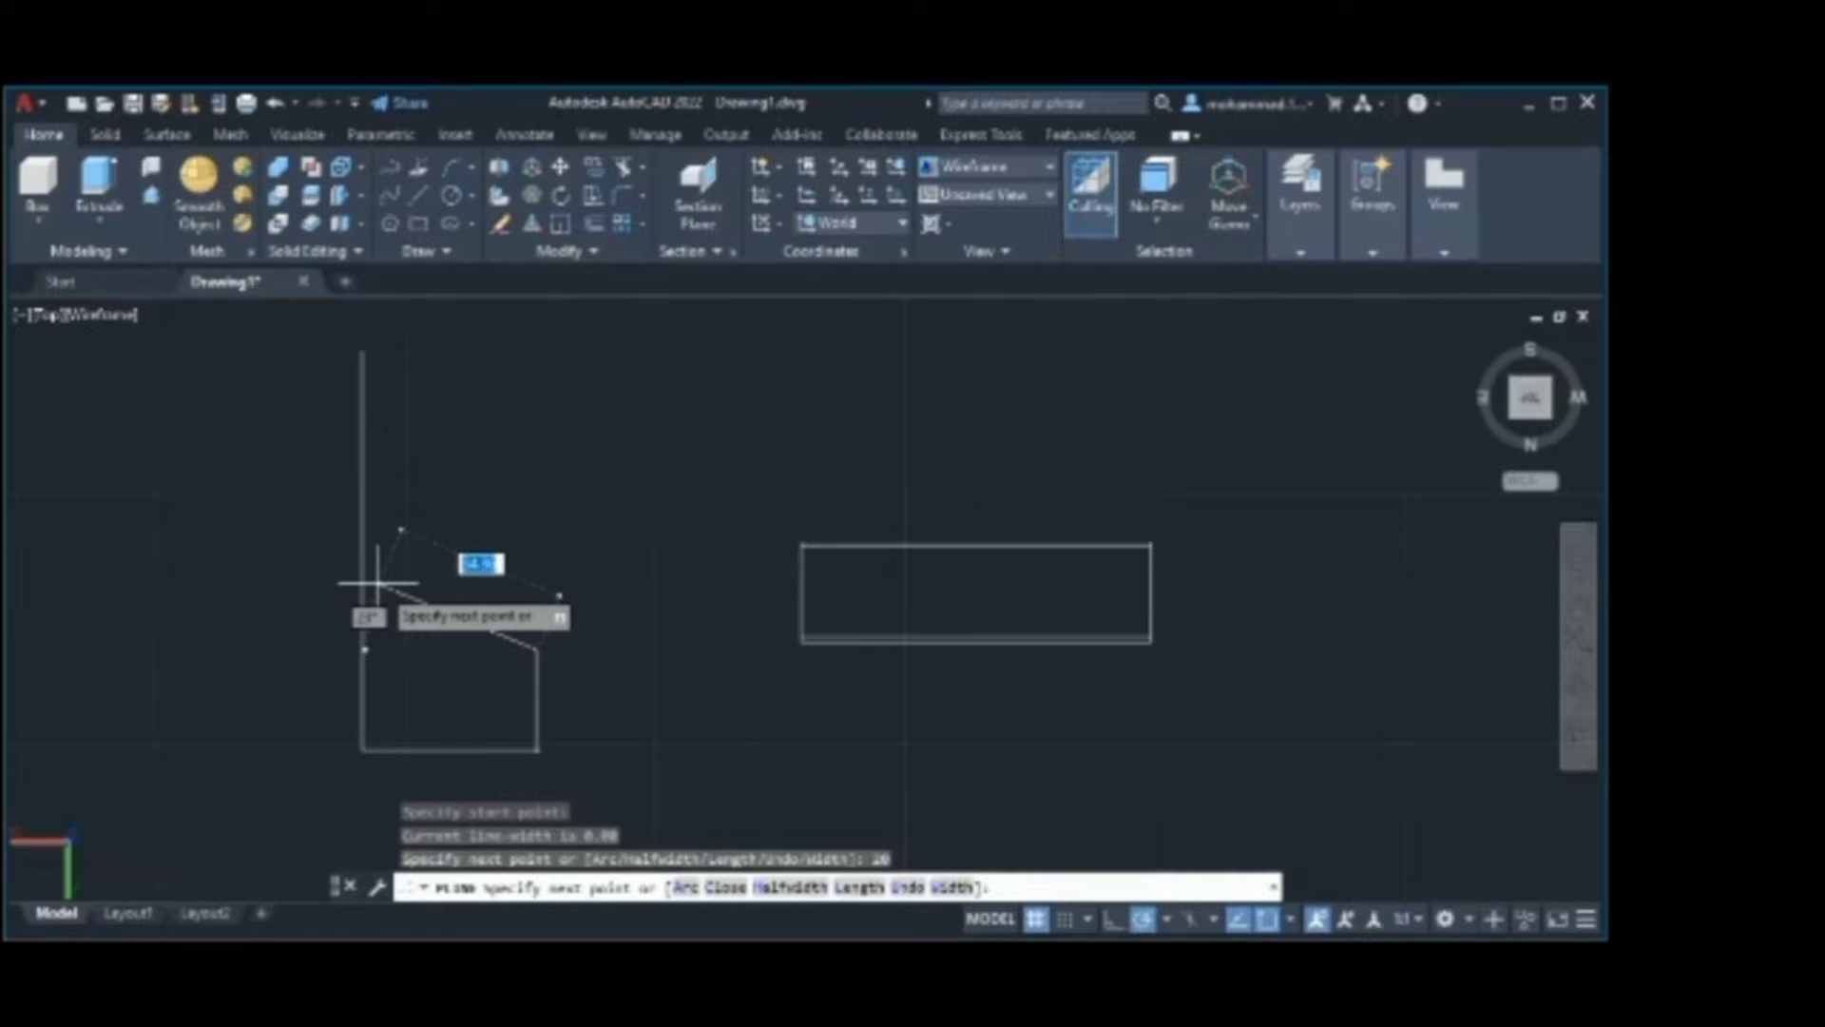
pyautogui.click(377, 584)
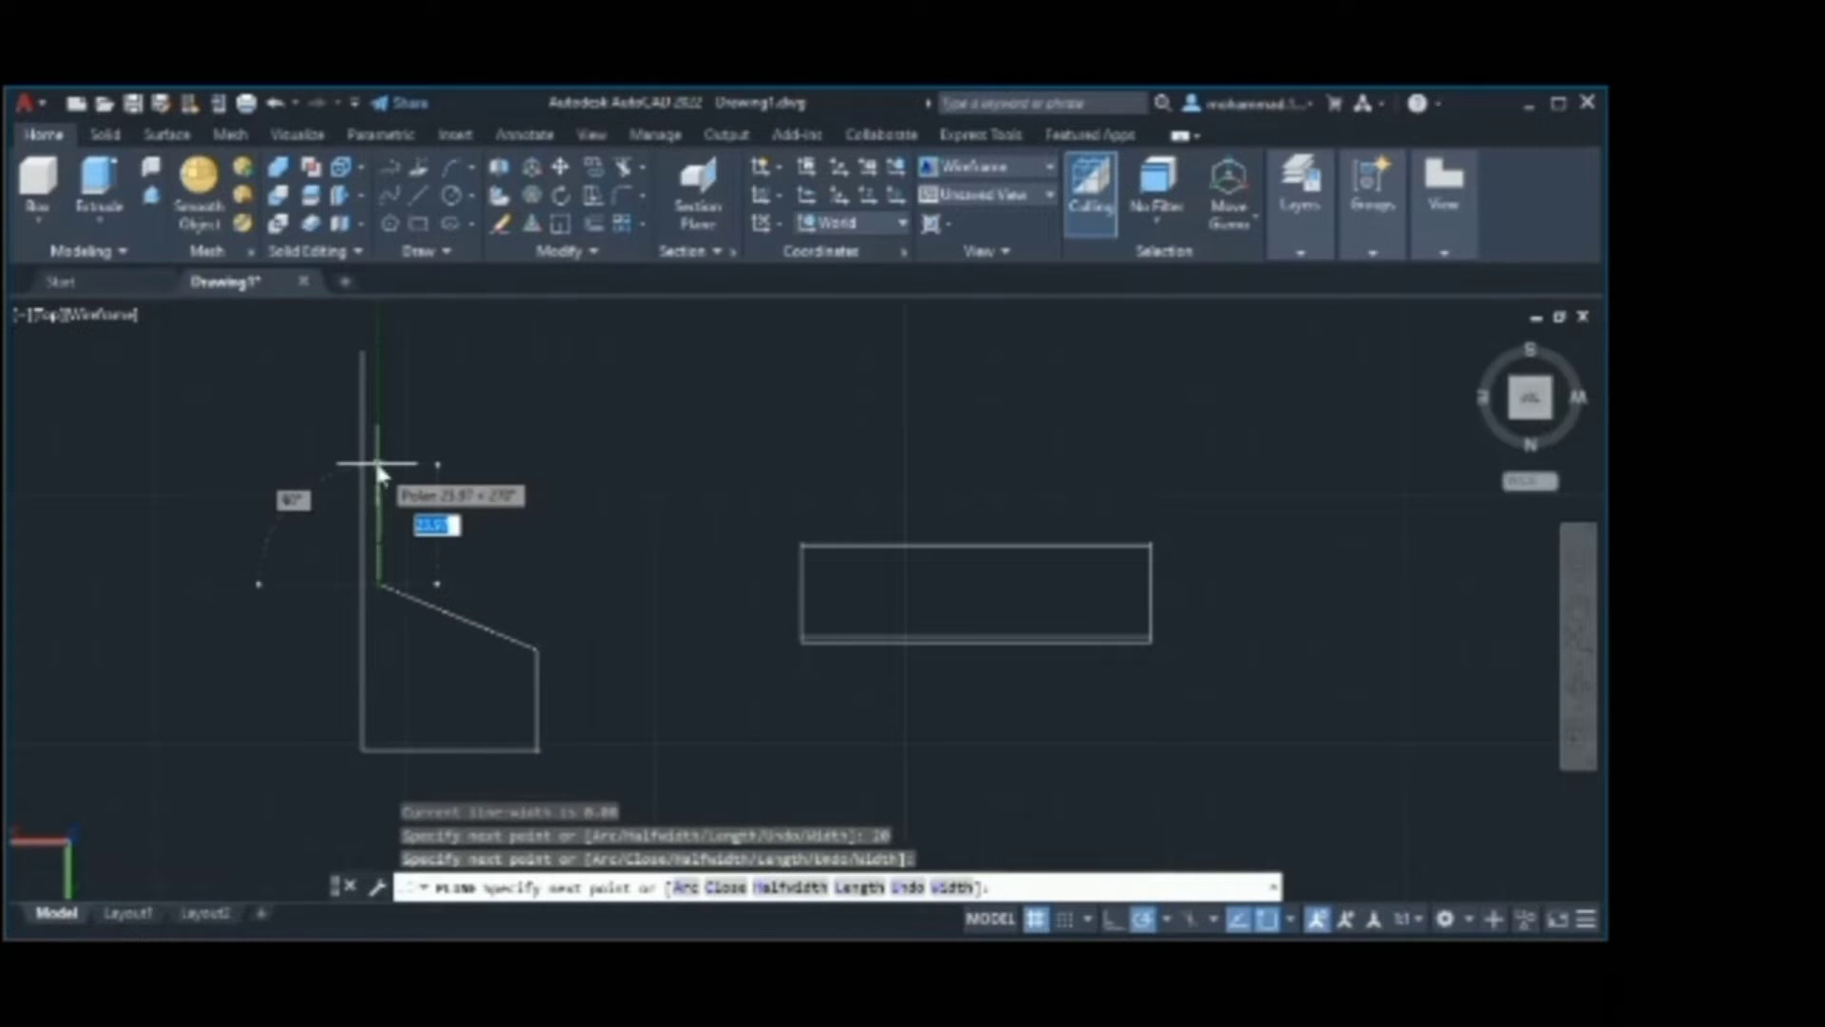
pyautogui.click(377, 465)
pyautogui.press('Return')
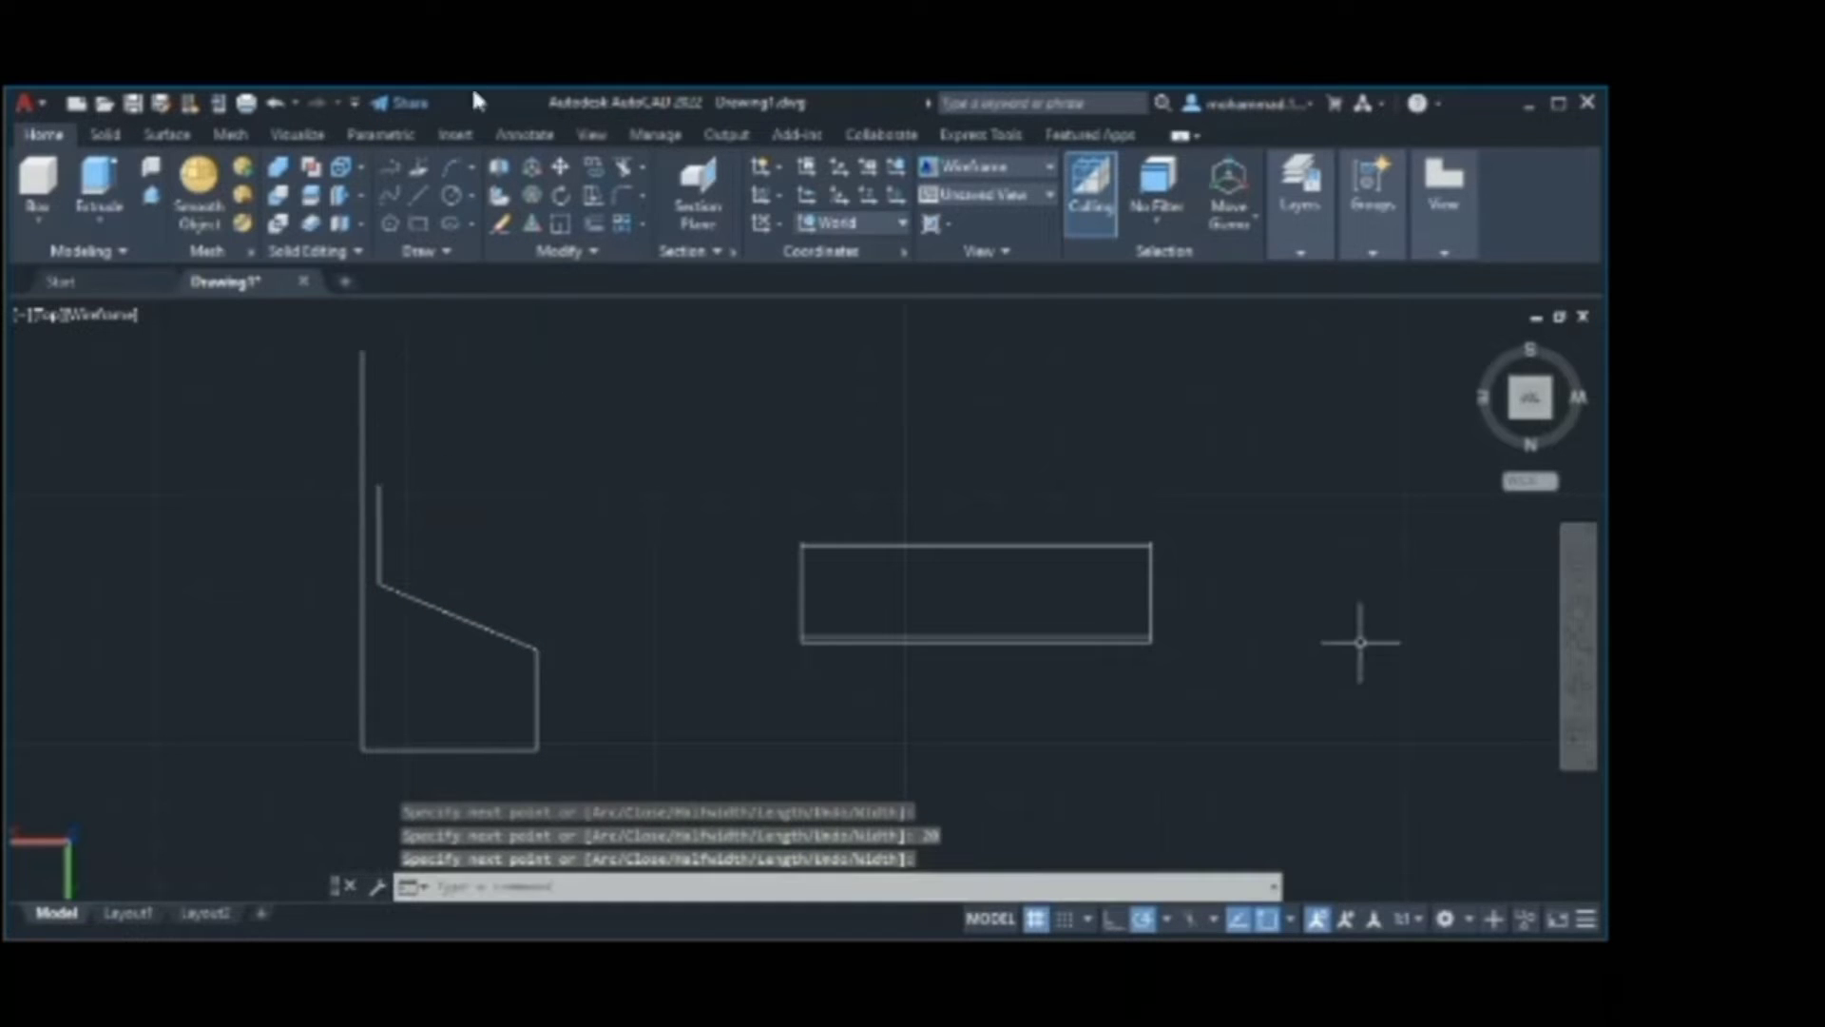
# - Erase the L-shaped 3D polyline guide, keeping only the stepped path
pyautogui.click(500, 223)
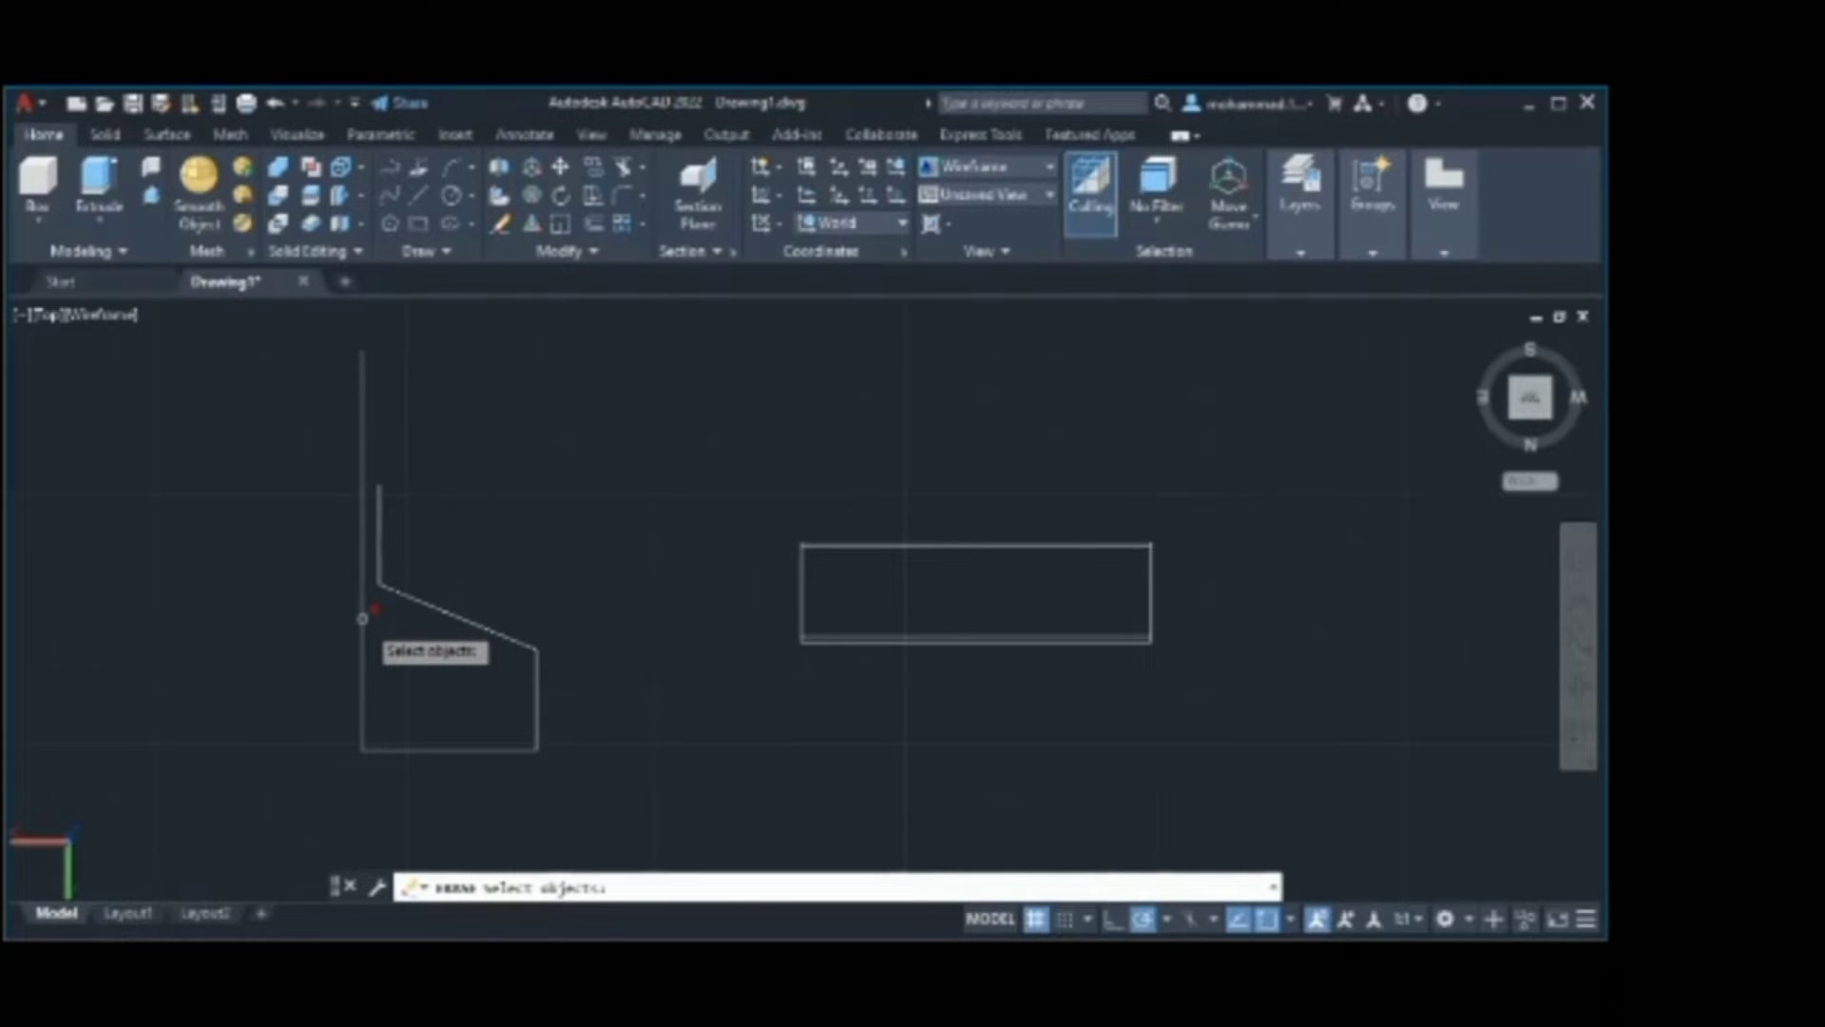
pyautogui.click(274, 103)
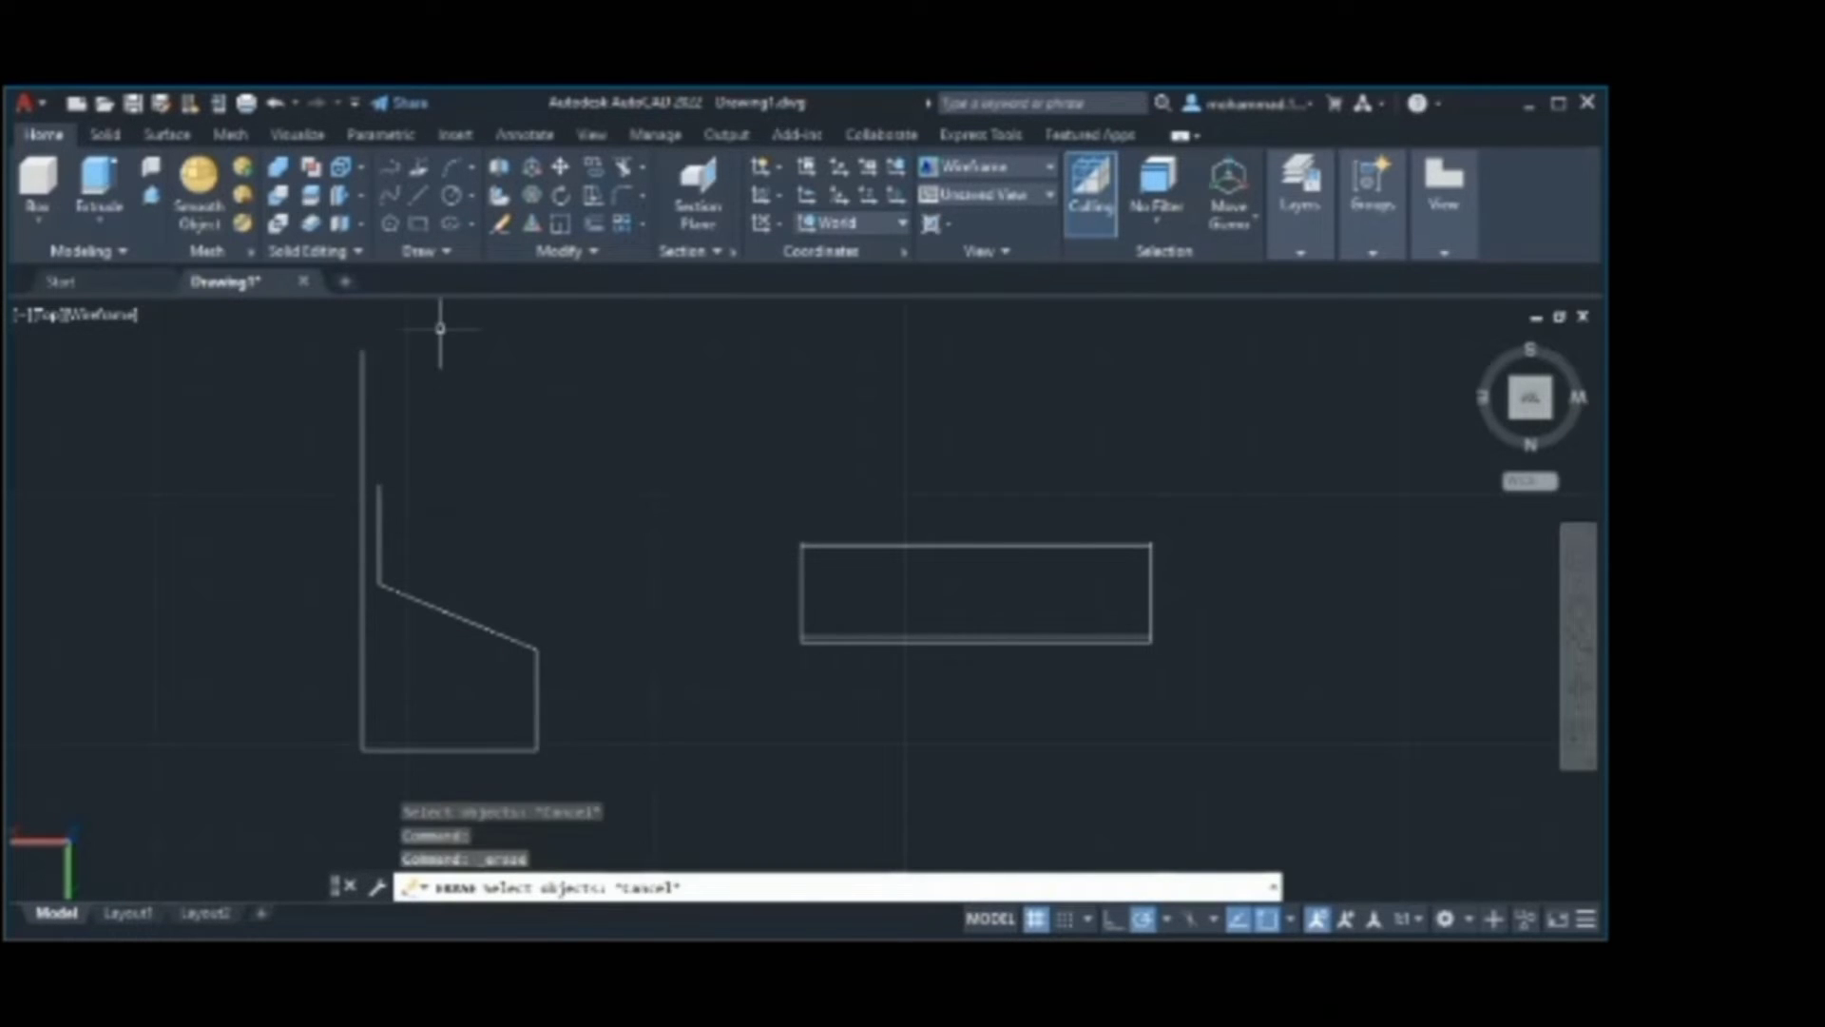
pyautogui.click(376, 632)
pyautogui.click(500, 223)
pyautogui.scroll(2, 463, 568)
pyautogui.scroll(-2, 466, 569)
pyautogui.scroll(2, 597, 608)
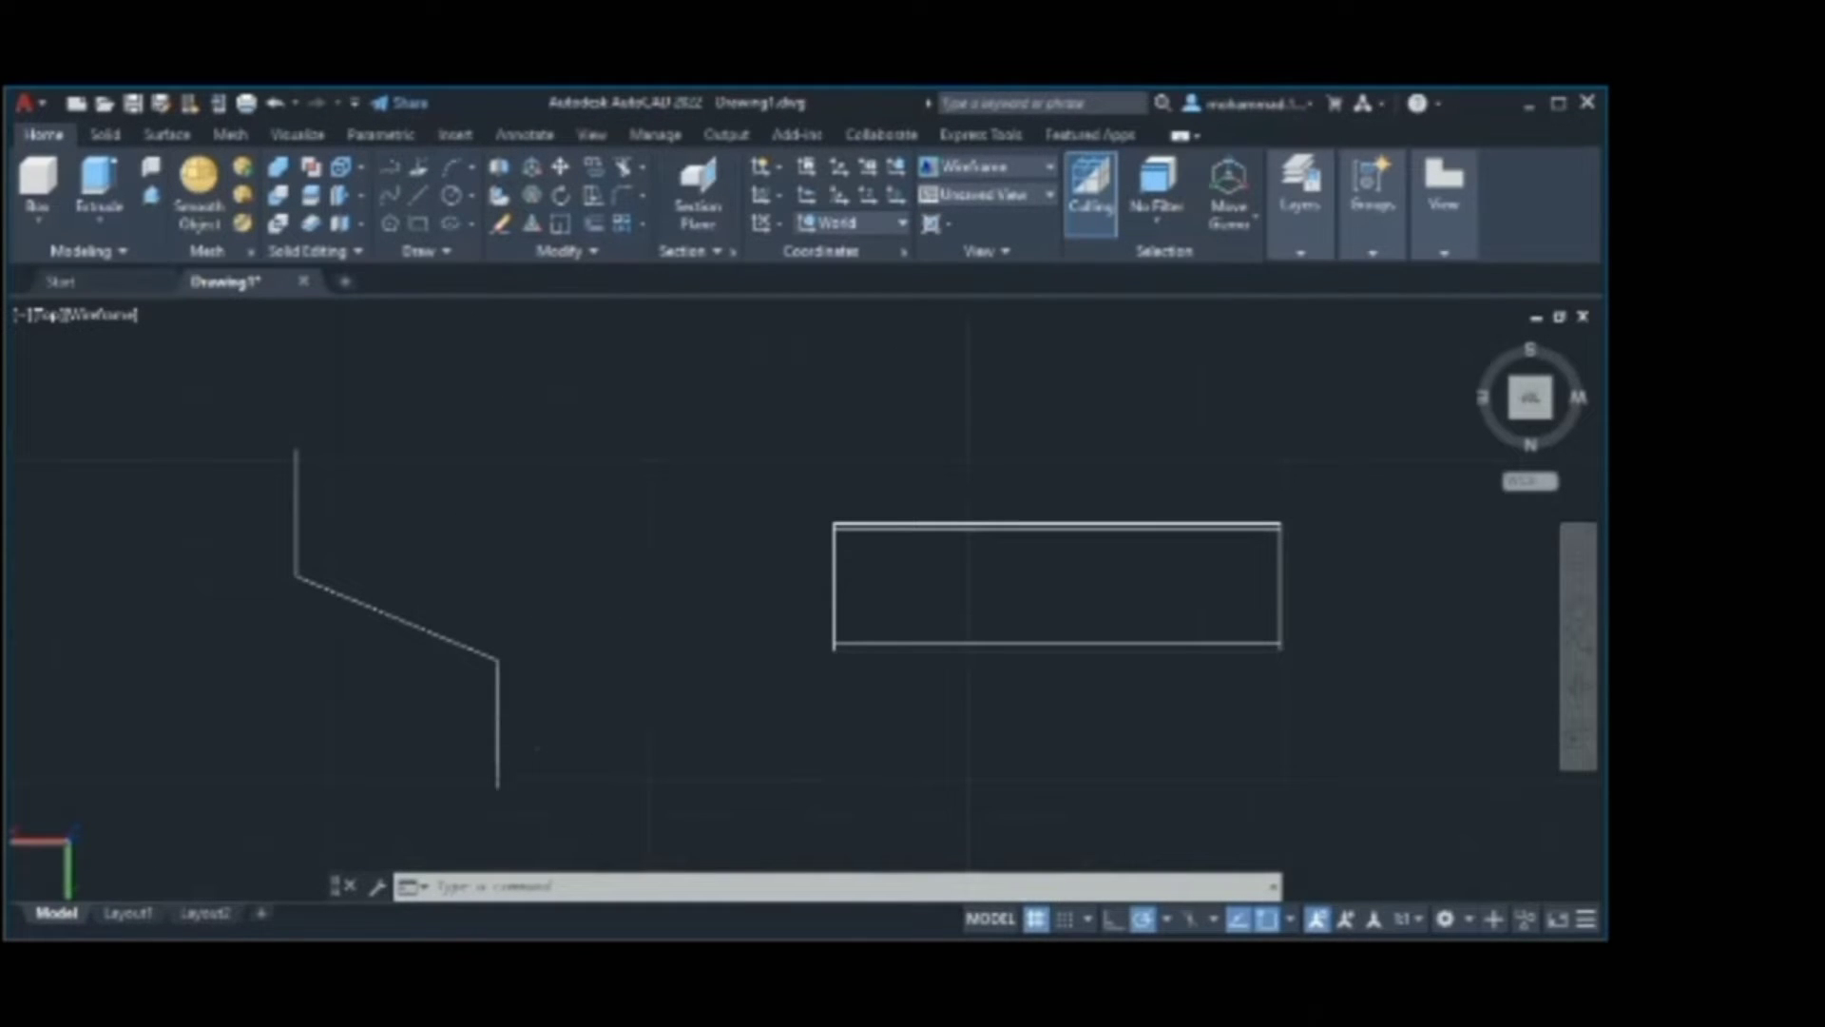
# - Draw a closed 20 by 2 rectangular polyline profile near the stepped path
pyautogui.click(275, 103)
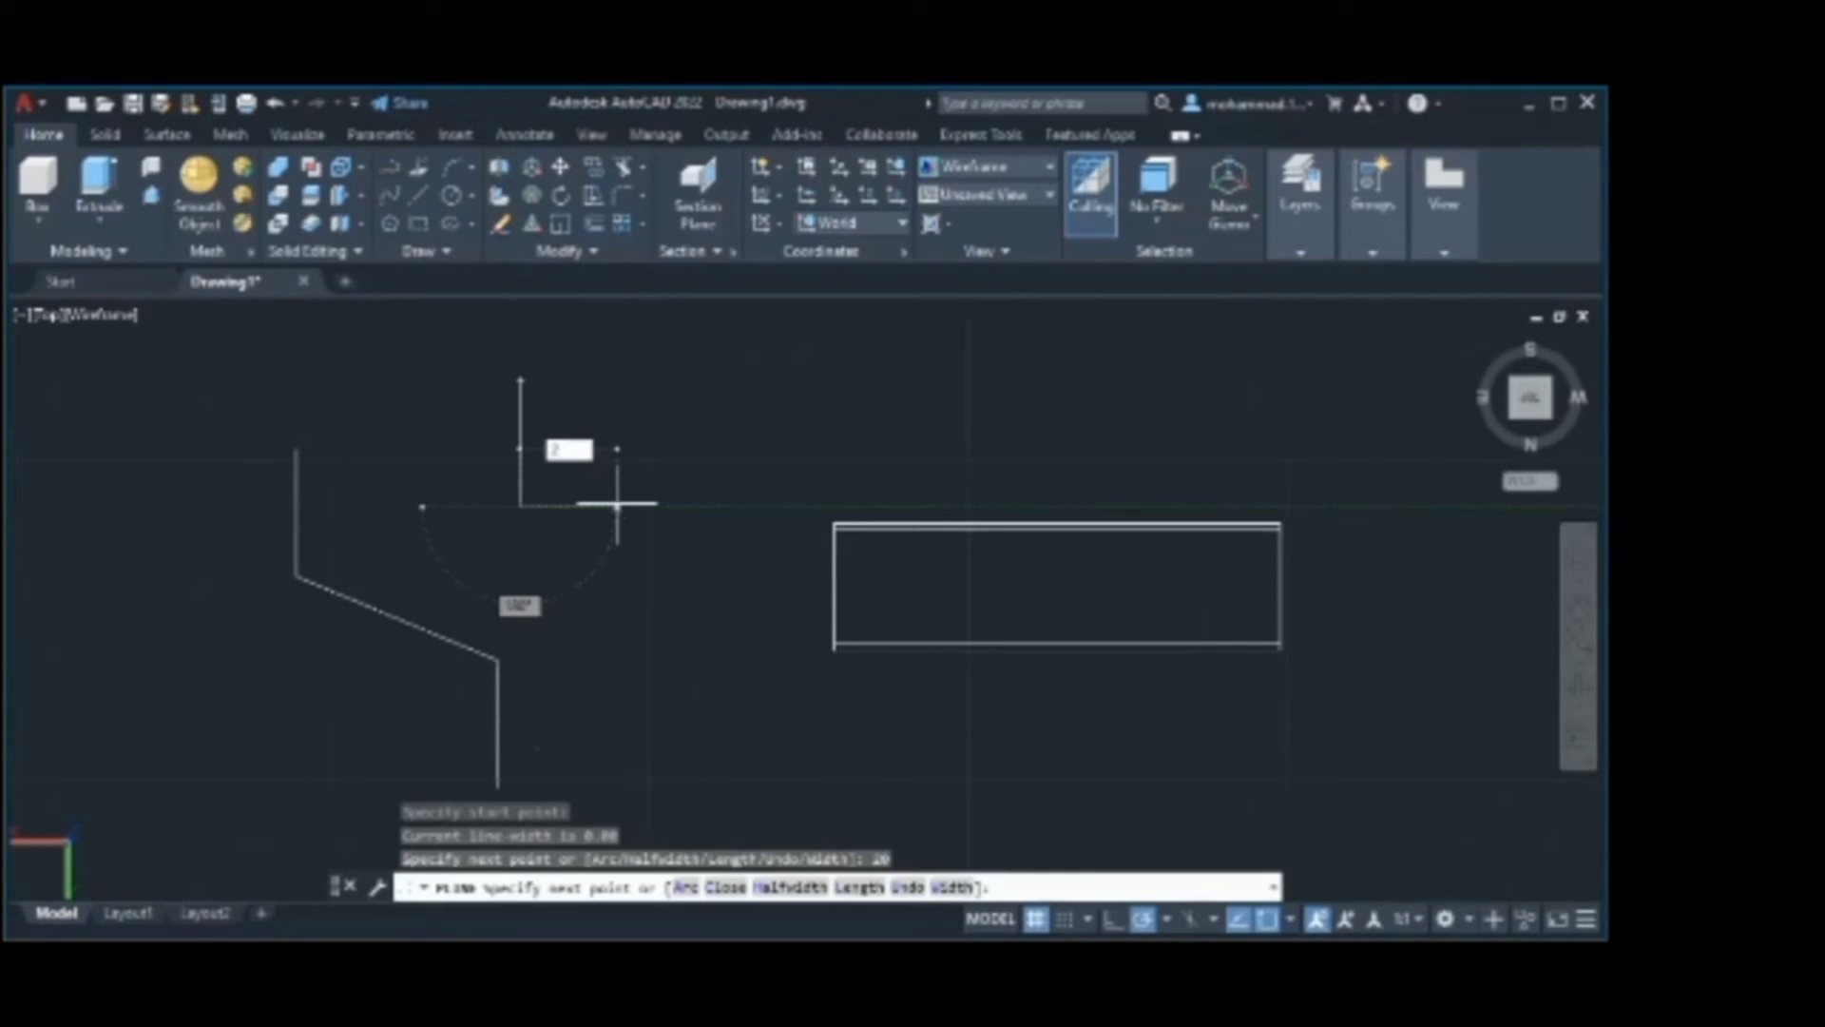
pyautogui.press('Return')
pyautogui.write('2')
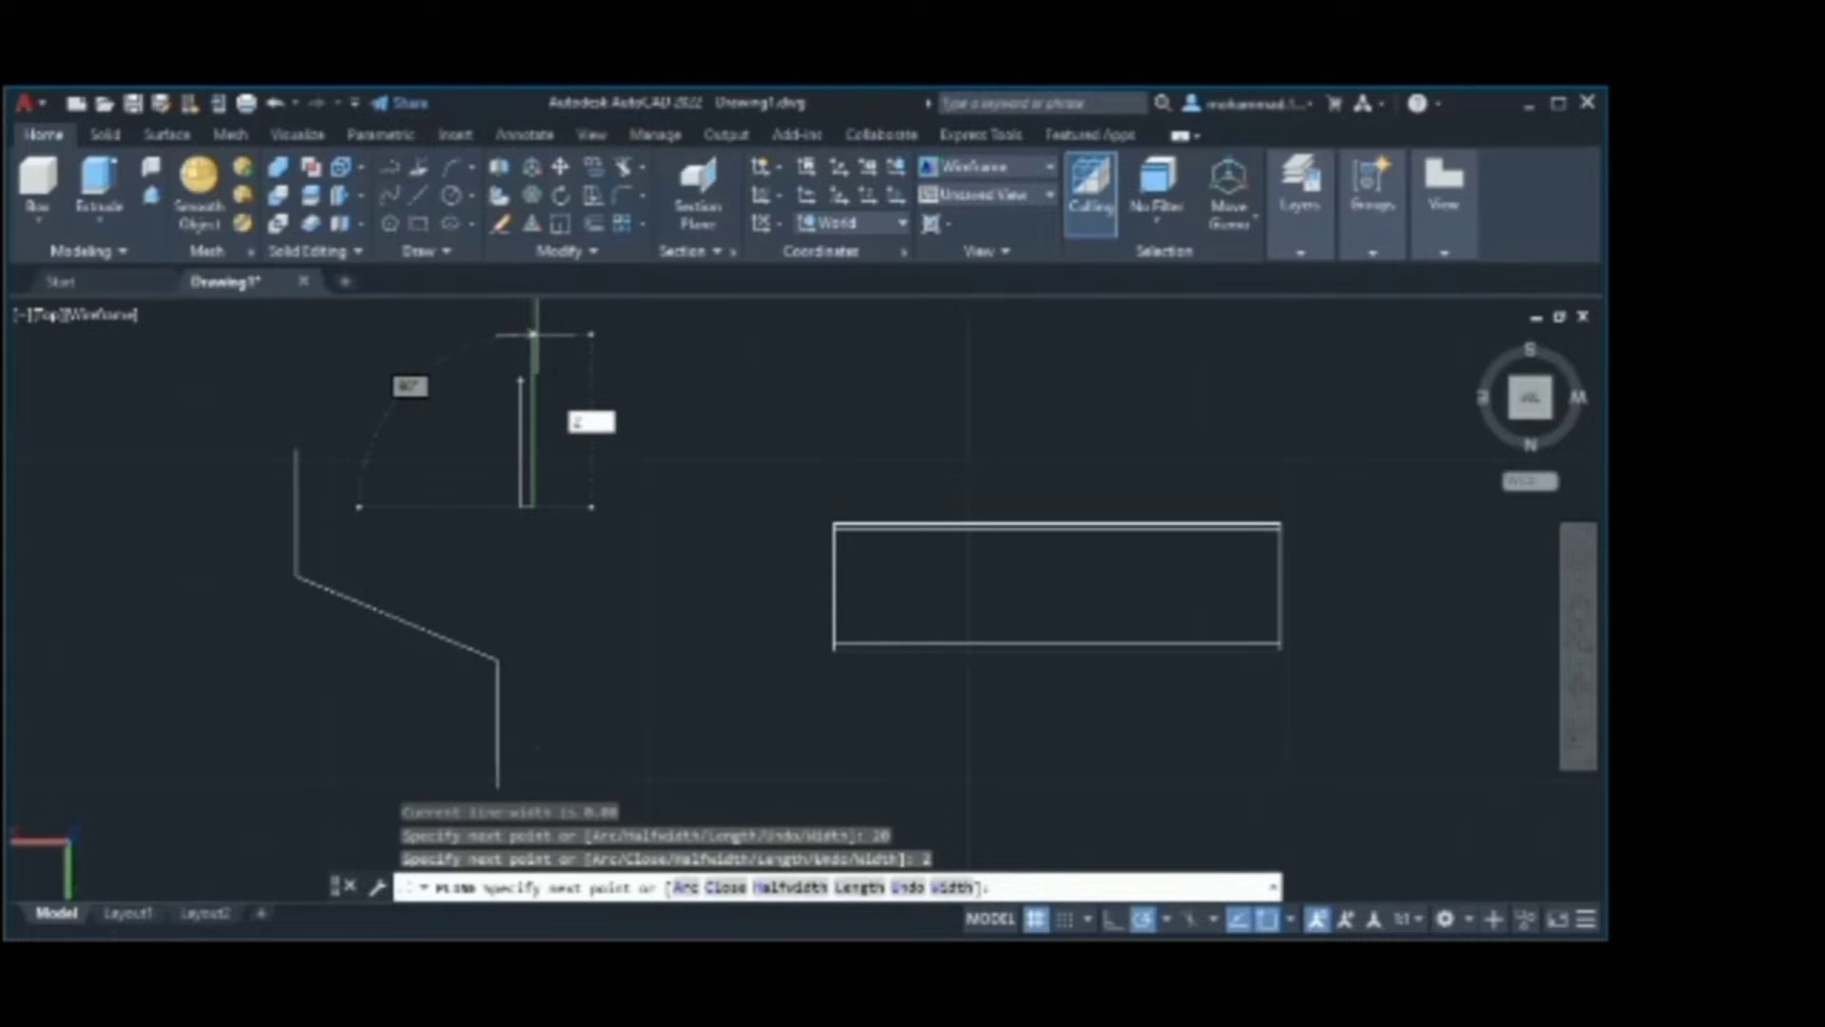
pyautogui.write('0')
pyautogui.press('Return')
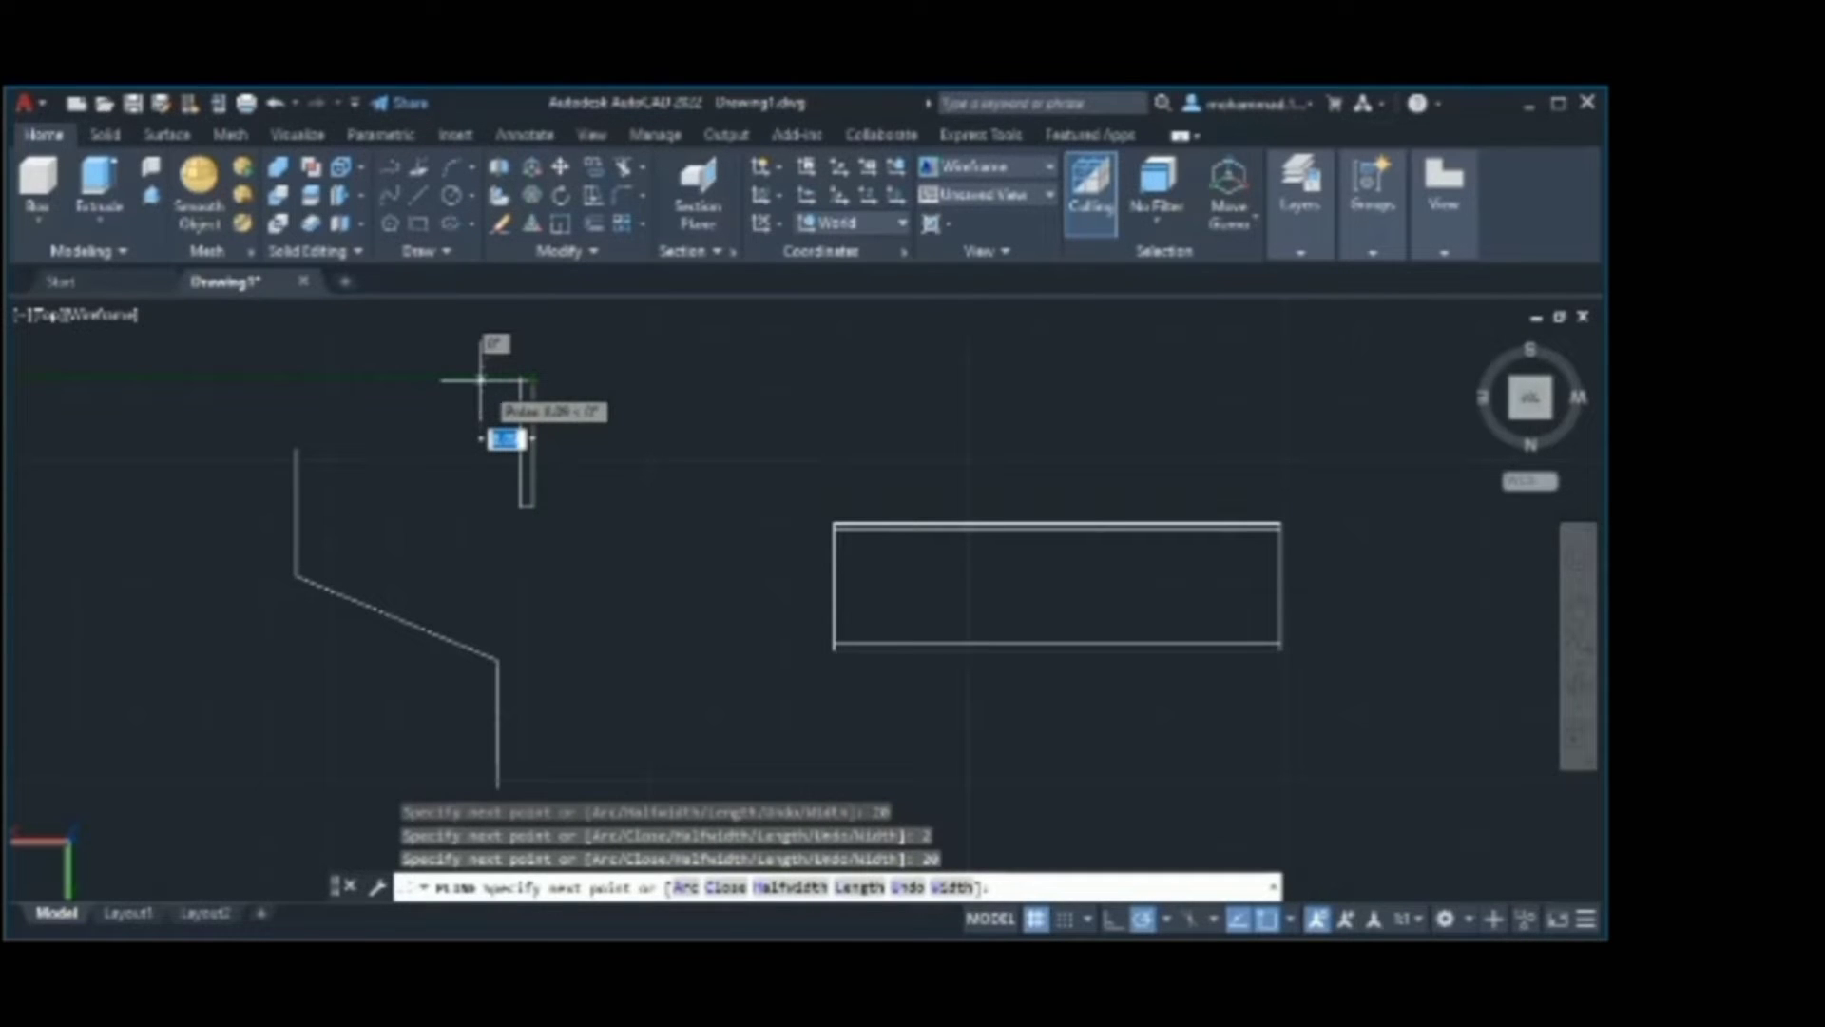
pyautogui.press('Return')
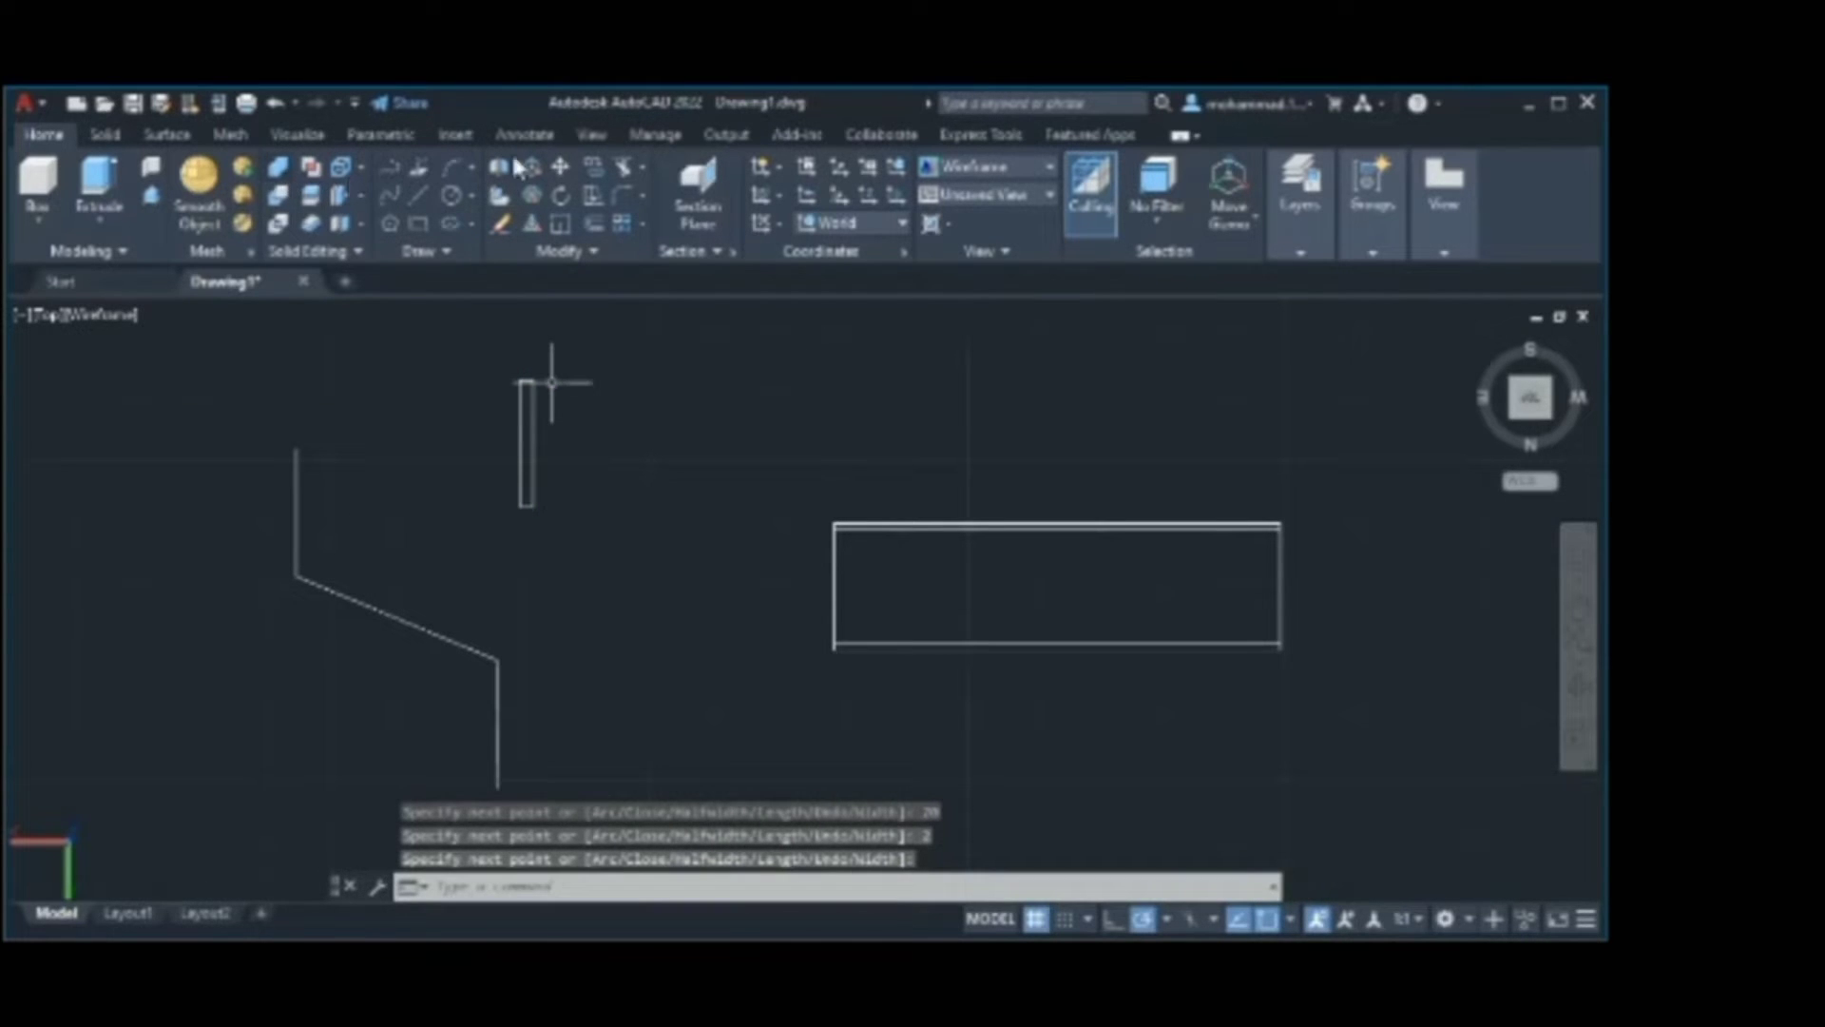
# - Sweep the 20 by 2 rectangle along the stepped path
pyautogui.write('swee')
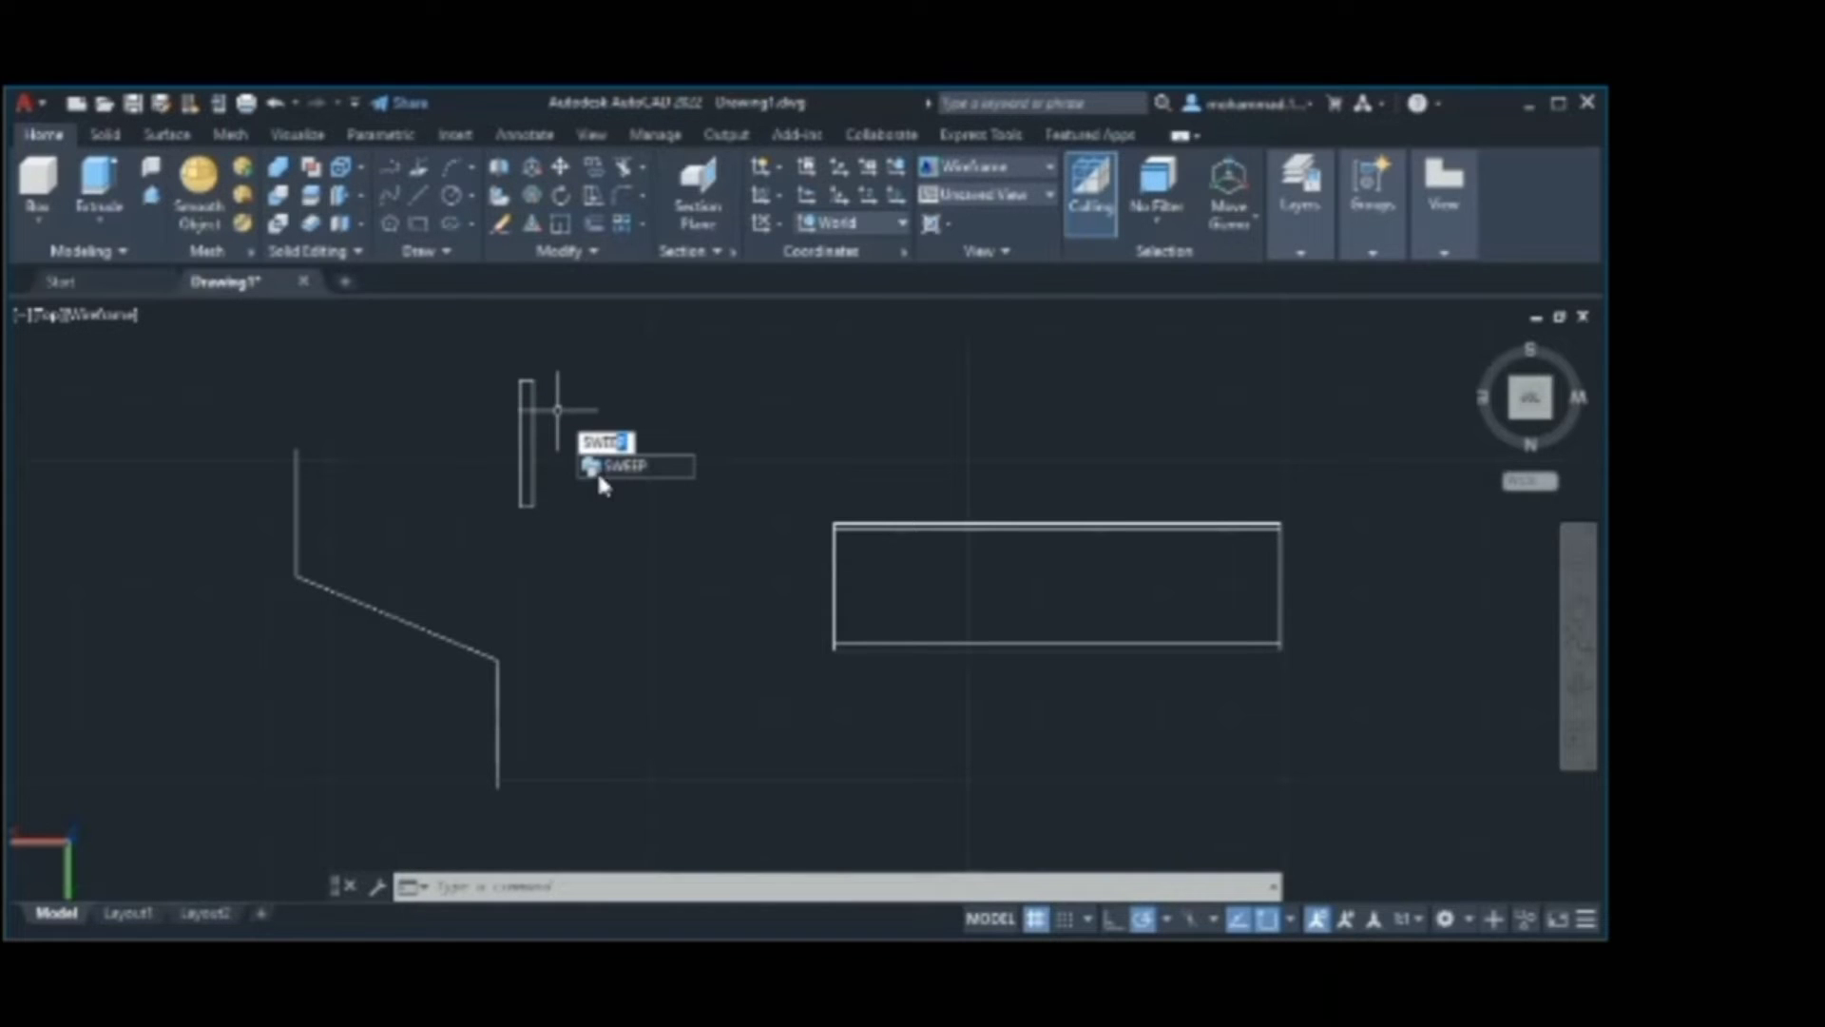
pyautogui.press('Return')
pyautogui.click(533, 466)
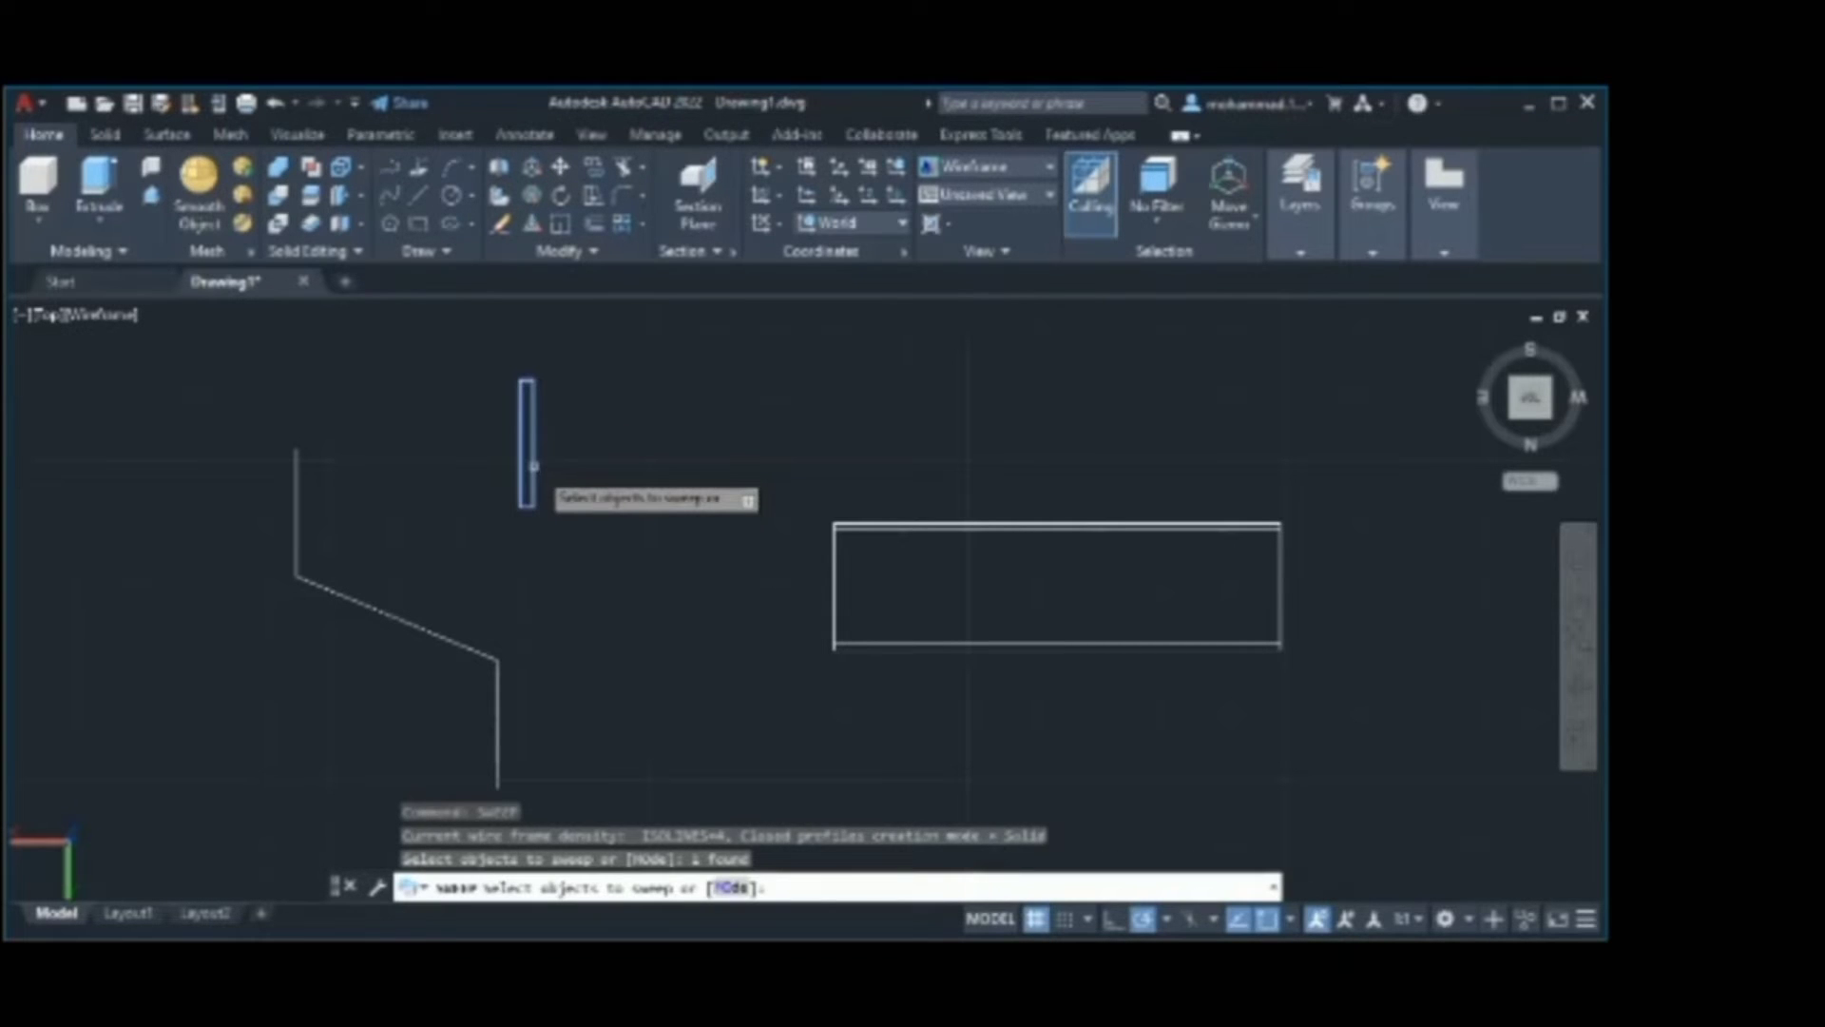
pyautogui.press('Return')
pyautogui.scroll(-2, 421, 693)
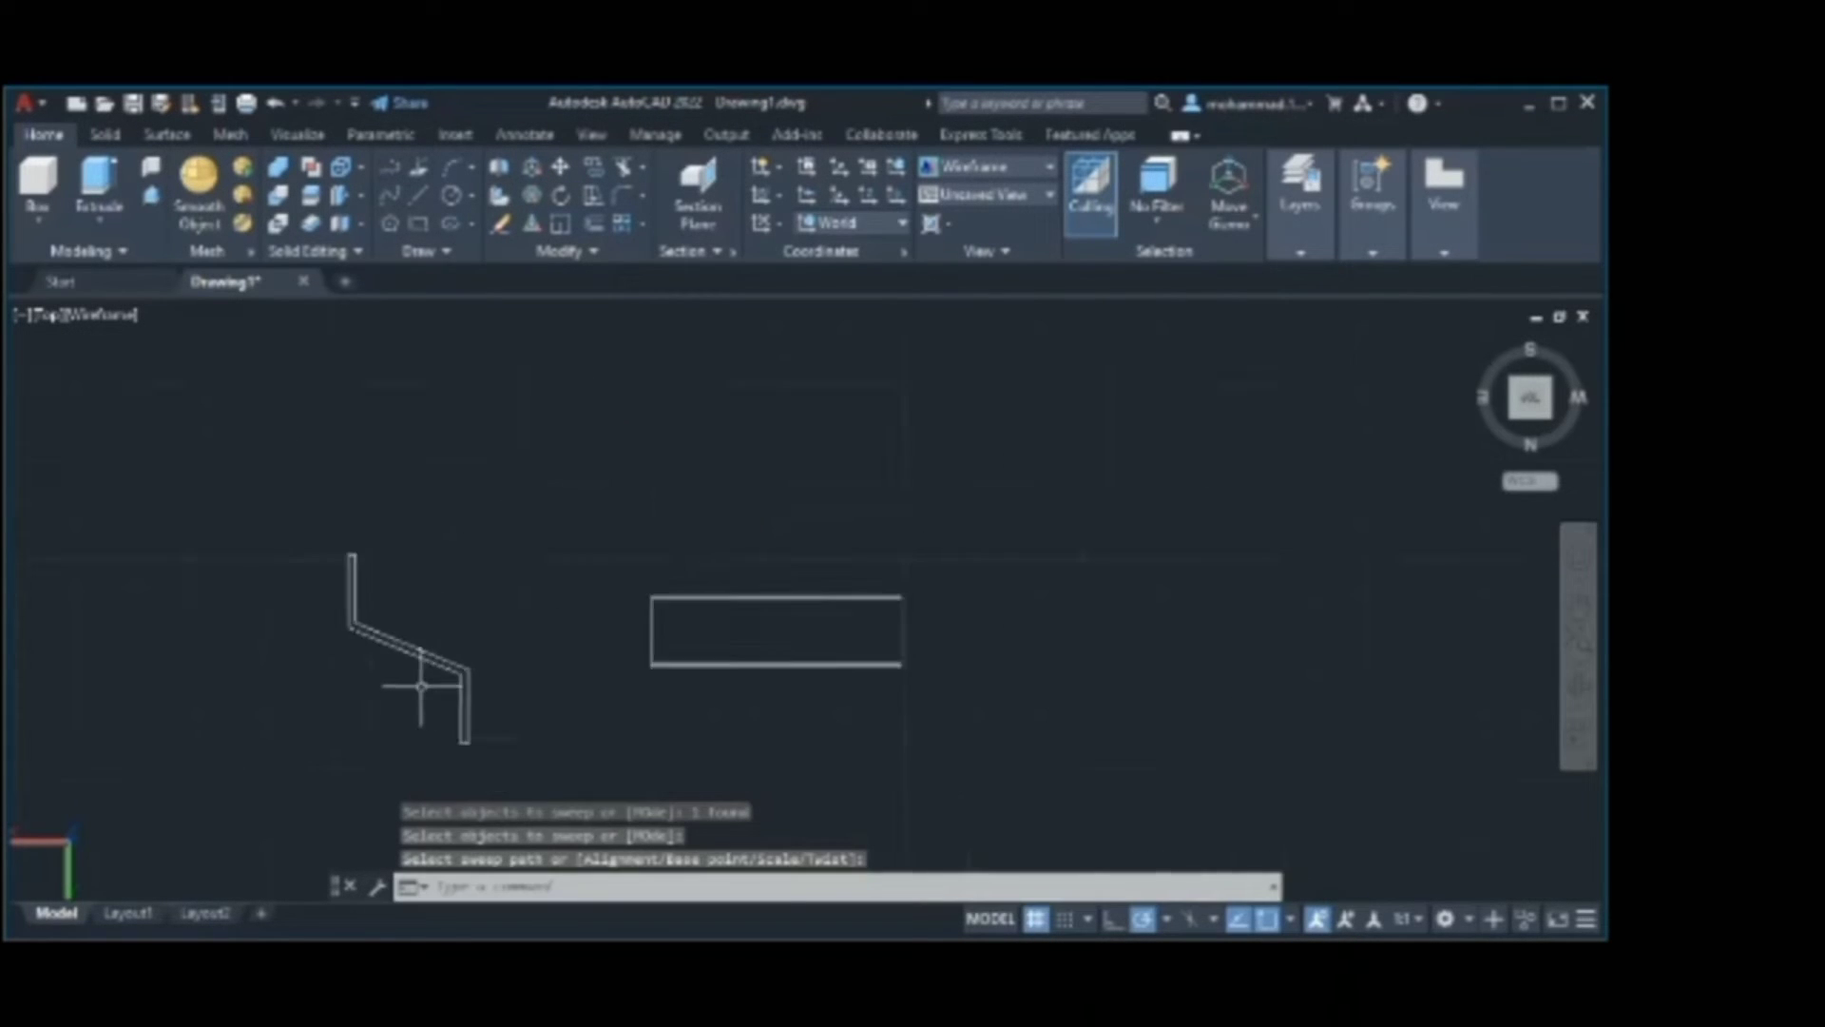
pyautogui.scroll(2, 418, 693)
# - Examine the swept bracket in the SW Isometric view and return to the Top view with north up
pyautogui.click(1478, 340)
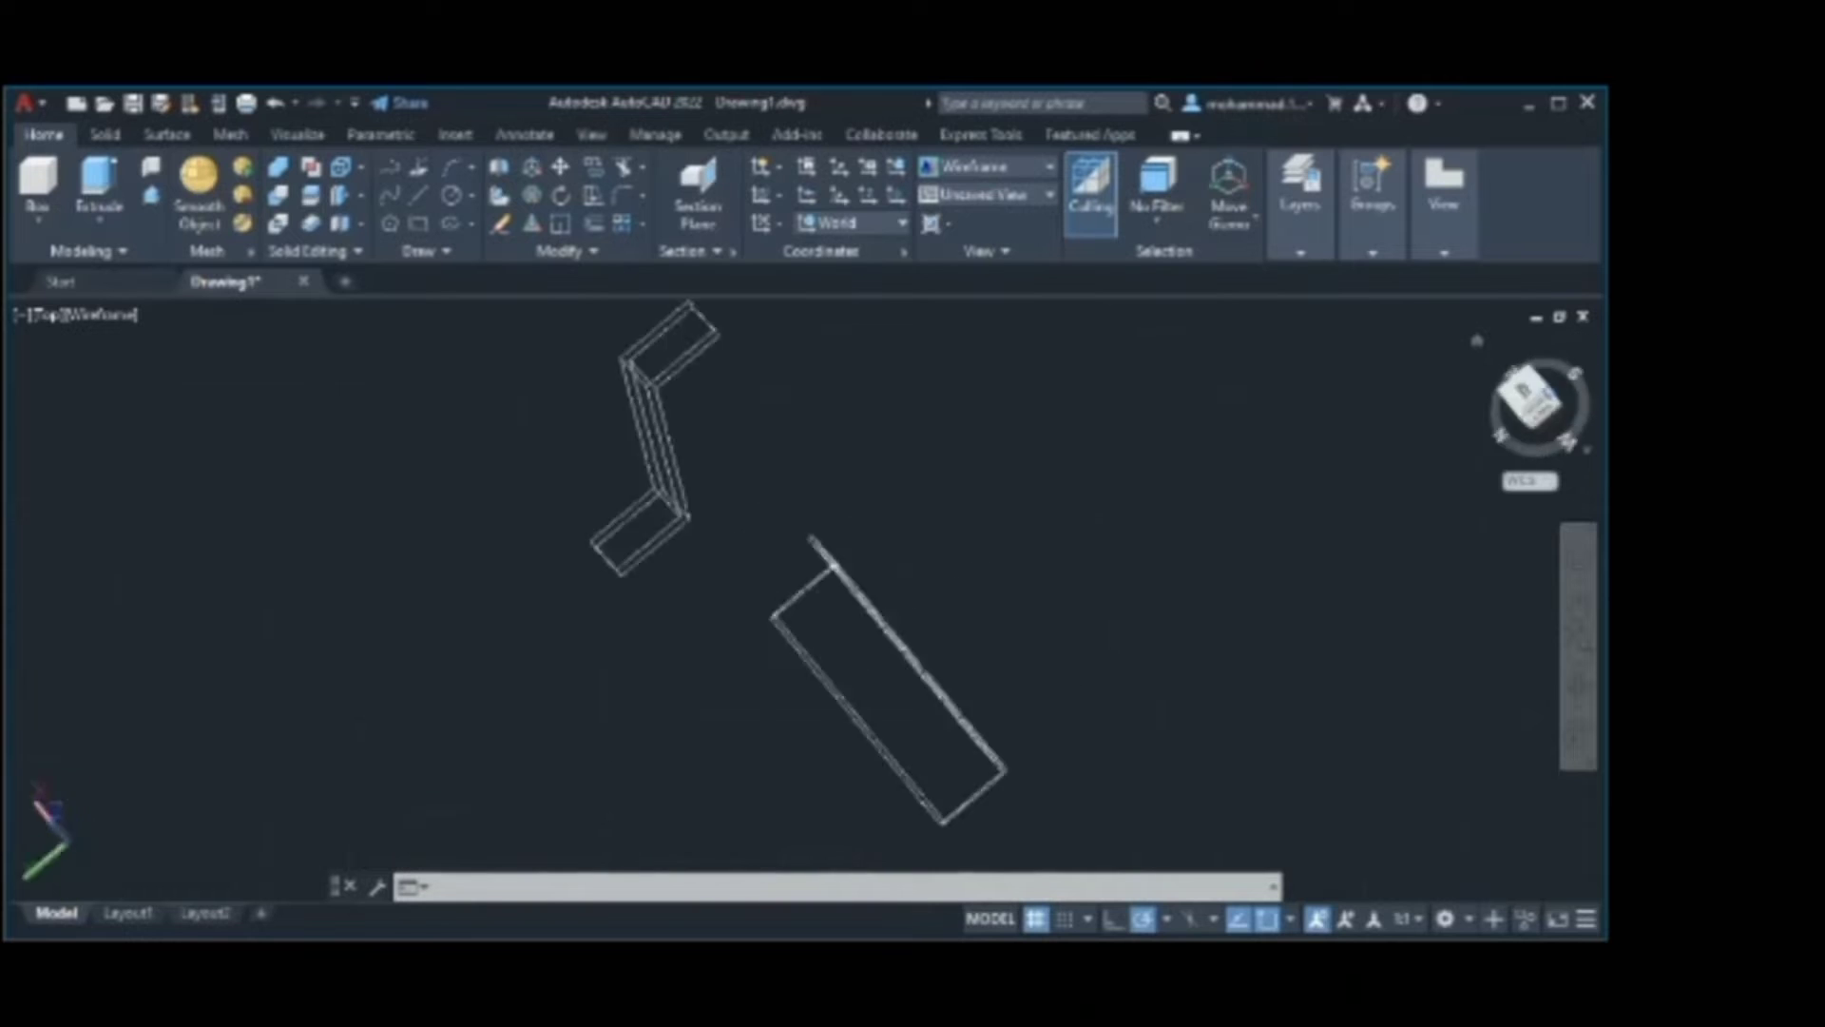
pyautogui.scroll(2, 1064, 540)
pyautogui.scroll(2, 922, 561)
pyautogui.scroll(-1, 911, 561)
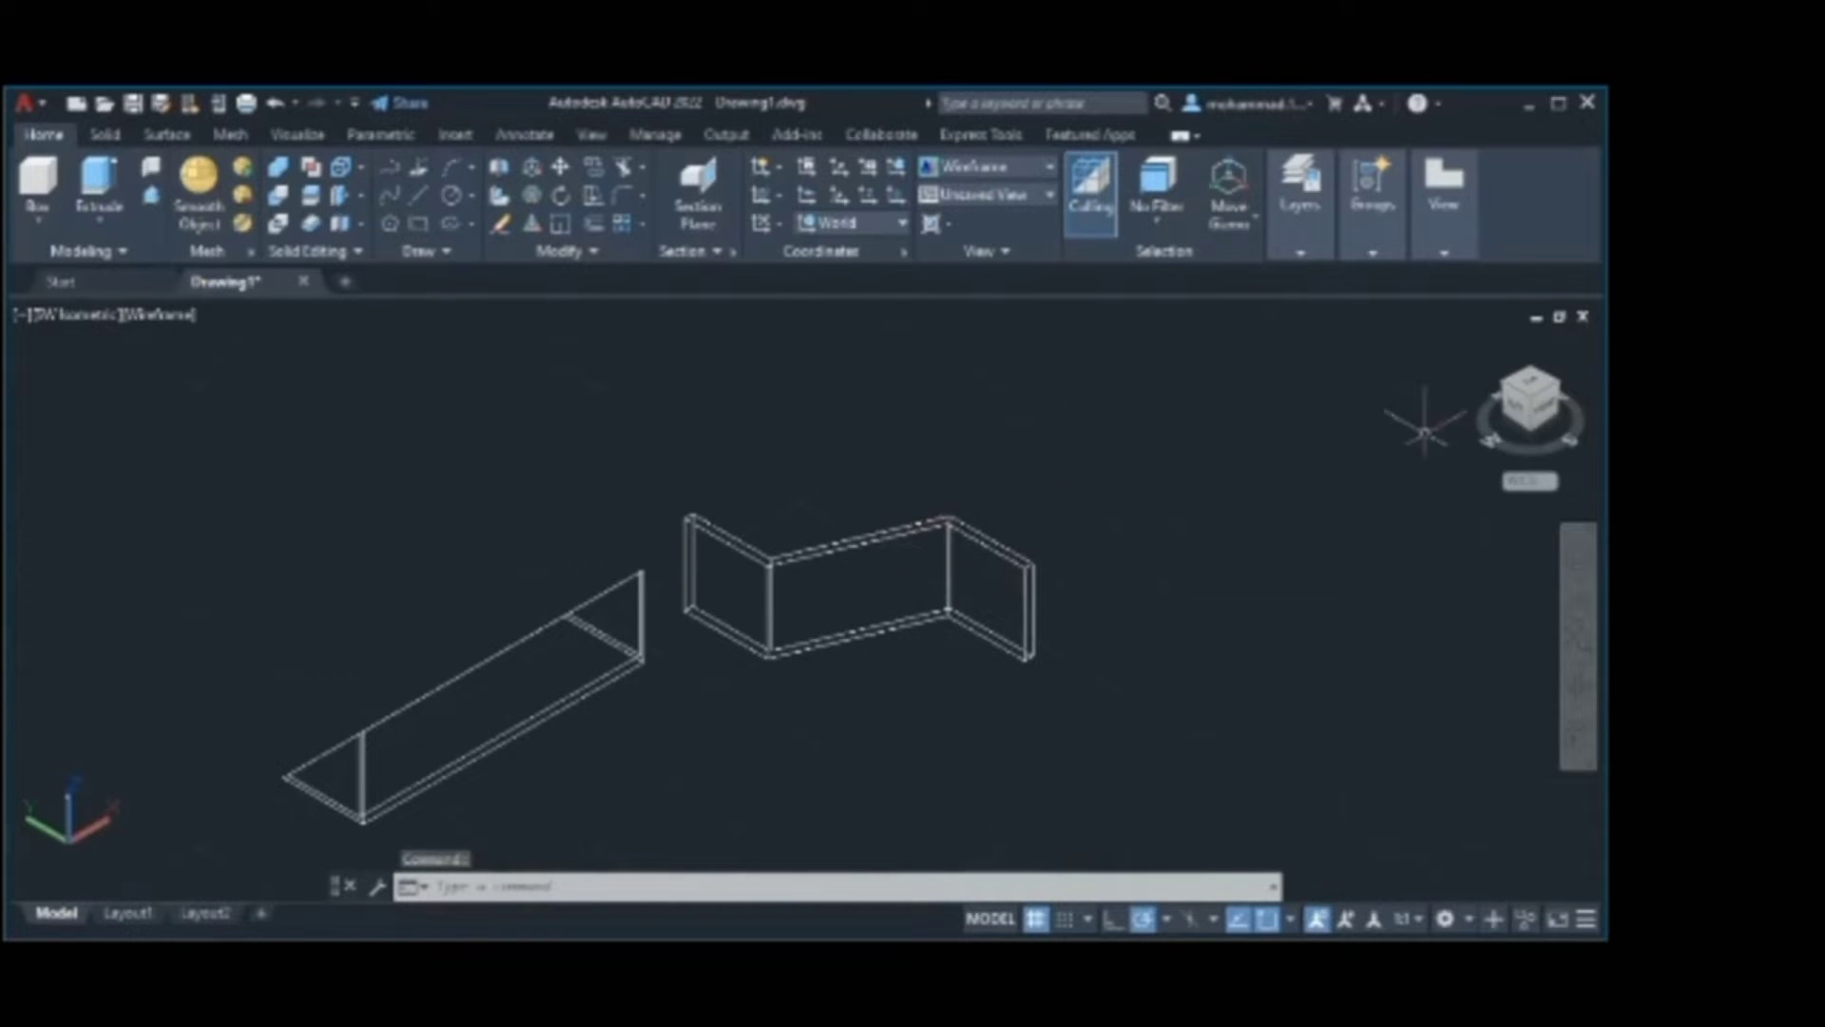
pyautogui.click(1530, 381)
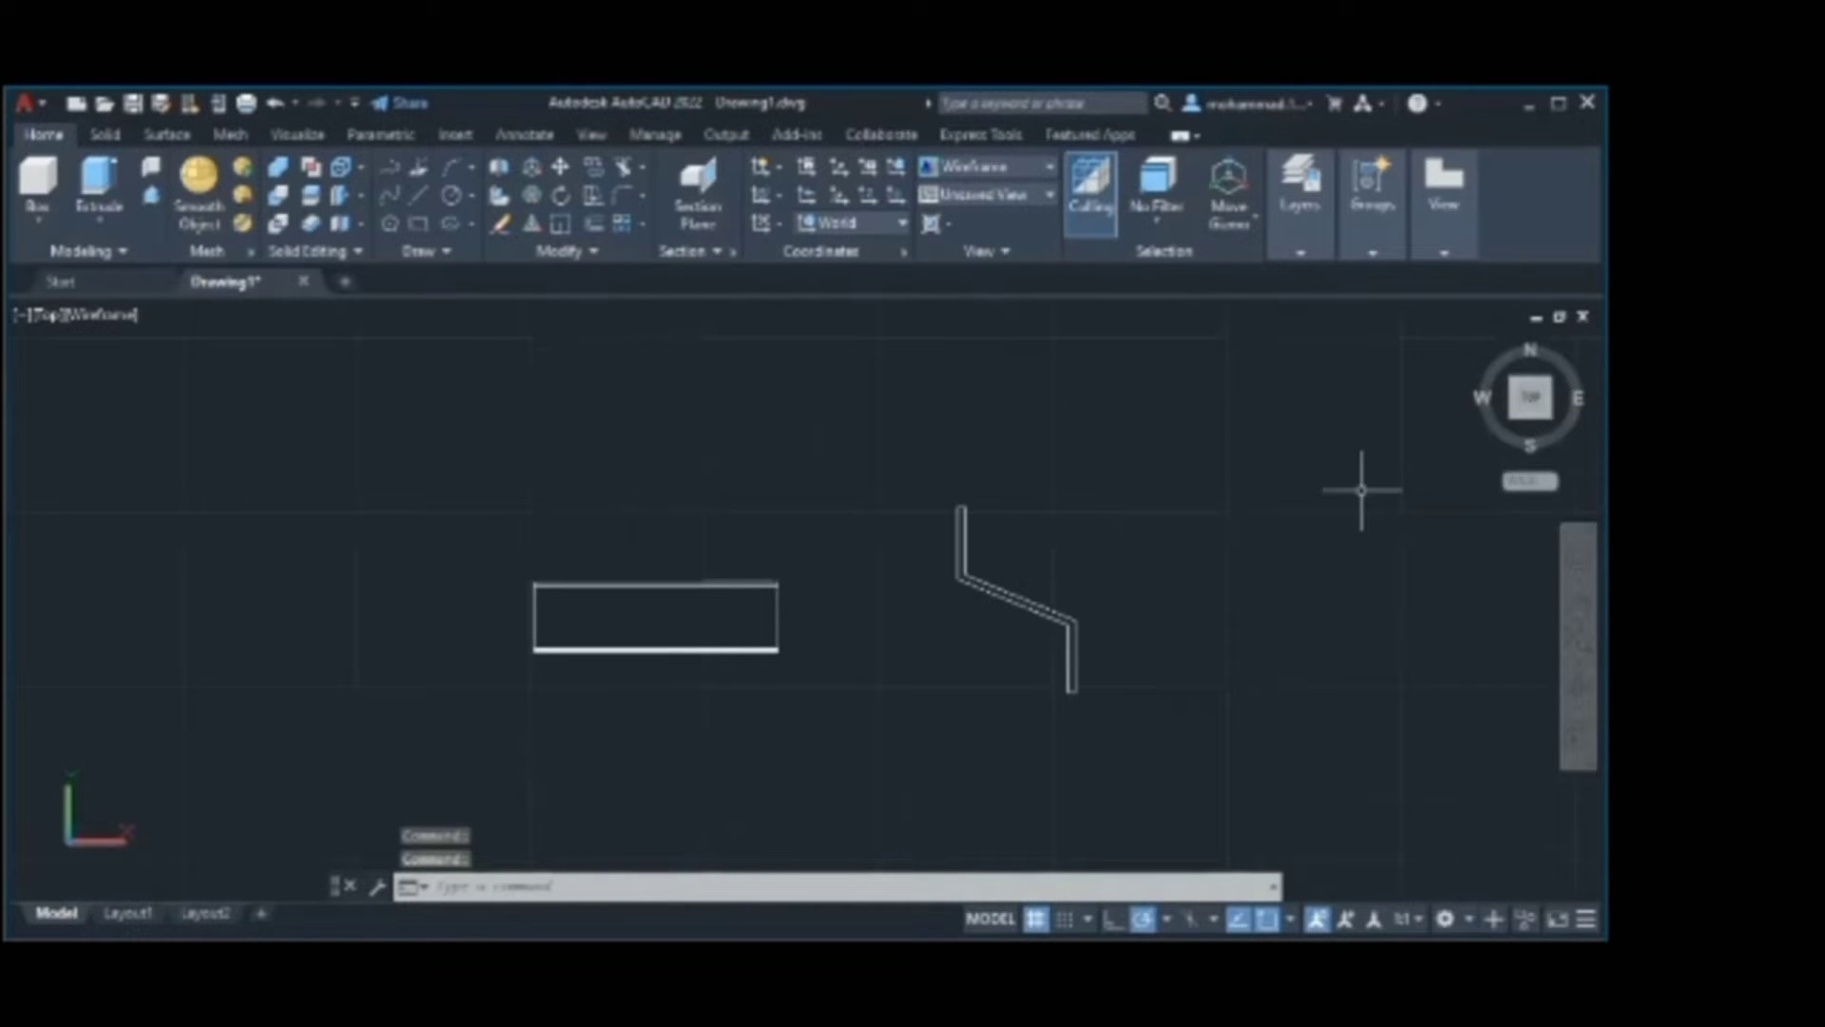
pyautogui.scroll(-2, 1013, 664)
pyautogui.scroll(2, 1012, 664)
pyautogui.scroll(-2, 900, 652)
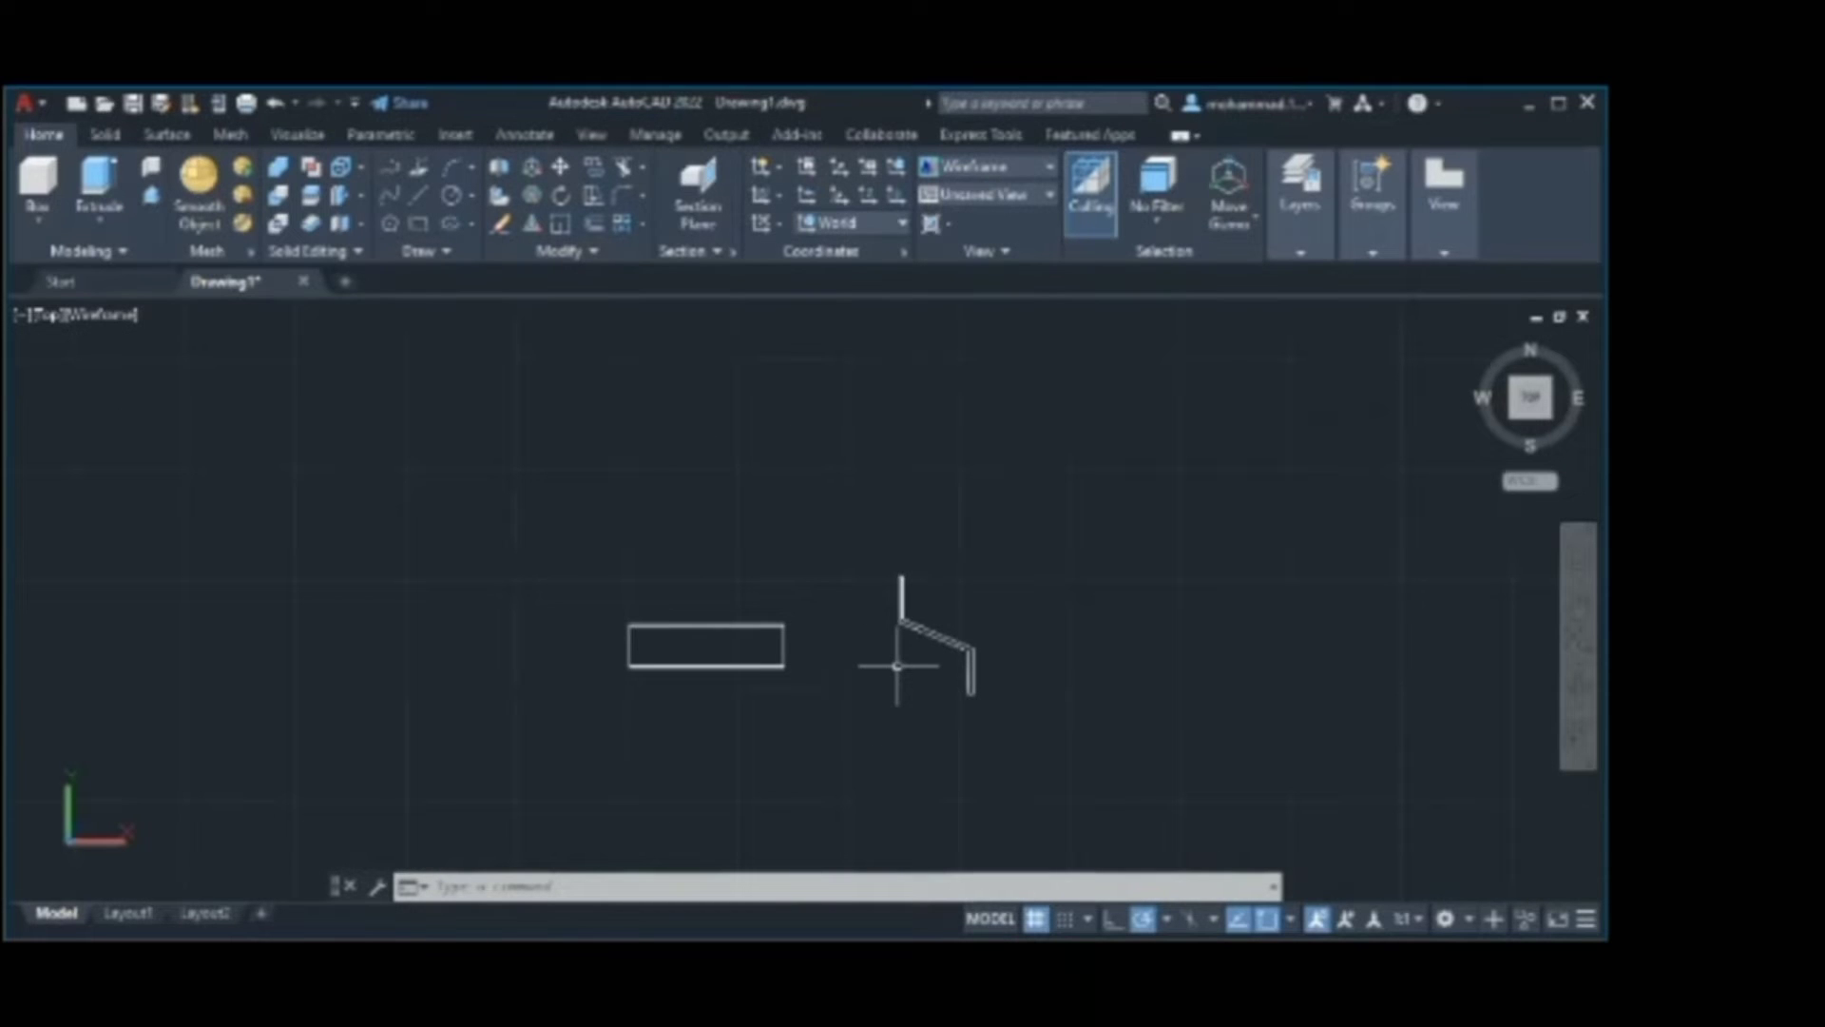
pyautogui.scroll(6, 899, 664)
pyautogui.scroll(-4, 1039, 517)
# - Try to mirror the swept bracket from the end of its upper leg
pyautogui.write('mi')
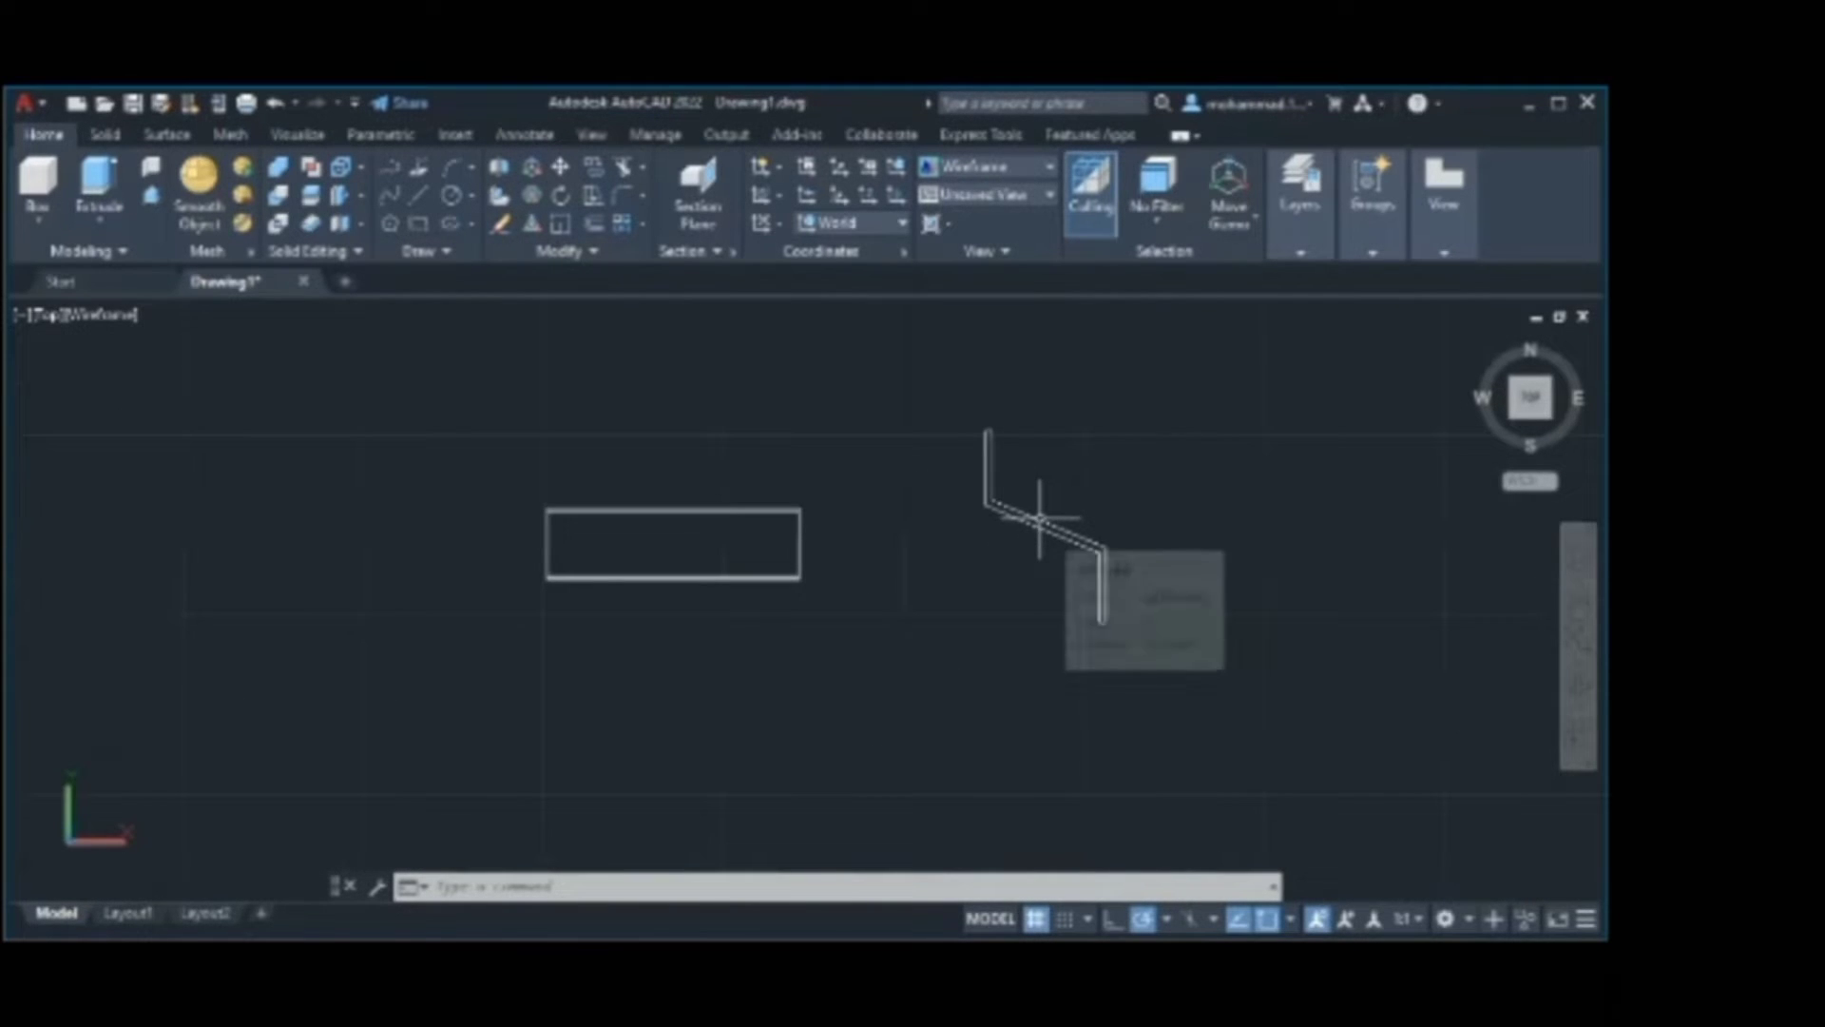
pyautogui.write('r')
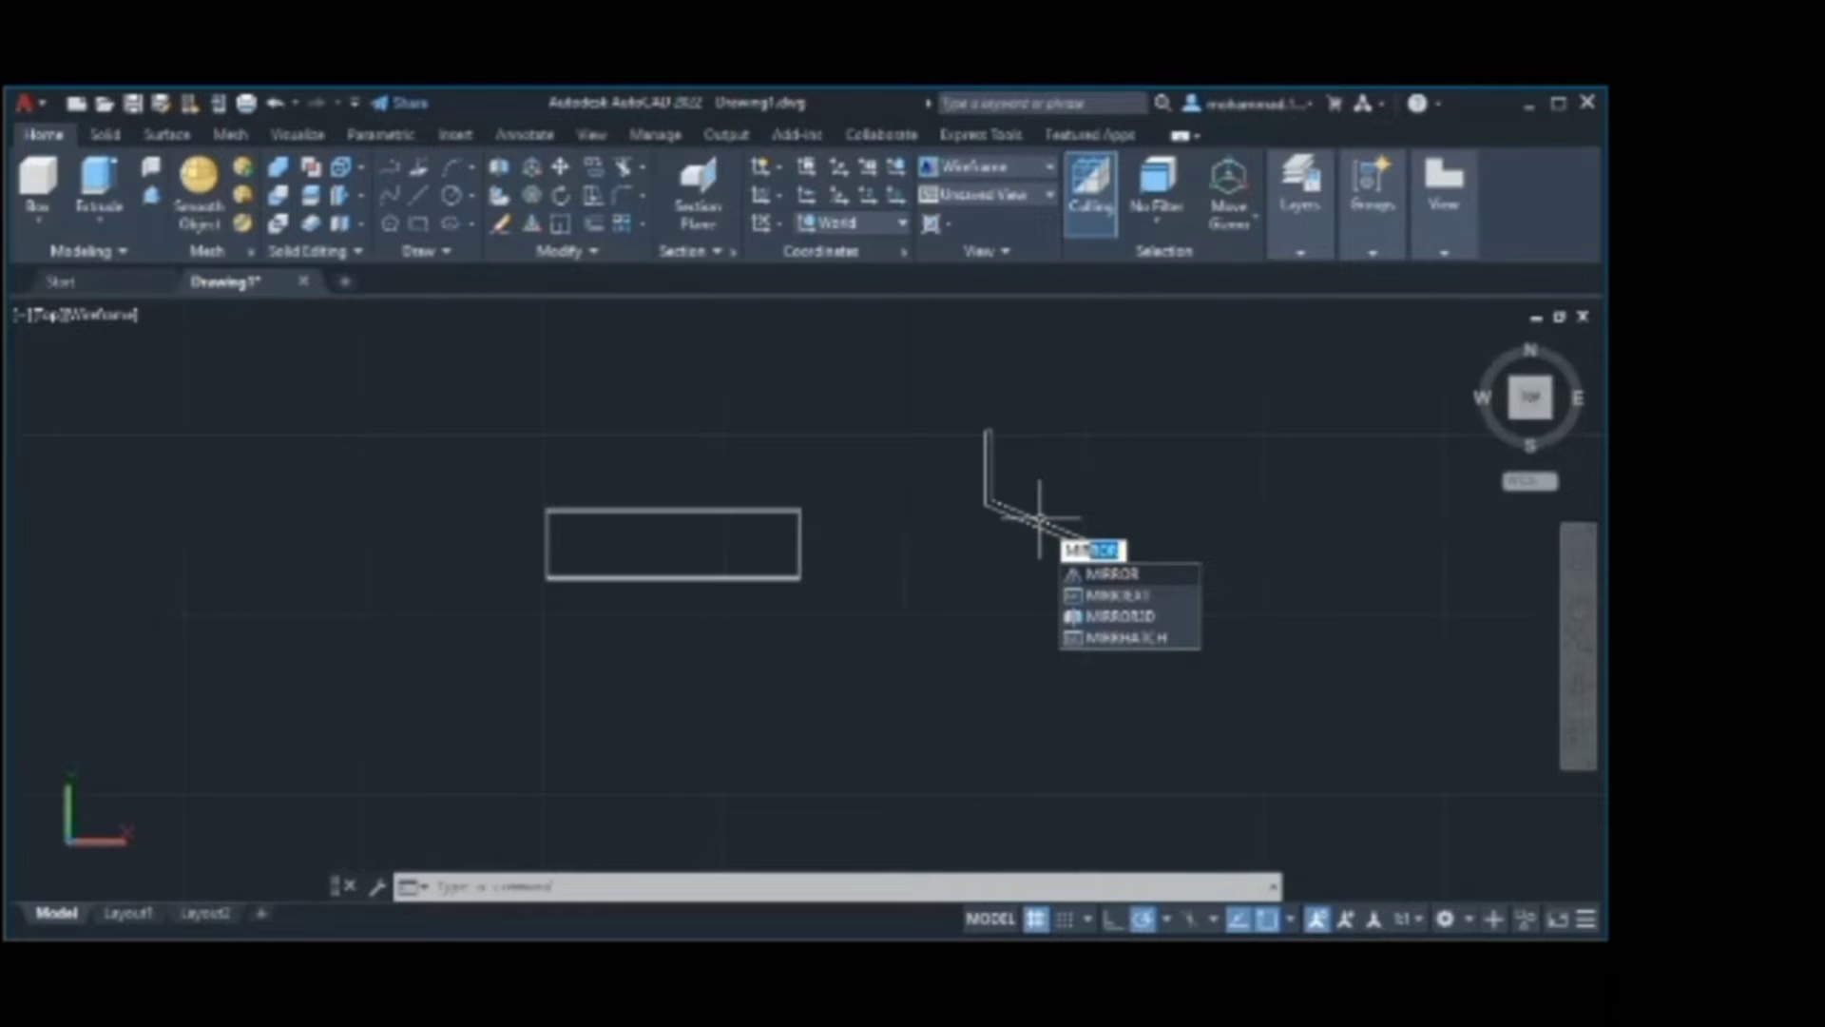
pyautogui.press('Return')
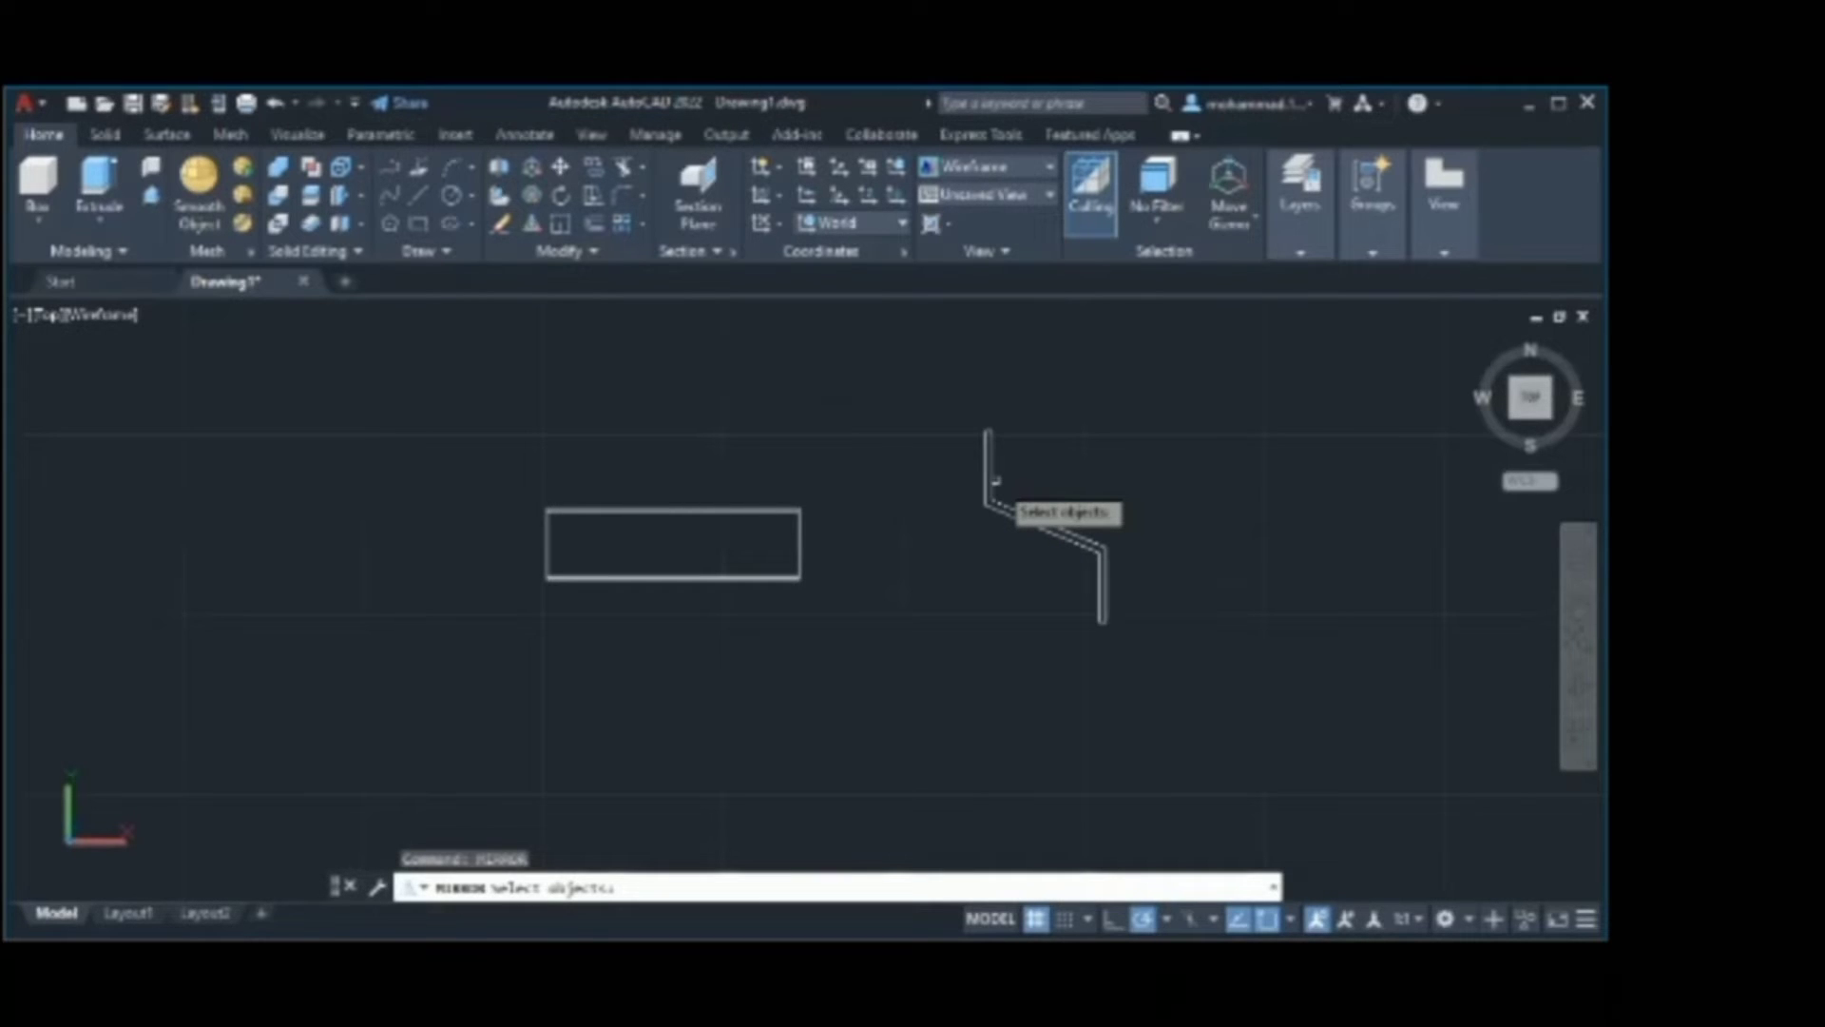
pyautogui.click(995, 480)
pyautogui.press('Return')
pyautogui.click(988, 433)
pyautogui.press('Escape')
pyautogui.hotkey('ctrl', 'z')
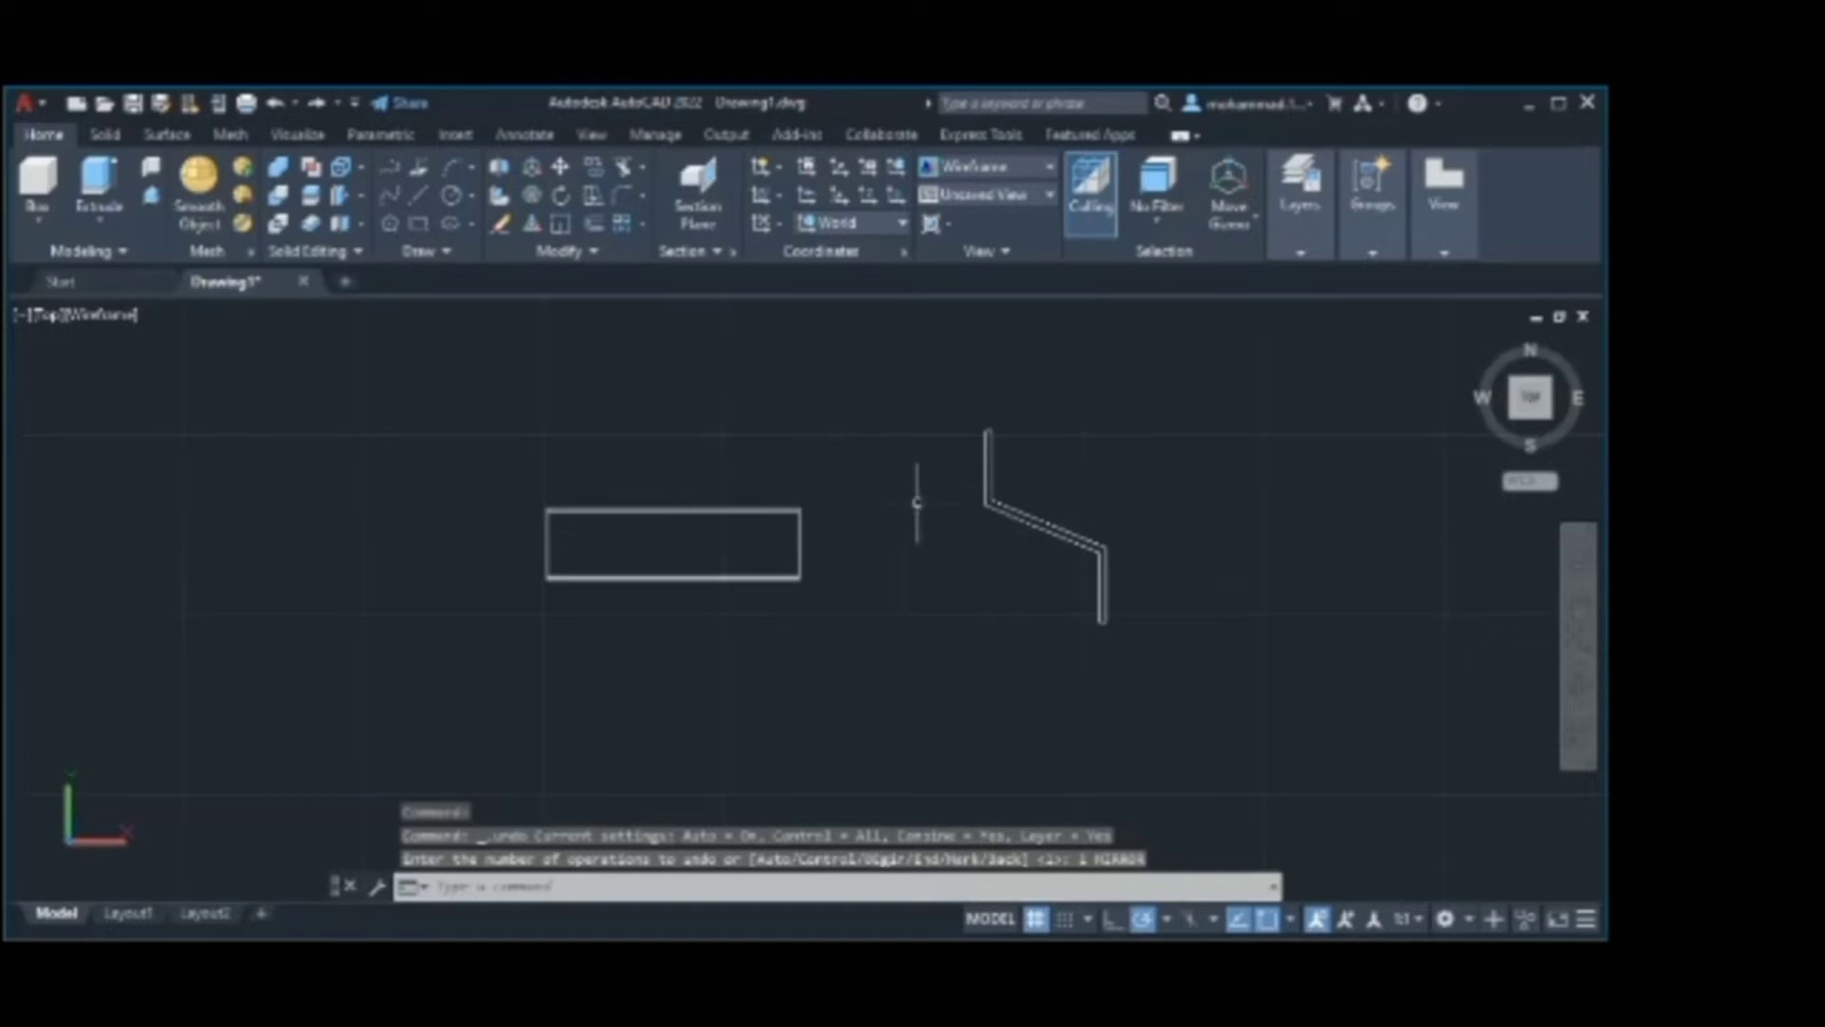
# - Mirror the swept bracket while keeping the original, and show the pair in the NE Isometric view
pyautogui.write('mir')
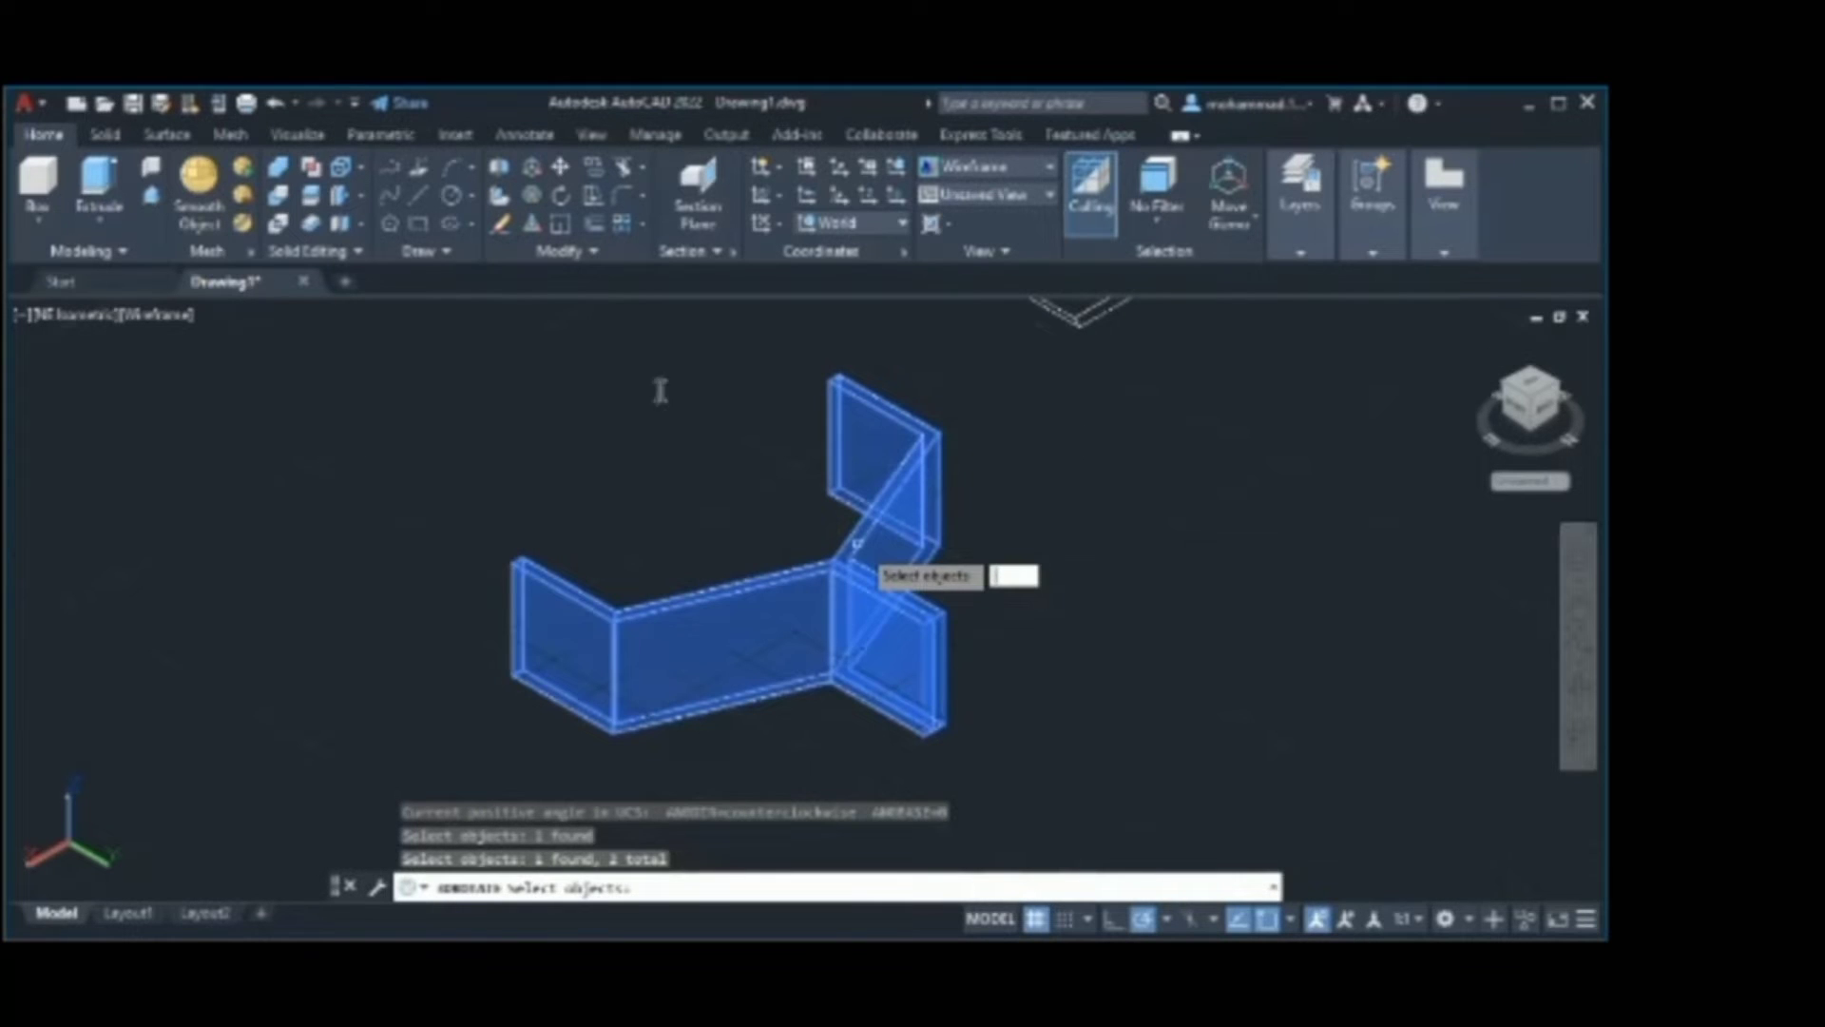
pyautogui.click(275, 102)
# - Rotate both brackets together a quarter turn about the X axis with 3DROTATE so their end legs stand vertically
pyautogui.write('rotate')
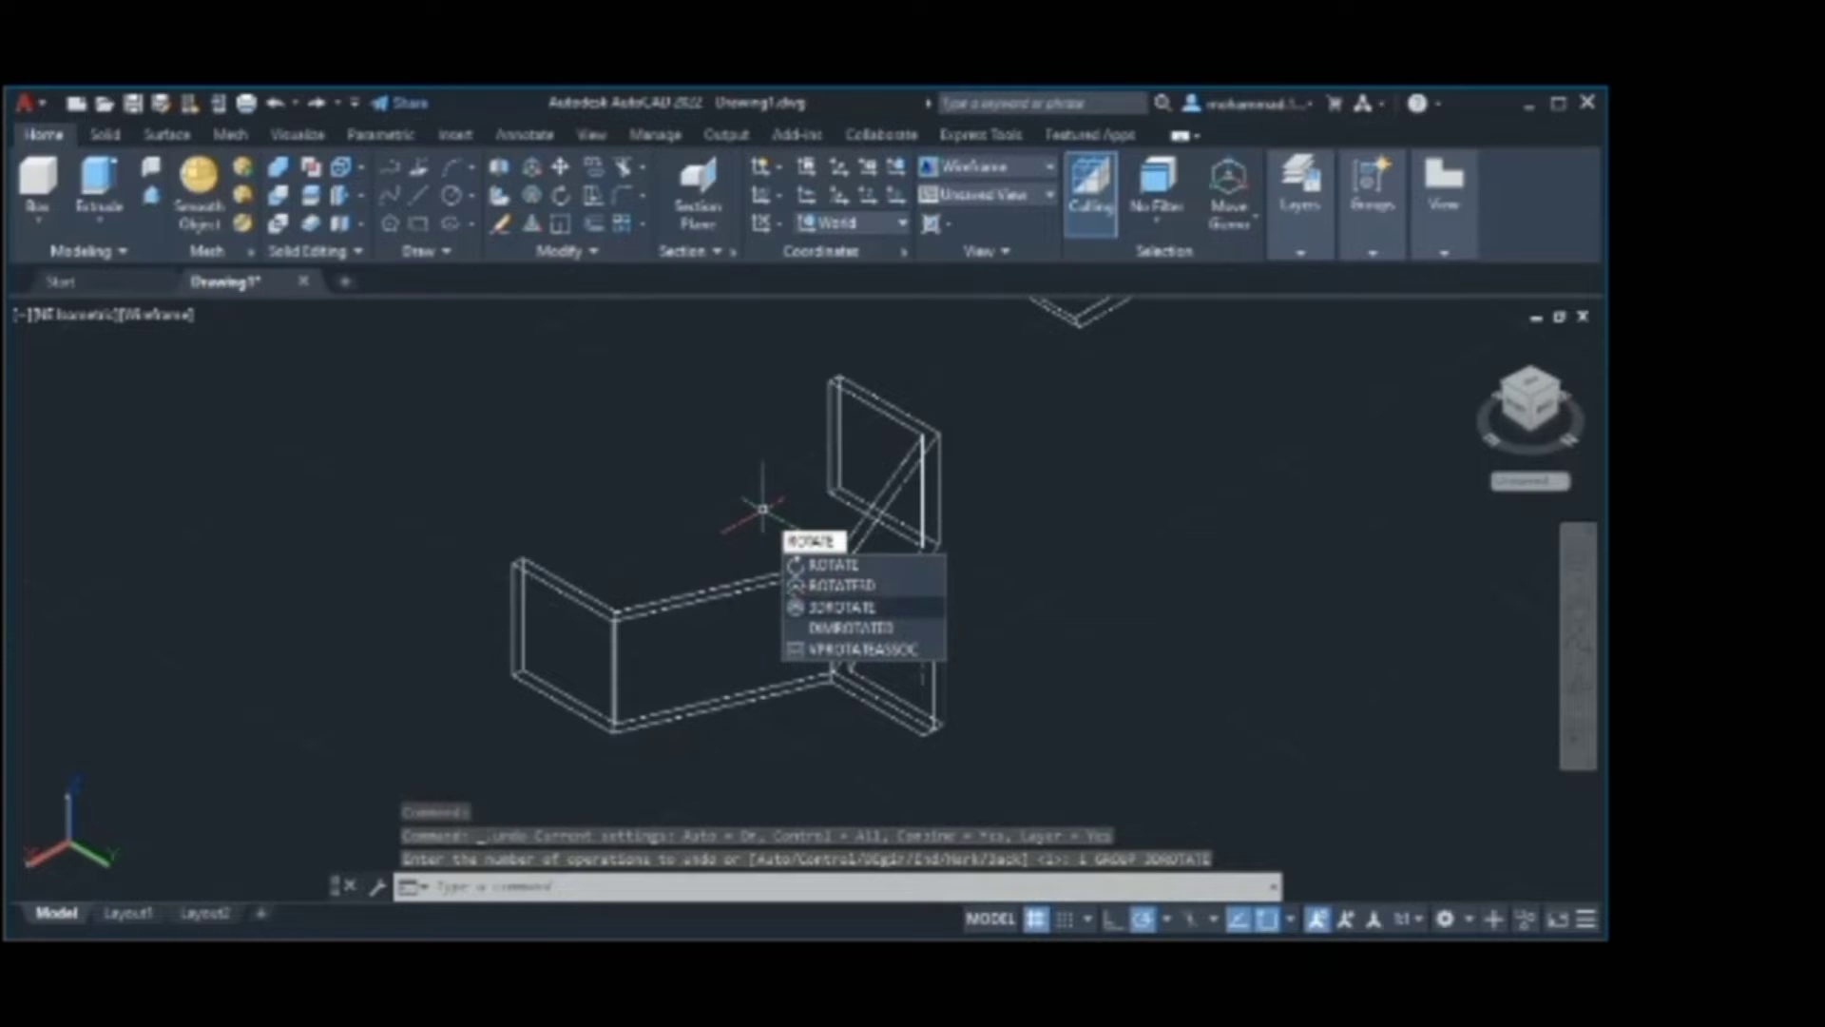
pyautogui.click(841, 607)
pyautogui.click(859, 547)
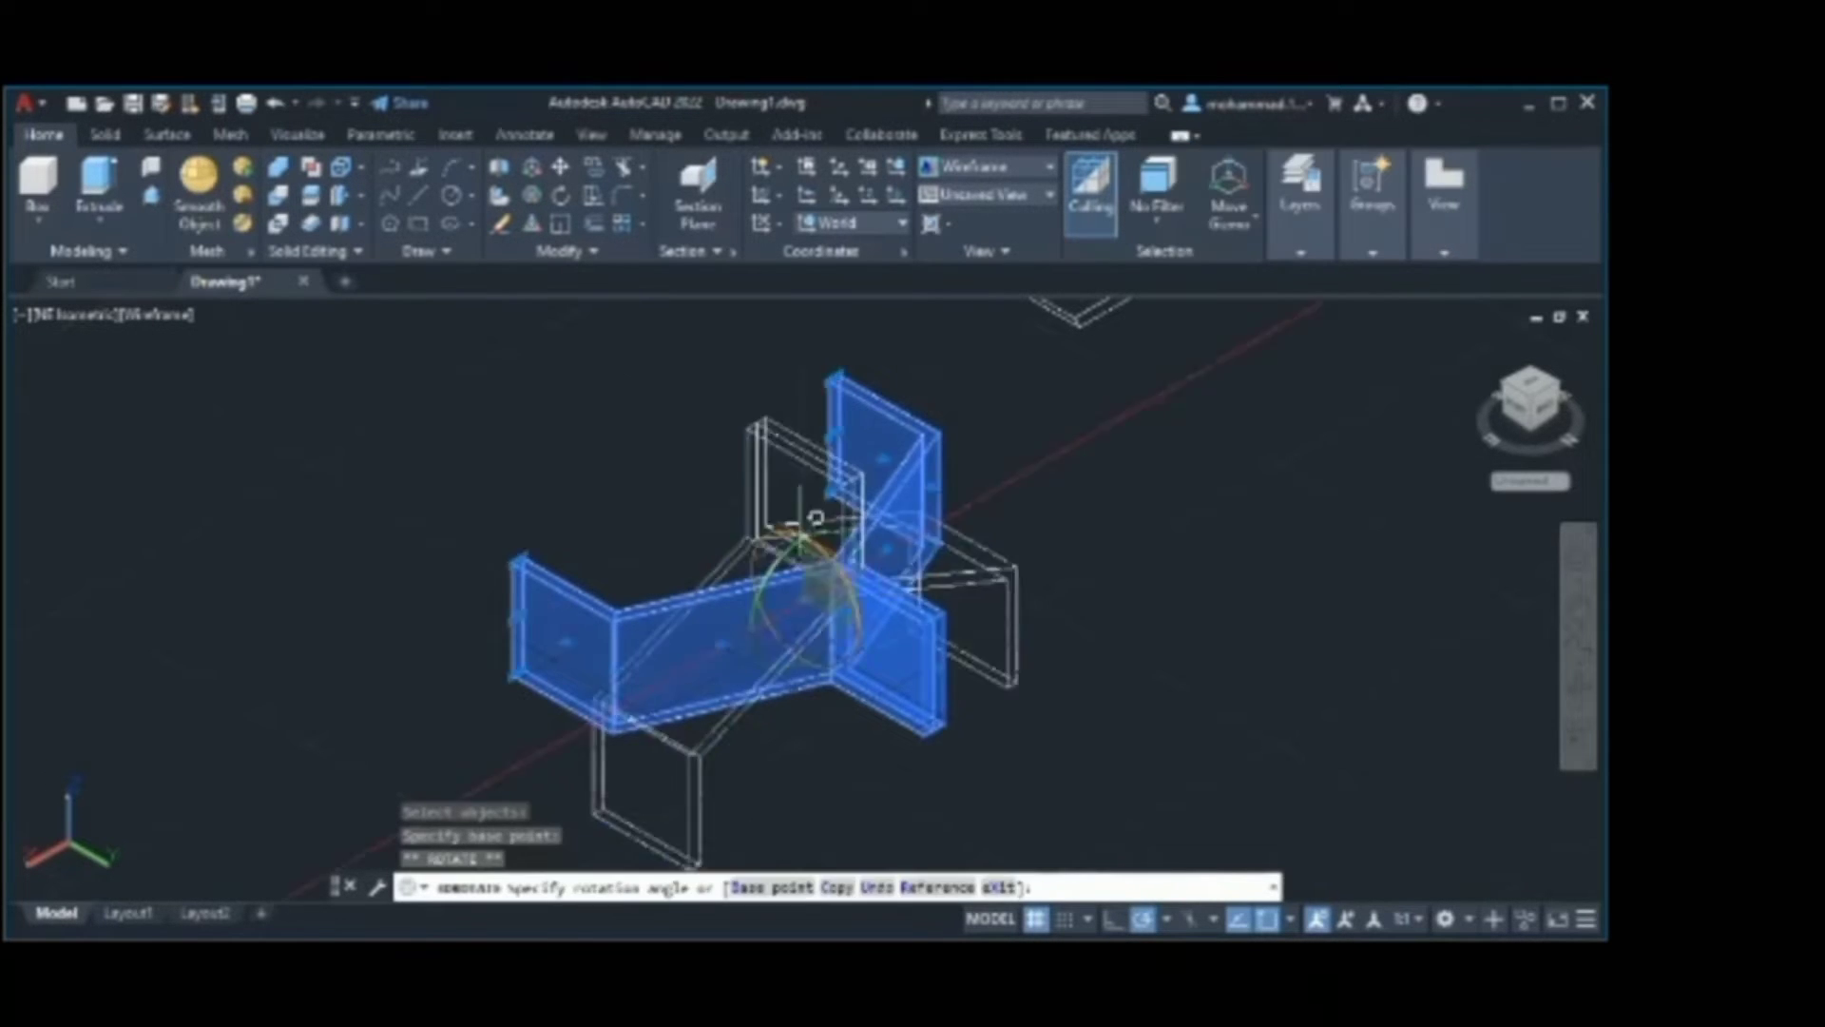
pyautogui.click(815, 517)
pyautogui.scroll(-5, 1129, 476)
pyautogui.keyDown('shift'); pyautogui.moveTo(1129, 475); pyautogui.dragTo(656, 599, button='middle'); pyautogui.keyUp('shift')
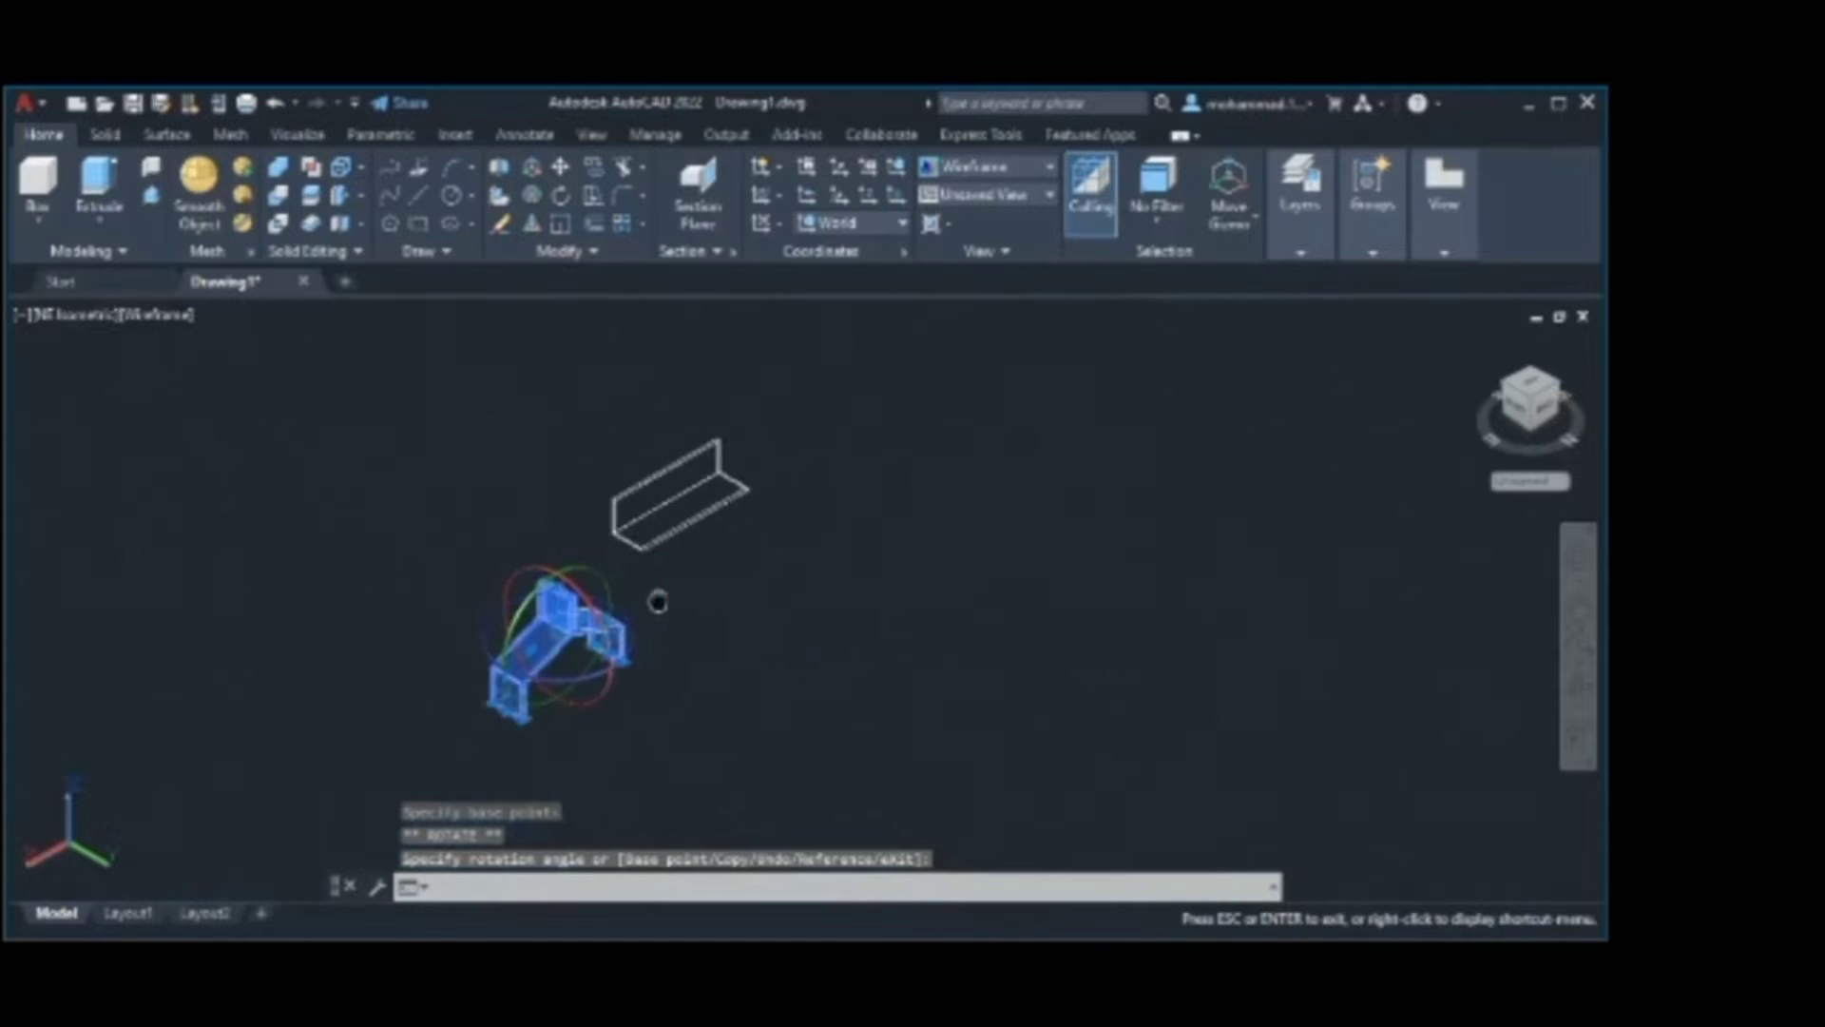
pyautogui.scroll(5, 485, 565)
pyautogui.moveTo(1063, 598); pyautogui.dragTo(758, 463, button='middle')
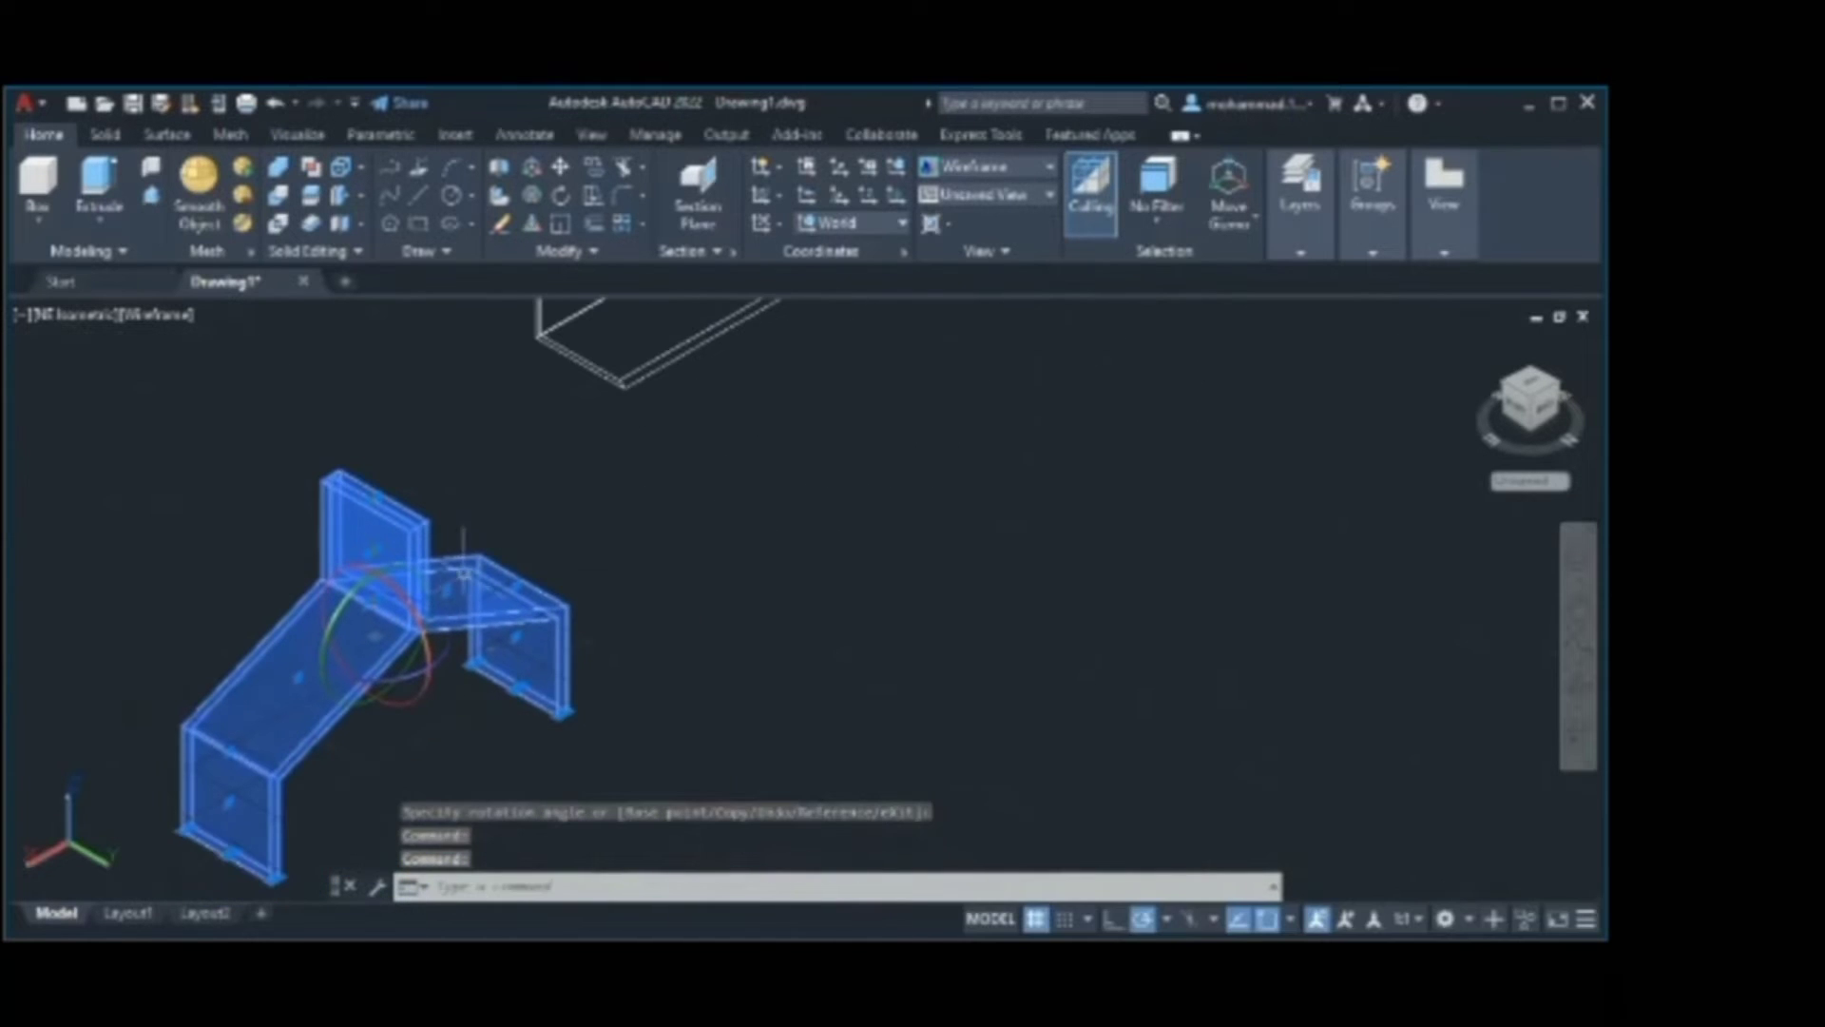
pyautogui.press('Return')
pyautogui.click(559, 470)
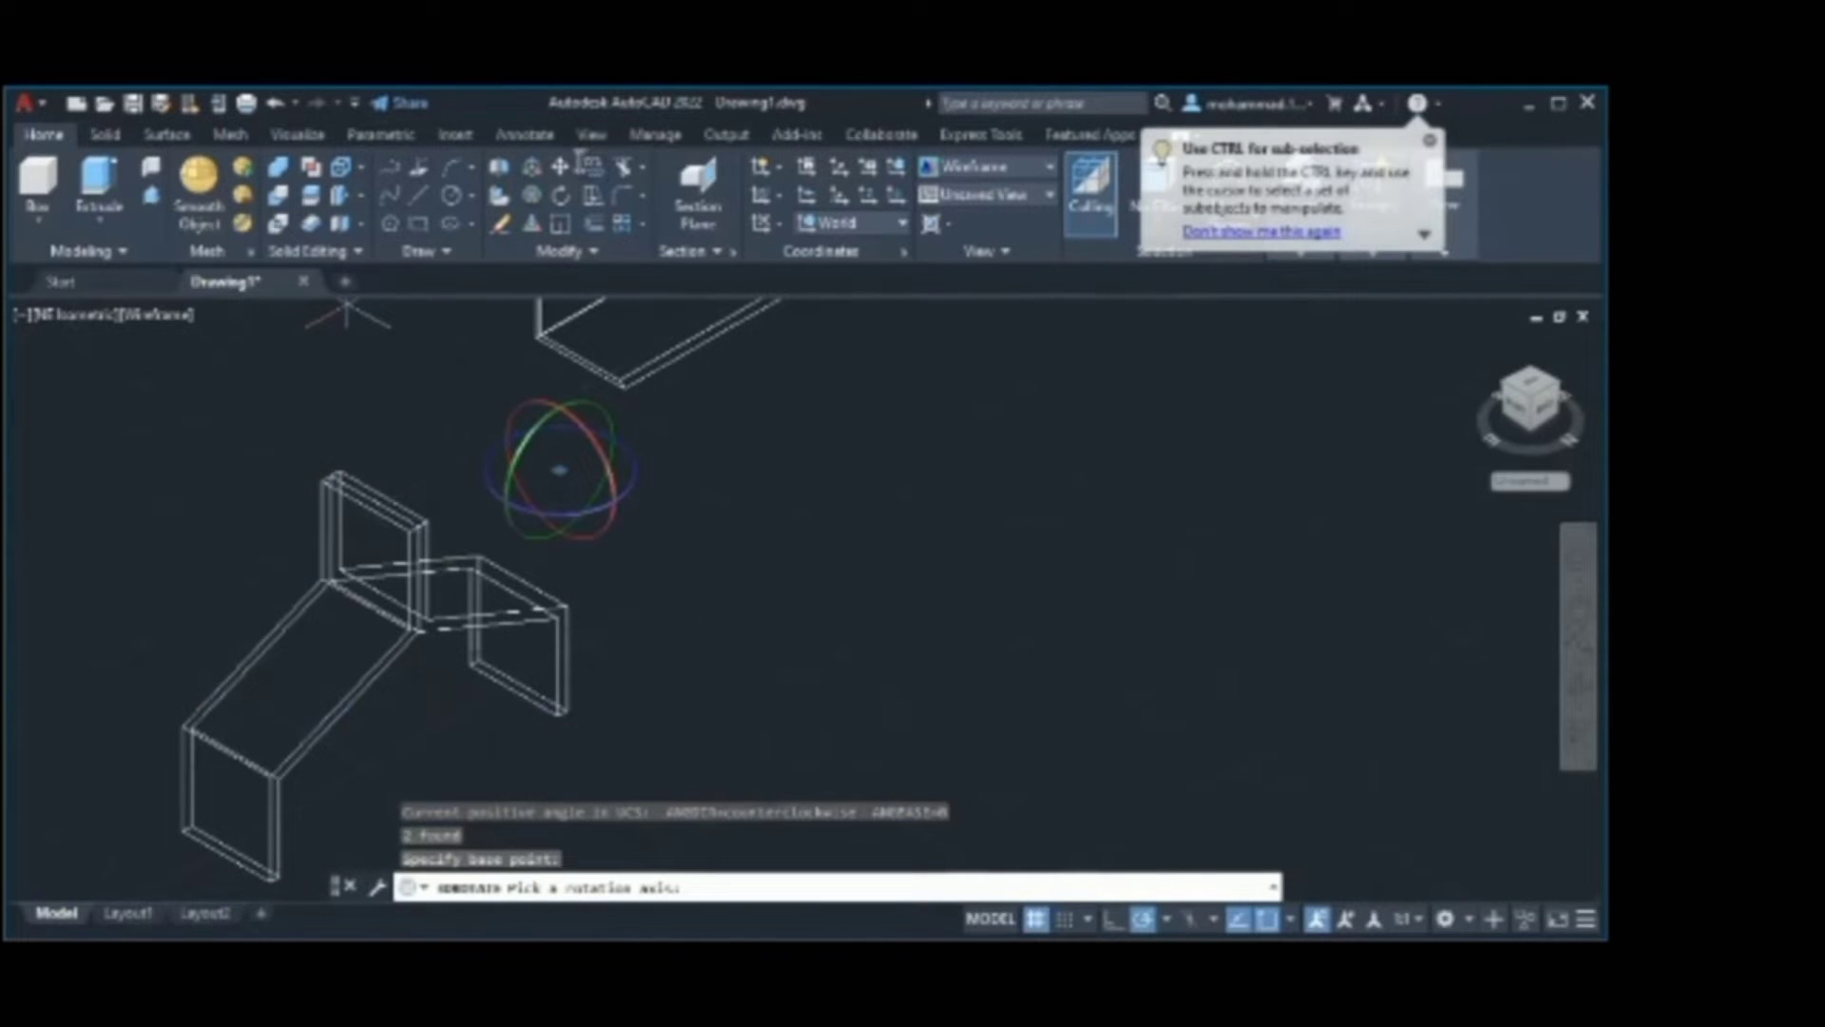
pyautogui.scroll(-3, 211, 639)
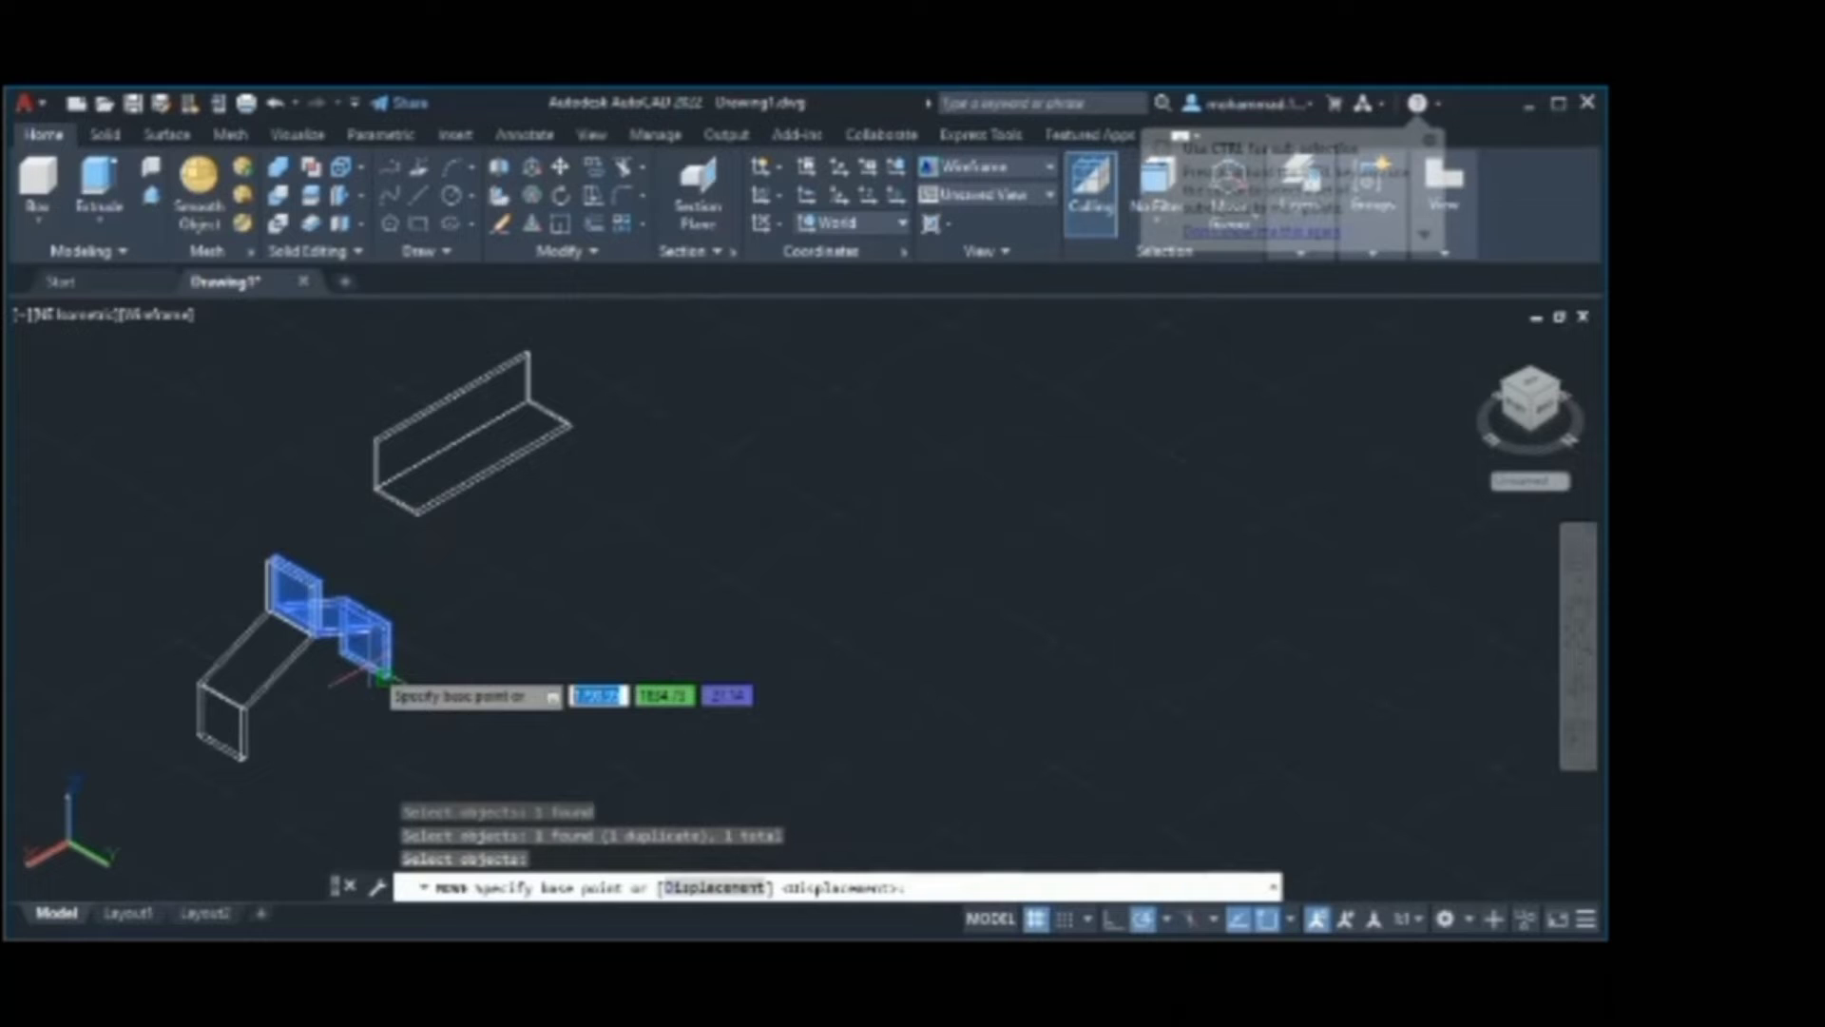
# - Move the mirrored bracket by its lower leg corner onto the end corner of the L-shaped piece
pyautogui.click(384, 677)
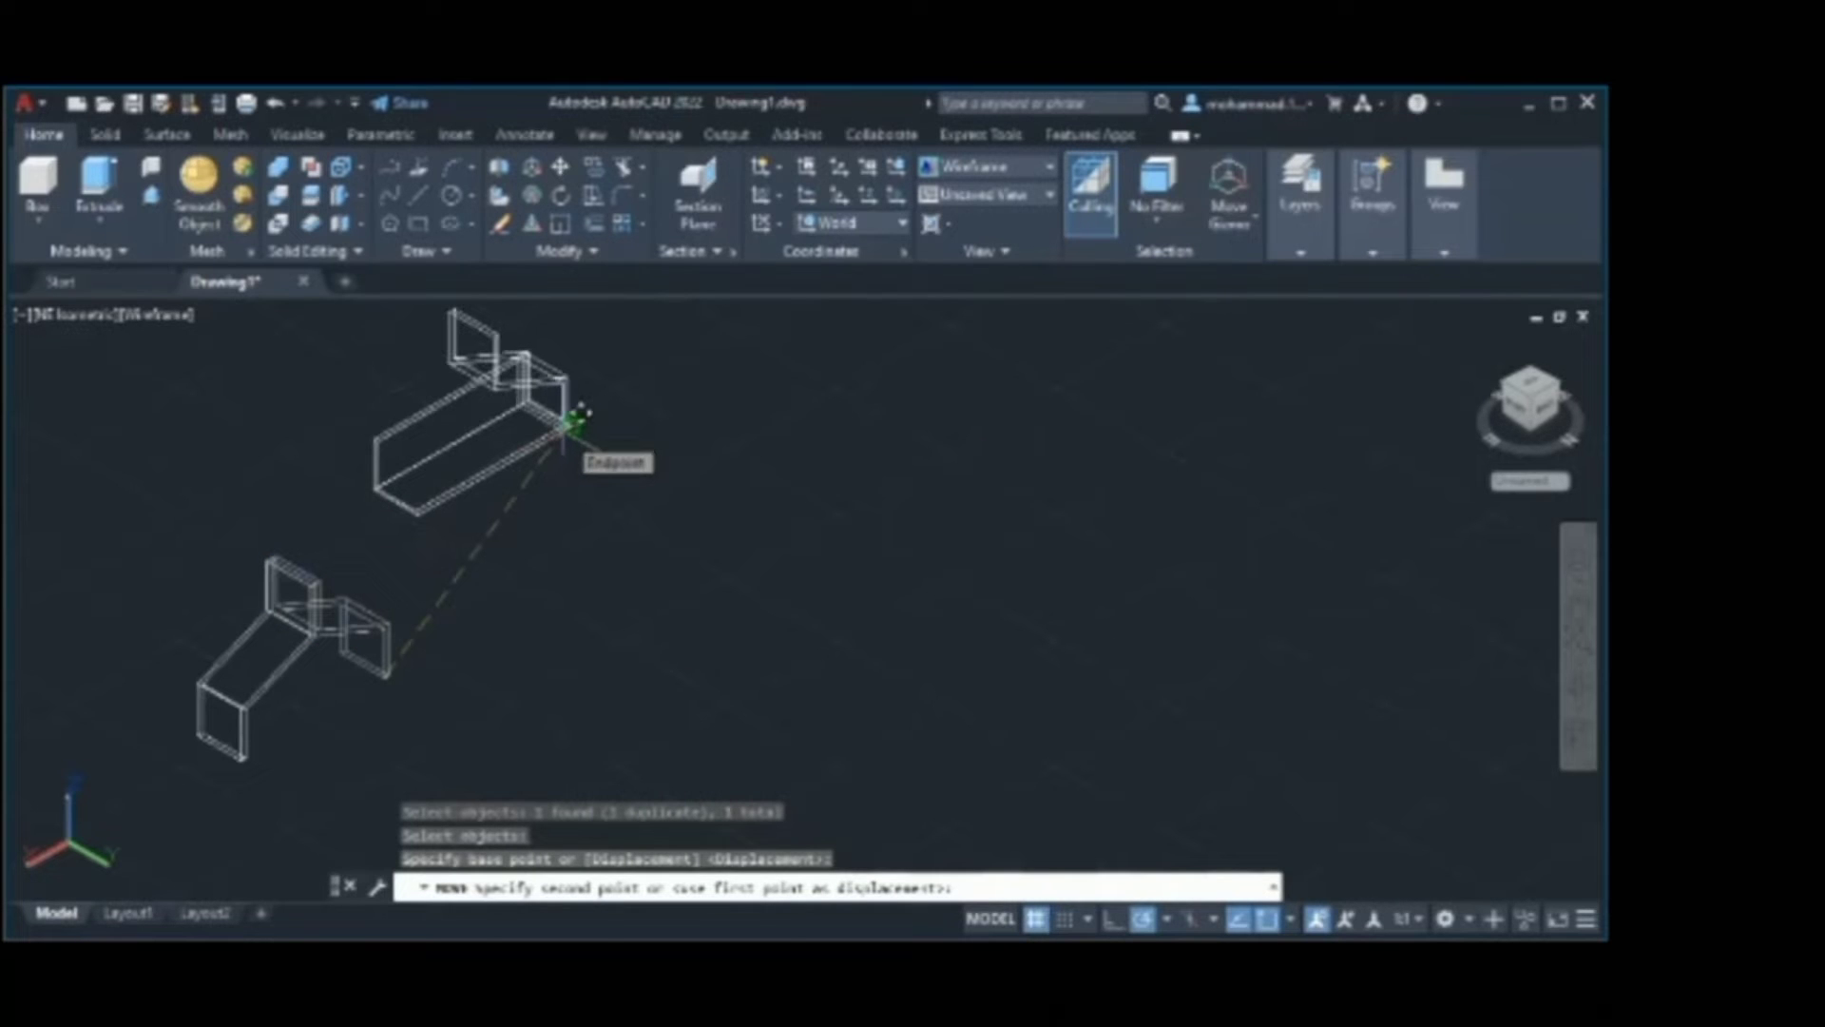
pyautogui.click(571, 421)
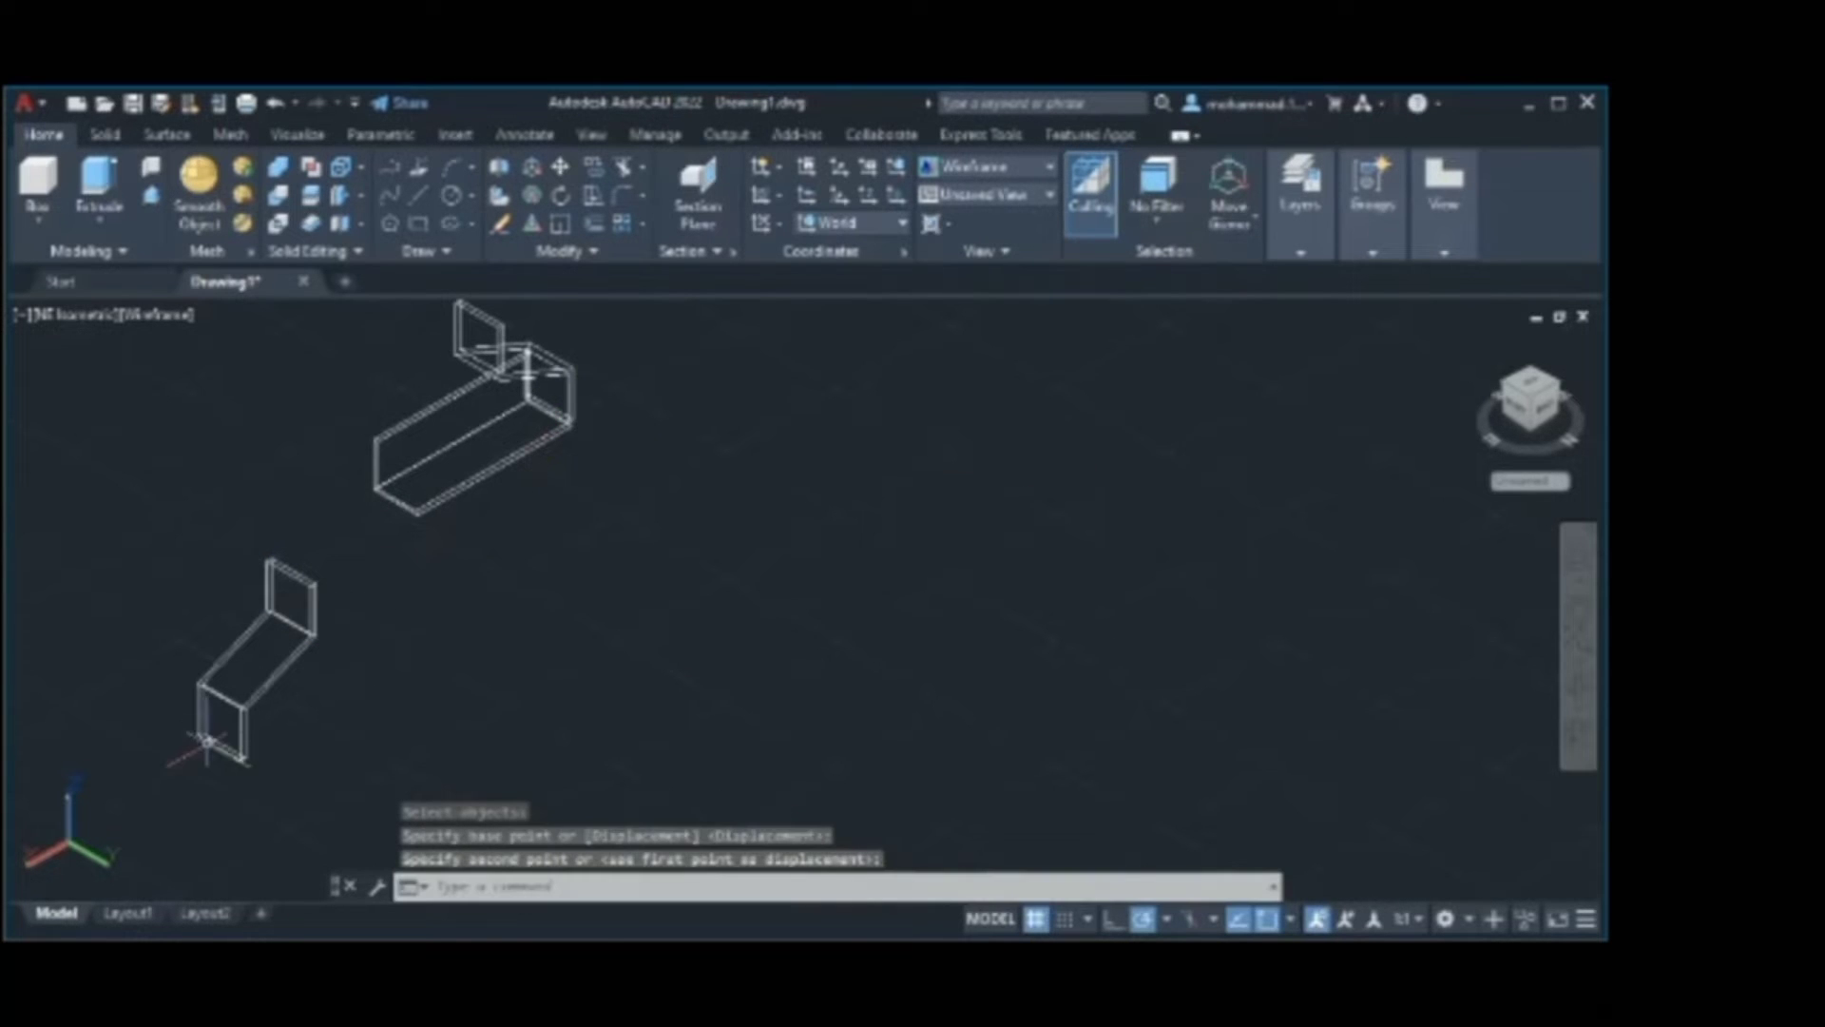
# - Move the remaining bracket by its lower leg corner onto the free end corner of the L-shaped piece
pyautogui.click(202, 744)
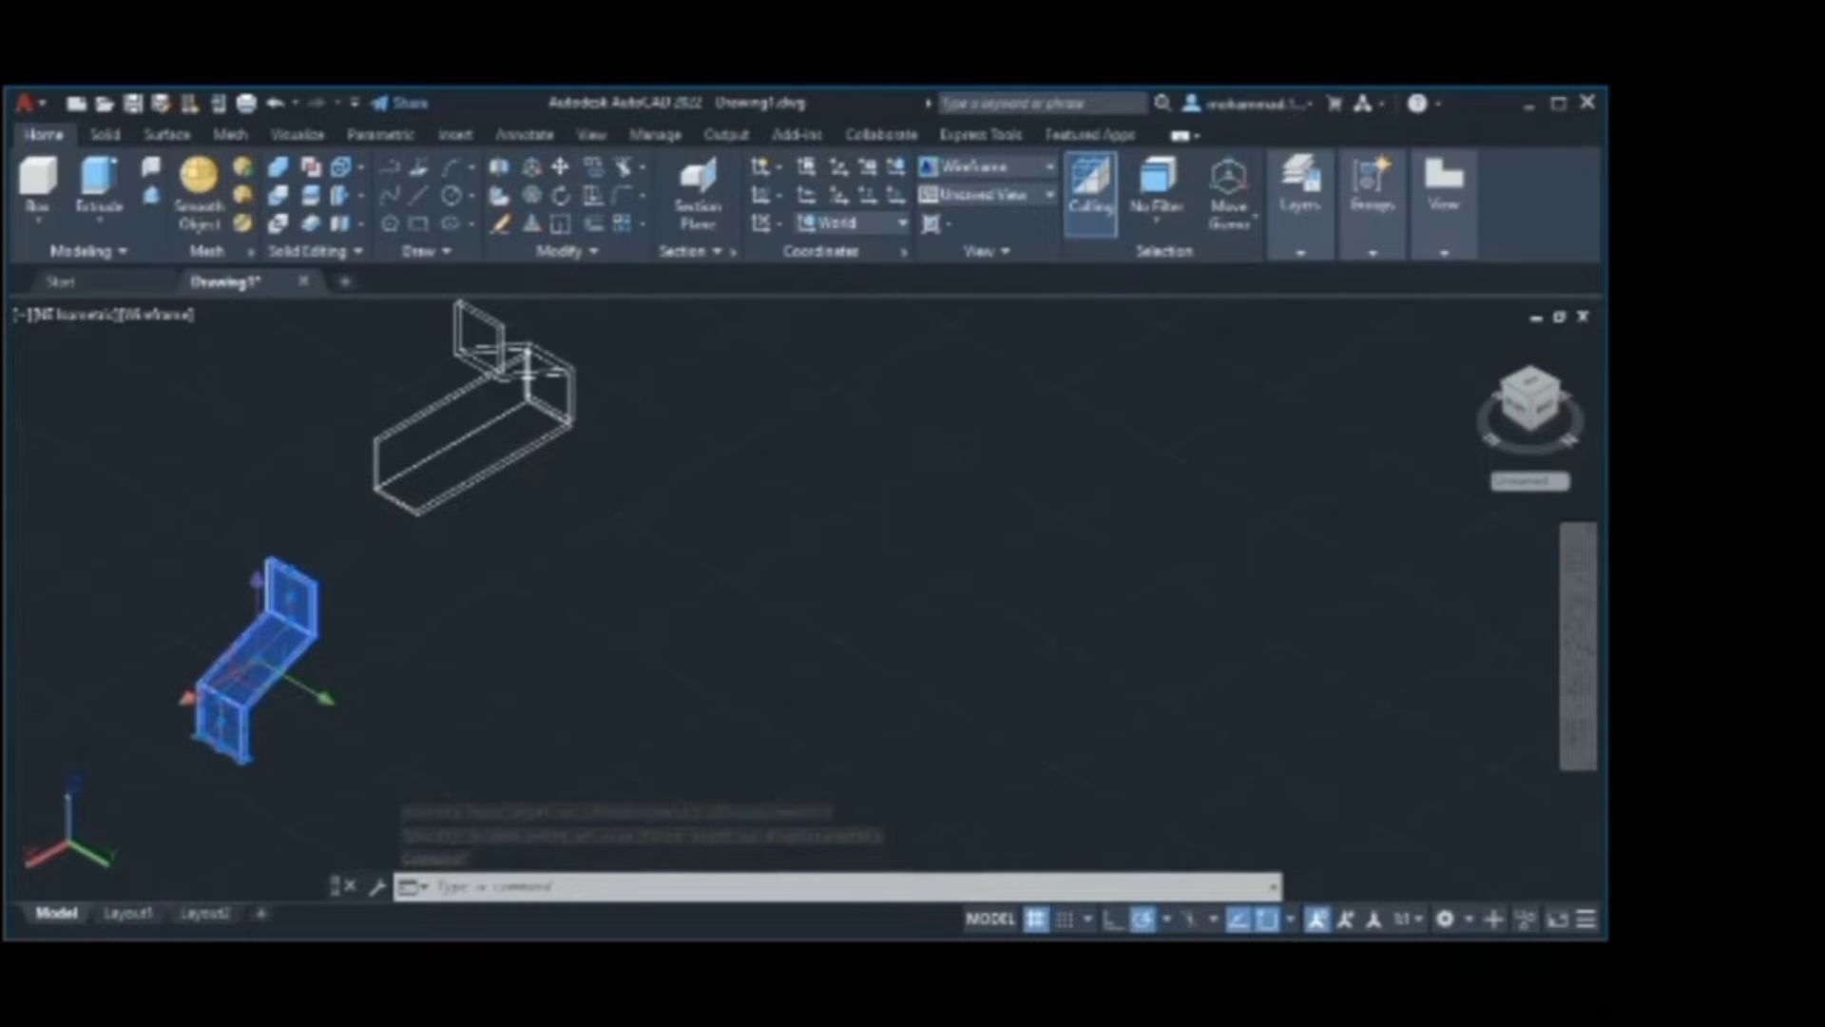
pyautogui.click(375, 487)
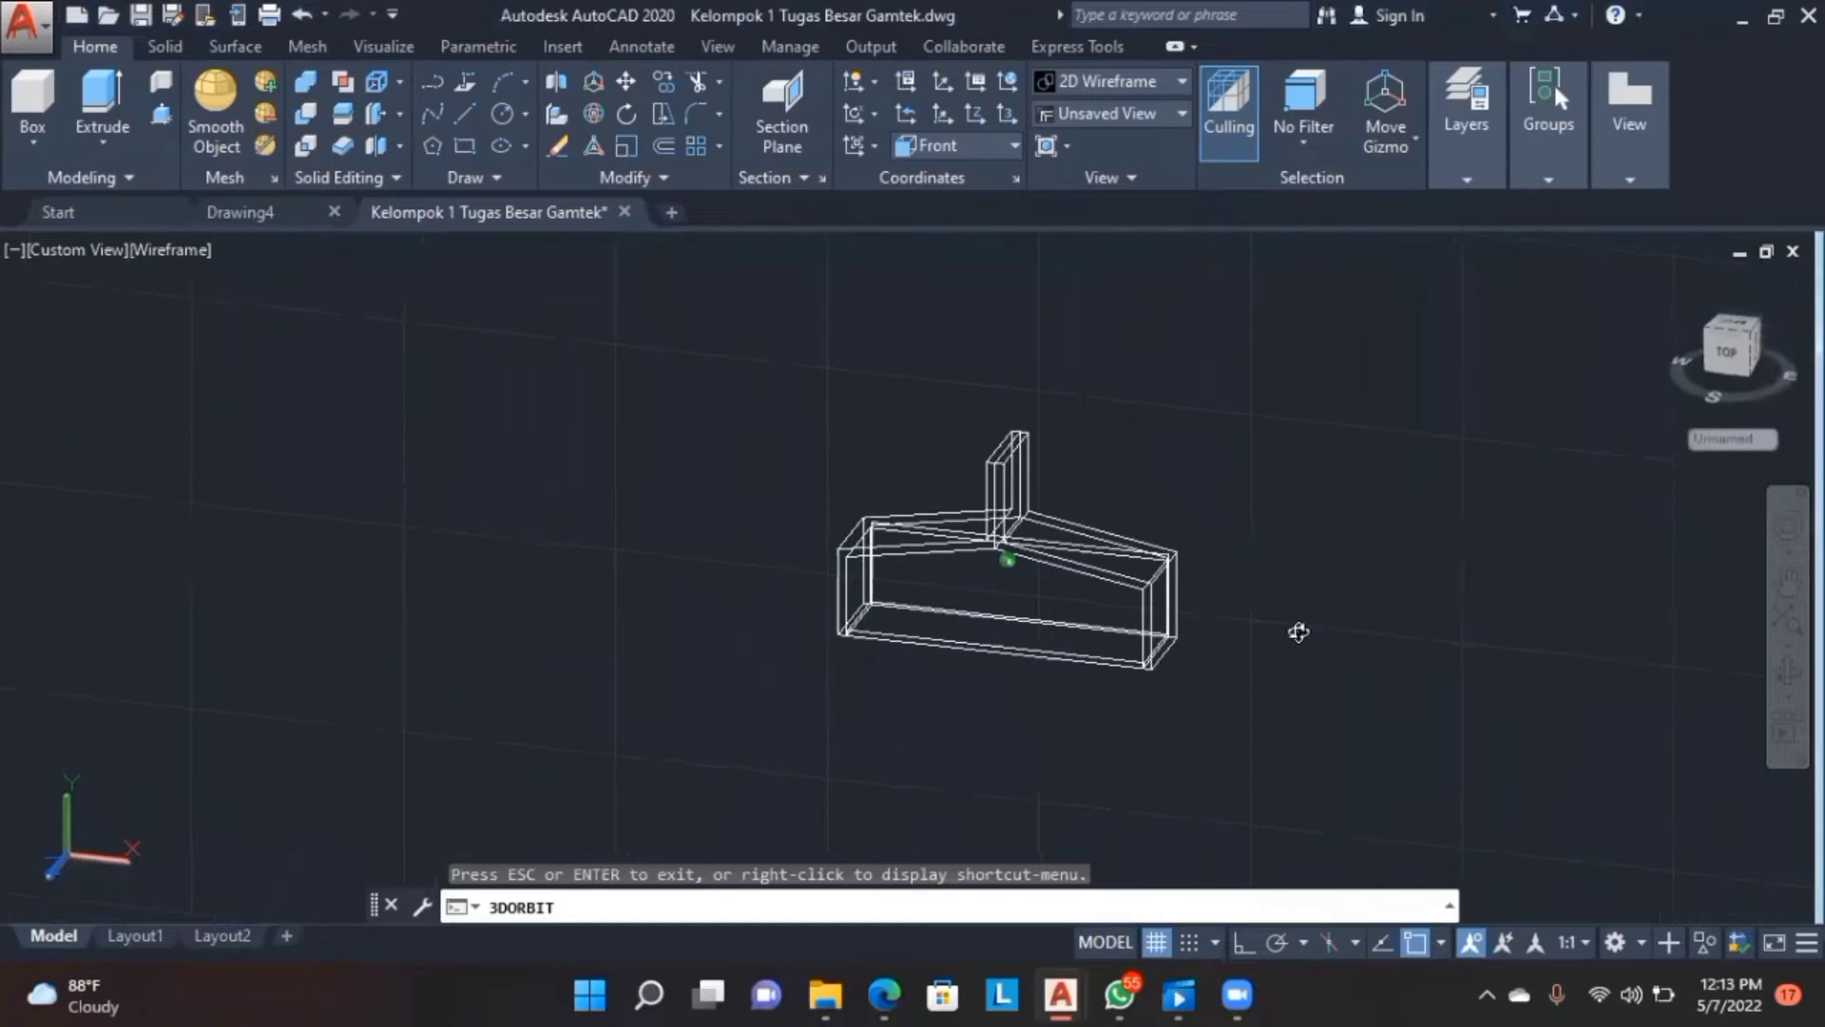
# - Move the L-shaped piece with both brackets onto the midpoint of the square bar's lower end edge
pyautogui.moveTo(1296, 628)
pyautogui.mouseDown()
pyautogui.moveTo(1312, 603)
pyautogui.moveTo(1329, 621)
pyautogui.moveTo(1296, 631)
pyautogui.mouseUp()
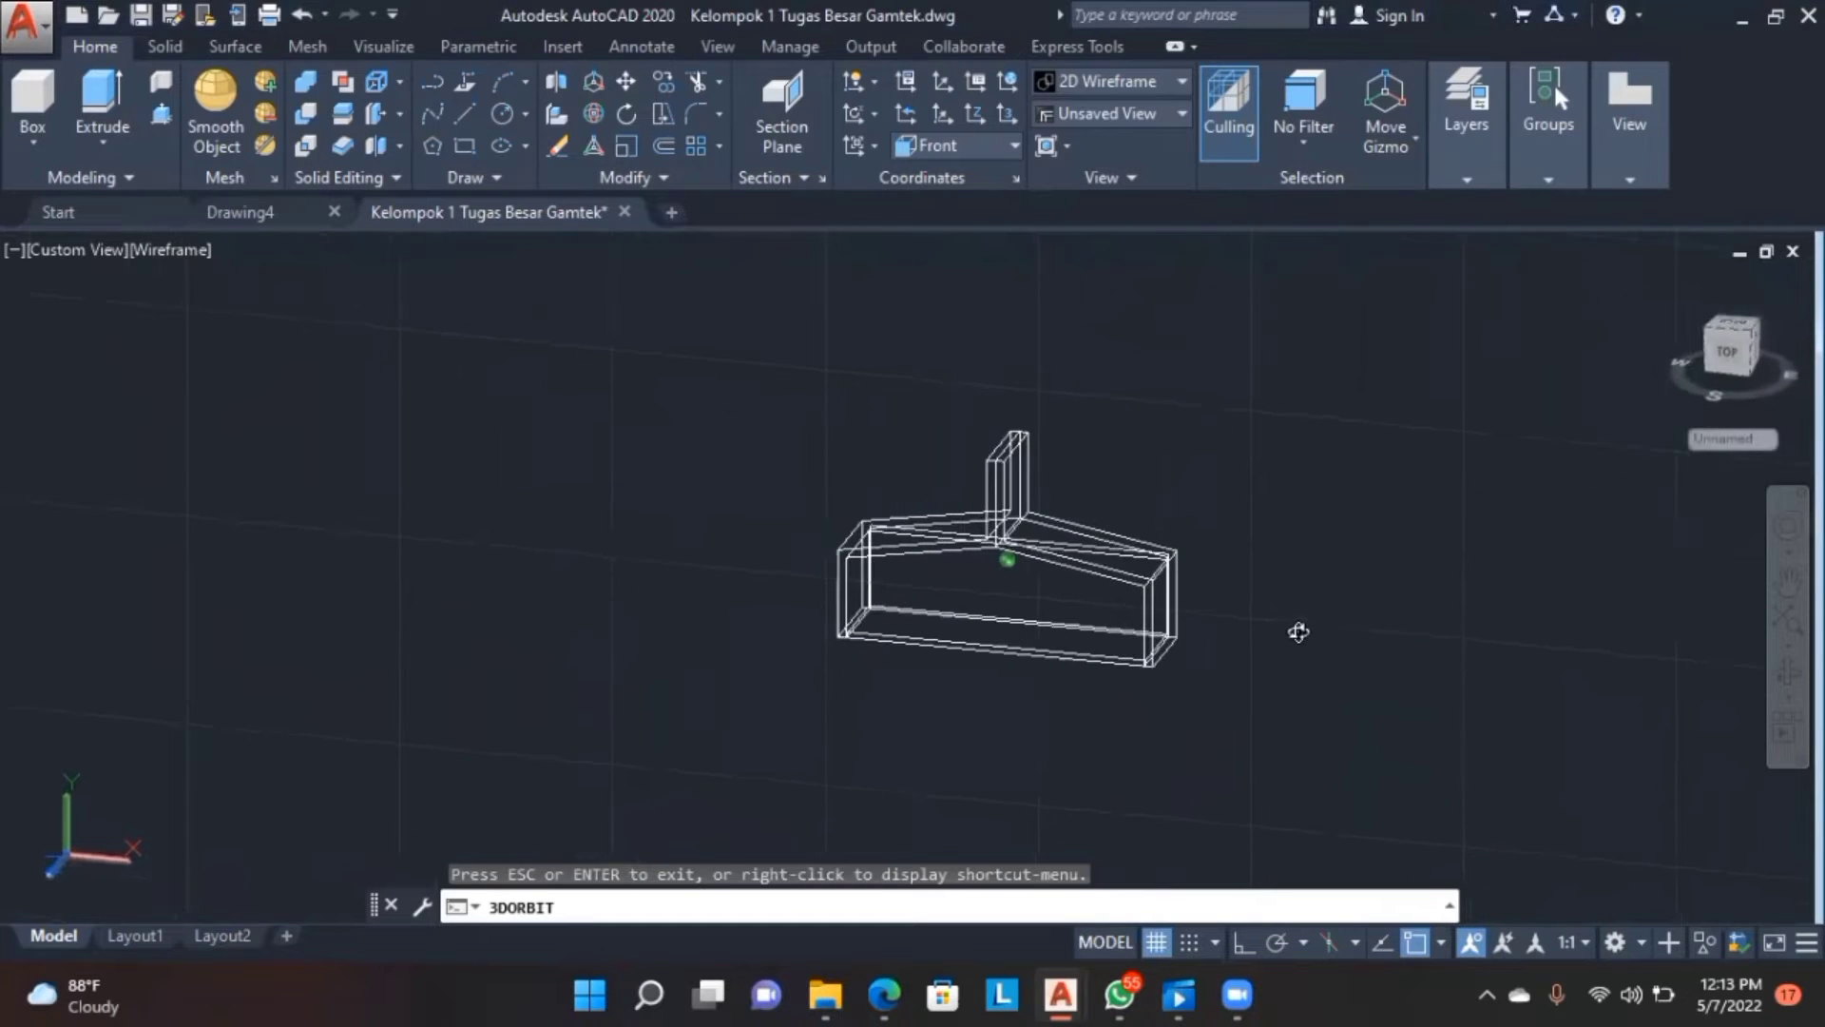
pyautogui.press('Escape')
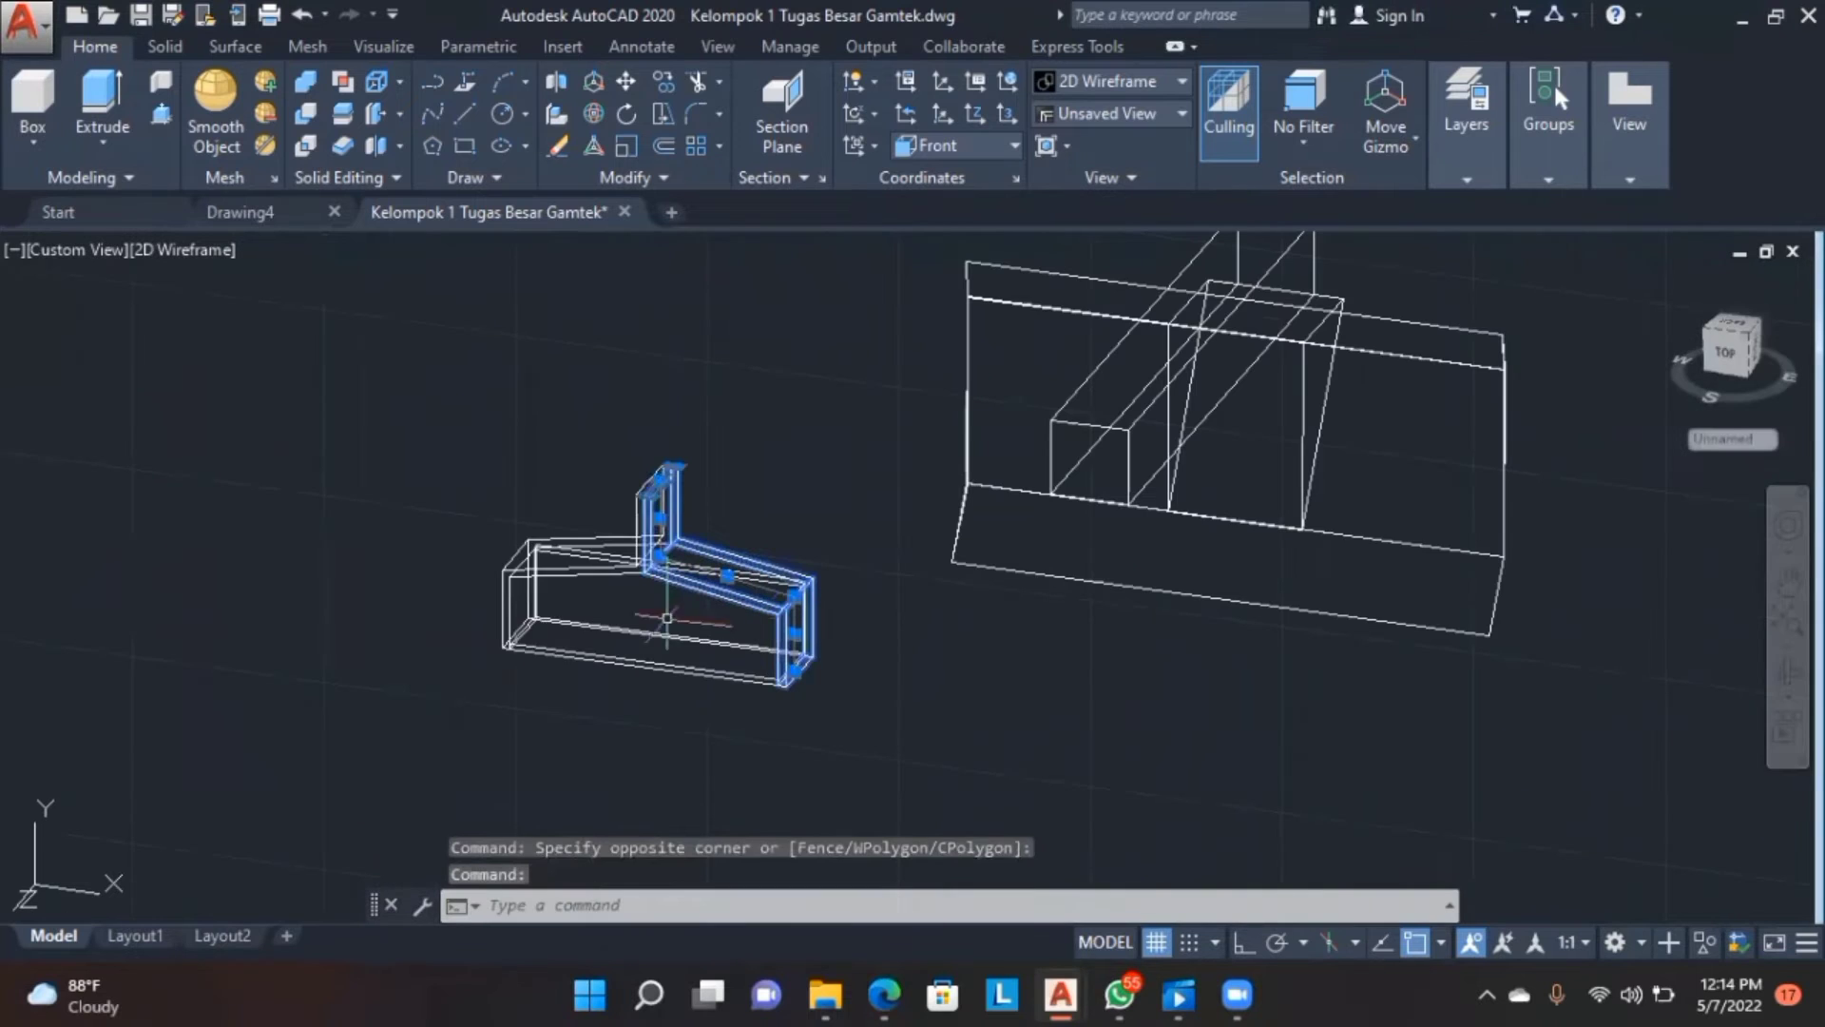
pyautogui.click(641, 639)
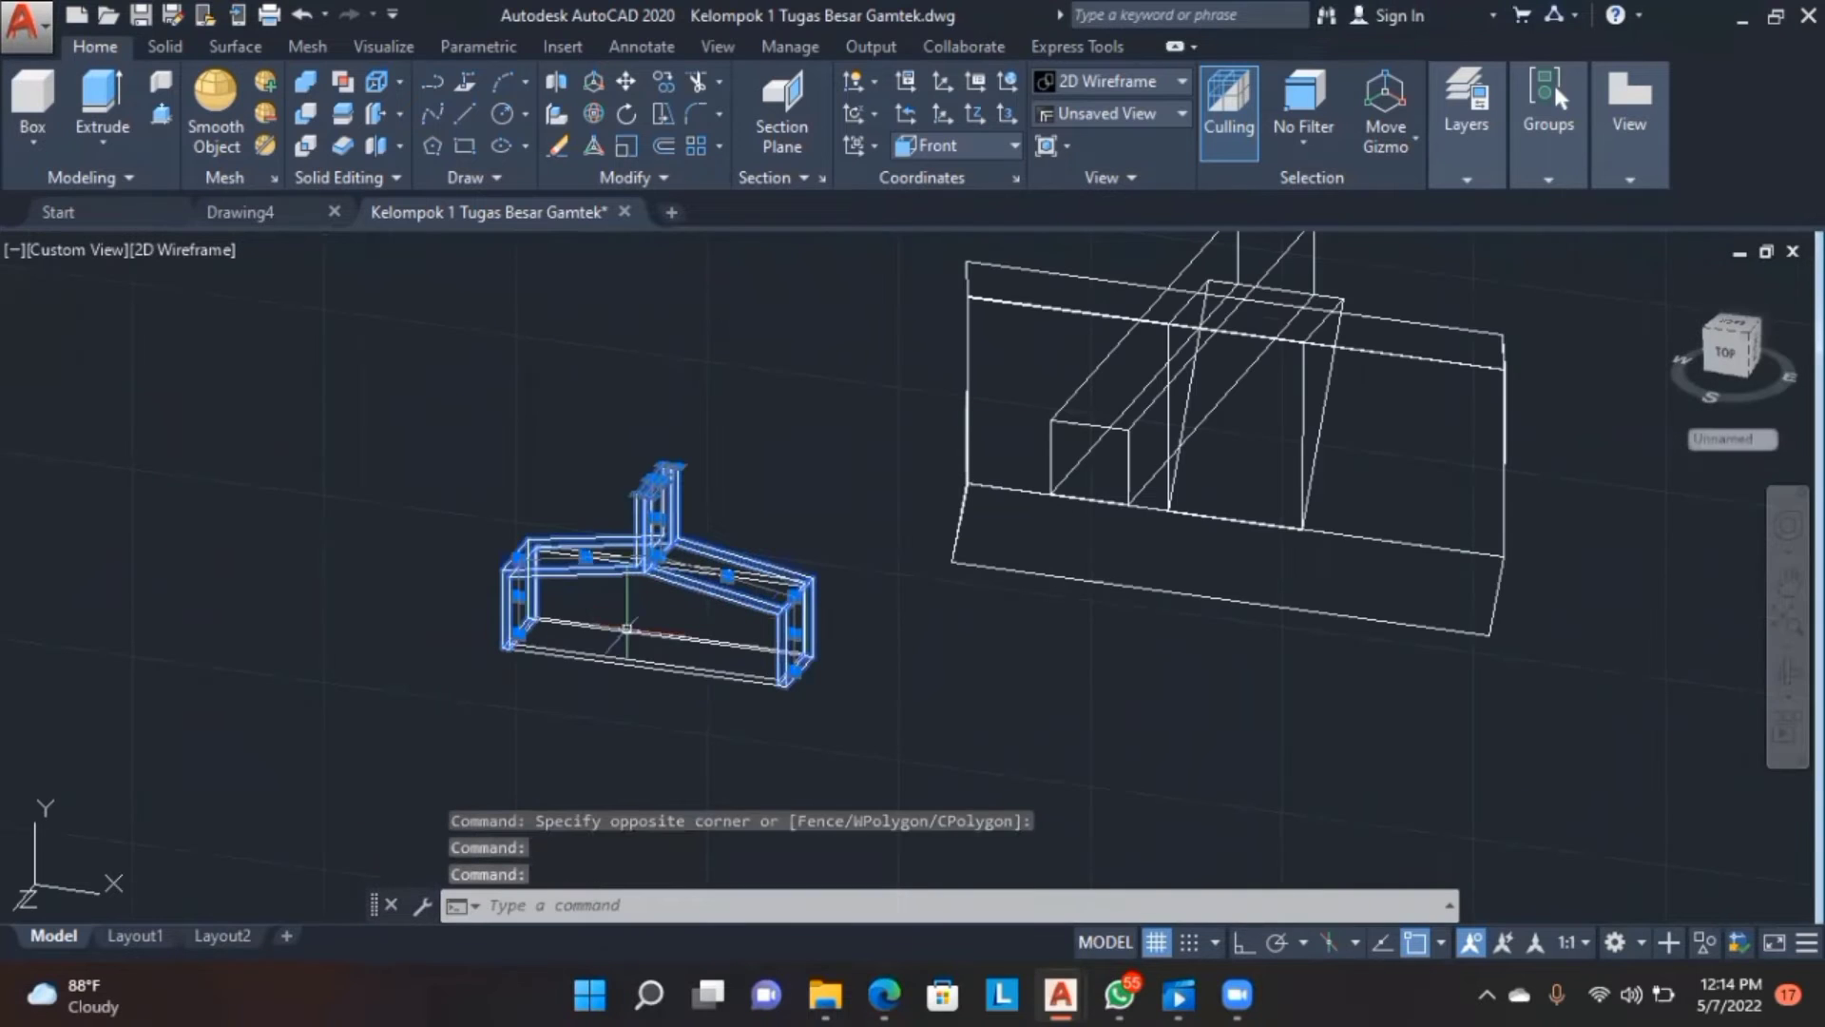
pyautogui.write('m')
pyautogui.press('Return')
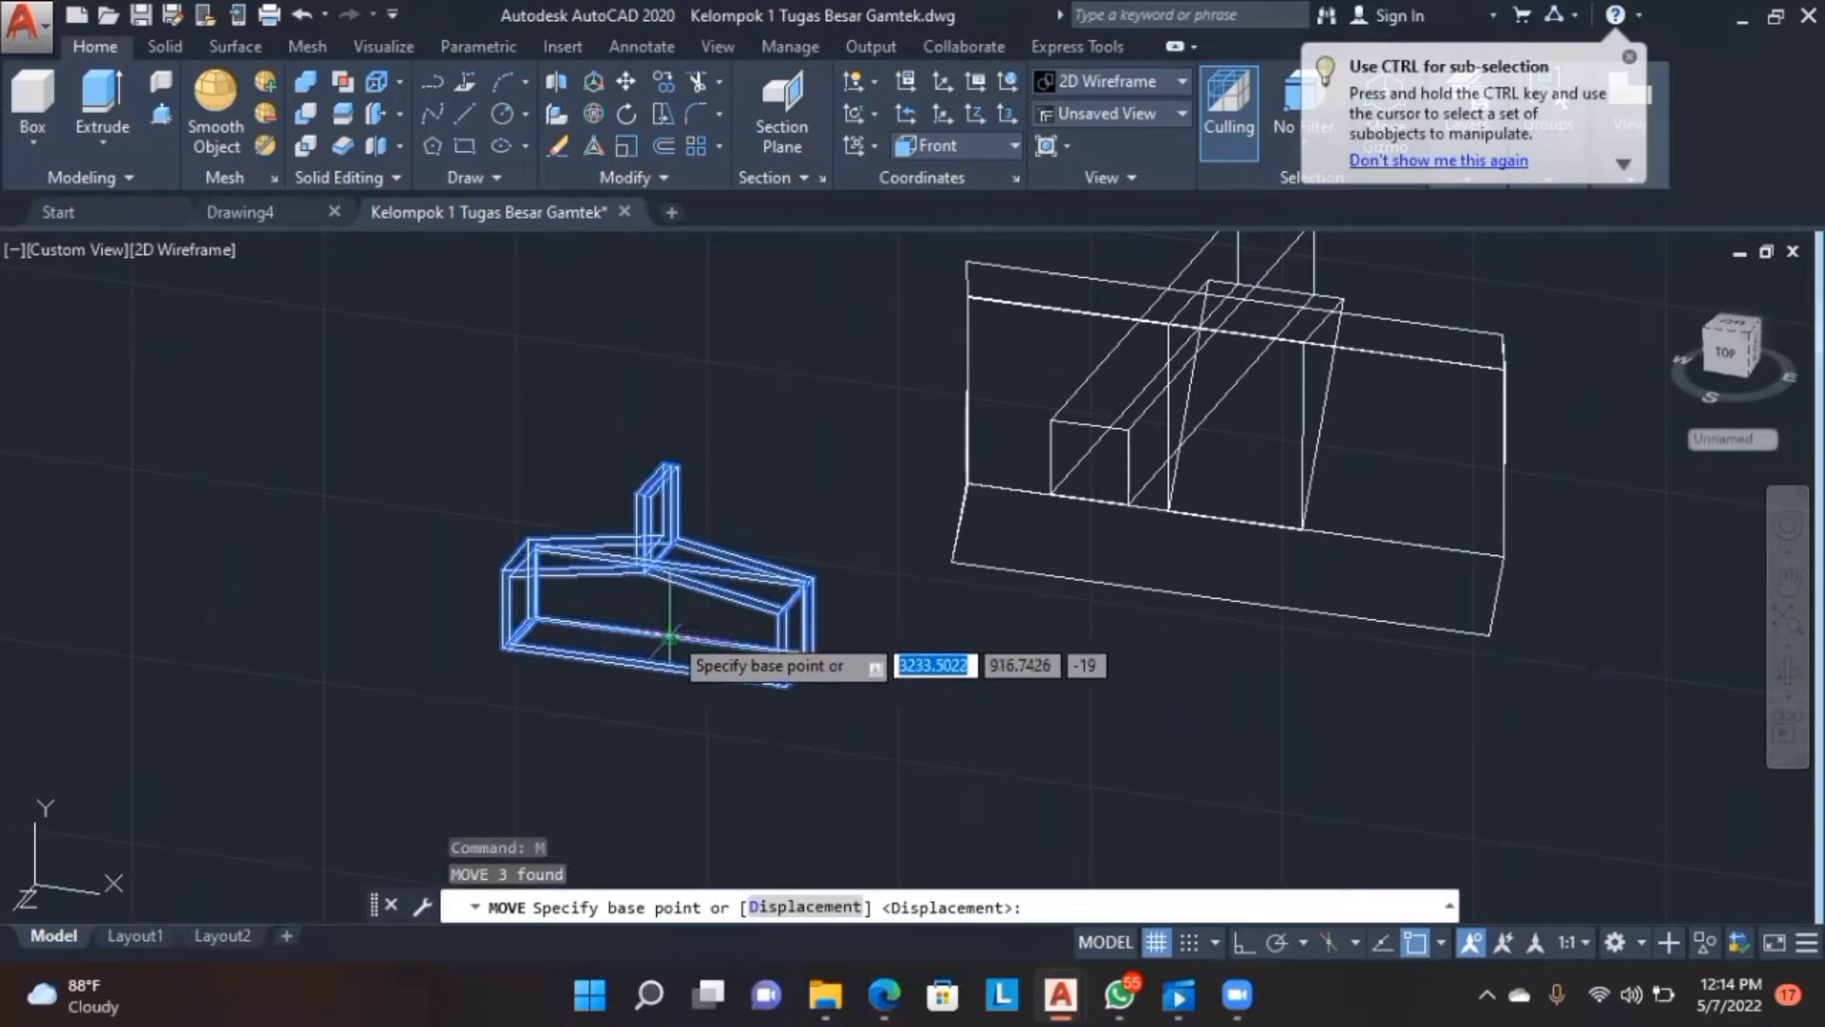
pyautogui.scroll(5, 665, 640)
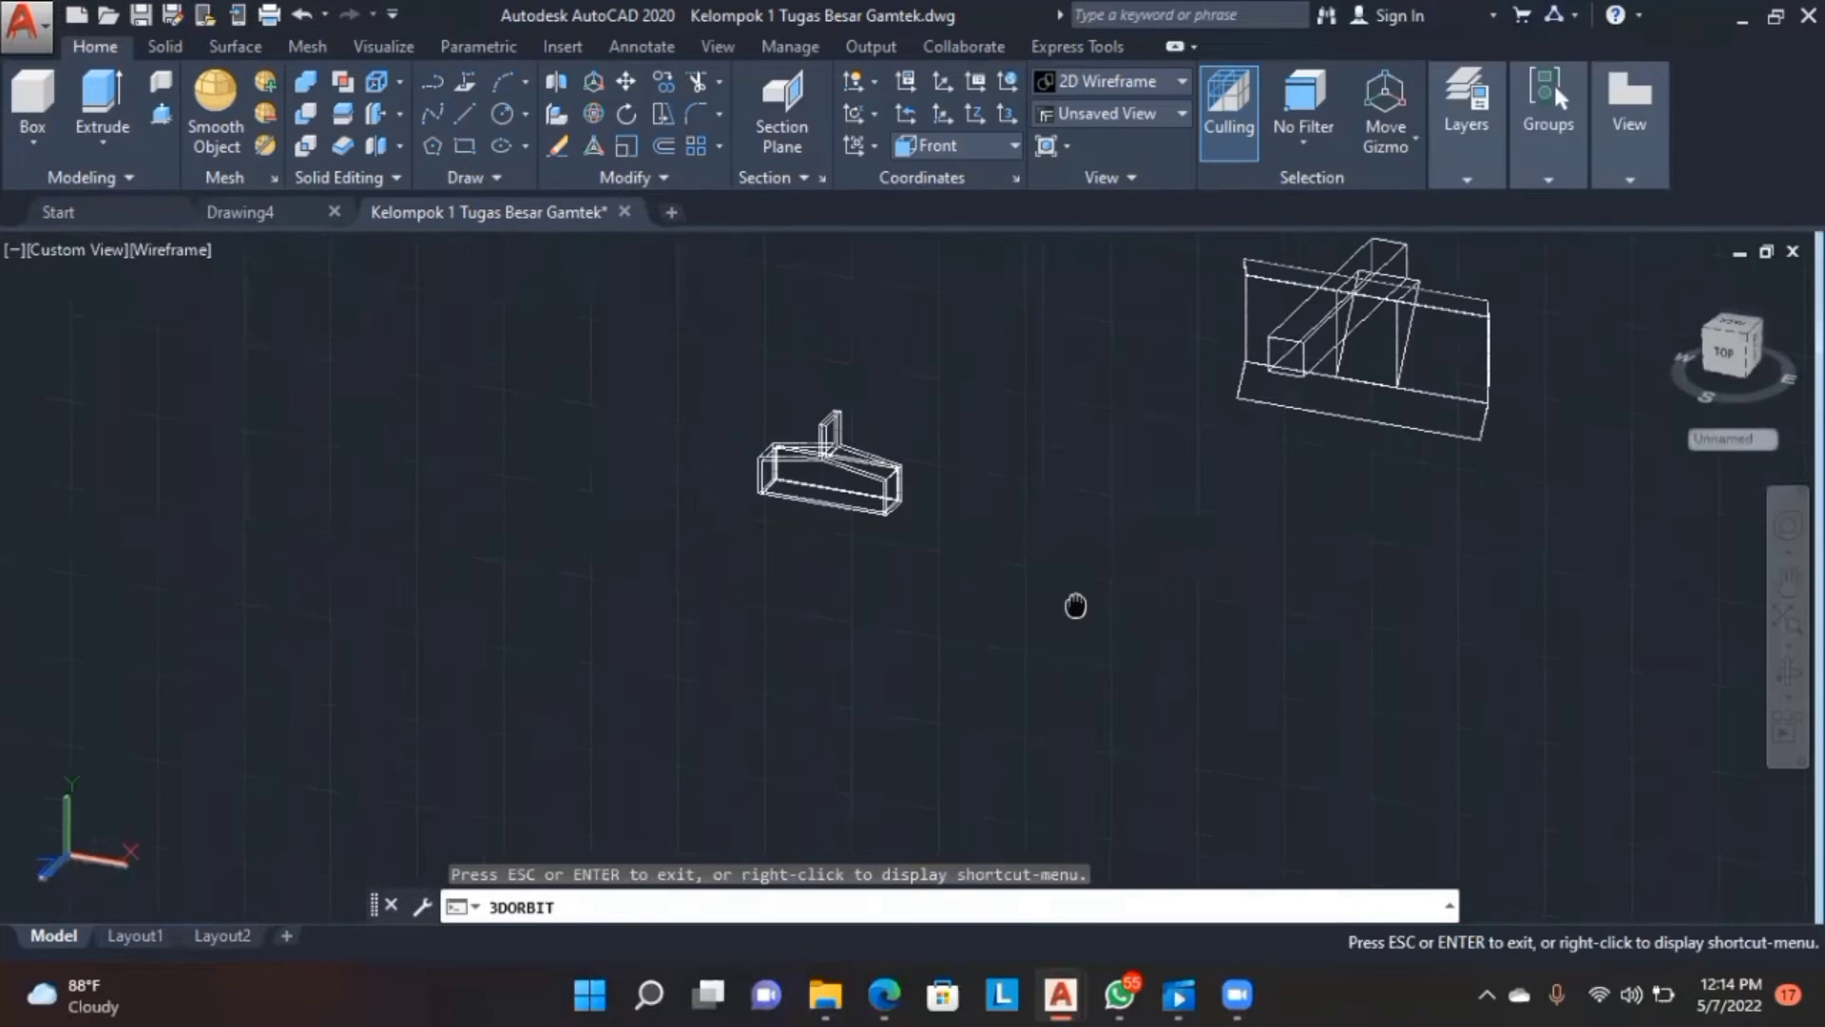
pyautogui.moveTo(1071, 603); pyautogui.dragTo(788, 737, button='middle')
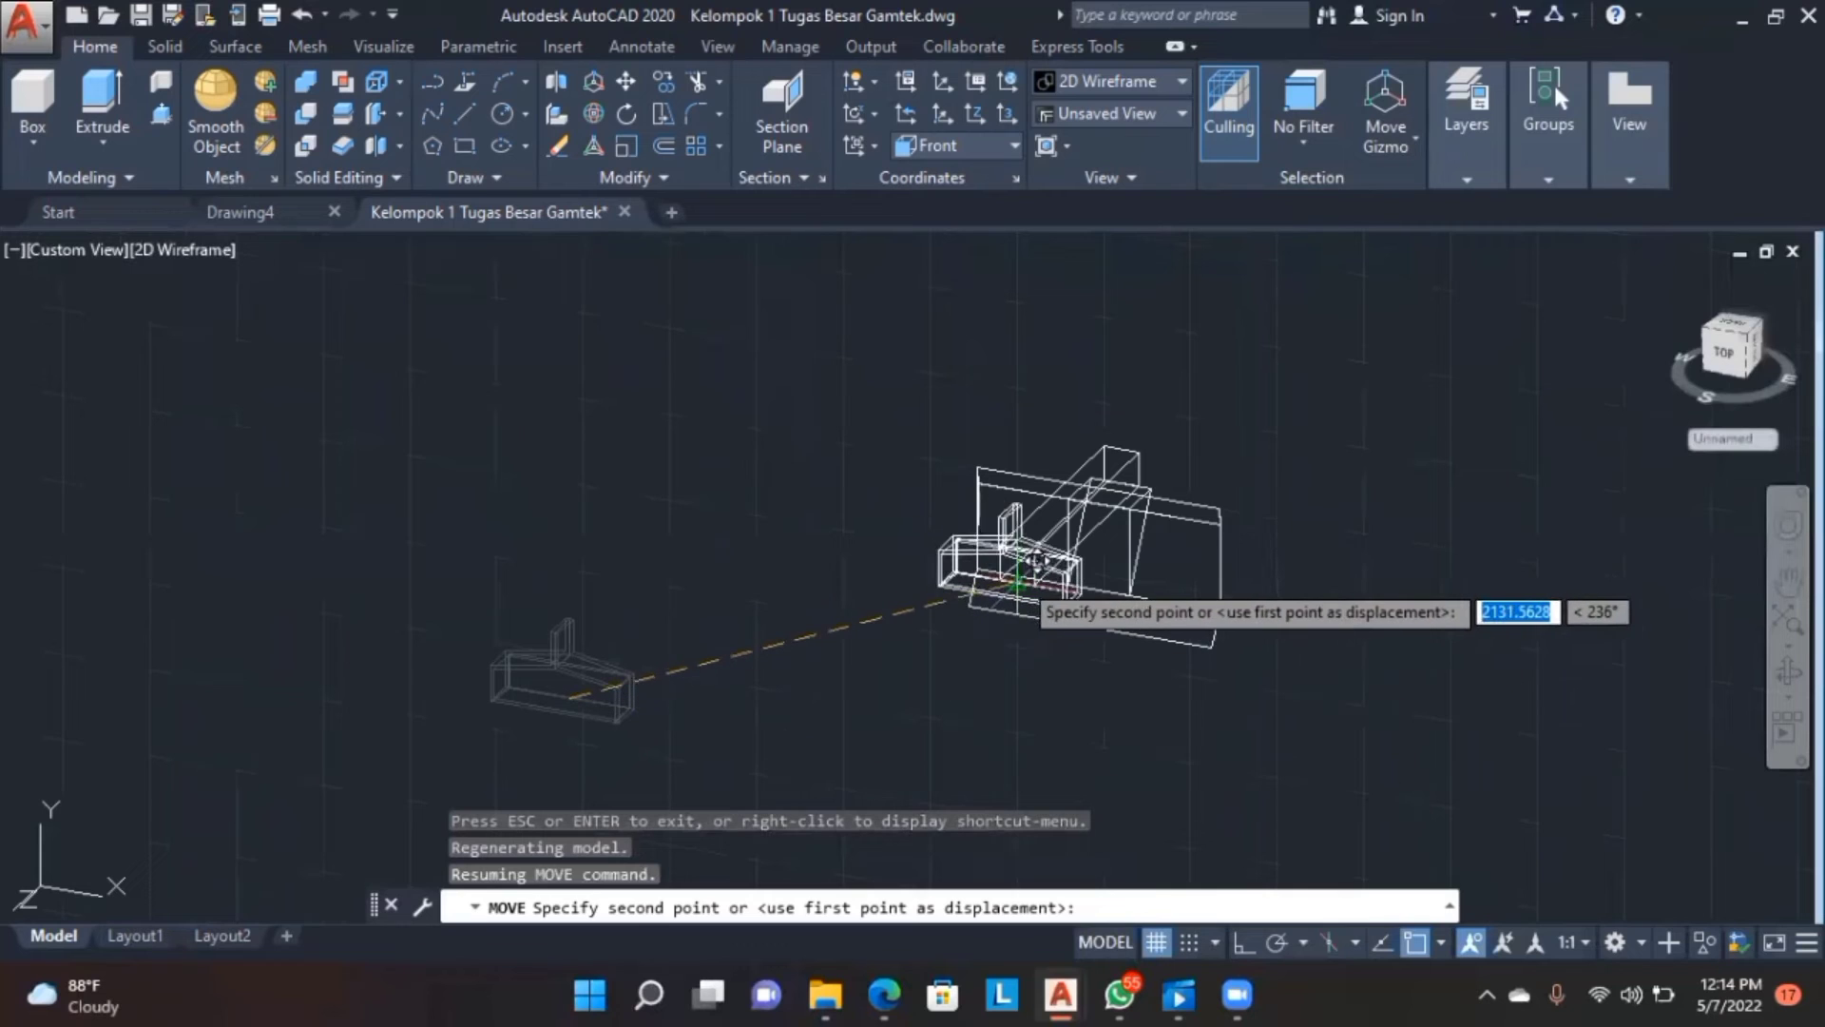
pyautogui.scroll(7, 1025, 576)
pyautogui.scroll(3, 1002, 605)
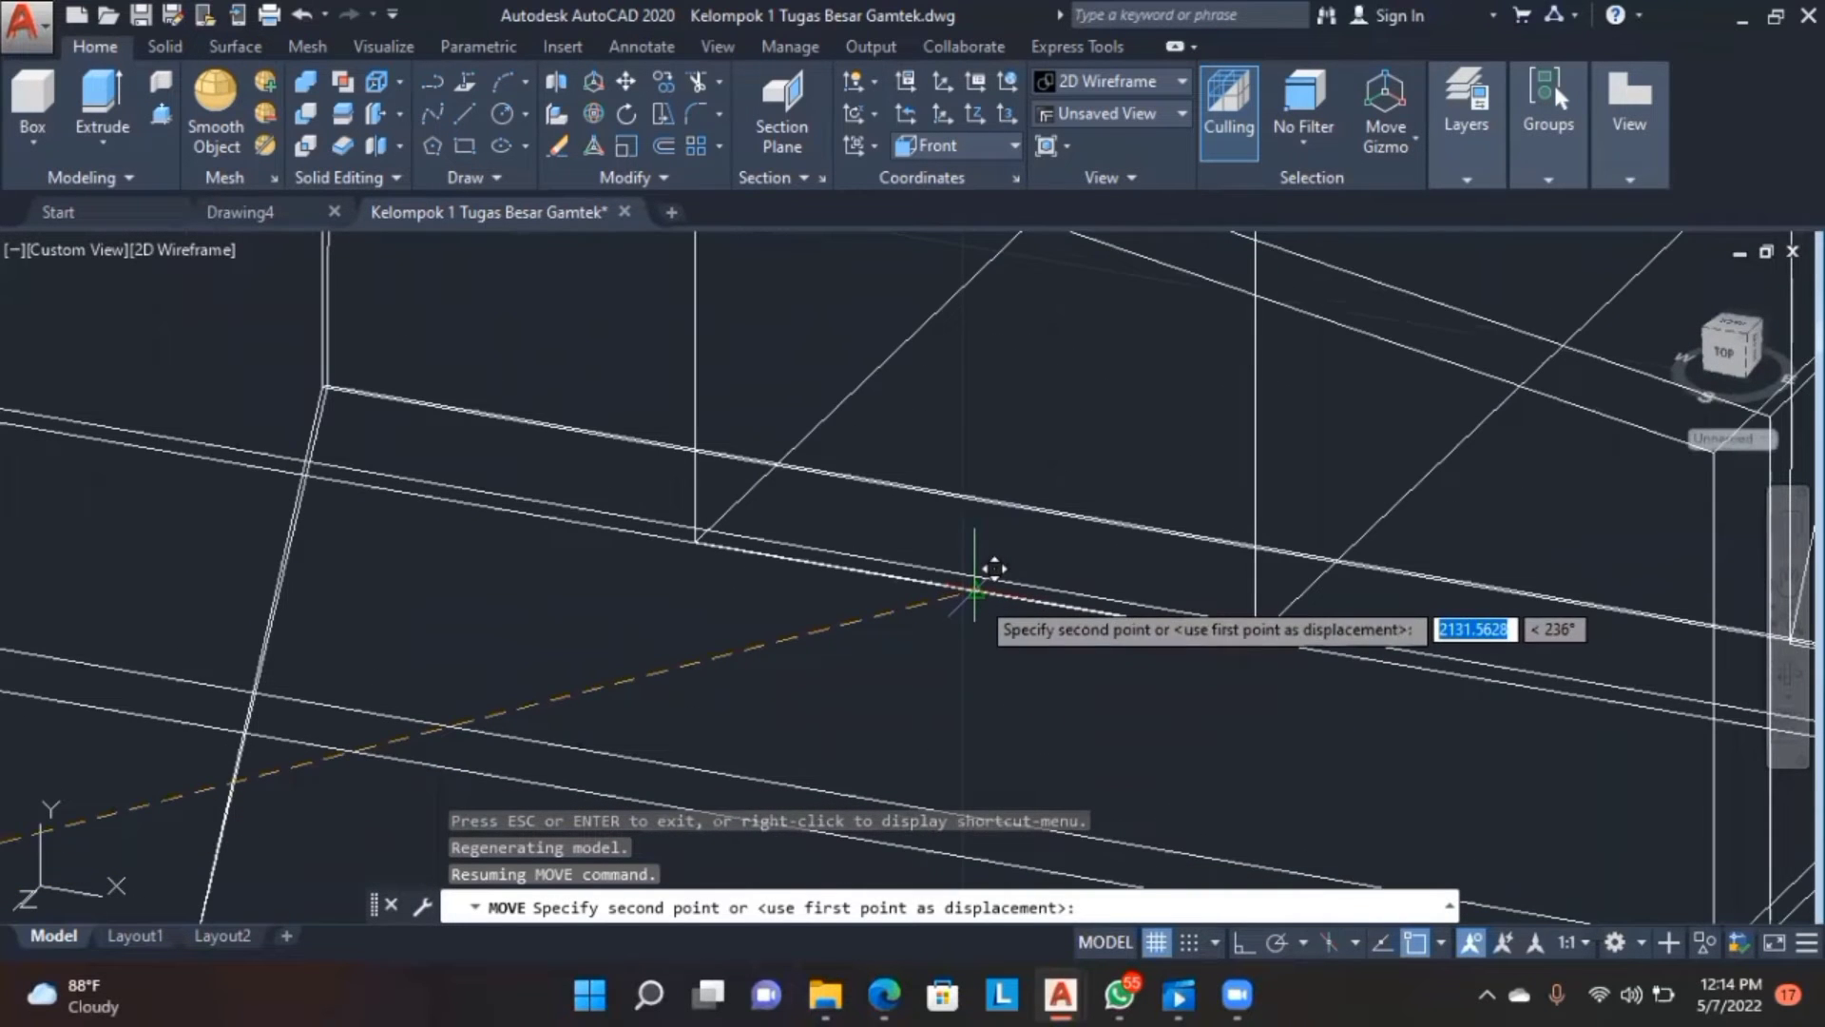
pyautogui.click(977, 594)
pyautogui.scroll(-10, 977, 594)
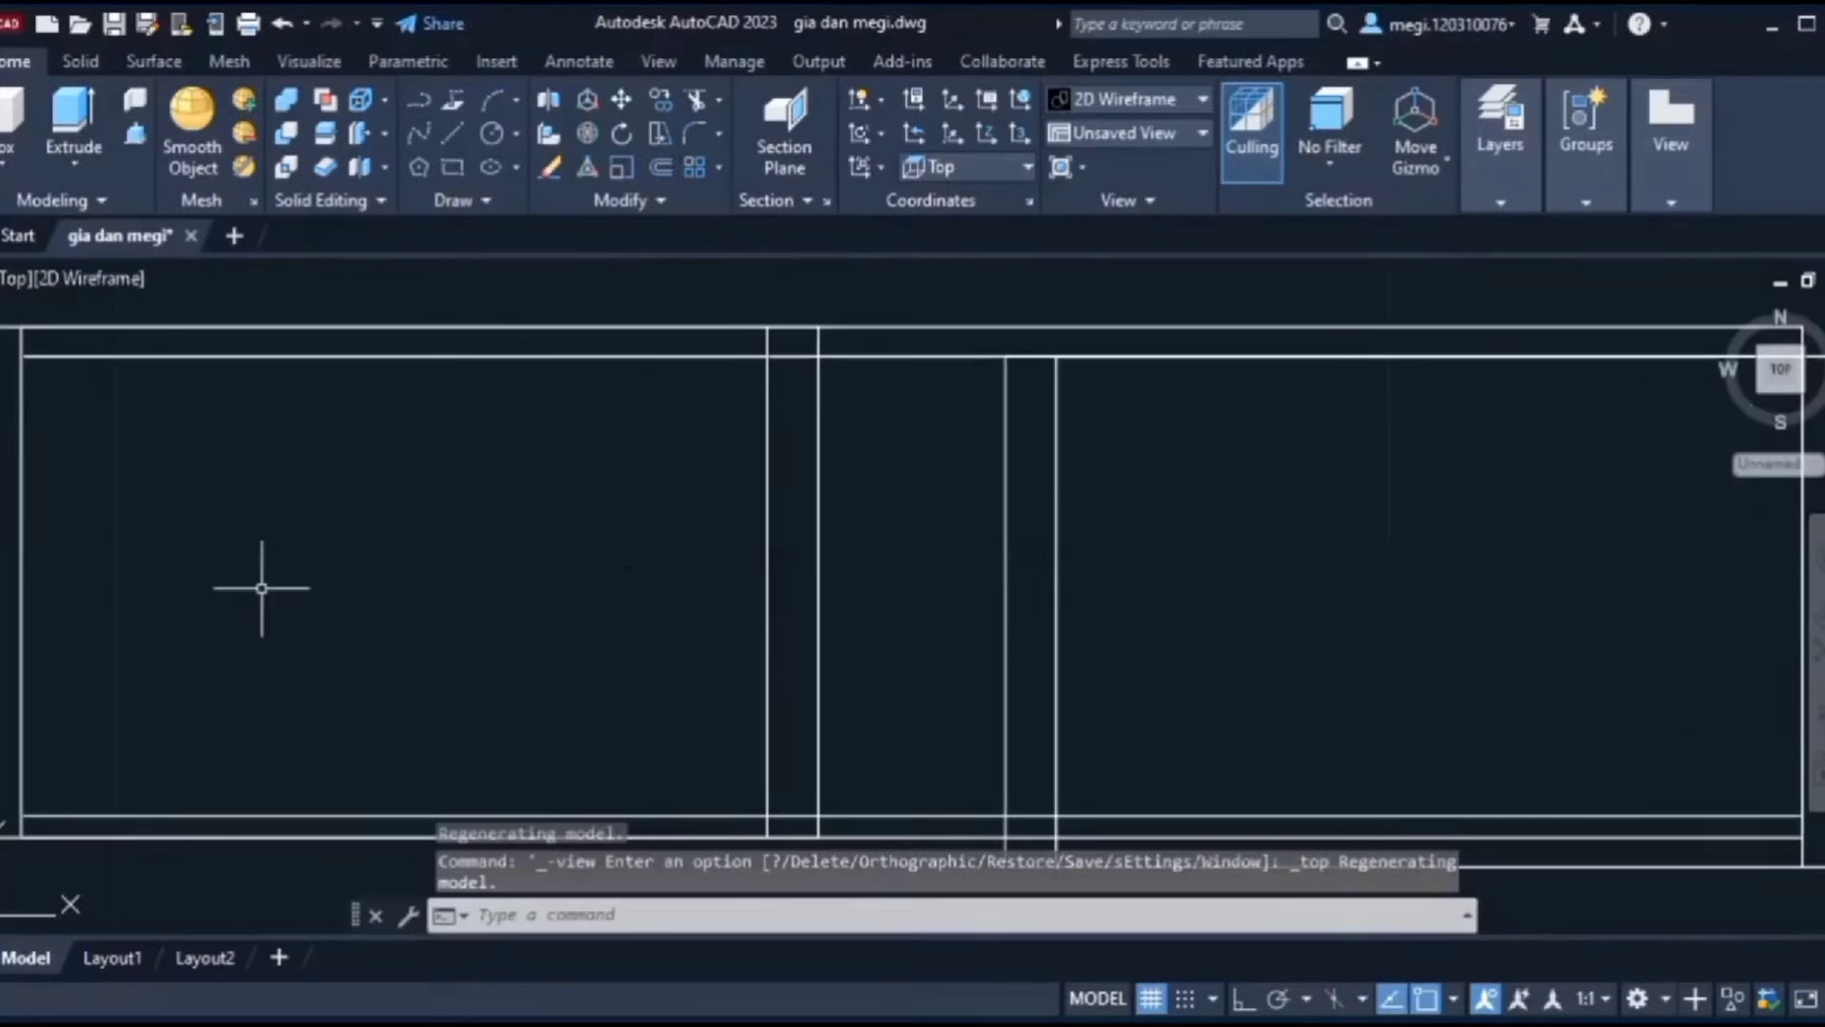
# - In an empty area of the Top view, draw triangle guide lines: two 35-unit base segments and a 70-unit vertical at their meeting point
pyautogui.moveTo(260, 590); pyautogui.dragTo(0, 613, button='middle')
pyautogui.scroll(-4, 25, 583)
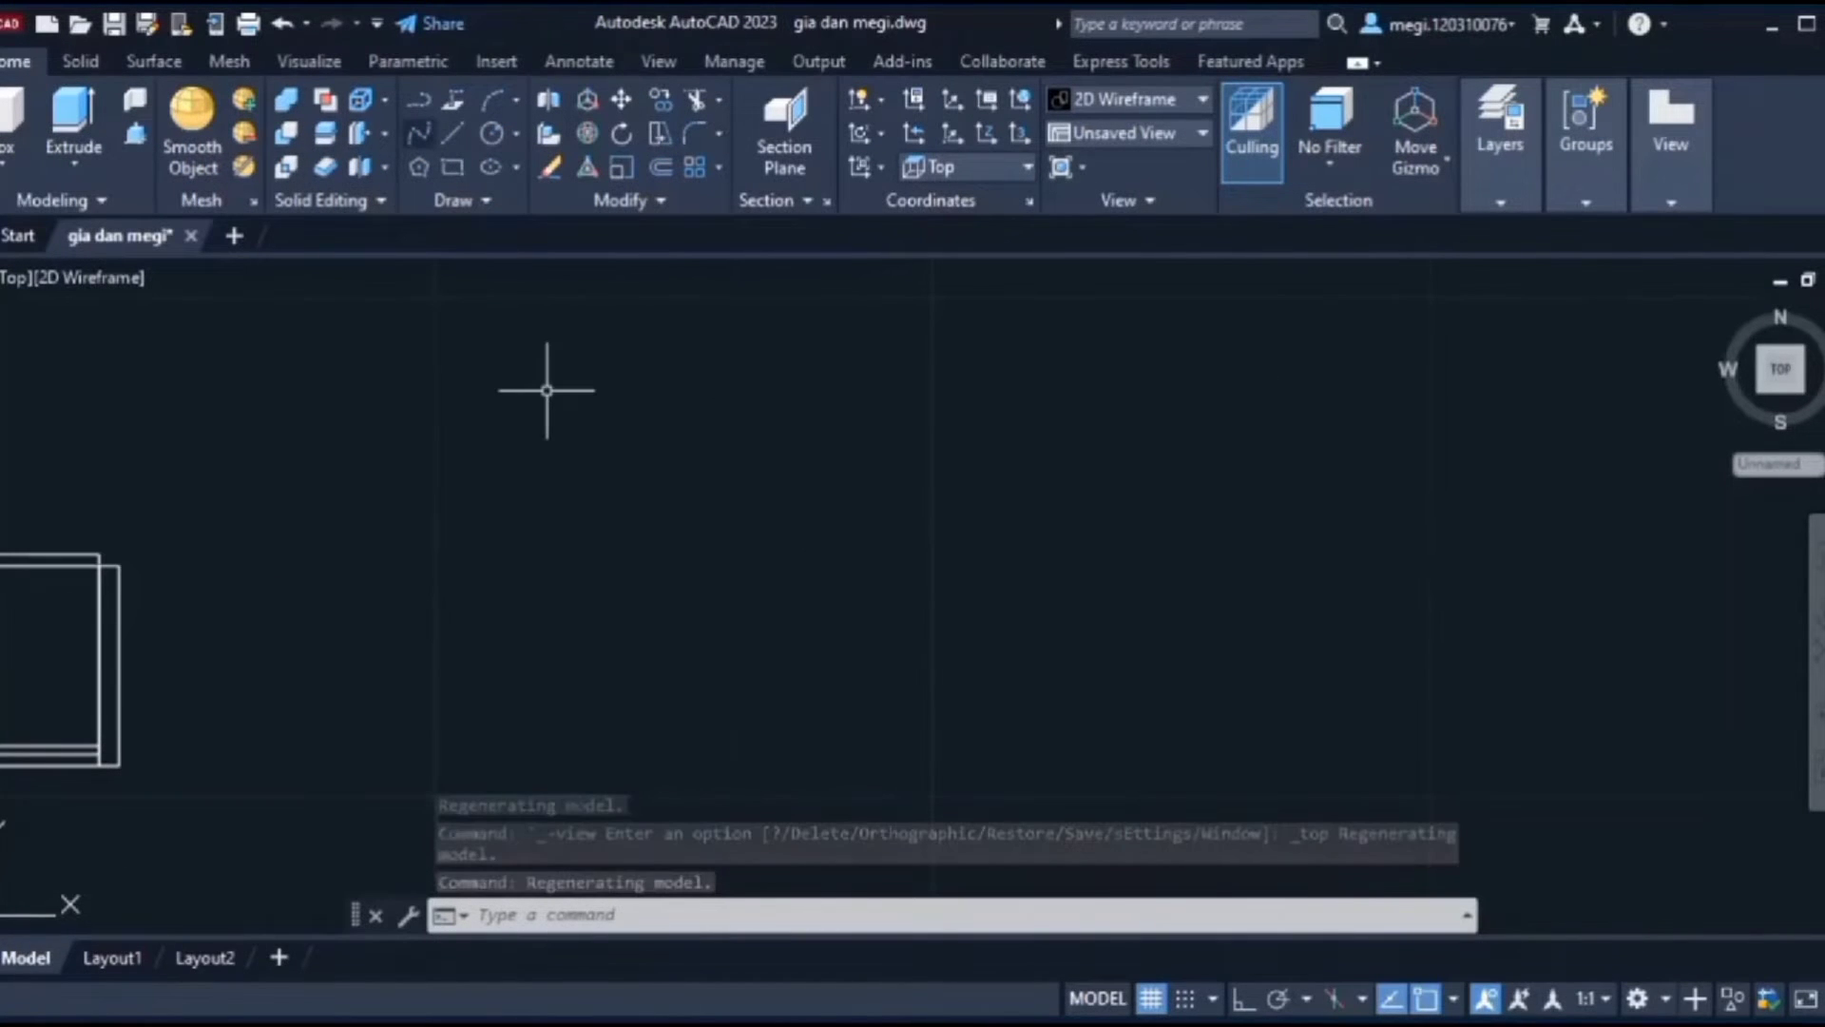
pyautogui.press('F8')
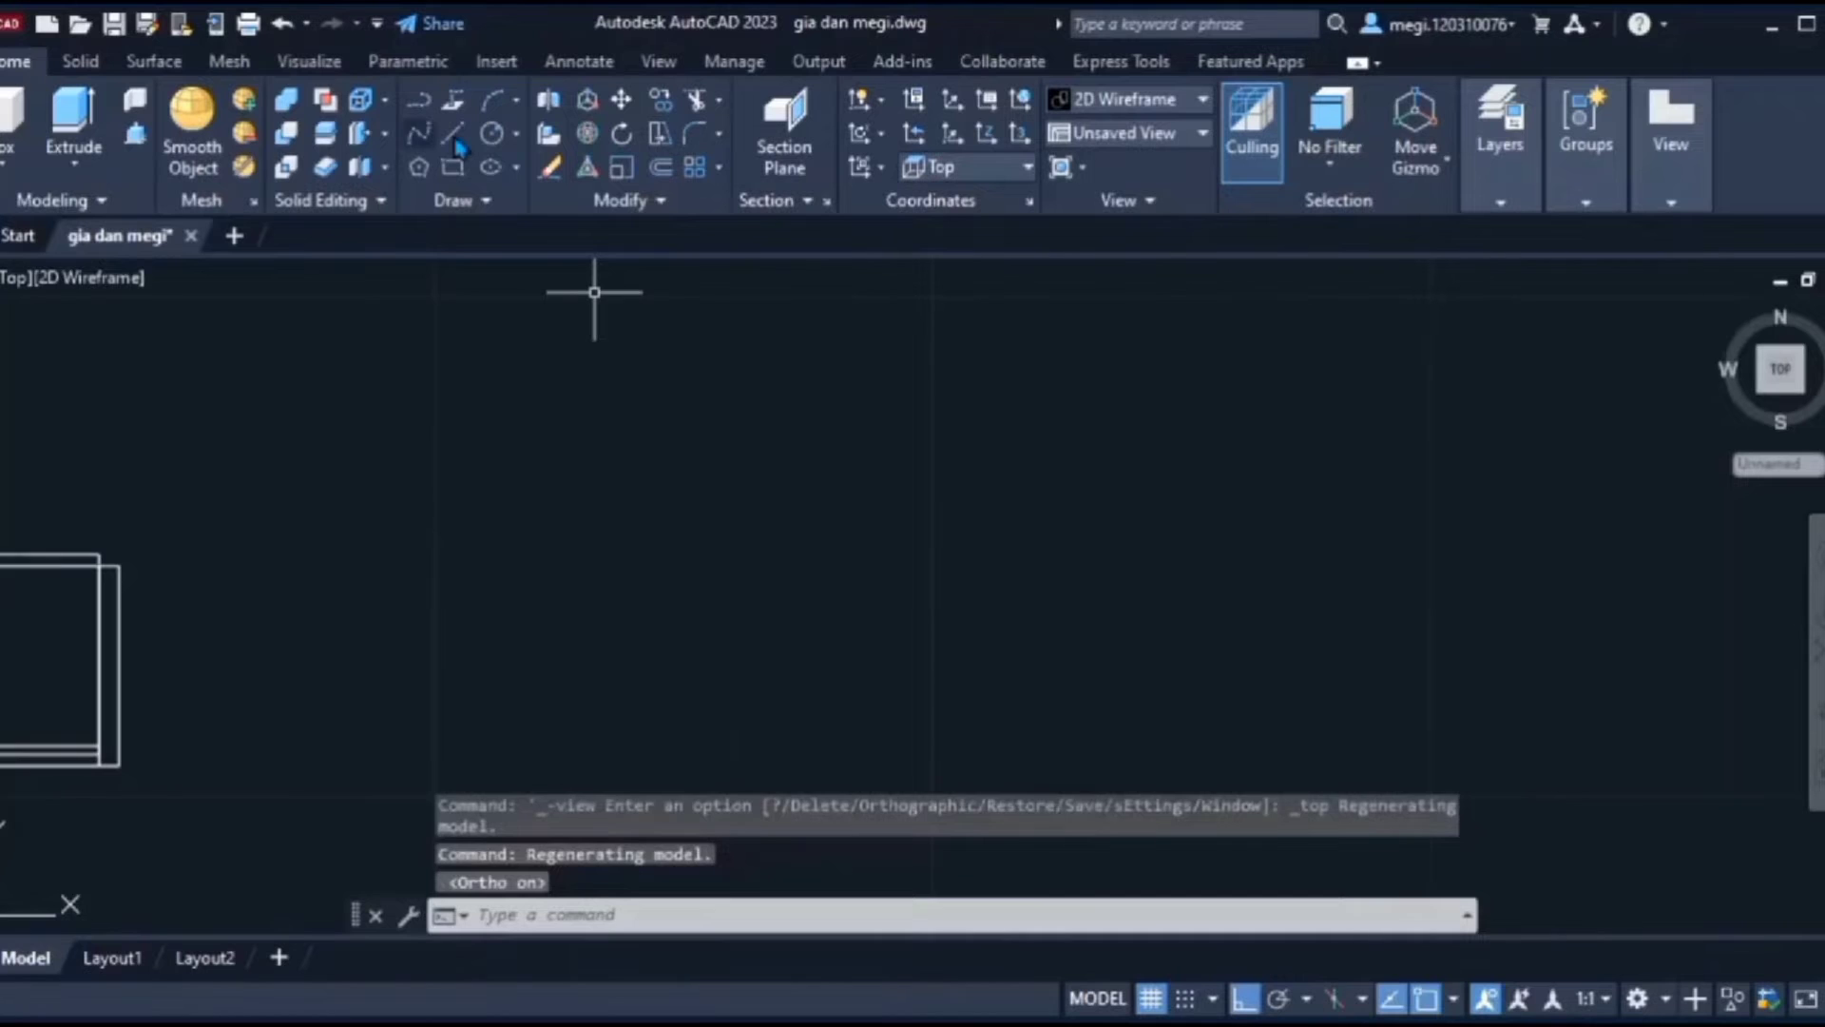
pyautogui.click(454, 136)
pyautogui.click(437, 788)
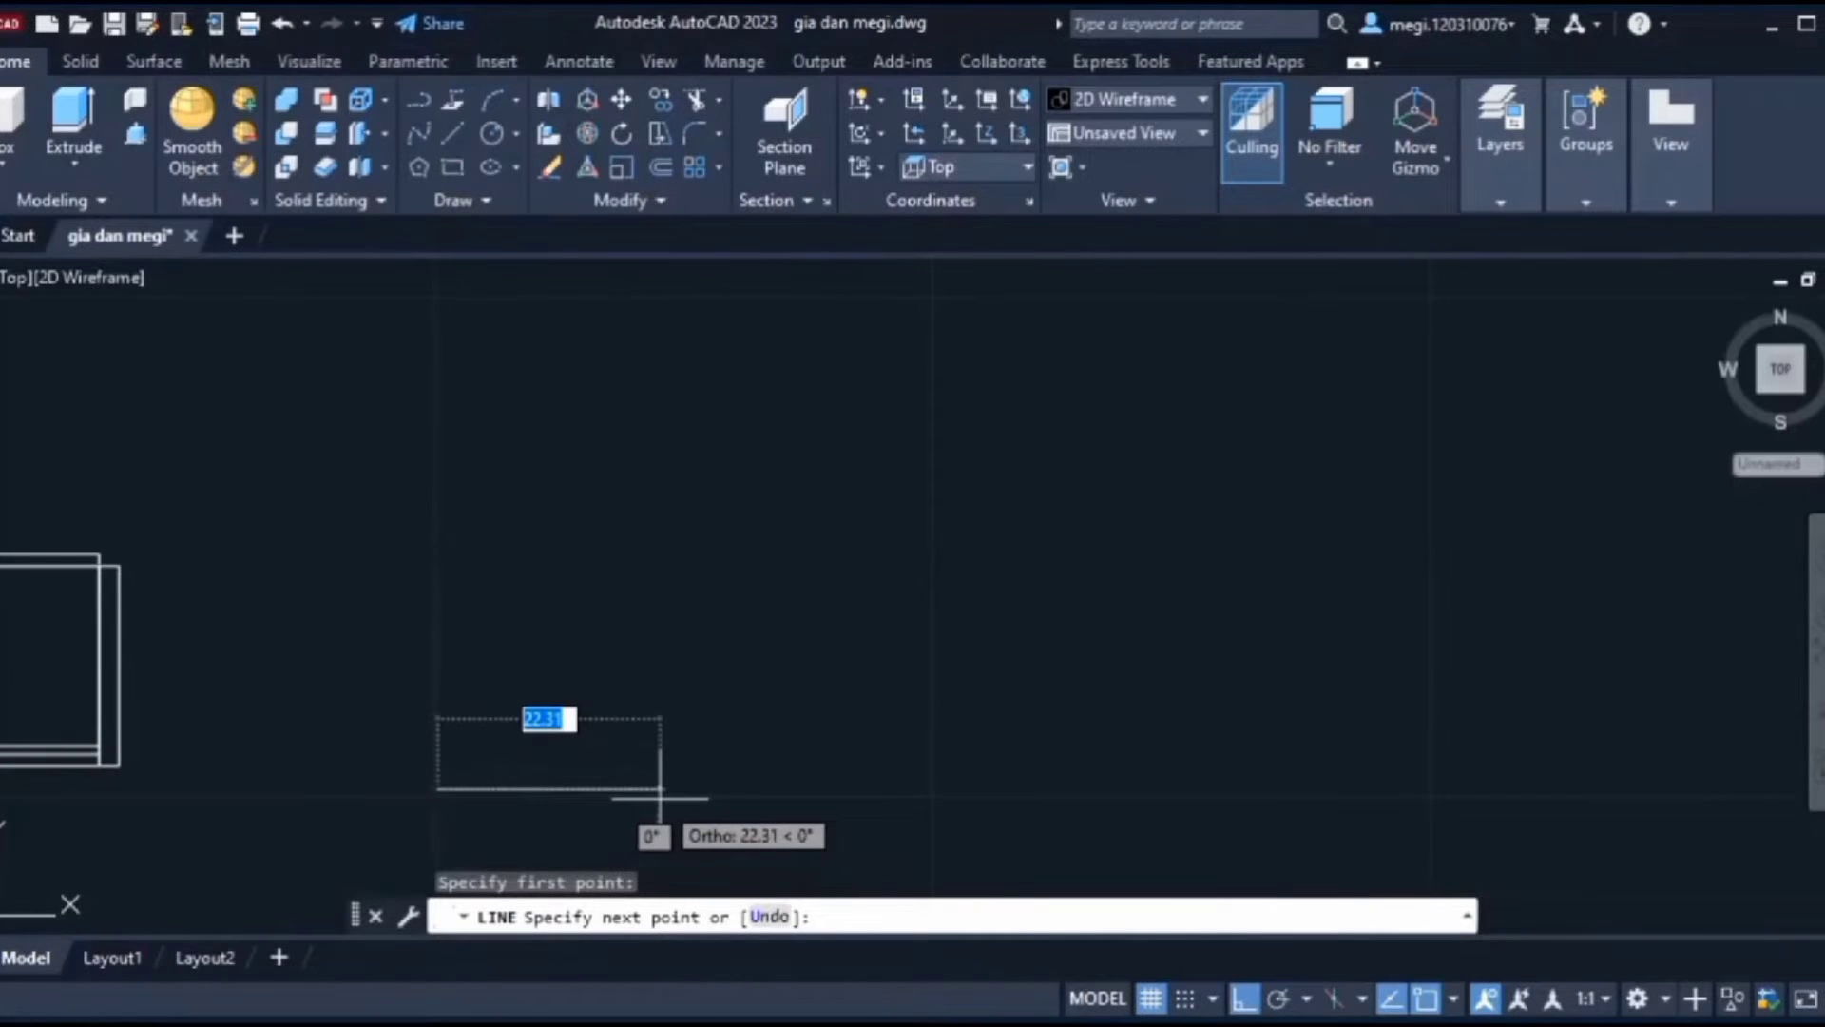
pyautogui.write('35')
pyautogui.press('Return')
pyautogui.scroll(-2, 778, 777)
pyautogui.write('70')
pyautogui.press('Return')
pyautogui.press('Return')
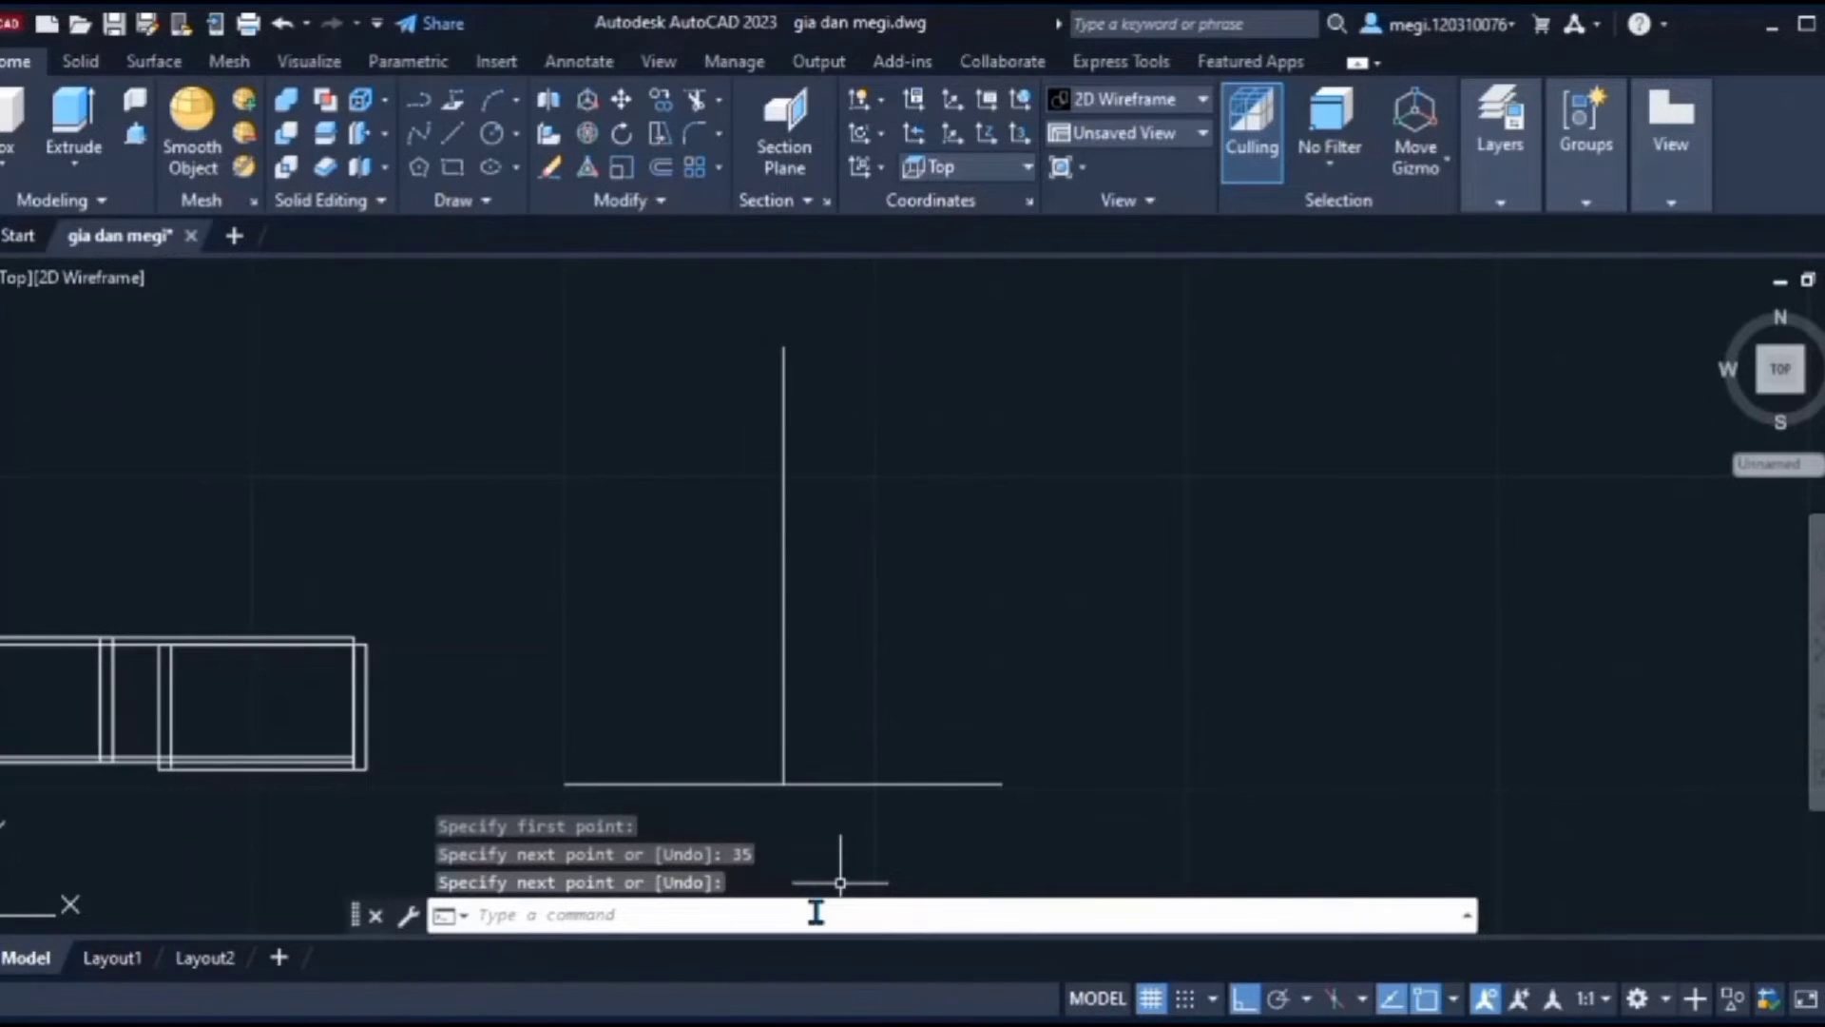
# - Trace a triangular polyline over the guide lines and move it clear of them, deleting the guide lines
pyautogui.press('Return')
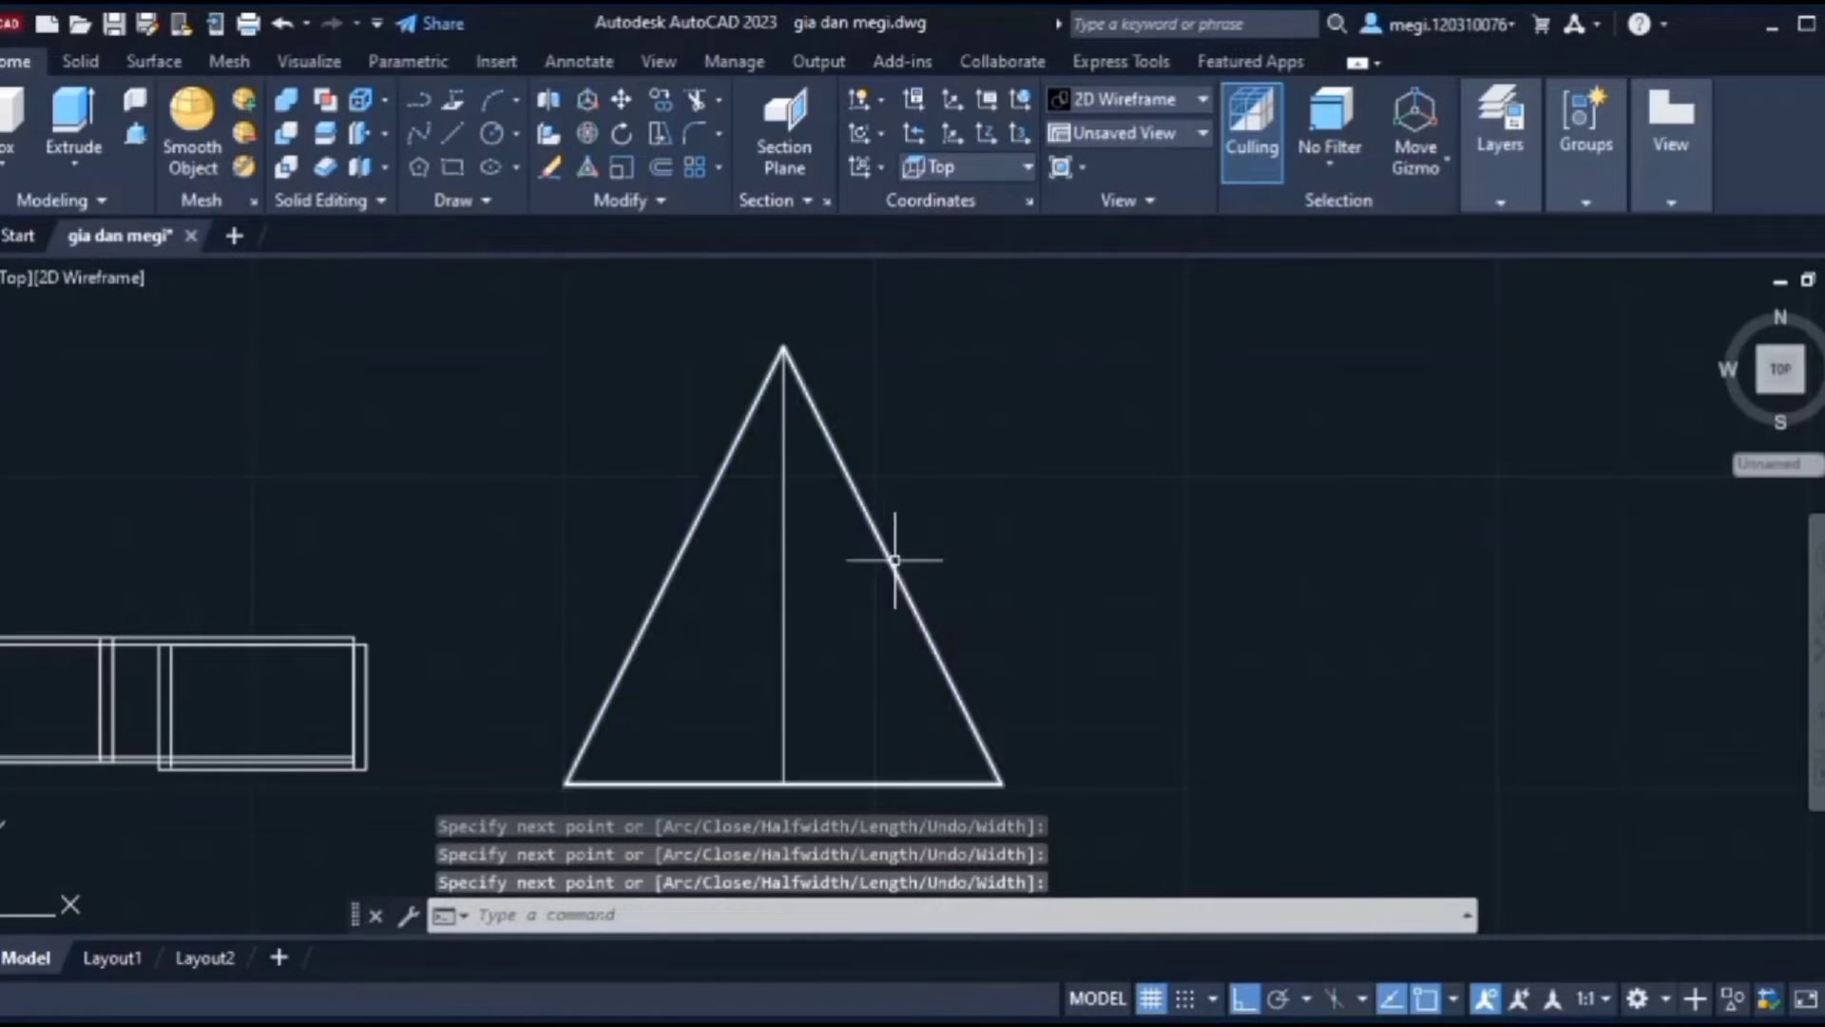
pyautogui.click(894, 563)
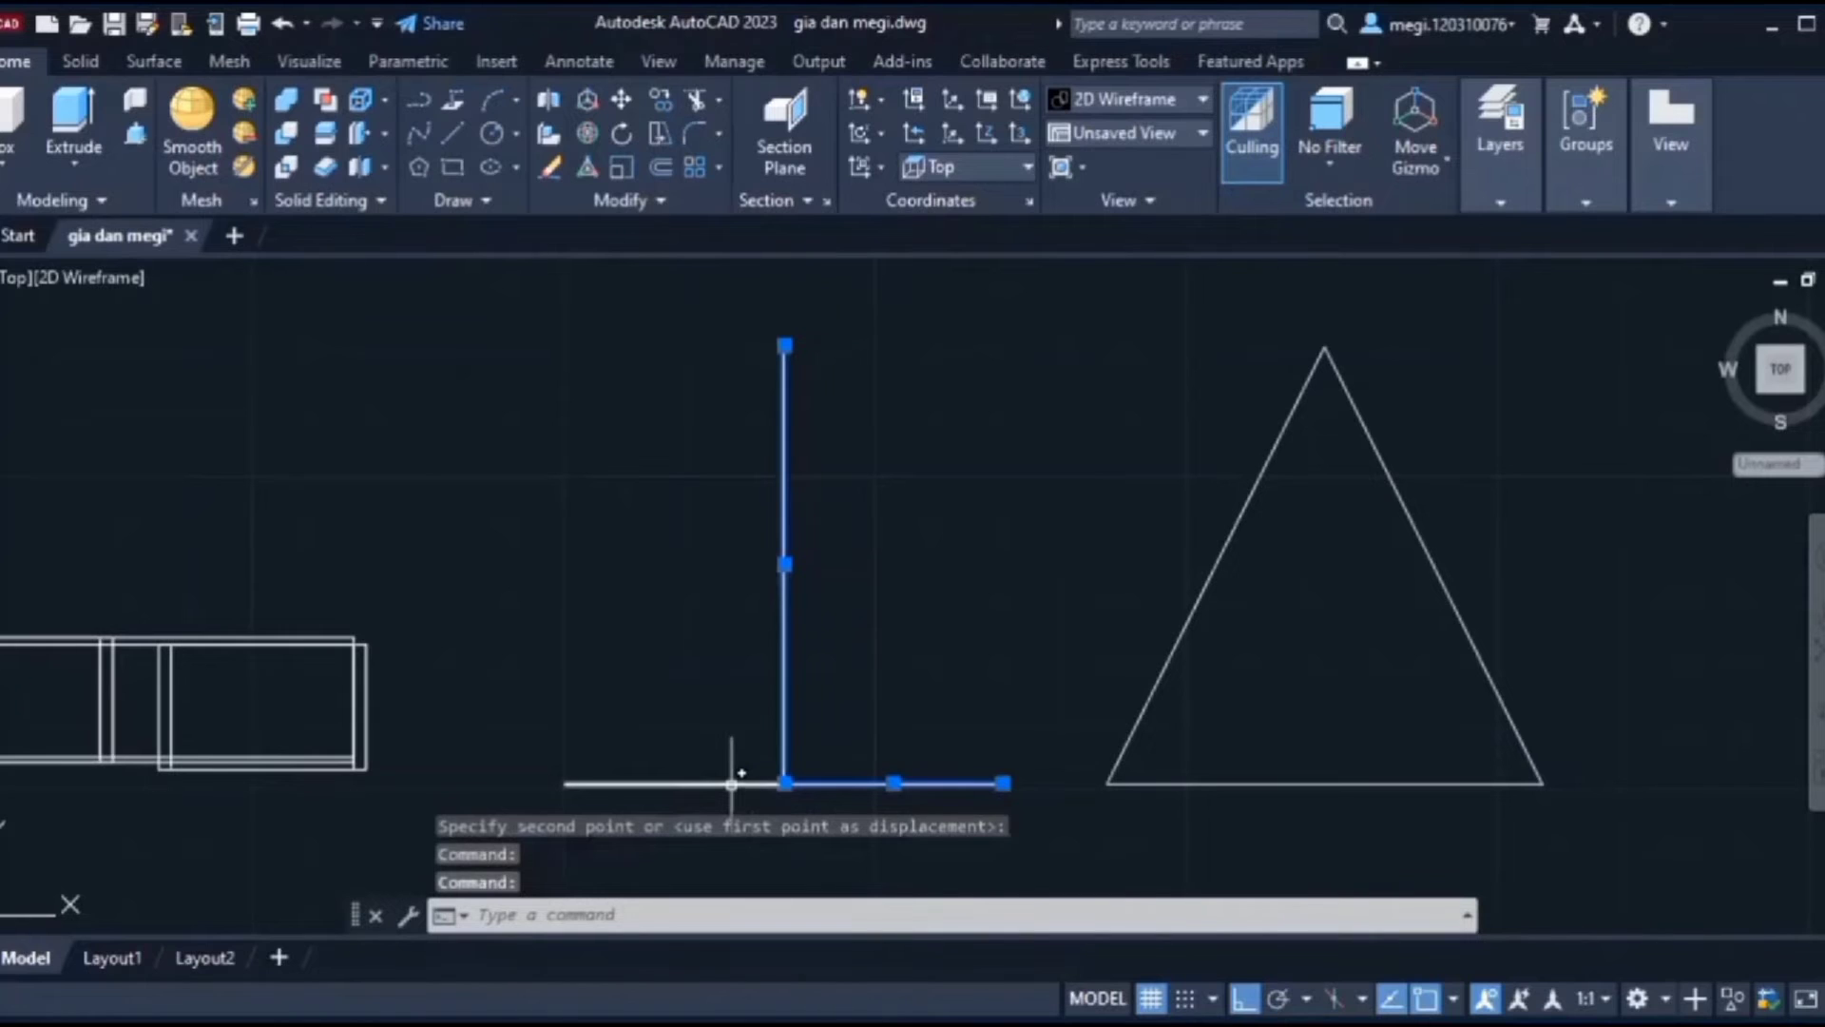
pyautogui.press('Delete')
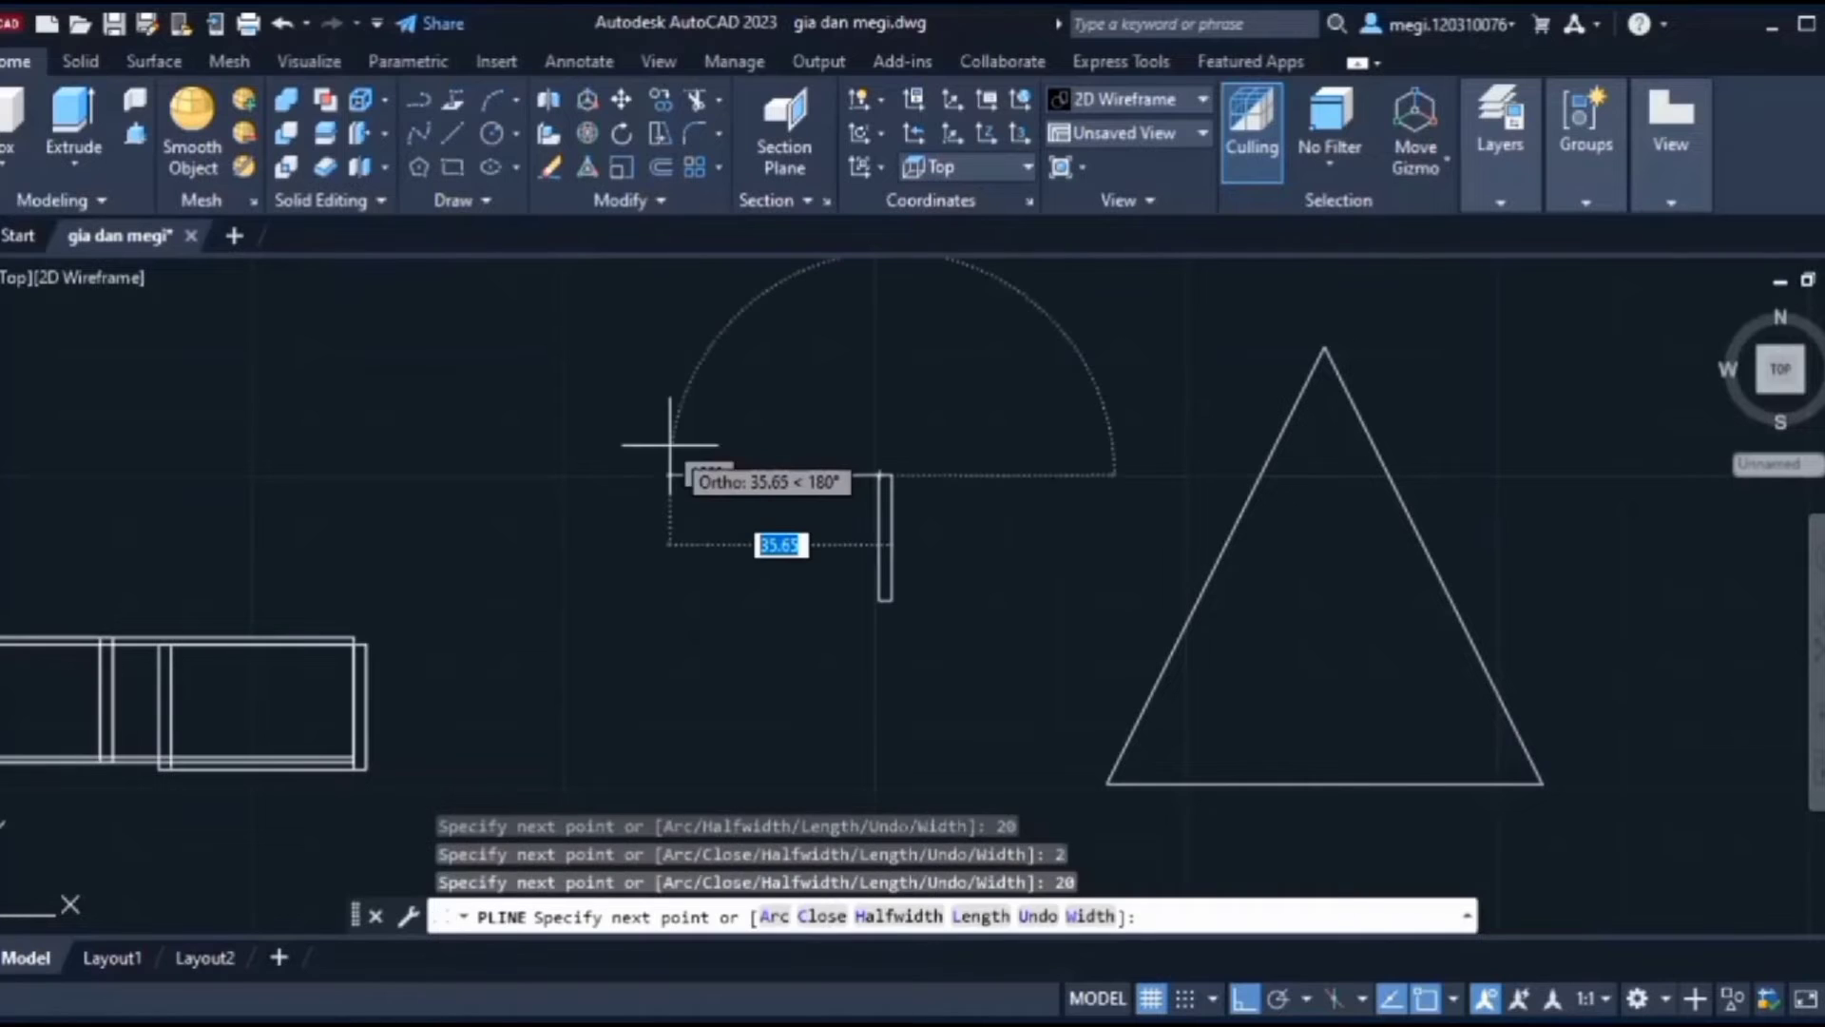
# - Complete the 2 by 20 rectangular polyline profile and sweep it along the triangle
pyautogui.write('2')
pyautogui.press('Return')
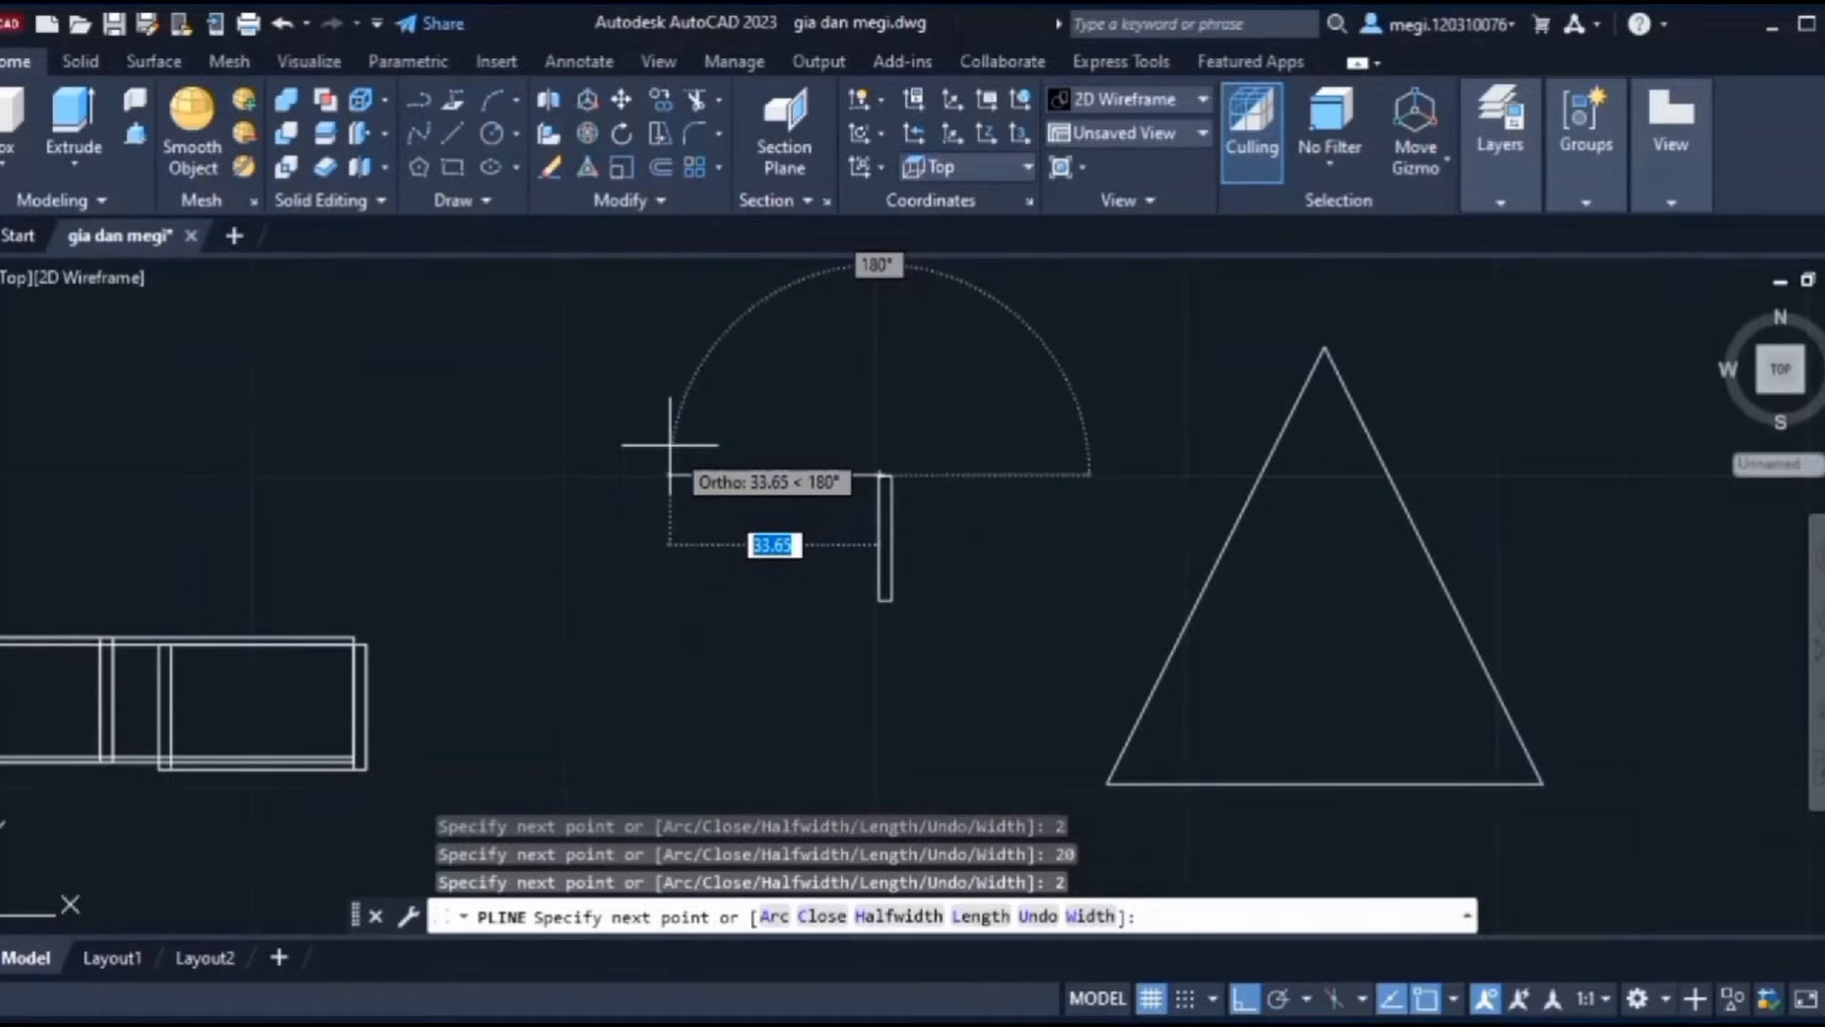
pyautogui.click(893, 513)
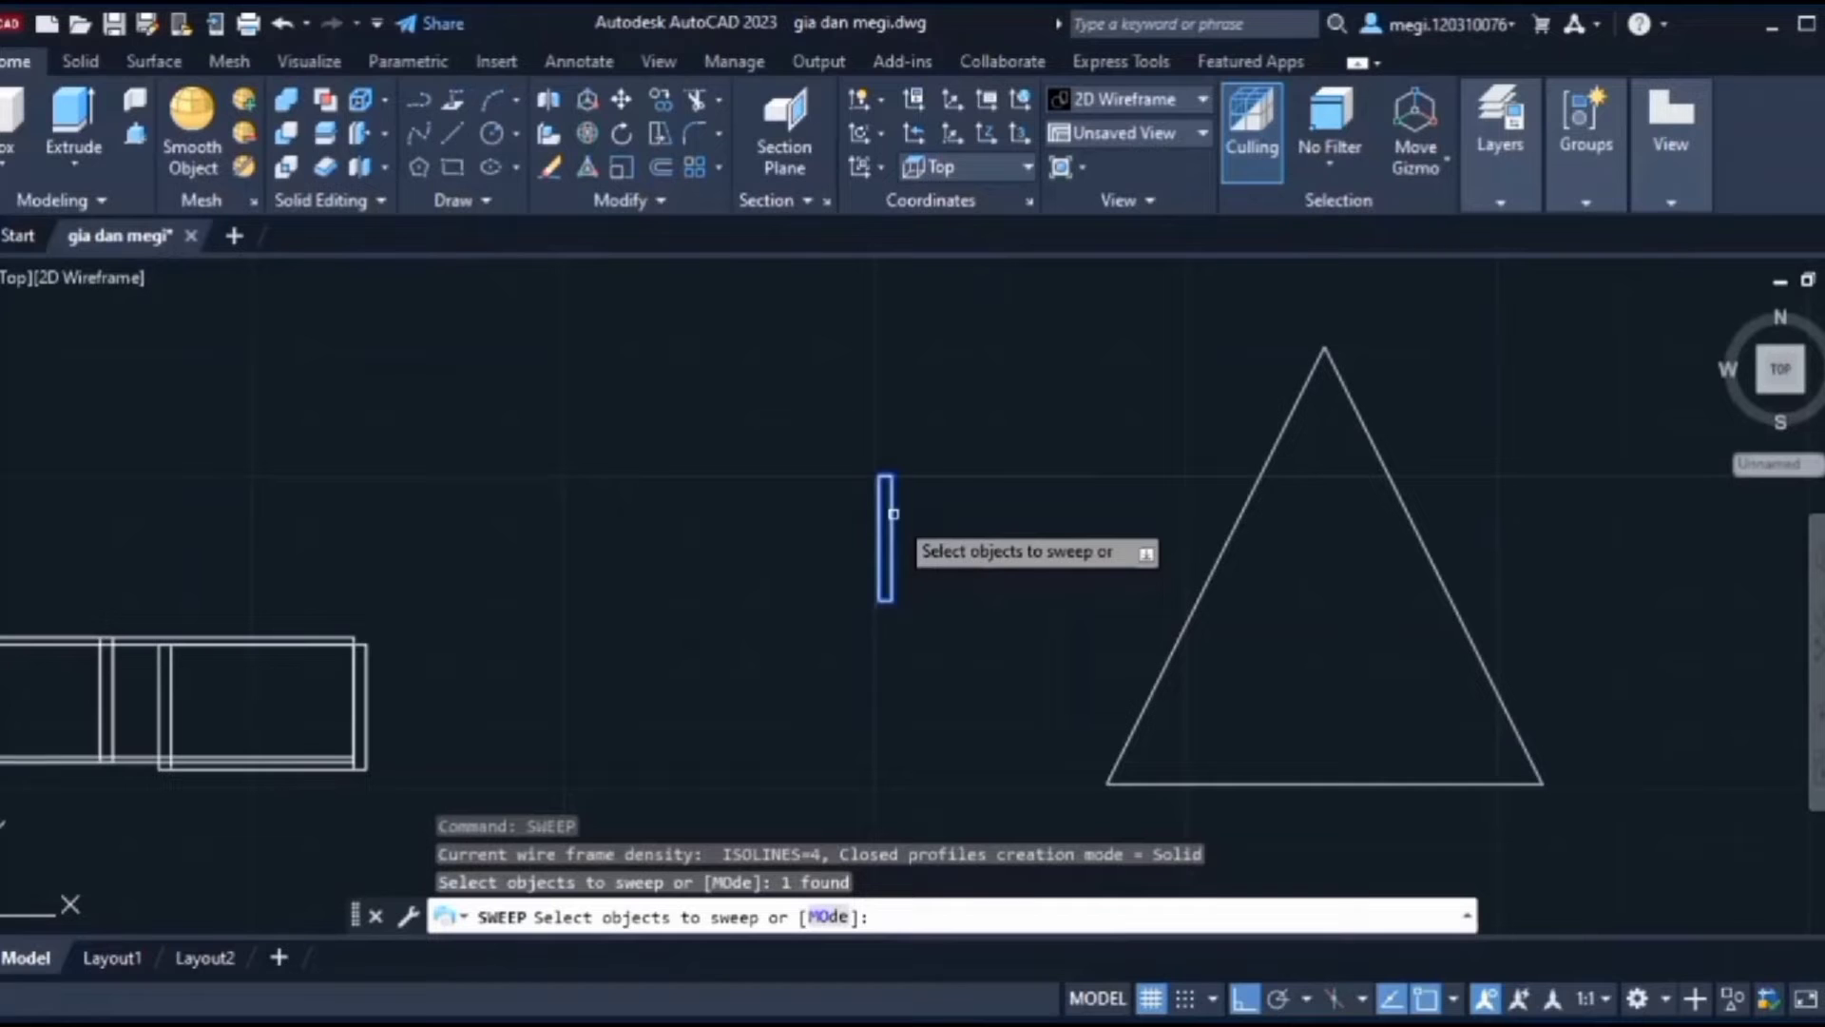
pyautogui.press('Return')
pyautogui.click(1214, 570)
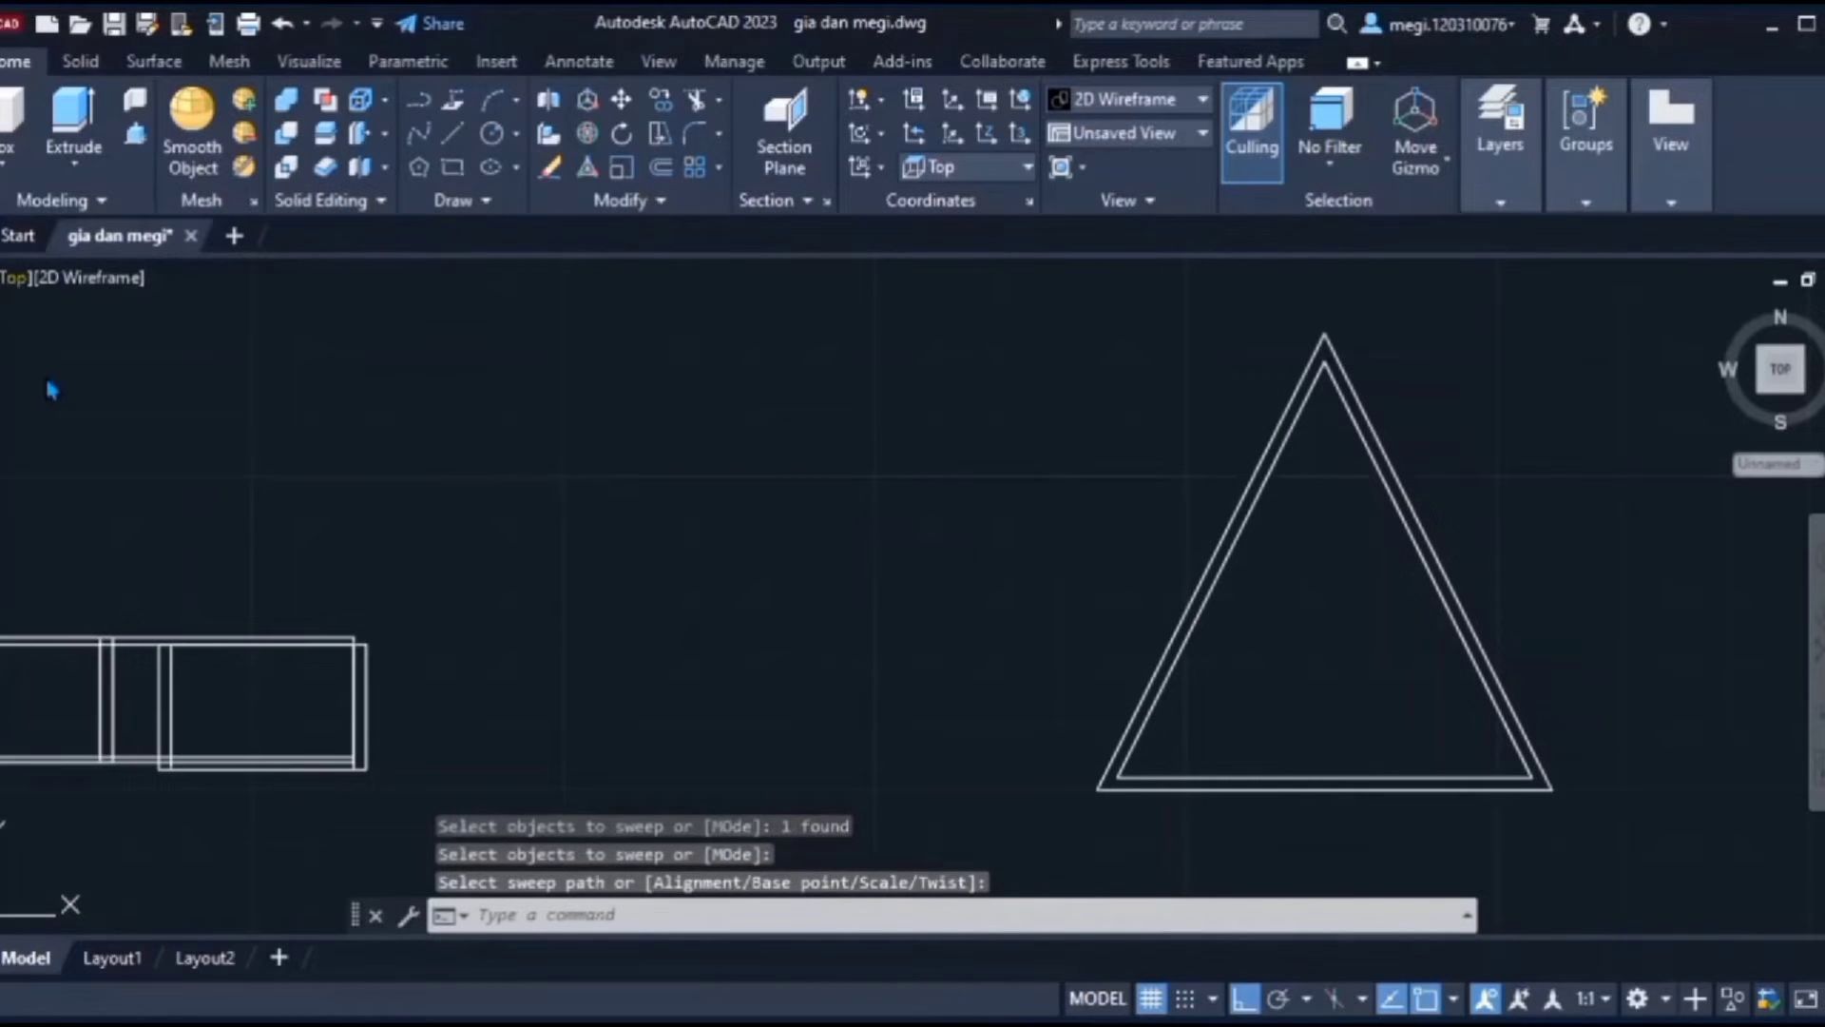
# - Check the swept triangular frame in the SE Isometric view and return to the Top view
pyautogui.click(15, 277)
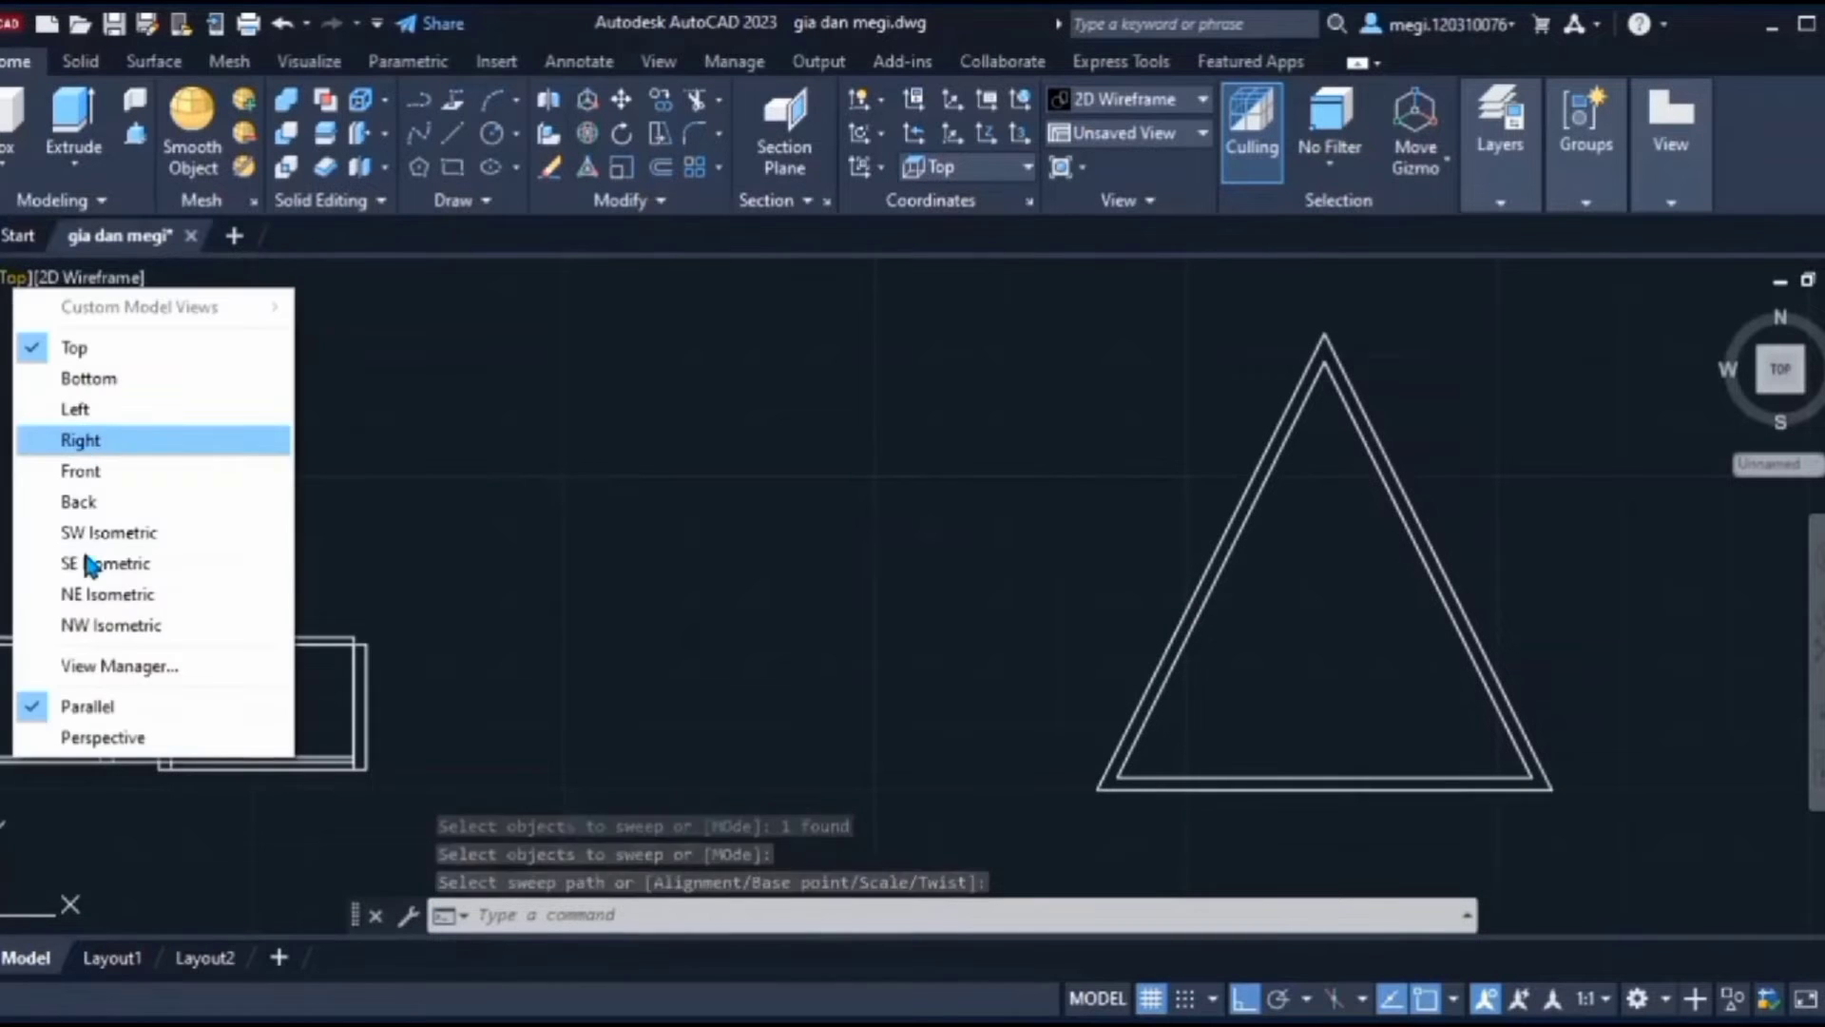
pyautogui.click(122, 563)
pyautogui.click(48, 277)
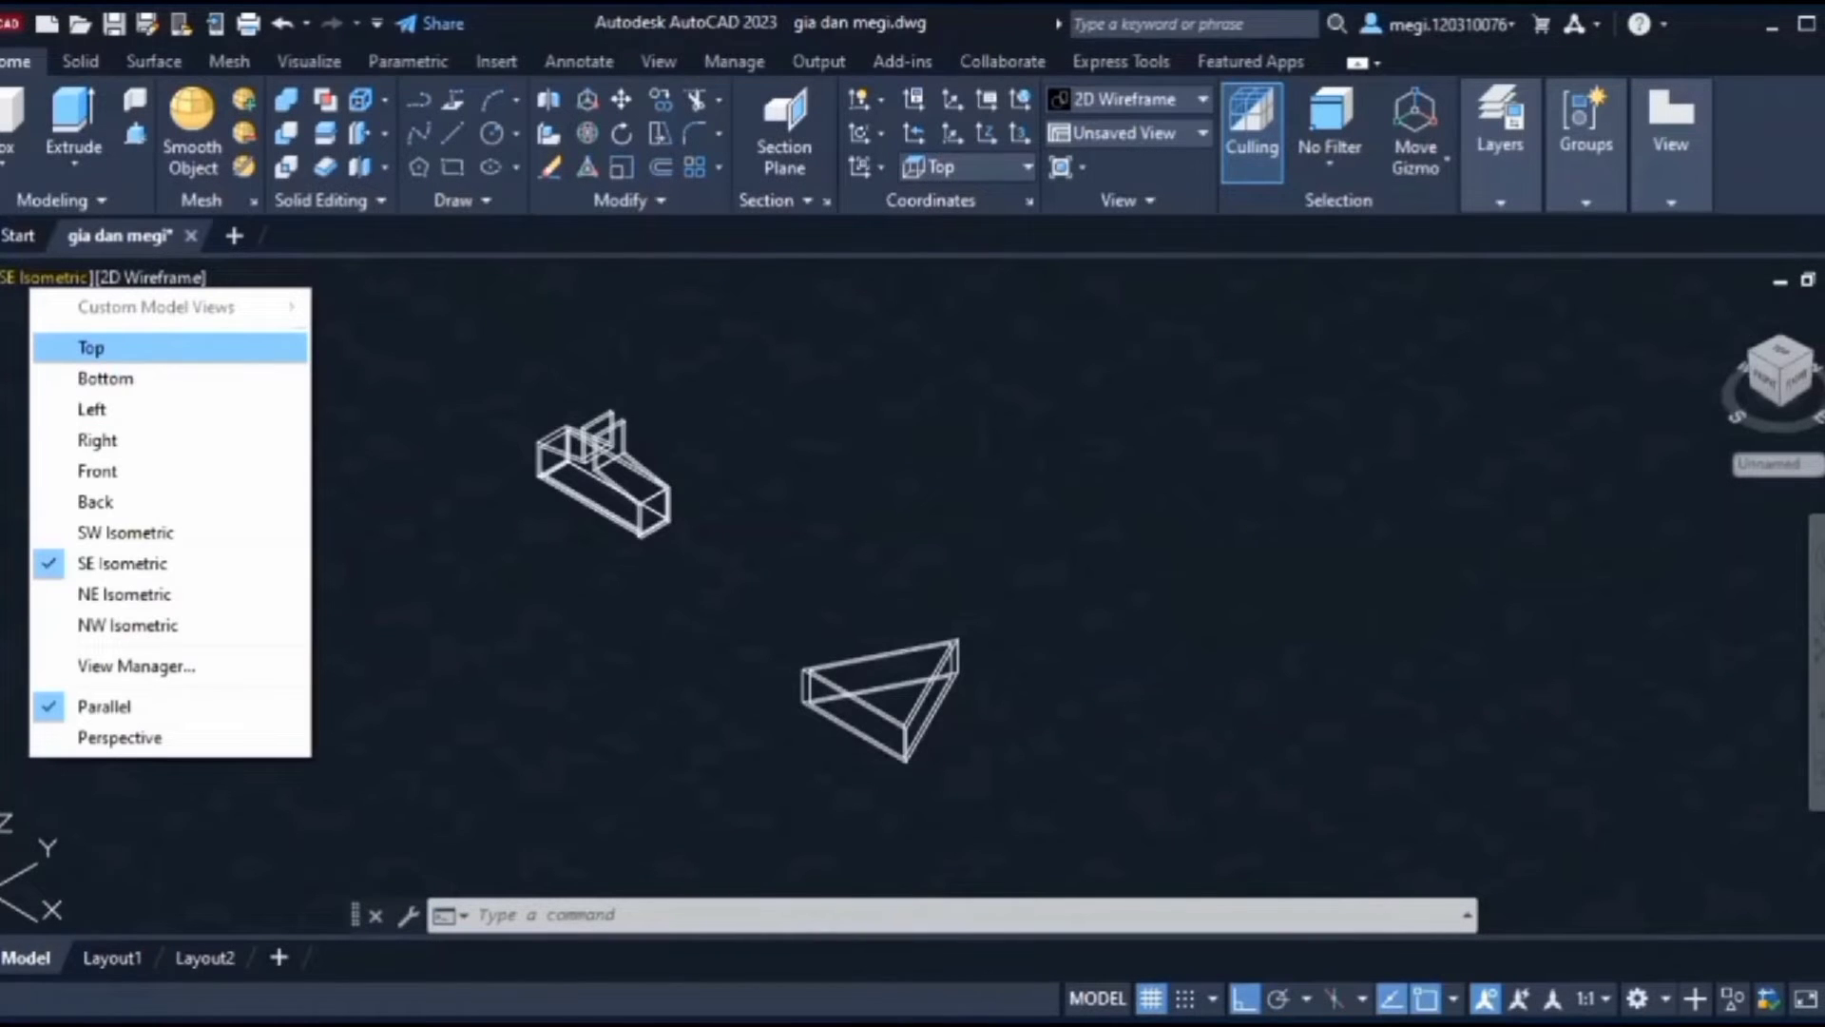
pyautogui.click(91, 347)
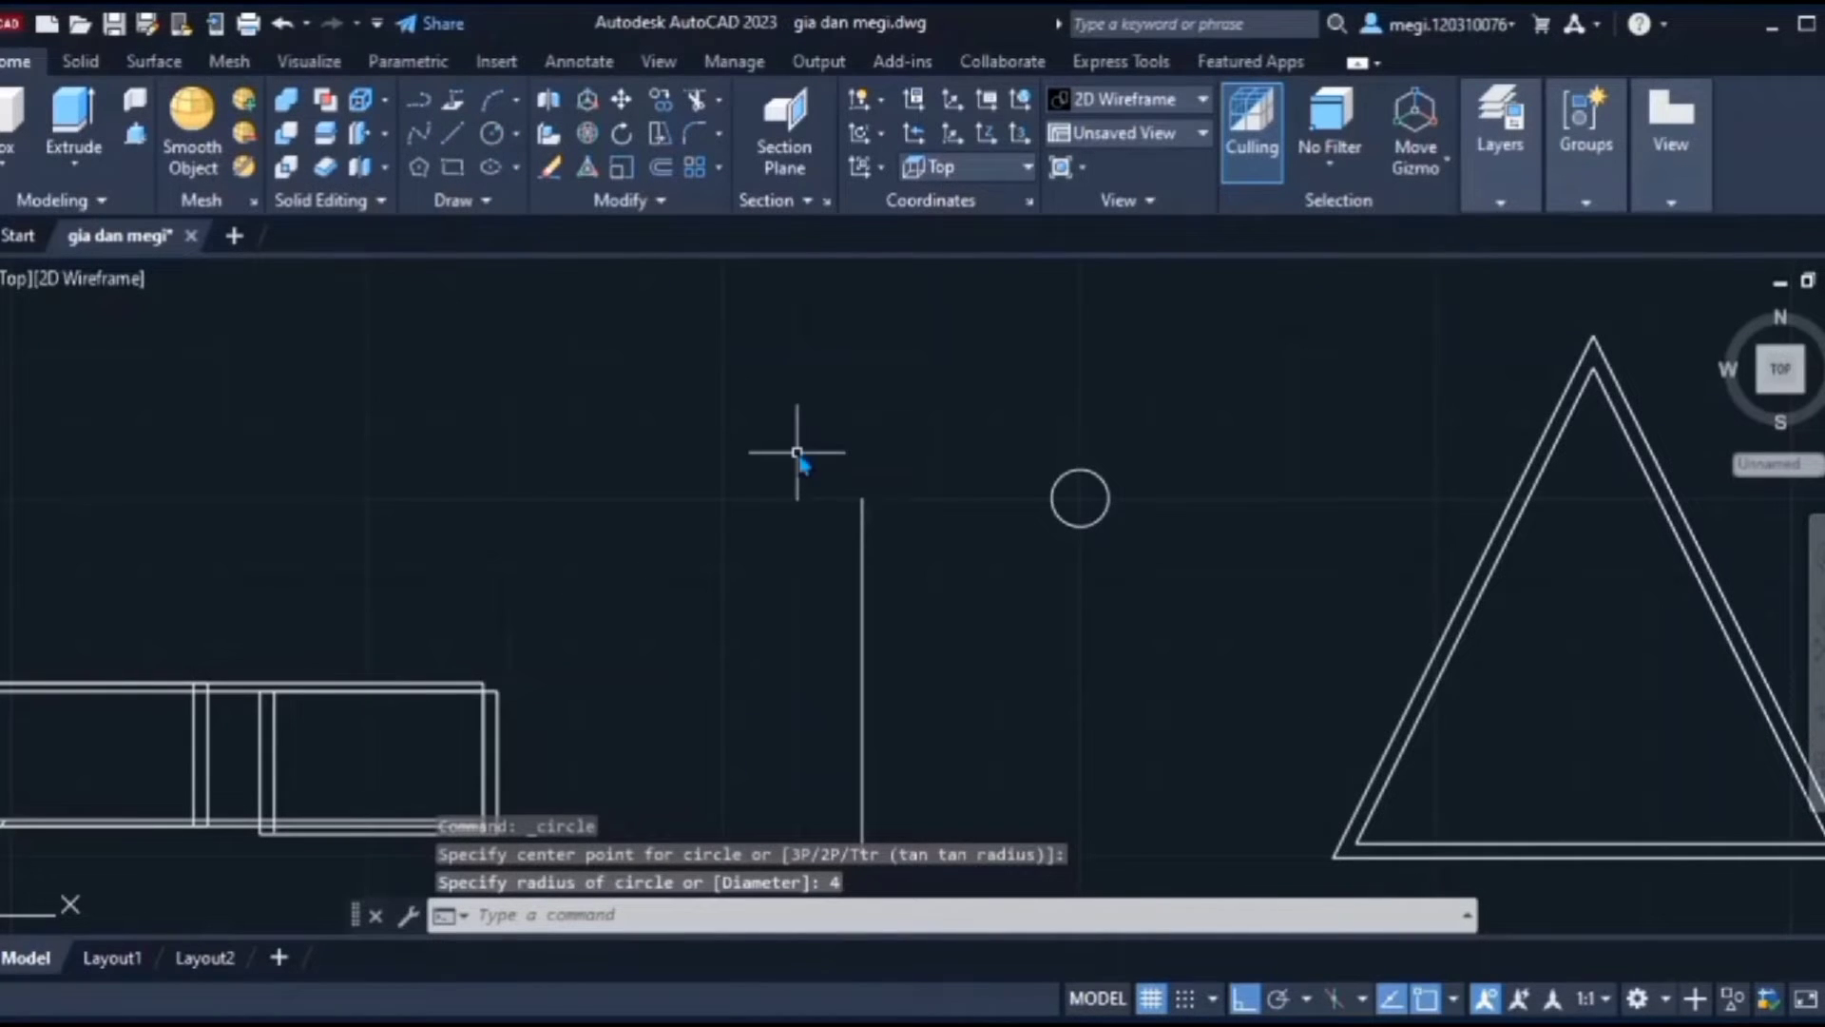
# - Sweep the radius 4 circle along the vertical line to form a round rod, and show it in the SE Isometric view
pyautogui.write('sweep')
pyautogui.press('Return')
pyautogui.click(1055, 487)
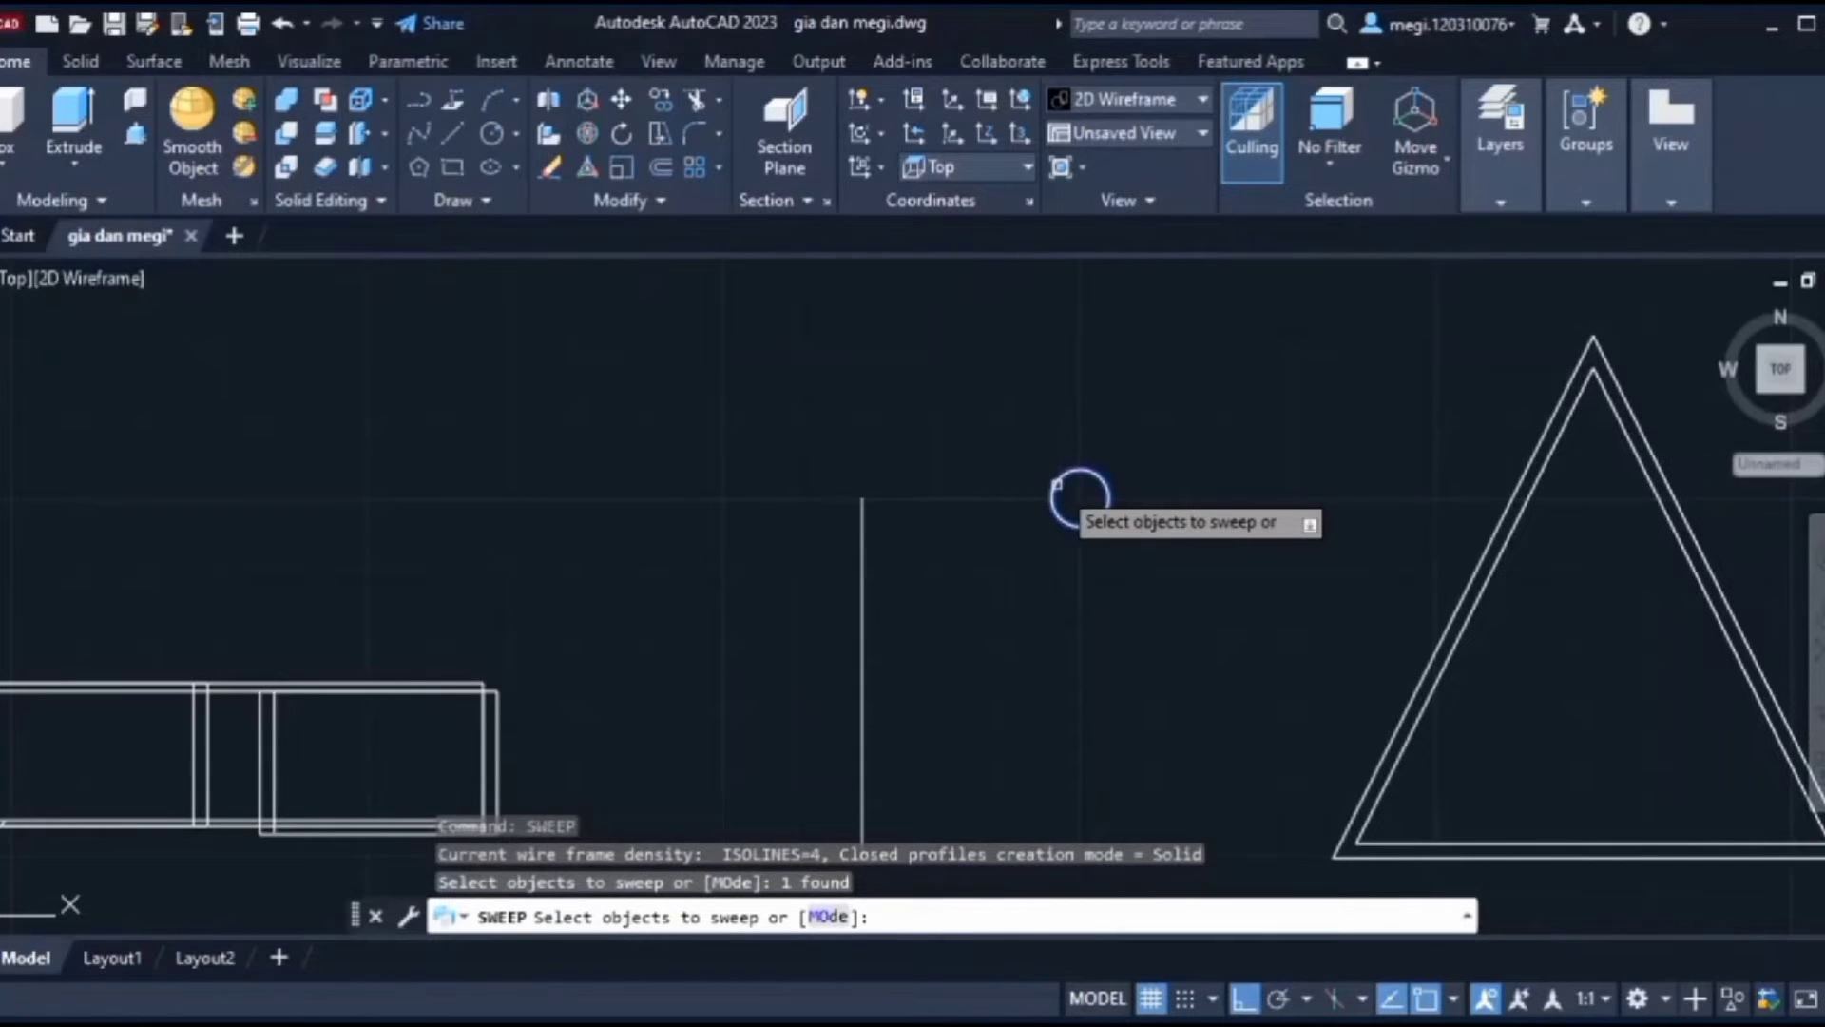
pyautogui.press('Return')
pyautogui.click(862, 509)
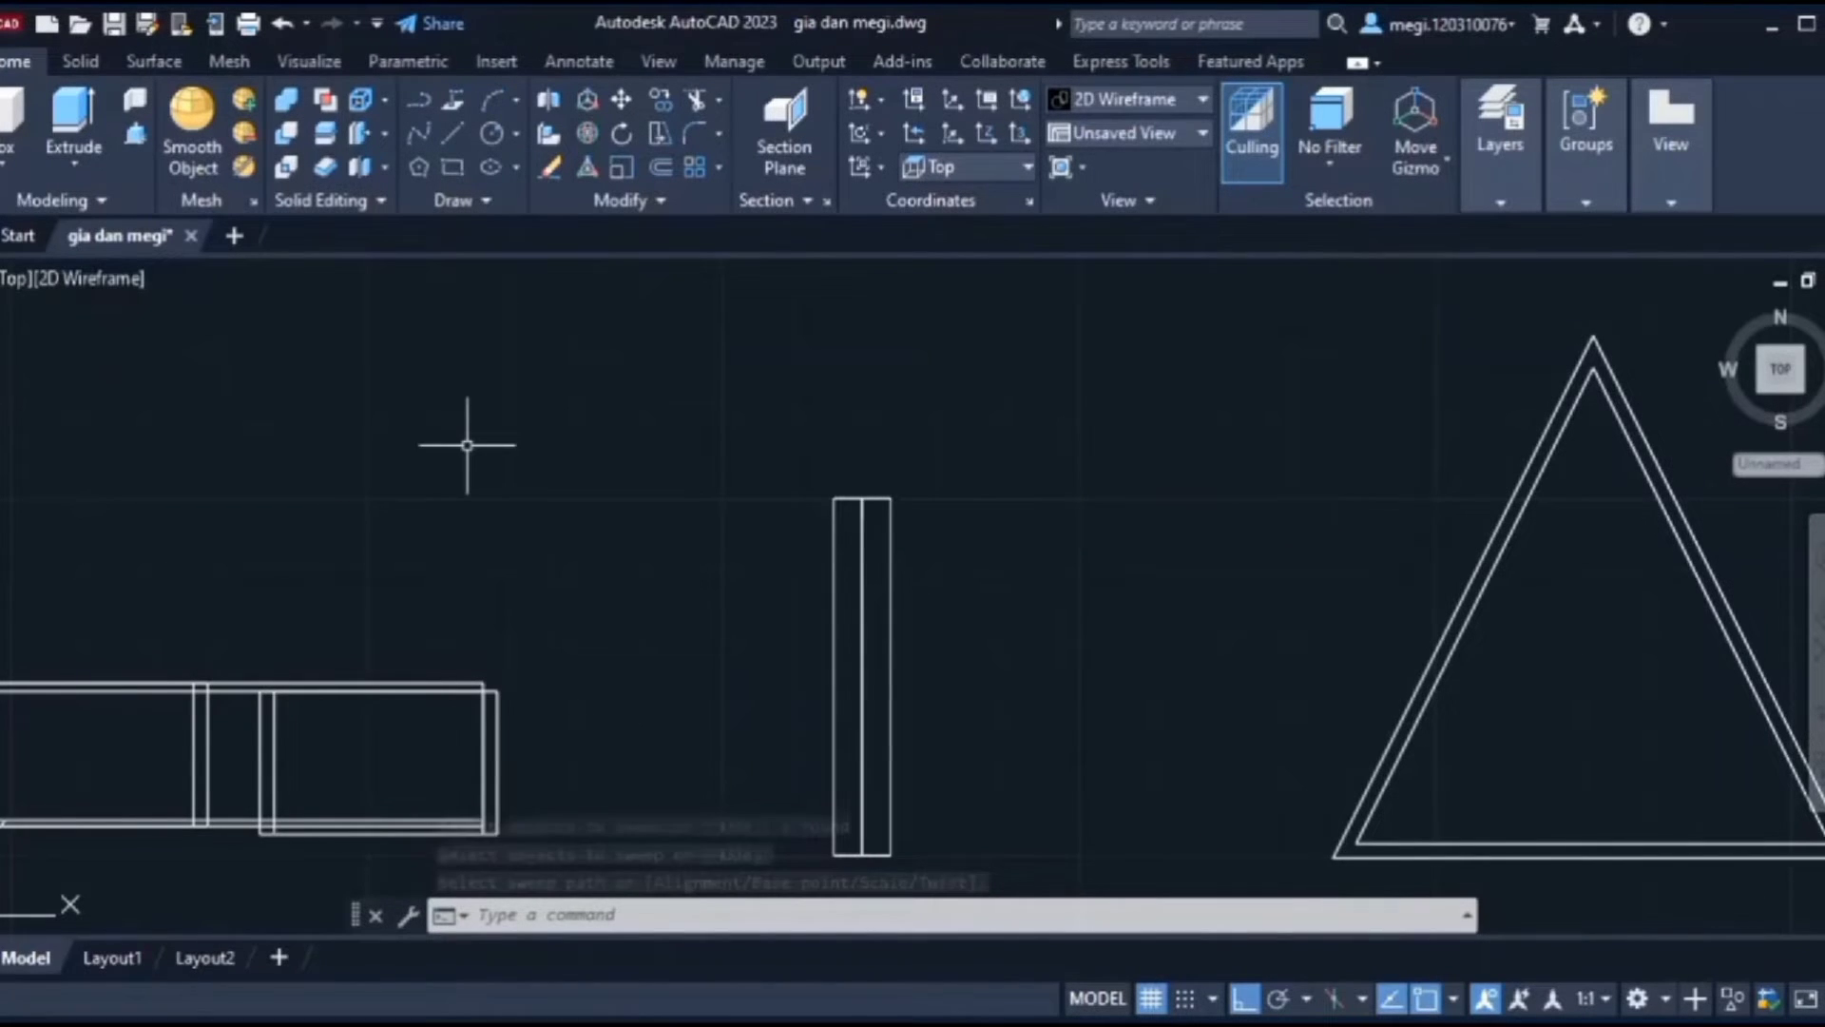
pyautogui.scroll(-2, 466, 445)
pyautogui.click(13, 277)
pyautogui.click(196, 562)
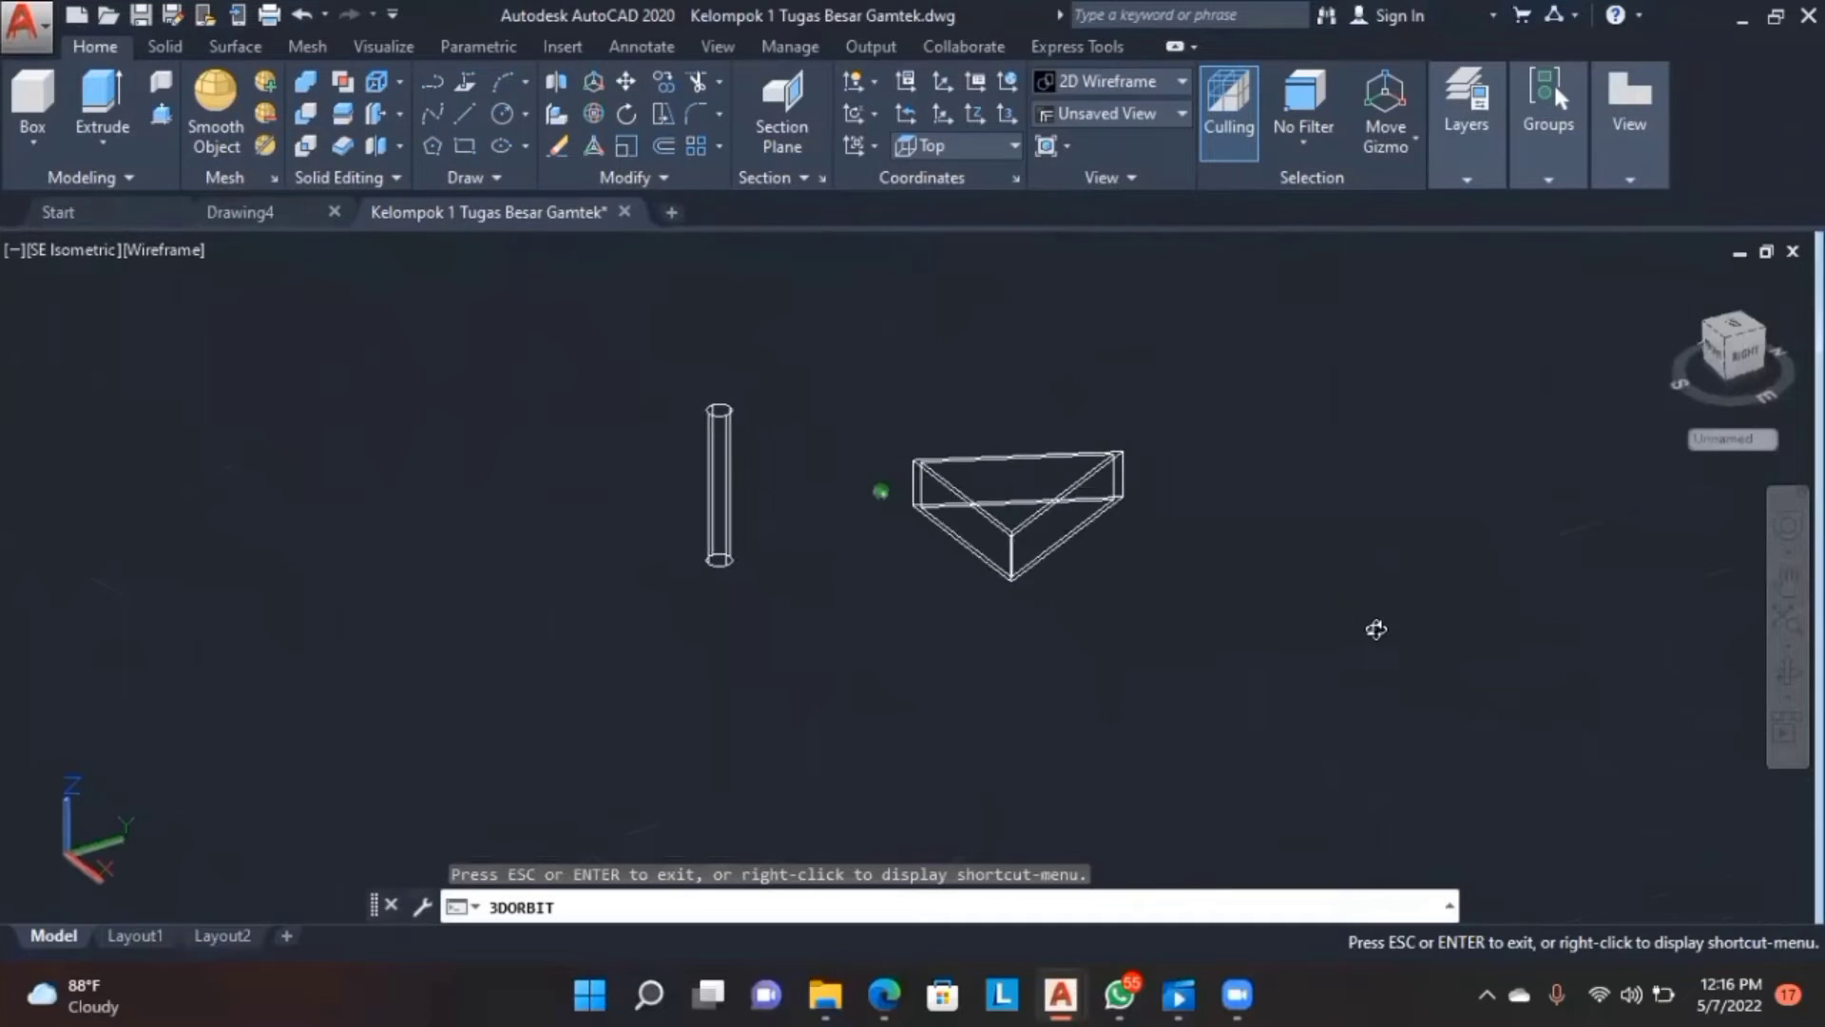
# - Examine the round rod and triangular frame beside the assembled parts from an orbited view
pyautogui.moveTo(1377, 627); pyautogui.dragTo(1384, 603)
pyautogui.keyDown('shift'); pyautogui.moveTo(1384, 603); pyautogui.dragTo(1406, 631, button='middle'); pyautogui.keyUp('shift')
pyautogui.scroll(-1, 1405, 630)
pyautogui.scroll(2, 1255, 562)
pyautogui.moveTo(1255, 562); pyautogui.dragTo(1248, 564, button='middle')
pyautogui.scroll(-4, 1206, 628)
pyautogui.scroll(3, 1243, 623)
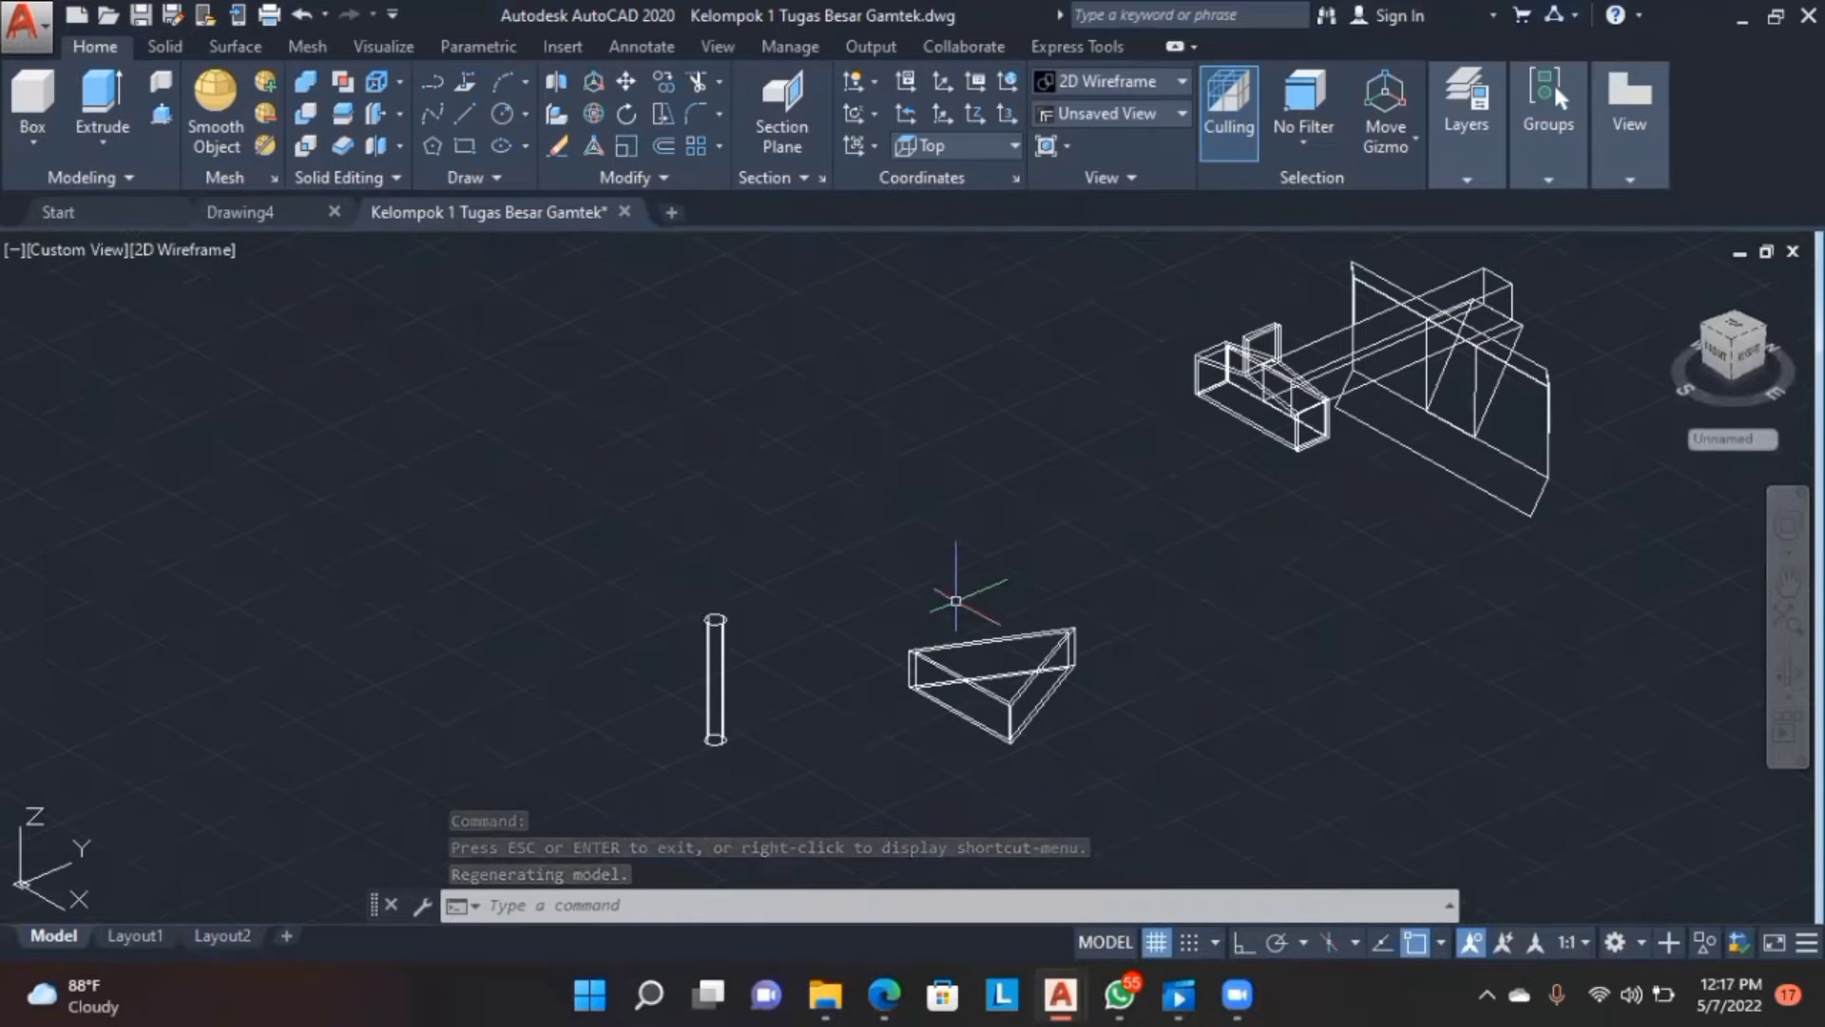
pyautogui.click(715, 652)
pyautogui.click(717, 651)
pyautogui.scroll(2, 838, 591)
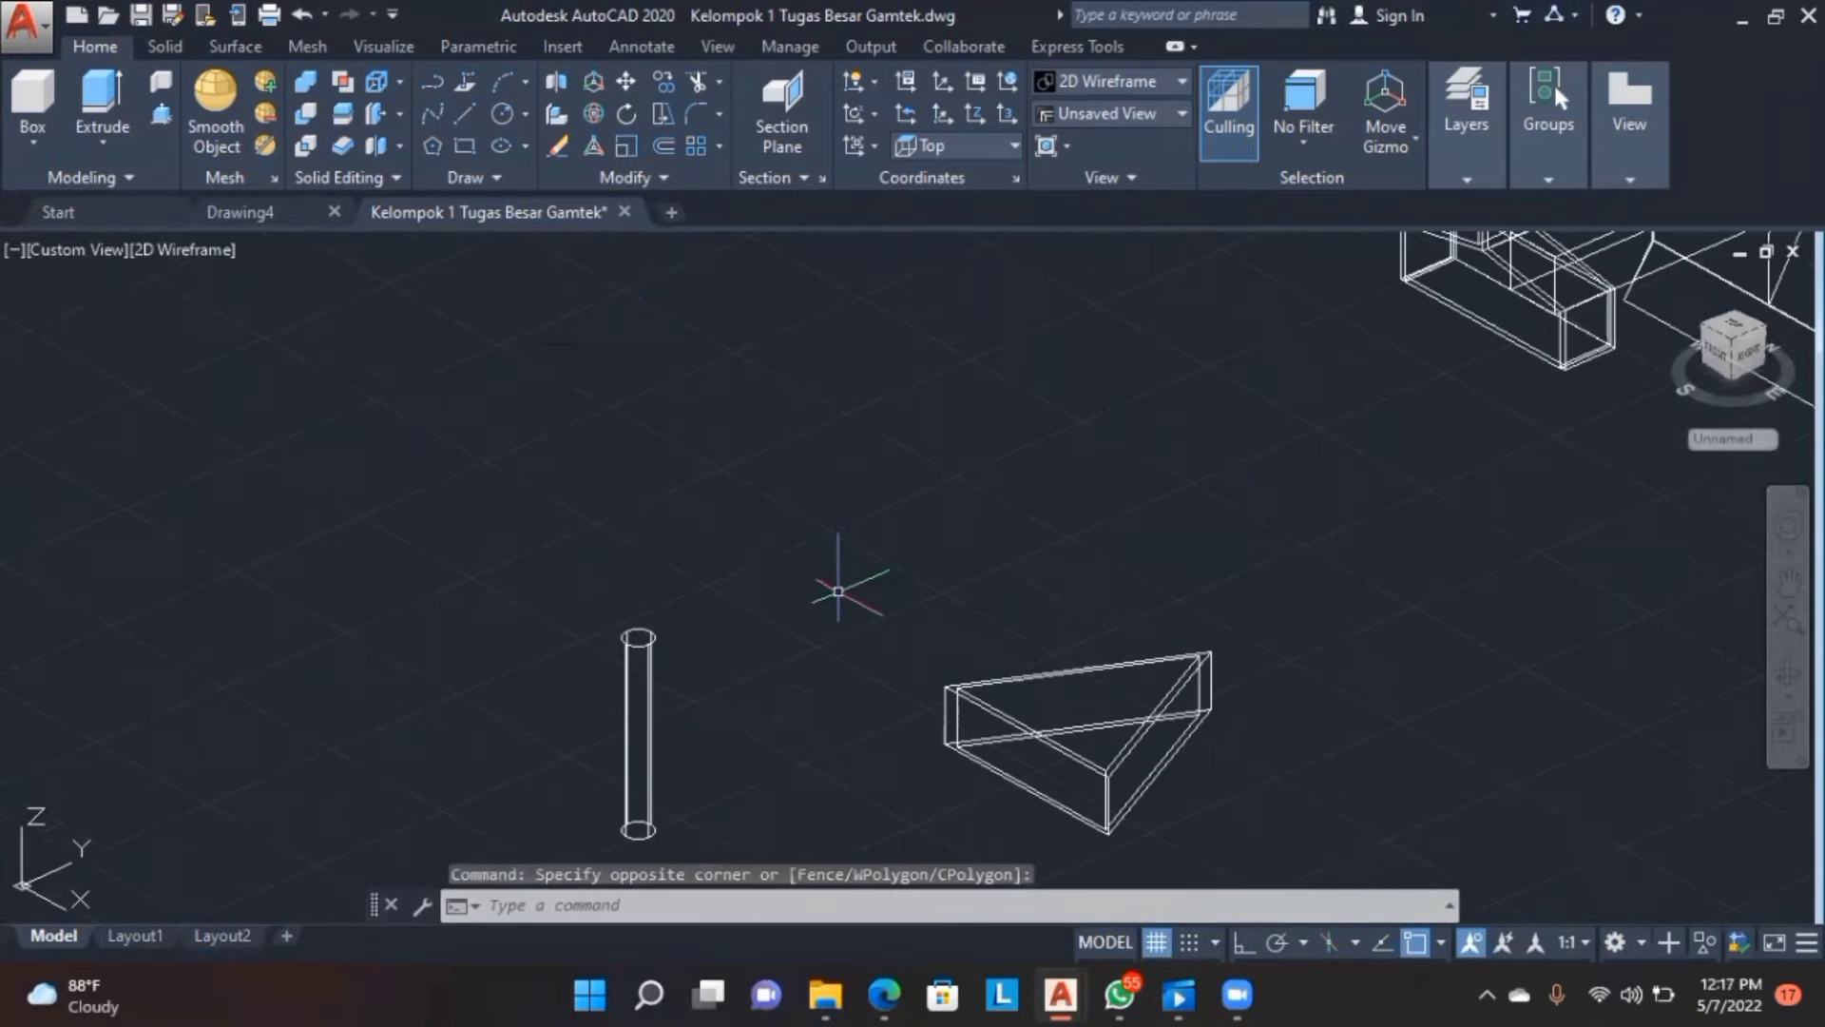
pyautogui.click(648, 652)
pyautogui.click(709, 603)
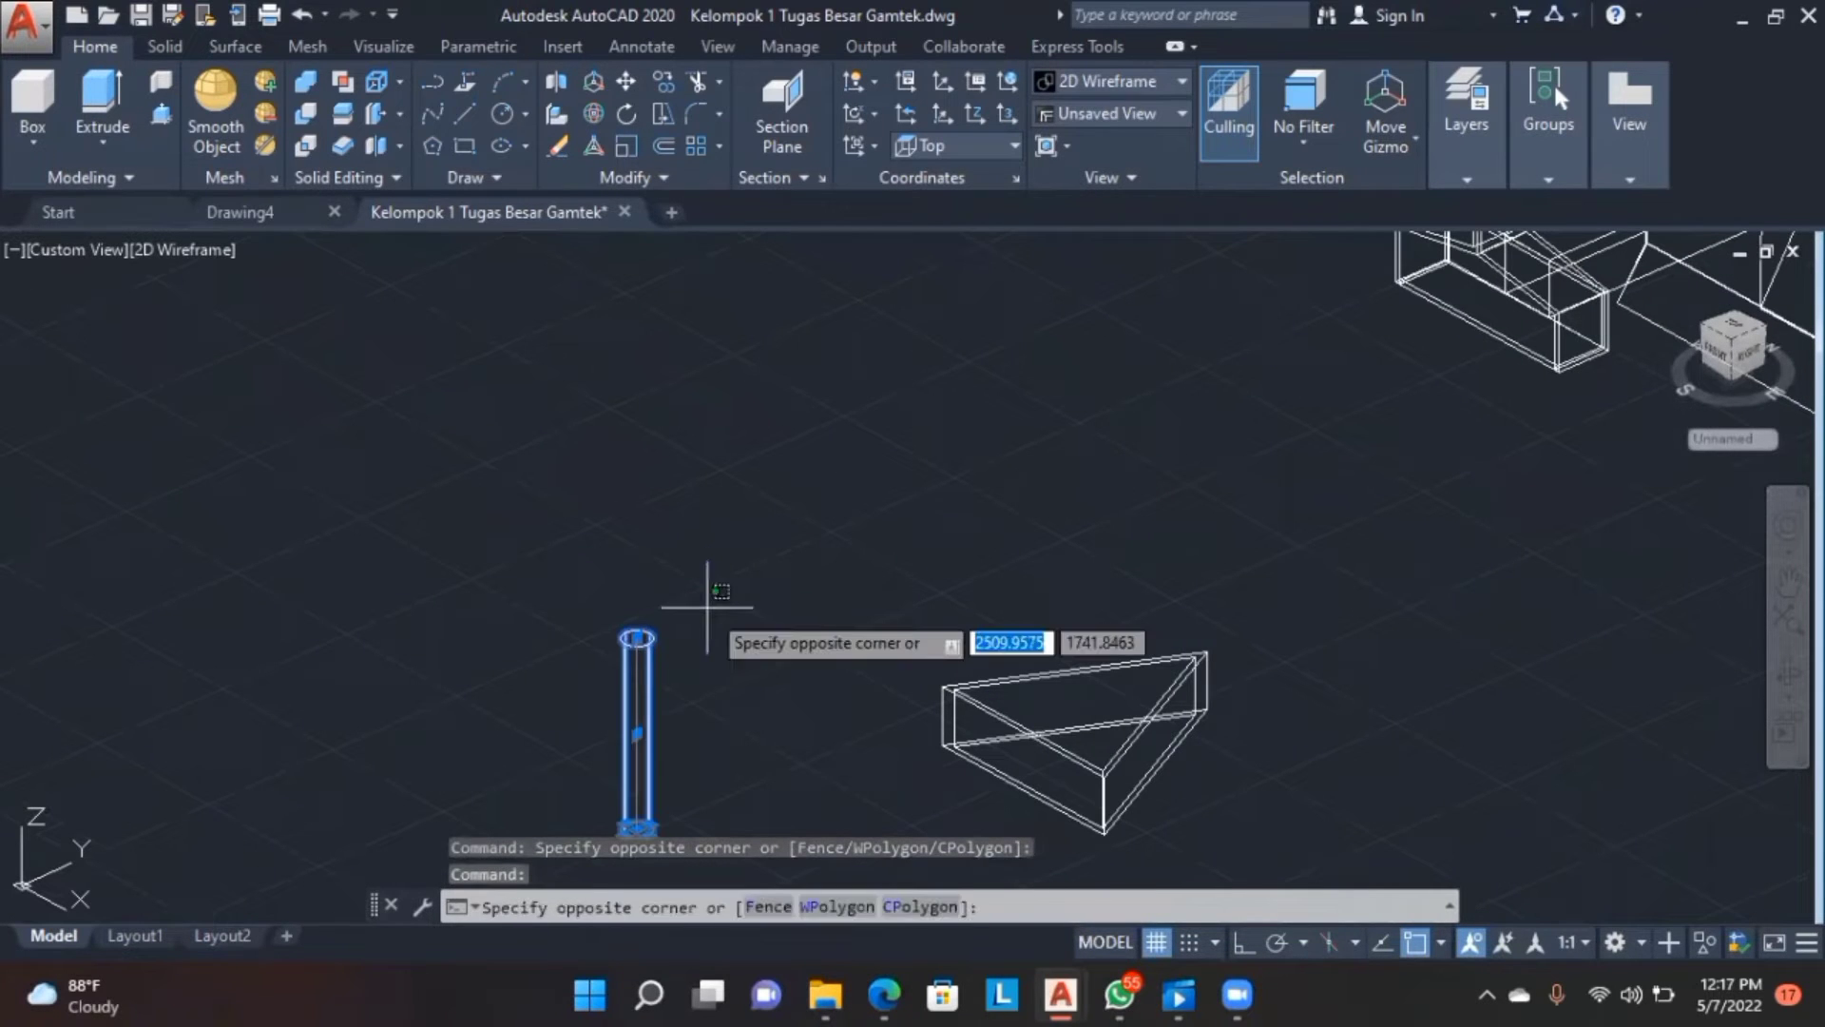
pyautogui.press('Escape')
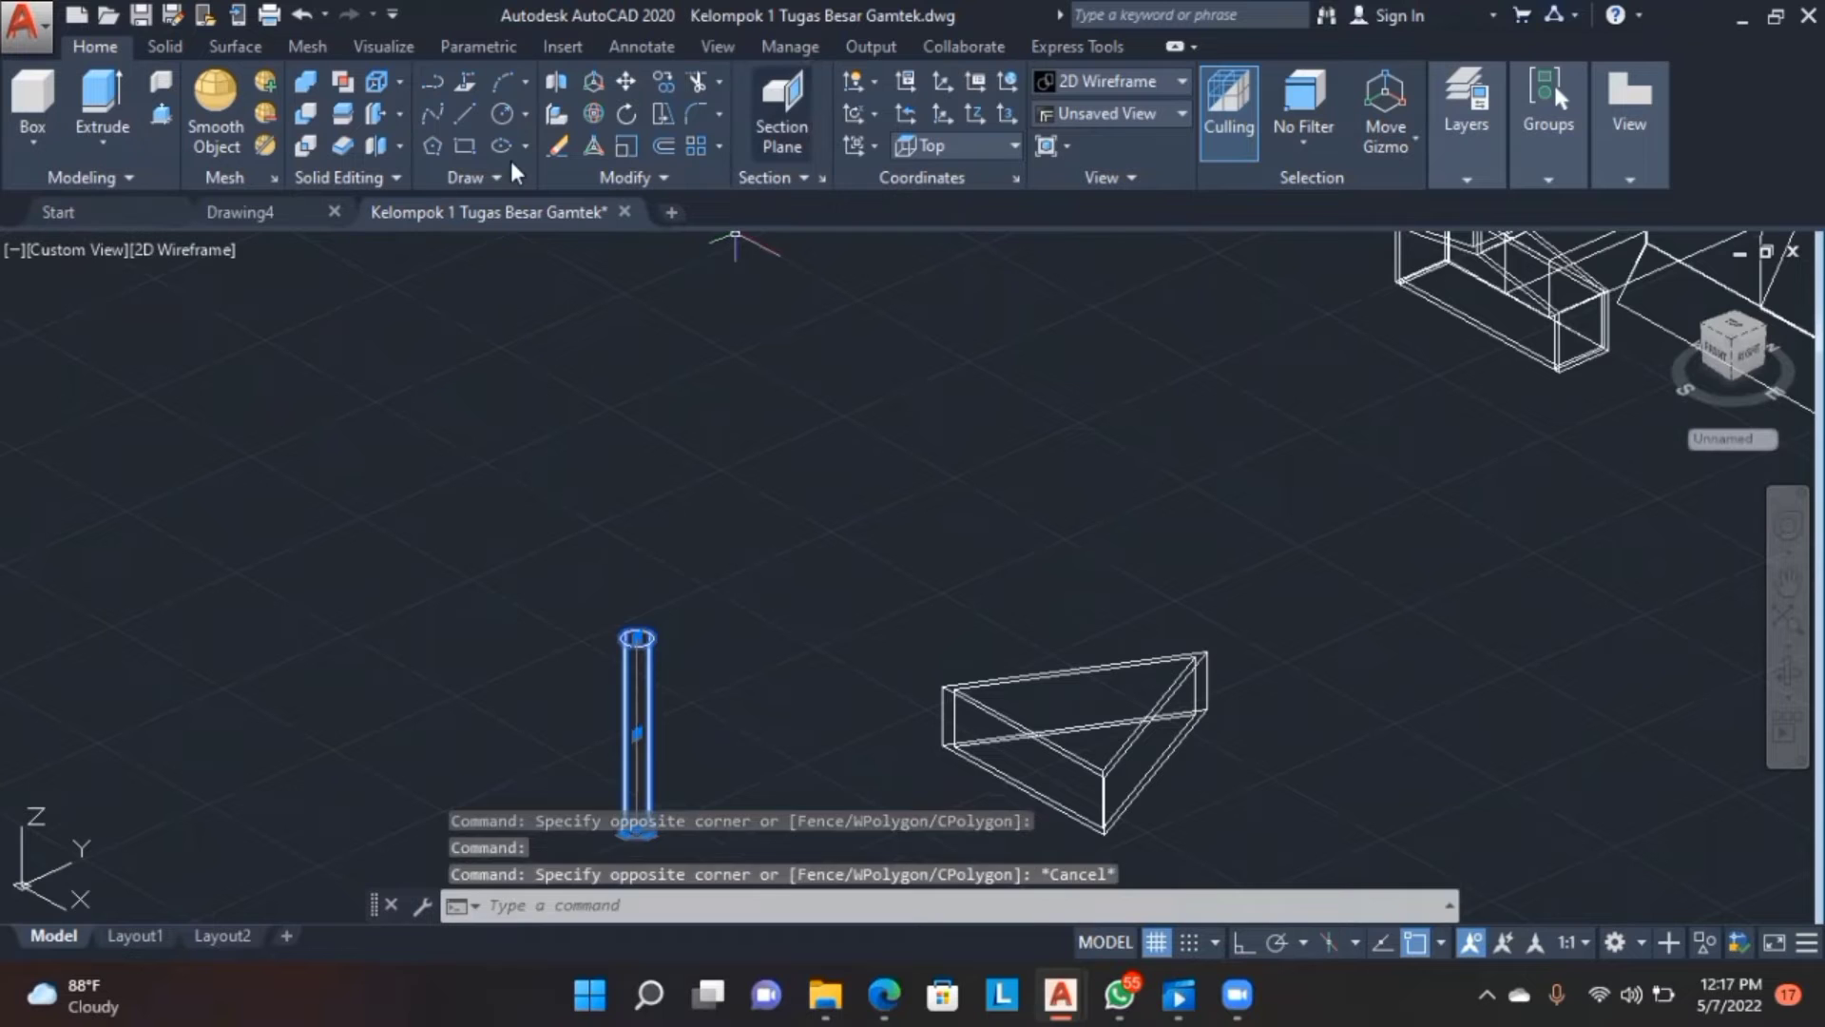
# - Draw a line across the underside of the L-shaped piece, joining the midpoints of its two long bottom edges
pyautogui.click(464, 114)
pyautogui.moveTo(1356, 420); pyautogui.dragTo(1145, 590, button='middle')
pyautogui.scroll(4, 1275, 561)
pyautogui.moveTo(1274, 560); pyautogui.dragTo(1132, 809, button='middle')
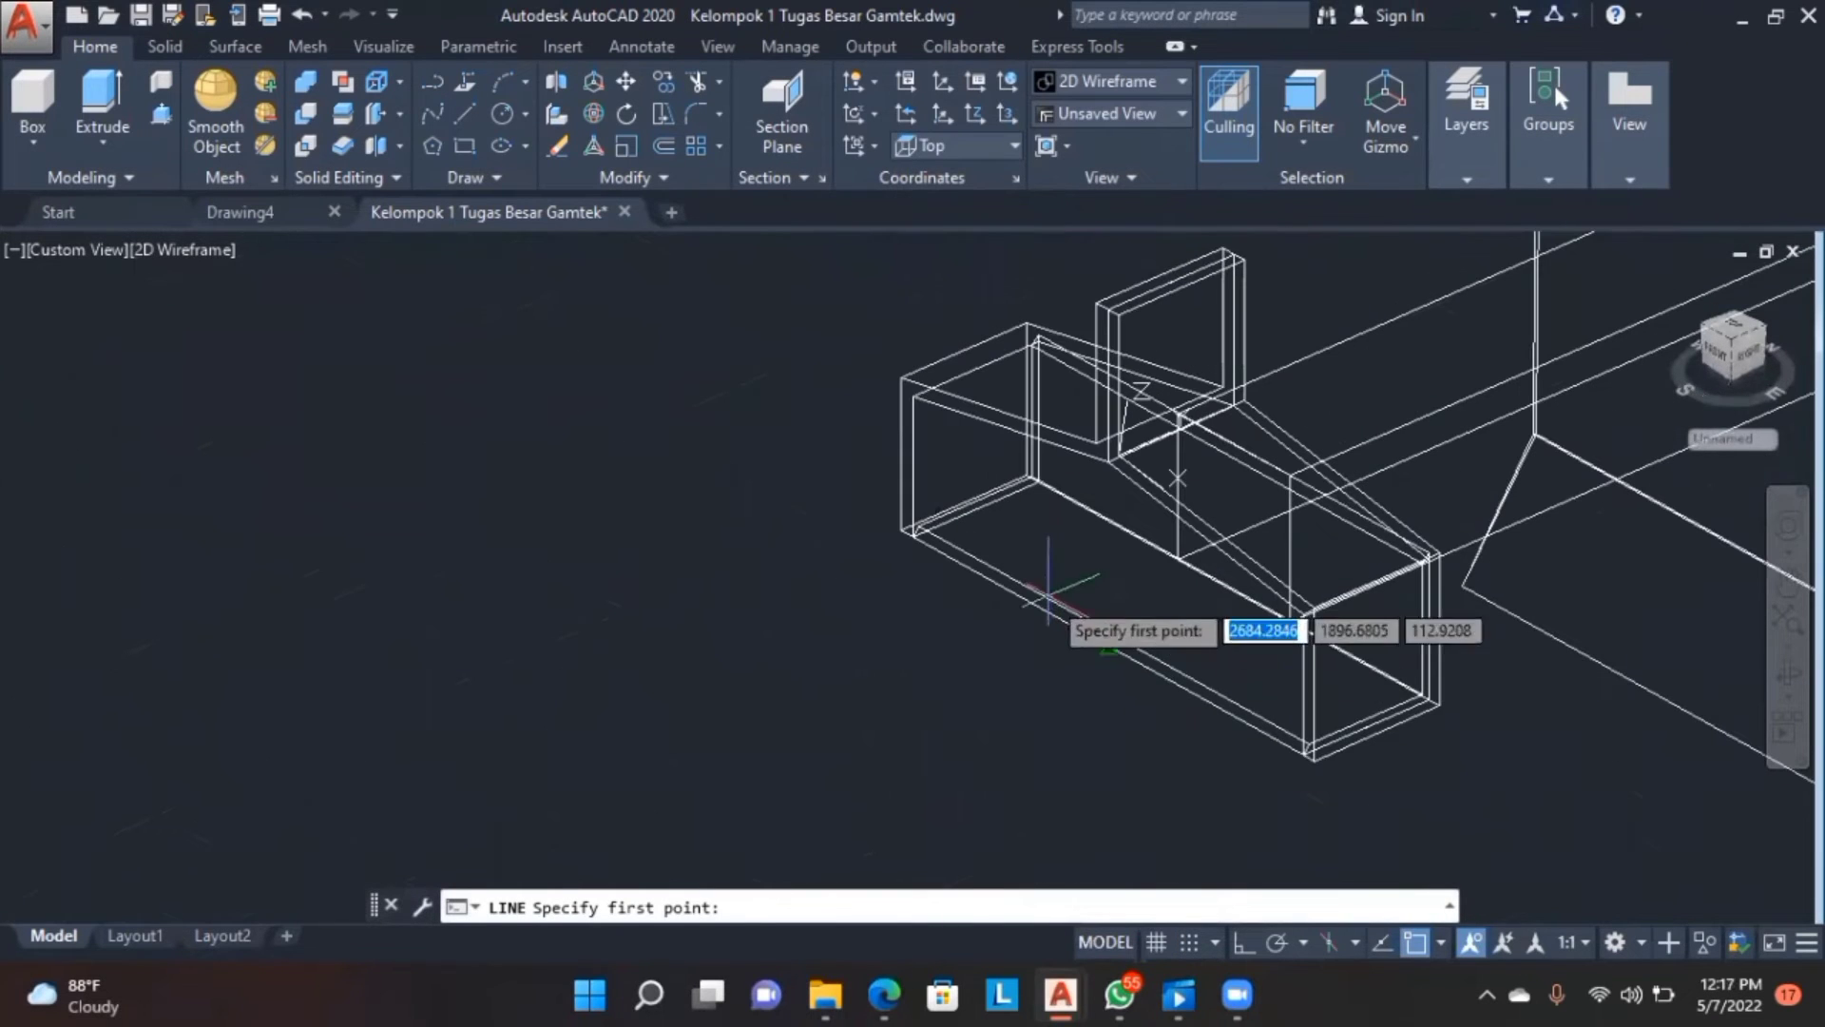
pyautogui.scroll(2, 1103, 570)
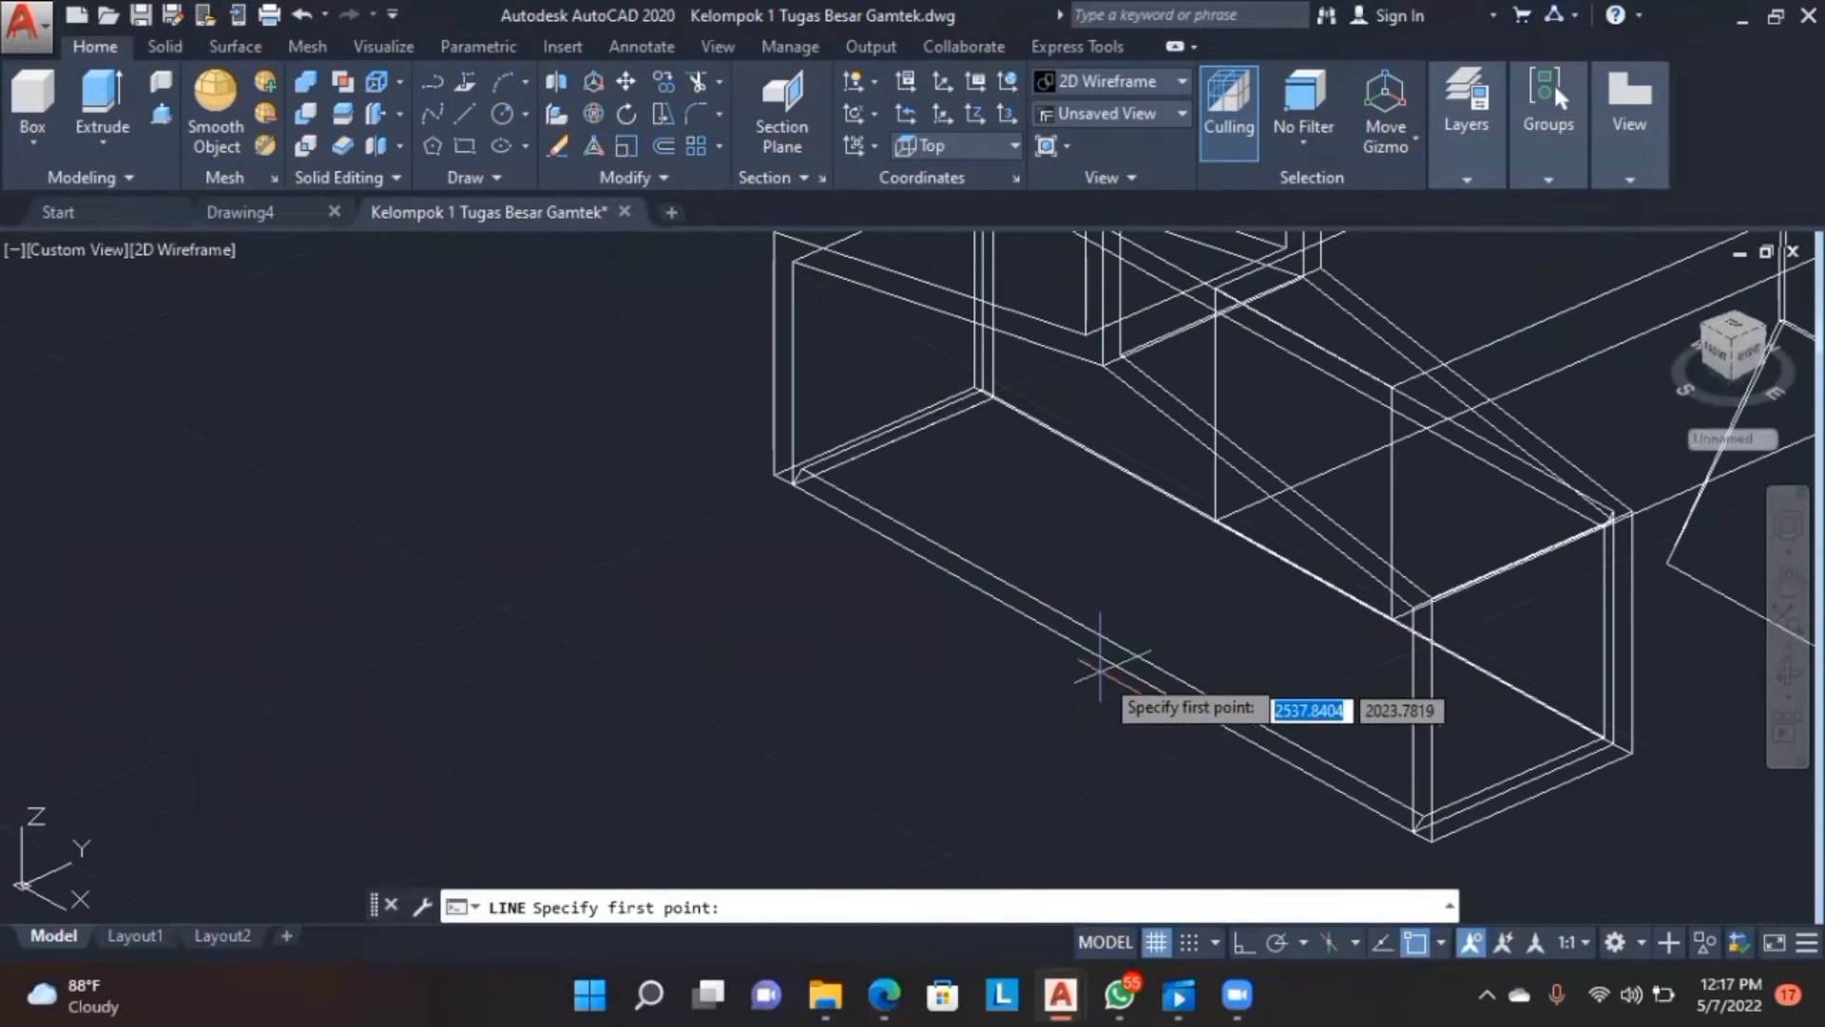
pyautogui.click(1103, 654)
pyautogui.click(1293, 566)
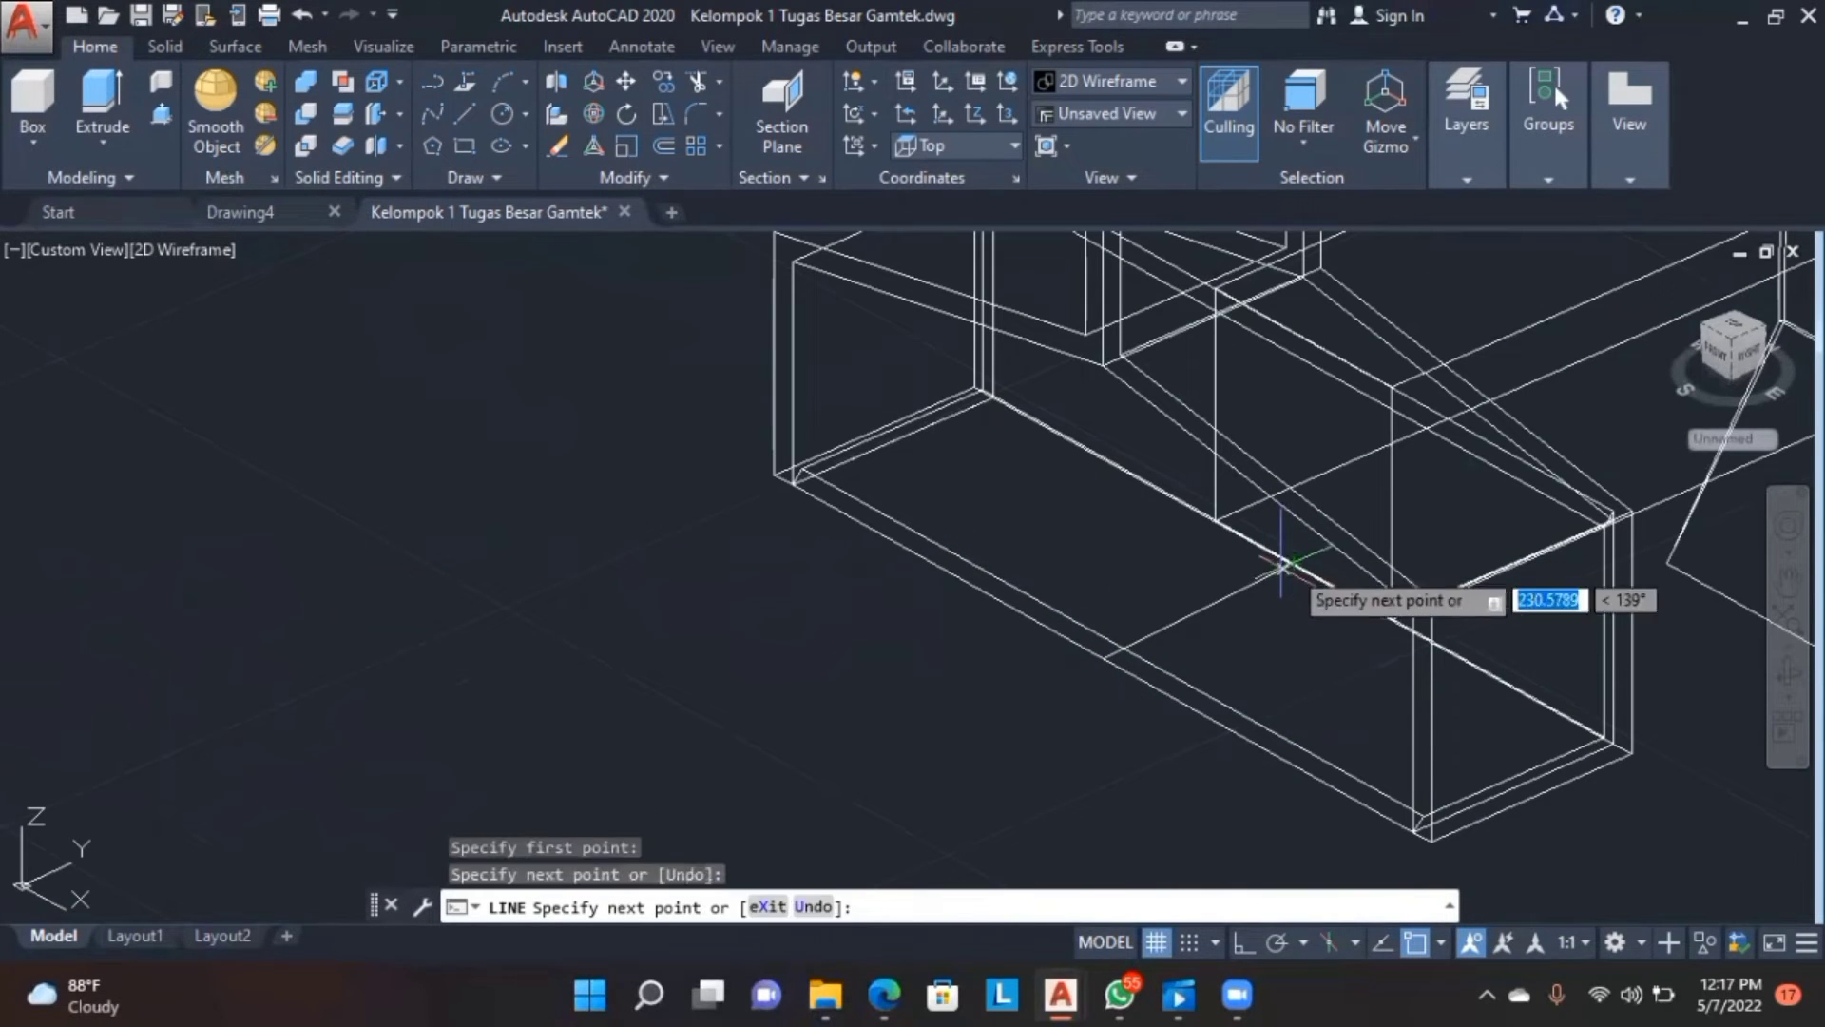
pyautogui.press('Return')
# - Move the round rod by its top centre onto the midpoint of the line across the L-shaped piece's underside
pyautogui.scroll(-5, 990, 629)
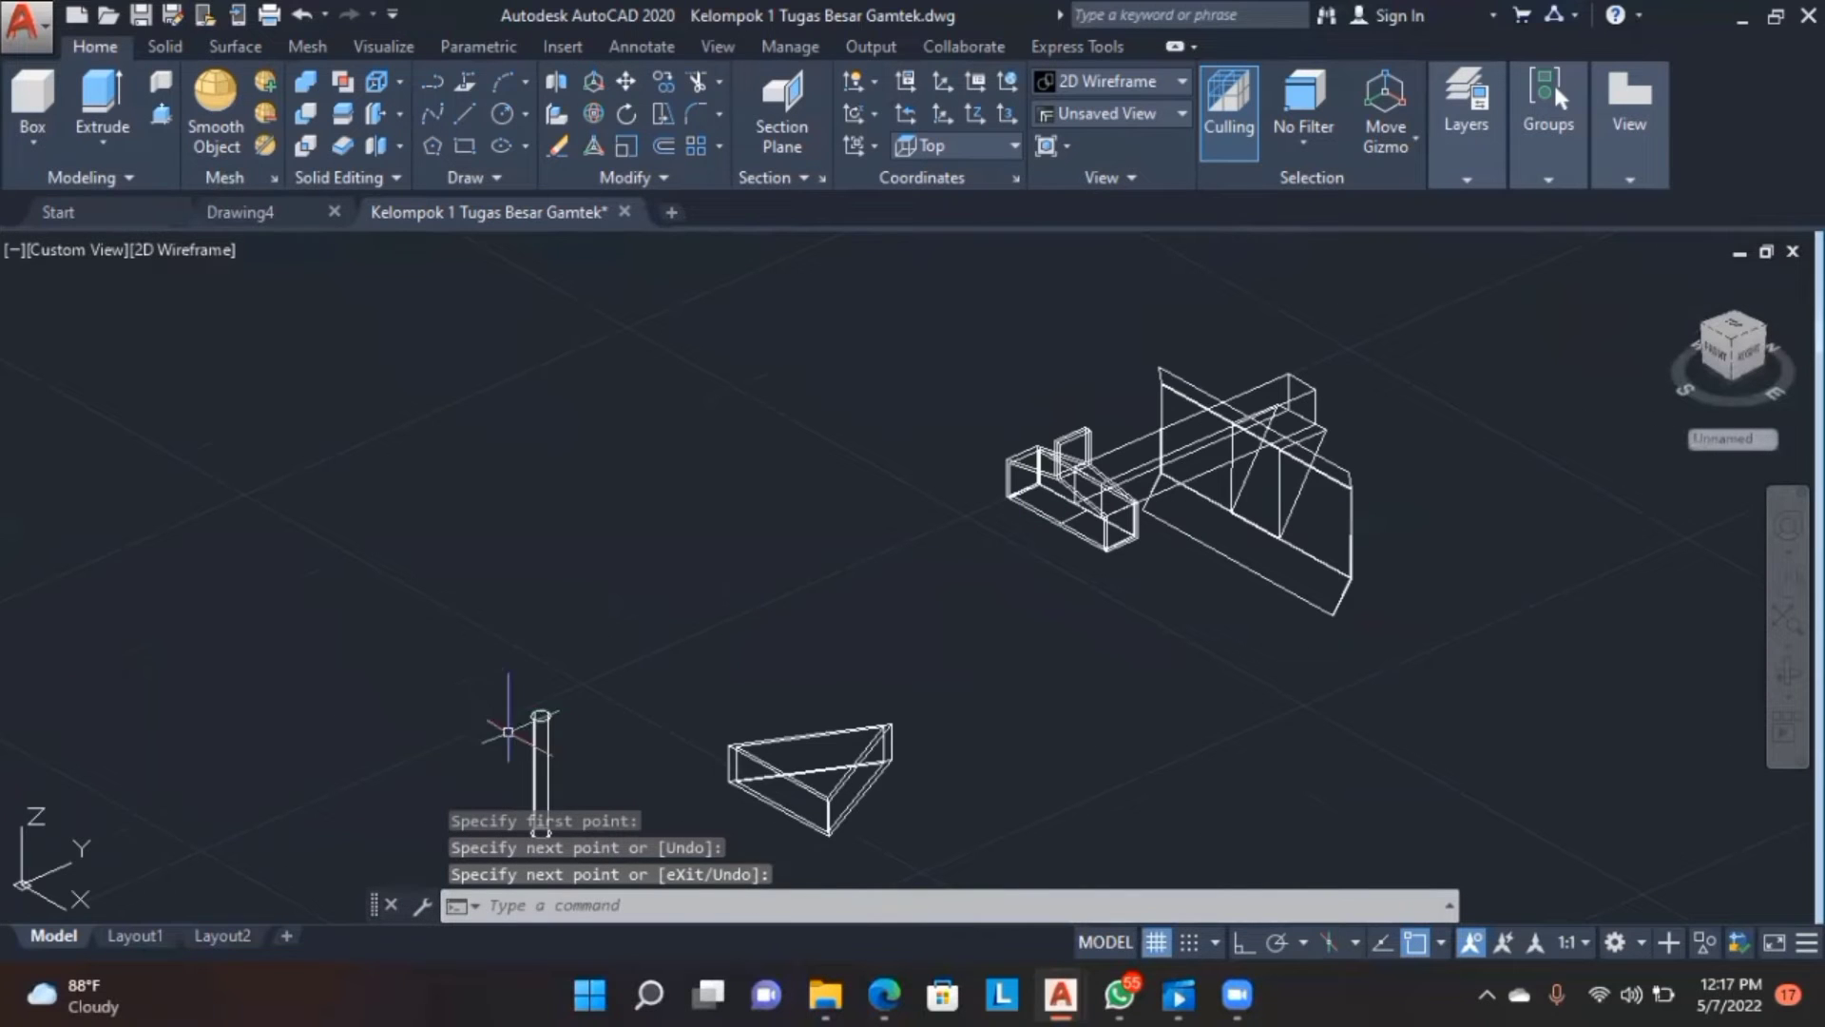
pyautogui.click(547, 722)
pyautogui.click(540, 715)
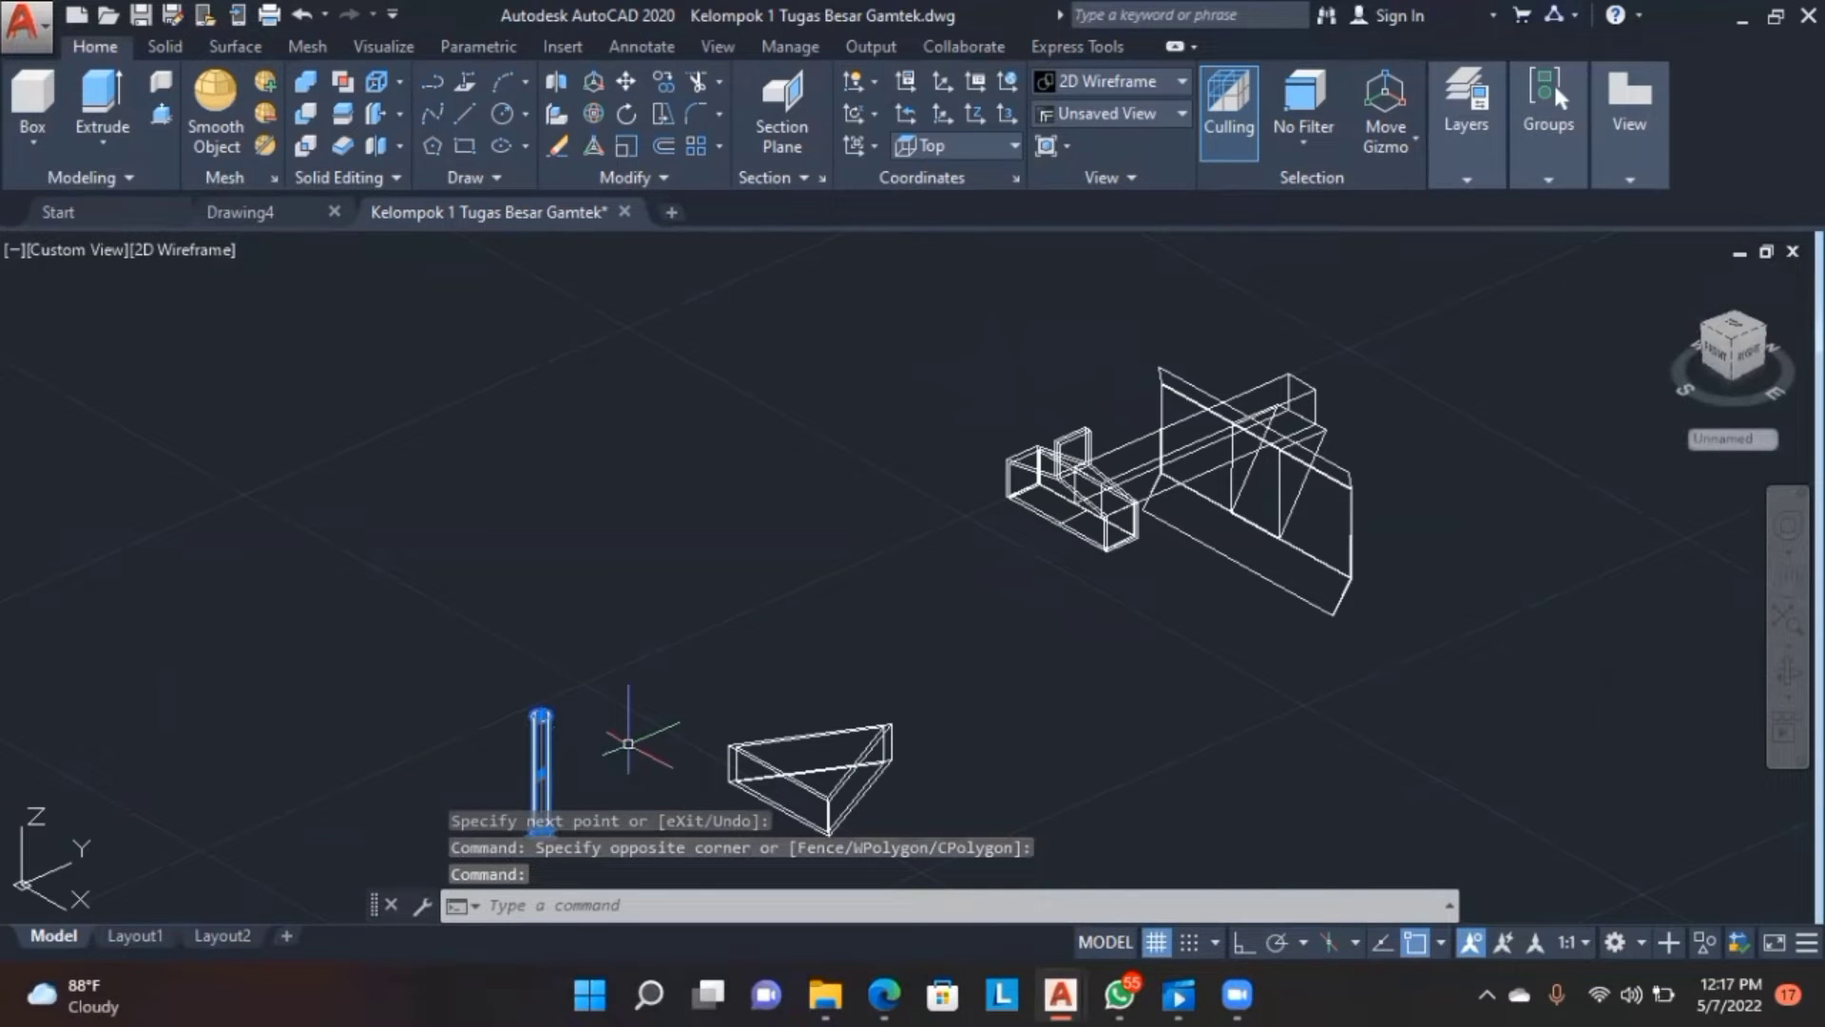
pyautogui.press('Return')
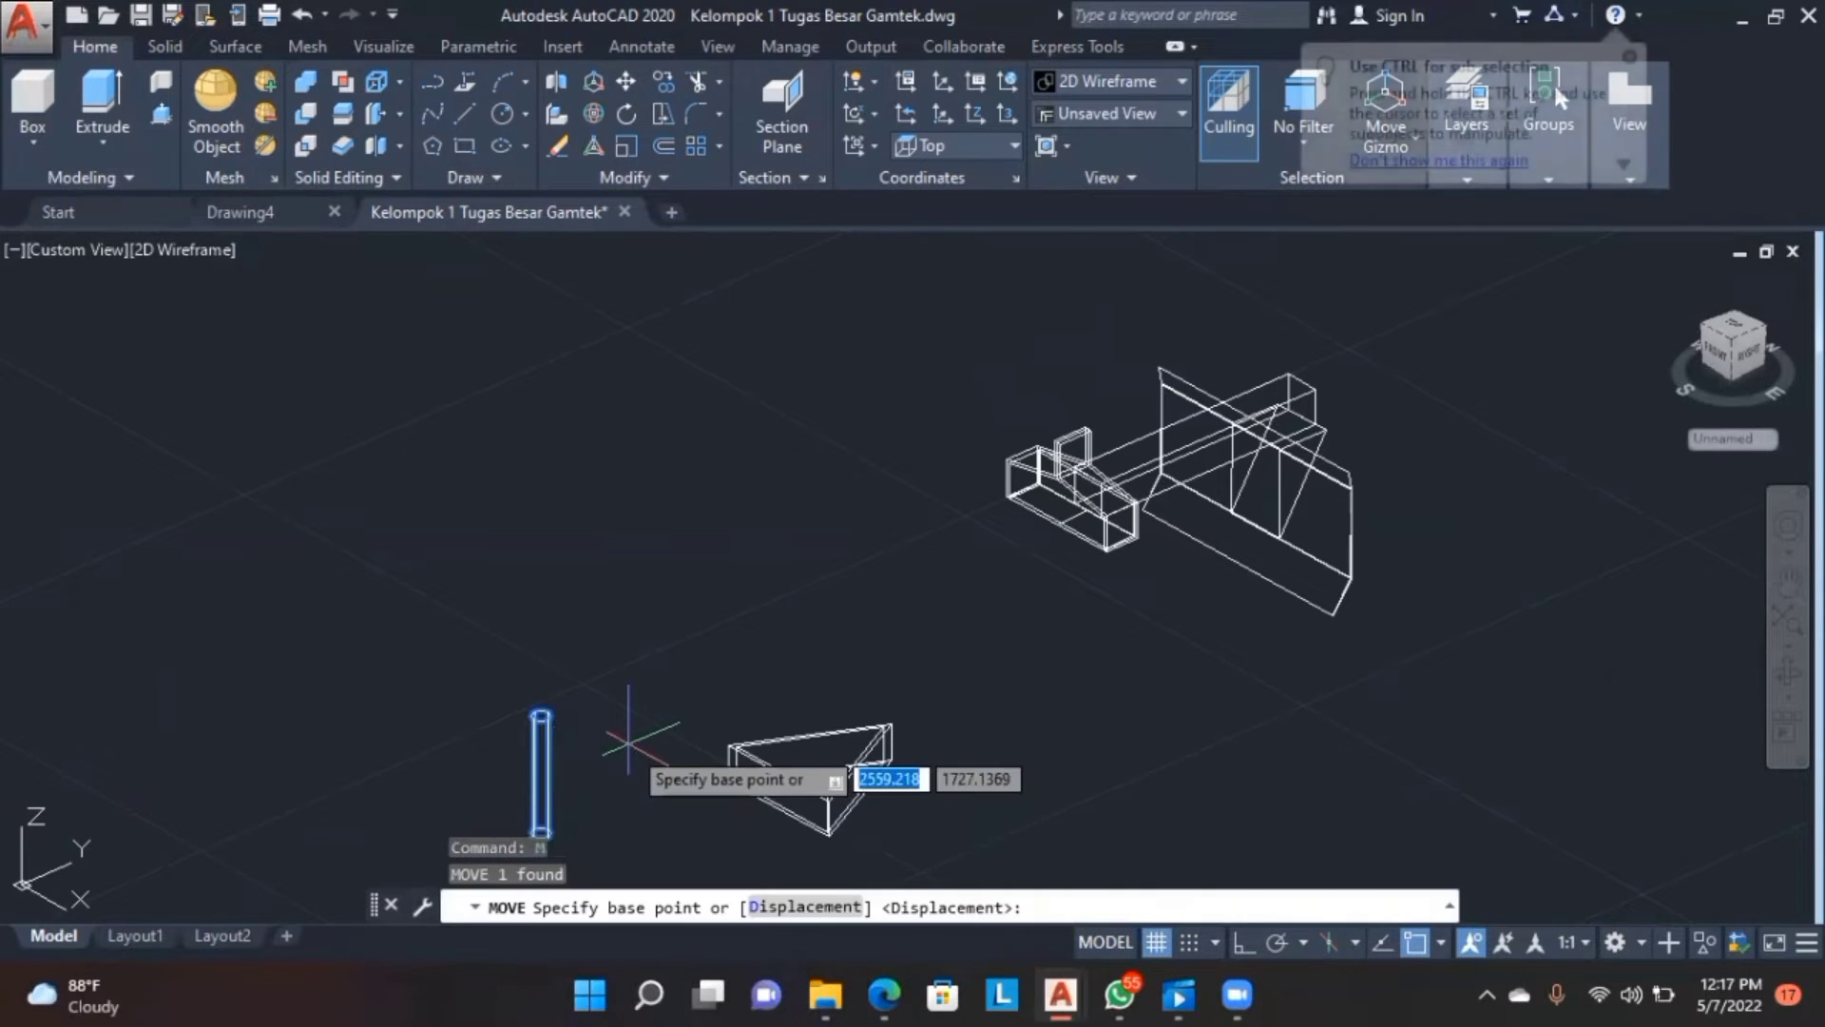
pyautogui.scroll(4, 551, 713)
pyautogui.click(525, 719)
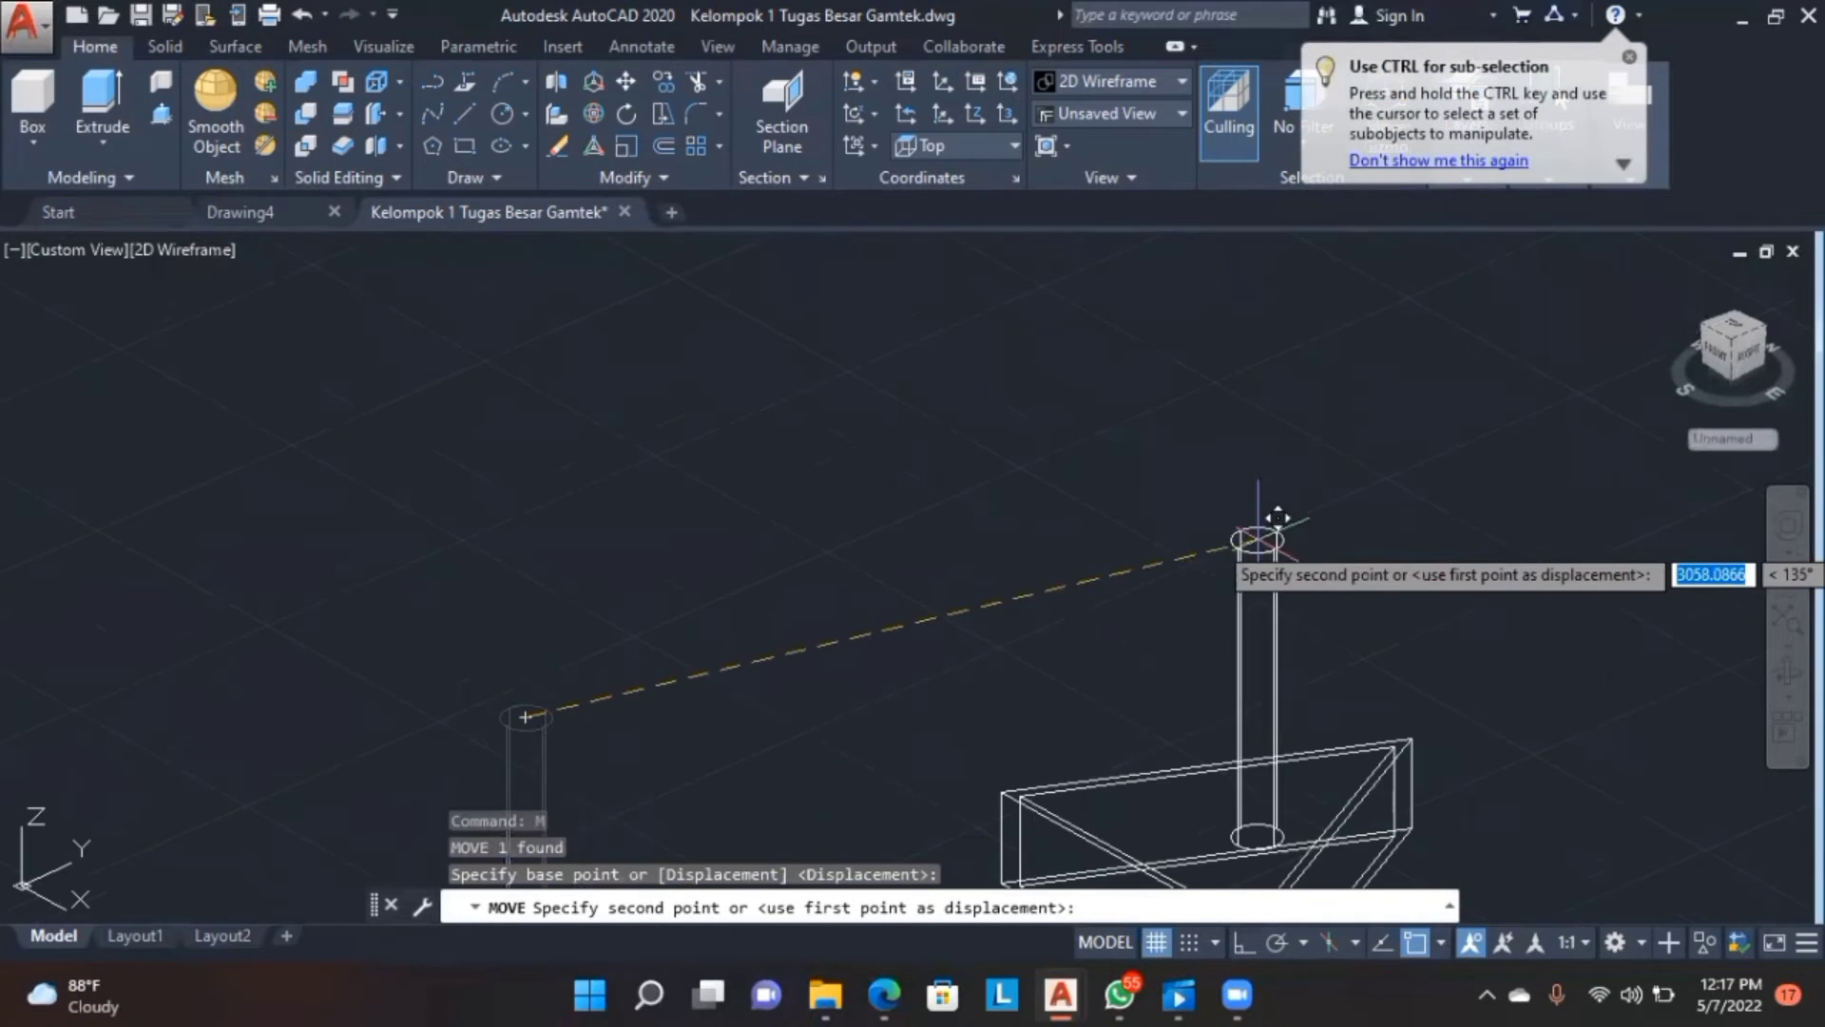
pyautogui.scroll(-4, 537, 894)
pyautogui.scroll(4, 1002, 628)
pyautogui.click(1293, 582)
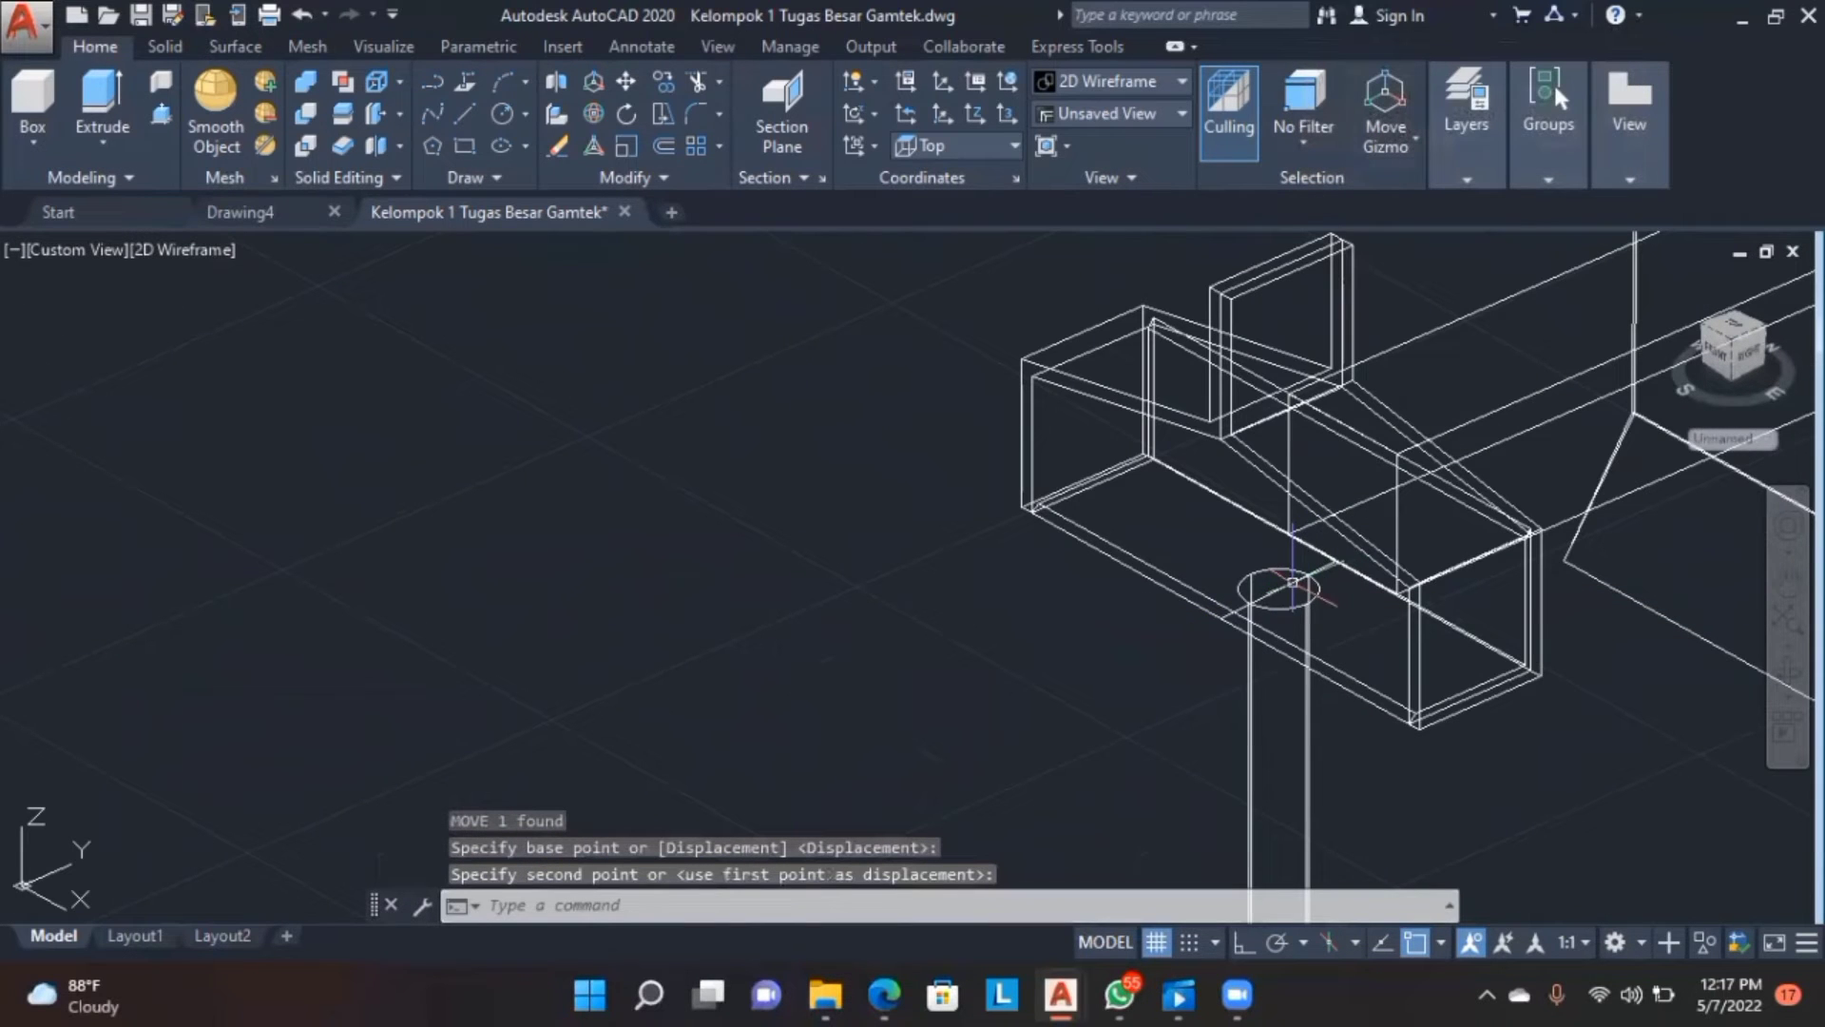
# - Erase the helper line crossing the underside of the L-shaped piece at the rod's top
pyautogui.click(1281, 588)
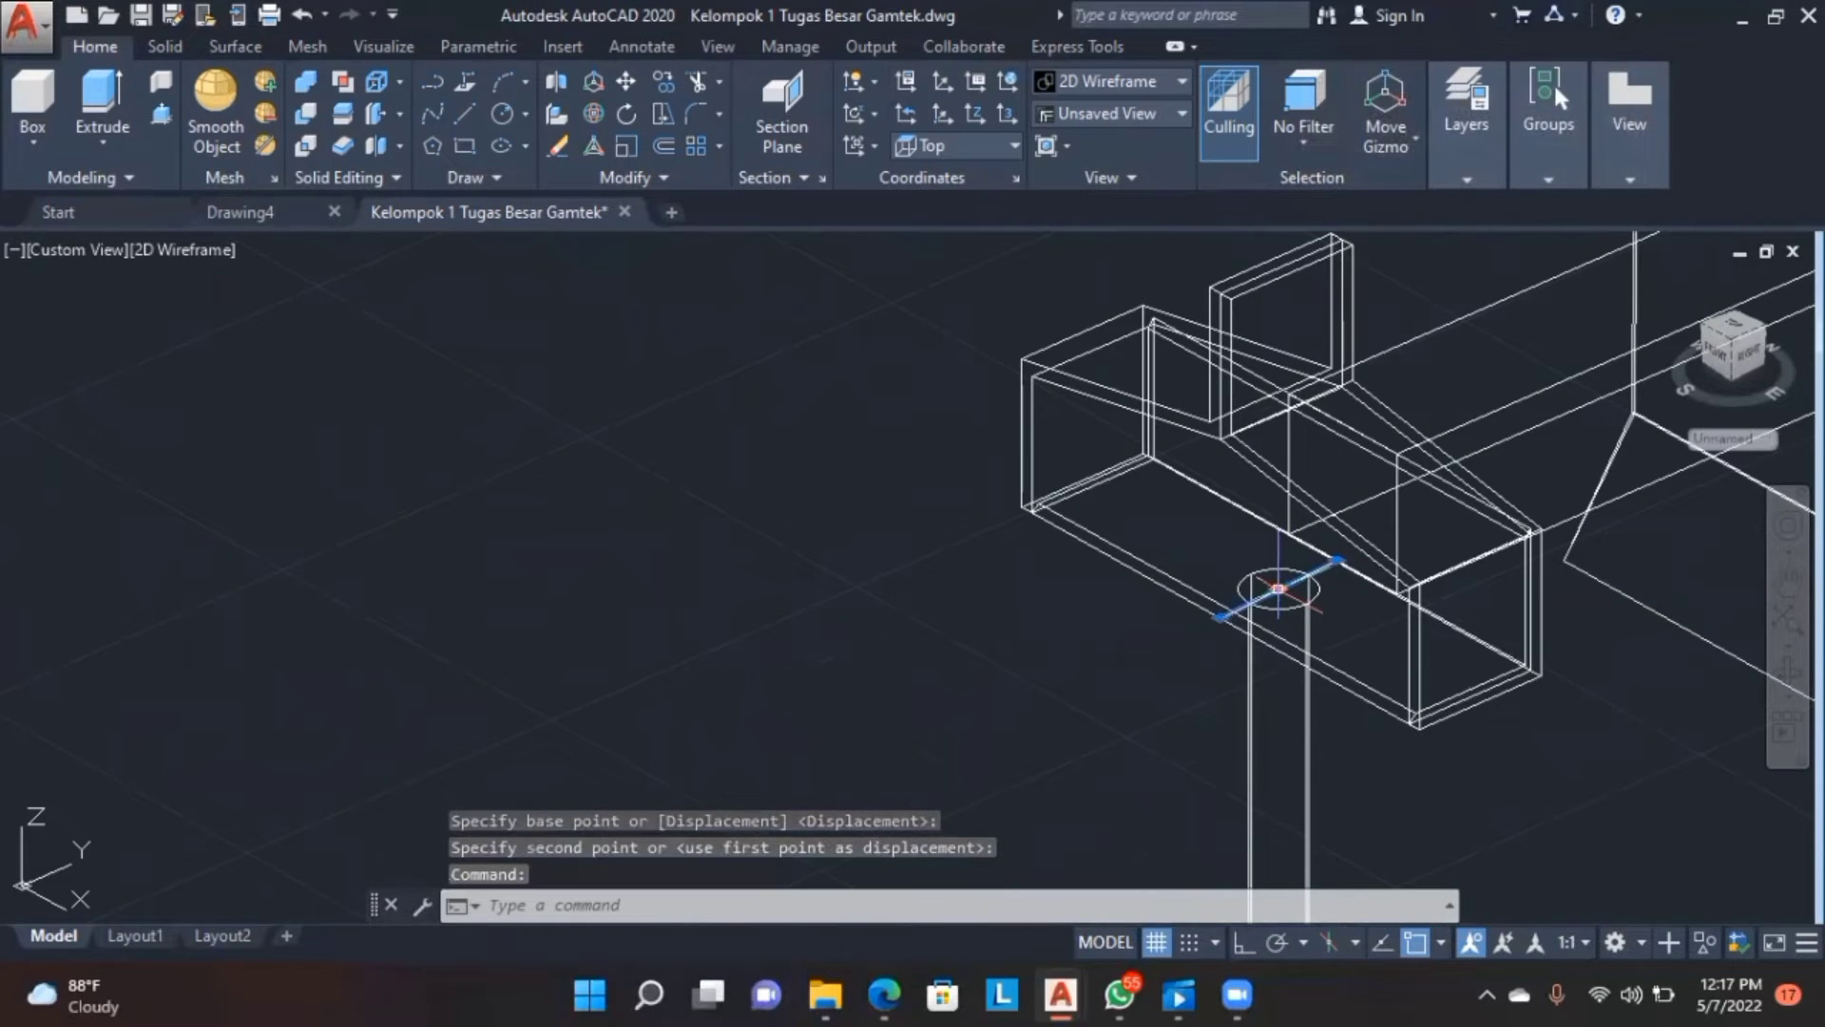
pyautogui.press('Delete')
pyautogui.scroll(-6, 1281, 588)
pyautogui.moveTo(1281, 589); pyautogui.dragTo(1189, 551, button='middle')
pyautogui.click(1788, 673)
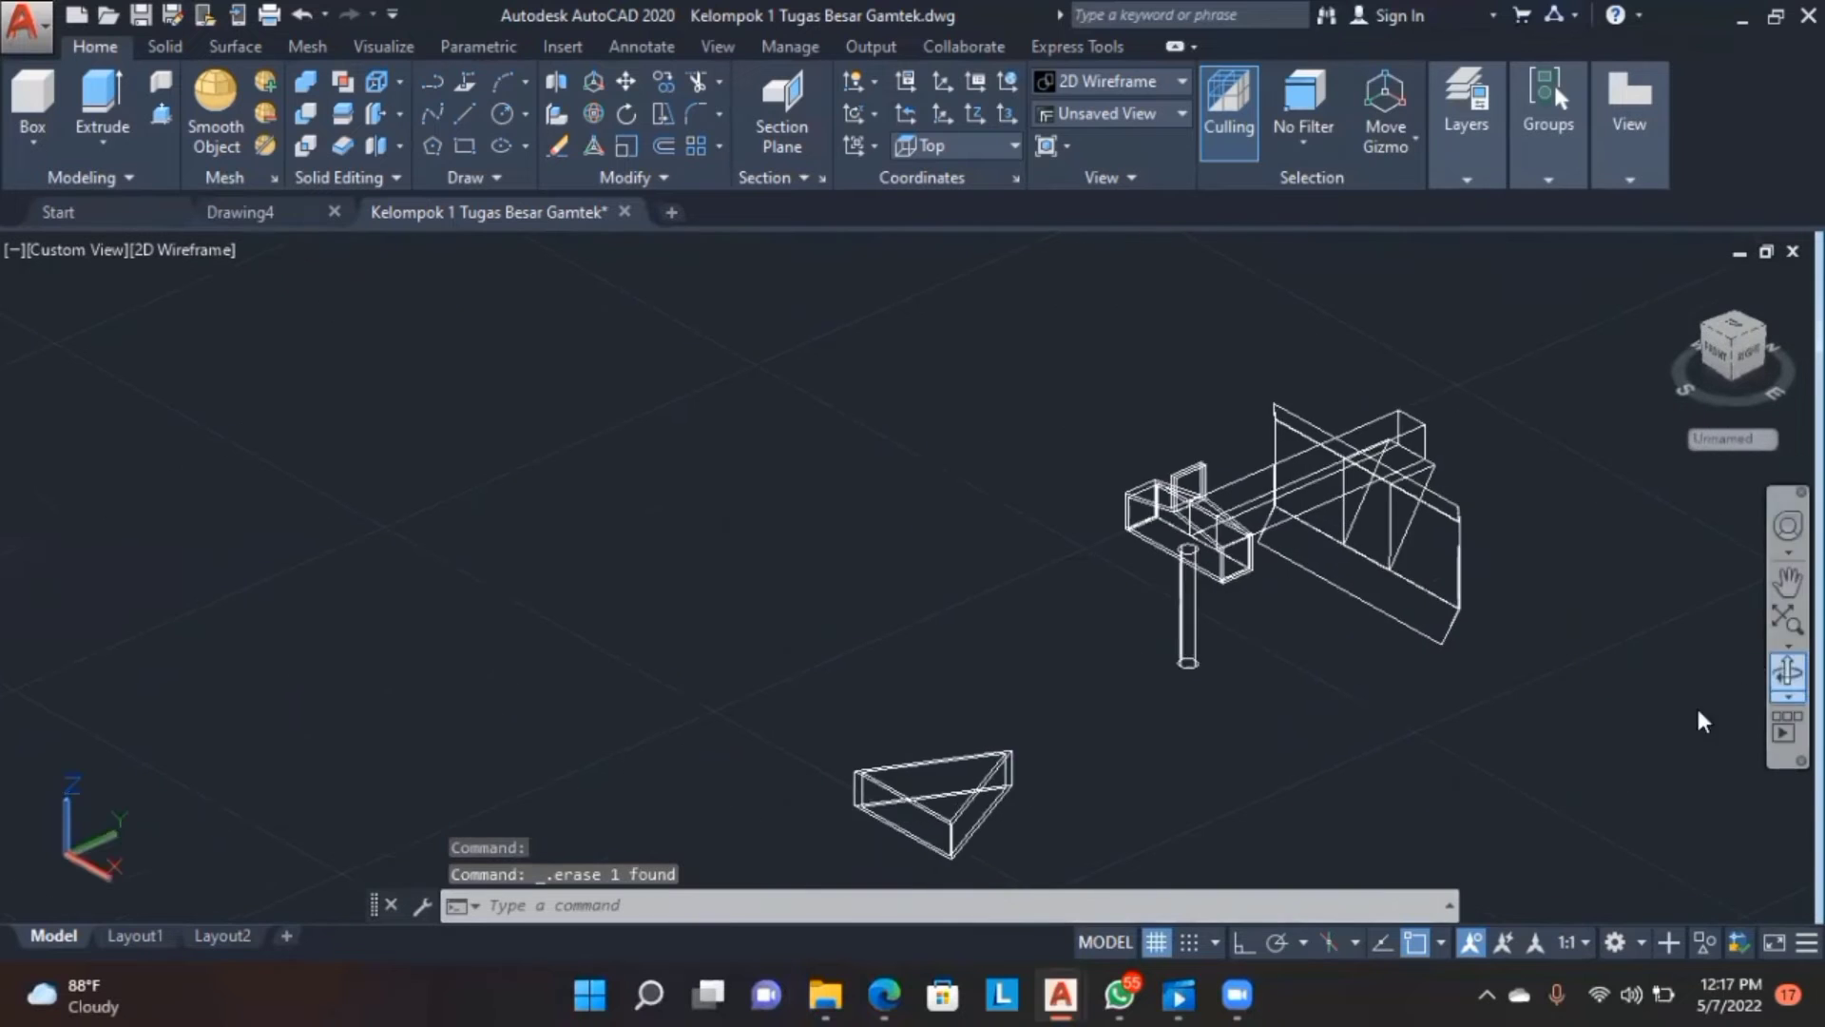
pyautogui.moveTo(1702, 718); pyautogui.dragTo(1684, 710)
pyautogui.keyDown('shift'); pyautogui.moveTo(1683, 710); pyautogui.dragTo(1717, 715, button='middle'); pyautogui.keyUp('shift')
# - Move the triangular frame by the midpoint of its base edge against the L-shaped piece's long side facing the large plate
pyautogui.scroll(6, 747, 716)
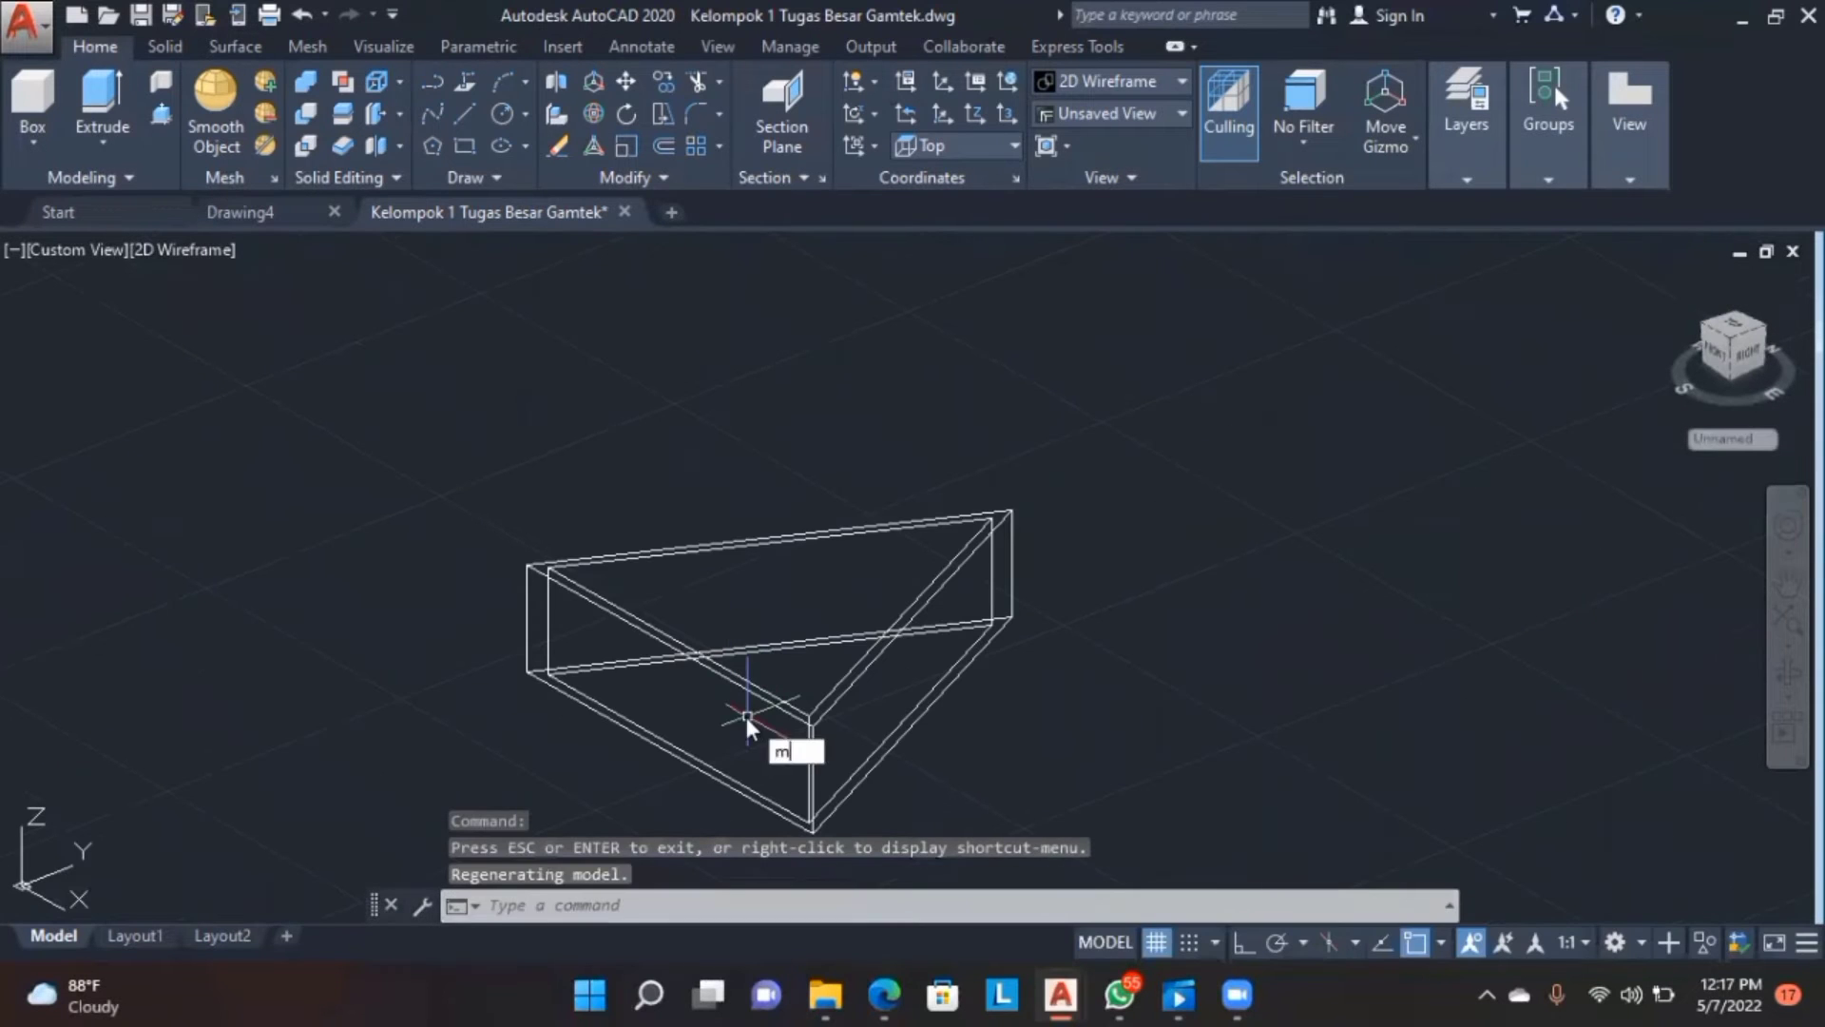
pyautogui.press('Return')
pyautogui.click(748, 718)
pyautogui.press('Return')
pyautogui.scroll(3, 647, 739)
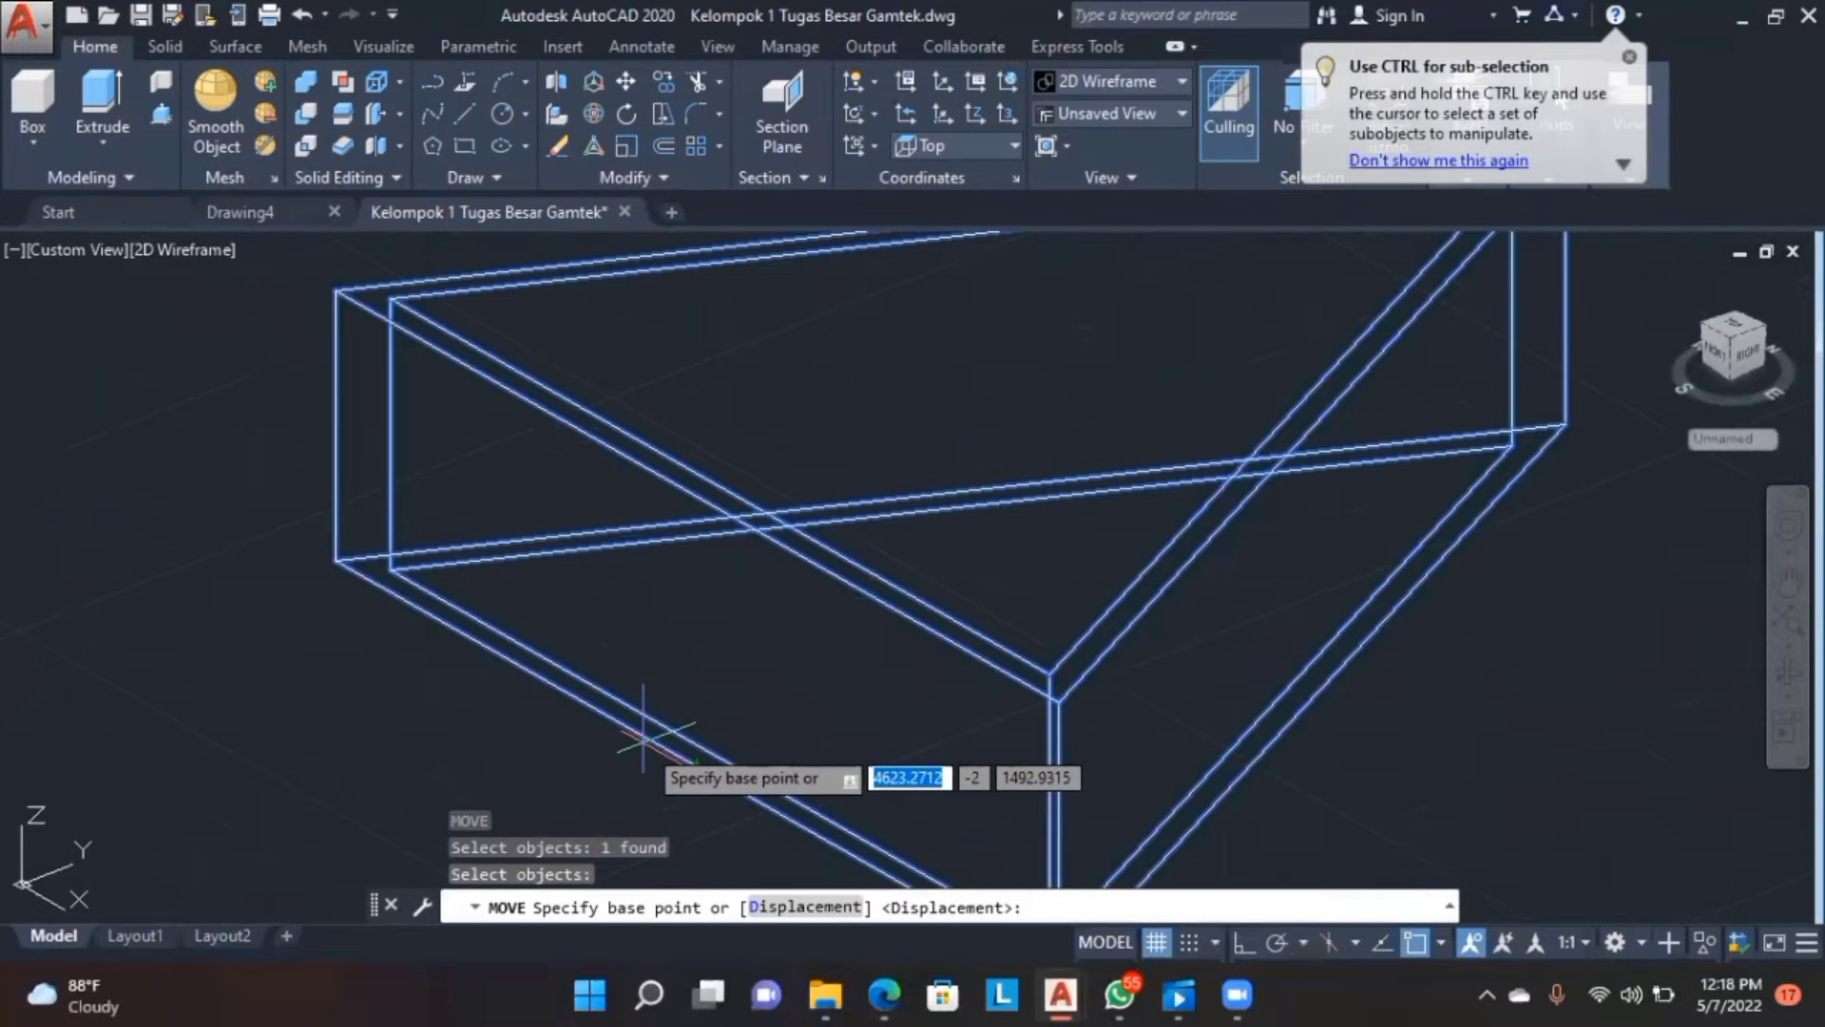
pyautogui.click(693, 763)
pyautogui.scroll(-6, 1138, 650)
pyautogui.moveTo(1416, 547); pyautogui.dragTo(330, 757, button='middle')
pyautogui.click(1787, 671)
pyautogui.moveTo(949, 710); pyautogui.dragTo(585, 682)
pyautogui.scroll(3, 909, 522)
pyautogui.moveTo(909, 522); pyautogui.dragTo(953, 629, button='middle')
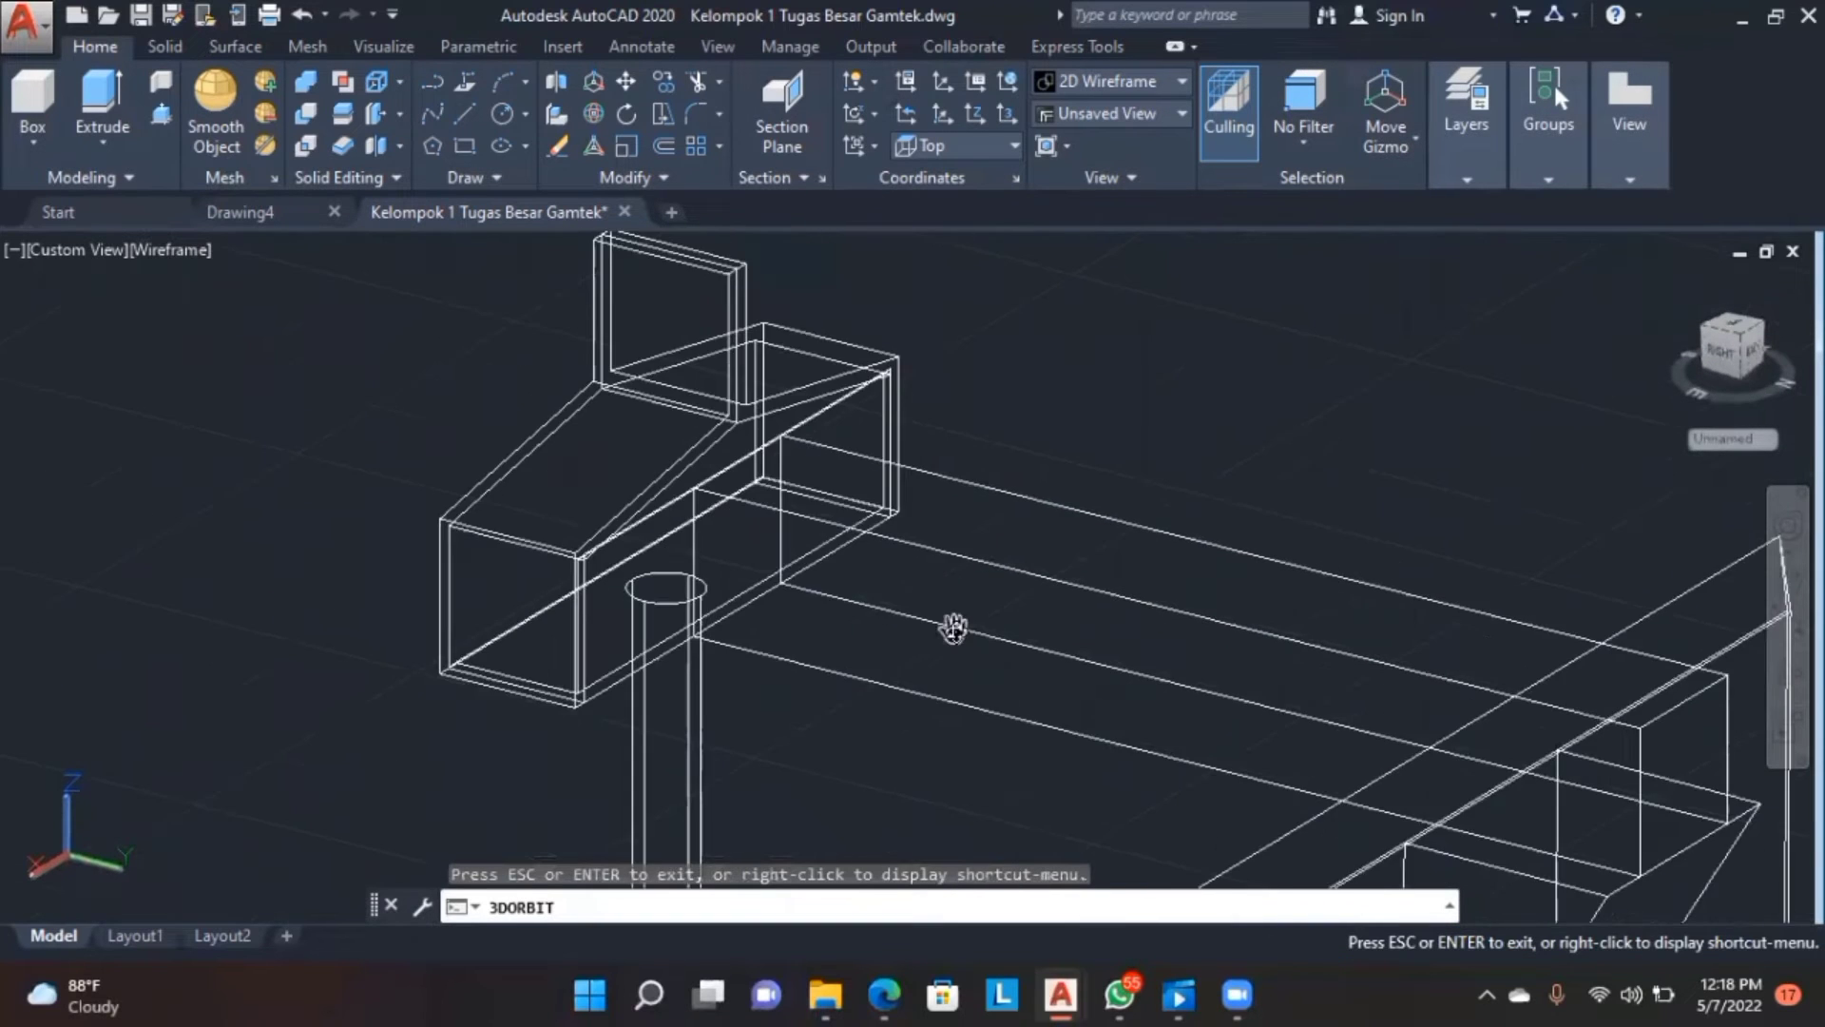
pyautogui.press('Escape')
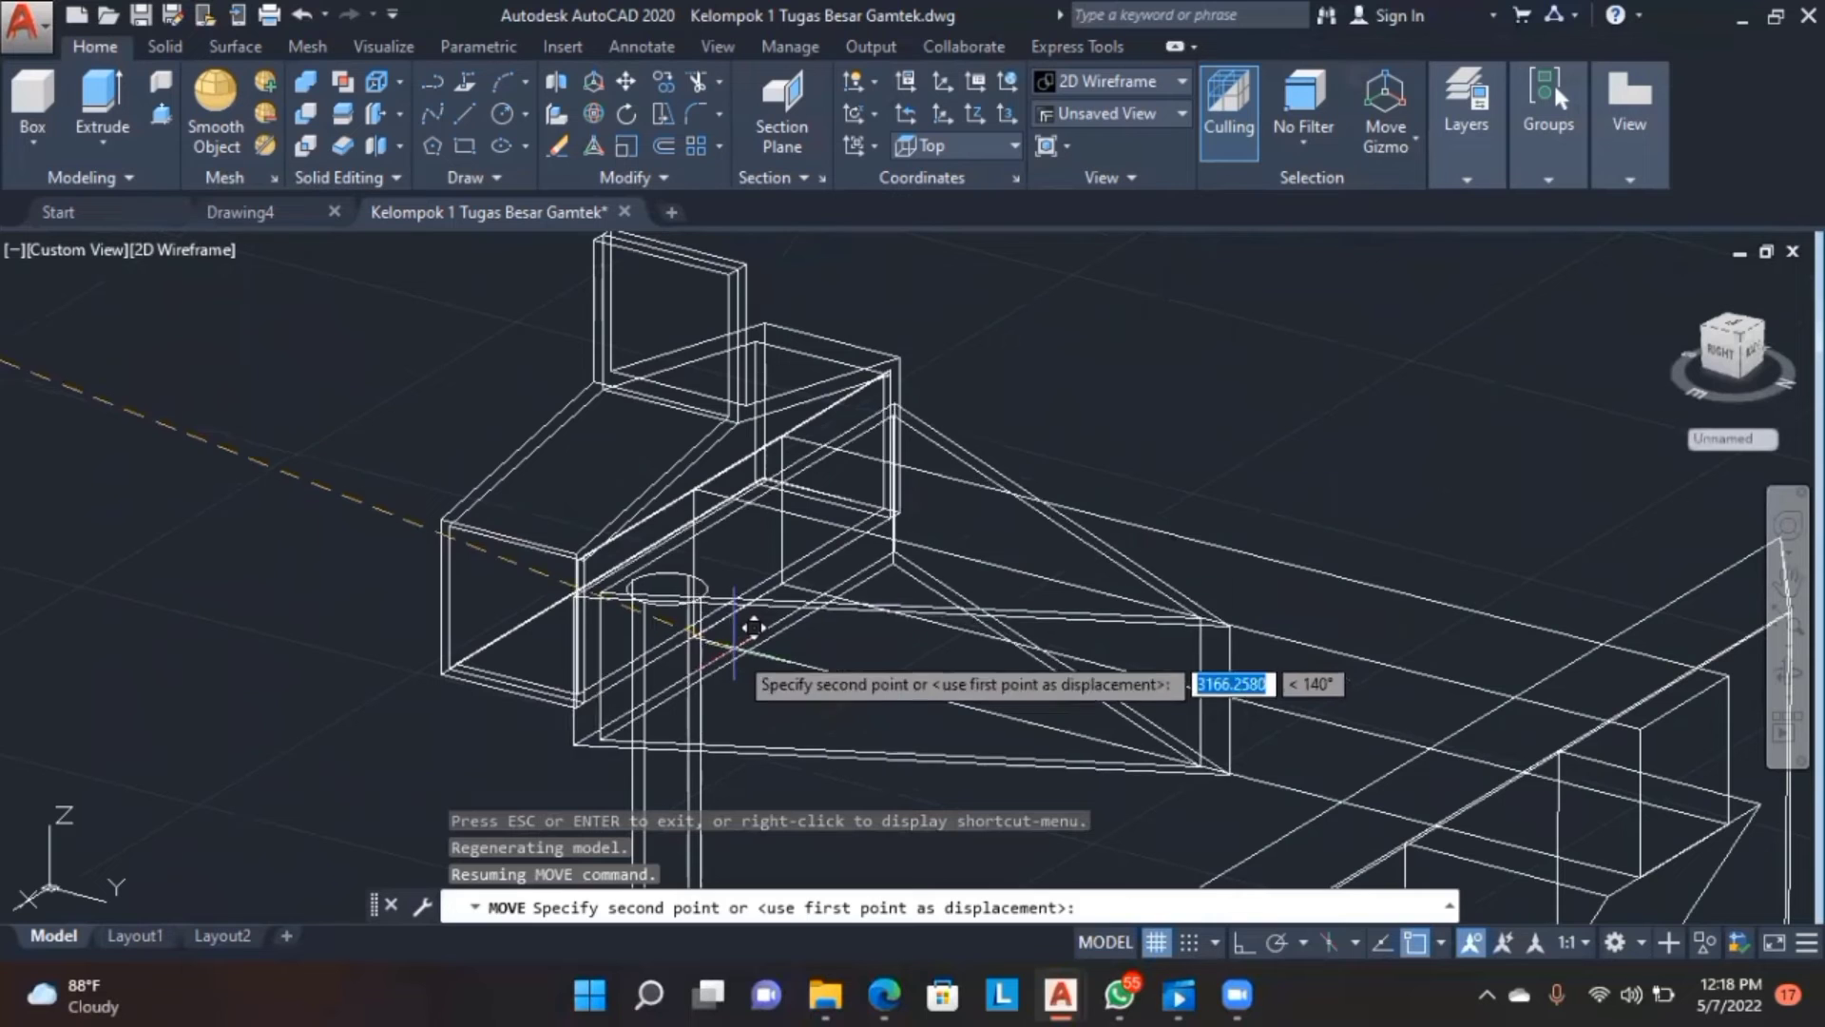
# - Examine the assembled frame and rod from orbited views, using the Realistic visual style
pyautogui.click(1788, 671)
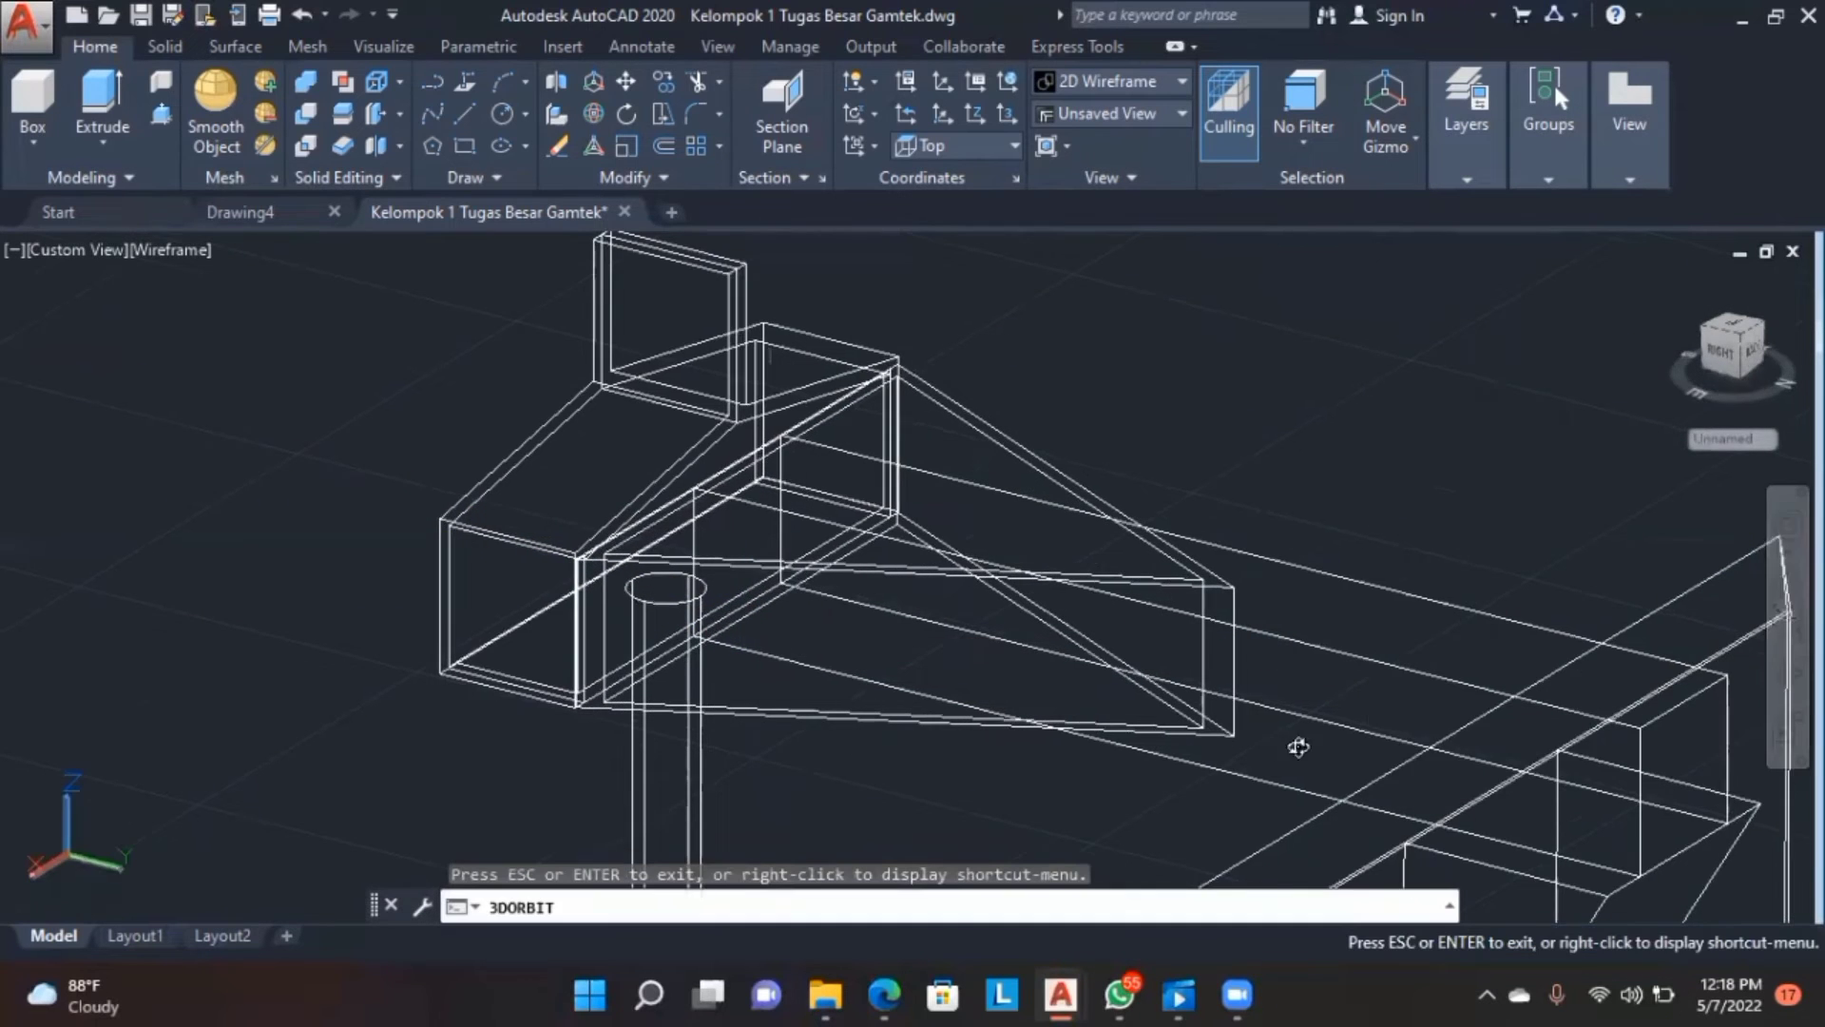
pyautogui.moveTo(1298, 747); pyautogui.dragTo(1565, 766)
pyautogui.scroll(-3, 1465, 737)
pyautogui.moveTo(1463, 737); pyautogui.dragTo(1415, 601, button='middle')
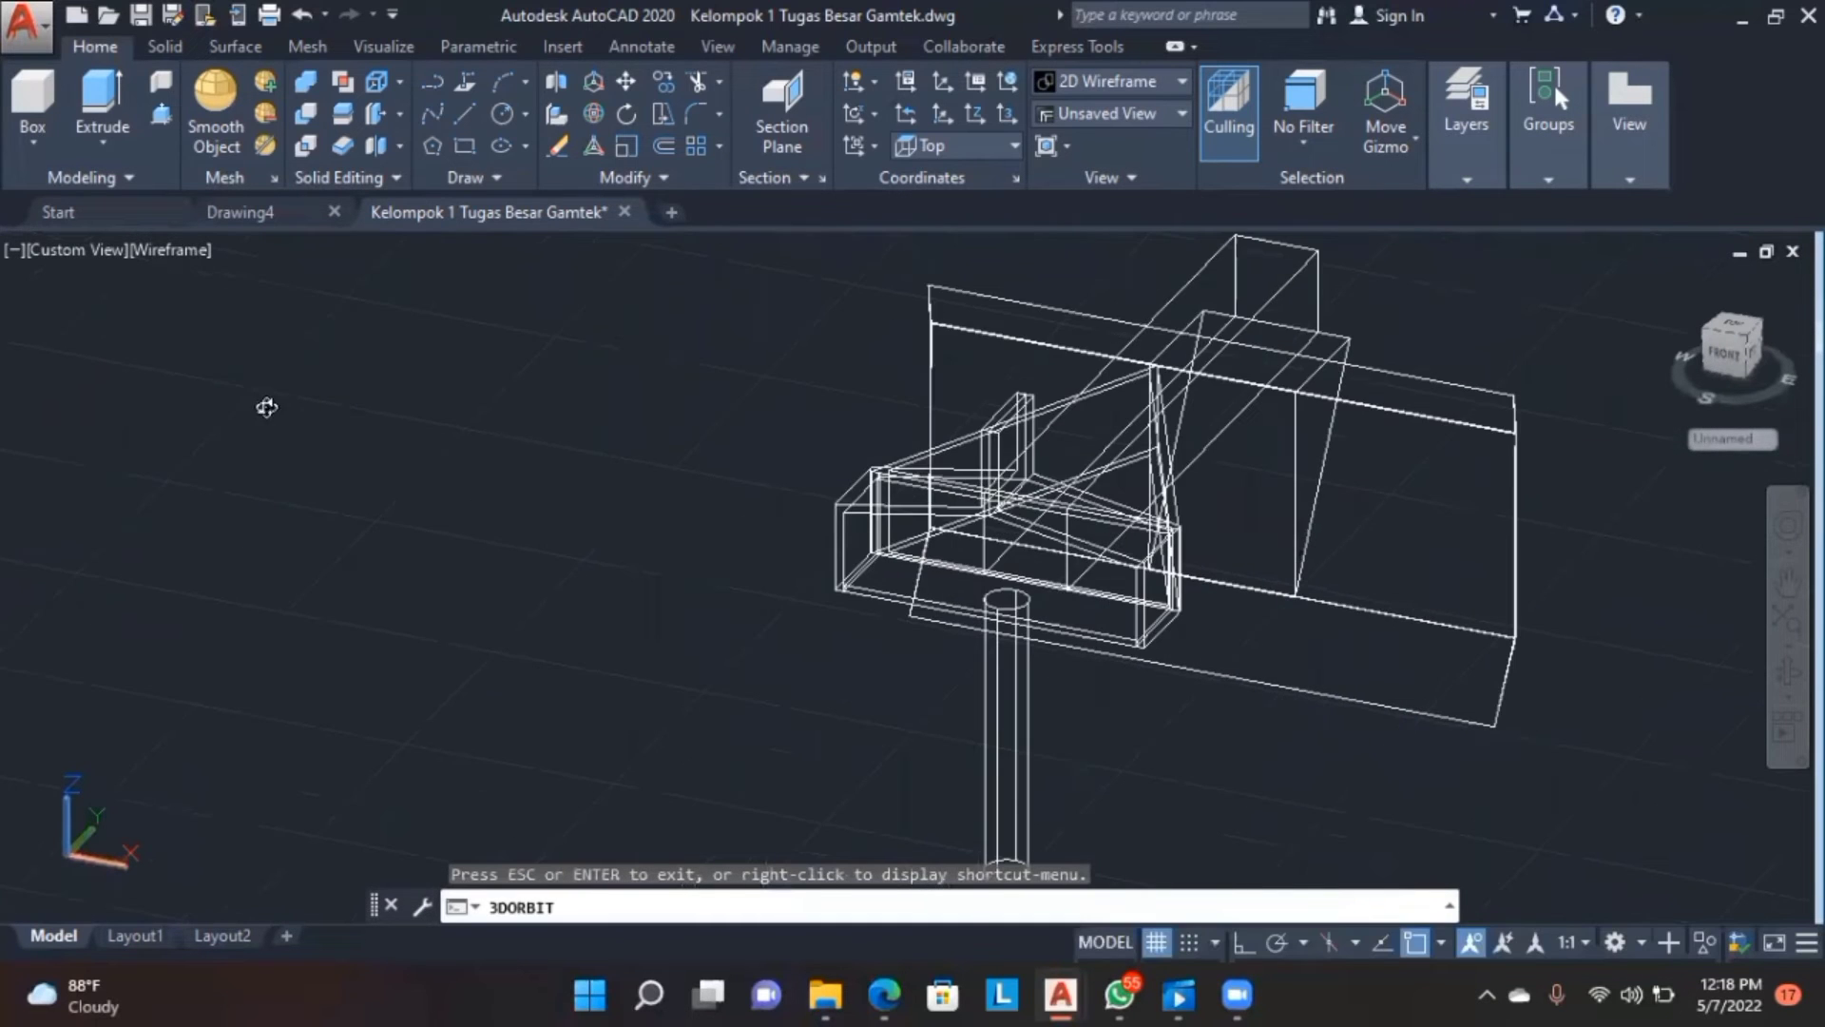
pyautogui.press('Escape')
pyautogui.click(200, 252)
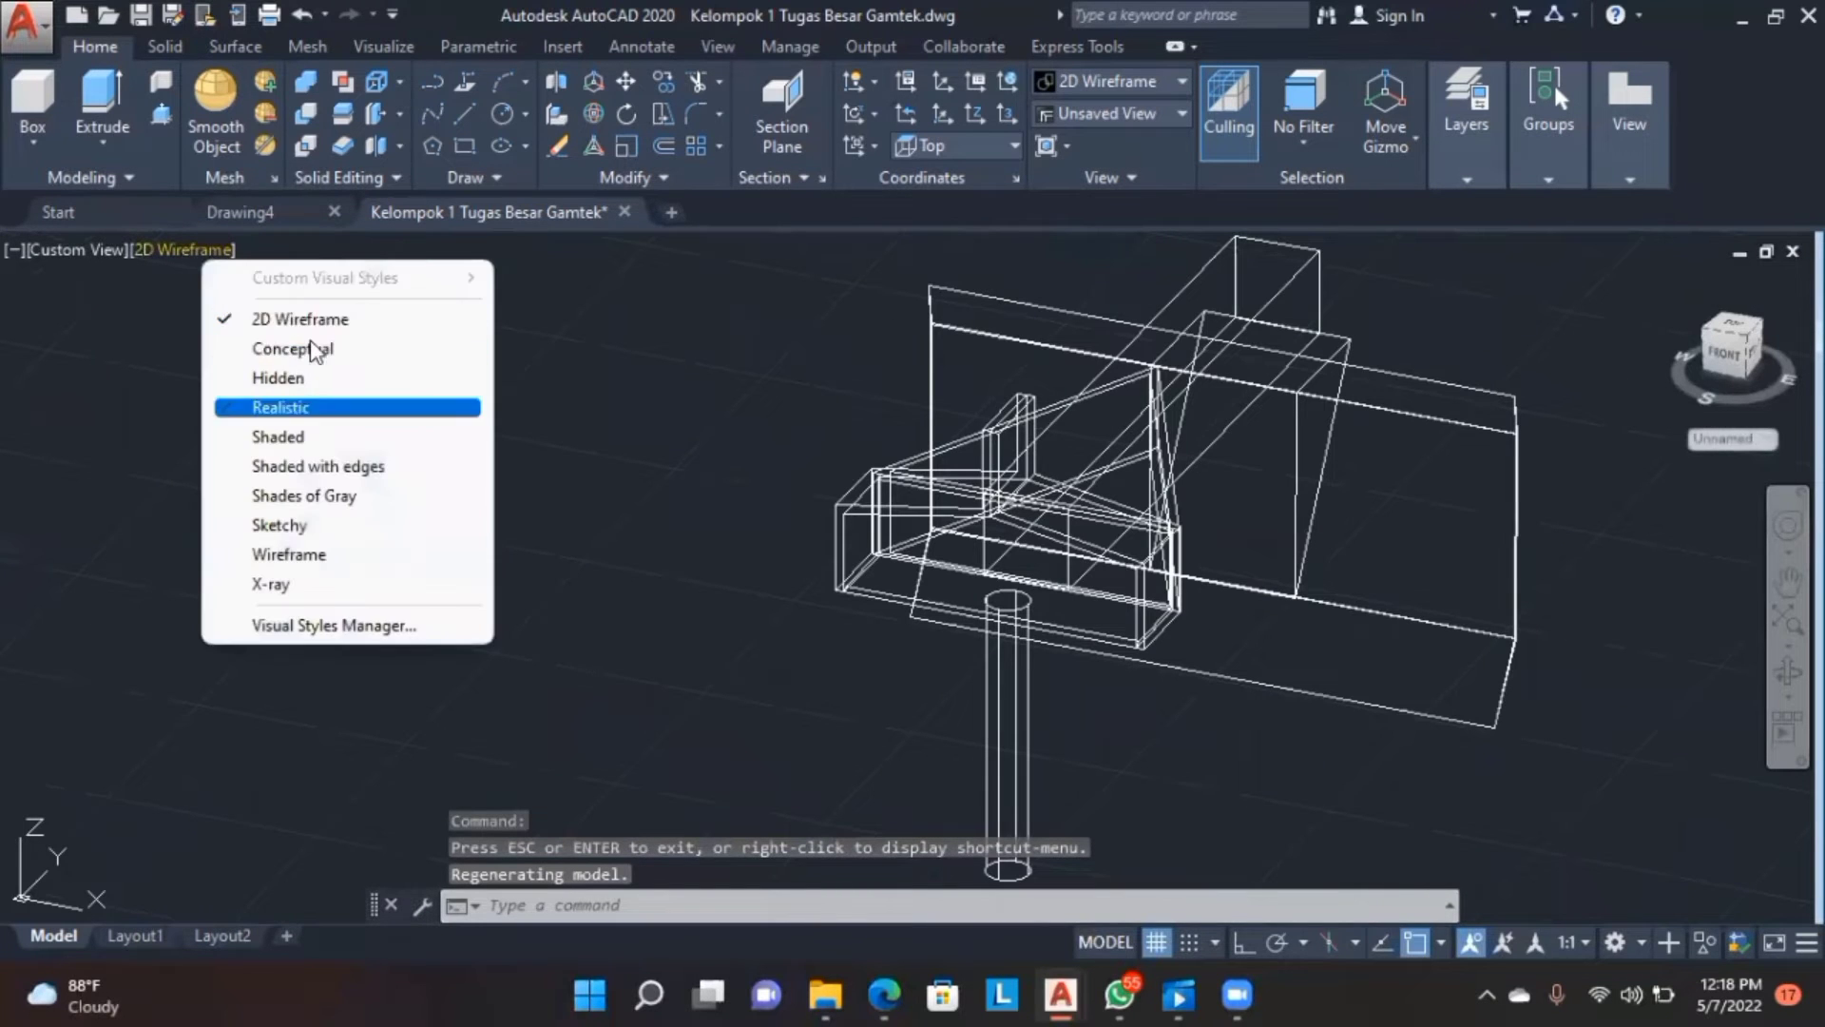
pyautogui.click(324, 408)
pyautogui.click(1788, 671)
pyautogui.moveTo(1577, 672); pyautogui.dragTo(1544, 643)
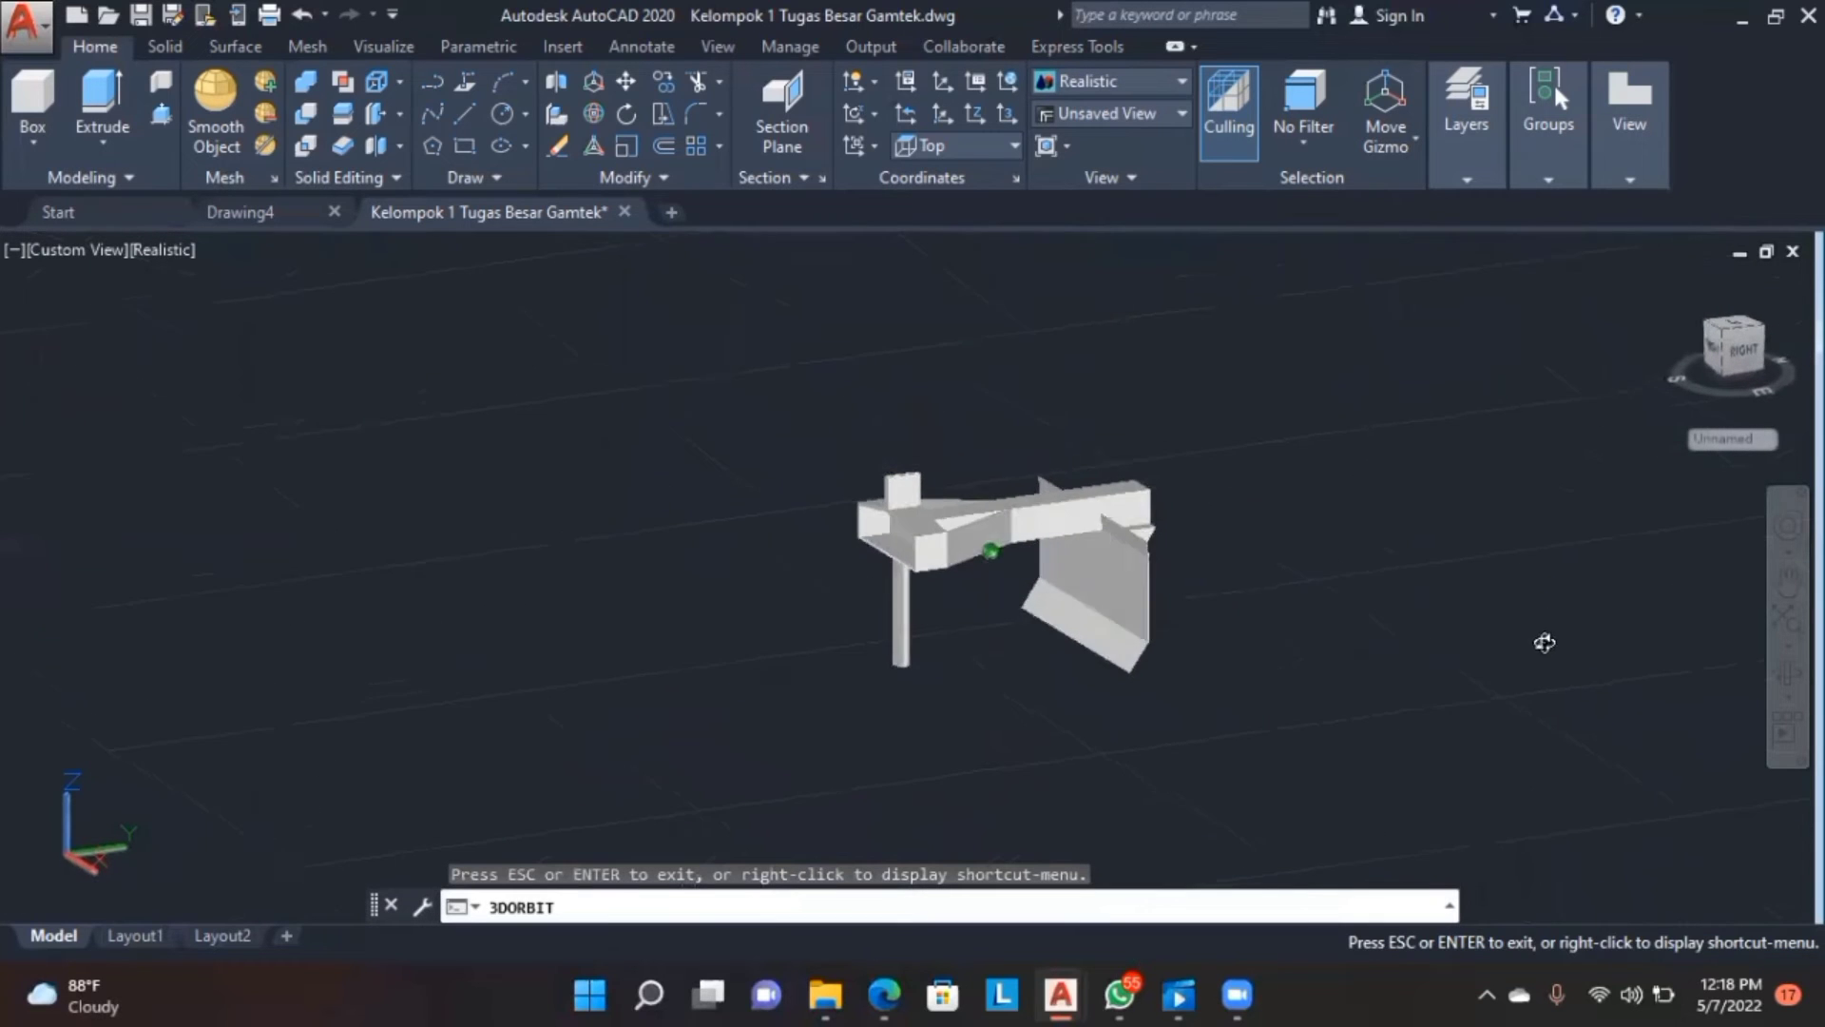
pyautogui.scroll(3, 983, 653)
pyautogui.moveTo(979, 644); pyautogui.dragTo(994, 725, button='middle')
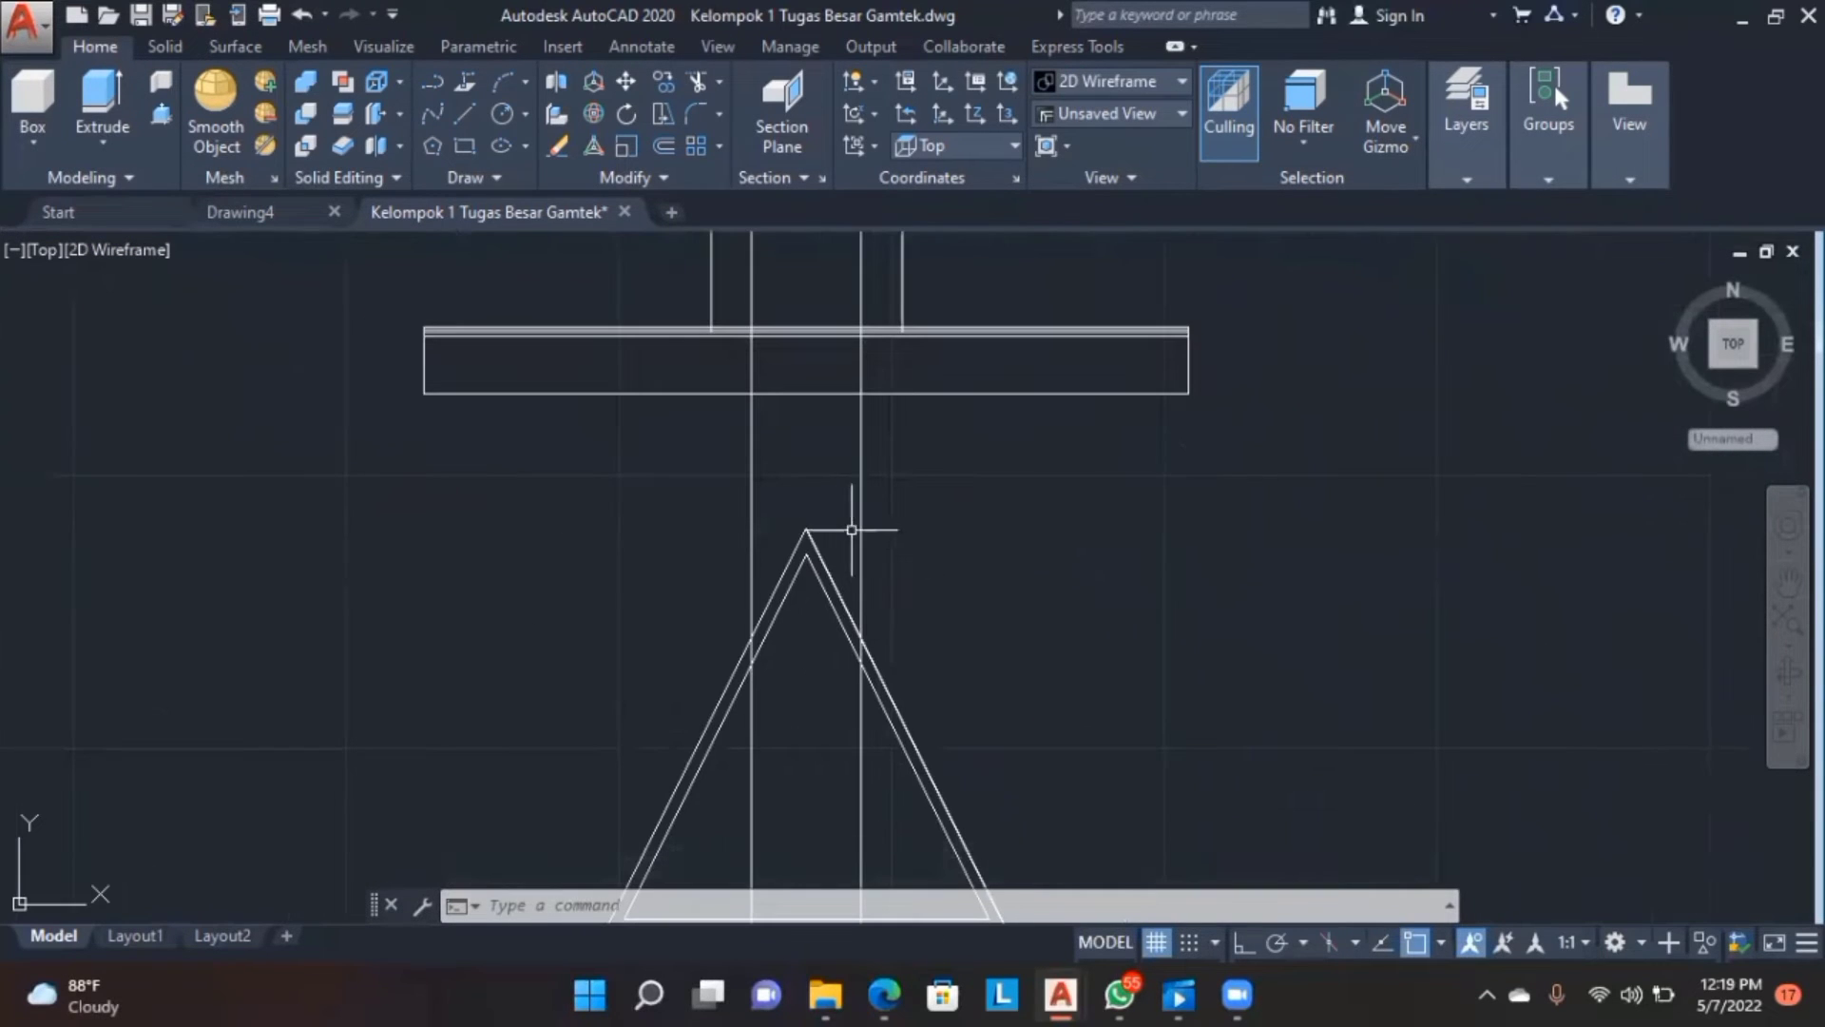
# - Draw a horizontal line 10 units long in the empty area beside the triangular frame, with Ortho on
pyautogui.press('Escape')
pyautogui.click(464, 114)
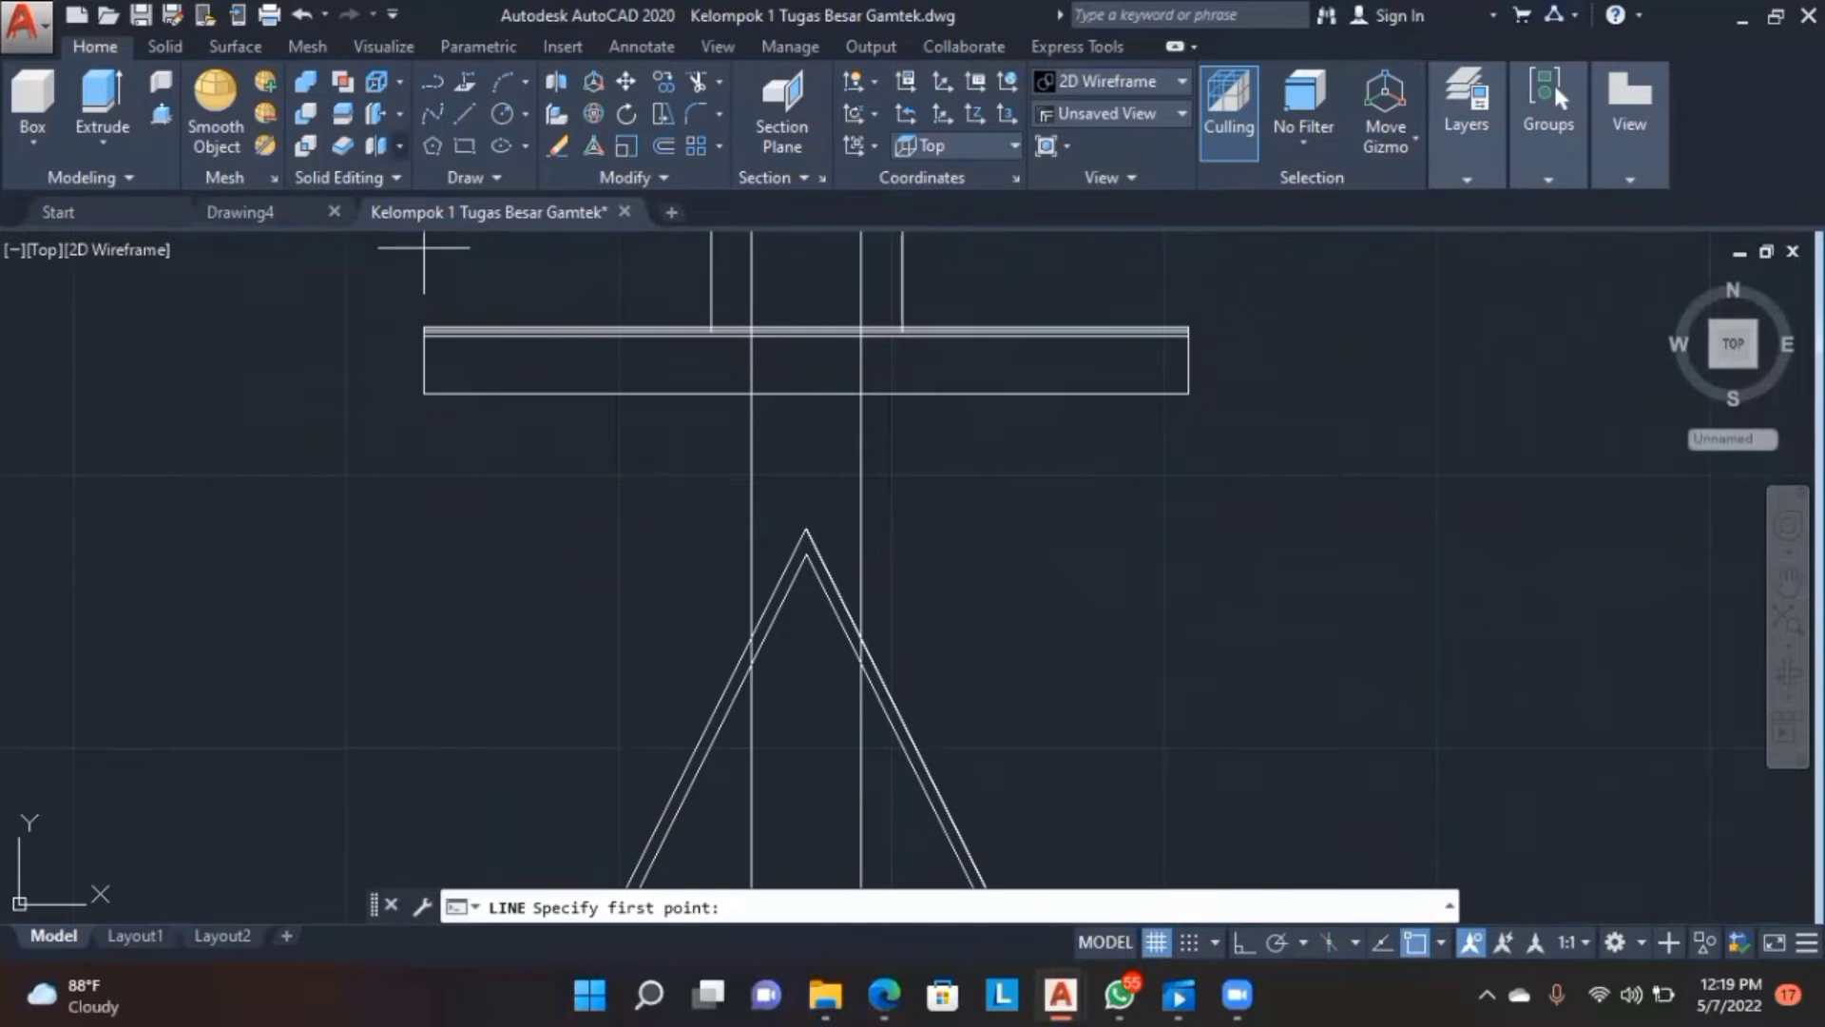
pyautogui.click(1243, 944)
pyautogui.click(262, 517)
pyautogui.write('10')
pyautogui.press('Return')
pyautogui.press('Return')
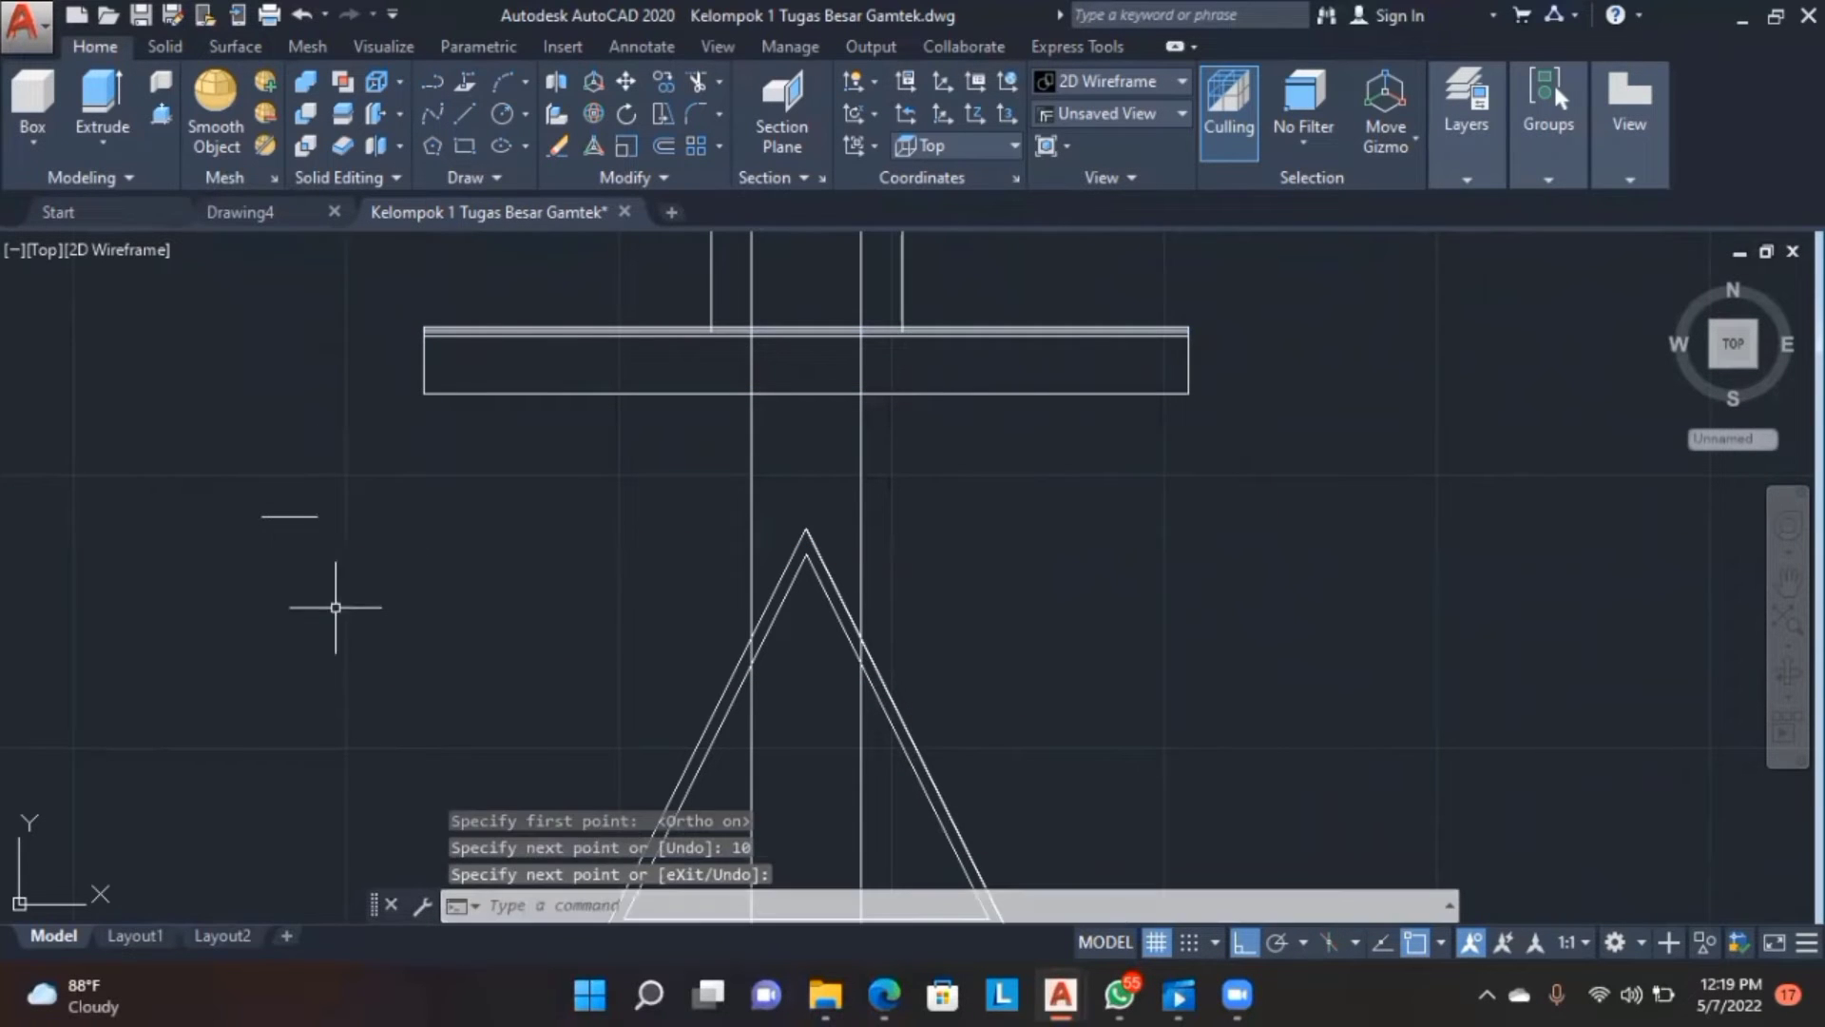
# - Move the short line by its midpoint onto the outer tip of the triangular frame
pyautogui.click(288, 516)
pyautogui.write('m')
pyautogui.press('Return')
pyautogui.click(297, 514)
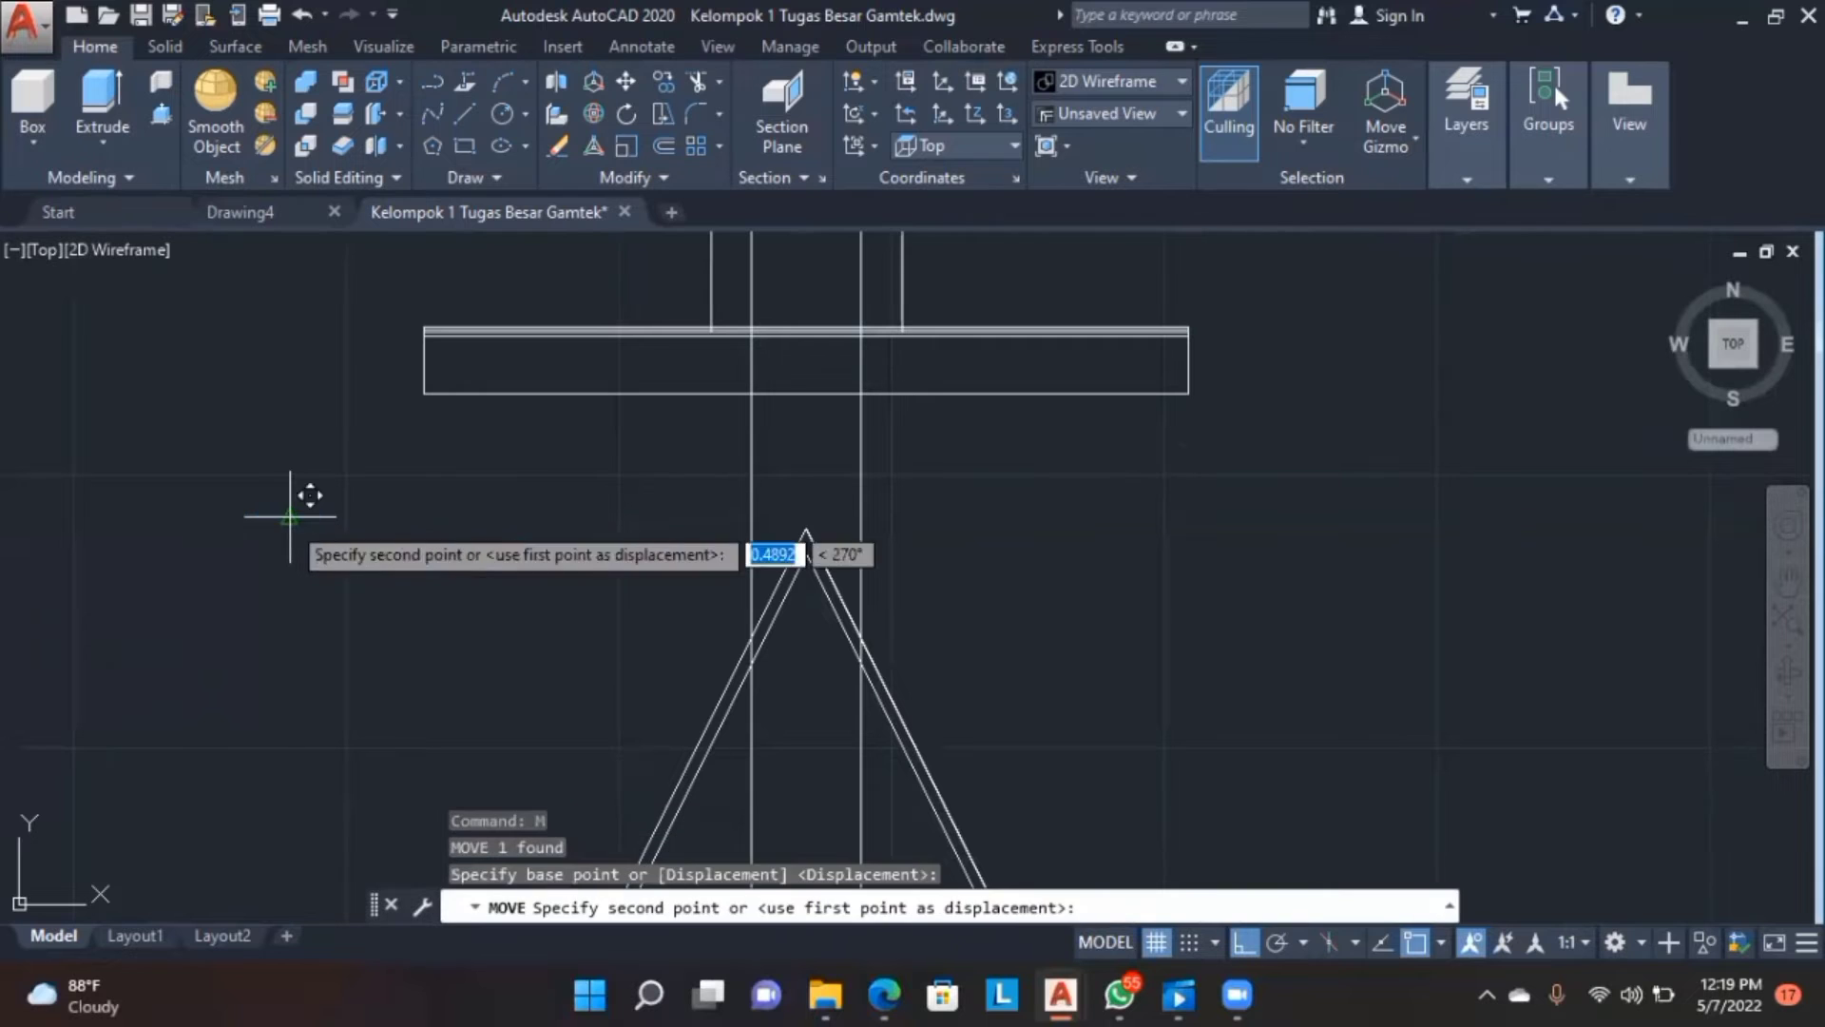
pyautogui.click(806, 516)
pyautogui.scroll(2, 823, 546)
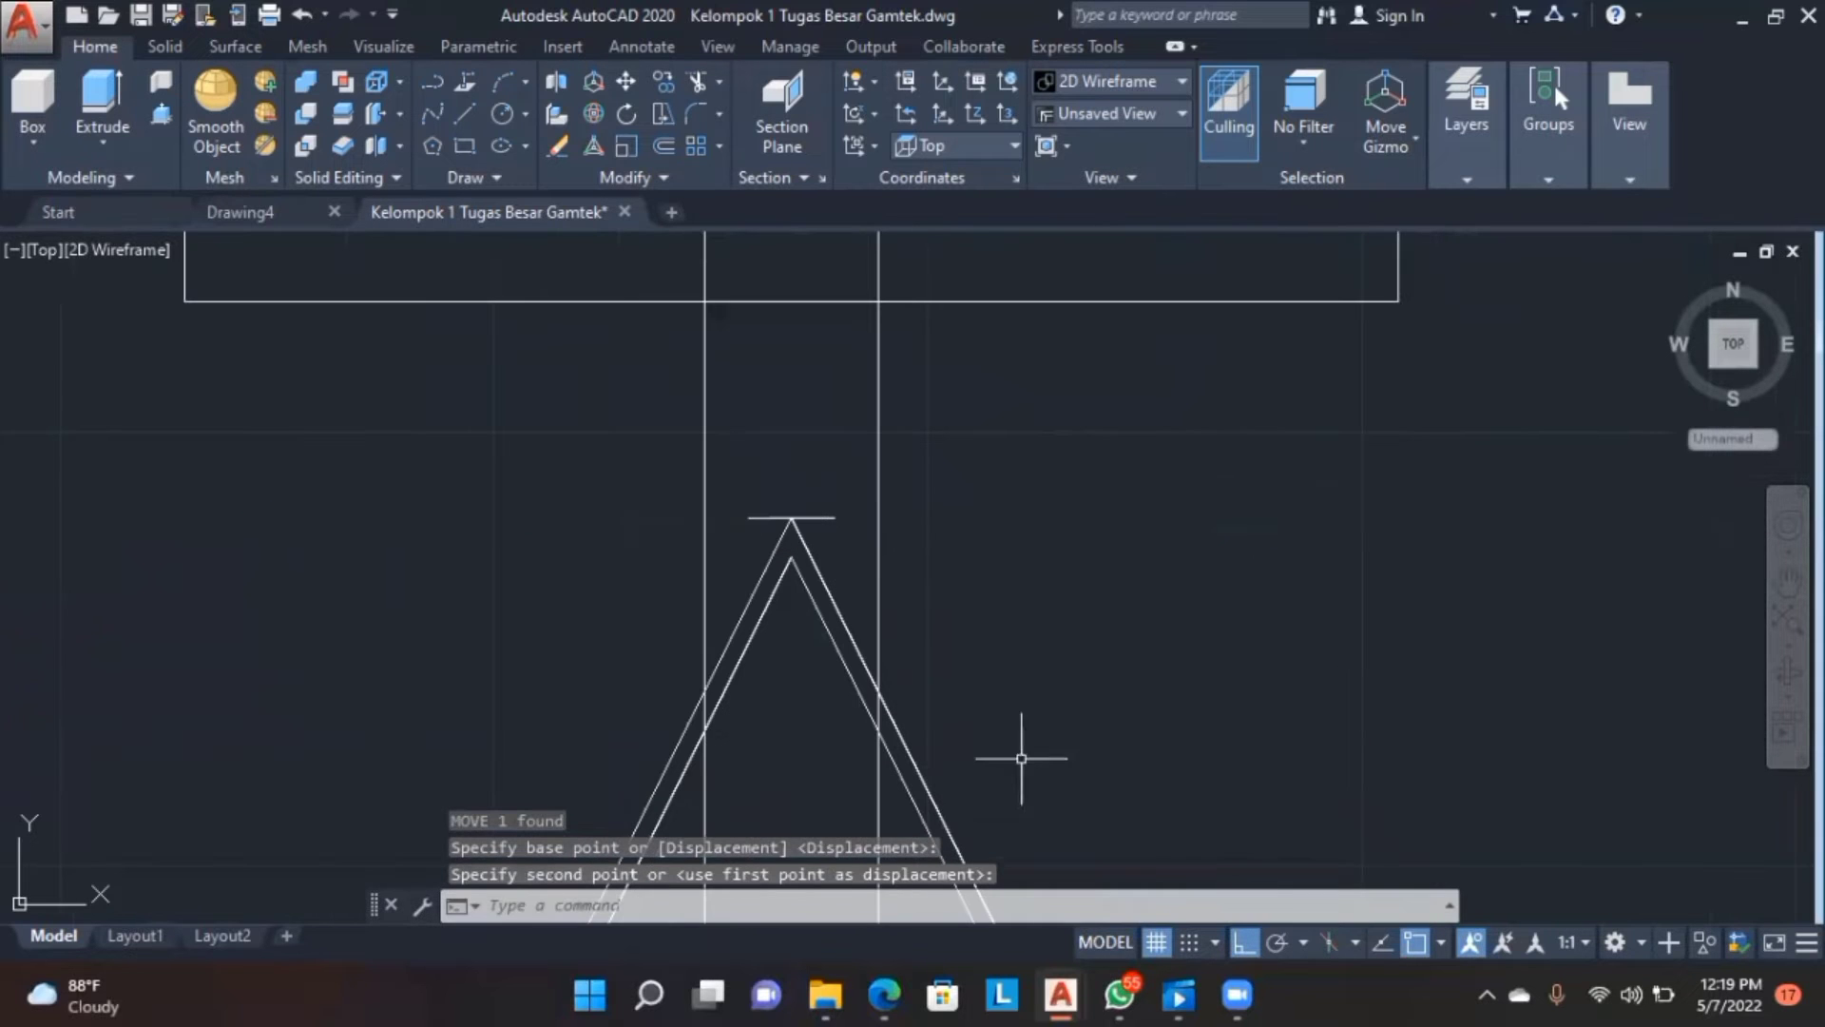
# - Move the short line from the lower corner to the upper corner of the triangular frame's tip
pyautogui.click(1787, 673)
pyautogui.moveTo(1730, 680); pyautogui.dragTo(1026, 631)
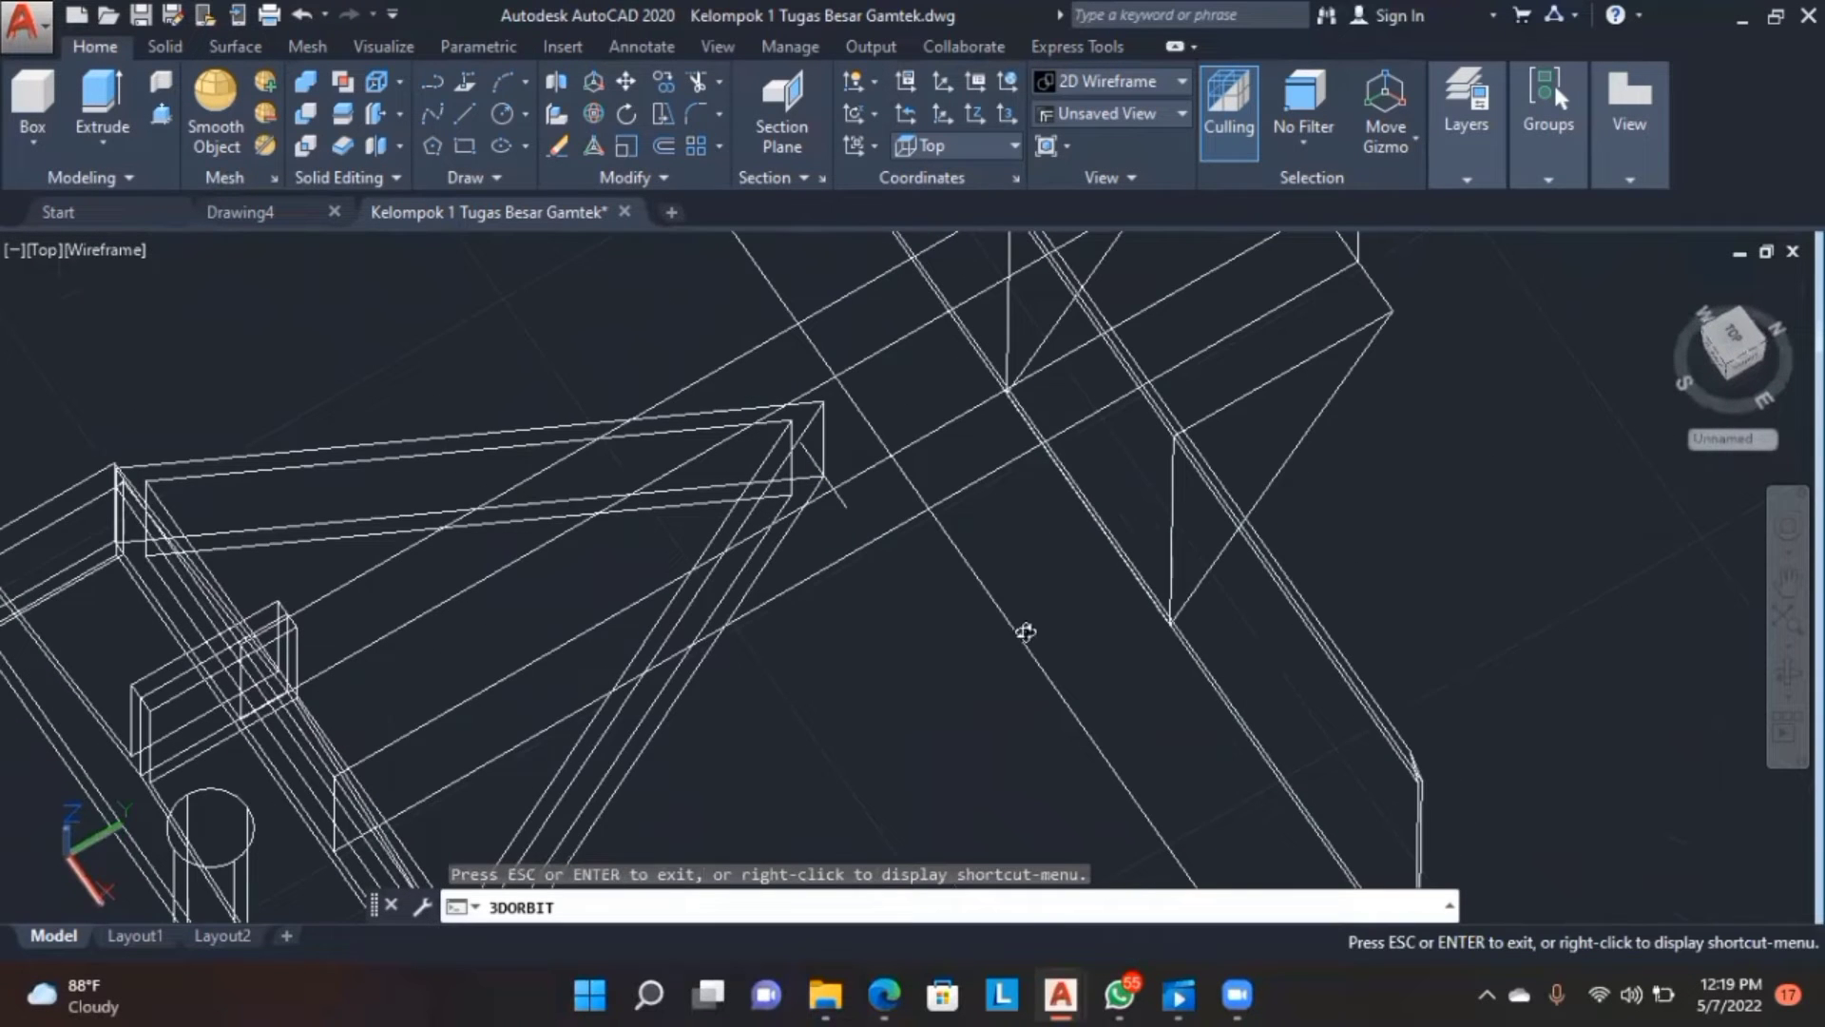
pyautogui.press('Escape')
pyautogui.click(836, 489)
pyautogui.write('m')
pyautogui.press('Return')
pyautogui.click(805, 437)
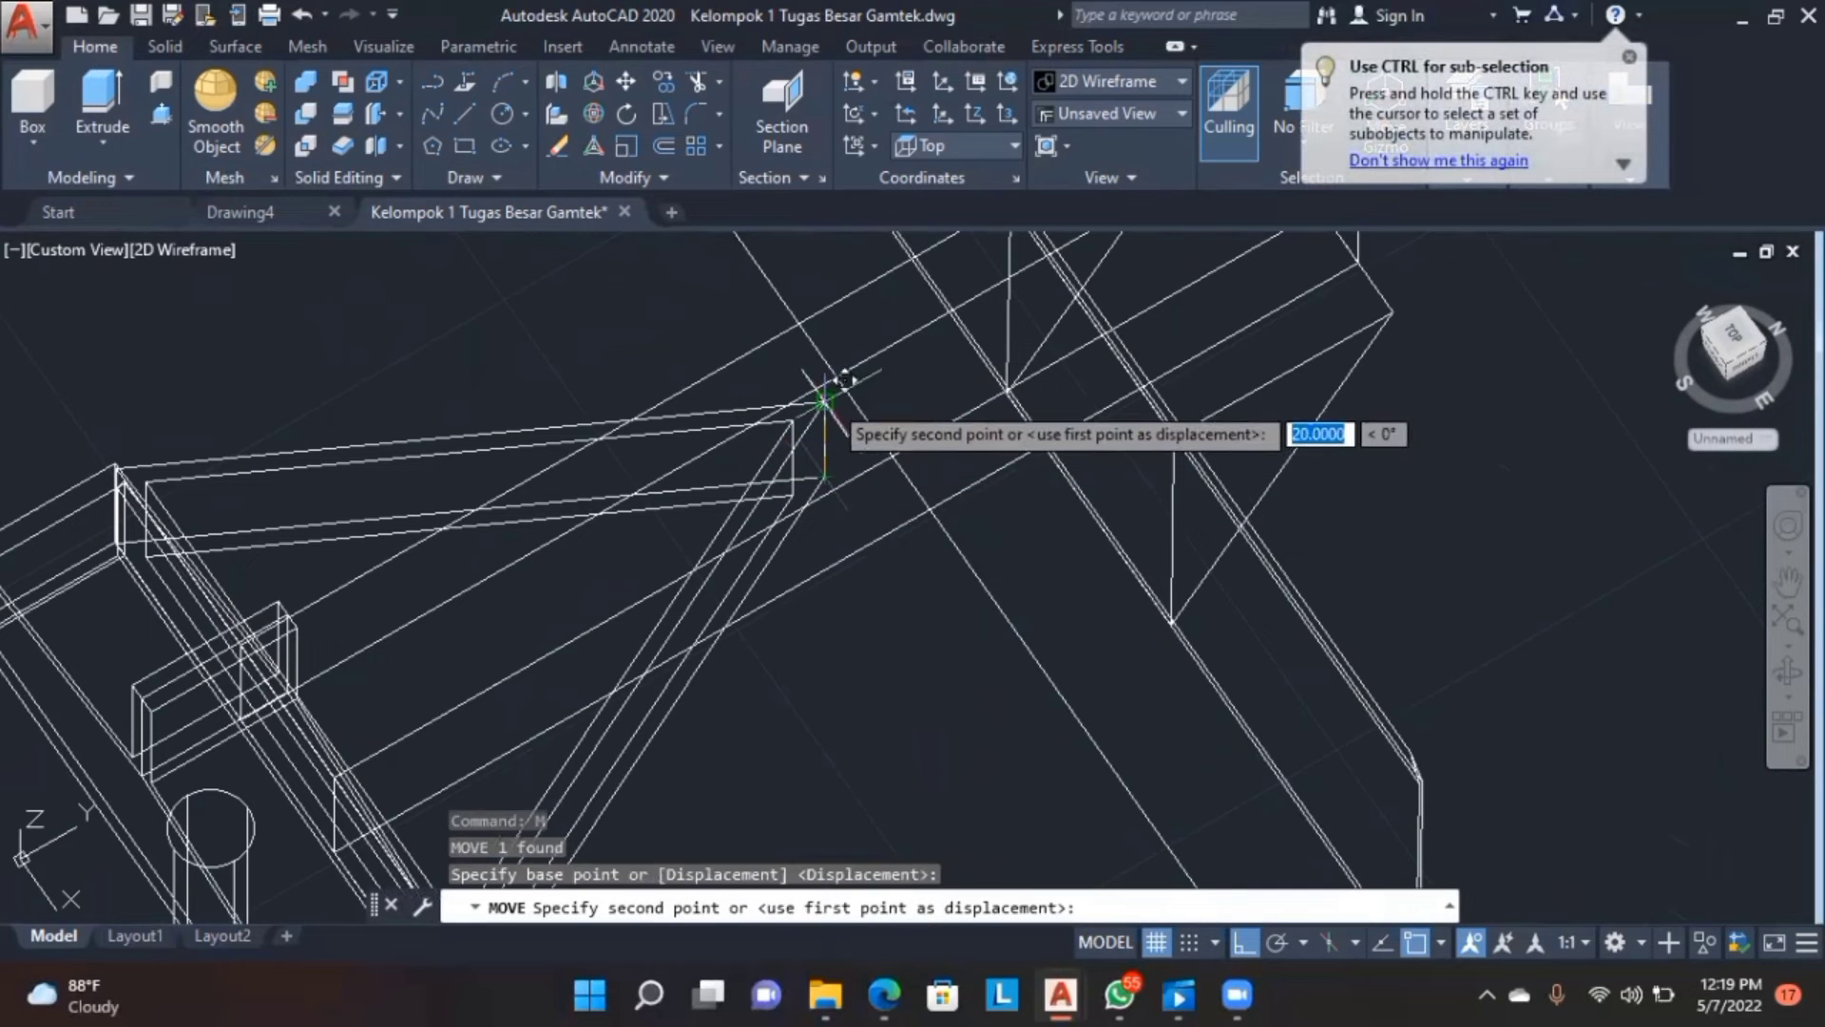
pyautogui.scroll(-2, 1029, 504)
# - Check the short line's position on the frame's tip from orbited views and return to the Top view
pyautogui.click(1788, 672)
pyautogui.moveTo(1431, 745); pyautogui.dragTo(1093, 660)
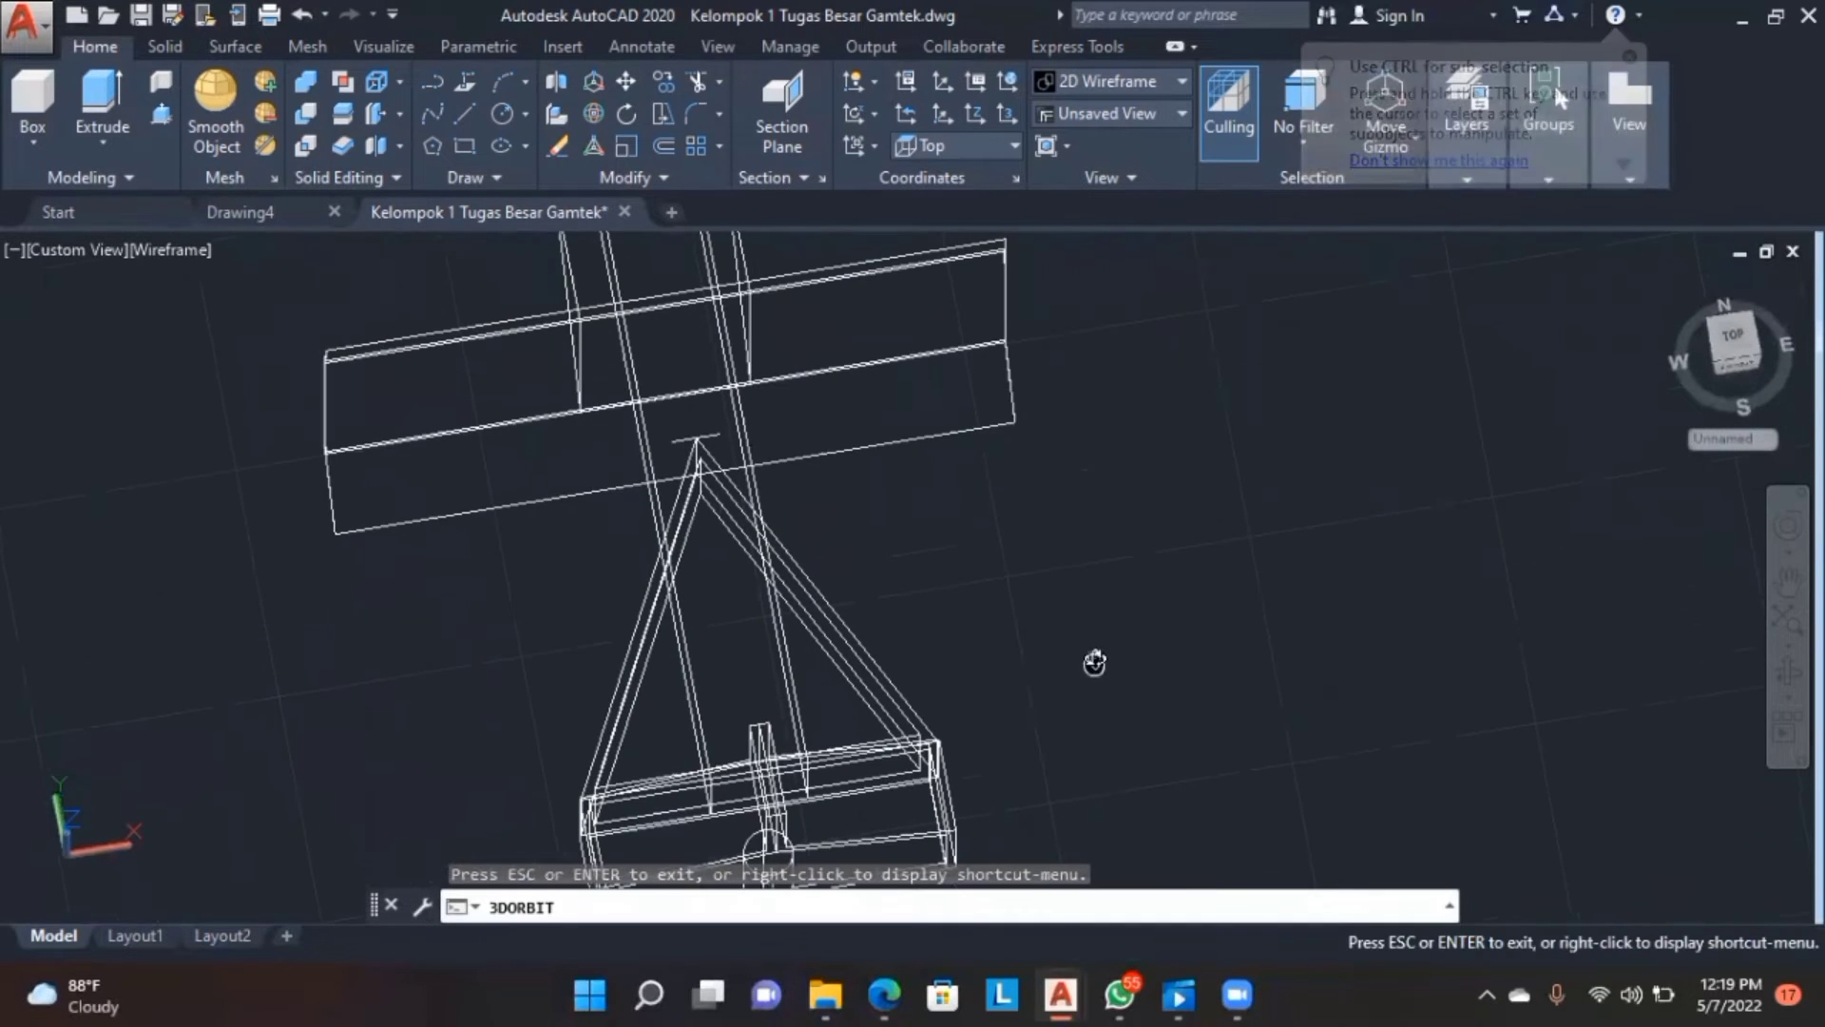
pyautogui.moveTo(1358, 619); pyautogui.dragTo(1327, 759)
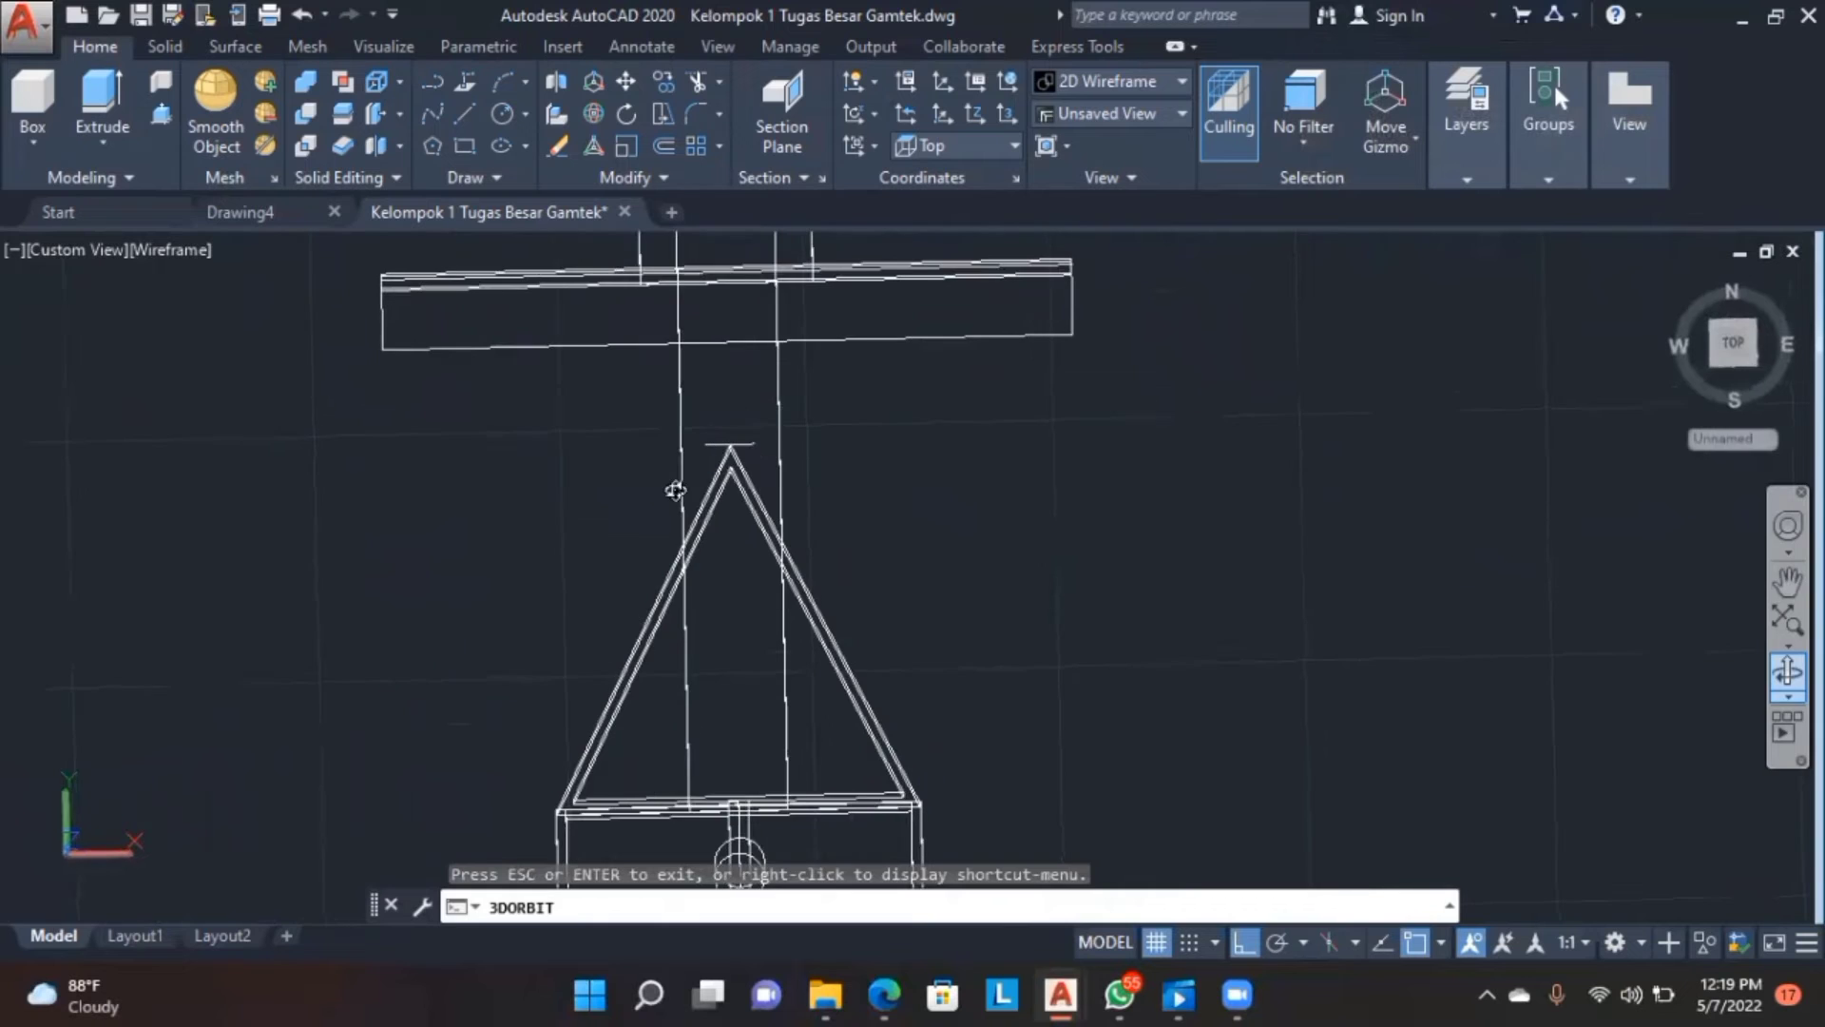
pyautogui.press('Escape')
pyautogui.click(72, 255)
pyautogui.click(124, 319)
pyautogui.scroll(10, 978, 379)
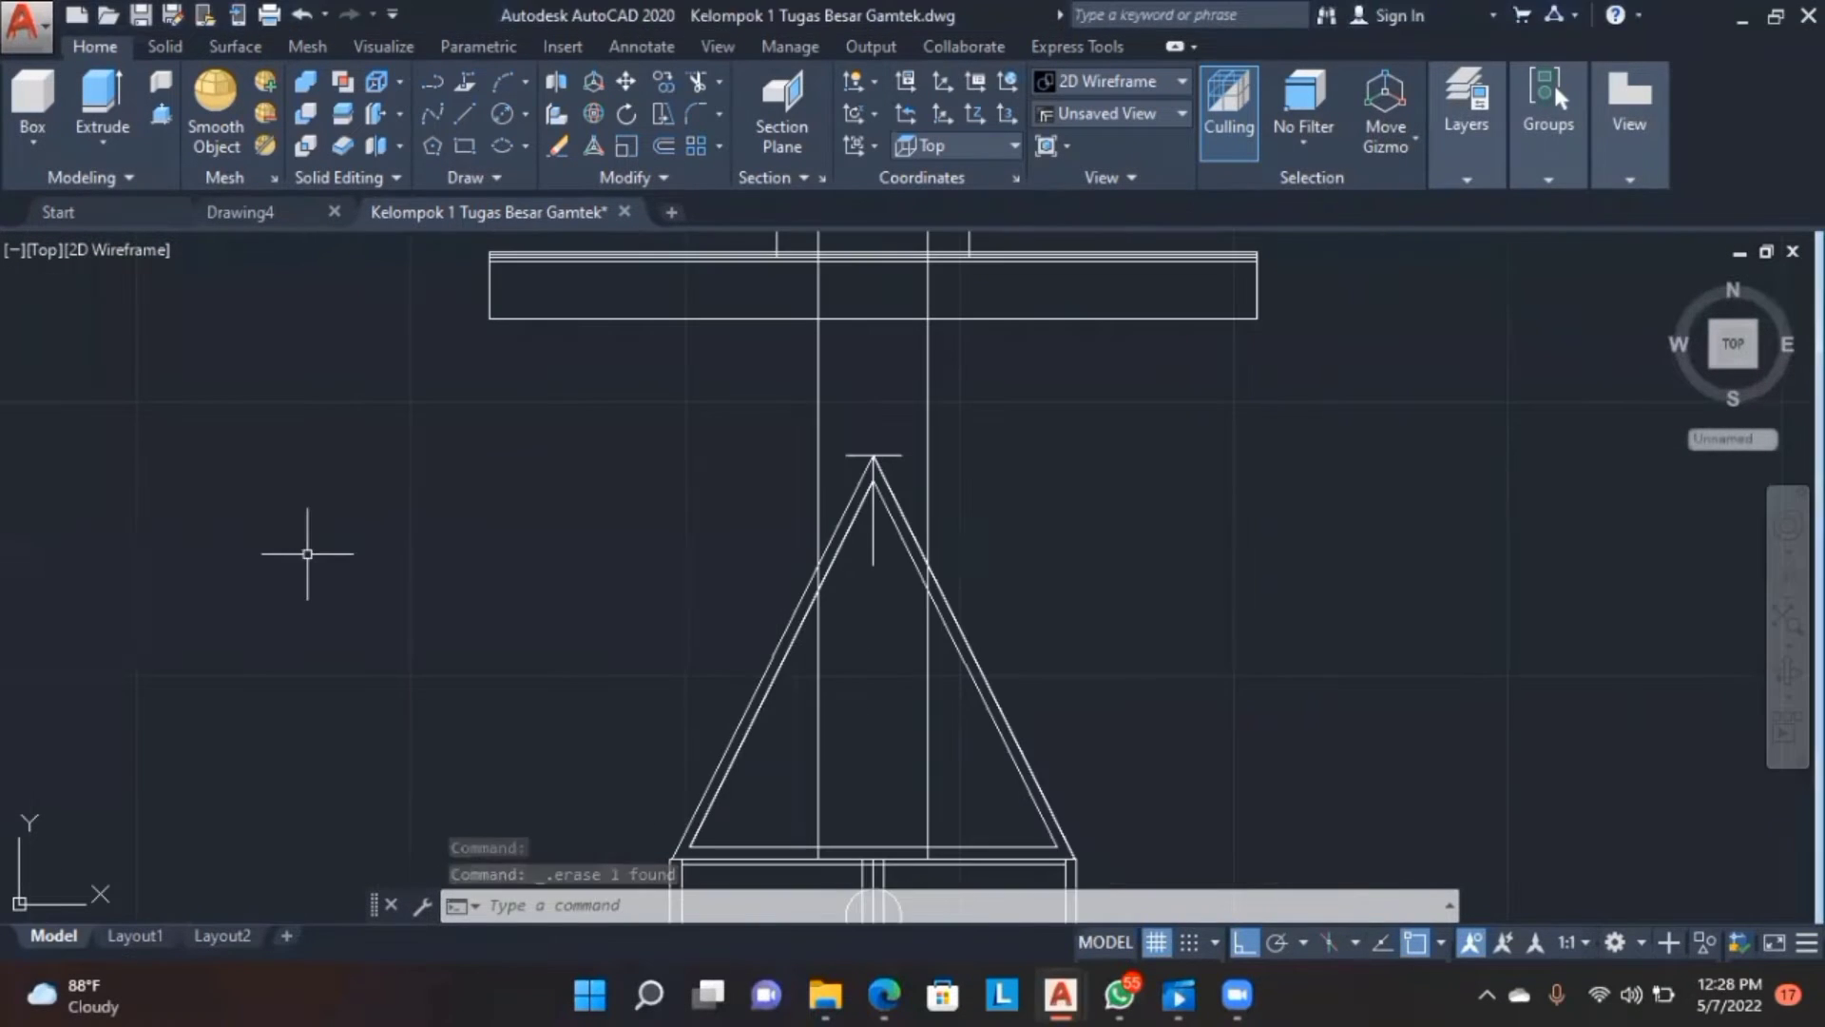
# - Draw a second horizontal line 10 units long in the empty area beside the frame
pyautogui.click(306, 552)
pyautogui.click(468, 118)
pyautogui.click(405, 496)
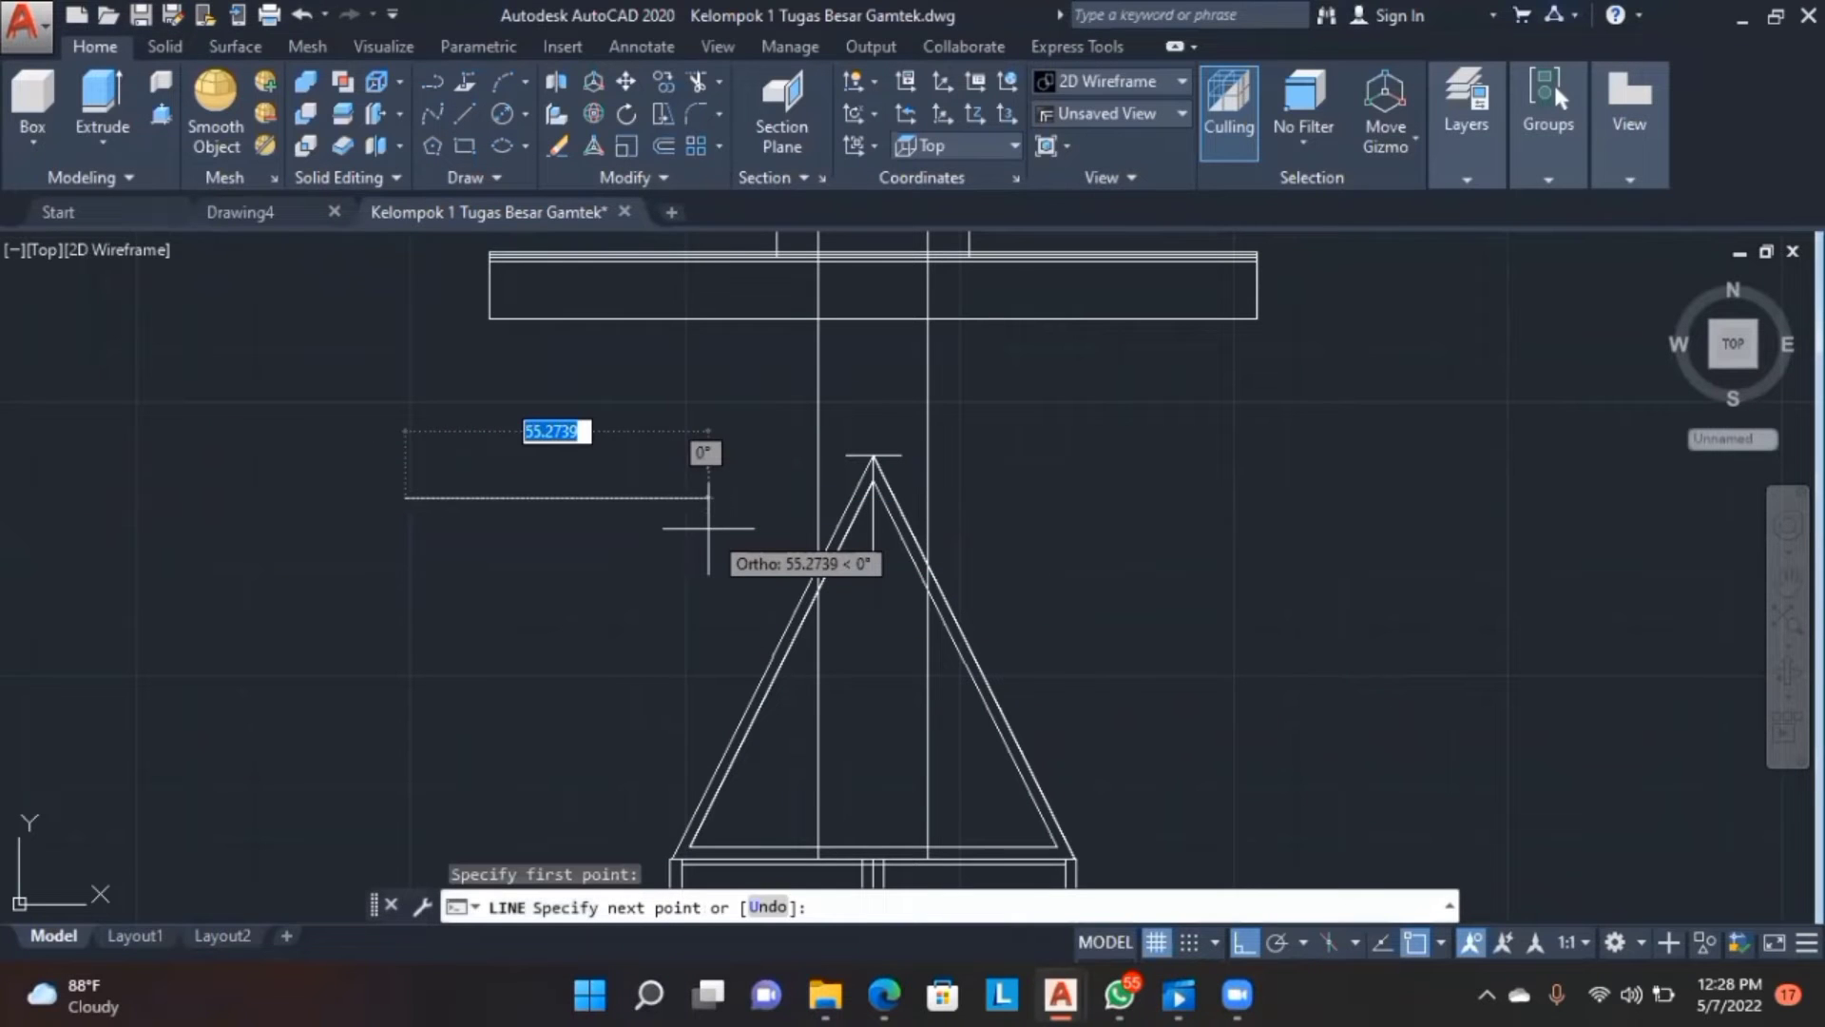
pyautogui.write('10')
pyautogui.press('Return')
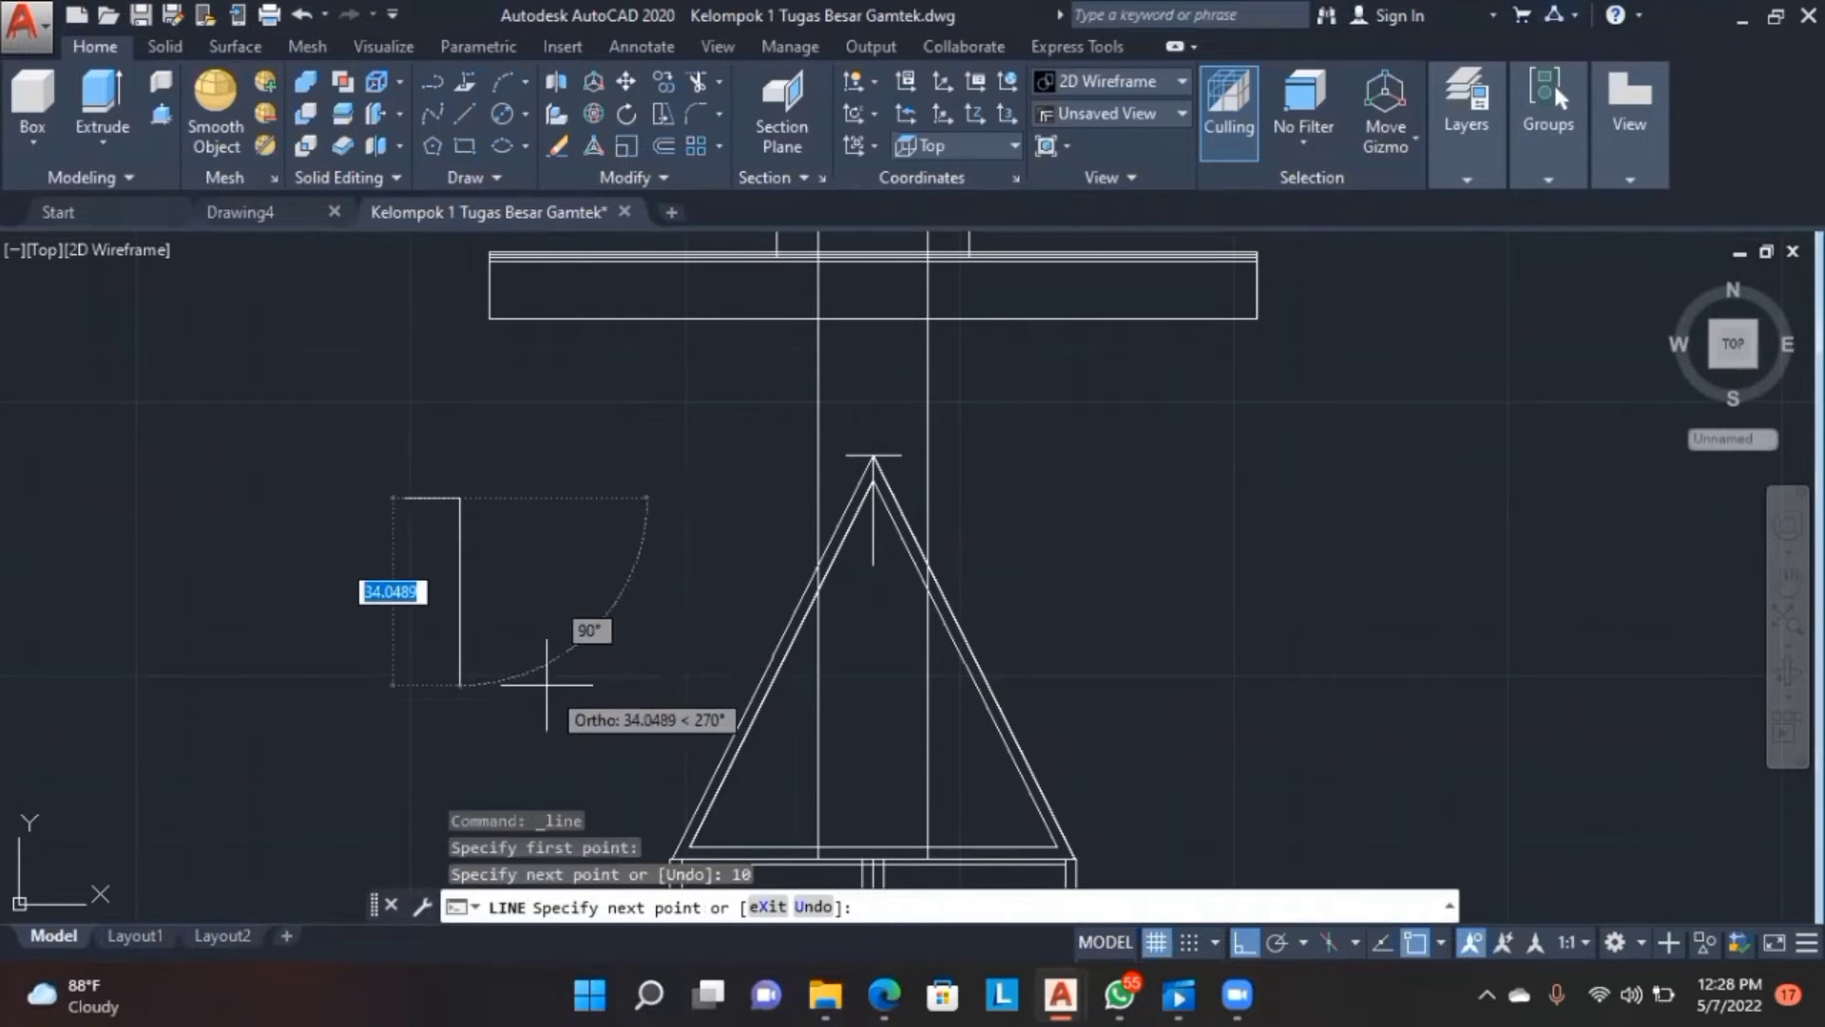
pyautogui.press('Return')
# - Move the second short line by its midpoint onto the lower end of the vertical line below the frame's tip, with Ortho off
pyautogui.scroll(2, 479, 501)
pyautogui.click(388, 497)
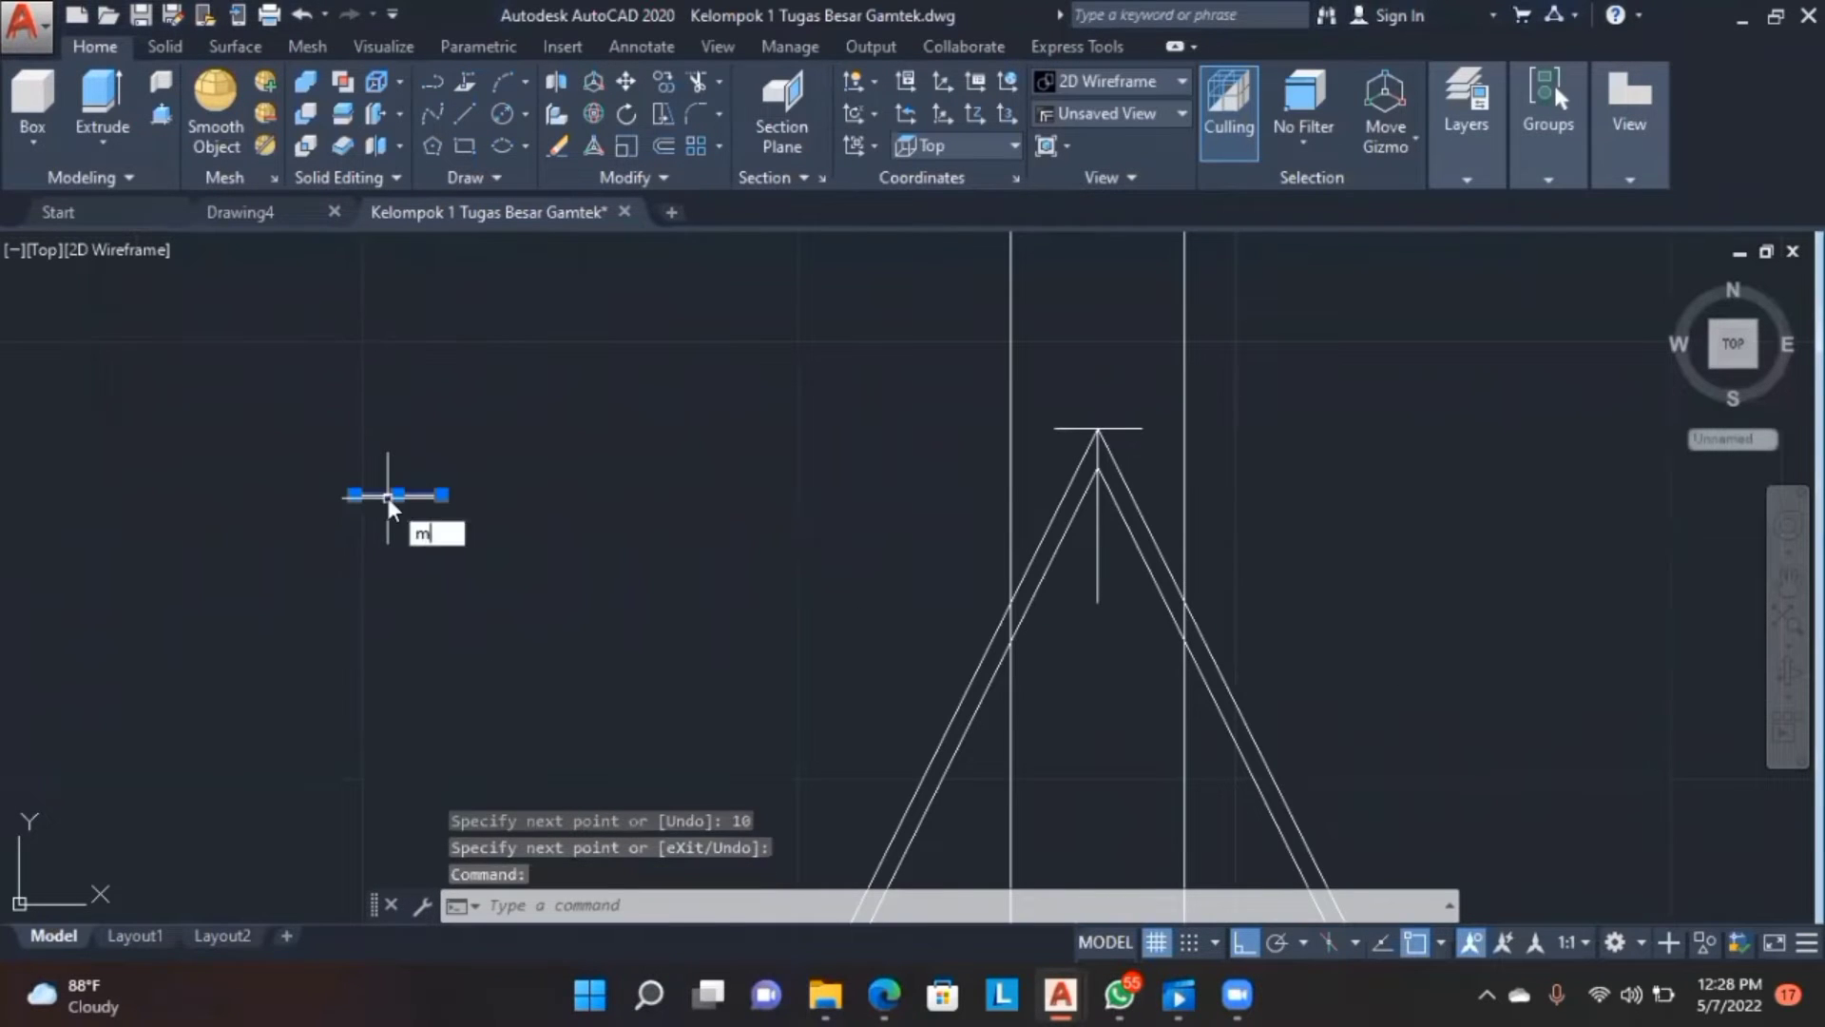
pyautogui.write('m')
pyautogui.press('Return')
pyautogui.click(354, 495)
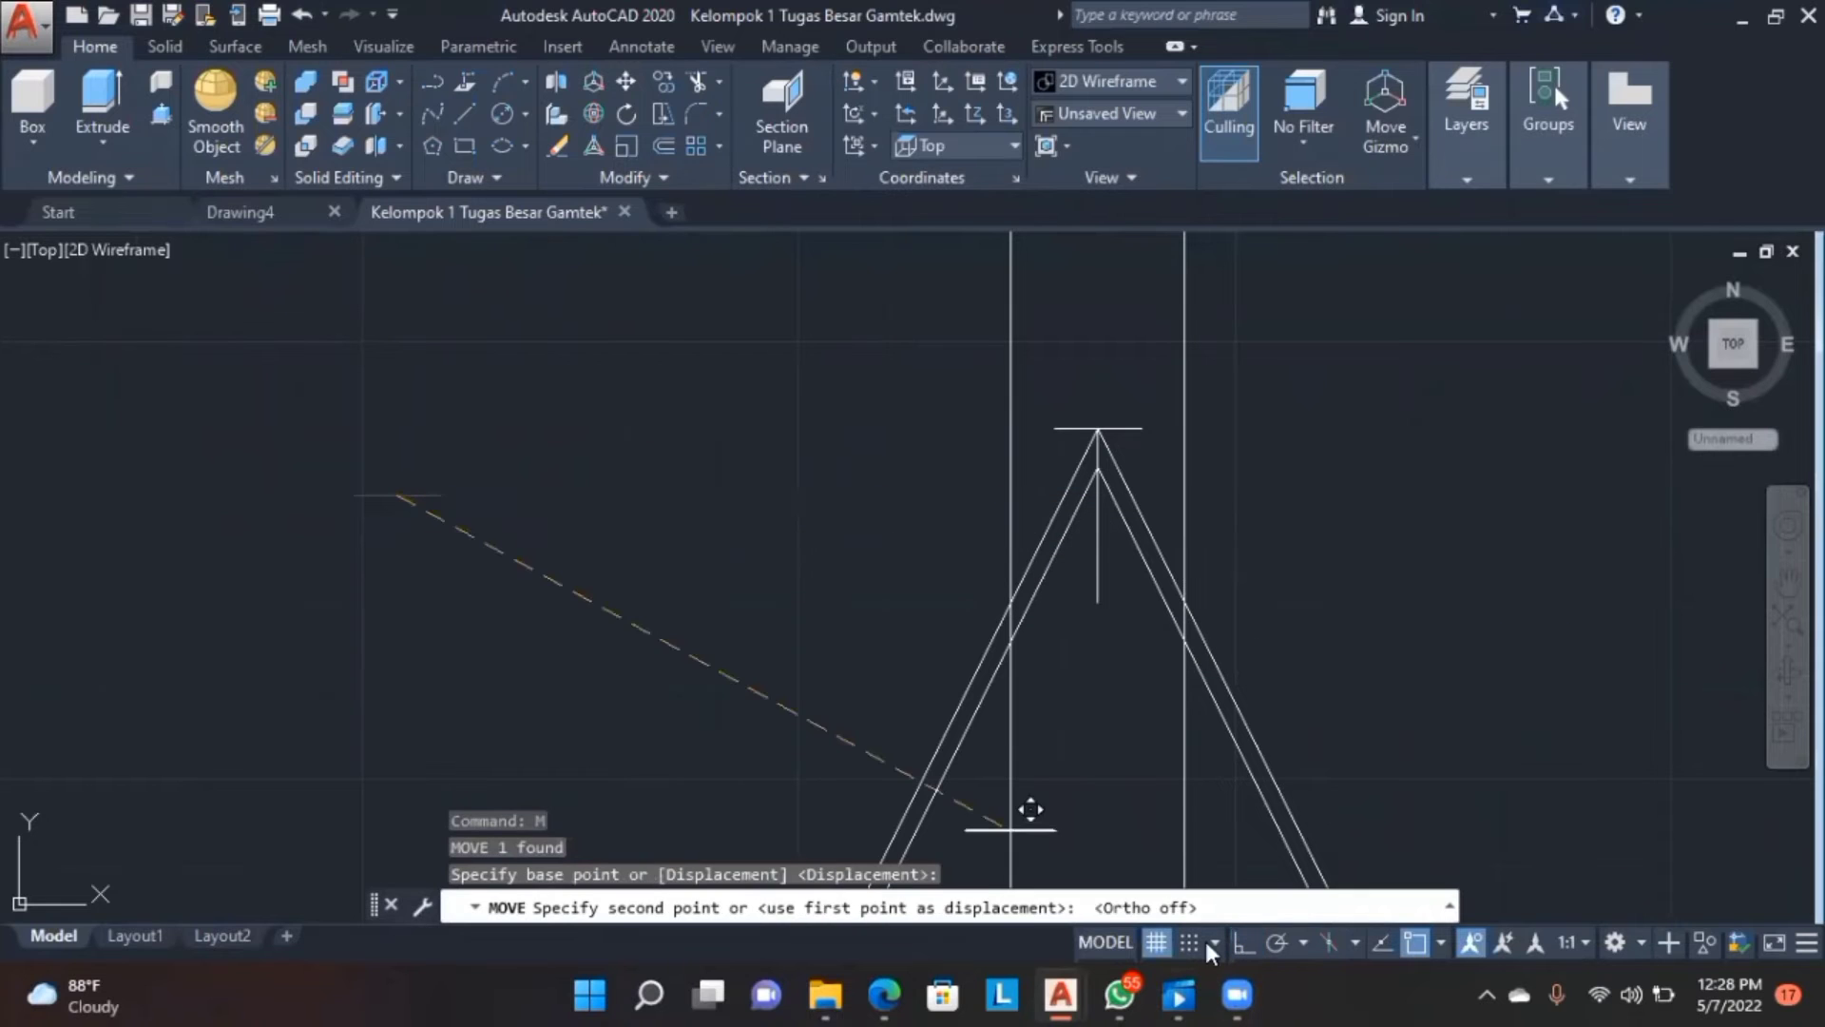
pyautogui.click(1100, 592)
# - Draw a rectangular polyline through the ends of the two short lines at the frame's tip
pyautogui.keyDown('shift'); pyautogui.moveTo(1629, 681); pyautogui.dragTo(887, 514, button='middle'); pyautogui.keyUp('shift')
pyautogui.press('Escape')
pyautogui.click(433, 82)
pyautogui.click(1170, 555)
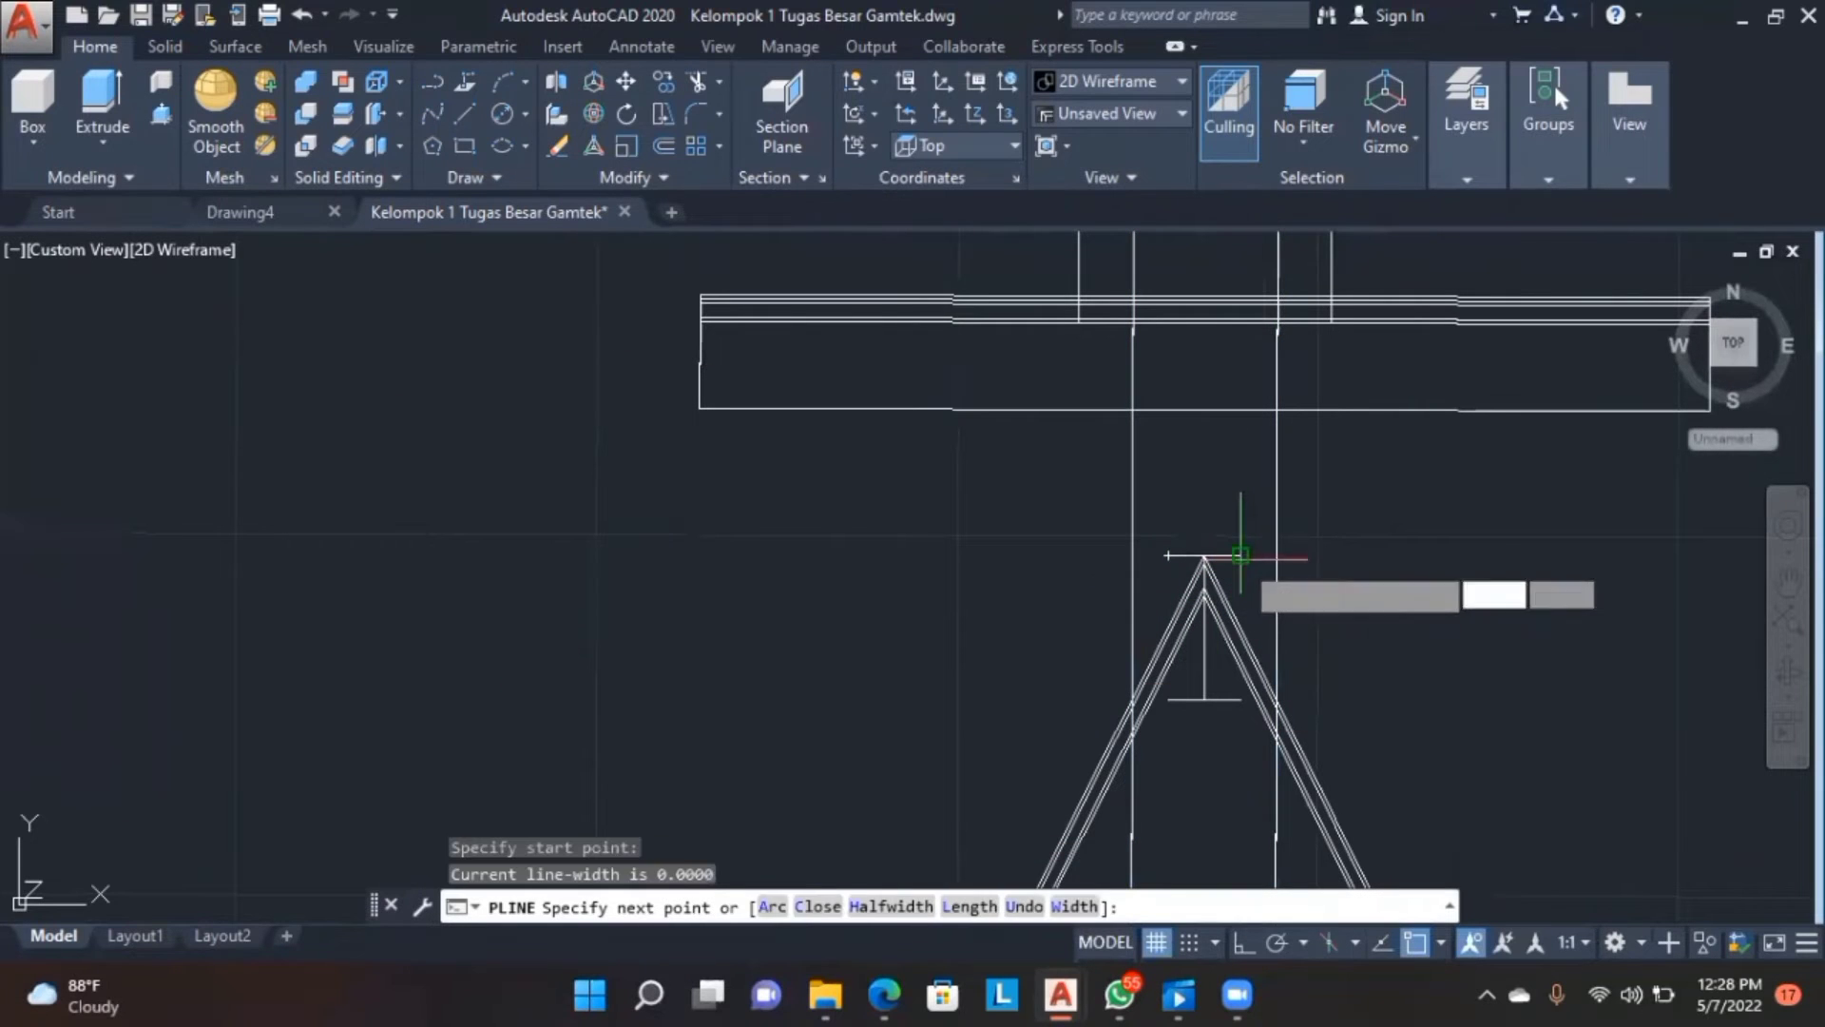
pyautogui.click(1240, 555)
pyautogui.click(1241, 701)
pyautogui.click(1169, 701)
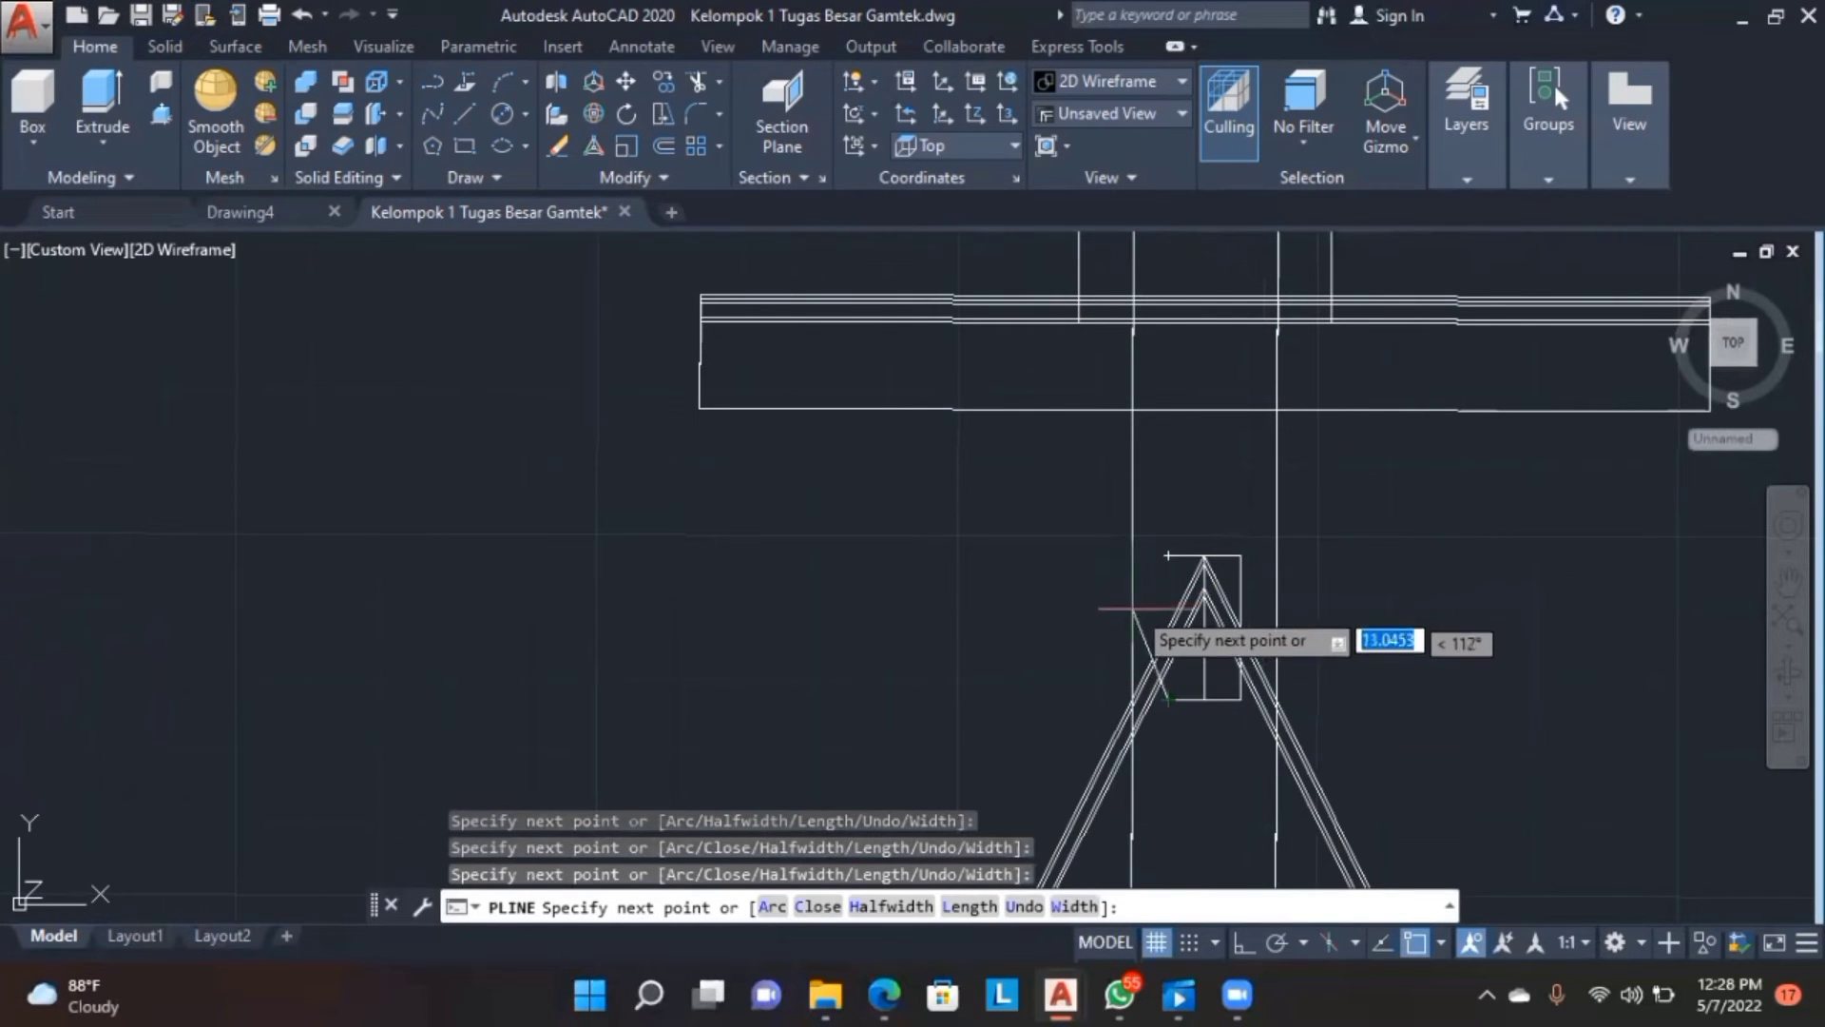
pyautogui.click(1169, 555)
pyautogui.press('Return')
# - Extrude the rectangle at the triangular frame's tip upward by 10
pyautogui.click(1787, 673)
pyautogui.moveTo(1678, 670); pyautogui.dragTo(1308, 661)
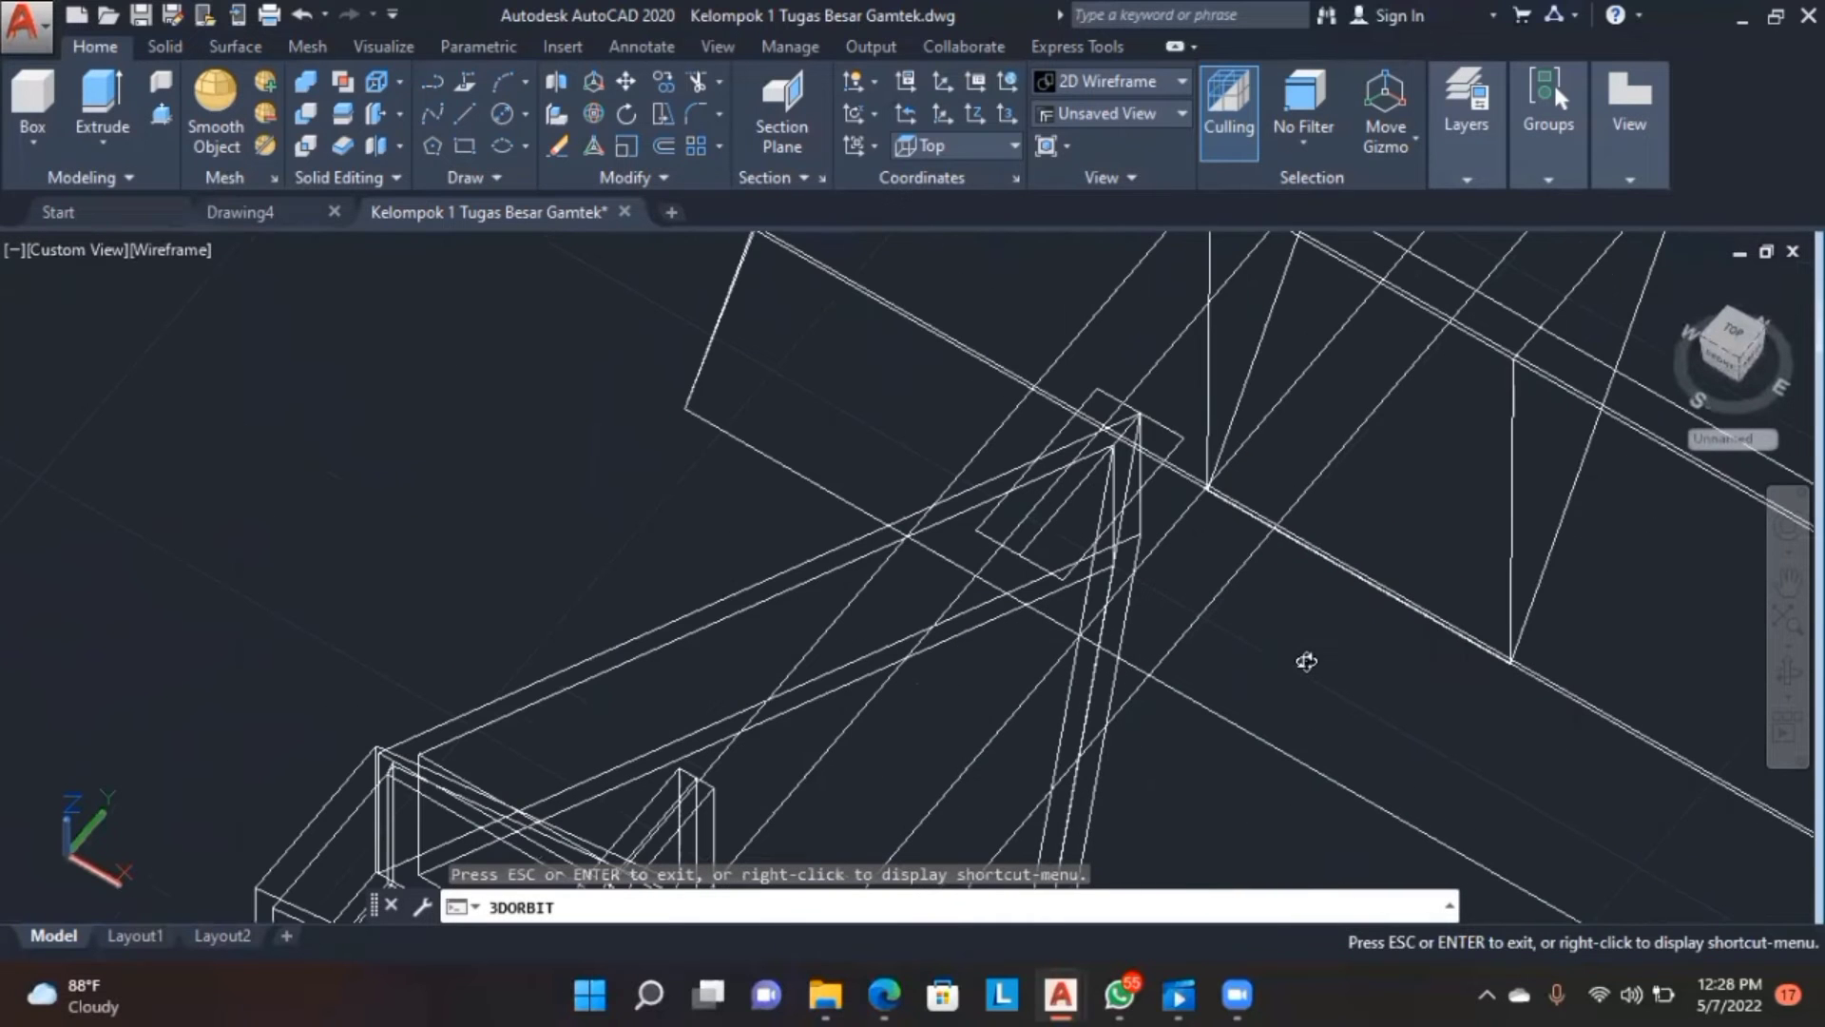
pyautogui.keyDown('shift'); pyautogui.moveTo(1307, 662); pyautogui.dragTo(1307, 631, button='middle'); pyautogui.keyUp('shift')
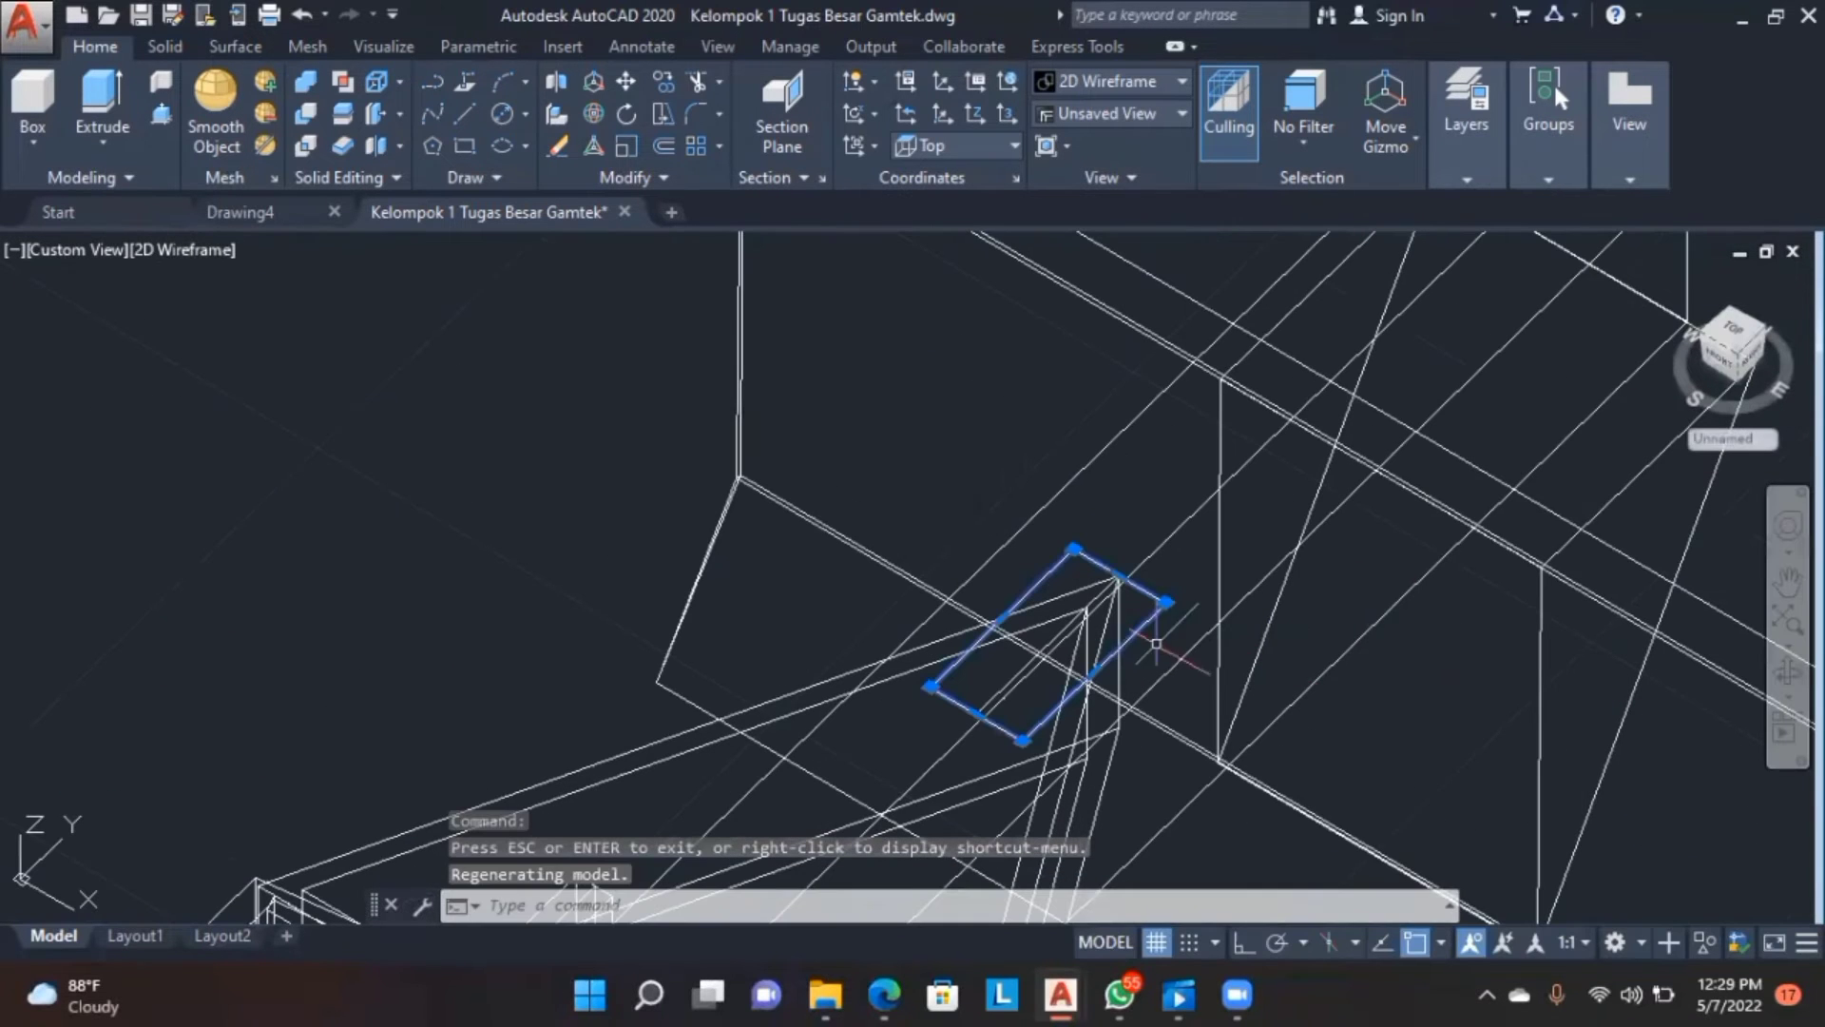
pyautogui.click(110, 99)
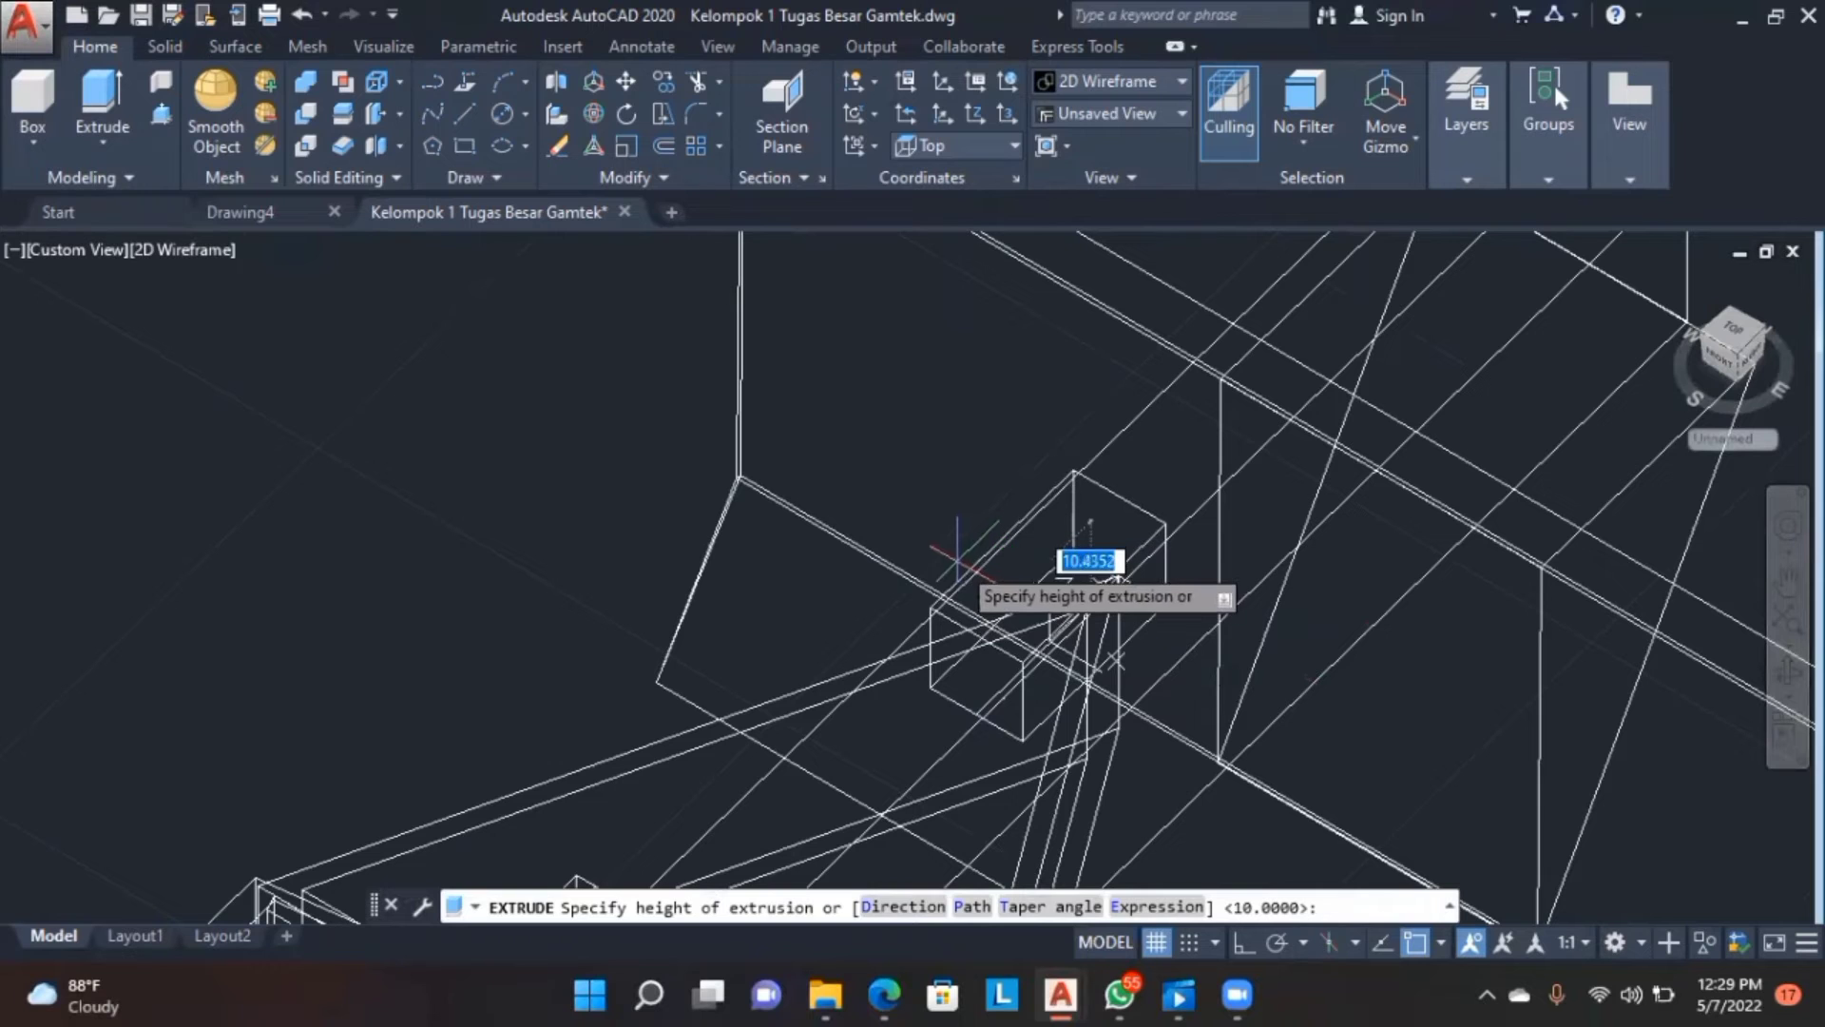
pyautogui.write('10')
pyautogui.press('Return')
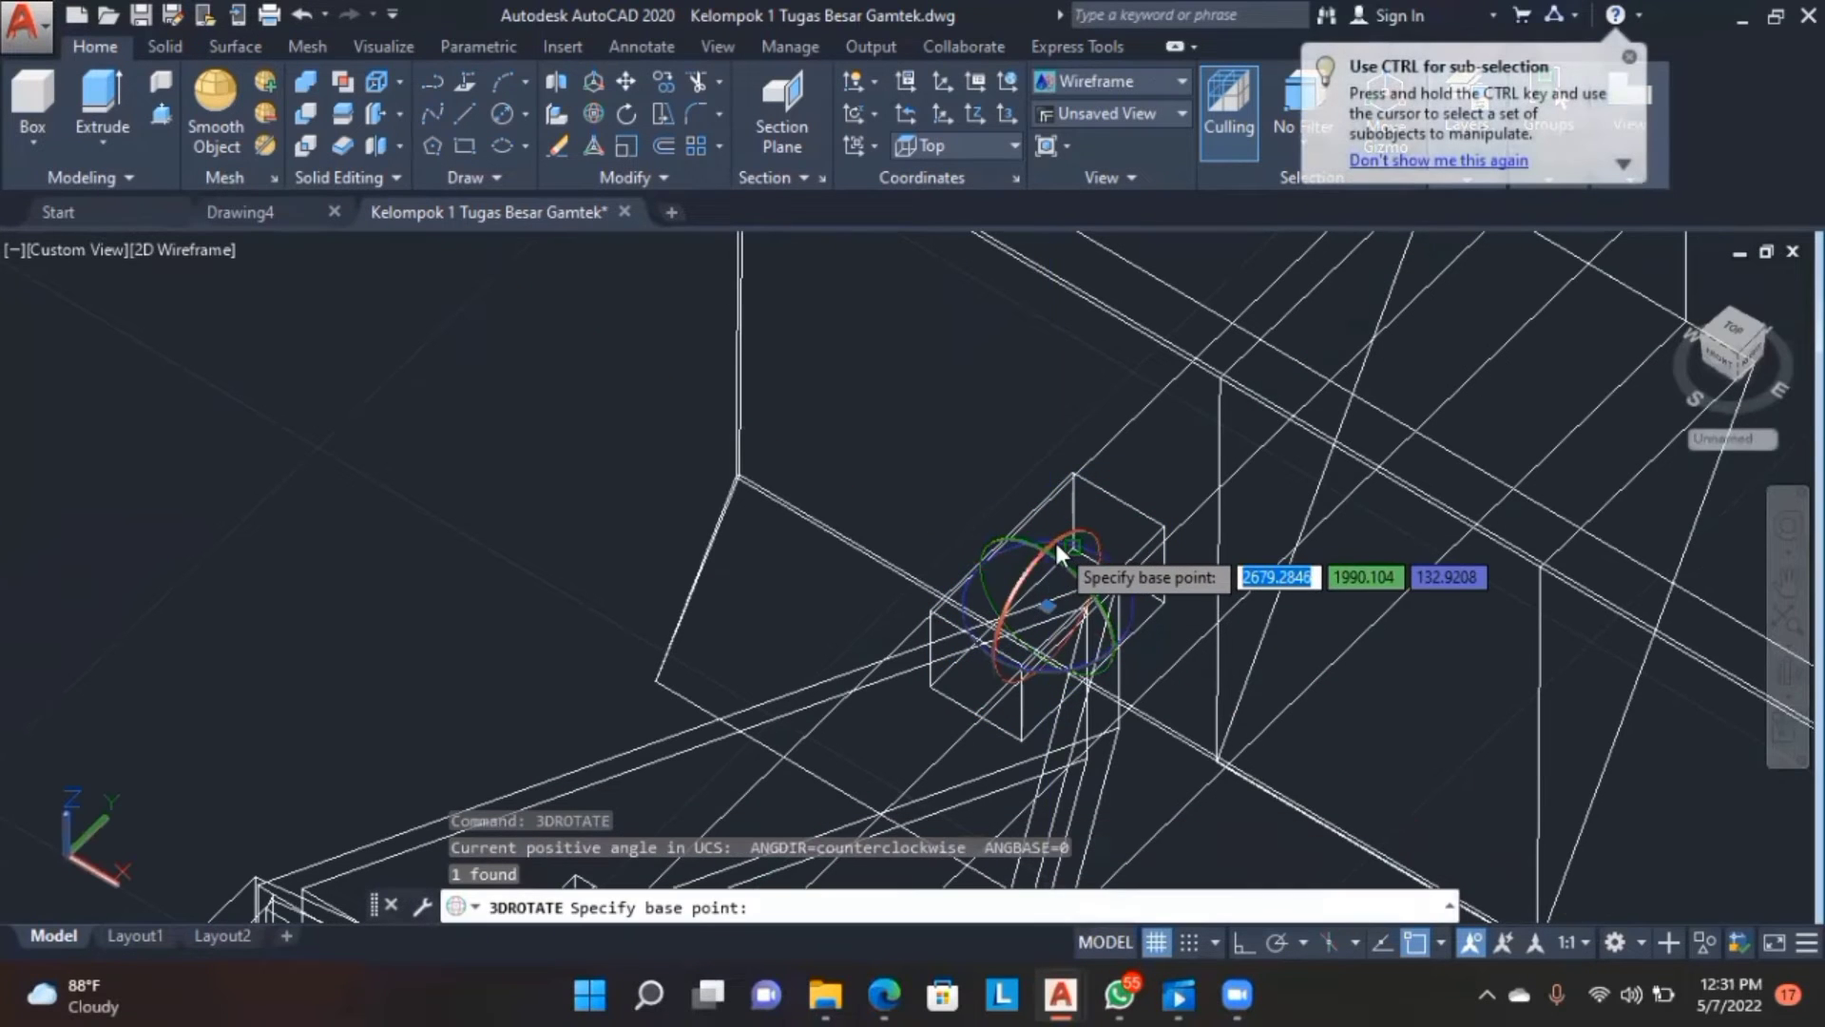
# - Rotate the small box at the frame's tip a quarter turn about the X axis with Ortho on so it stands upright
pyautogui.click(1057, 538)
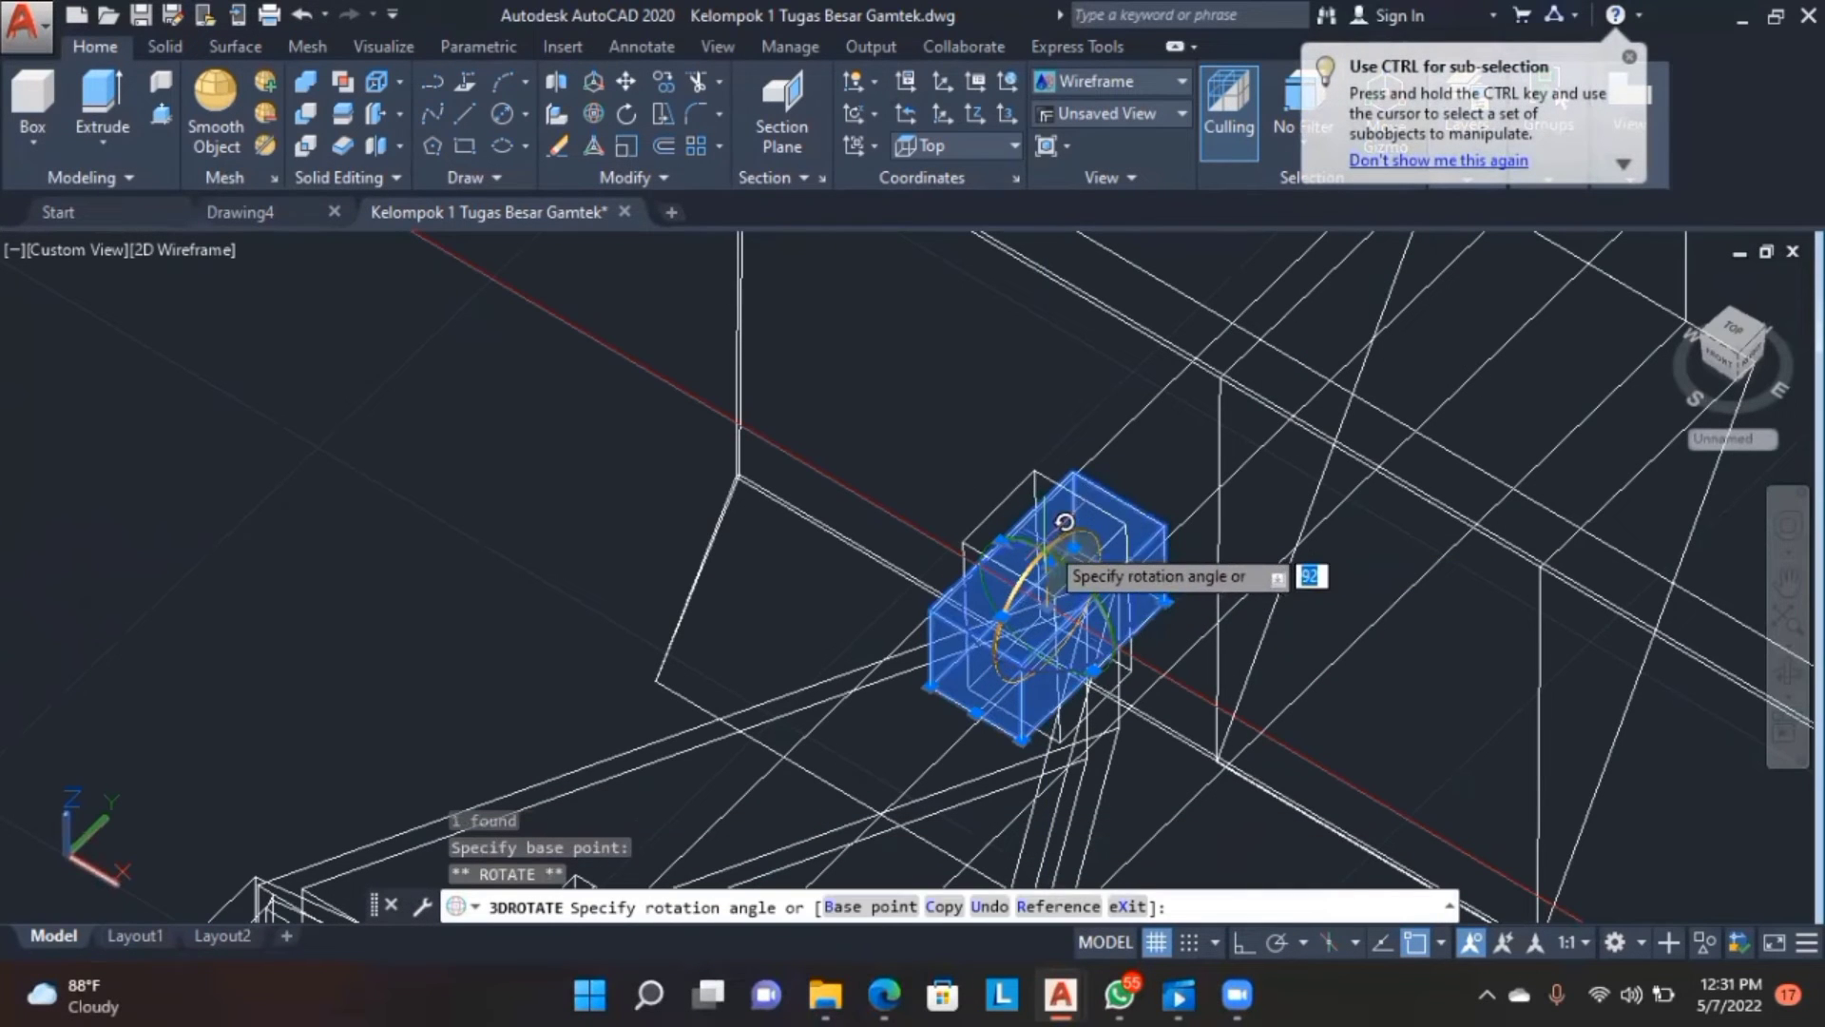
pyautogui.click(1241, 941)
pyautogui.click(1099, 587)
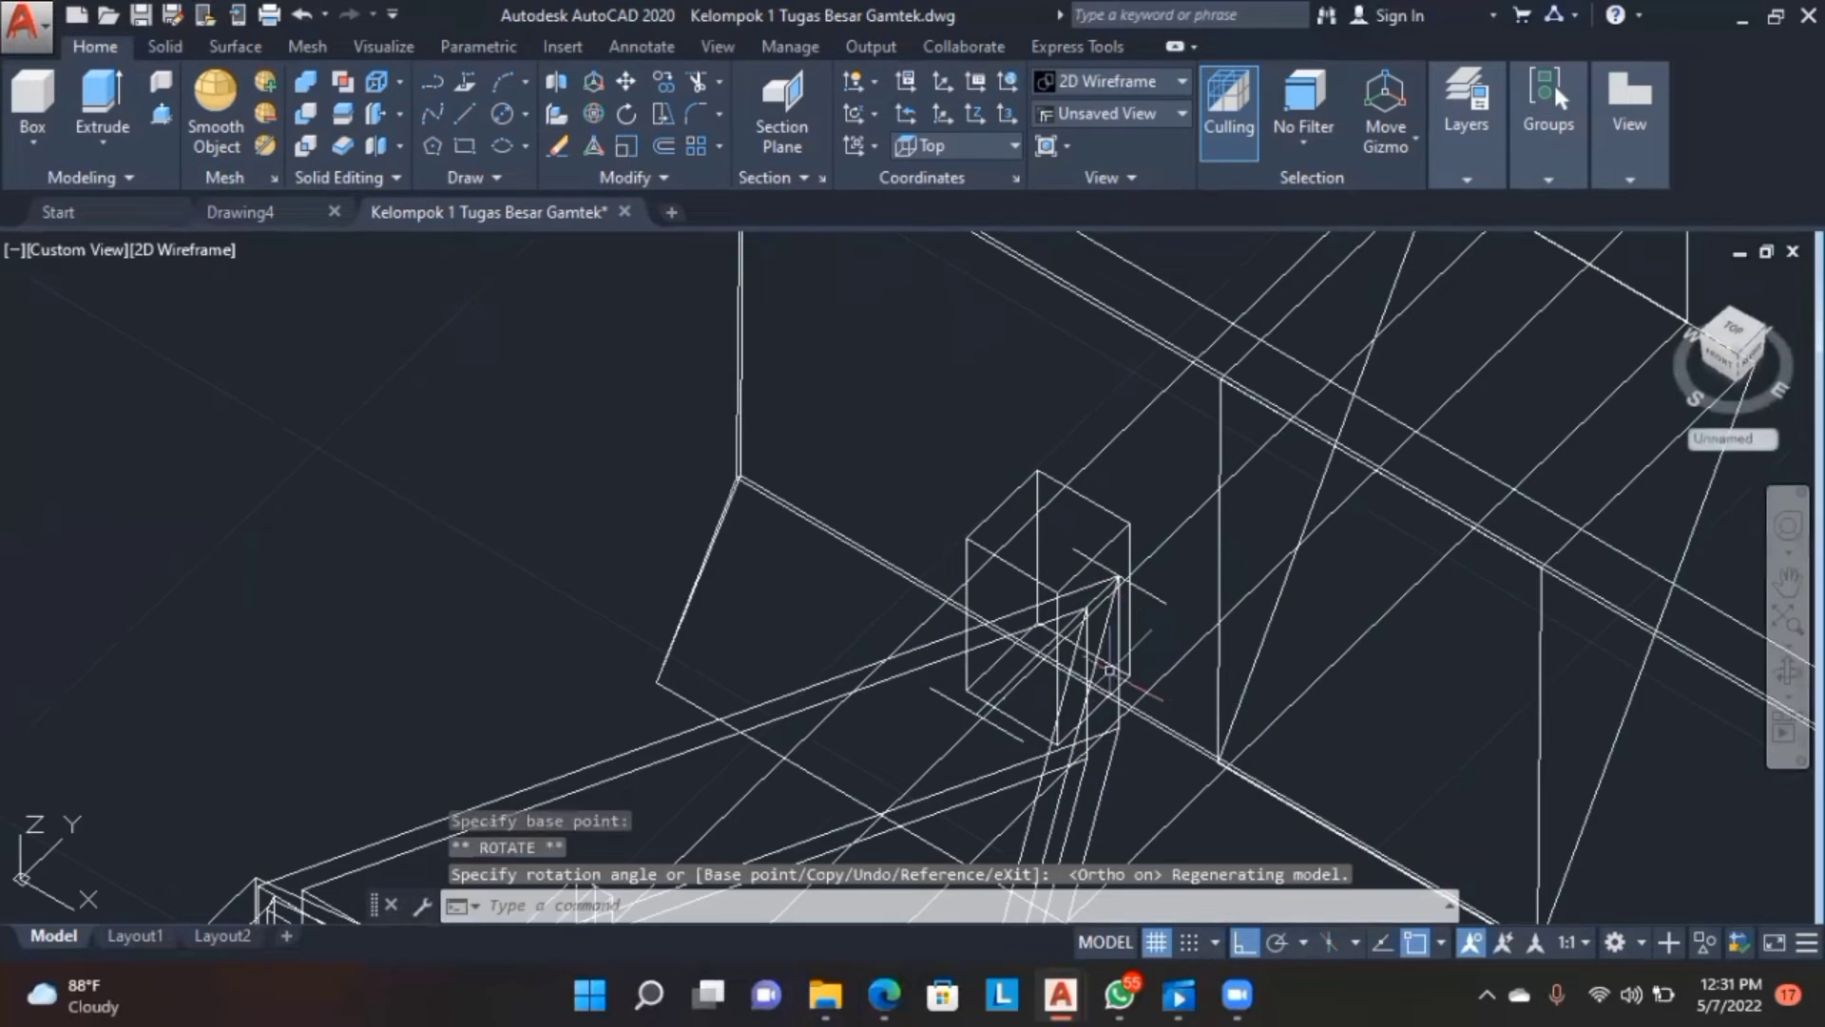
# - Erase the two short guide lines and the line connecting them beside the upright box
pyautogui.scroll(2, 1083, 669)
pyautogui.click(1196, 561)
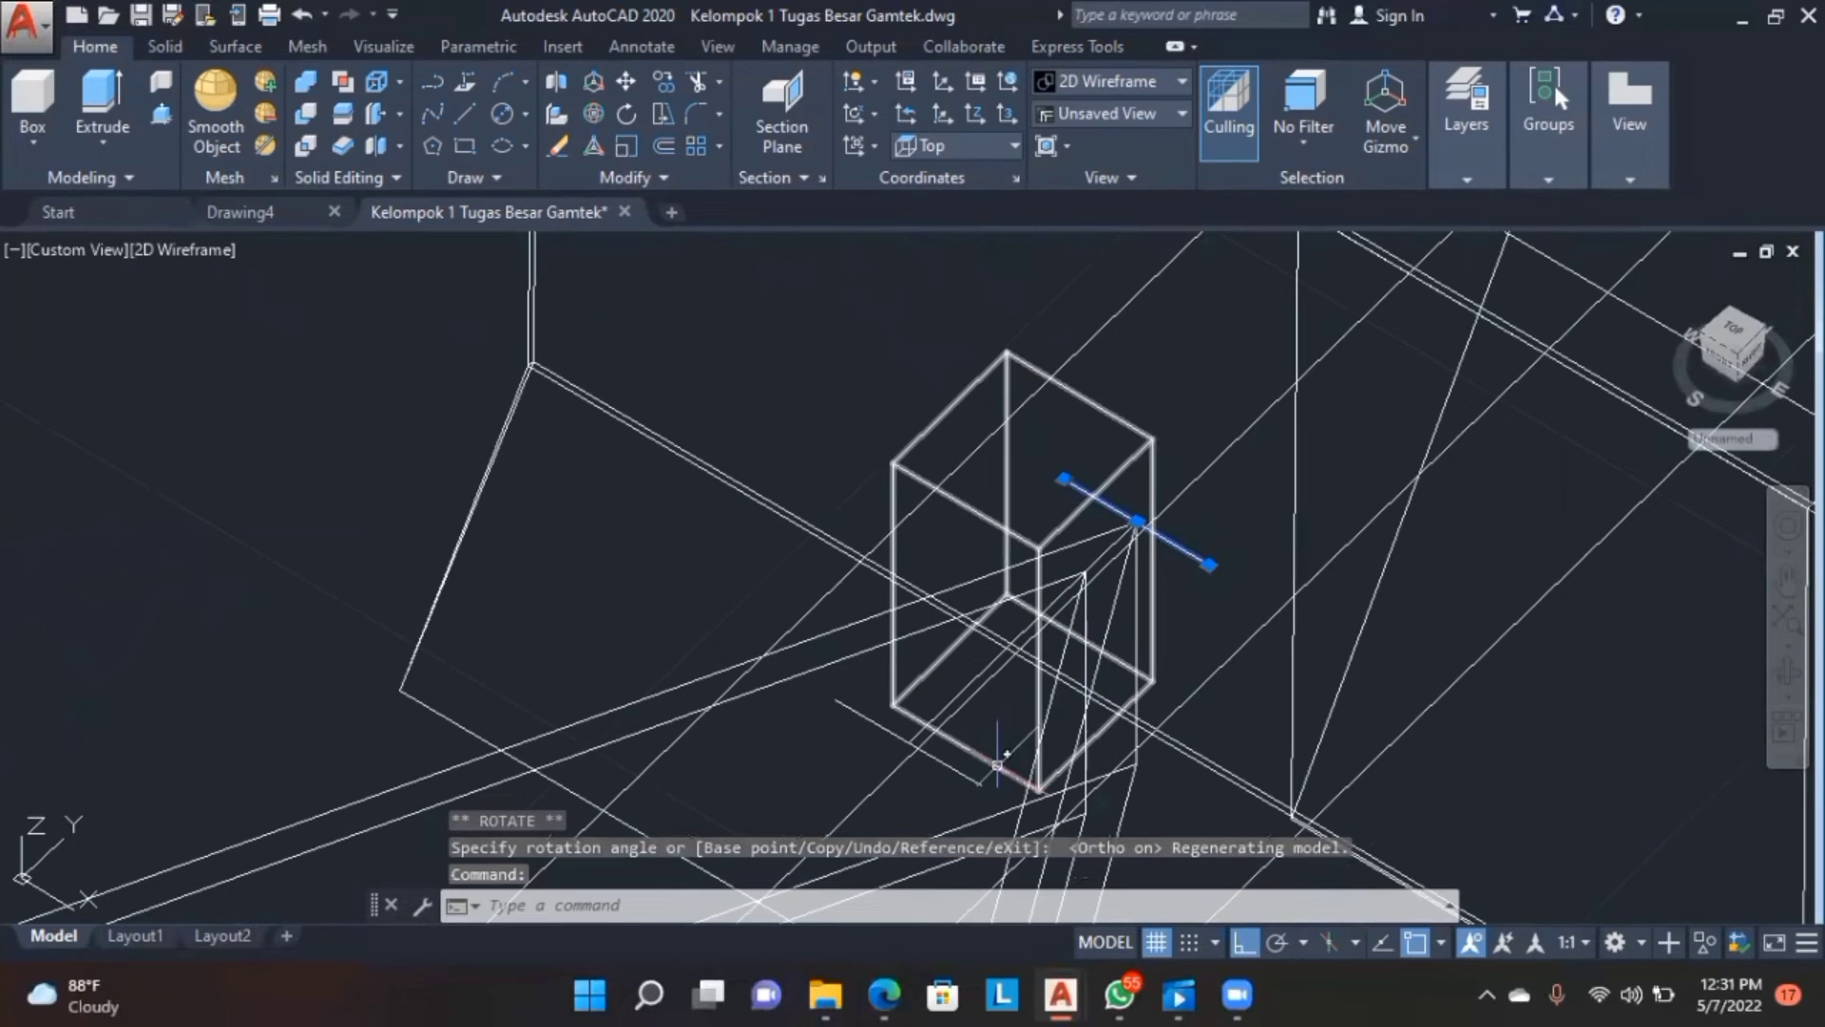
pyautogui.click(948, 761)
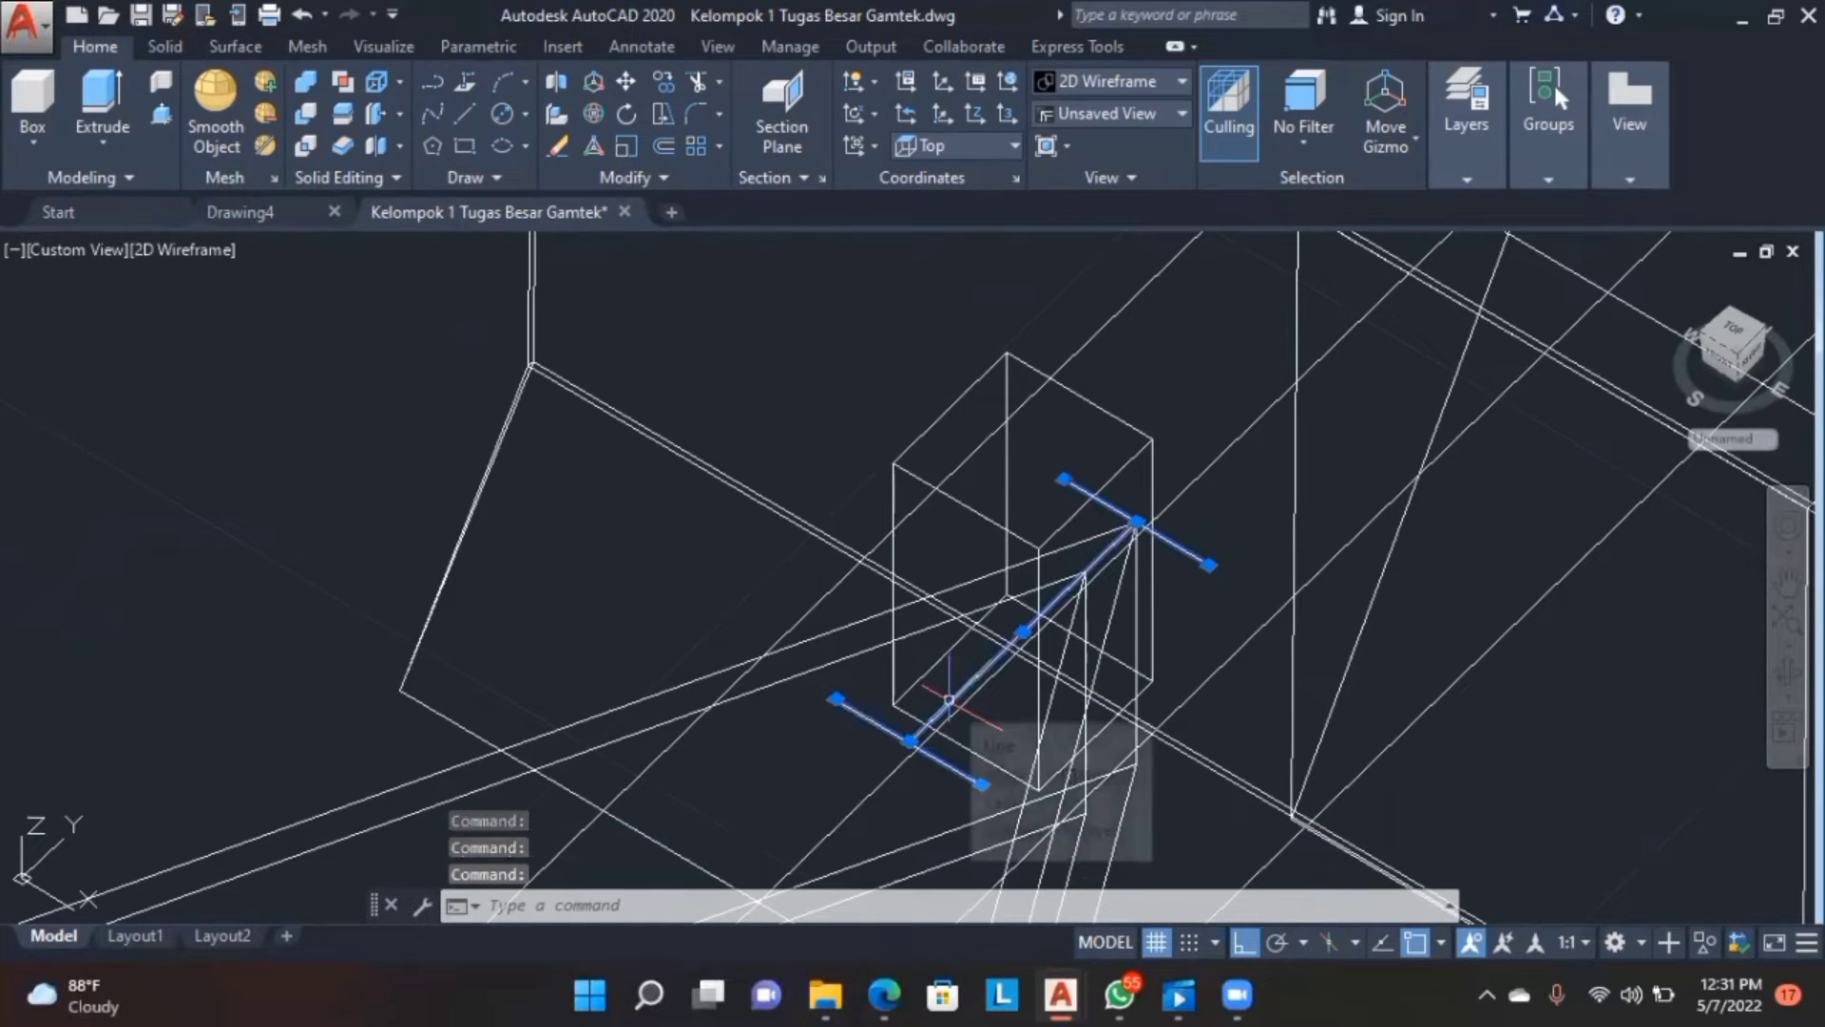
pyautogui.press('Delete')
# - Move the upright box vertically so its base sits level with the top of the triangular frame's tip
pyautogui.click(1072, 522)
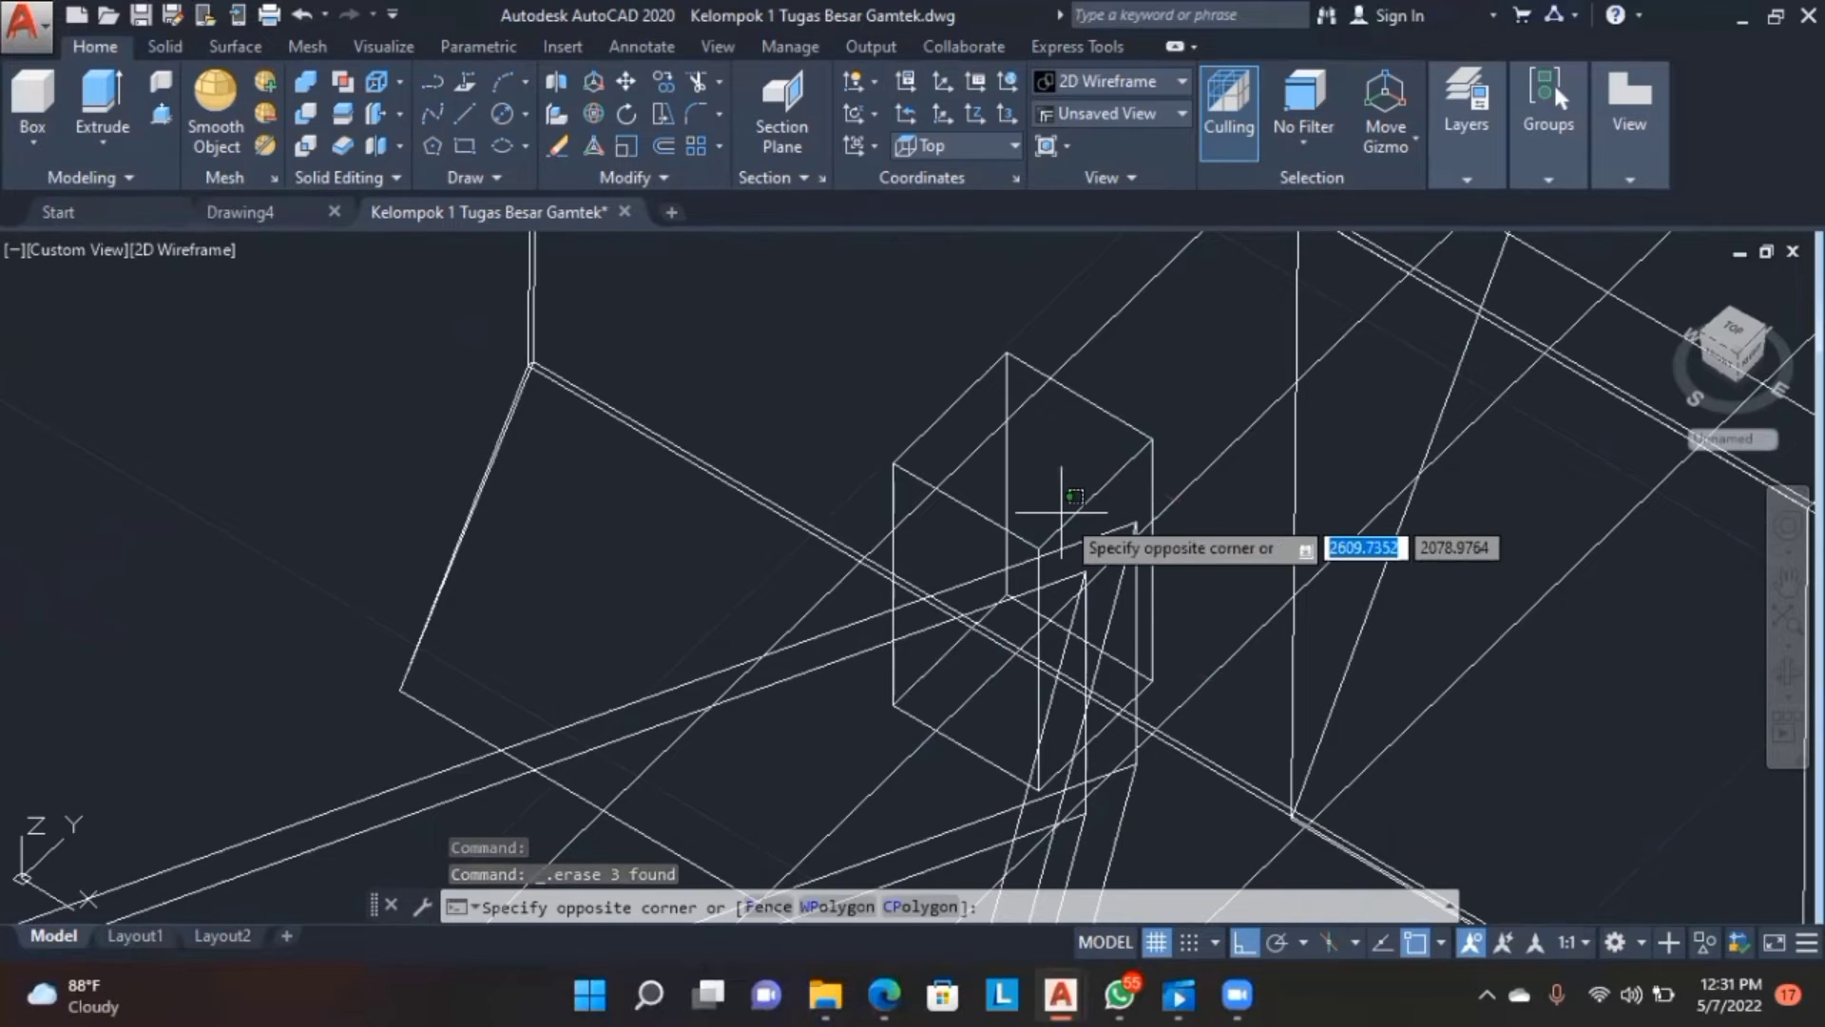
pyautogui.click(1067, 521)
pyautogui.press('Return')
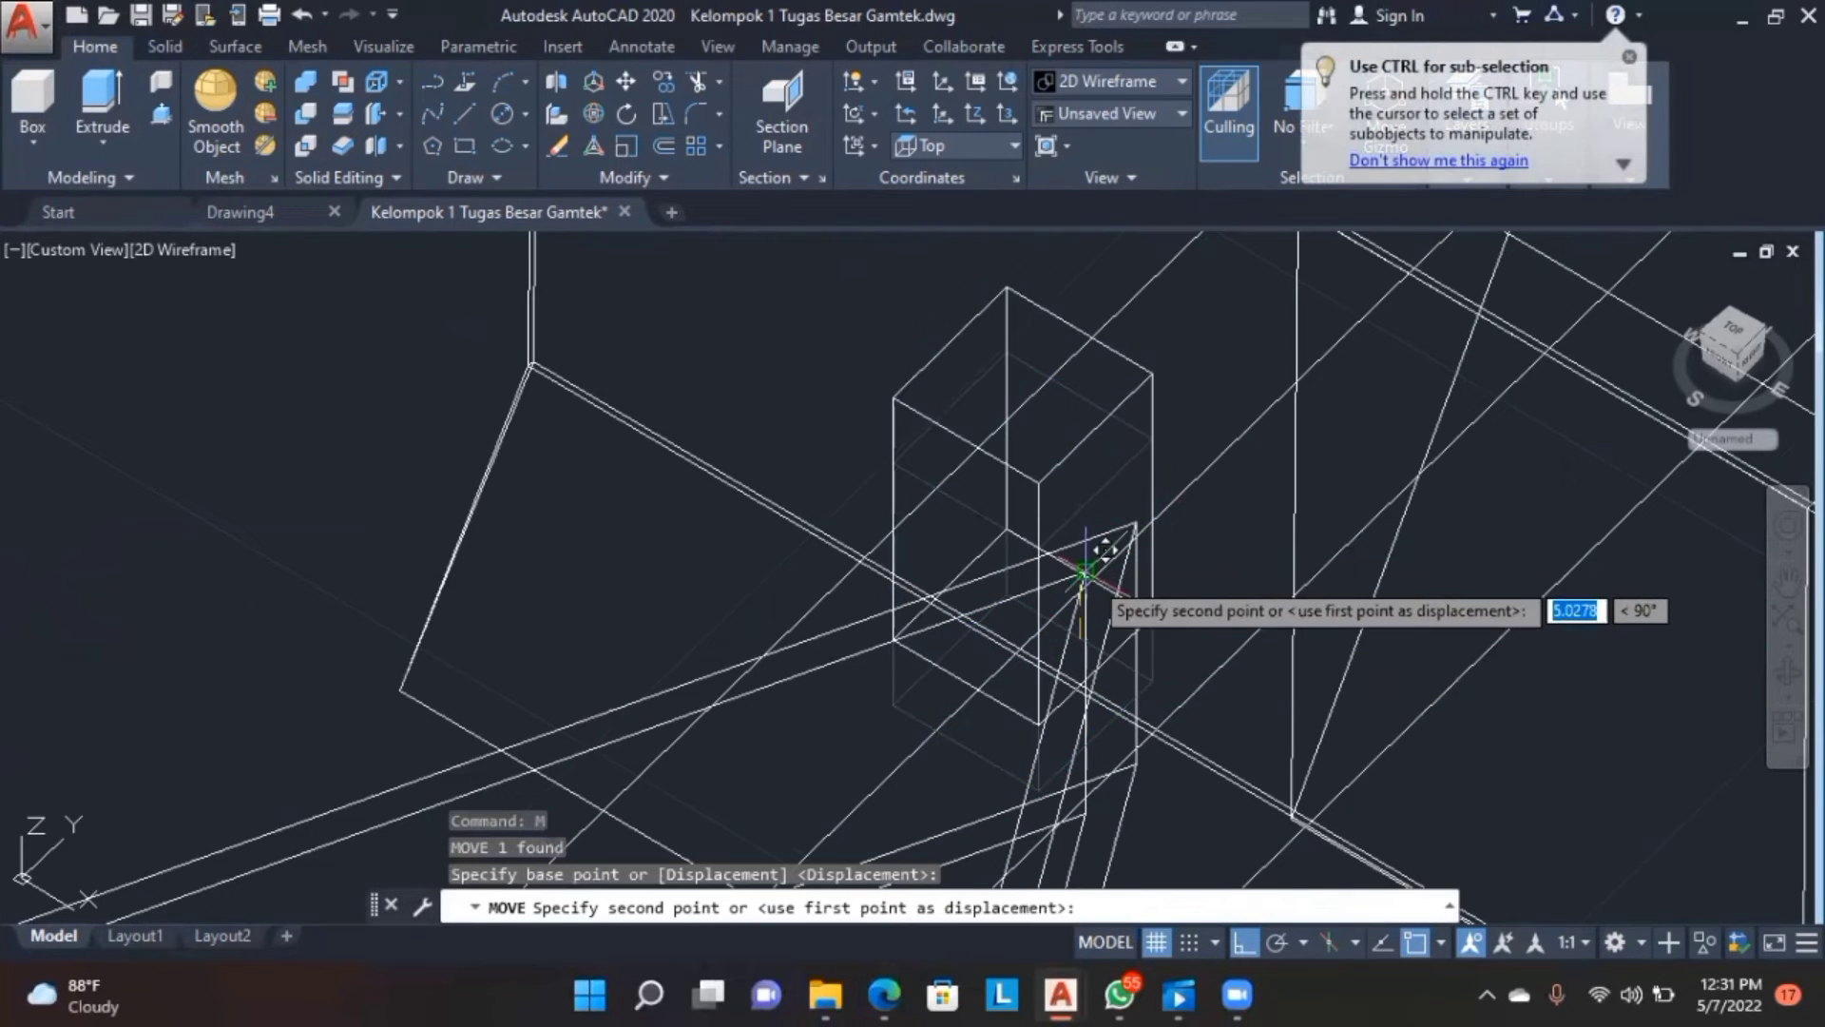
pyautogui.scroll(2, 1122, 599)
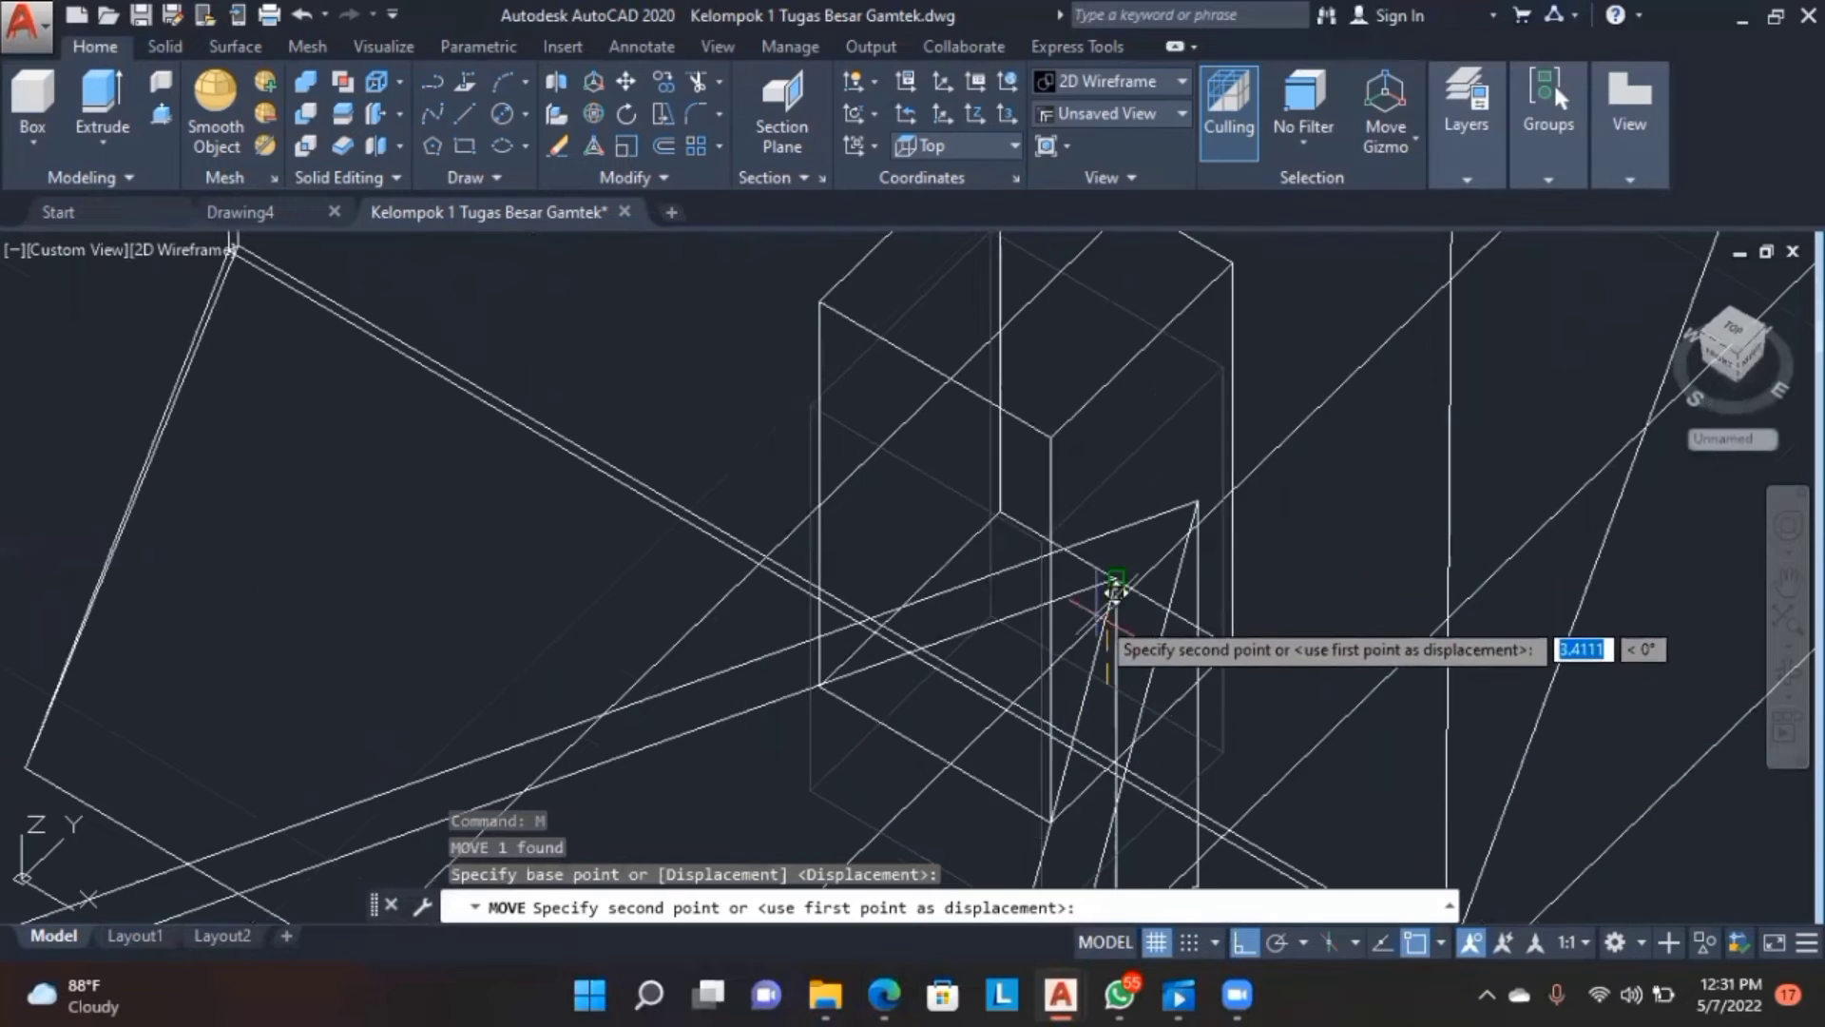
pyautogui.click(1133, 561)
# - Slice the upright box into two halves through the midpoints of its front and back top edges, keeping both sides
pyautogui.keyDown('shift'); pyautogui.moveTo(1038, 630); pyautogui.dragTo(1066, 744, button='middle'); pyautogui.keyUp('shift')
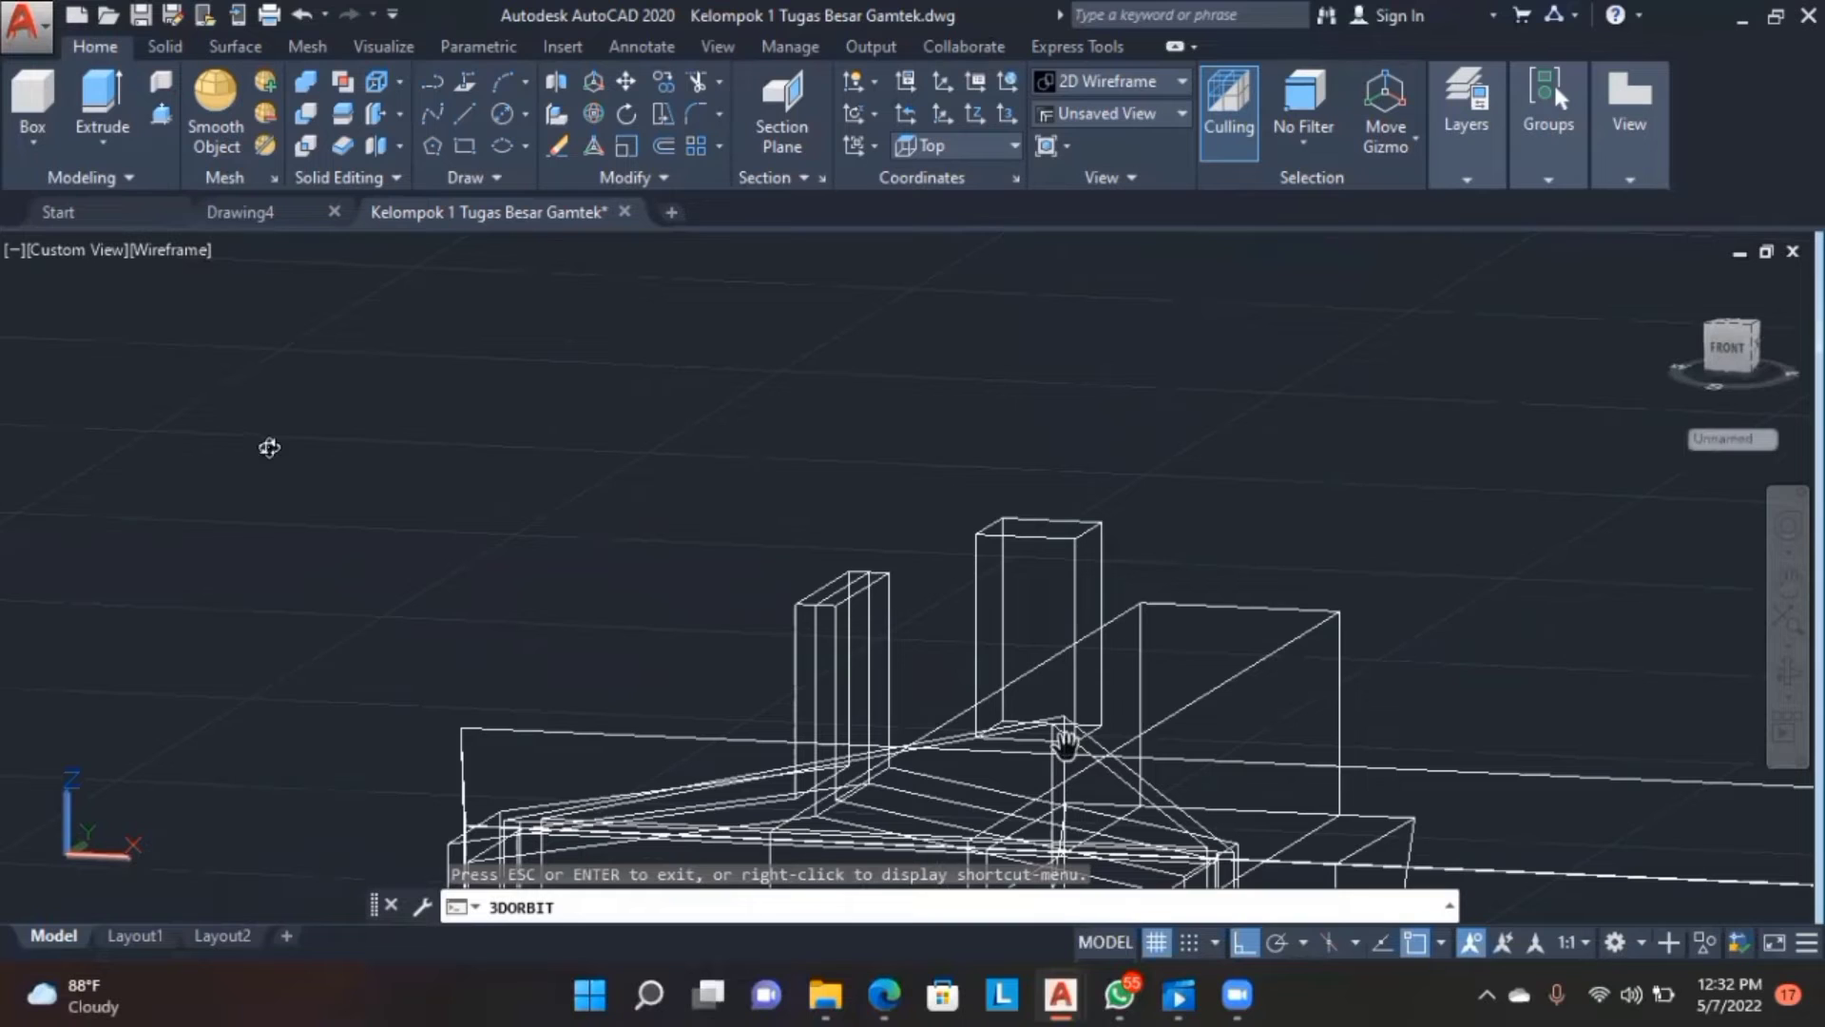
pyautogui.click(345, 110)
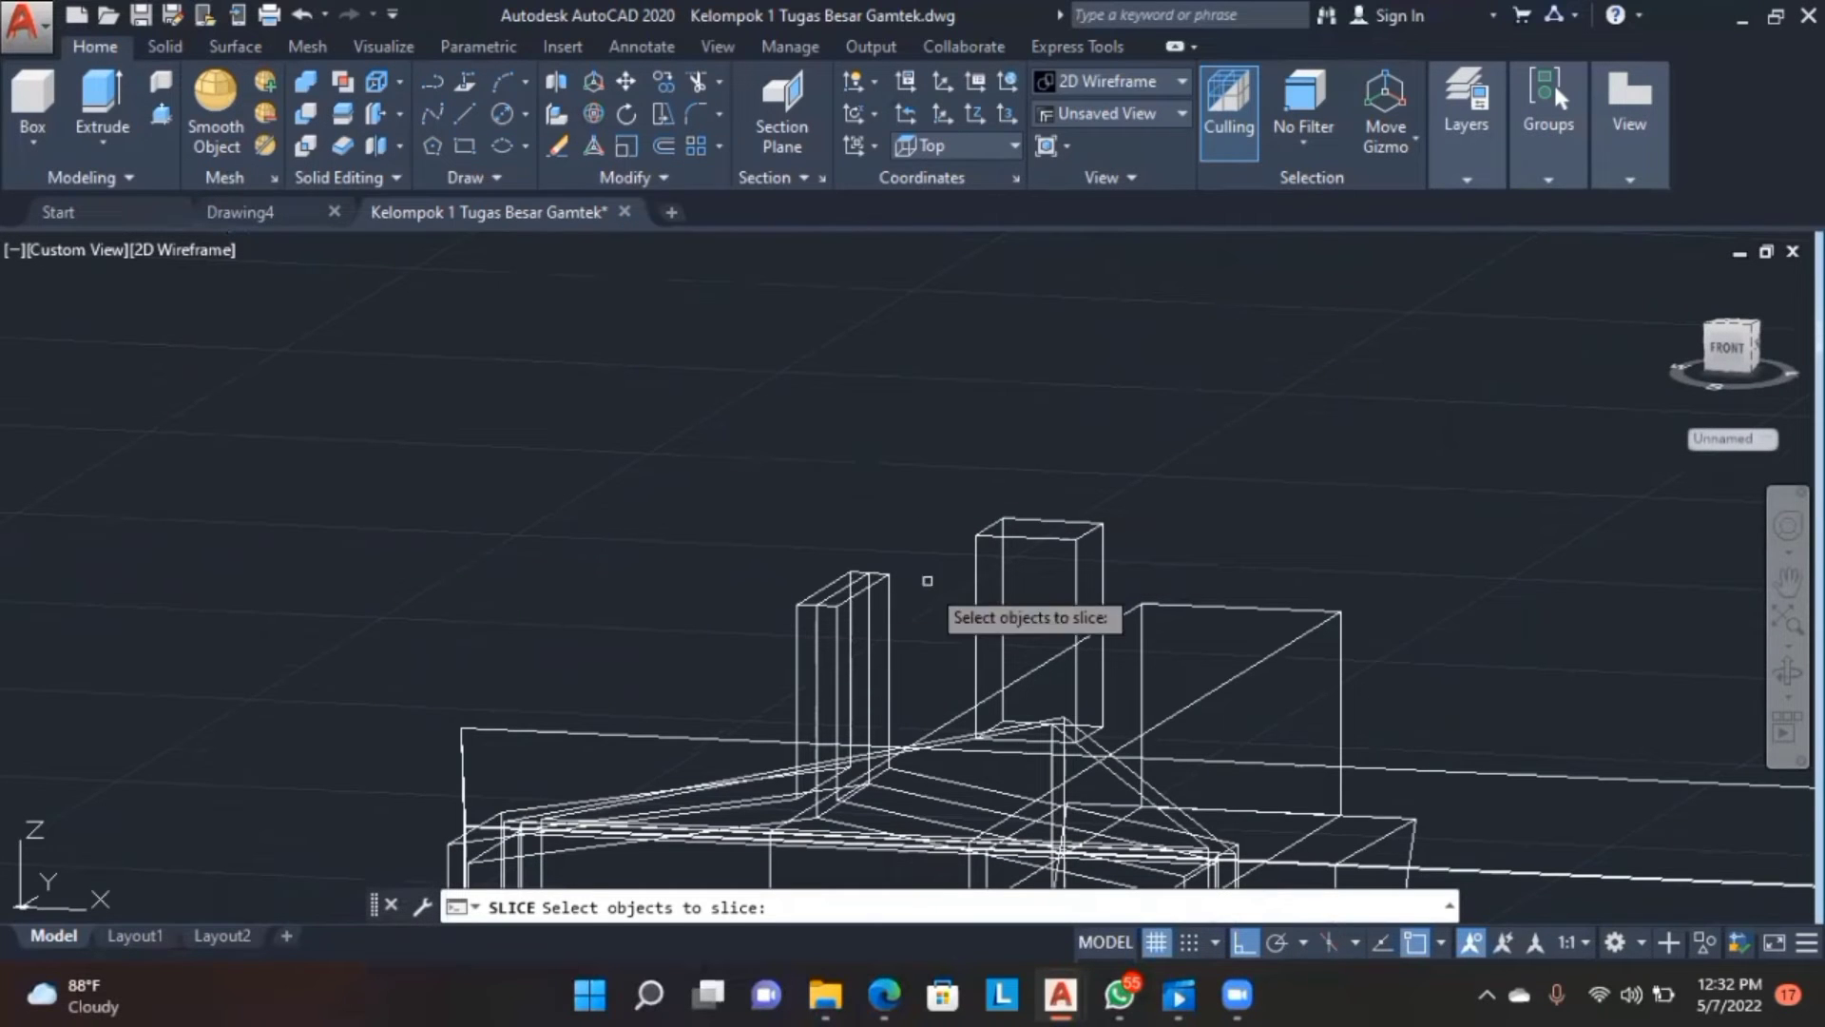
pyautogui.click(1018, 539)
pyautogui.press('Return')
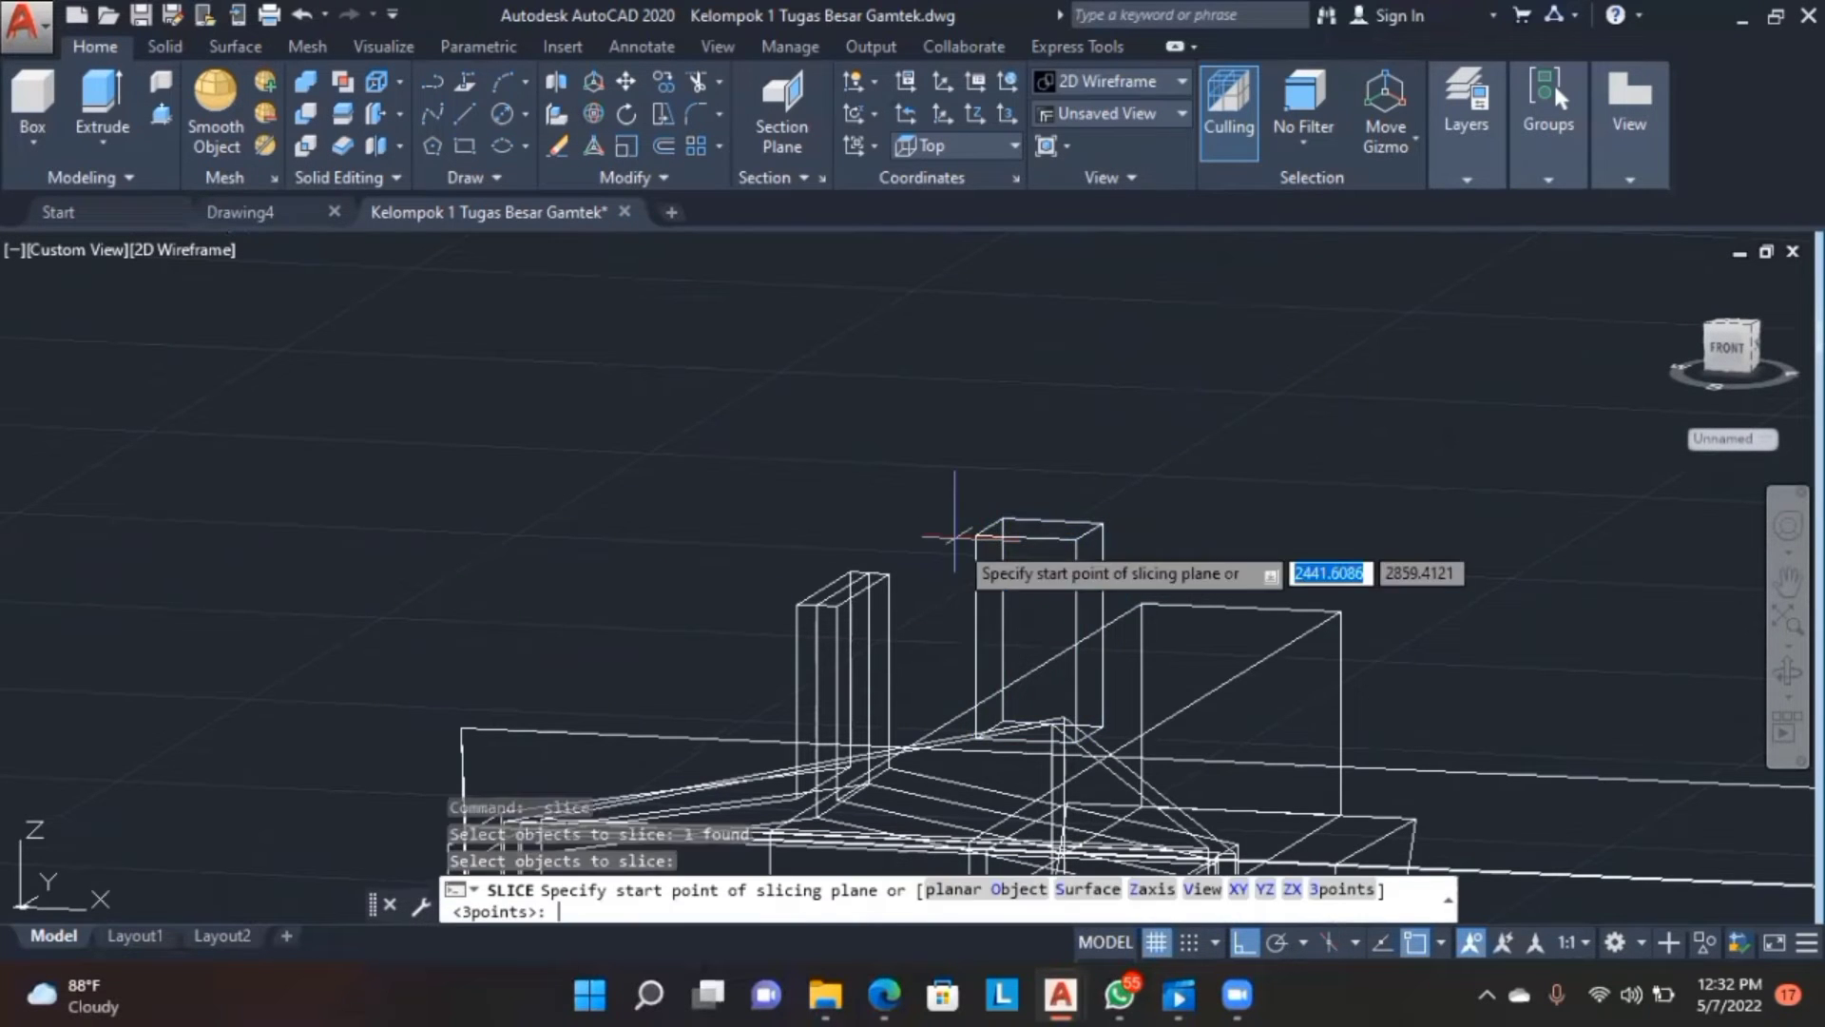
pyautogui.scroll(3, 1024, 537)
pyautogui.click(1025, 537)
pyautogui.click(1093, 495)
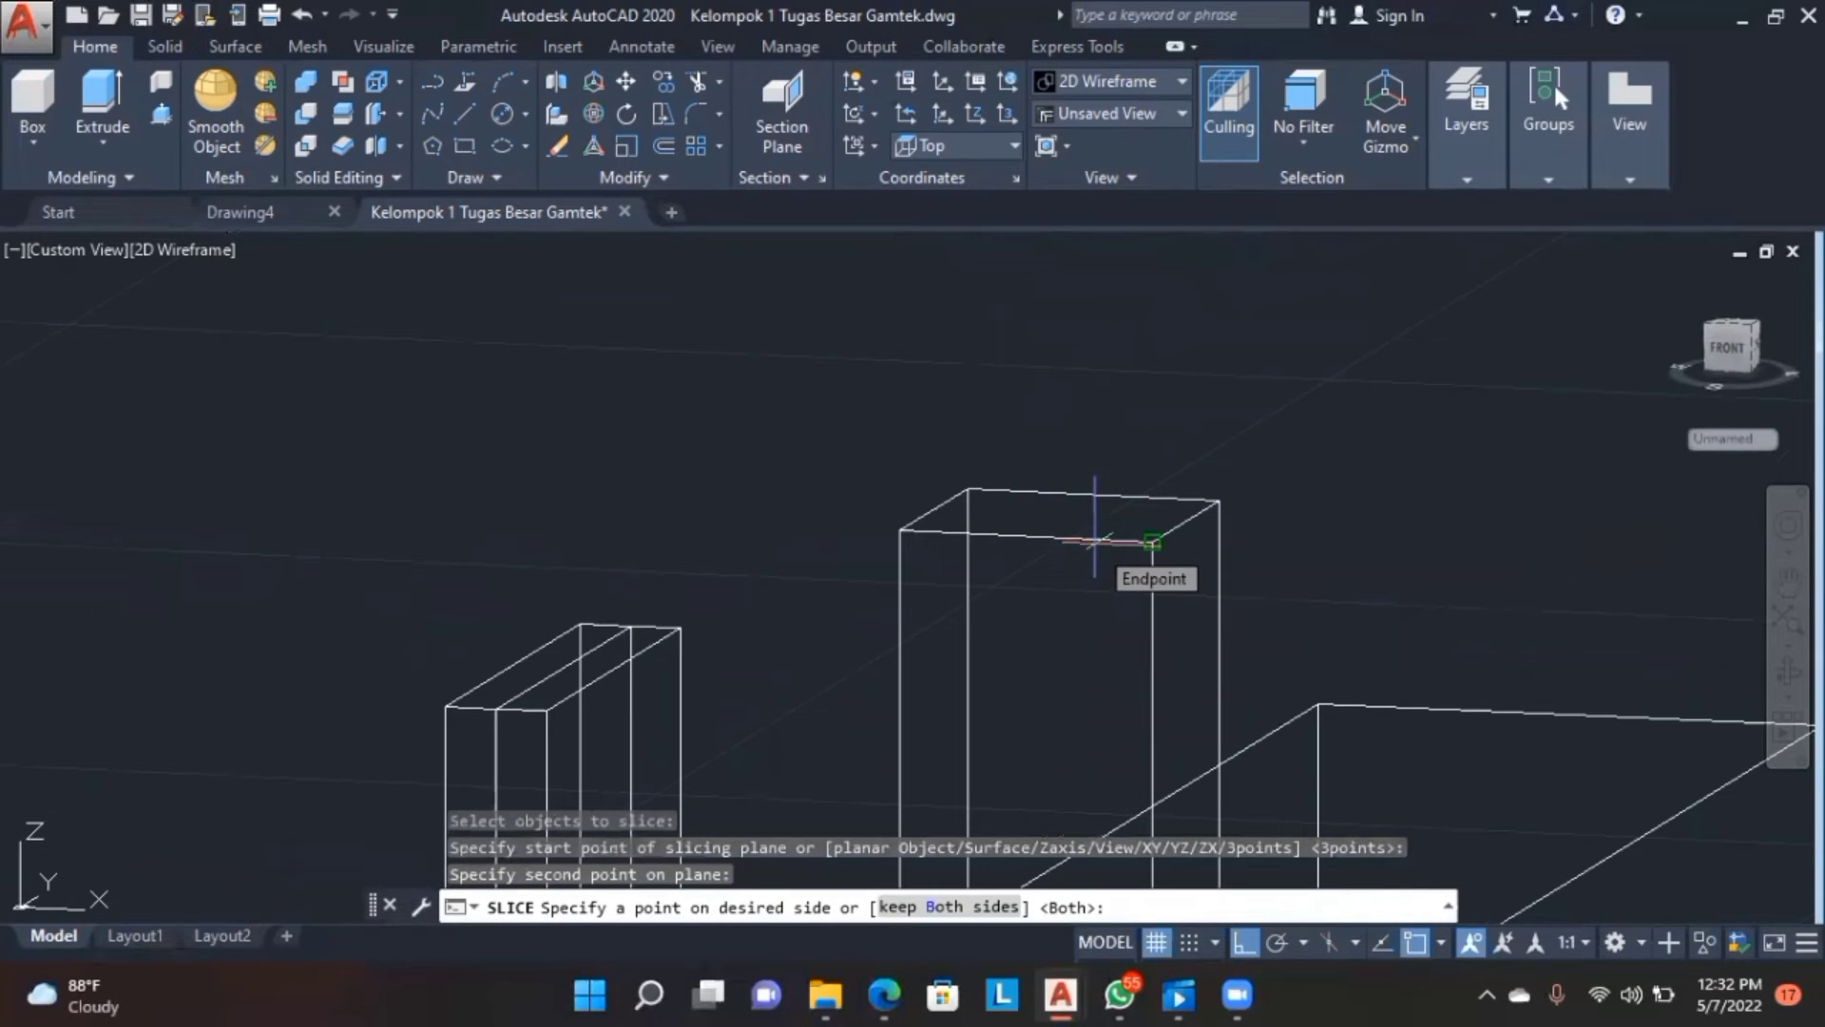
pyautogui.press('Return')
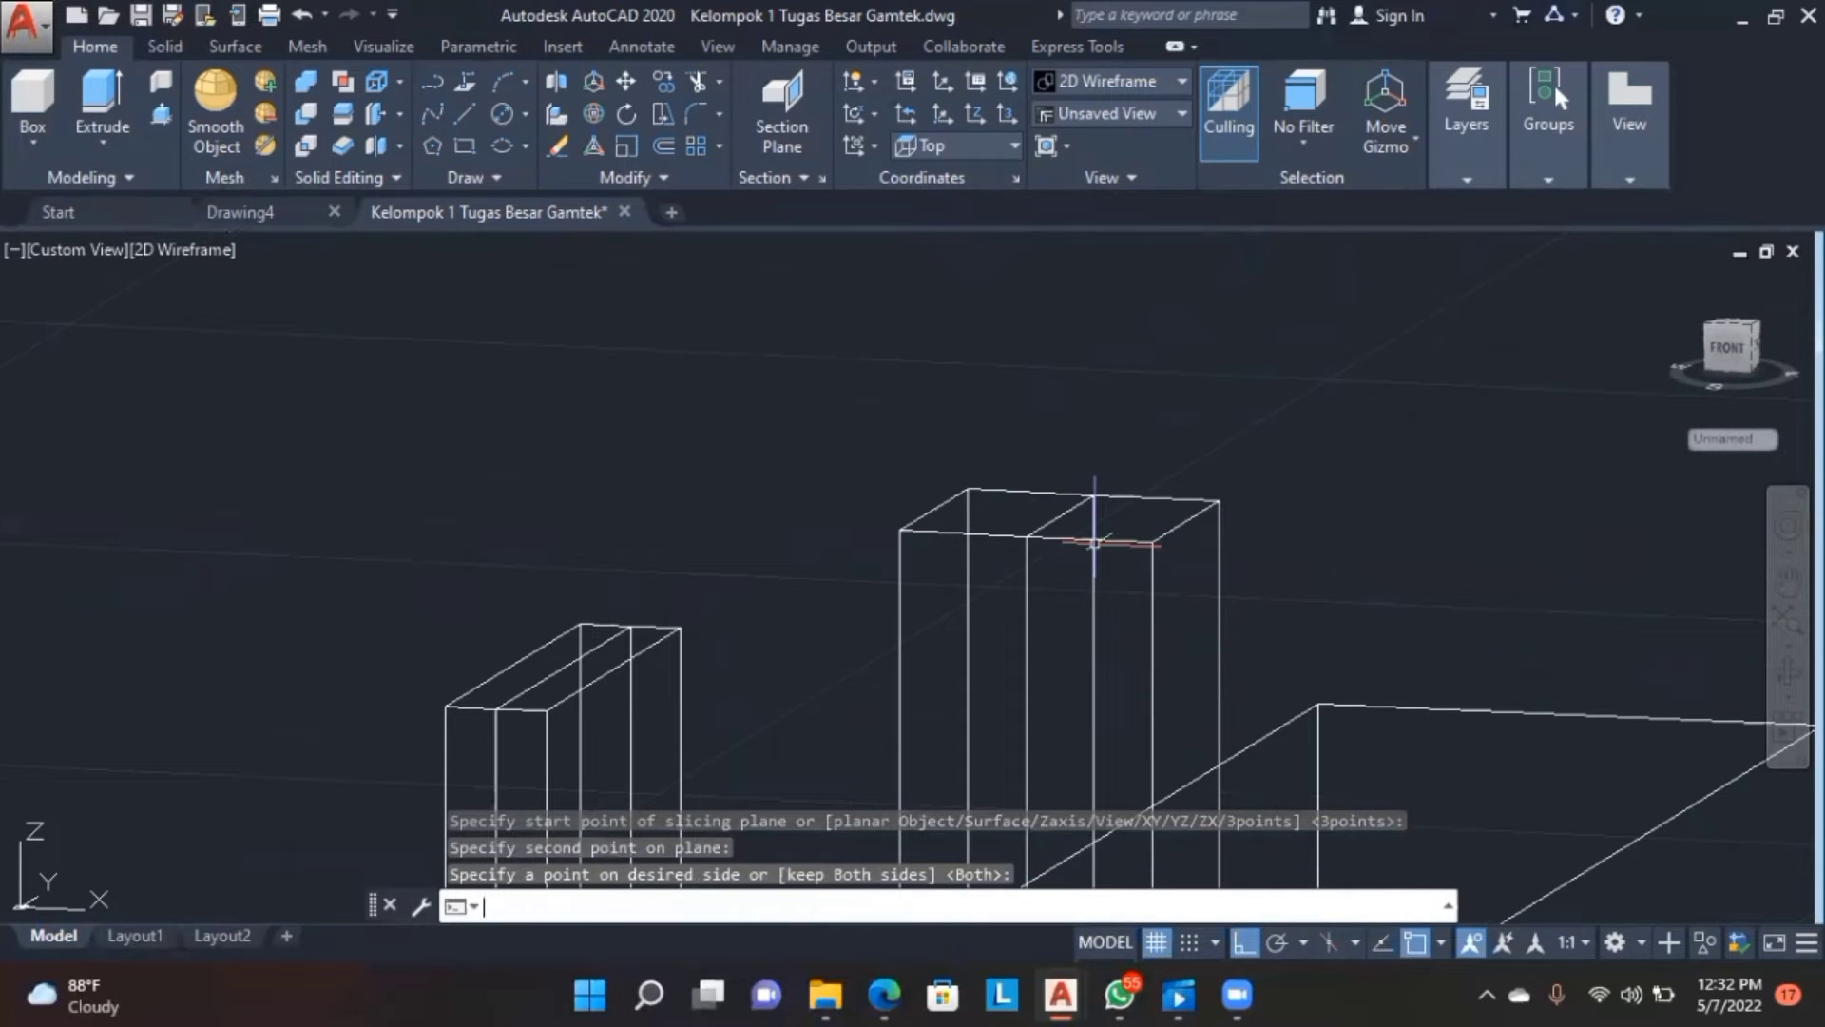
# - Slice a thin strip off the left half of the box, parallel to the centre cut, keeping both sides
pyautogui.scroll(2, 984, 453)
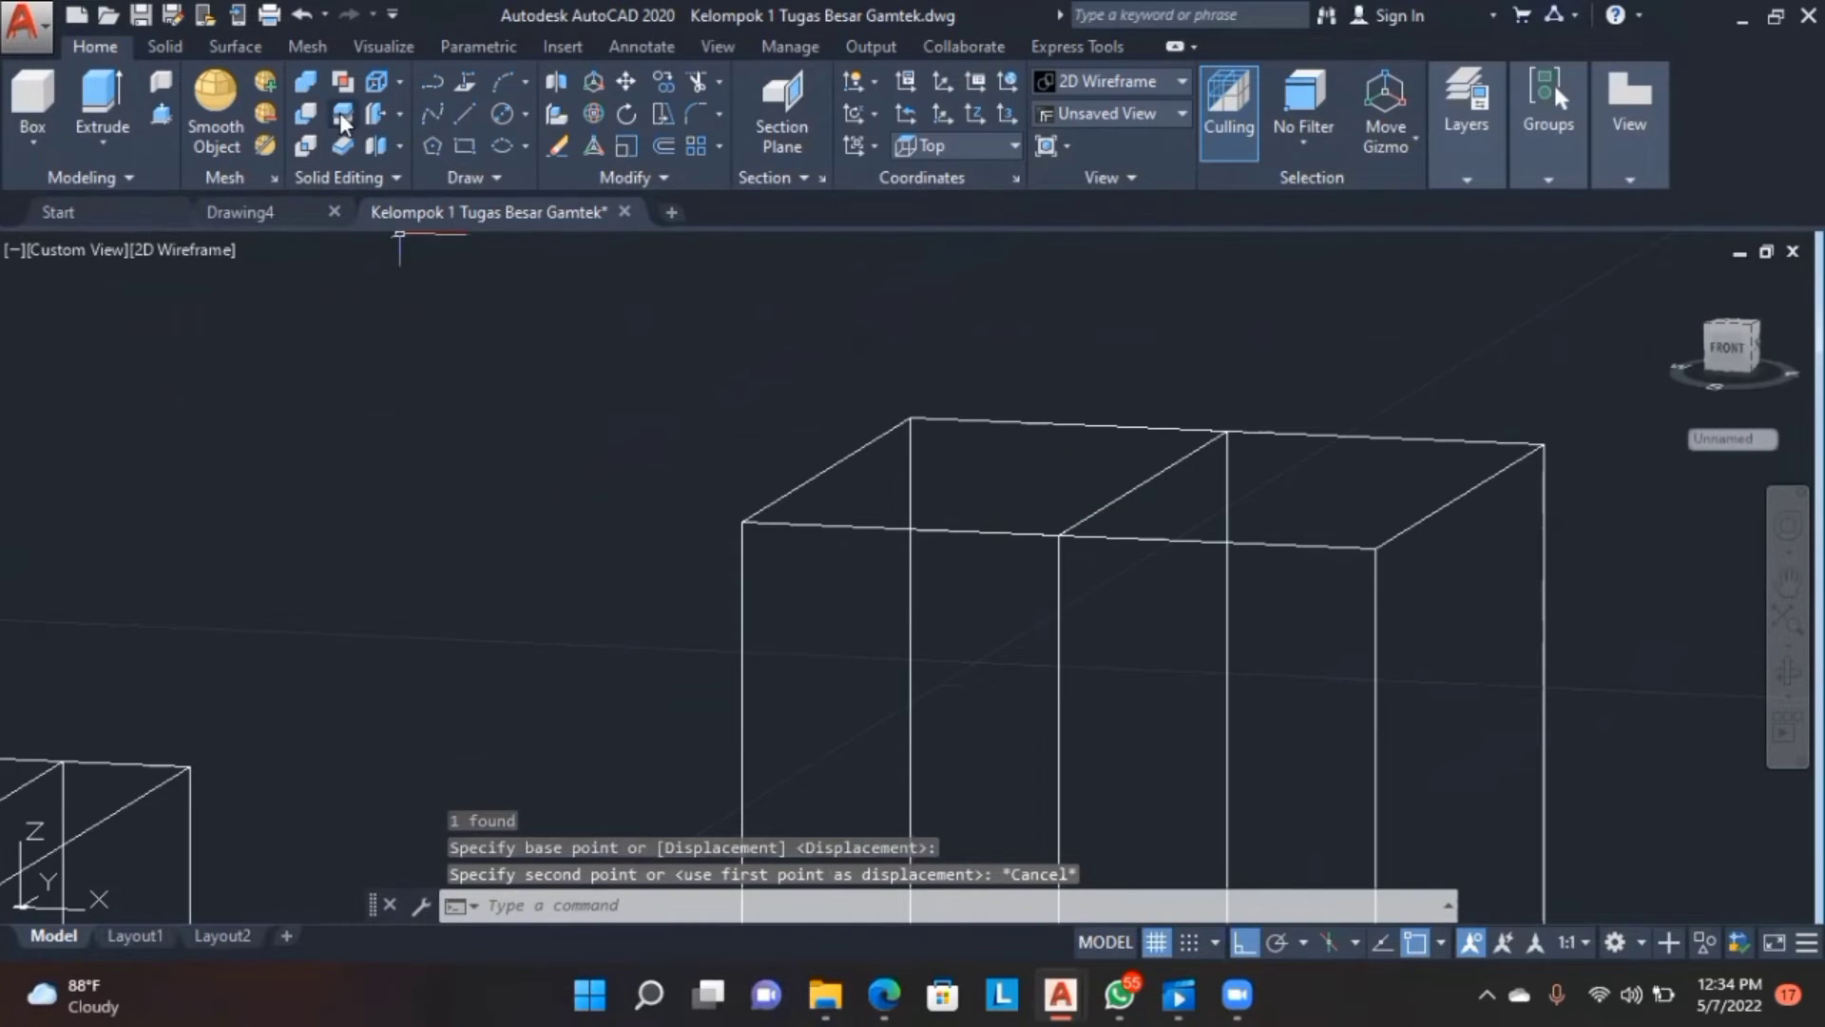
pyautogui.click(340, 113)
pyautogui.click(1012, 533)
pyautogui.press('Return')
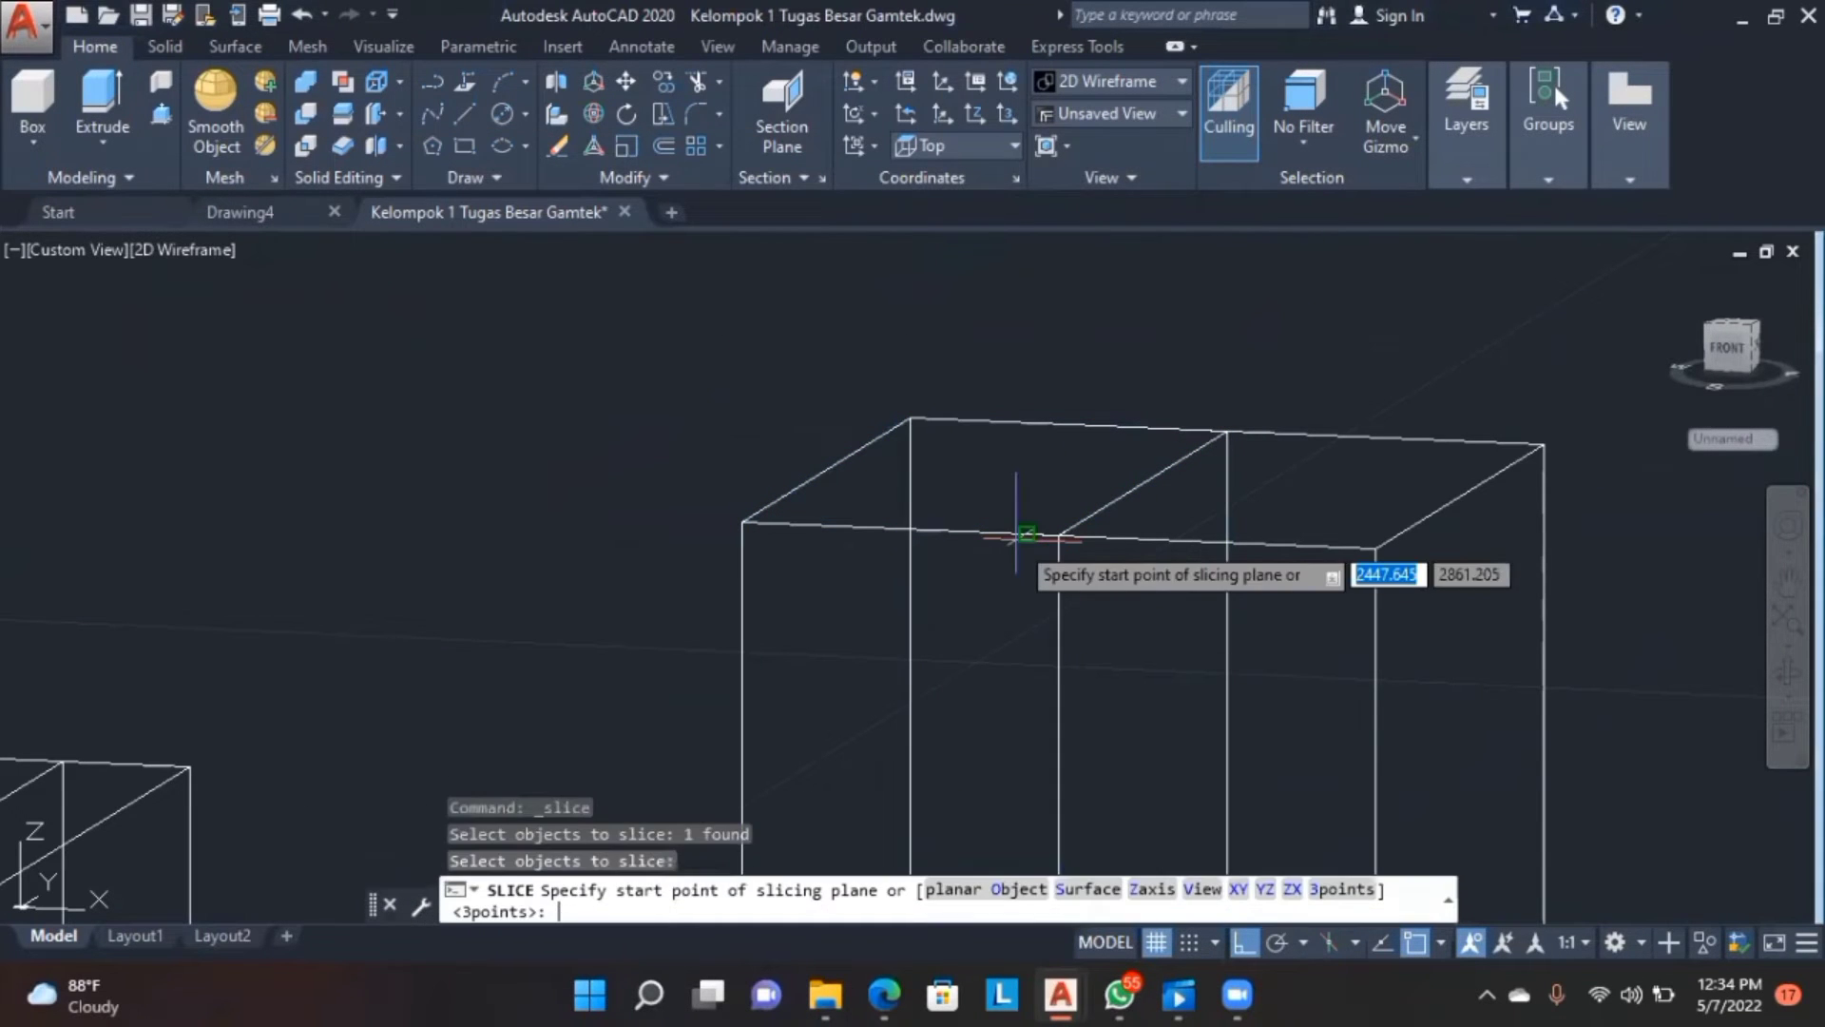
pyautogui.click(1027, 534)
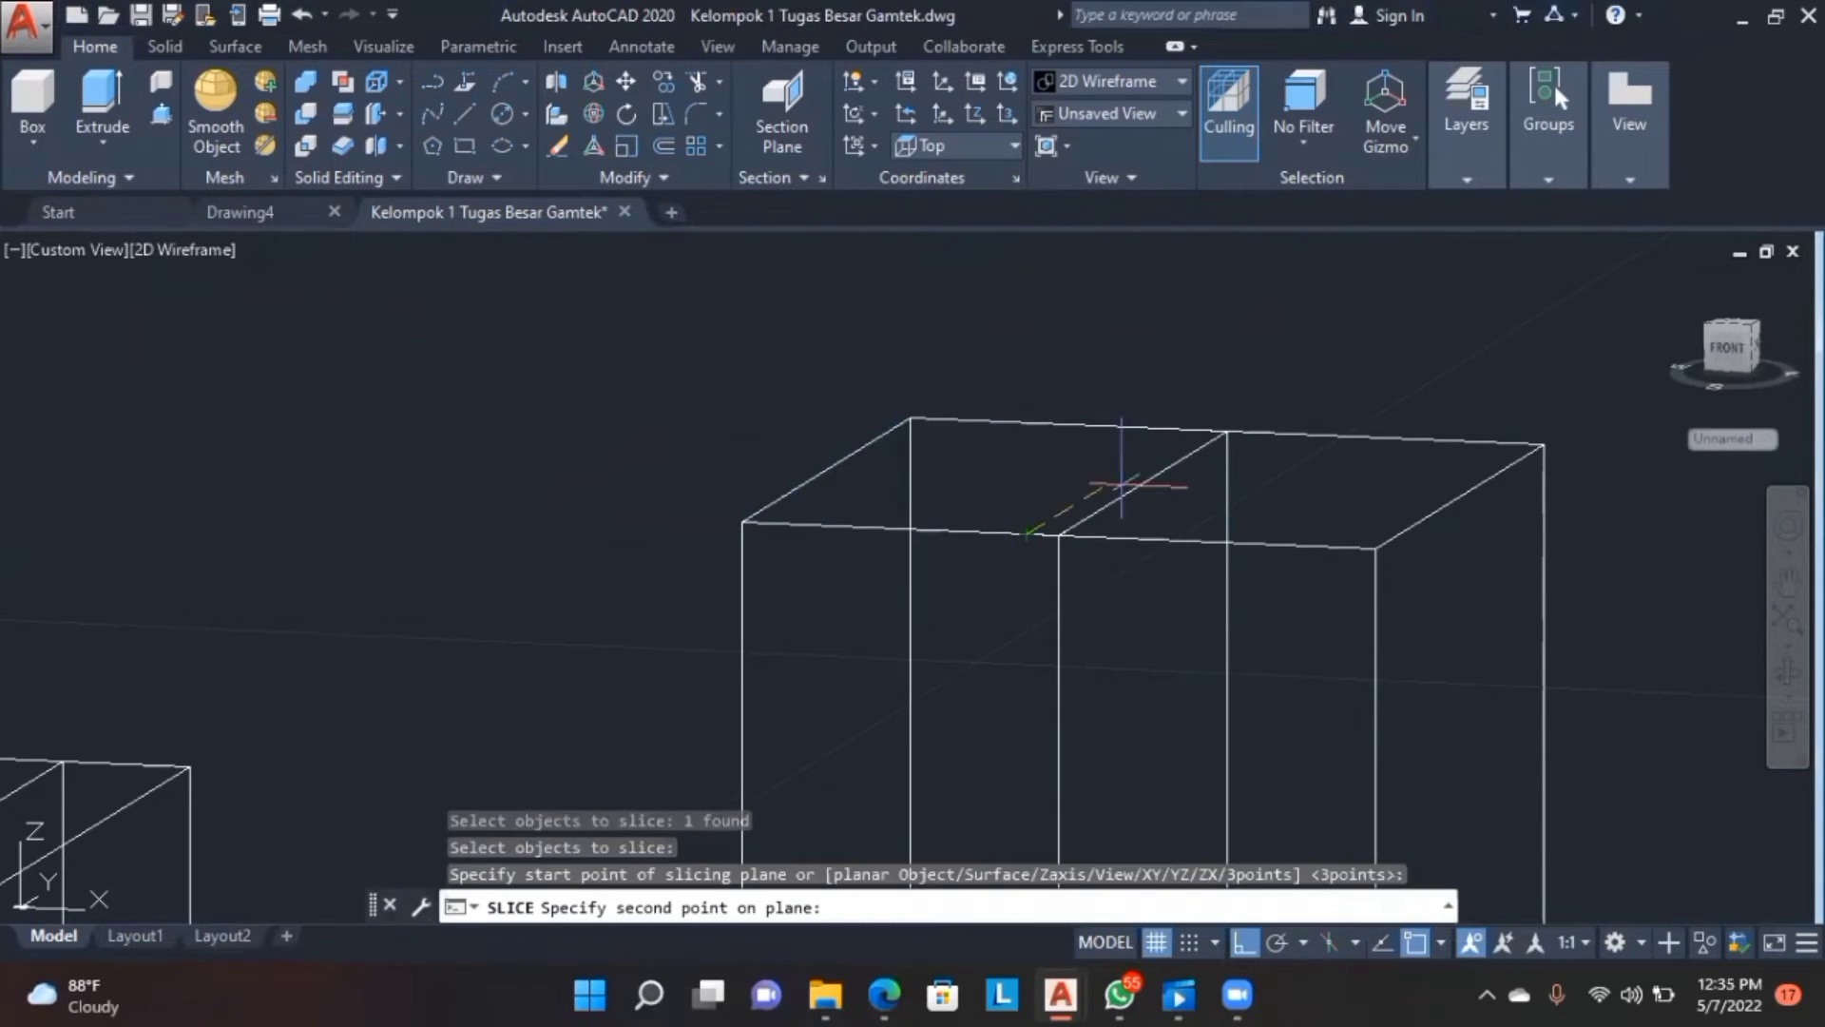
pyautogui.click(1196, 430)
pyautogui.press('Return')
# - Slice a matching thin strip off the right half of the box beside the centre cut, keeping both sides
pyautogui.click(341, 113)
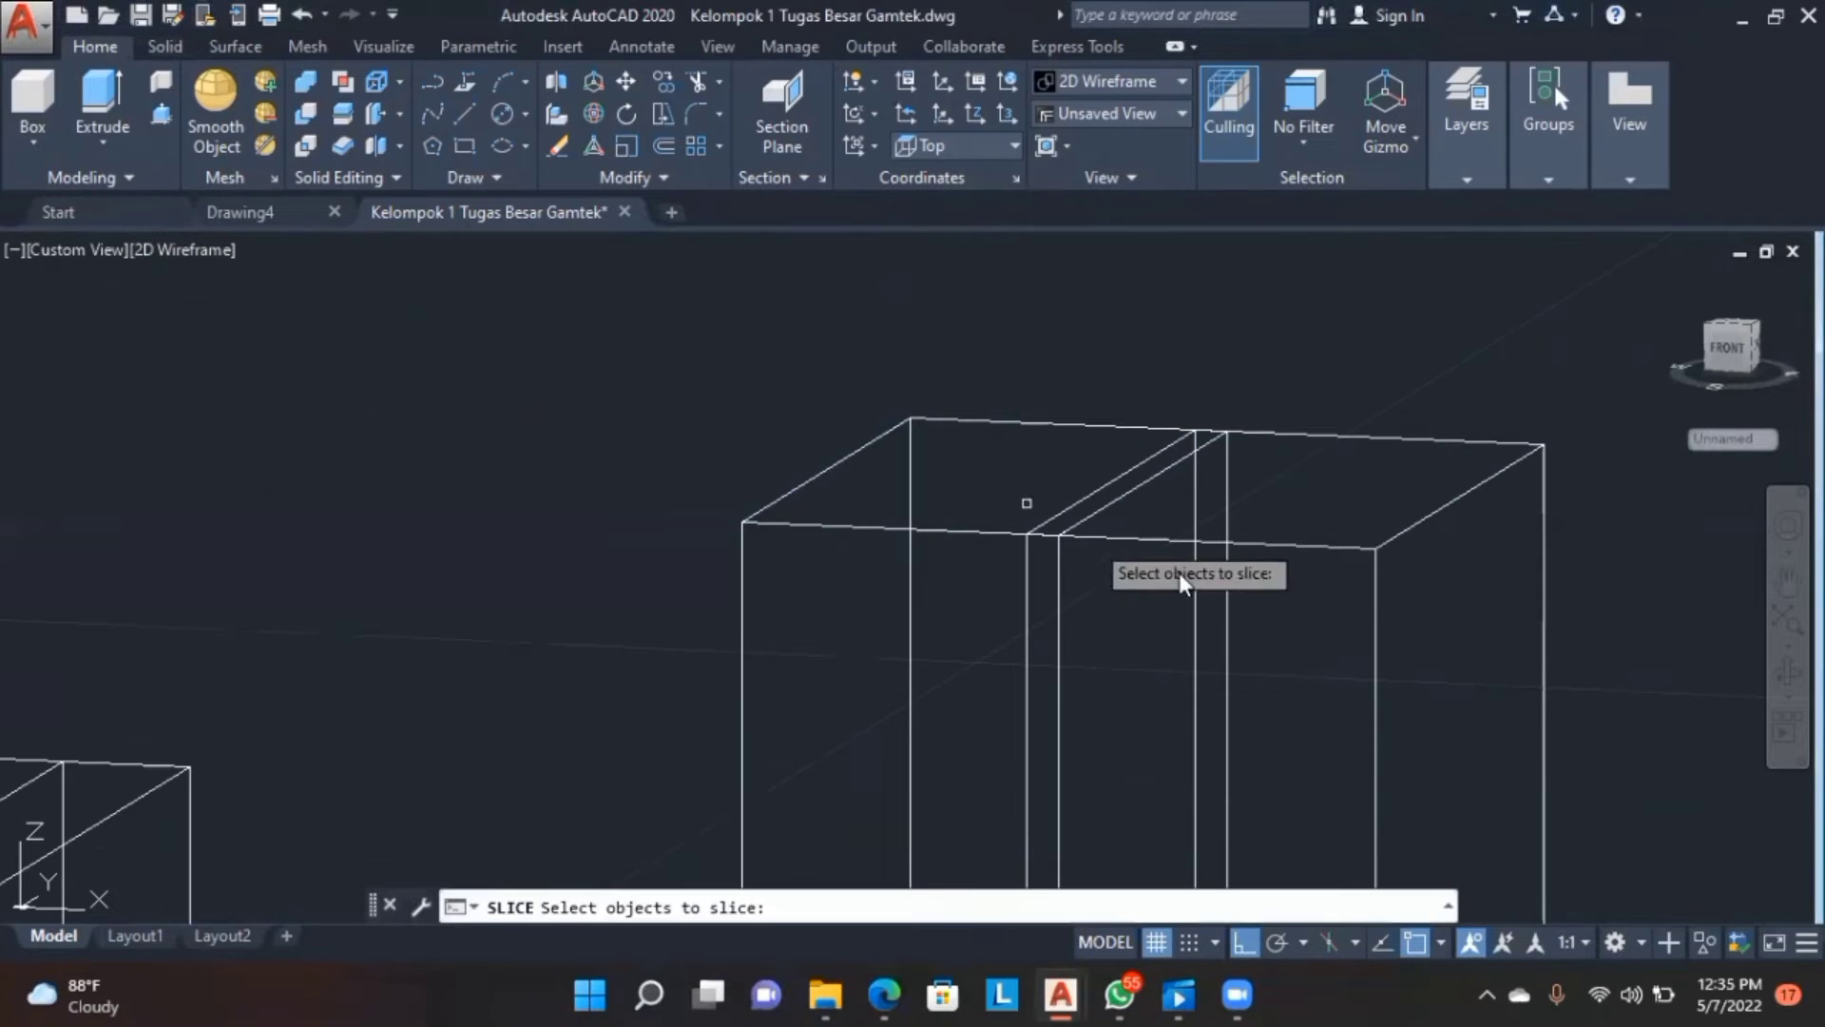
pyautogui.click(1135, 537)
pyautogui.press('Return')
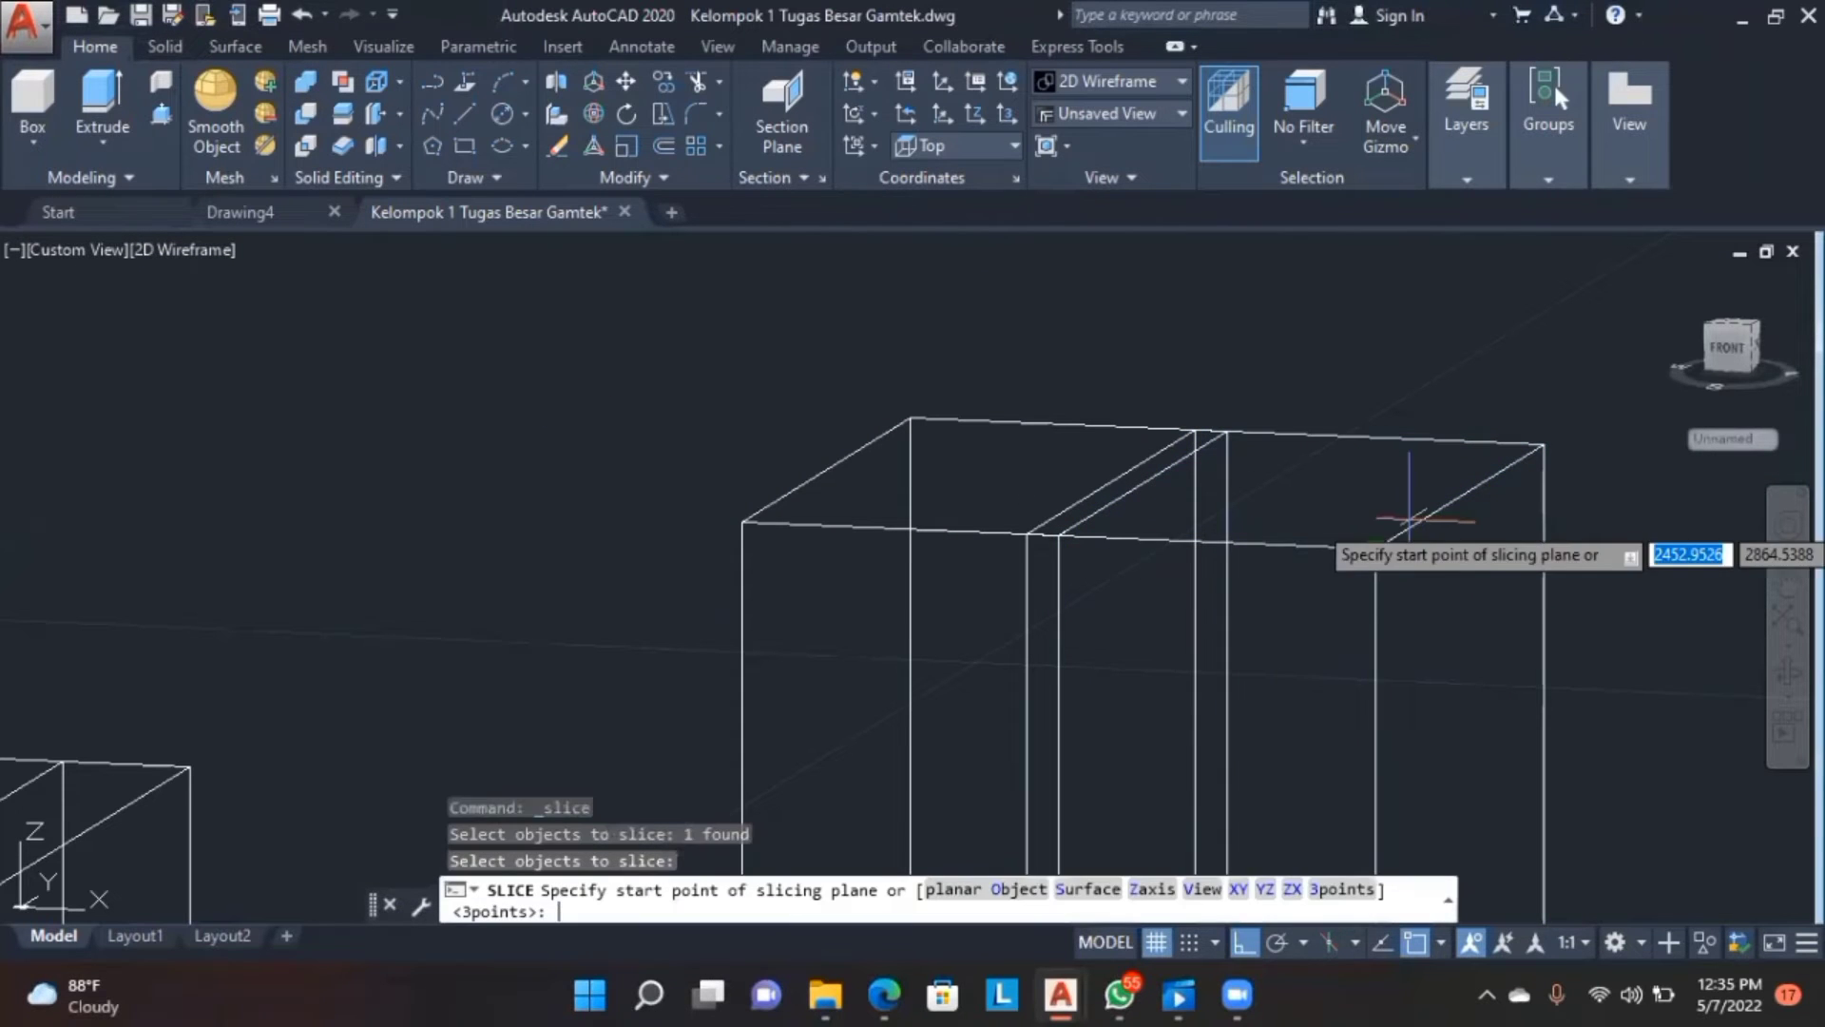
pyautogui.click(1094, 535)
pyautogui.click(1258, 432)
pyautogui.press('Return')
# - Erase the thin middle strips between the two halves to leave an open gap in the box
pyautogui.click(1103, 522)
pyautogui.click(1059, 535)
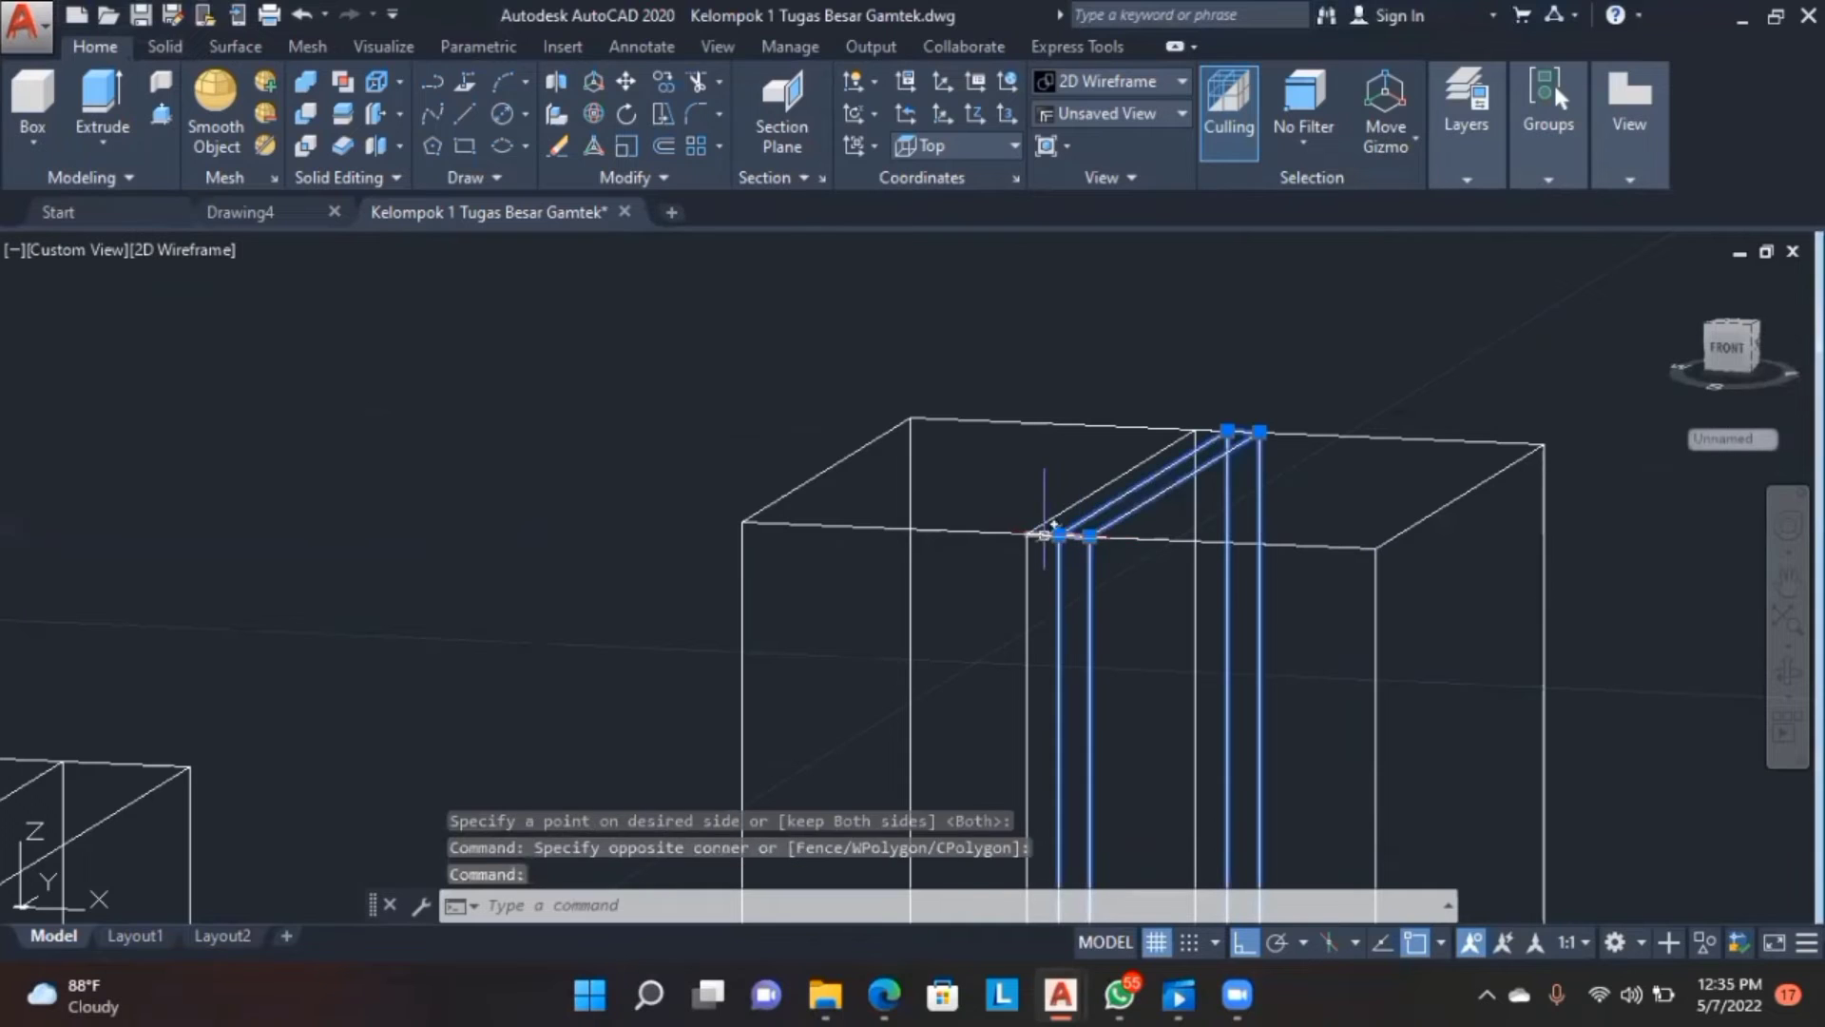
pyautogui.click(1044, 534)
pyautogui.click(1086, 511)
pyautogui.click(1087, 511)
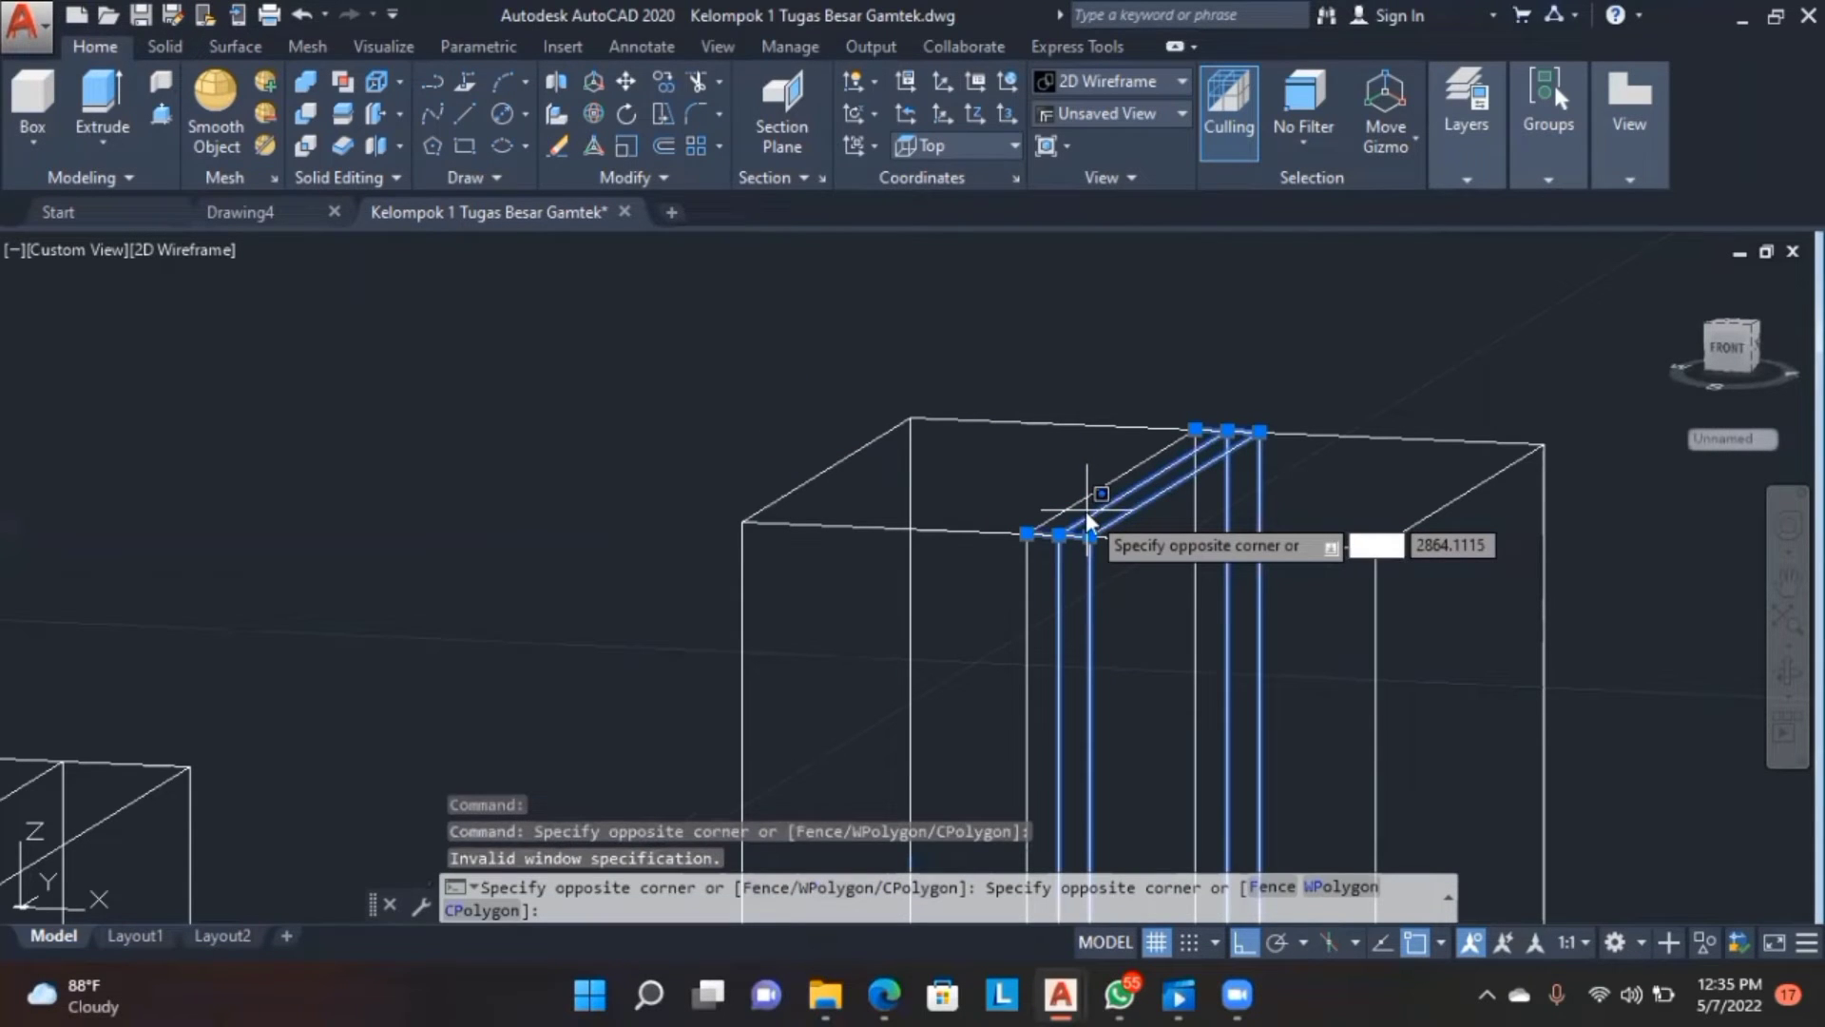
pyautogui.press('Escape')
pyautogui.press('Delete')
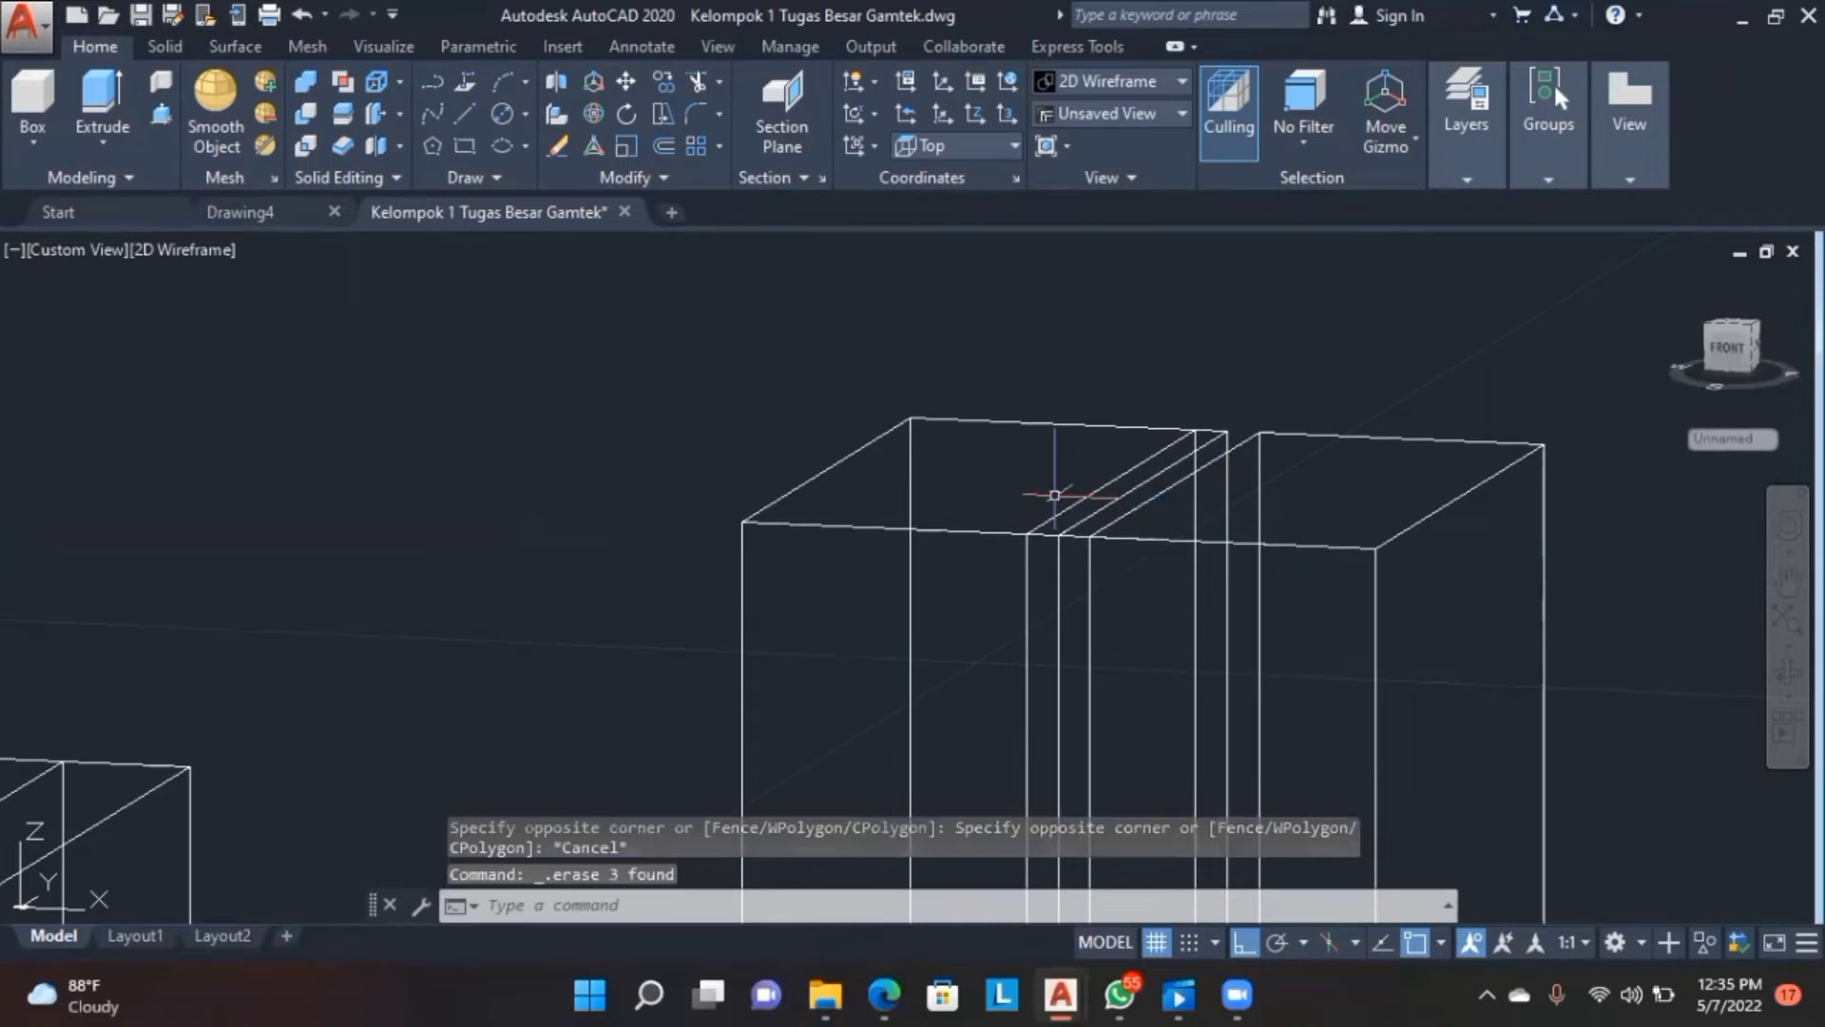
pyautogui.click(1084, 517)
pyautogui.press('Delete')
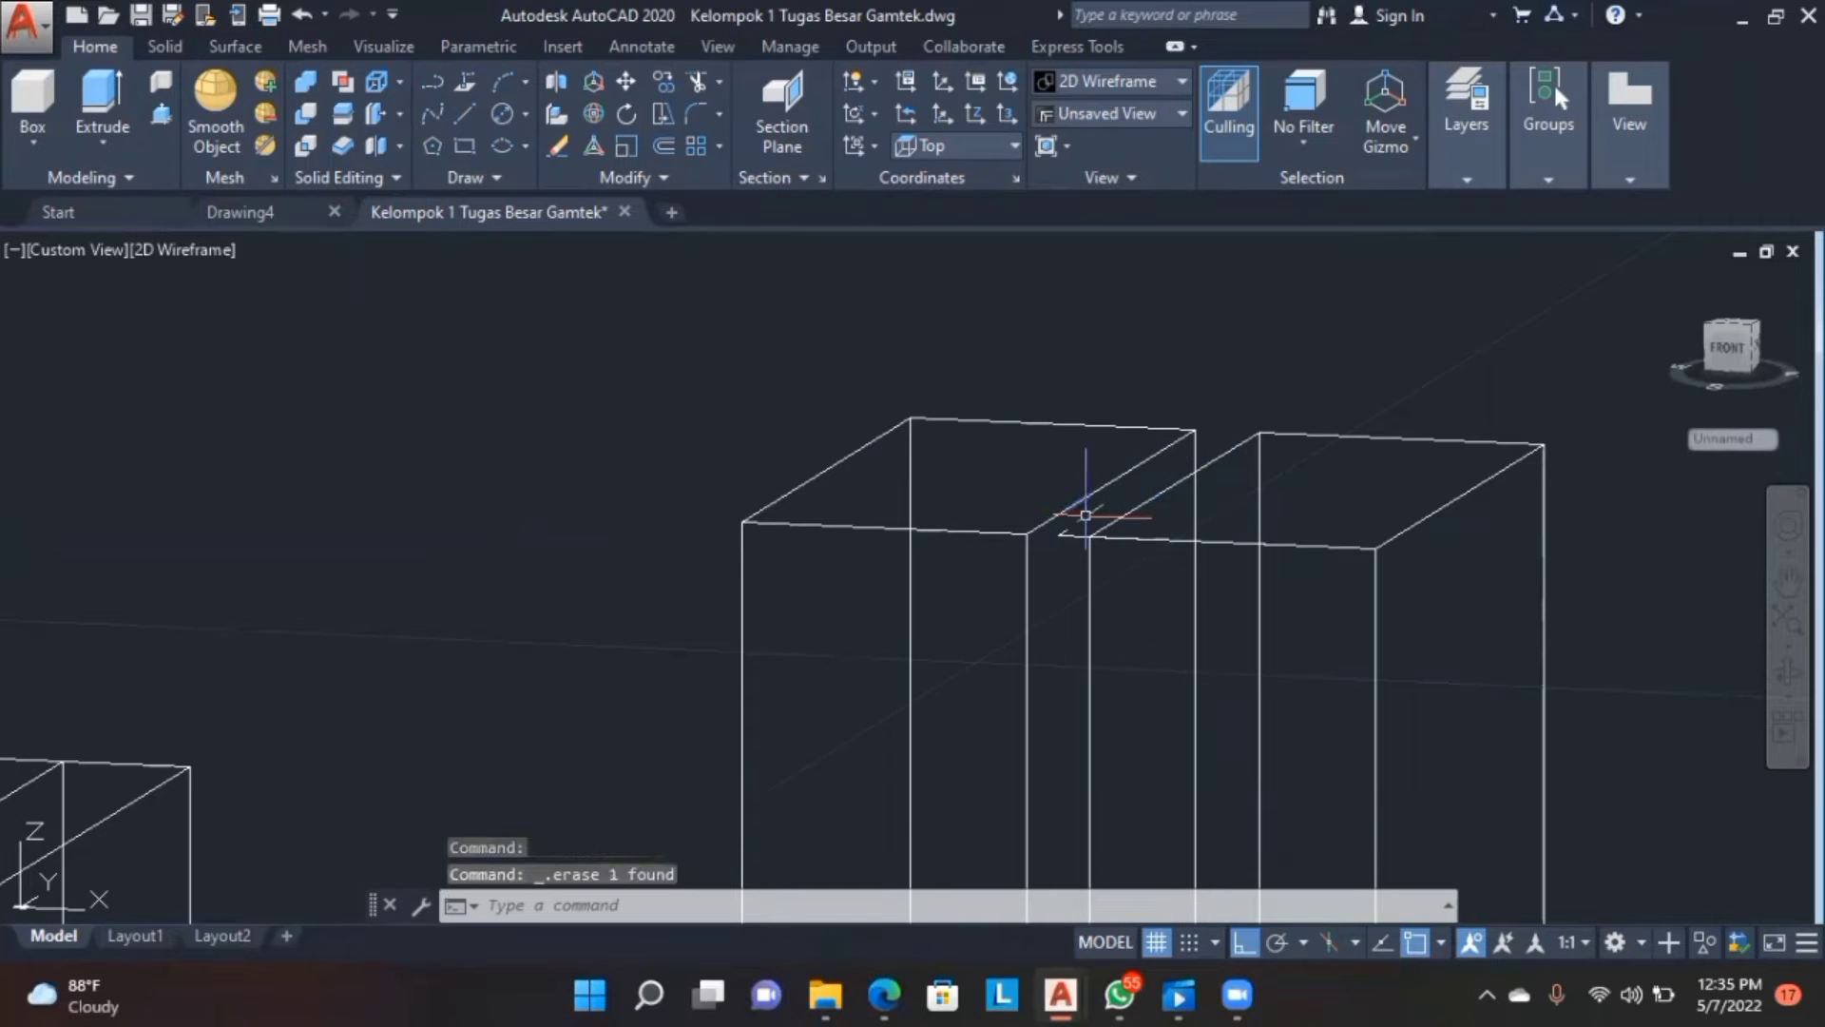
# - Stretch the end of the leftover line protruding into the gap back to the right block's upper front corner
pyautogui.click(1054, 554)
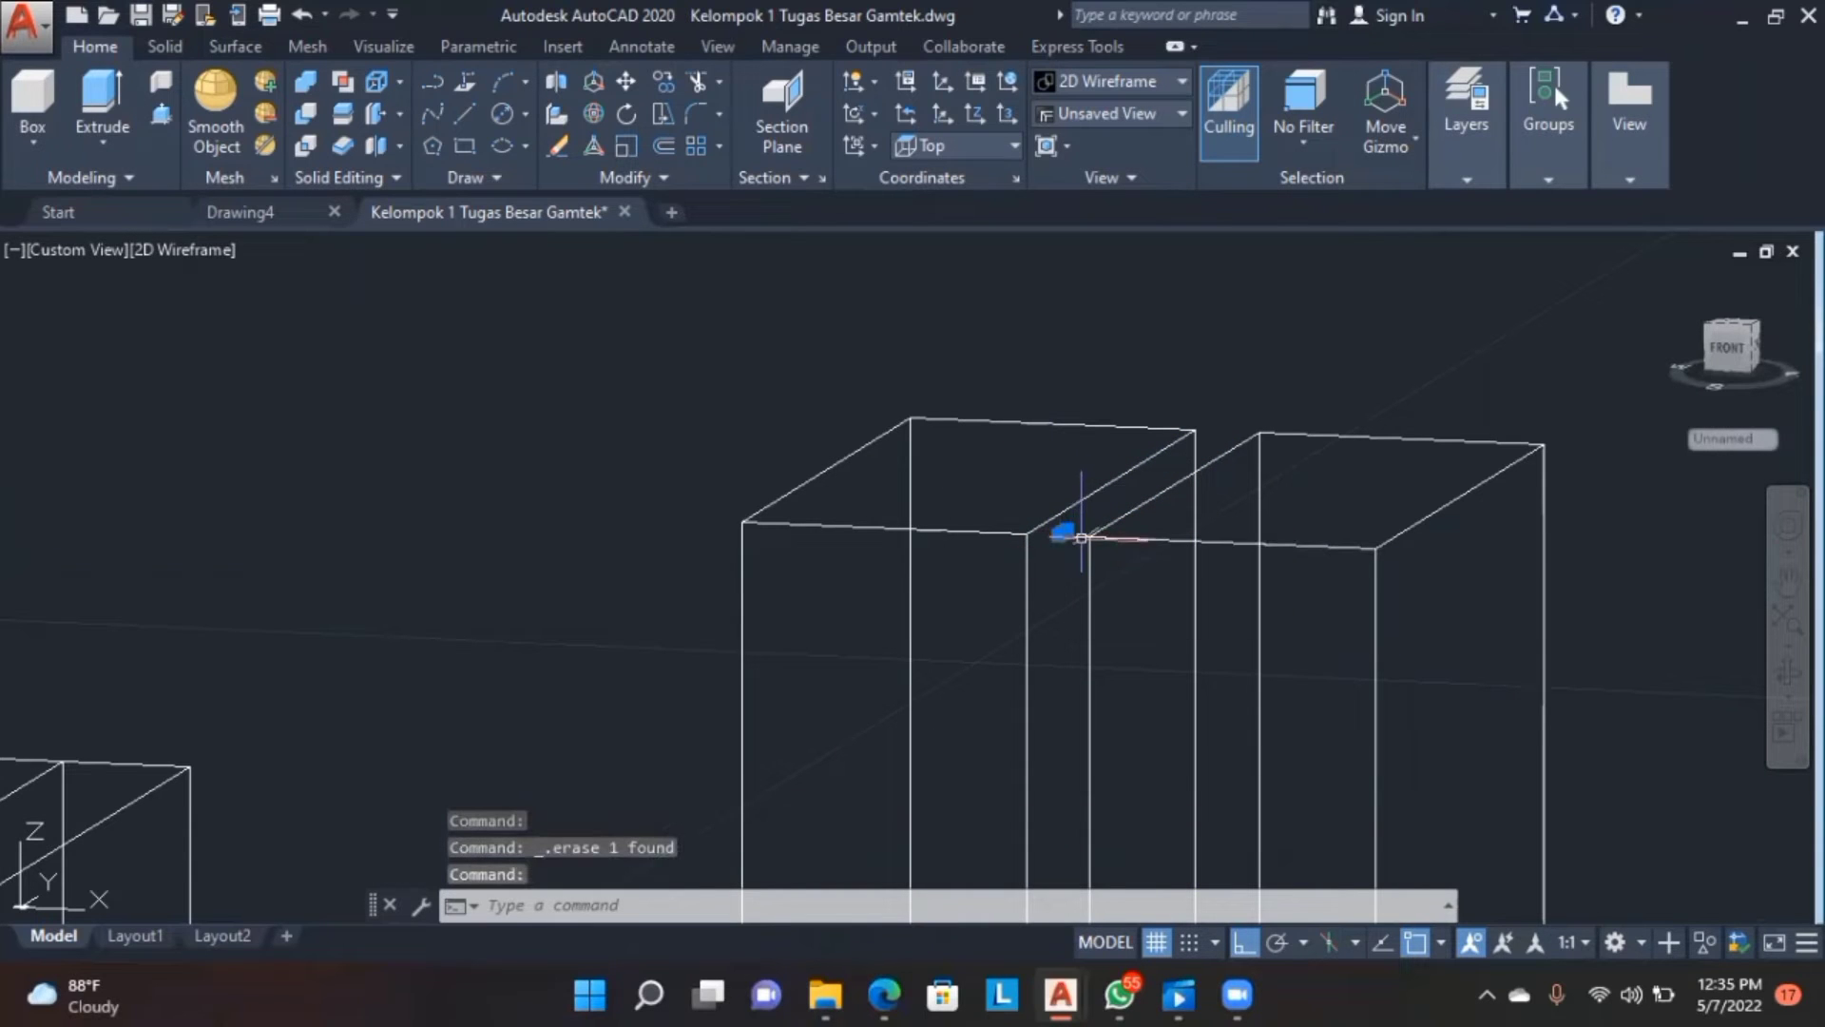
pyautogui.scroll(4, 1073, 572)
pyautogui.click(1068, 523)
pyautogui.click(1070, 473)
pyautogui.click(1067, 485)
pyautogui.press('Escape')
pyautogui.click(1046, 477)
pyautogui.click(1046, 480)
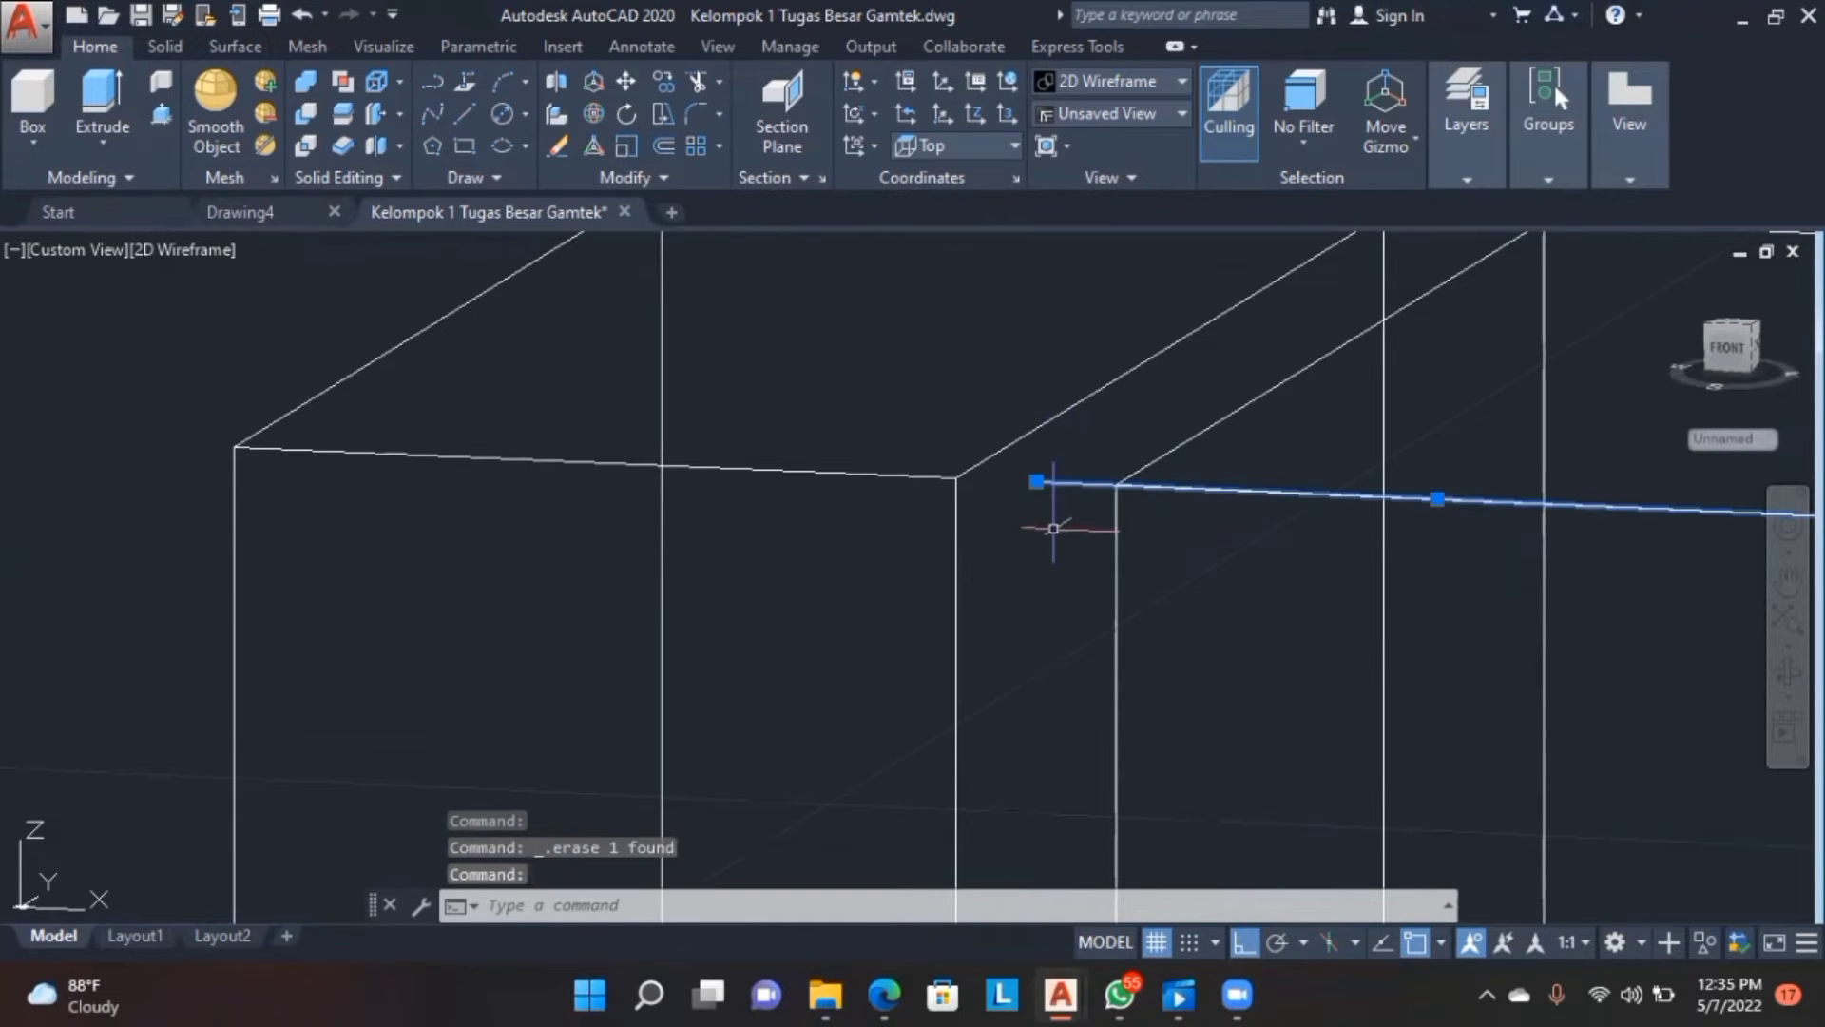
pyautogui.click(1043, 482)
pyautogui.scroll(-5, 1093, 504)
pyautogui.press('Escape')
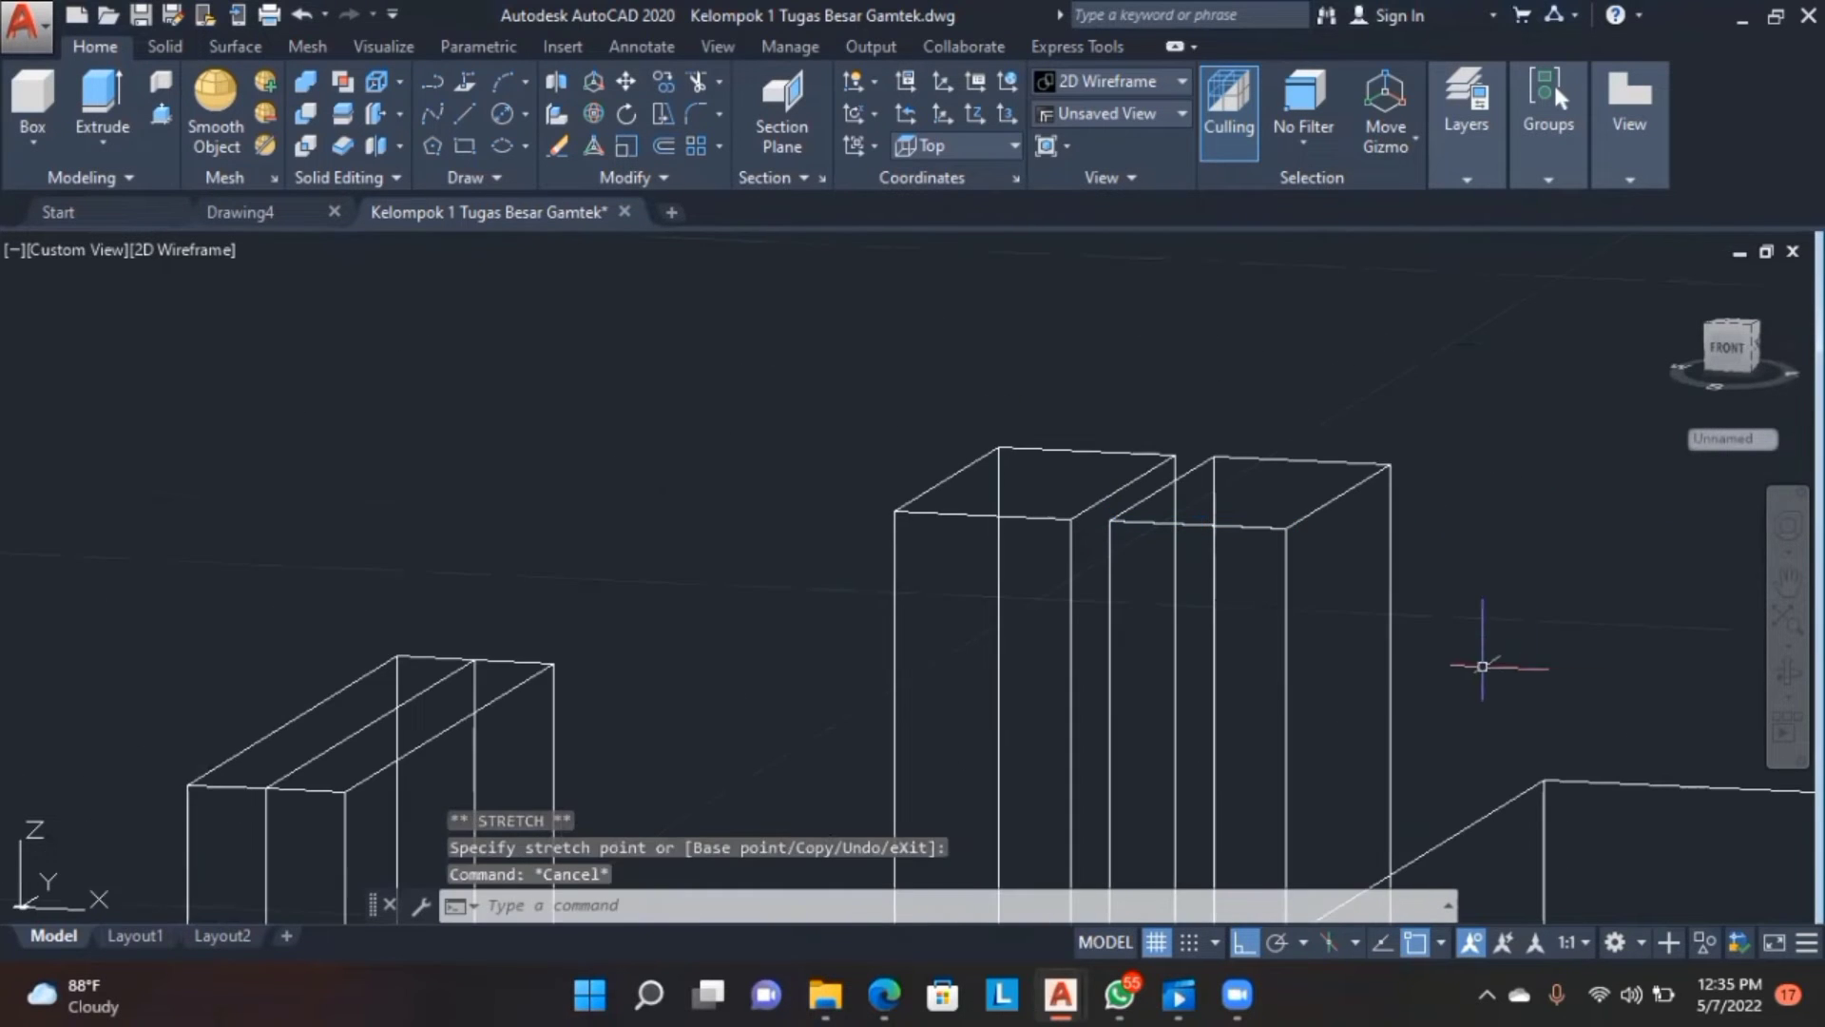
# - Switch to the Right view and frame the upright split box in it
pyautogui.click(1788, 671)
pyautogui.moveTo(1660, 681)
pyautogui.mouseDown()
pyautogui.moveTo(1715, 644)
pyautogui.moveTo(1675, 656)
pyautogui.moveTo(1678, 682)
pyautogui.mouseUp()
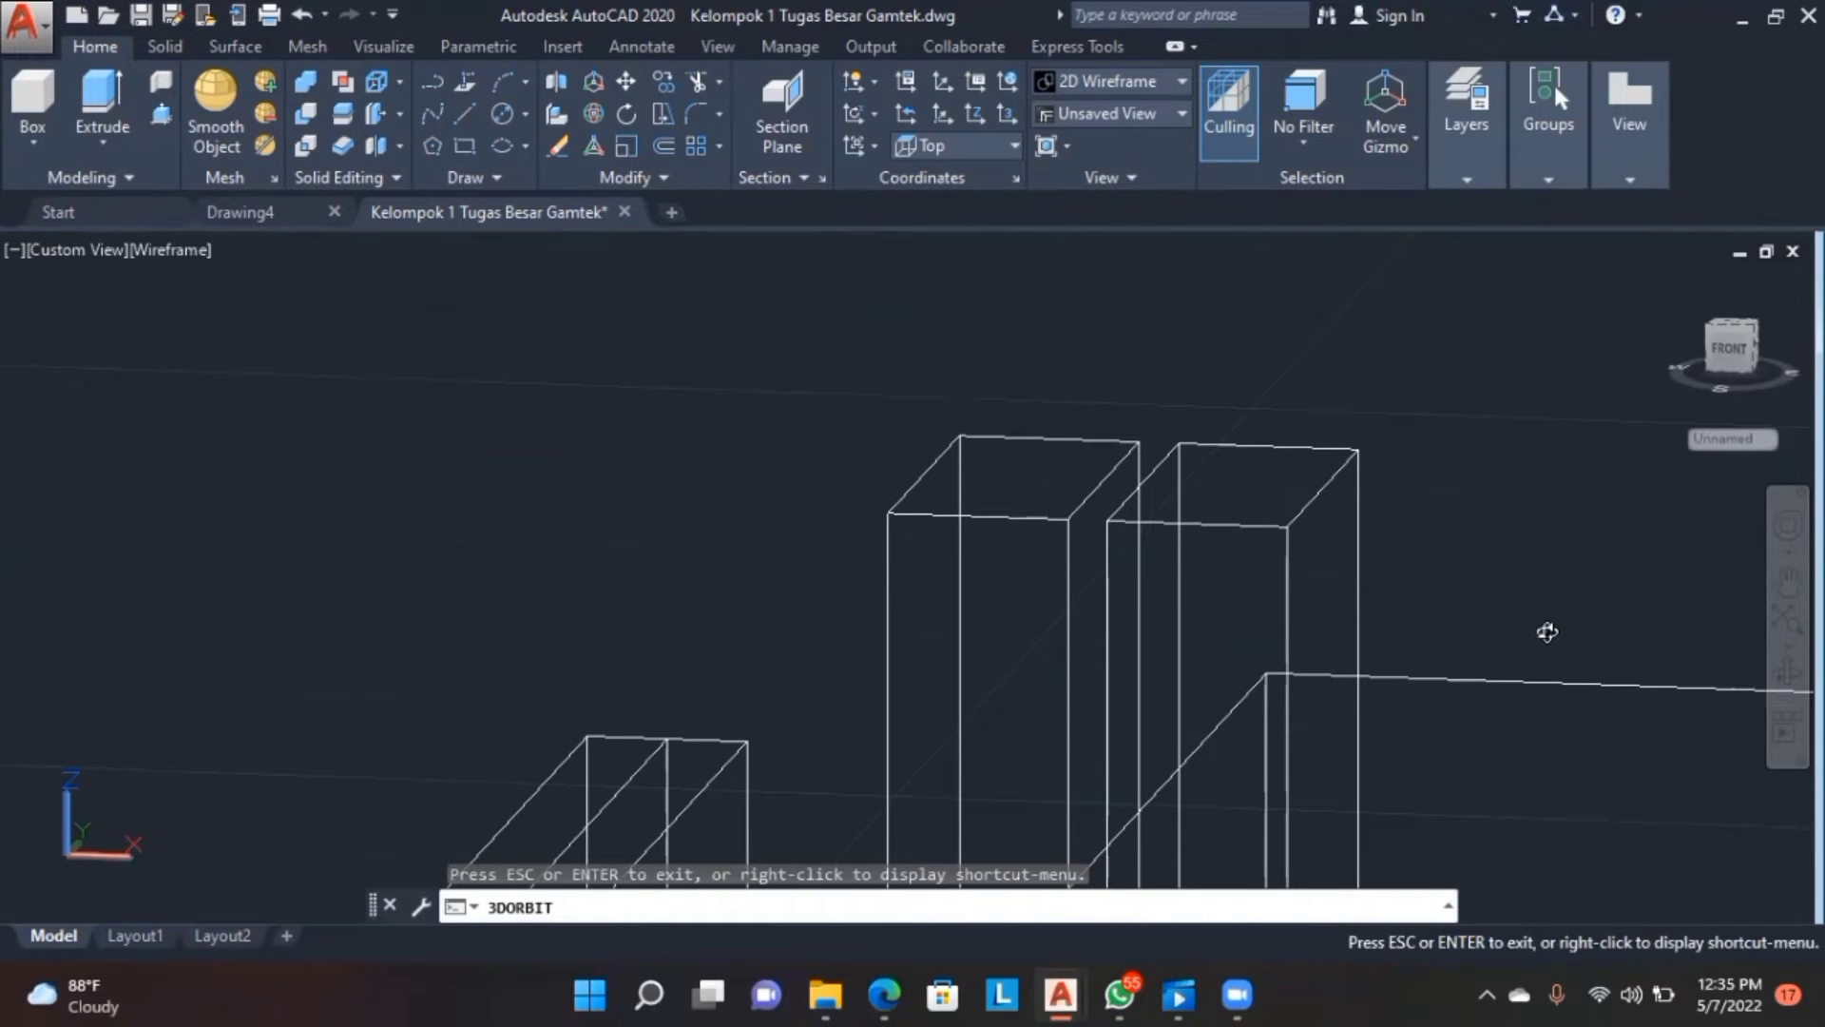
pyautogui.moveTo(1491, 663); pyautogui.dragTo(1488, 642)
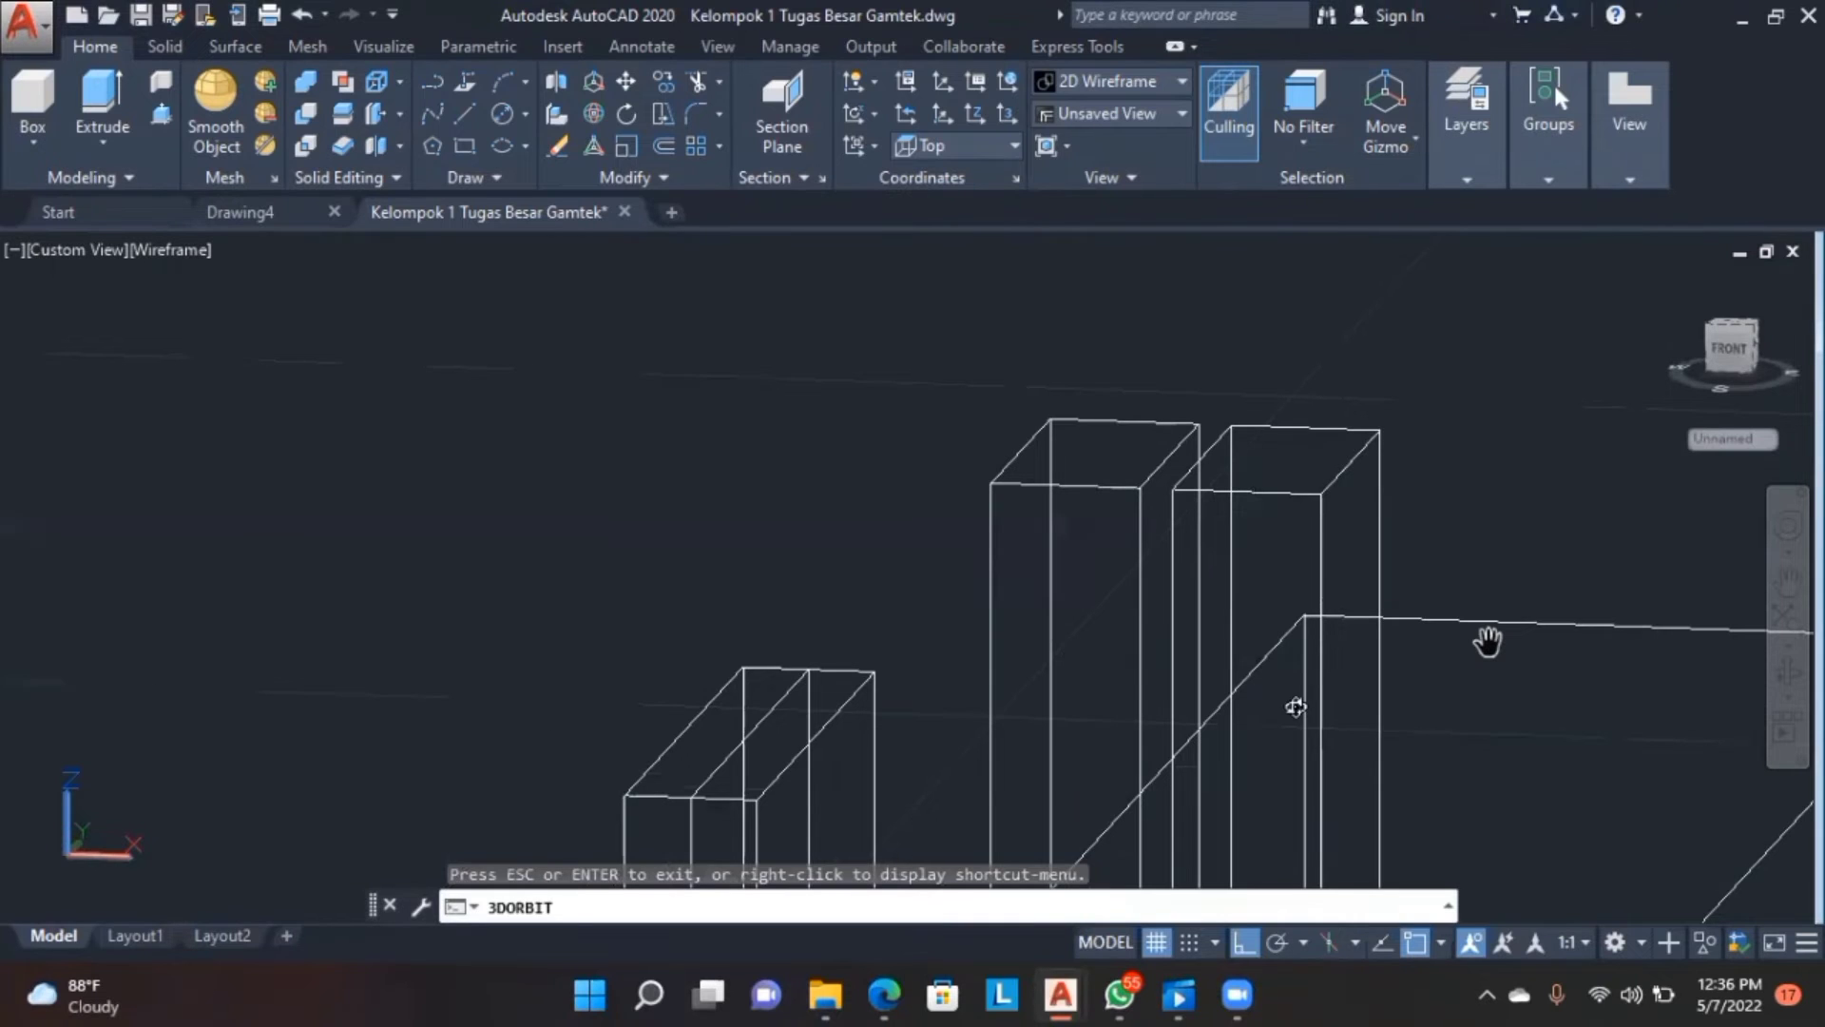
pyautogui.press('Escape')
pyautogui.click(65, 250)
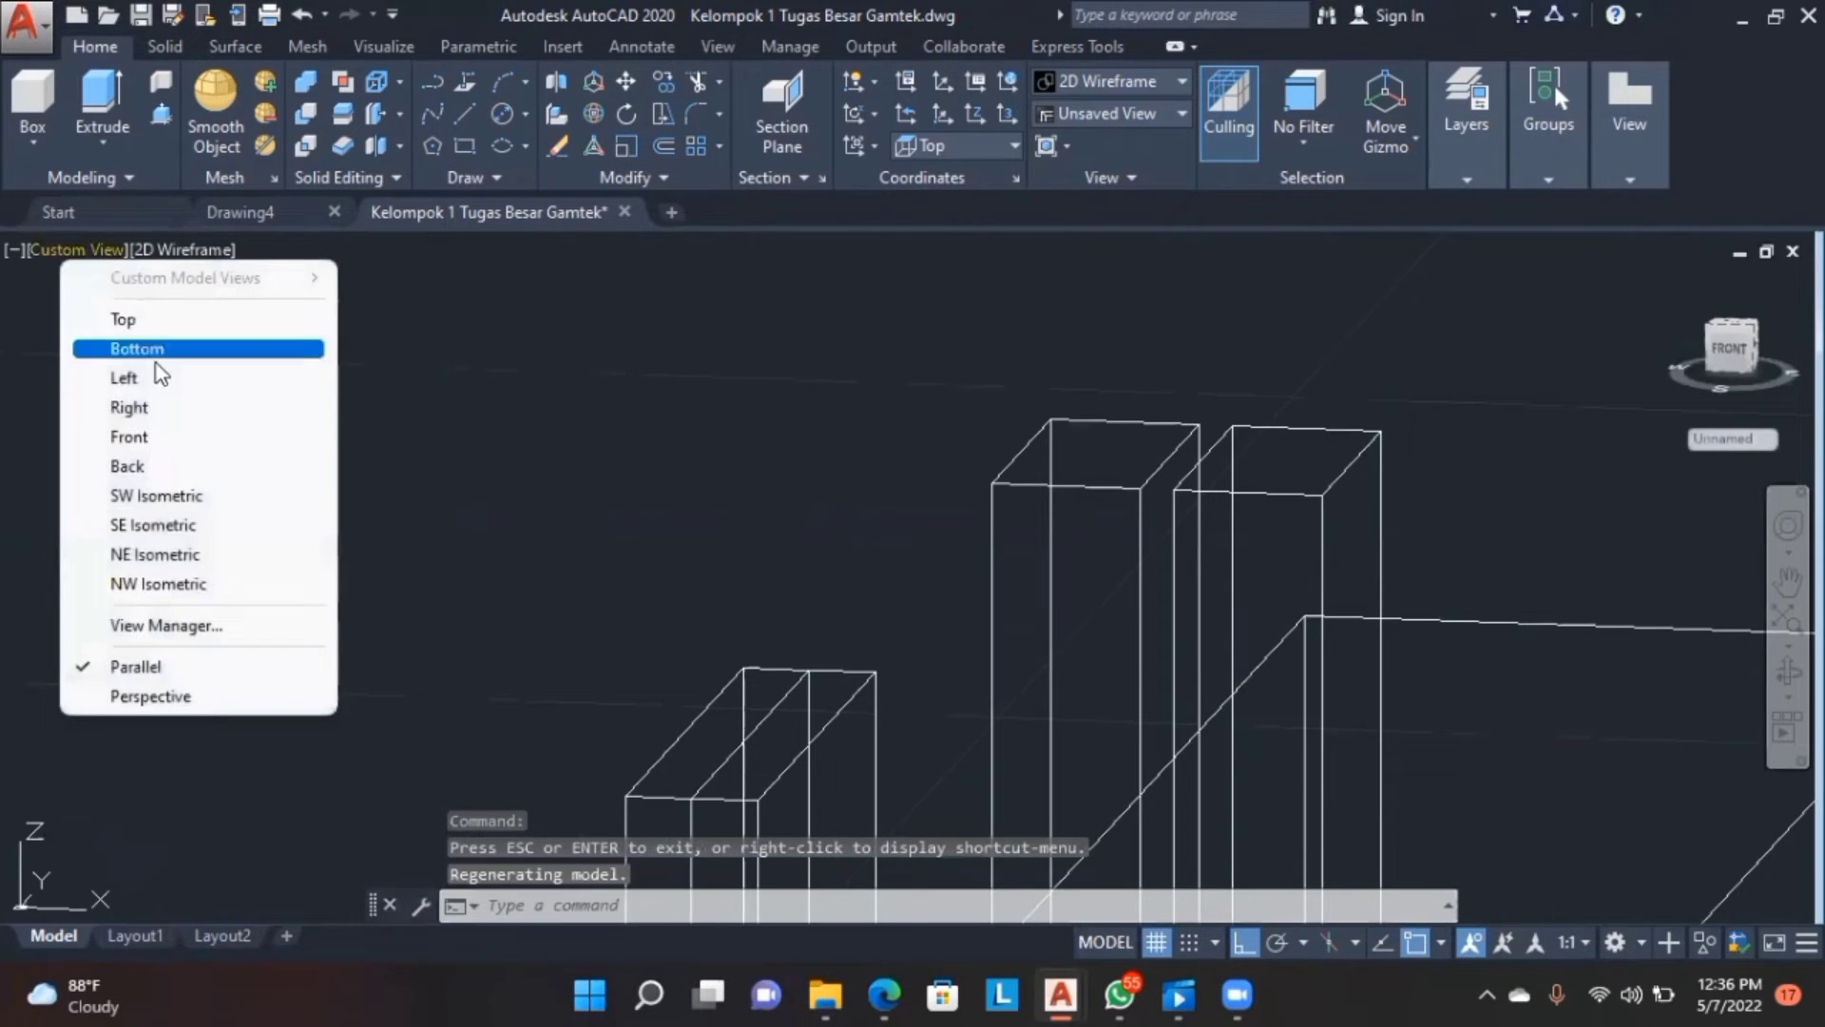
pyautogui.click(157, 407)
pyautogui.scroll(10, 509, 364)
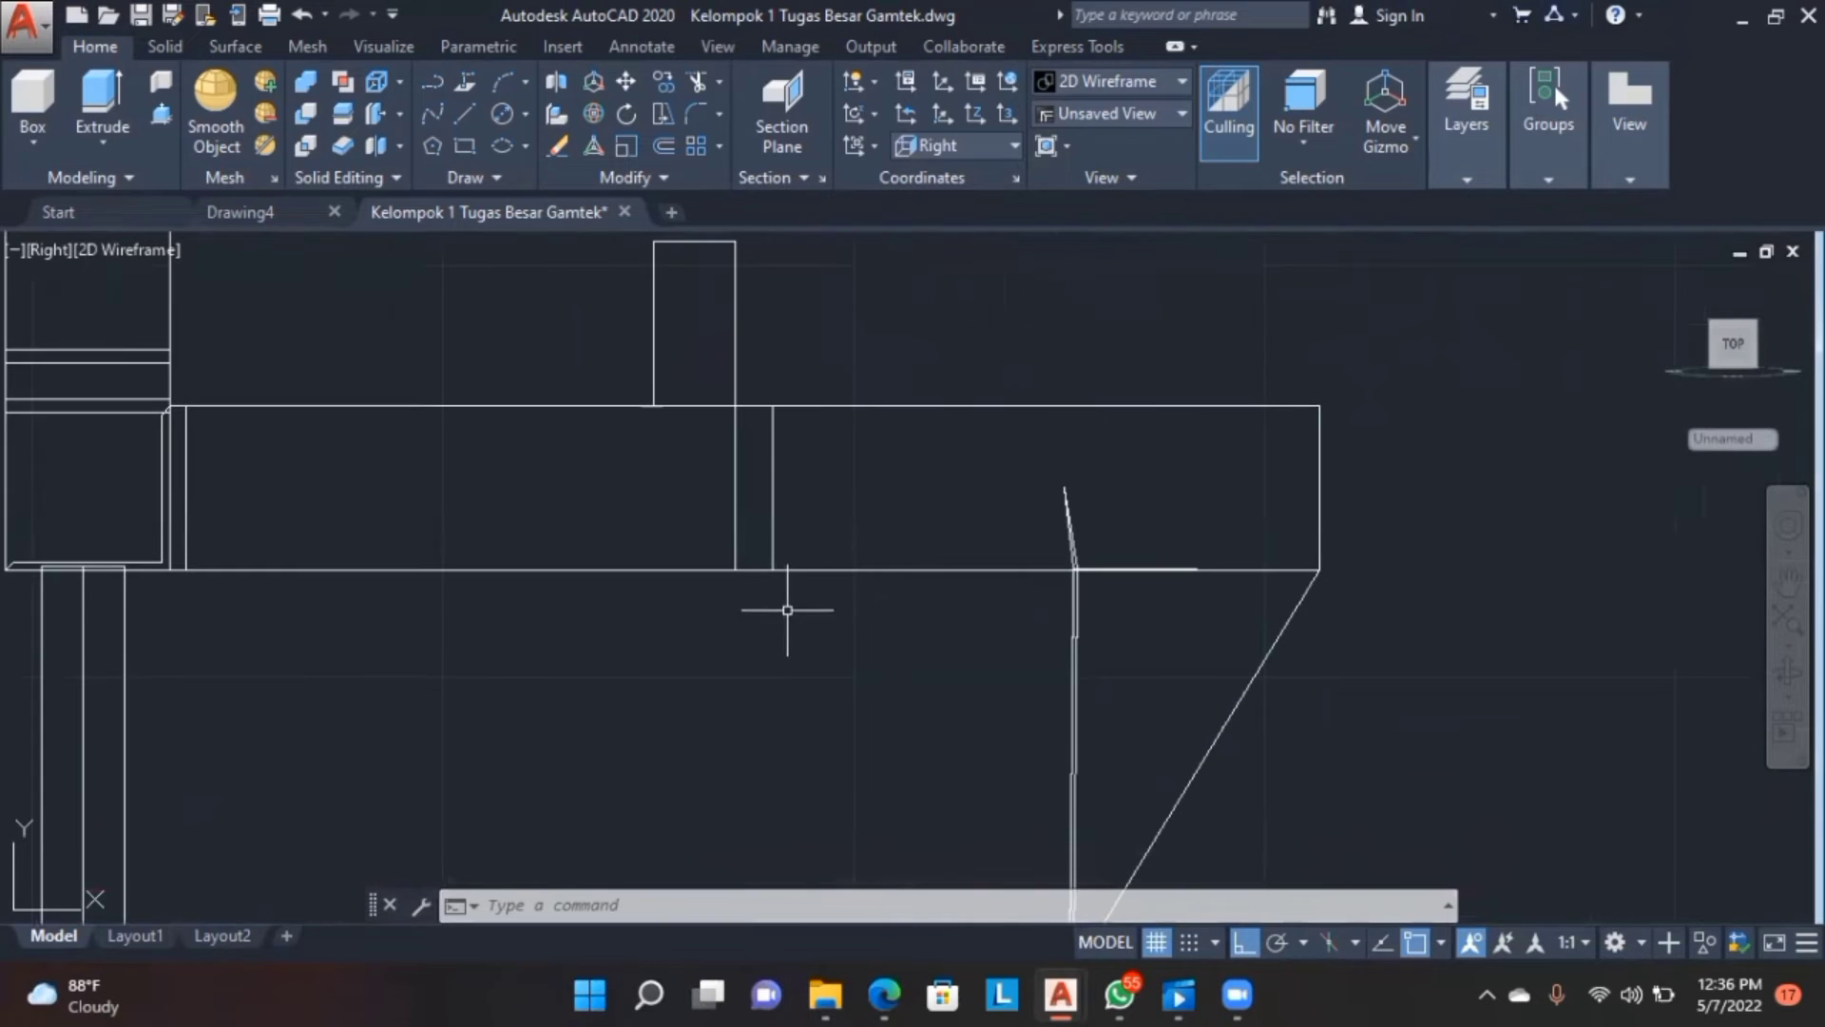
pyautogui.scroll(-6, 787, 610)
pyautogui.scroll(4, 860, 623)
pyautogui.scroll(4, 797, 526)
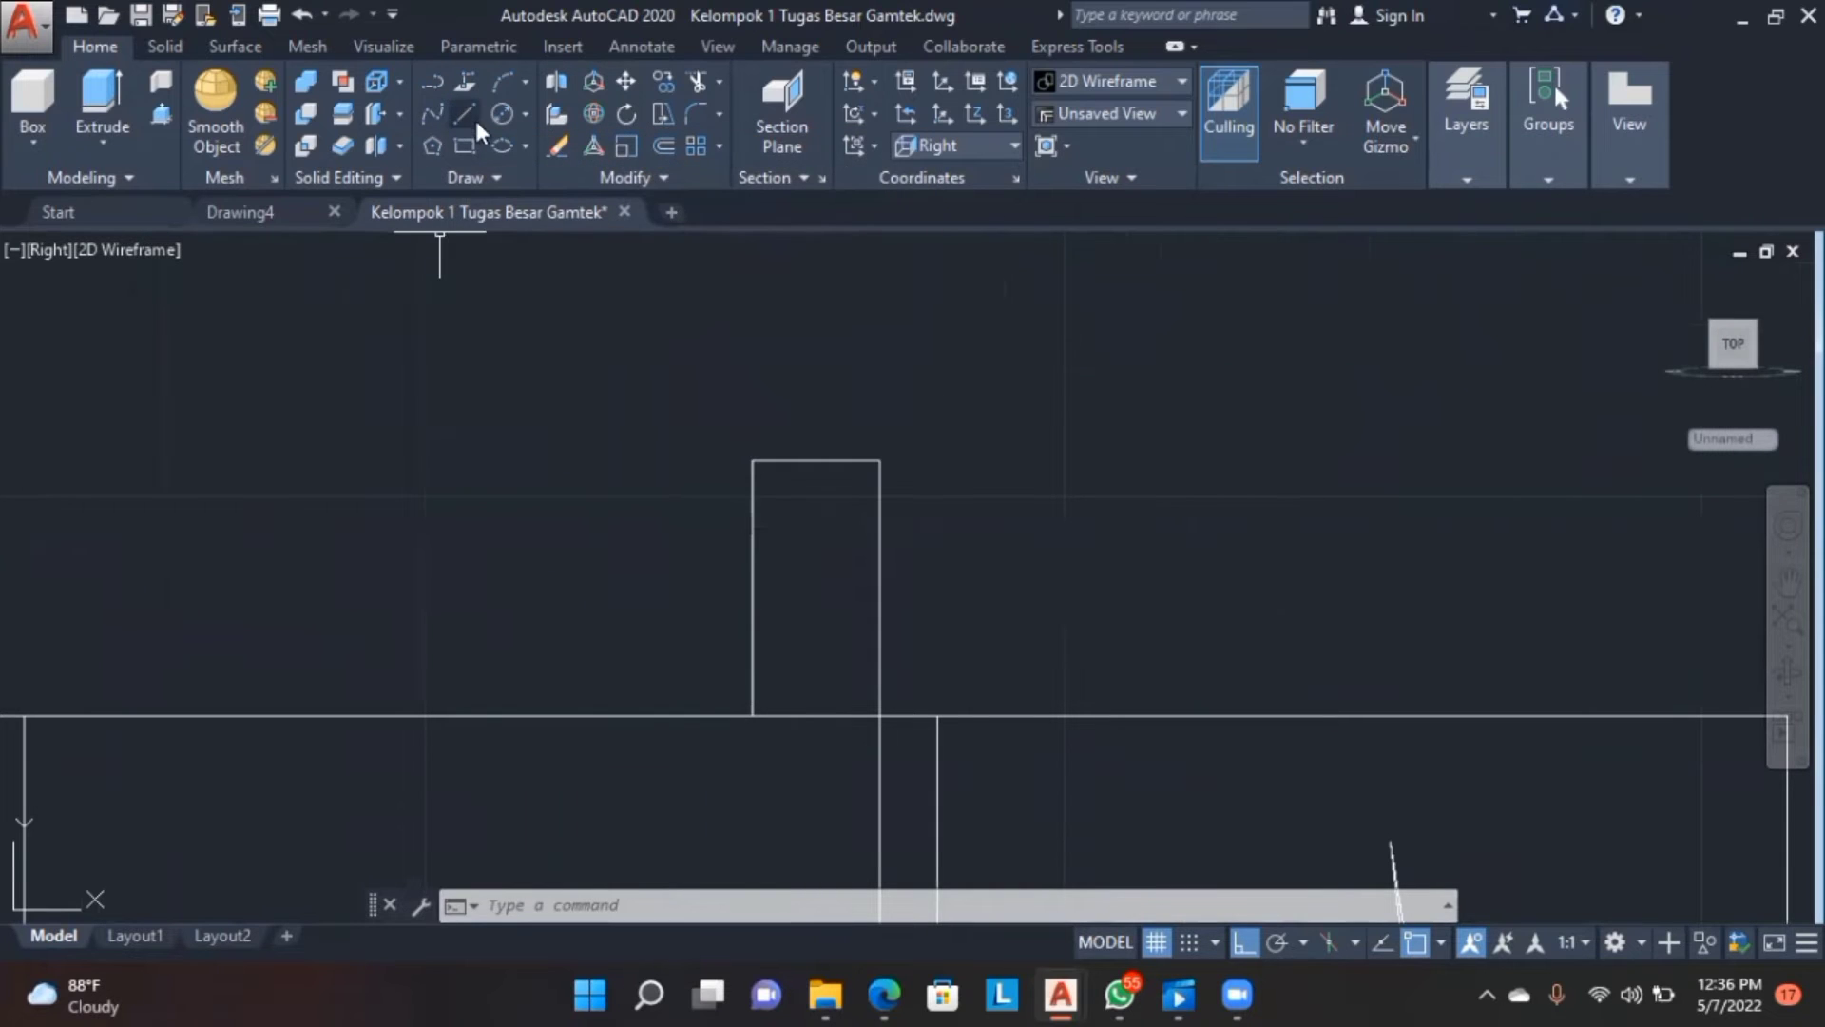
# - Draw a vertical guide line 3.5 units long downward from the midpoint of the upright box's top edge
pyautogui.click(467, 113)
pyautogui.write('3.5')
pyautogui.press('Return')
pyautogui.press('Return')
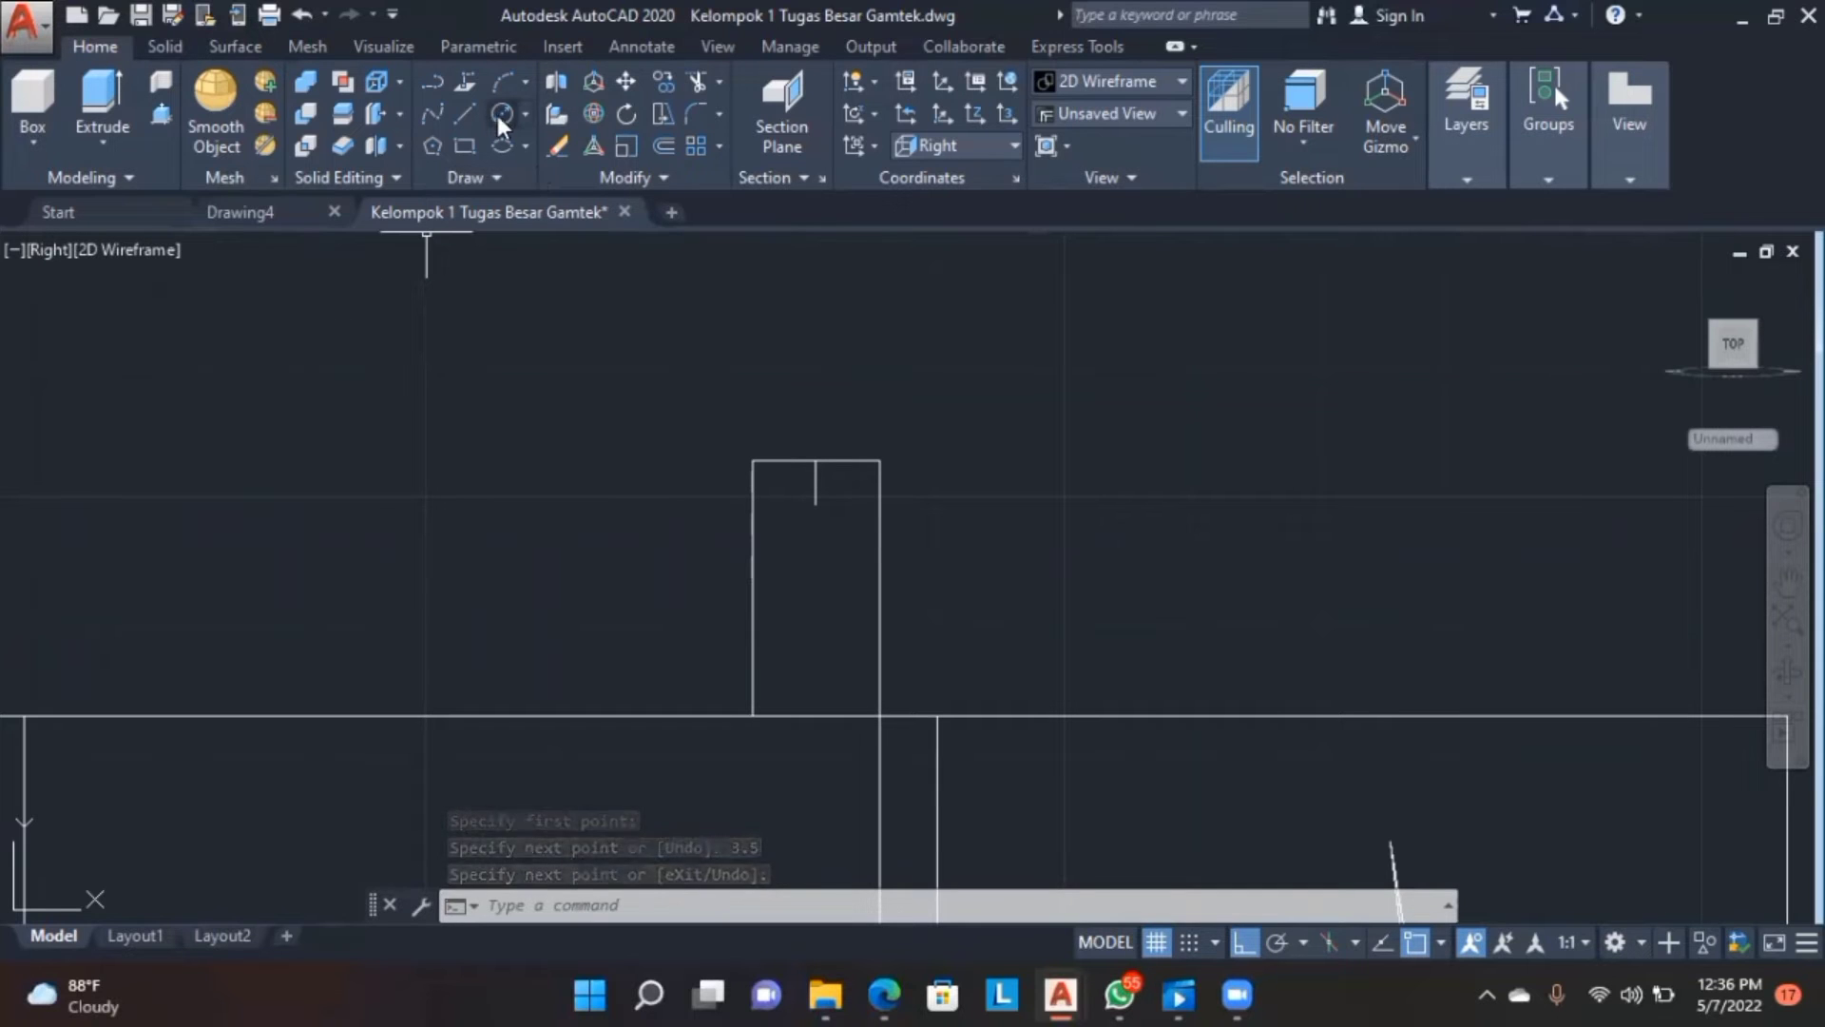
# - Draw a circle of radius 2.5 centred on the lower end of the guide line
pyautogui.click(525, 113)
pyautogui.click(546, 145)
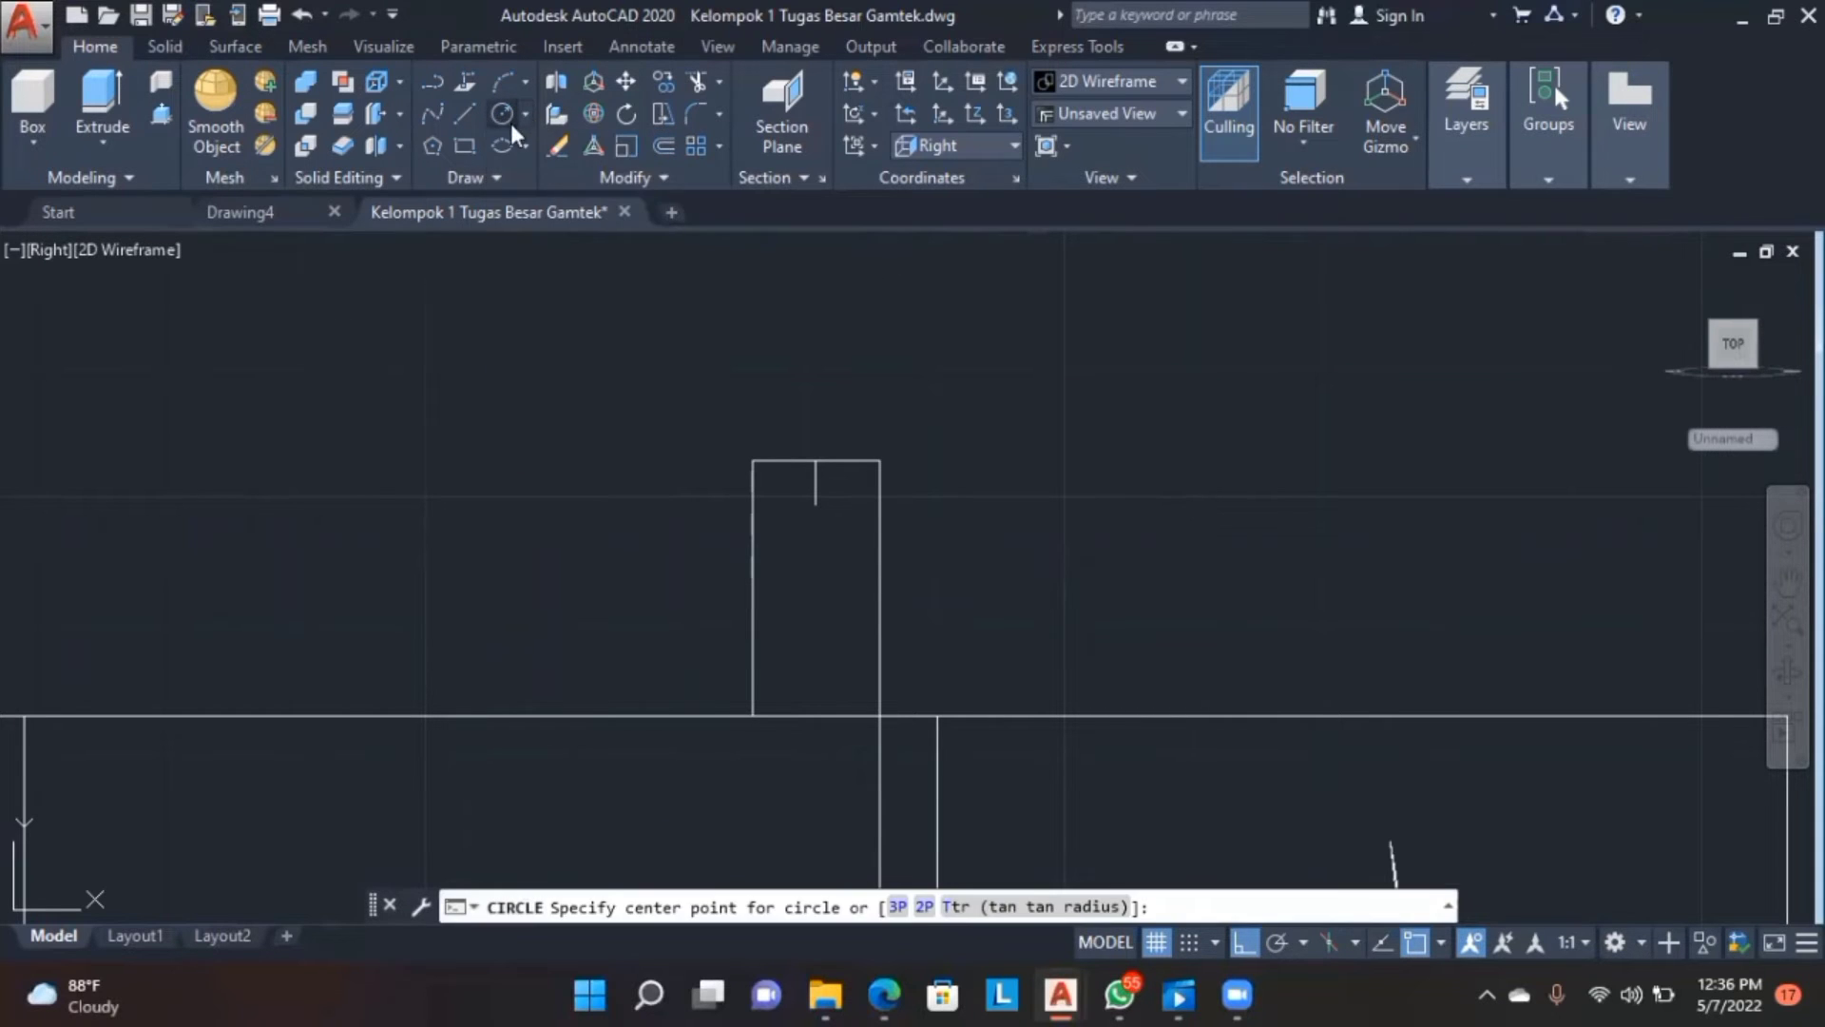
pyautogui.click(816, 504)
pyautogui.write('2.5')
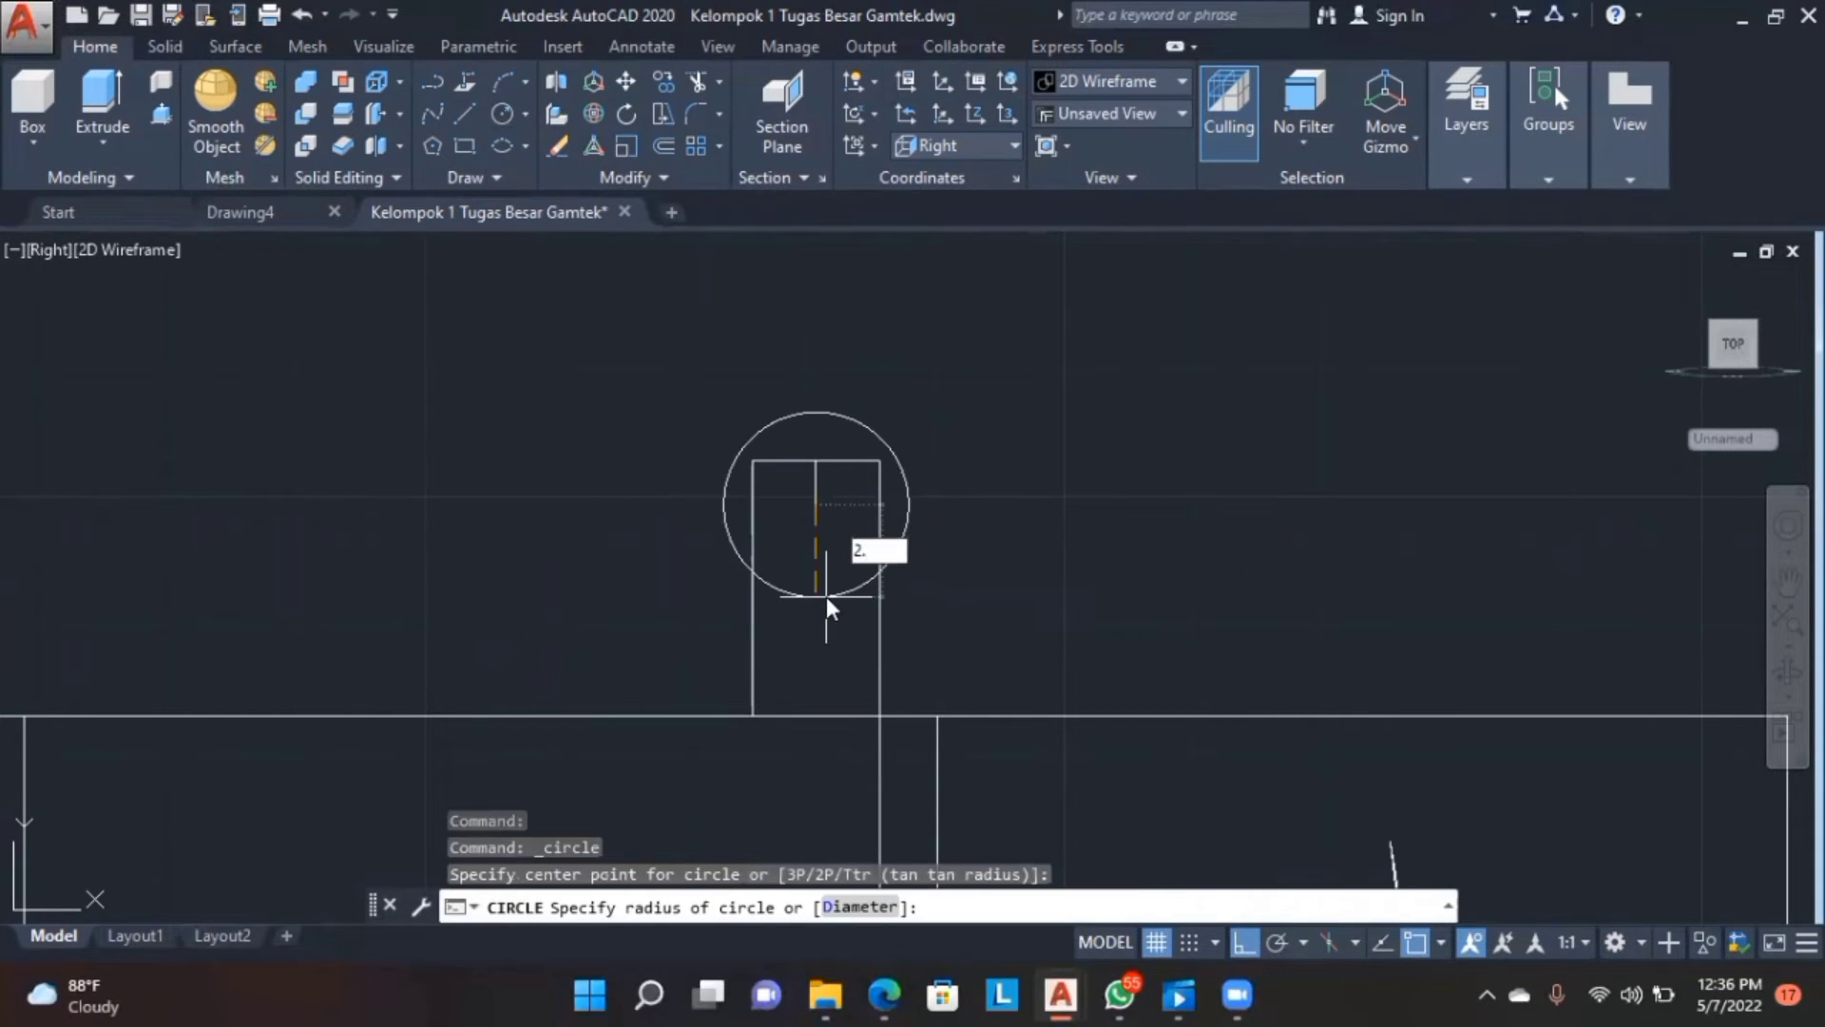
pyautogui.press('Return')
# - Erase the short vertical guide line running from the box's top edge to the circle's centre
pyautogui.click(817, 499)
pyautogui.moveTo(818, 505)
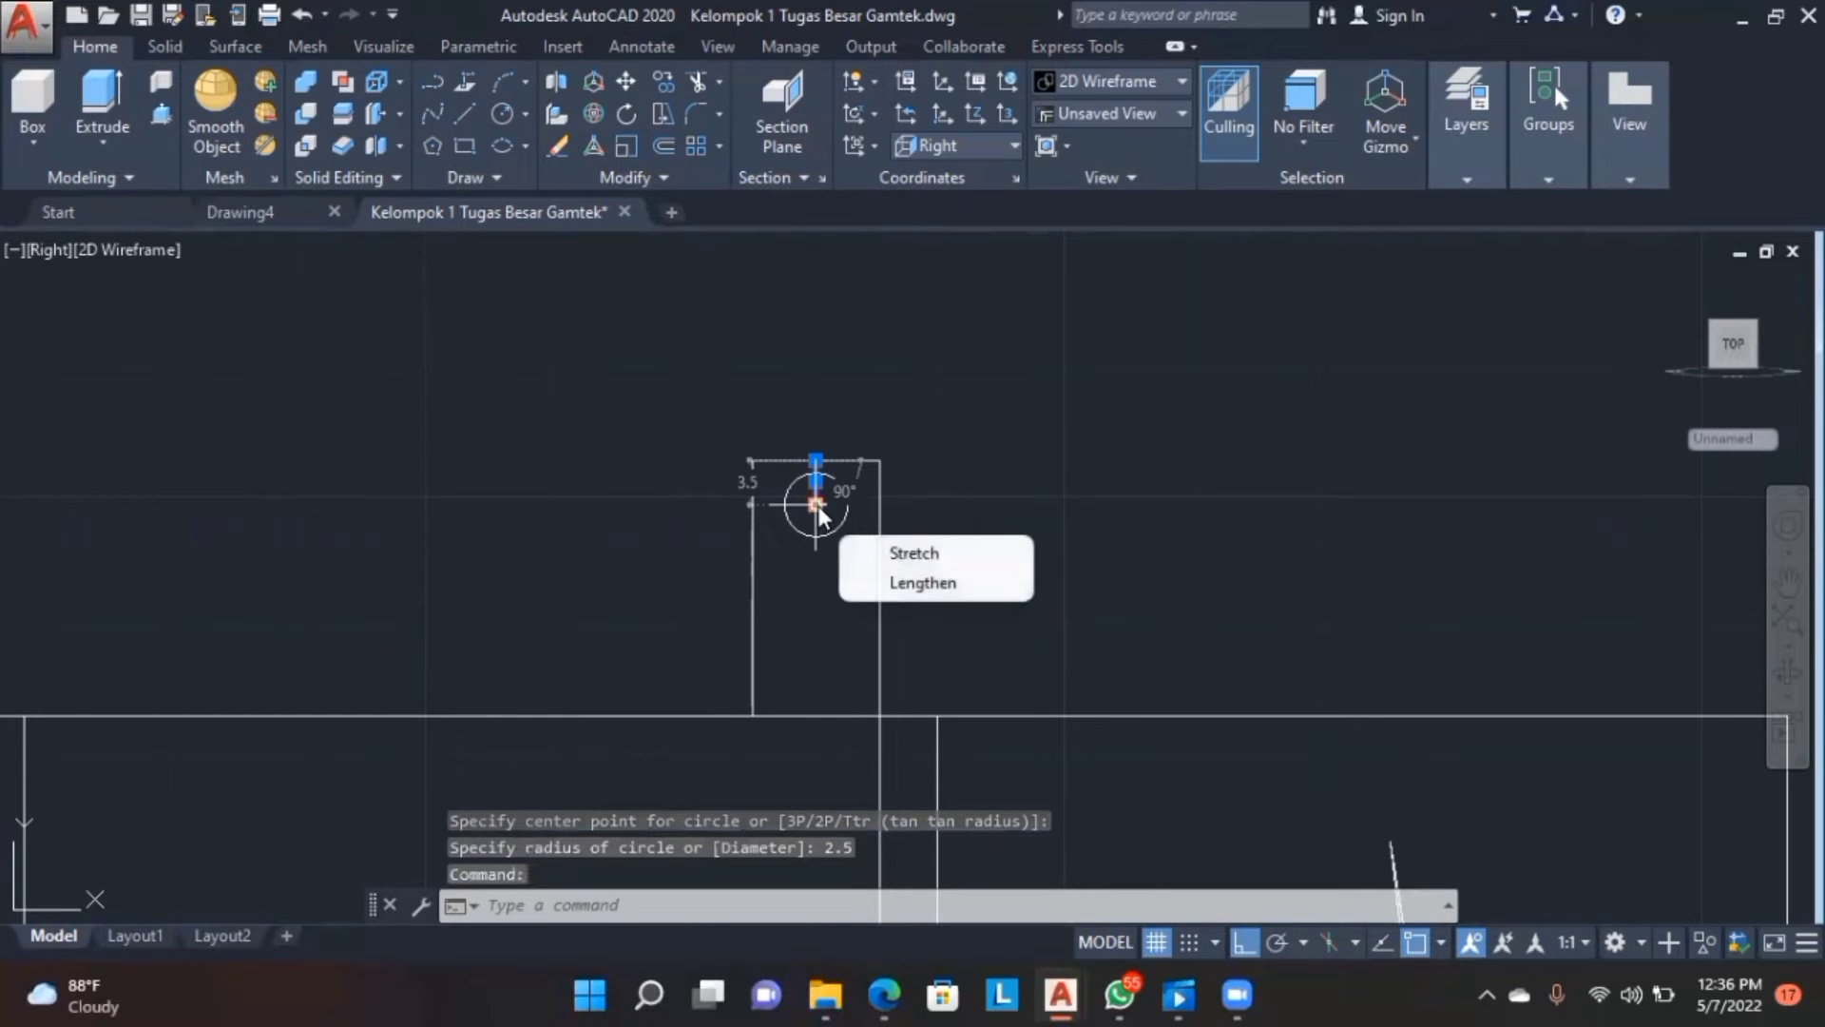
pyautogui.press('Delete')
pyautogui.keyDown('shift'); pyautogui.moveTo(1329, 740); pyautogui.dragTo(1082, 643, button='middle'); pyautogui.keyUp('shift')
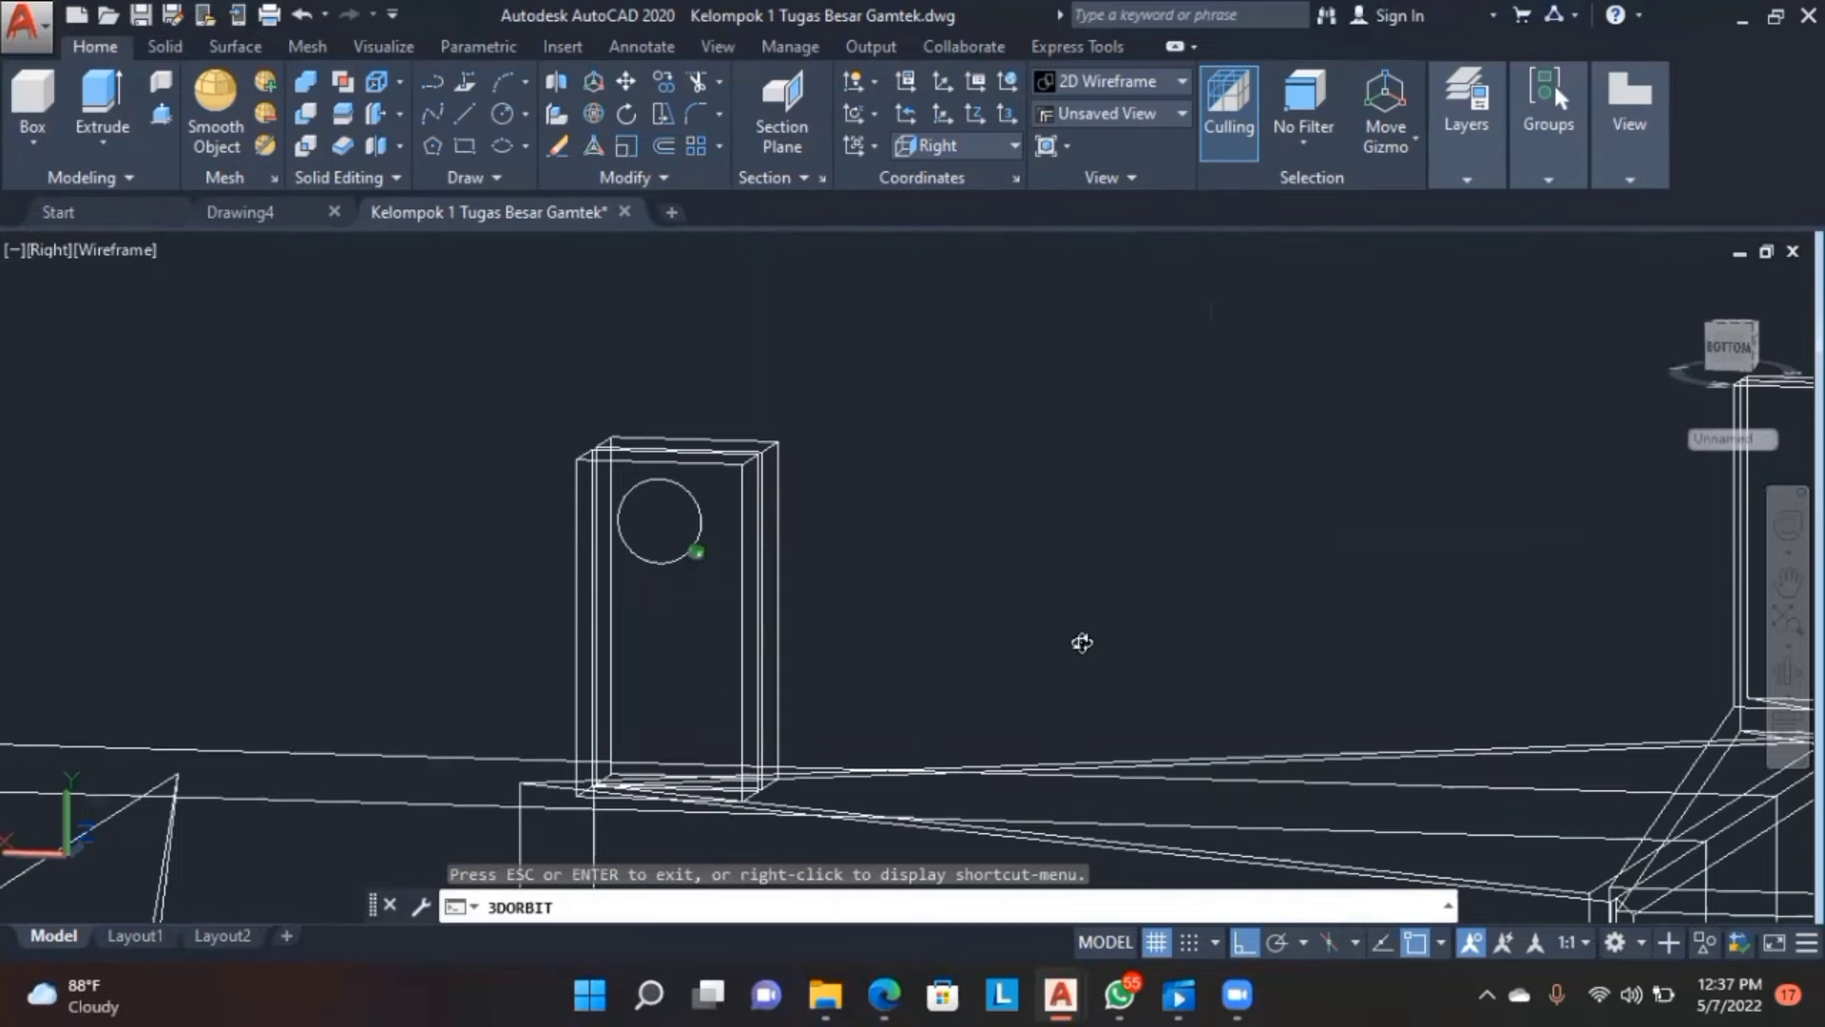
pyautogui.keyDown('shift'); pyautogui.moveTo(970, 586); pyautogui.dragTo(665, 595, button='middle'); pyautogui.keyUp('shift')
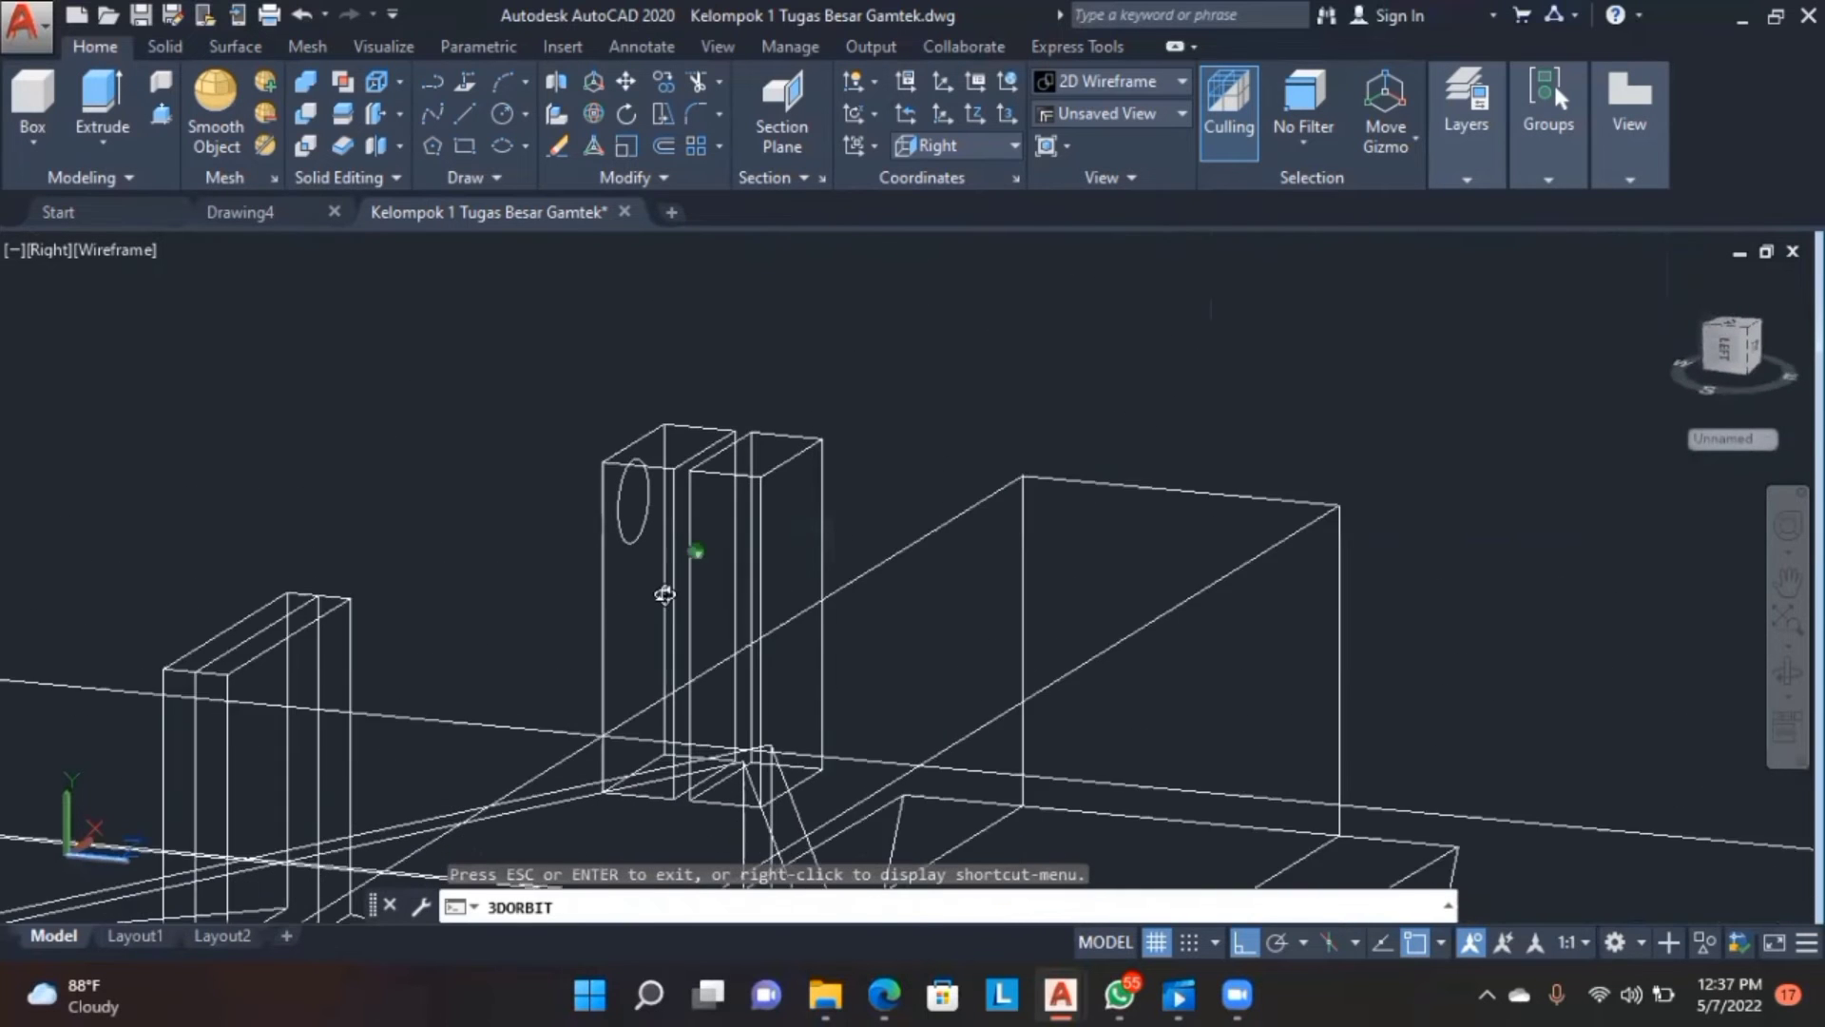
# - Draw a vertical guide line 3.5 units long downward from the top-edge midpoint of the split box's opposite outer face
pyautogui.click(464, 113)
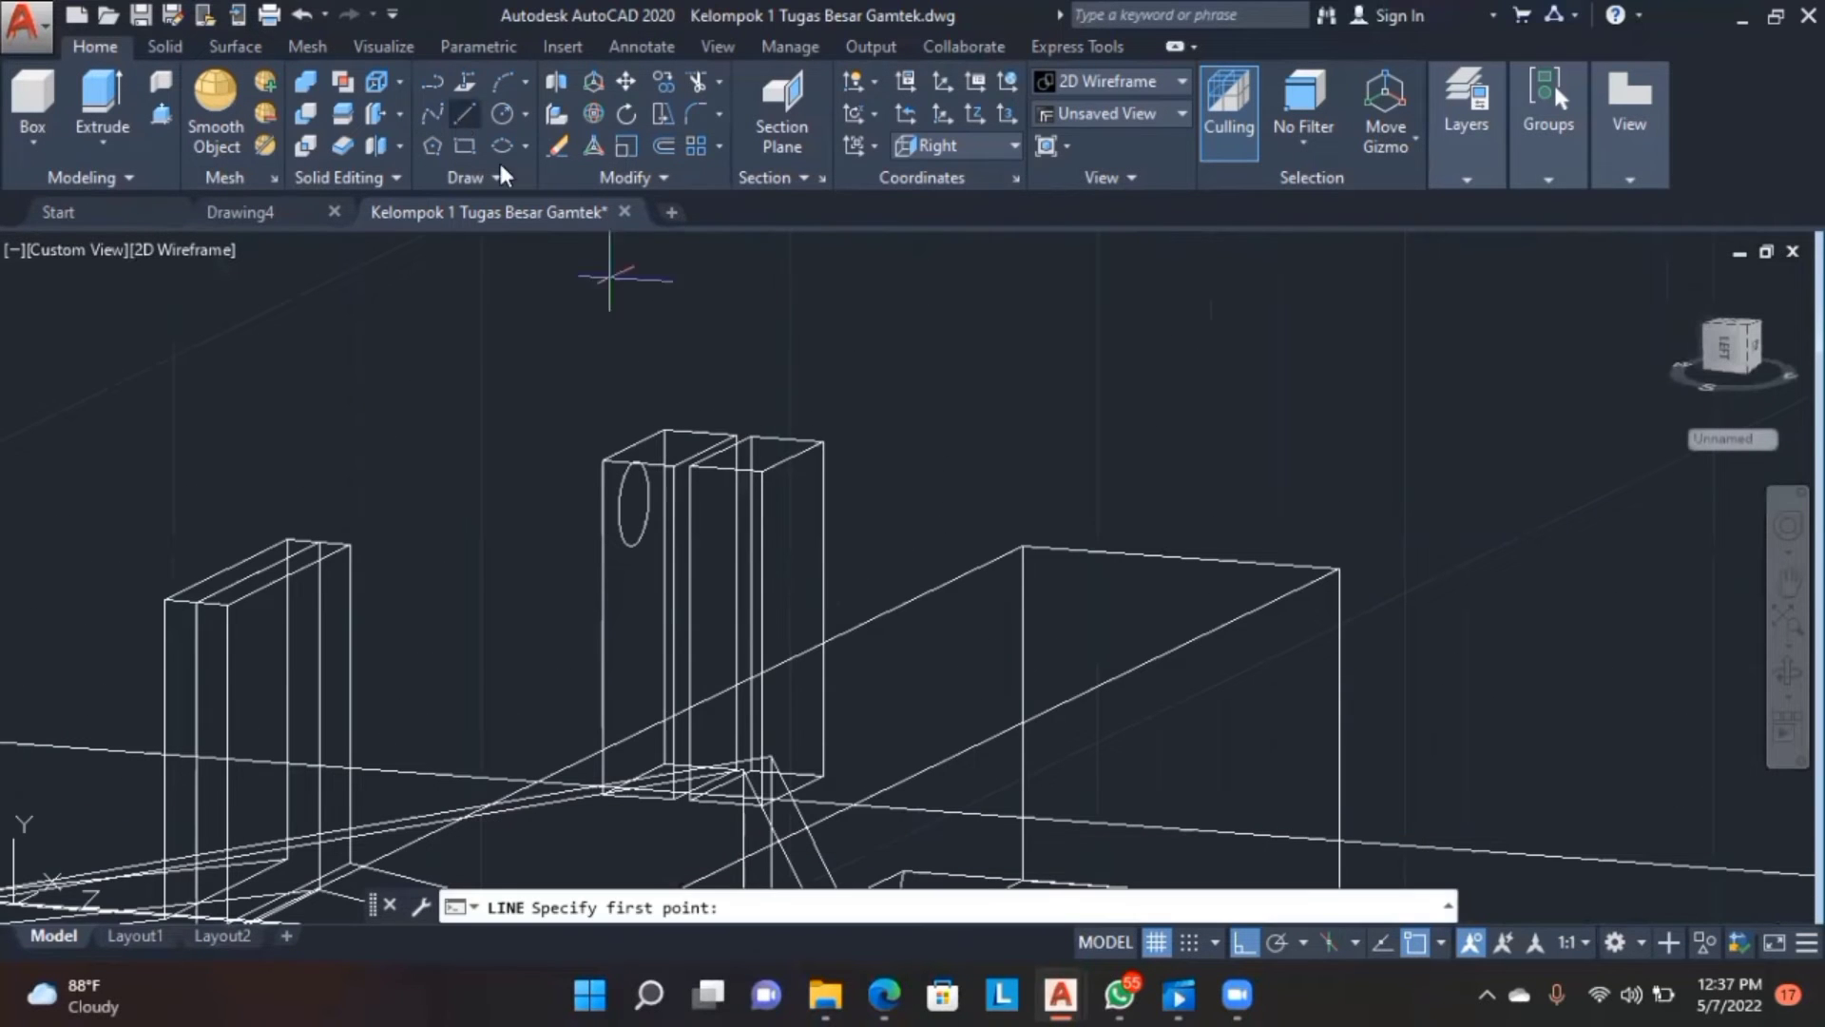
pyautogui.click(782, 461)
pyautogui.write('3.5')
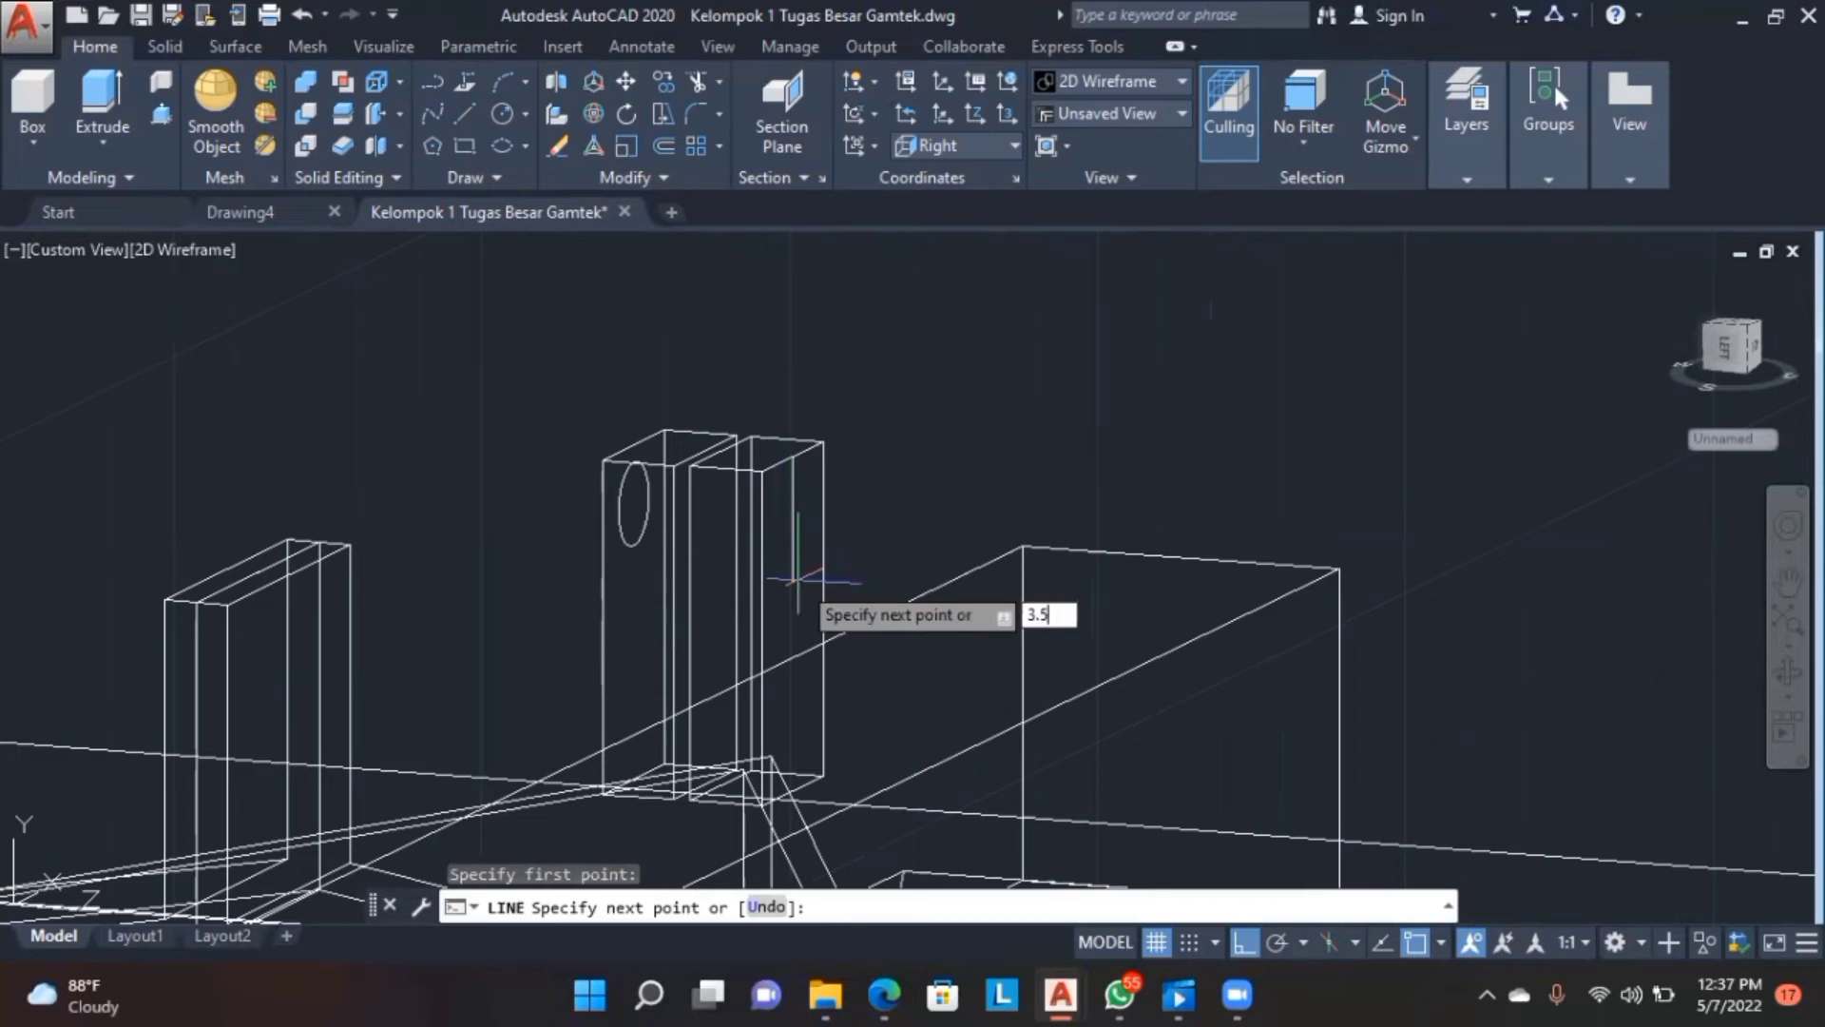
pyautogui.press('Return')
pyautogui.press('Return')
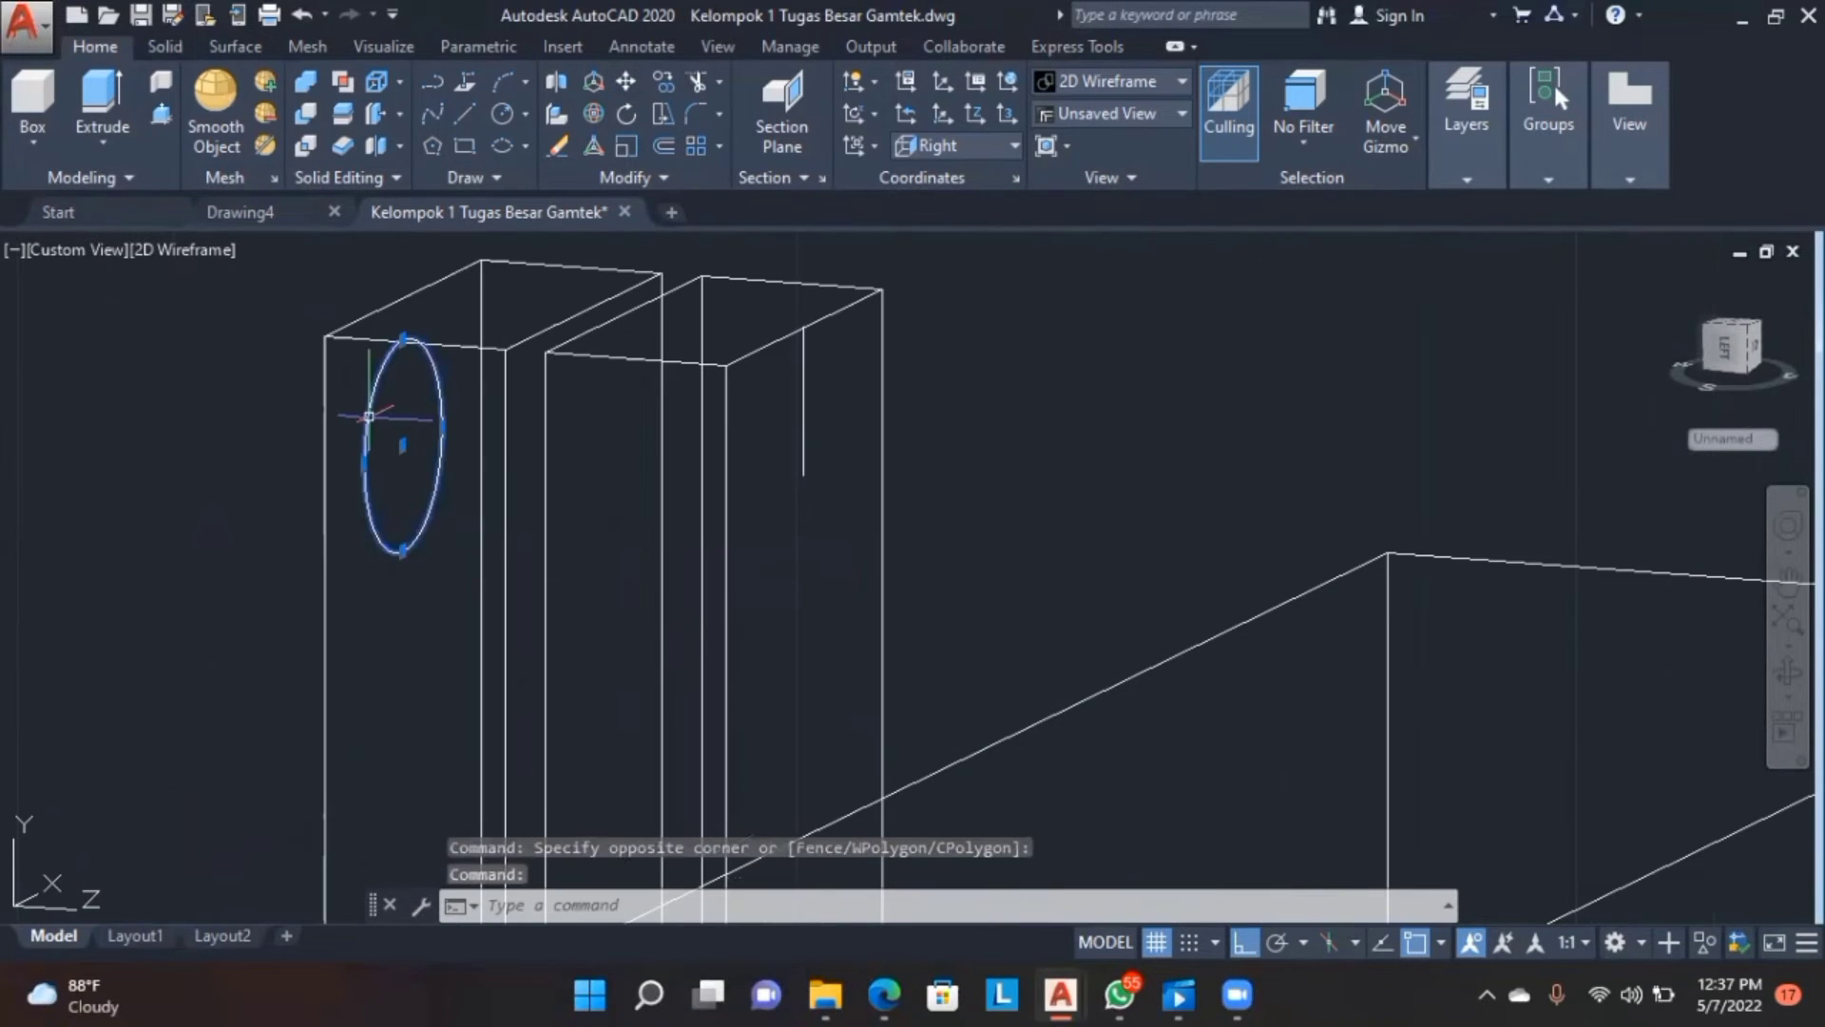
# - Extrude the circle through both prongs to the opposite outer face and erase the guide line there
pyautogui.write('EXTRUDE')
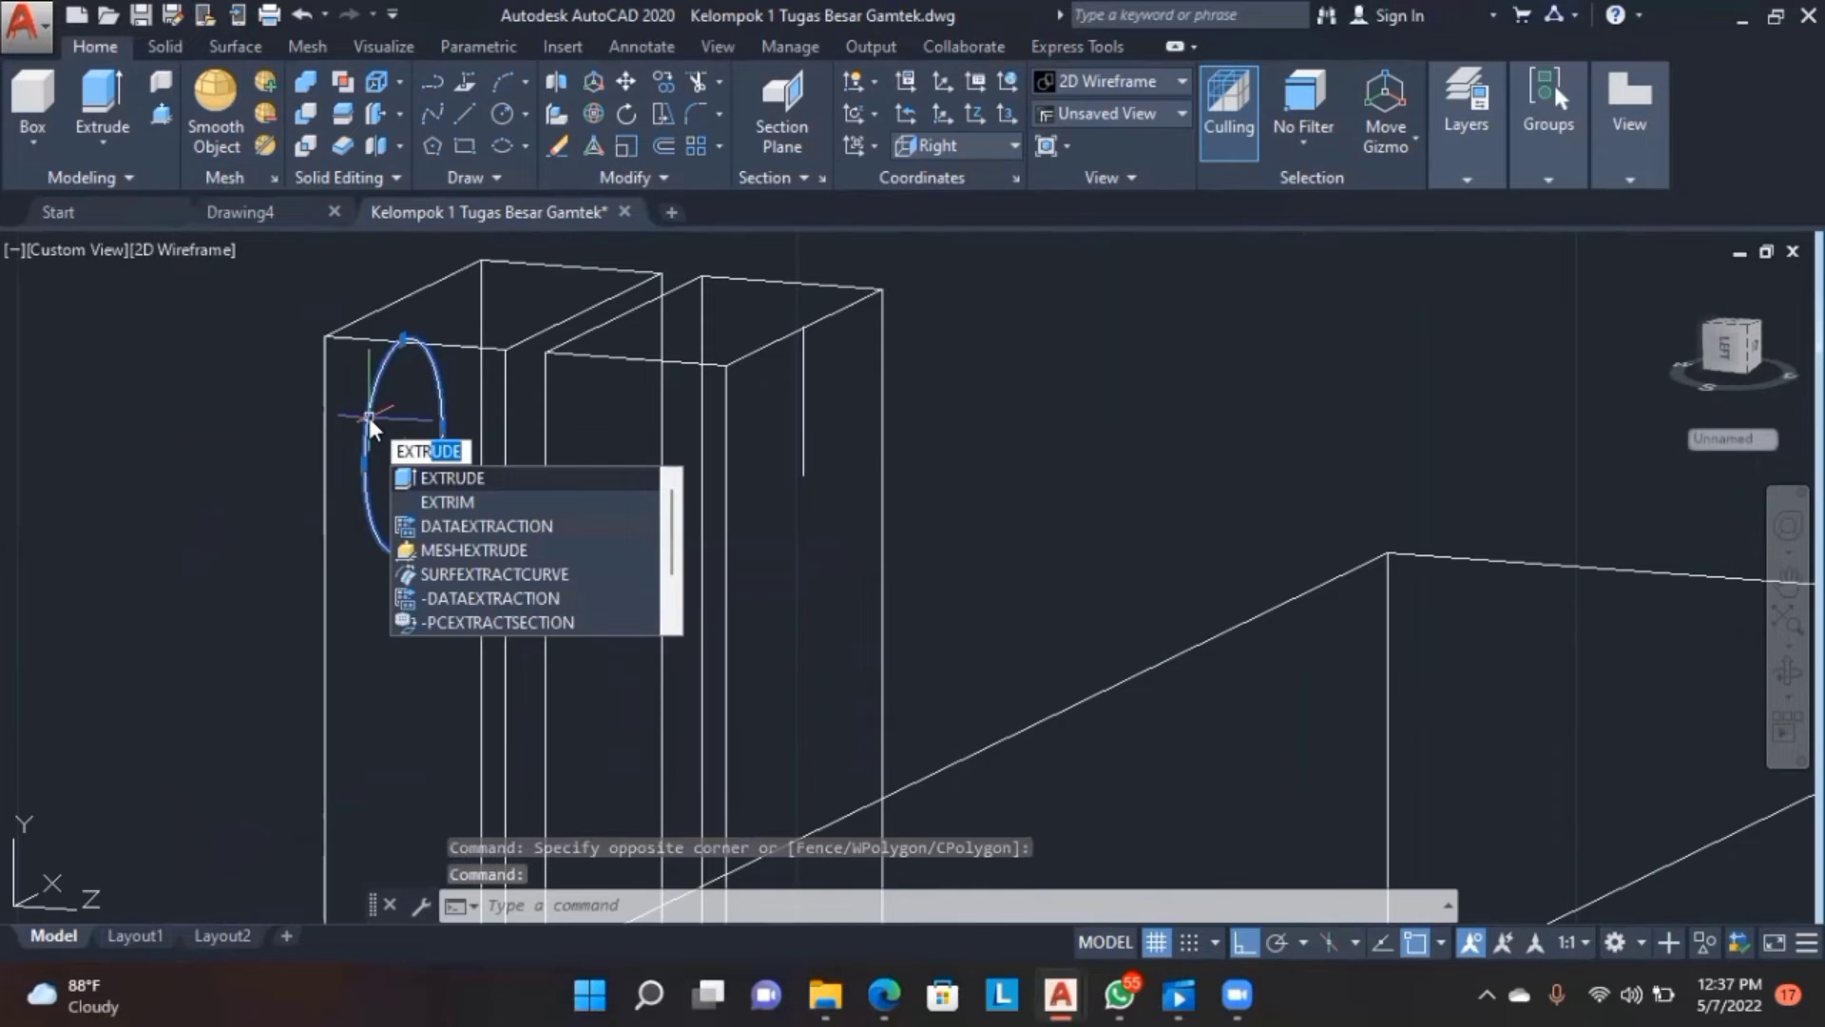
pyautogui.press('Return')
pyautogui.click(793, 411)
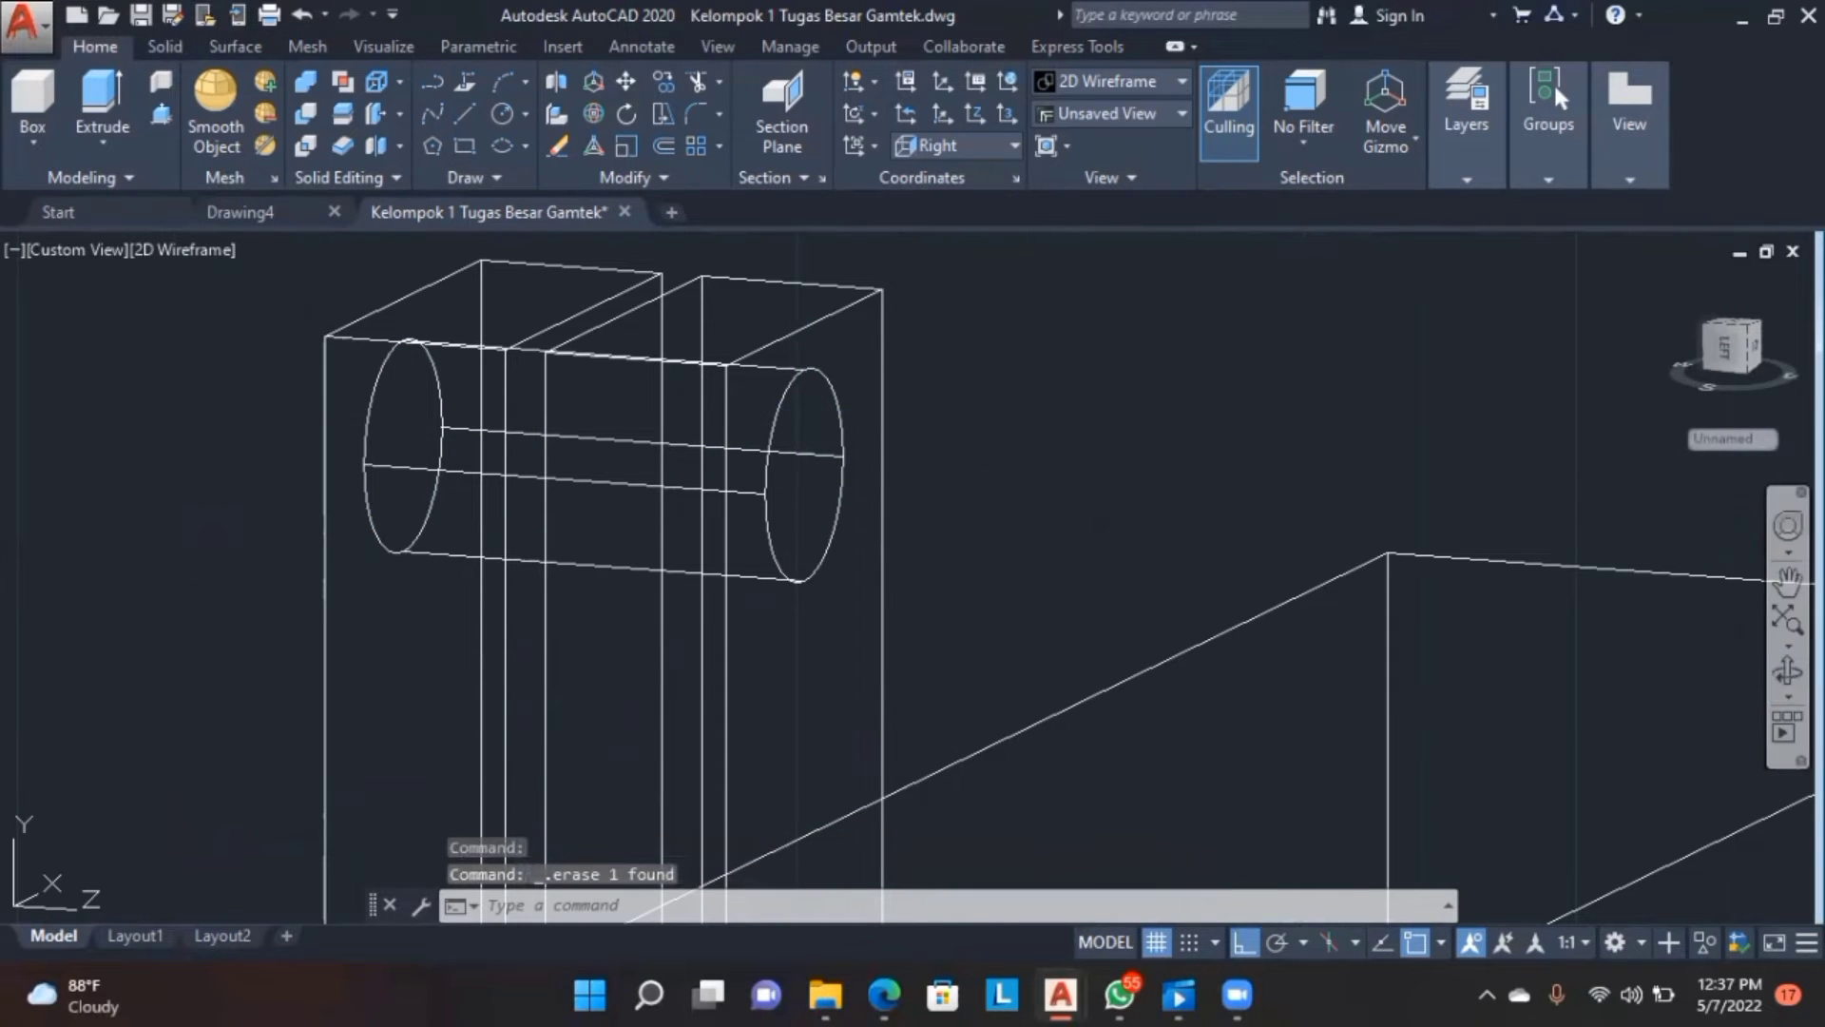
# - Switch to the Right view and frame the top of the split box with its round cylinder
pyautogui.click(1787, 671)
pyautogui.moveTo(1448, 699); pyautogui.dragTo(1286, 675)
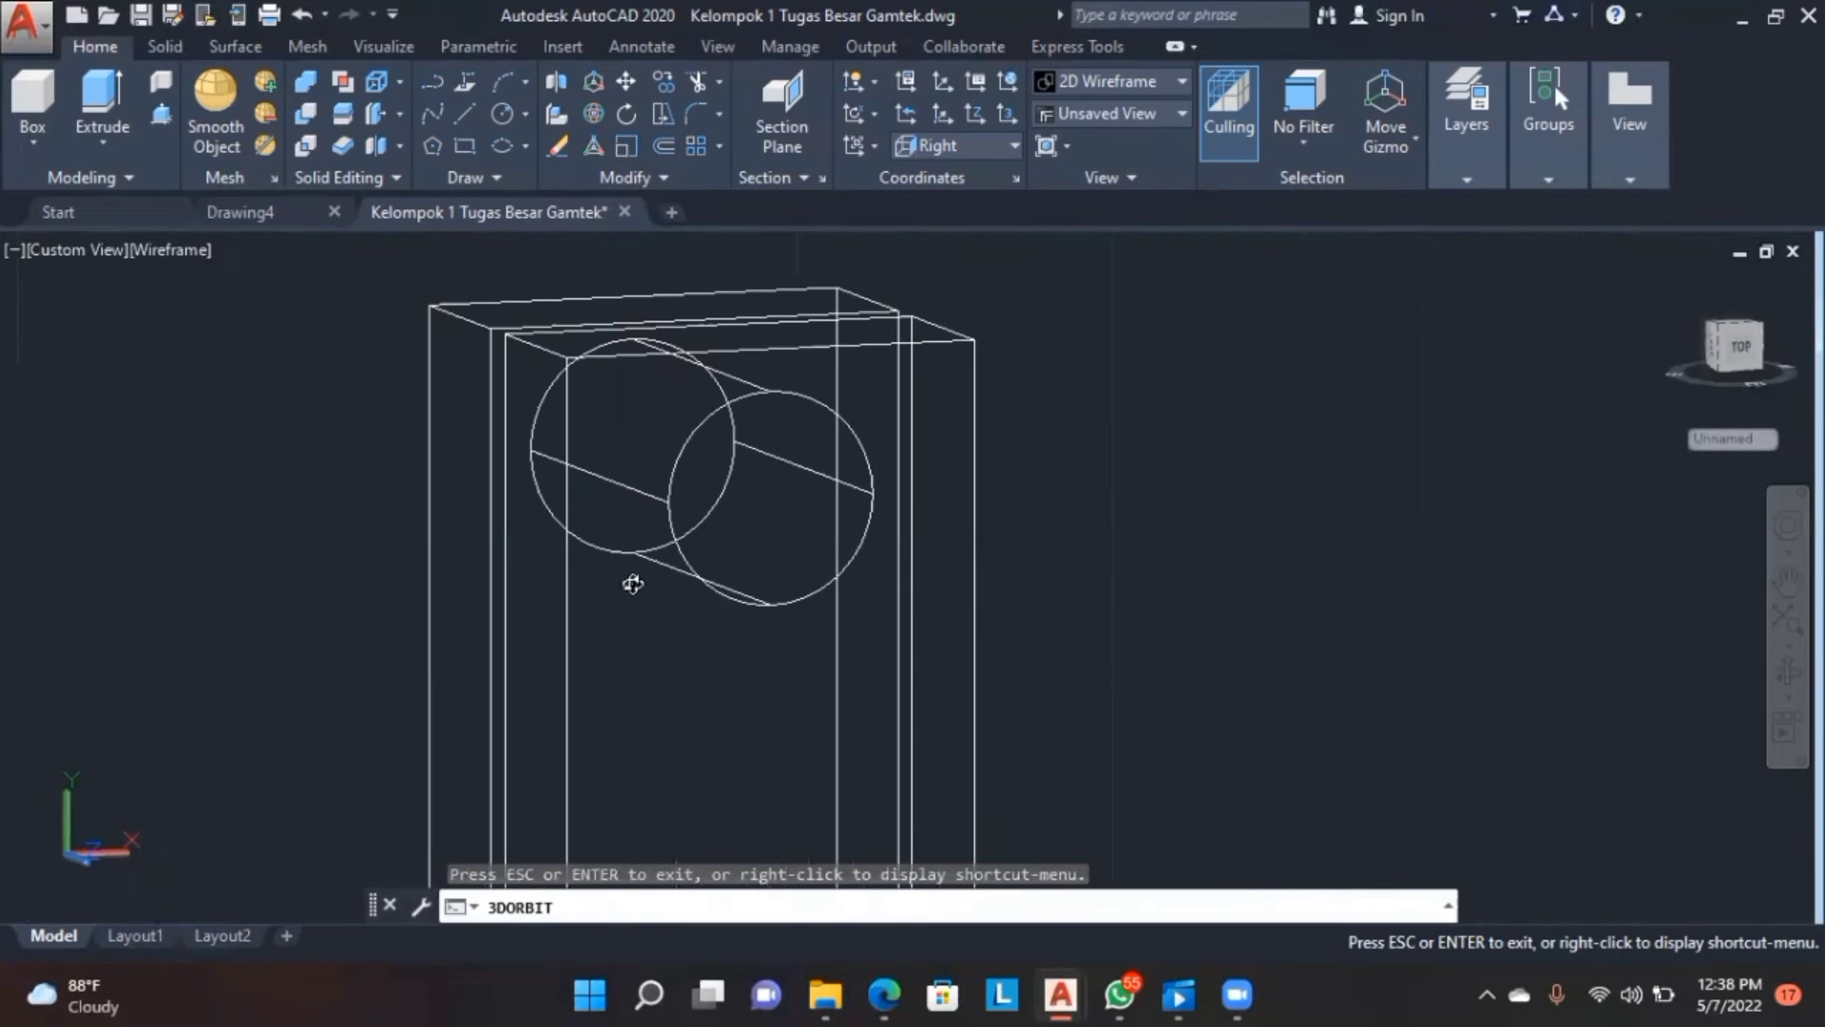
pyautogui.press('Escape')
pyautogui.click(43, 247)
pyautogui.click(153, 400)
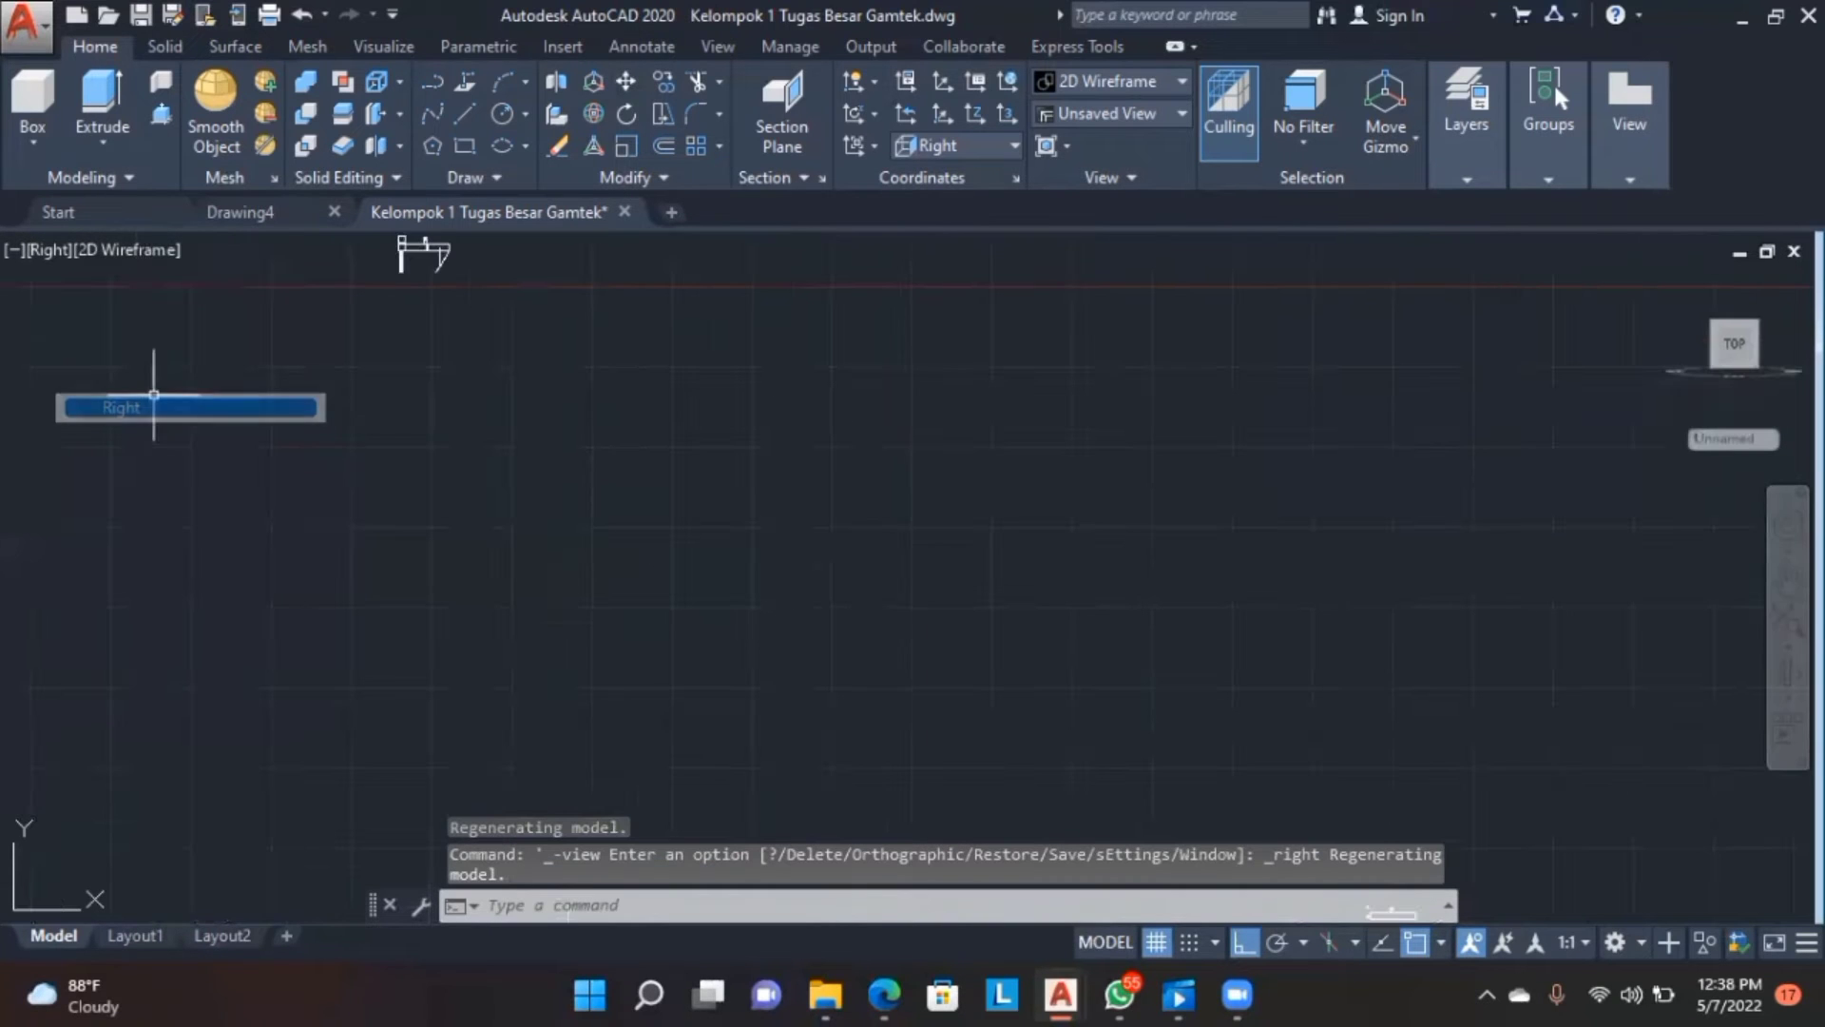
pyautogui.moveTo(408, 245); pyautogui.dragTo(400, 464, button='middle')
pyautogui.scroll(14, 401, 465)
pyautogui.moveTo(579, 558); pyautogui.dragTo(607, 381, button='middle')
# - Draw a six-sided polygon inscribed in a circle of radius 3.5 in the empty area beside the split box
pyautogui.click(433, 145)
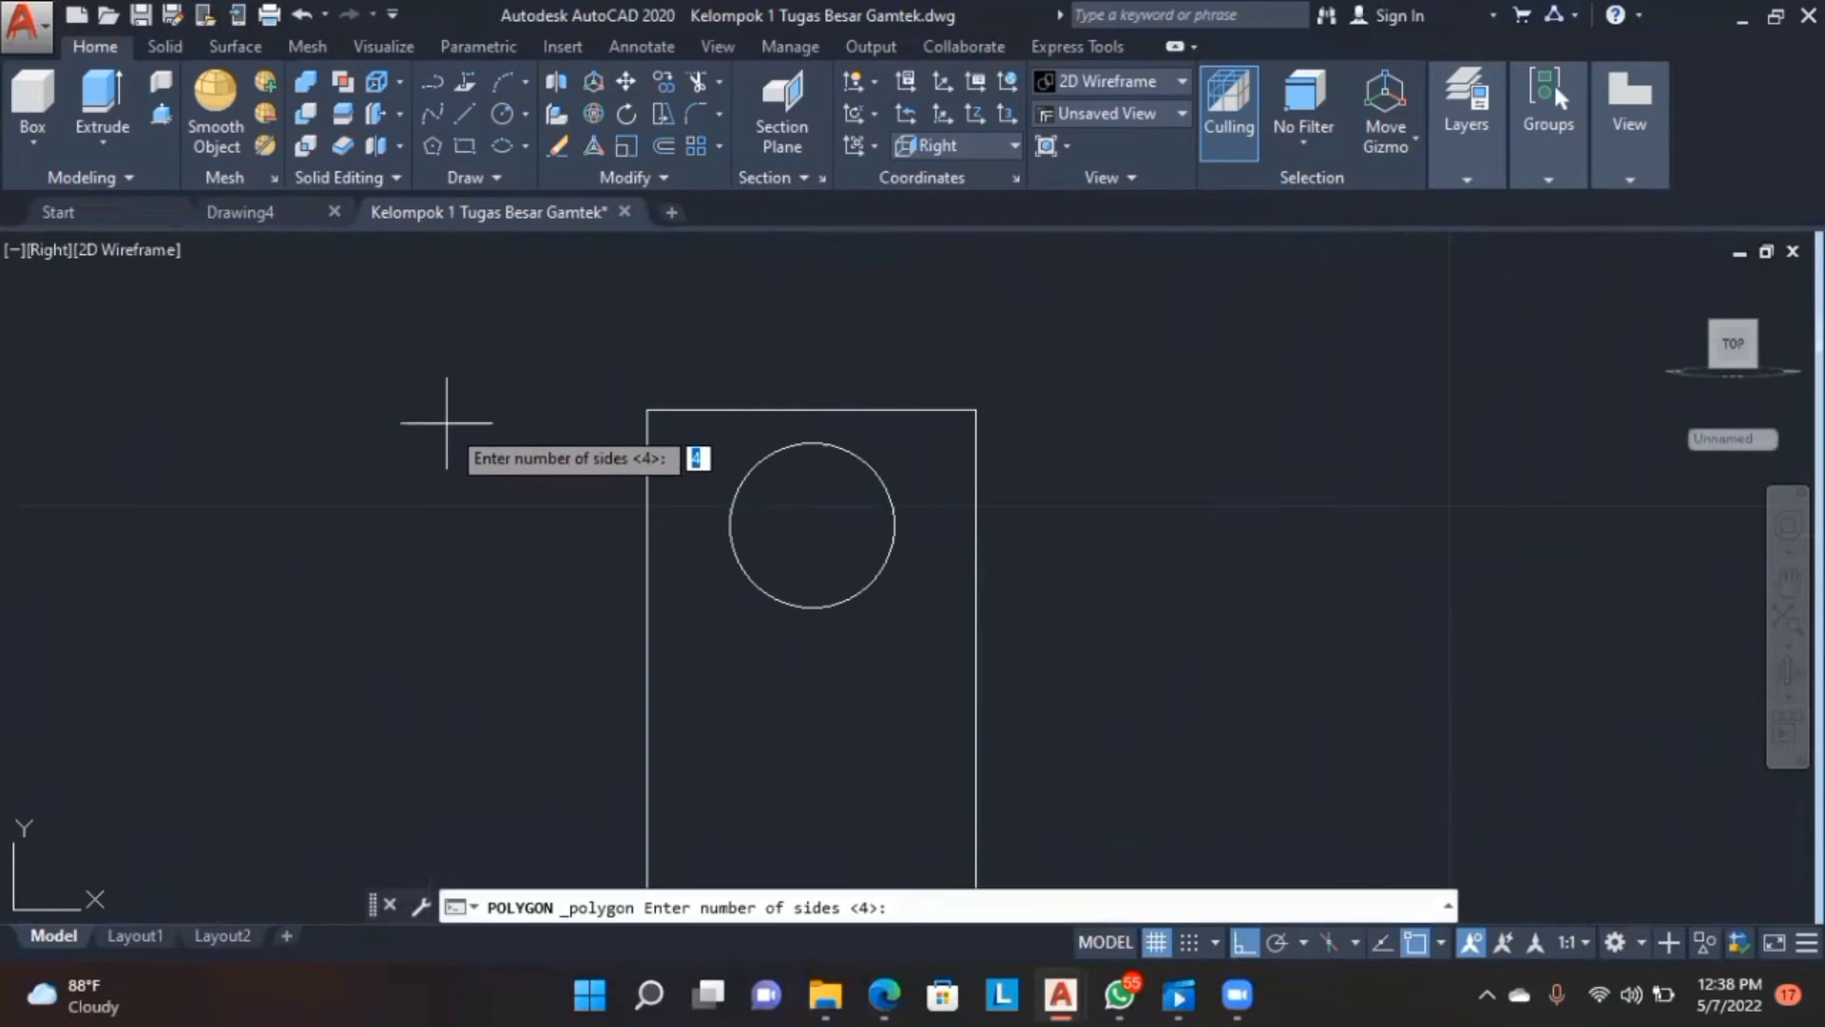
pyautogui.write('6')
pyautogui.press('Return')
pyautogui.click(338, 532)
pyautogui.click(465, 600)
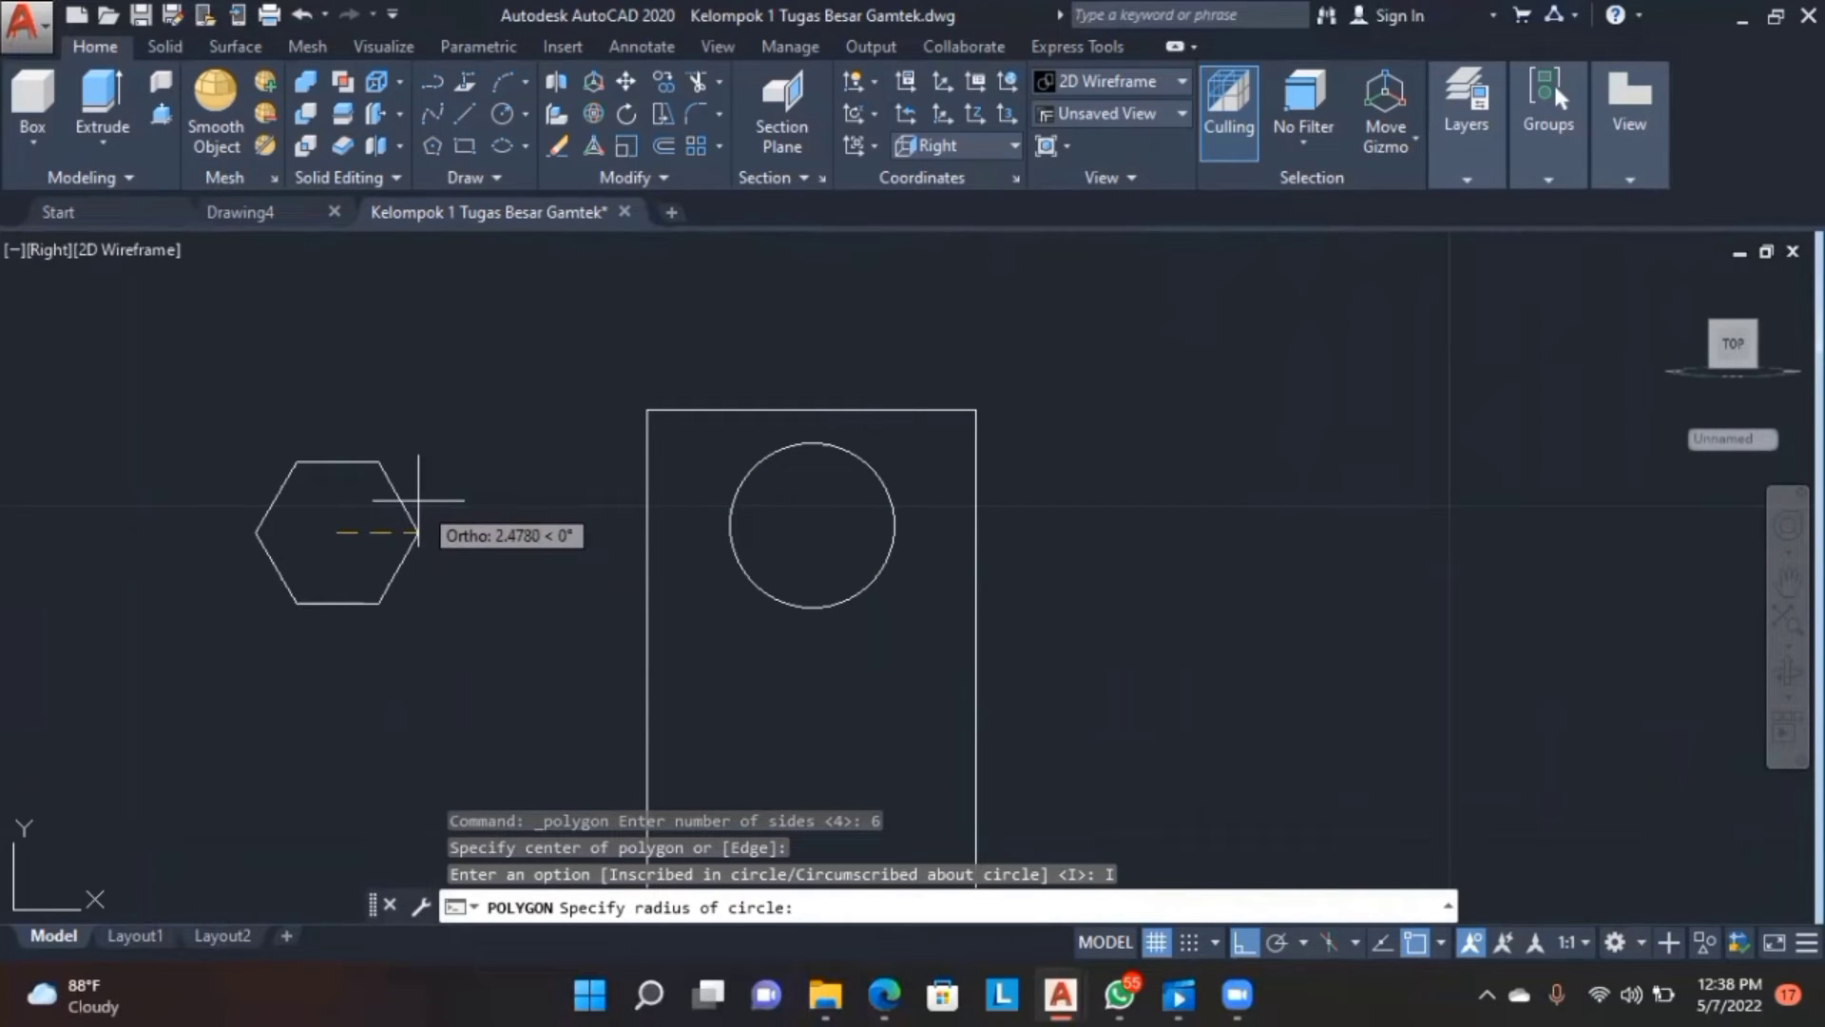
pyautogui.write('3.5')
pyautogui.press('Return')
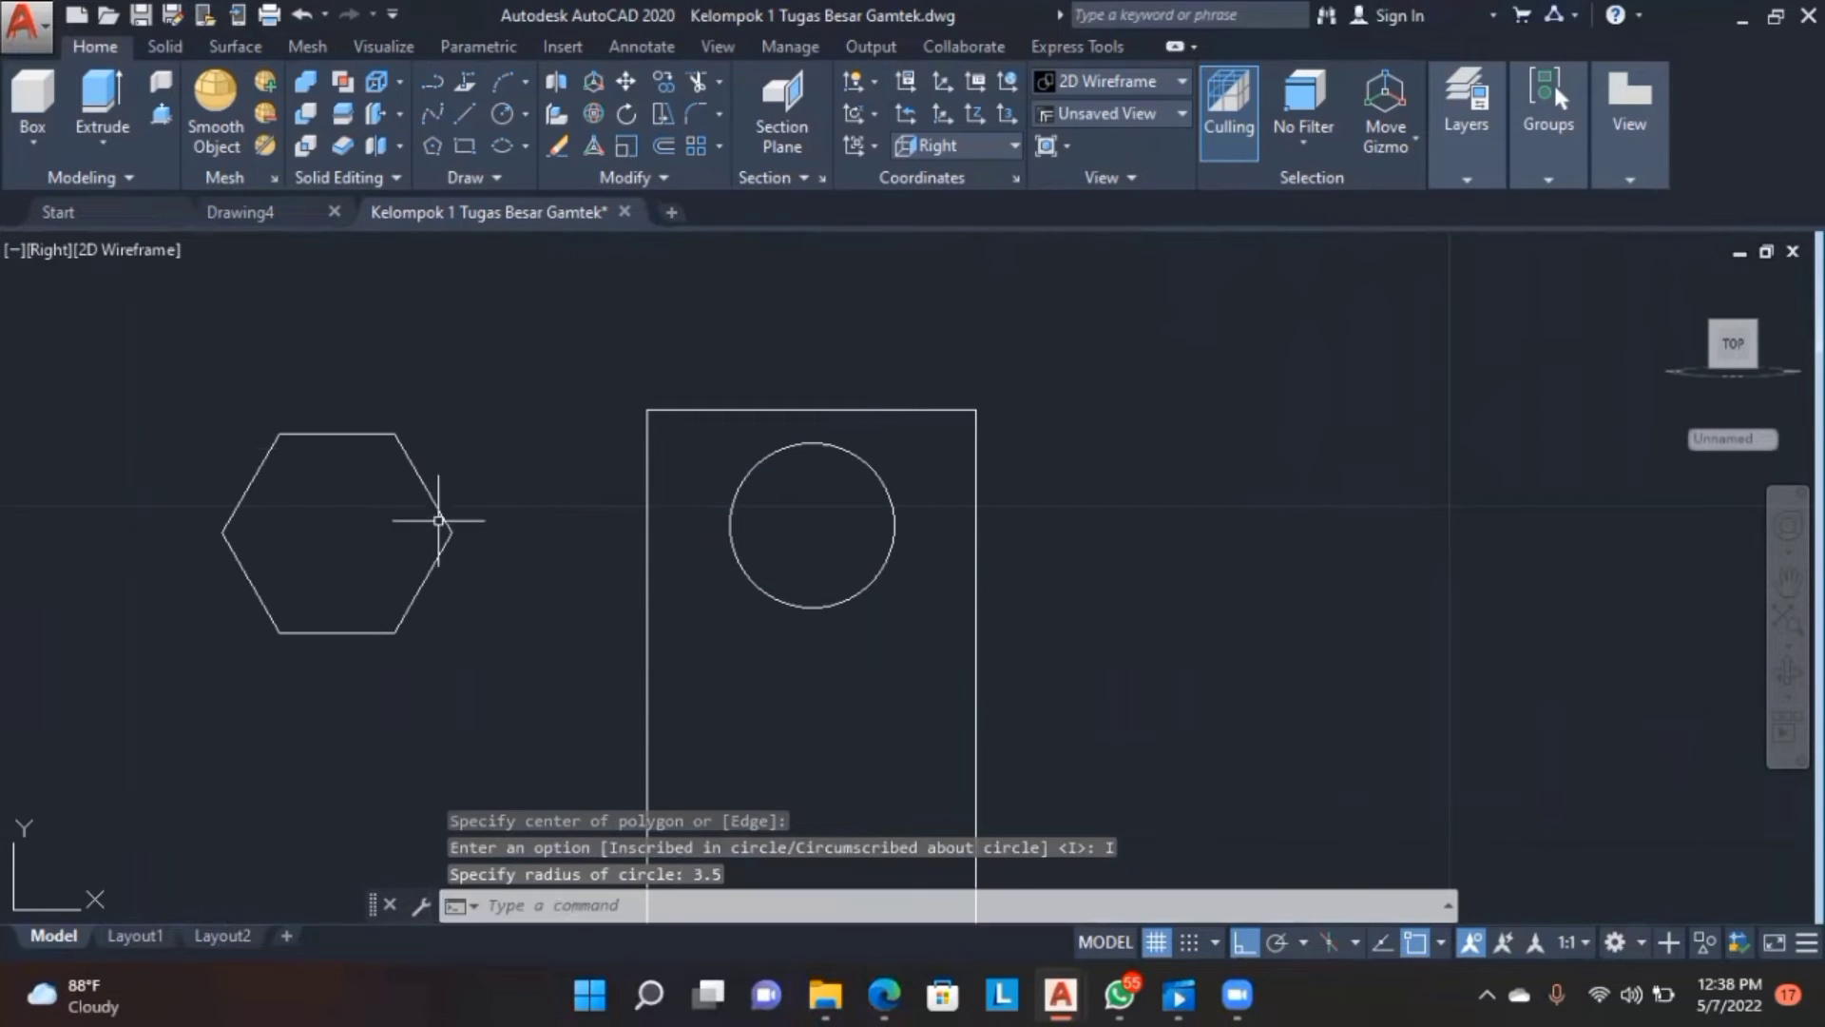
# - Move the hexagon with its vertical centre line onto the circle's centre, and erase the centre line
pyautogui.click(428, 585)
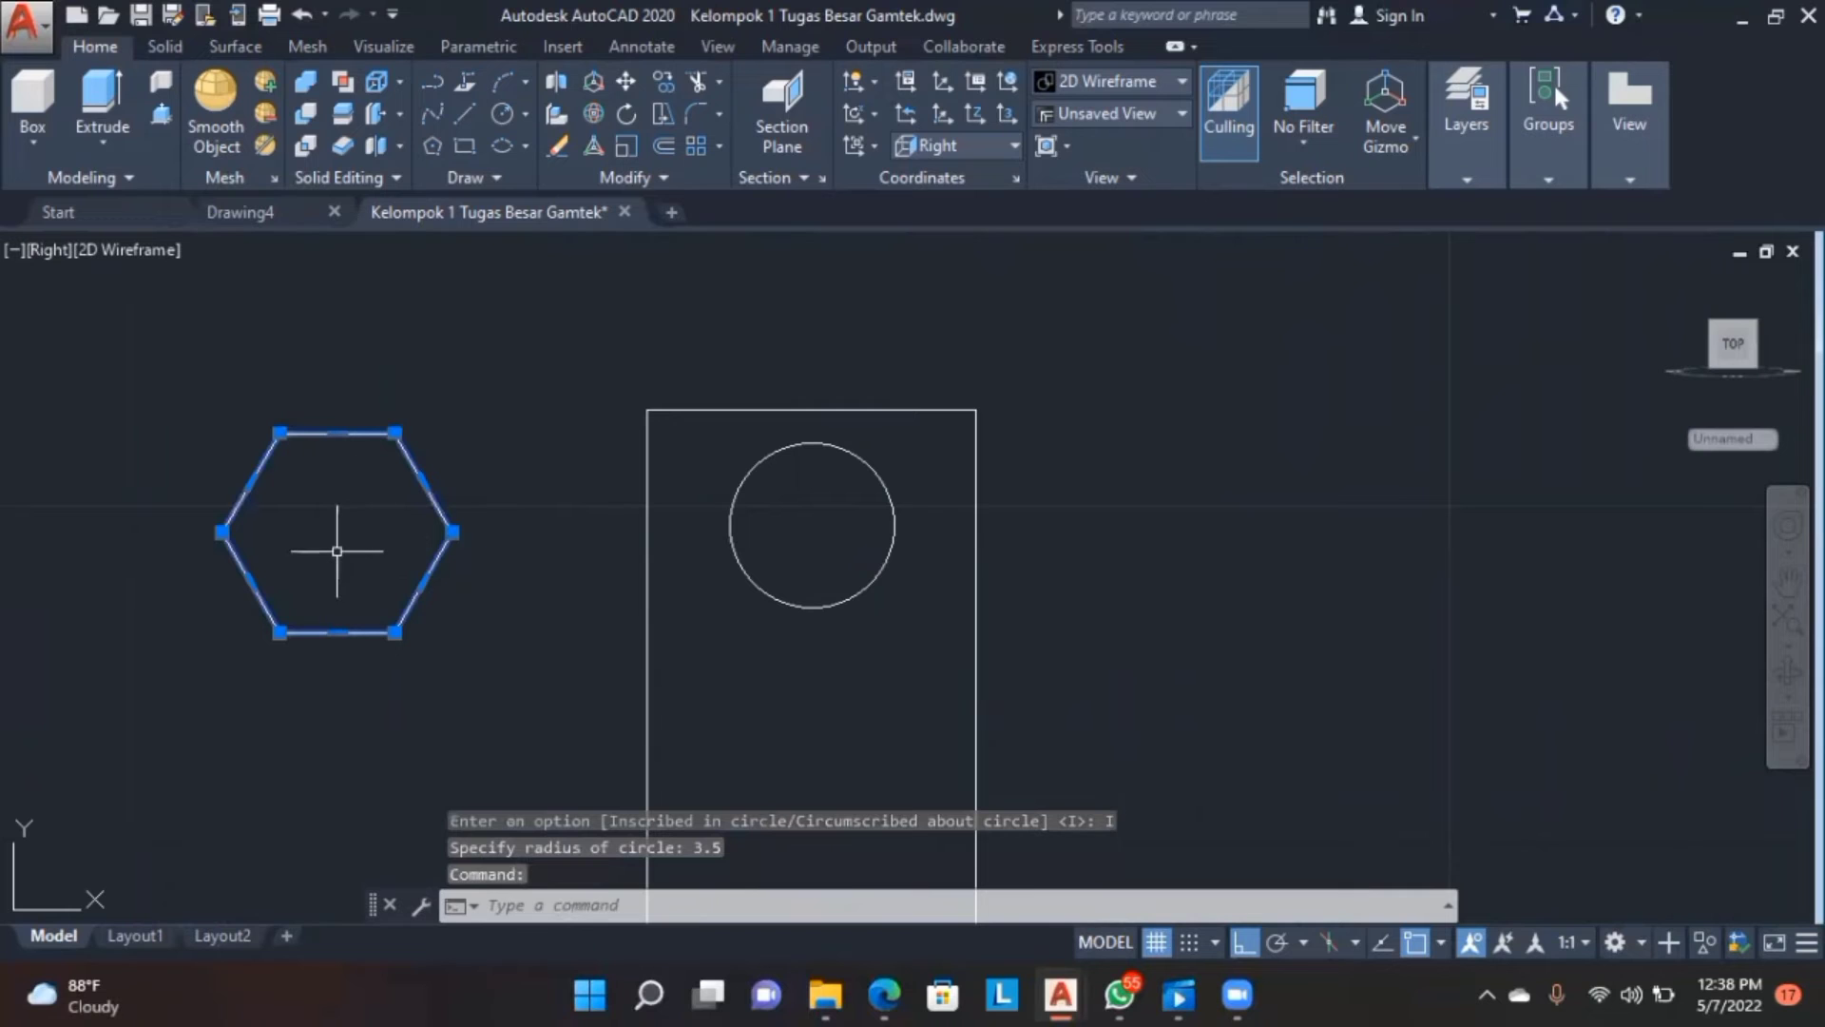
pyautogui.write('m')
pyautogui.press('Return')
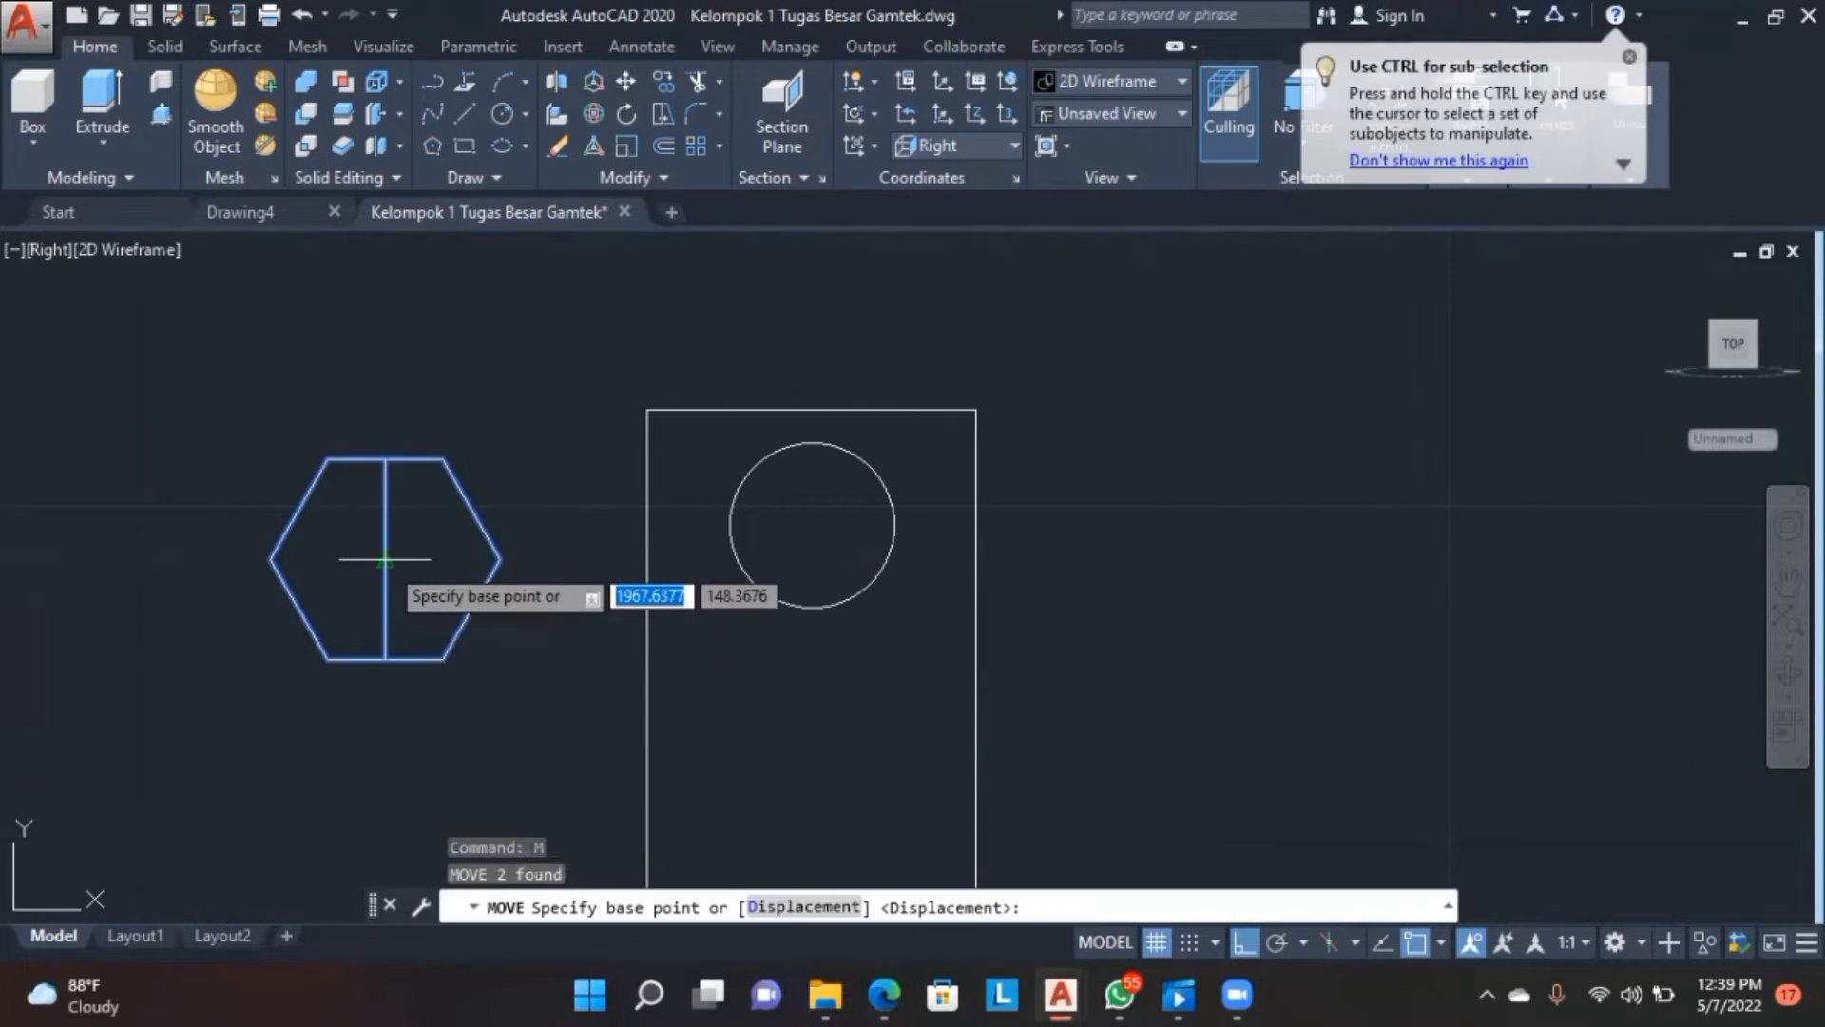
pyautogui.click(385, 559)
pyautogui.click(813, 524)
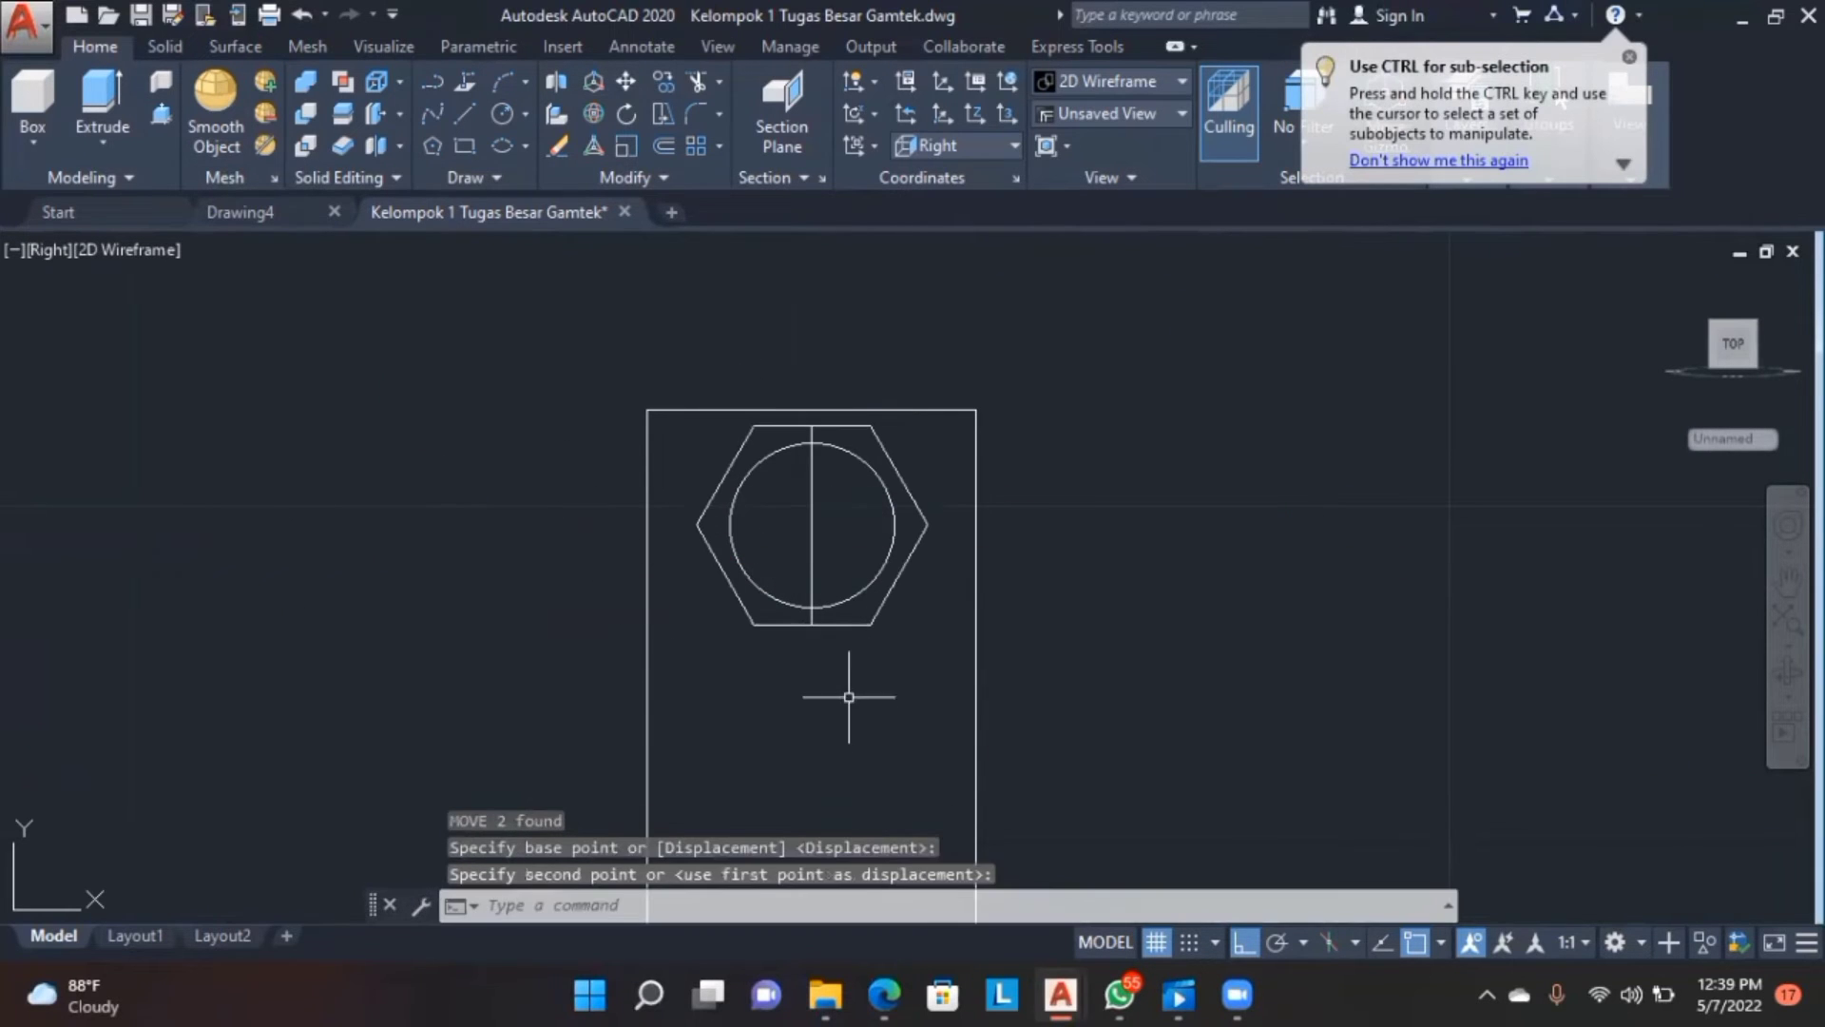
pyautogui.click(812, 567)
pyautogui.press('Delete')
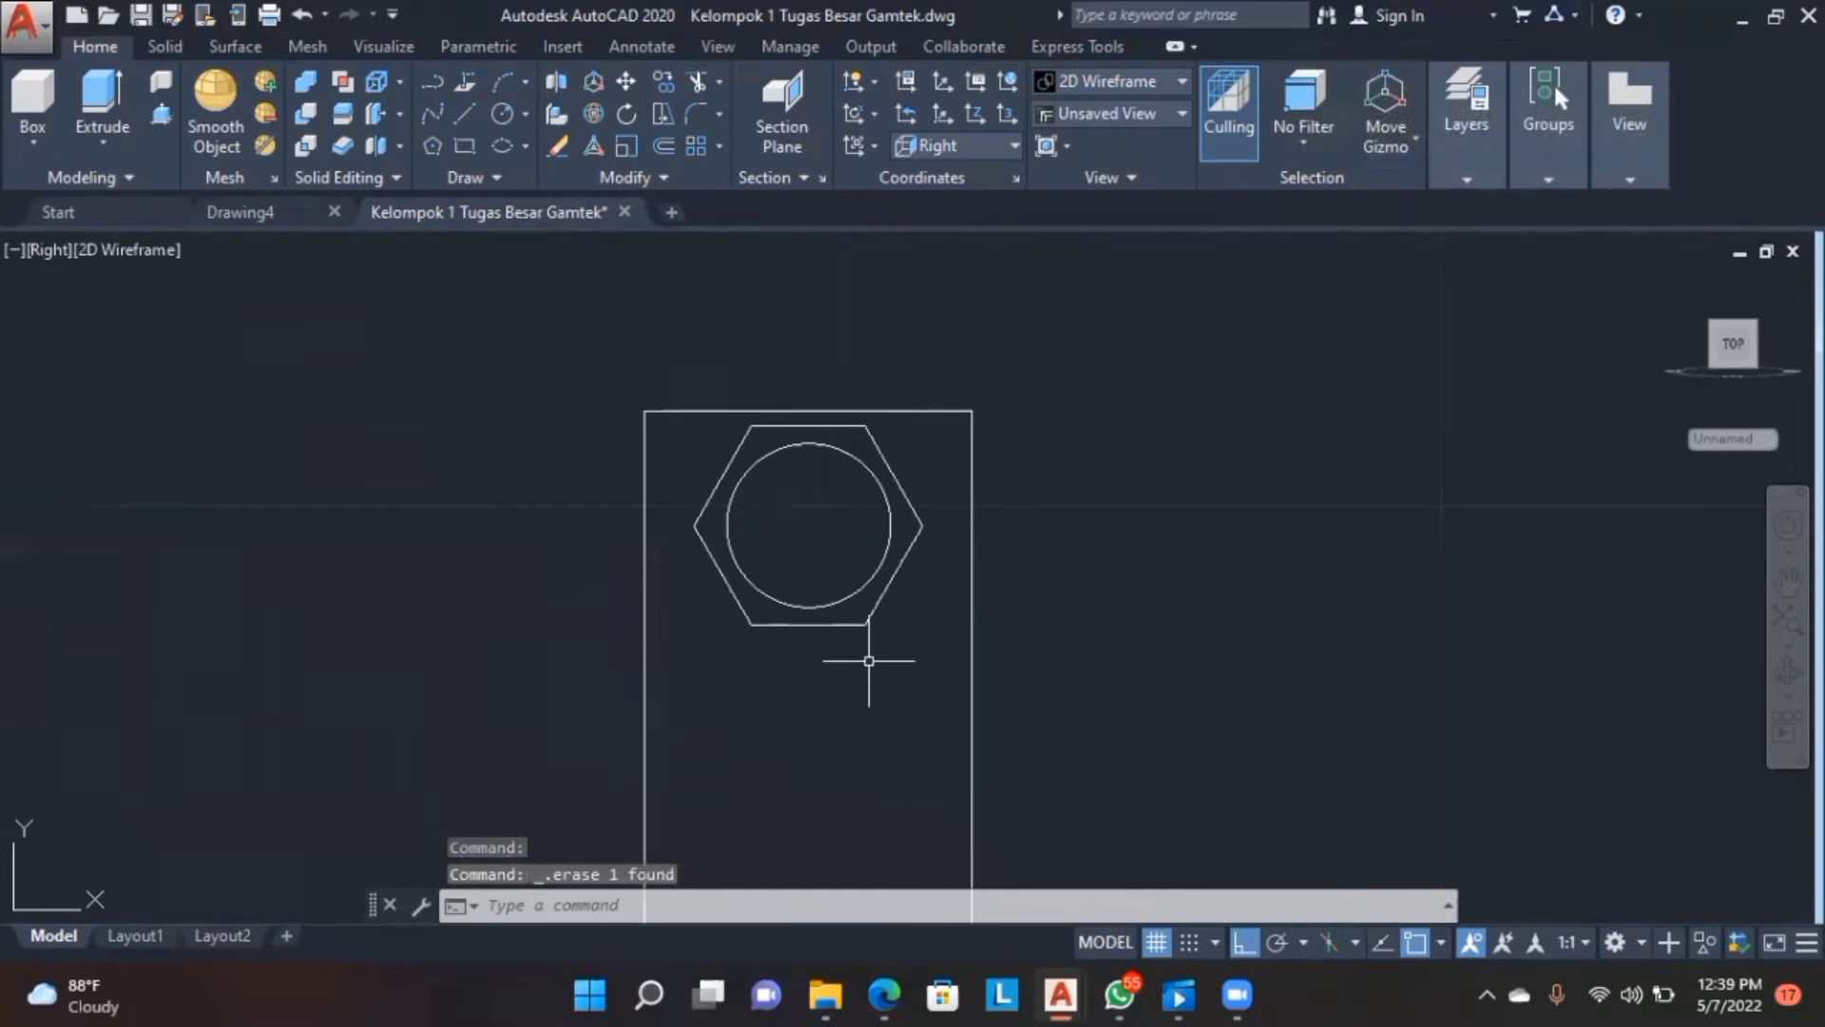
# - Extrude the hexagon around the cylinder's end by 1 unit to form a bolt head
pyautogui.click(1787, 671)
pyautogui.moveTo(1622, 713); pyautogui.dragTo(734, 501)
pyautogui.press('Escape')
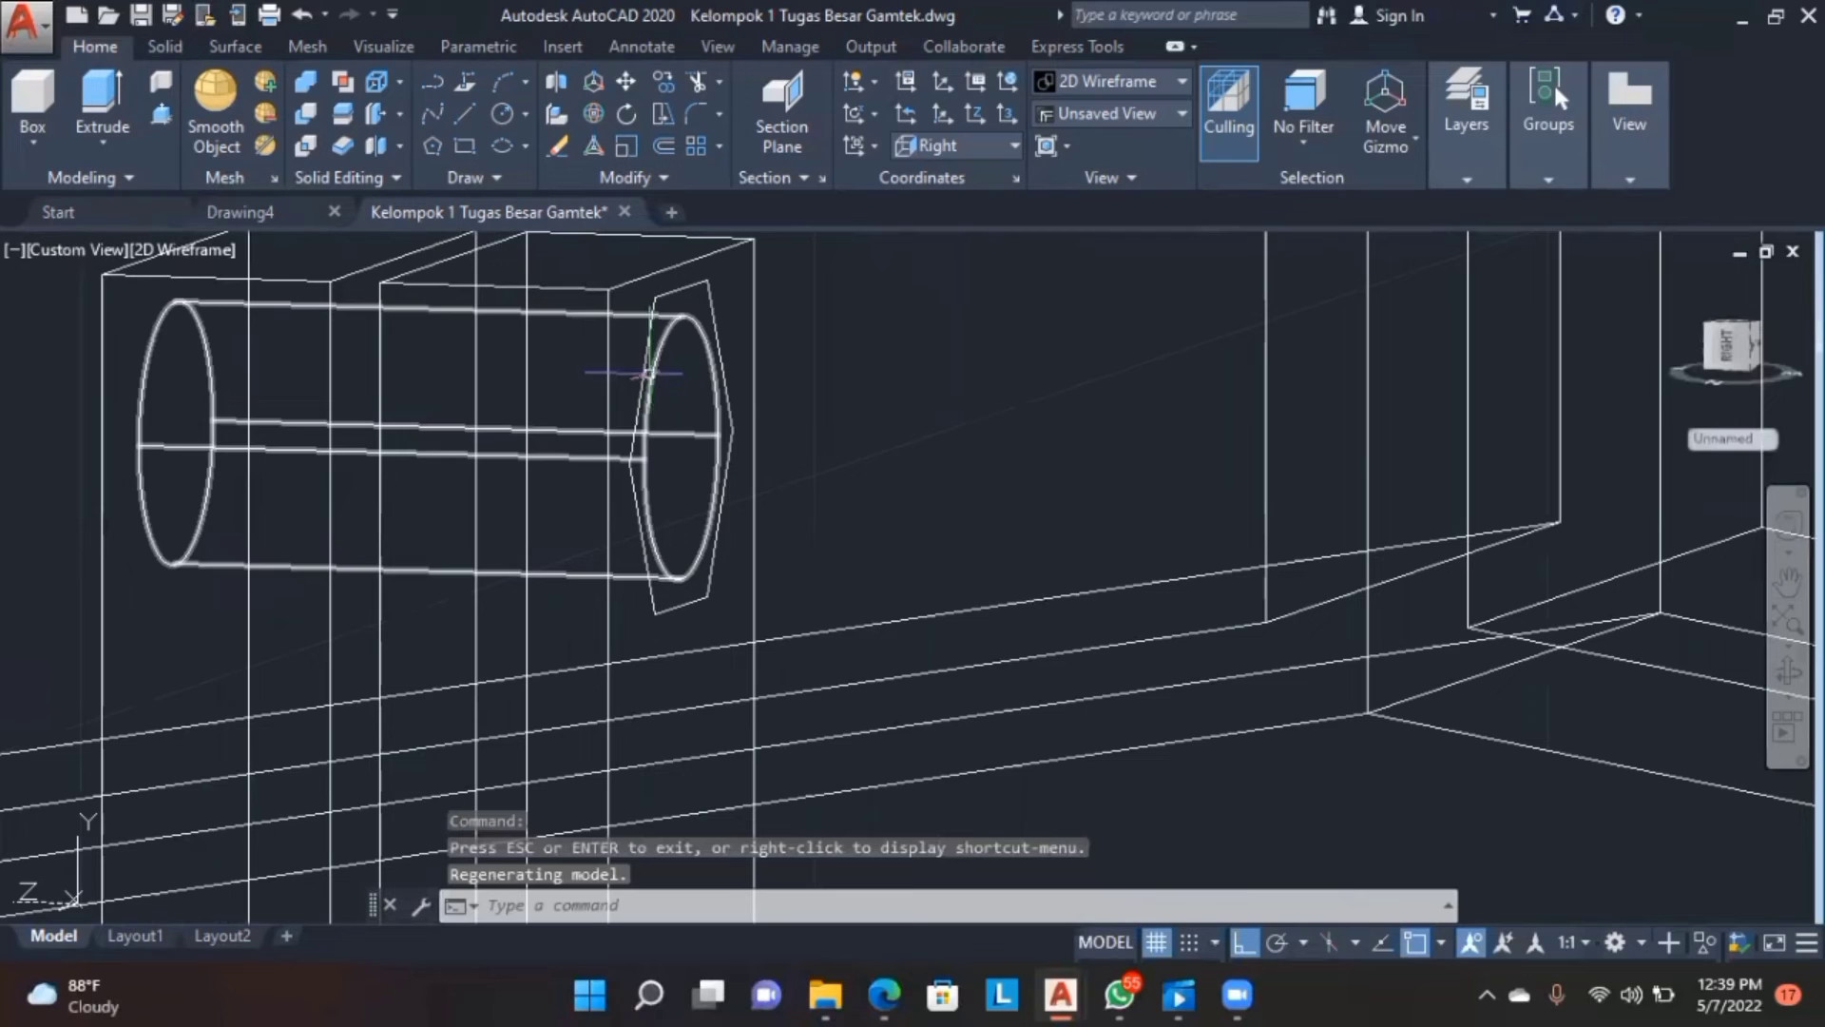
pyautogui.click(642, 364)
pyautogui.write('extrude')
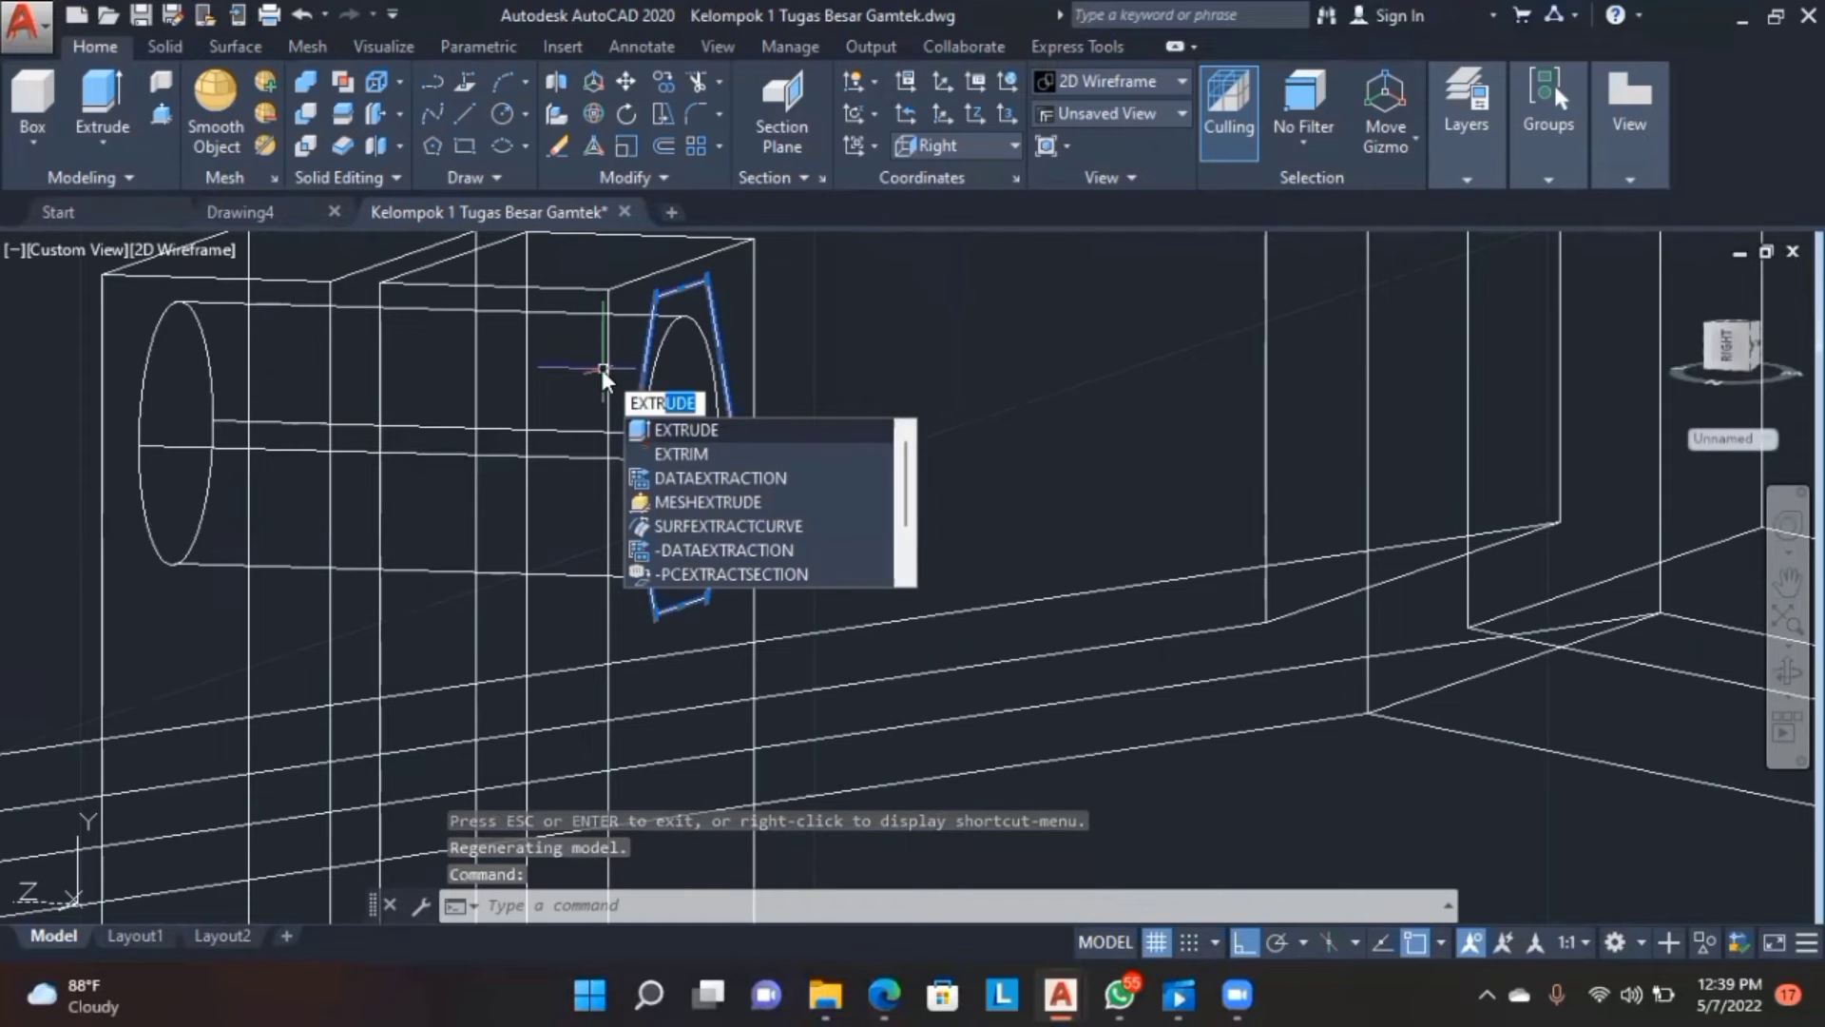
pyautogui.press('Return')
pyautogui.press('Return')
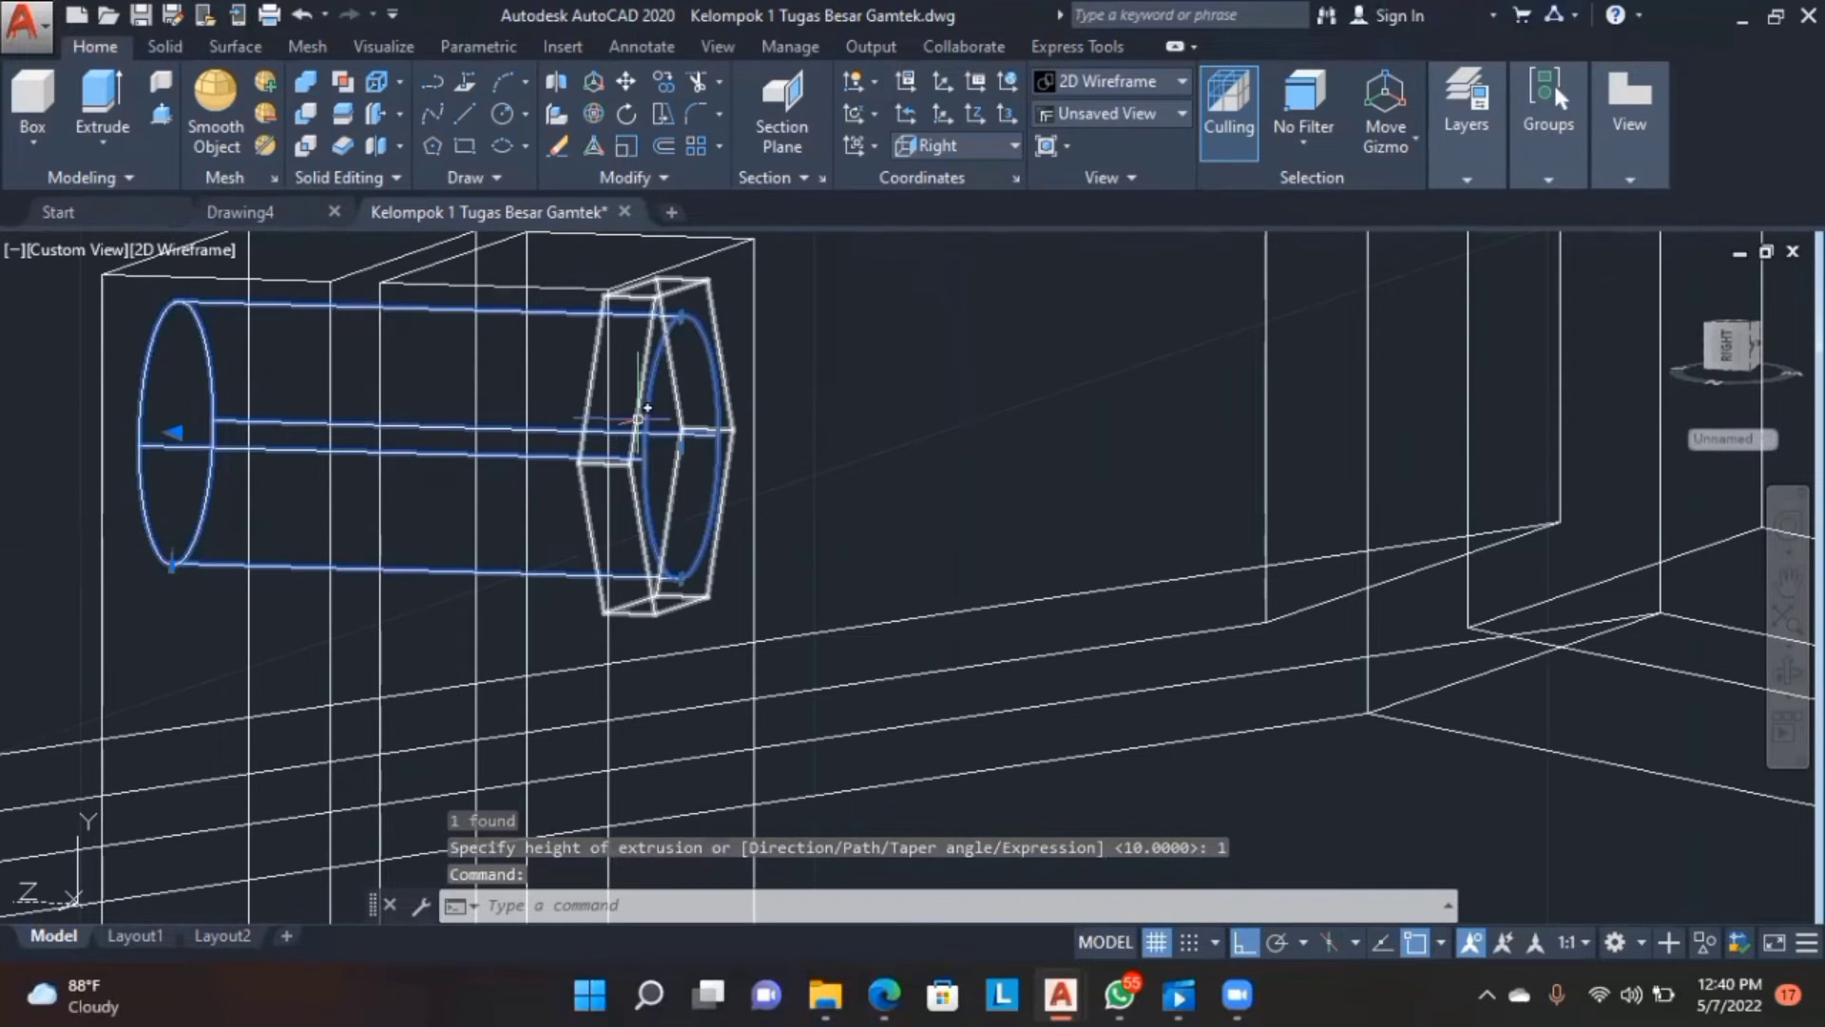
pyautogui.press('Escape')
pyautogui.click(858, 428)
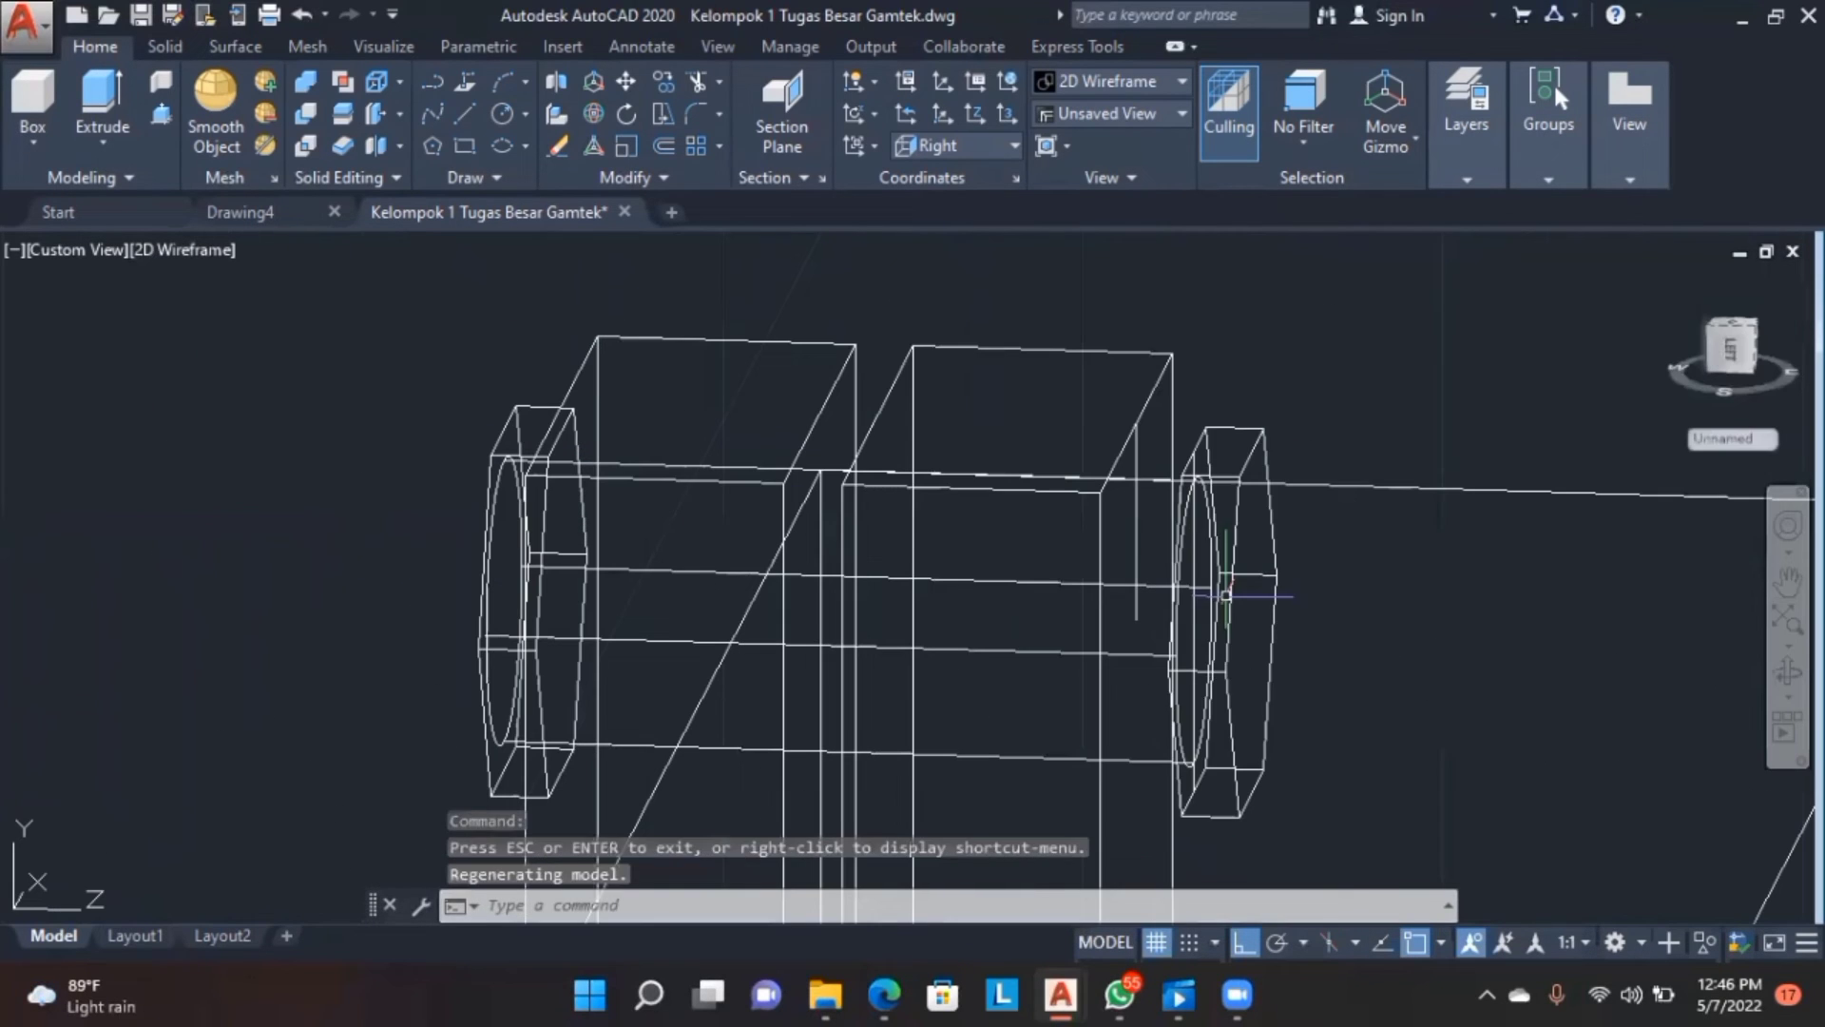
# - Move the second hexagonal head onto the lower end of the guide line on the prong's outer face, and delete the guide line
pyautogui.click(1192, 624)
pyautogui.write('m')
pyautogui.press('Return')
pyautogui.click(1192, 625)
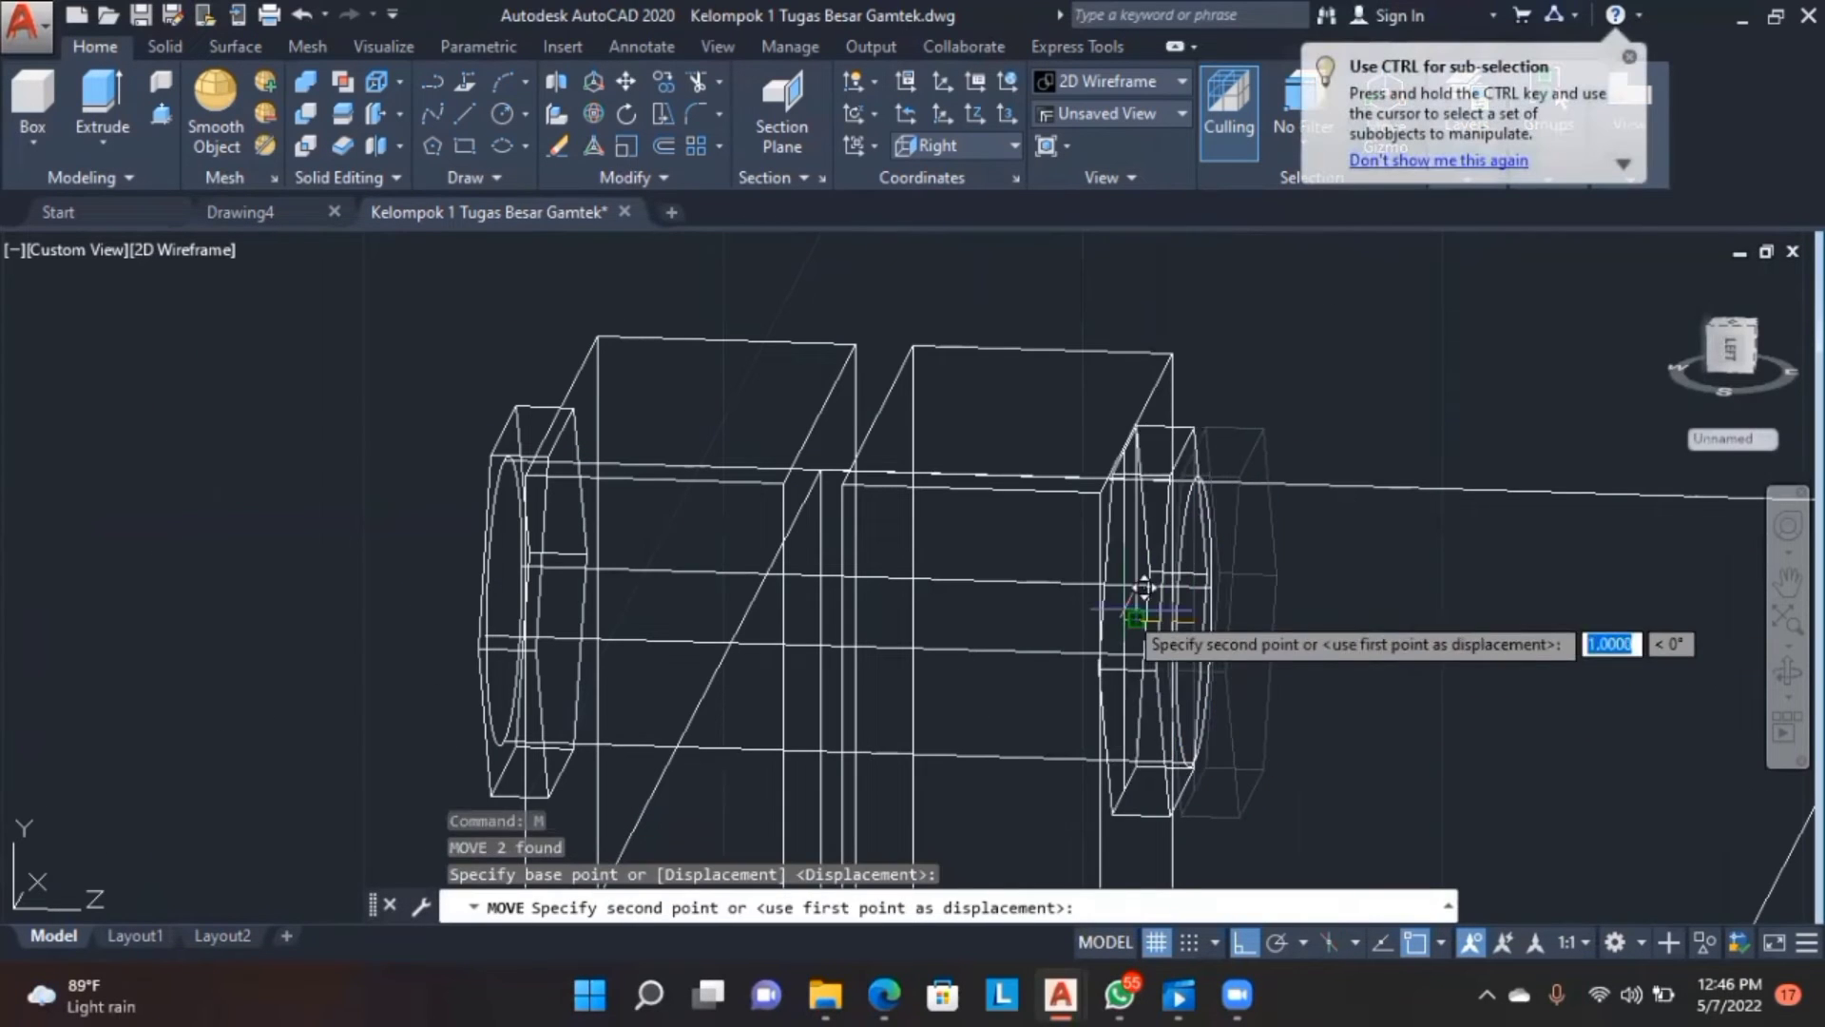
pyautogui.click(1150, 616)
pyautogui.keyDown('shift'); pyautogui.moveTo(1609, 720); pyautogui.dragTo(1284, 702, button='middle'); pyautogui.keyUp('shift')
pyautogui.click(1024, 647)
pyautogui.click(1049, 614)
pyautogui.press('Delete')
# - Copy the bolt's hexagonal head and cylindrical shaft to the clipboard
pyautogui.keyDown('shift'); pyautogui.moveTo(1547, 682); pyautogui.dragTo(1055, 623, button='middle'); pyautogui.keyUp('shift')
pyautogui.click(1057, 613)
pyautogui.click(1065, 614)
pyautogui.click(1067, 602)
pyautogui.press('Escape')
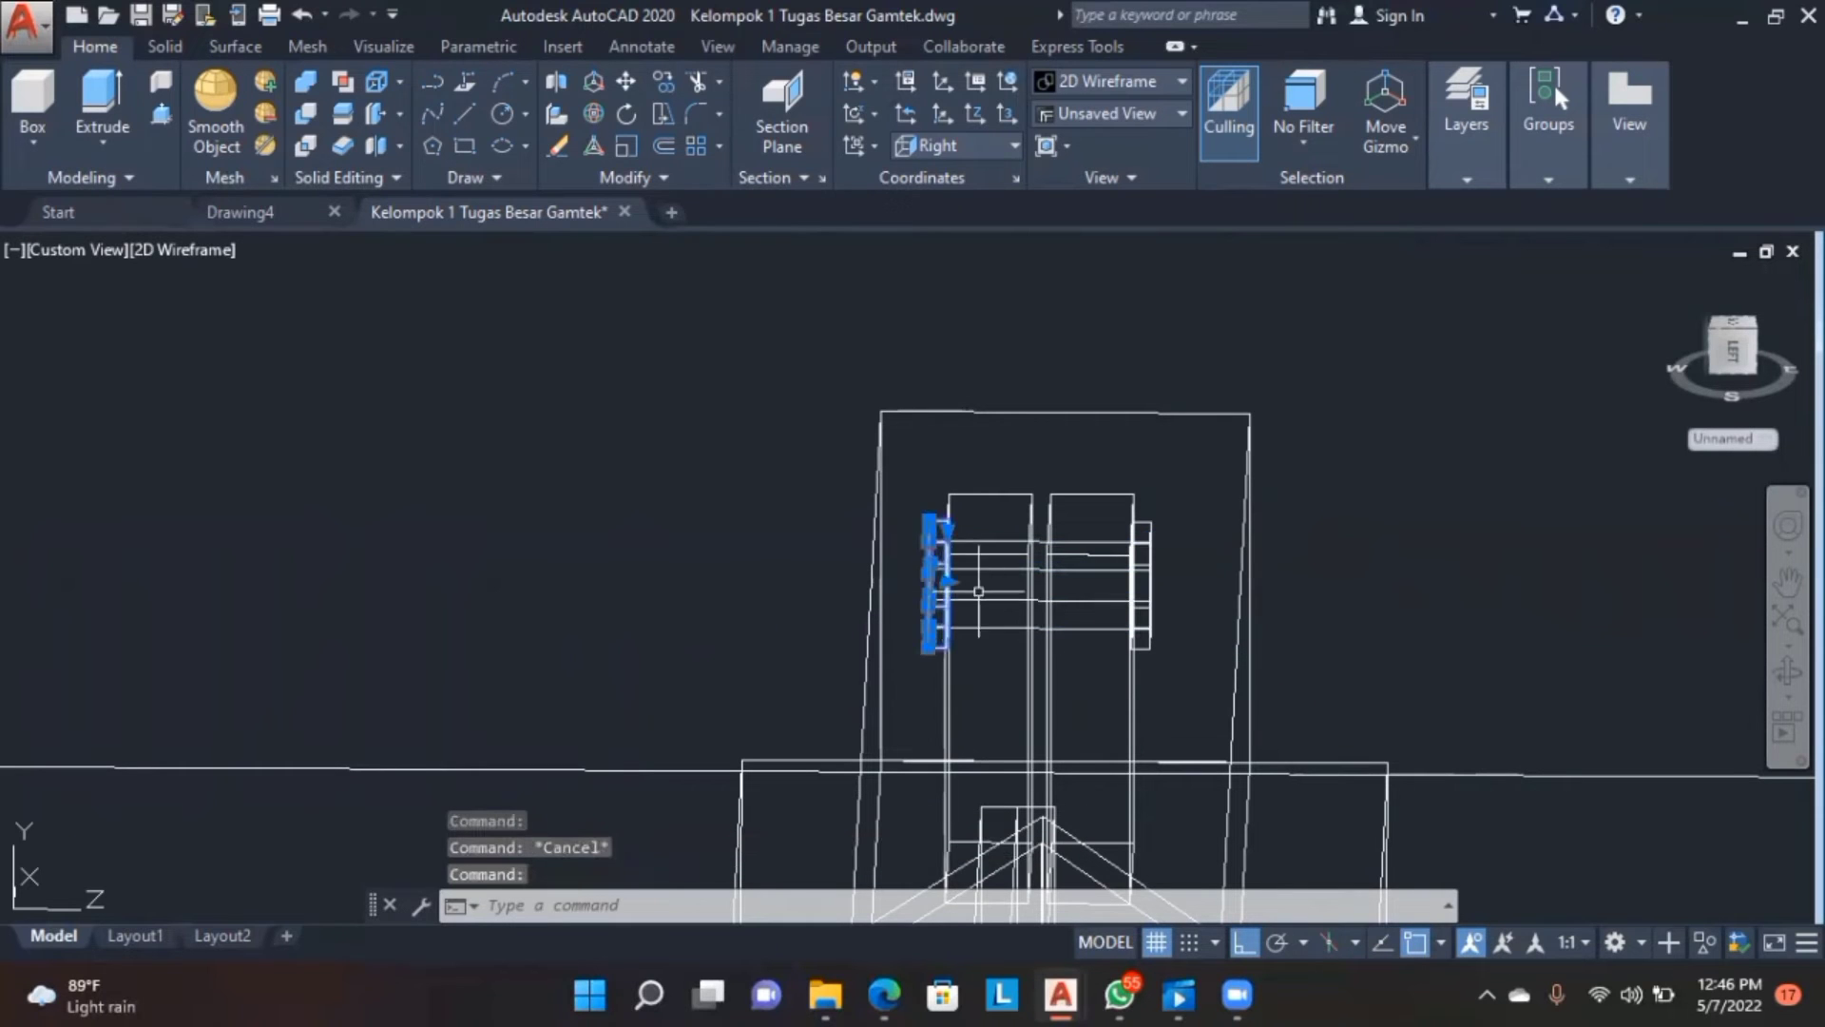
pyautogui.hotkey('ctrl', 'c')
pyautogui.scroll(-4, 1043, 595)
pyautogui.moveTo(1046, 589); pyautogui.dragTo(1133, 324, button='middle')
pyautogui.scroll(2, 589, 532)
pyautogui.click(493, 616)
pyautogui.scroll(-2, 493, 616)
pyautogui.click(388, 586)
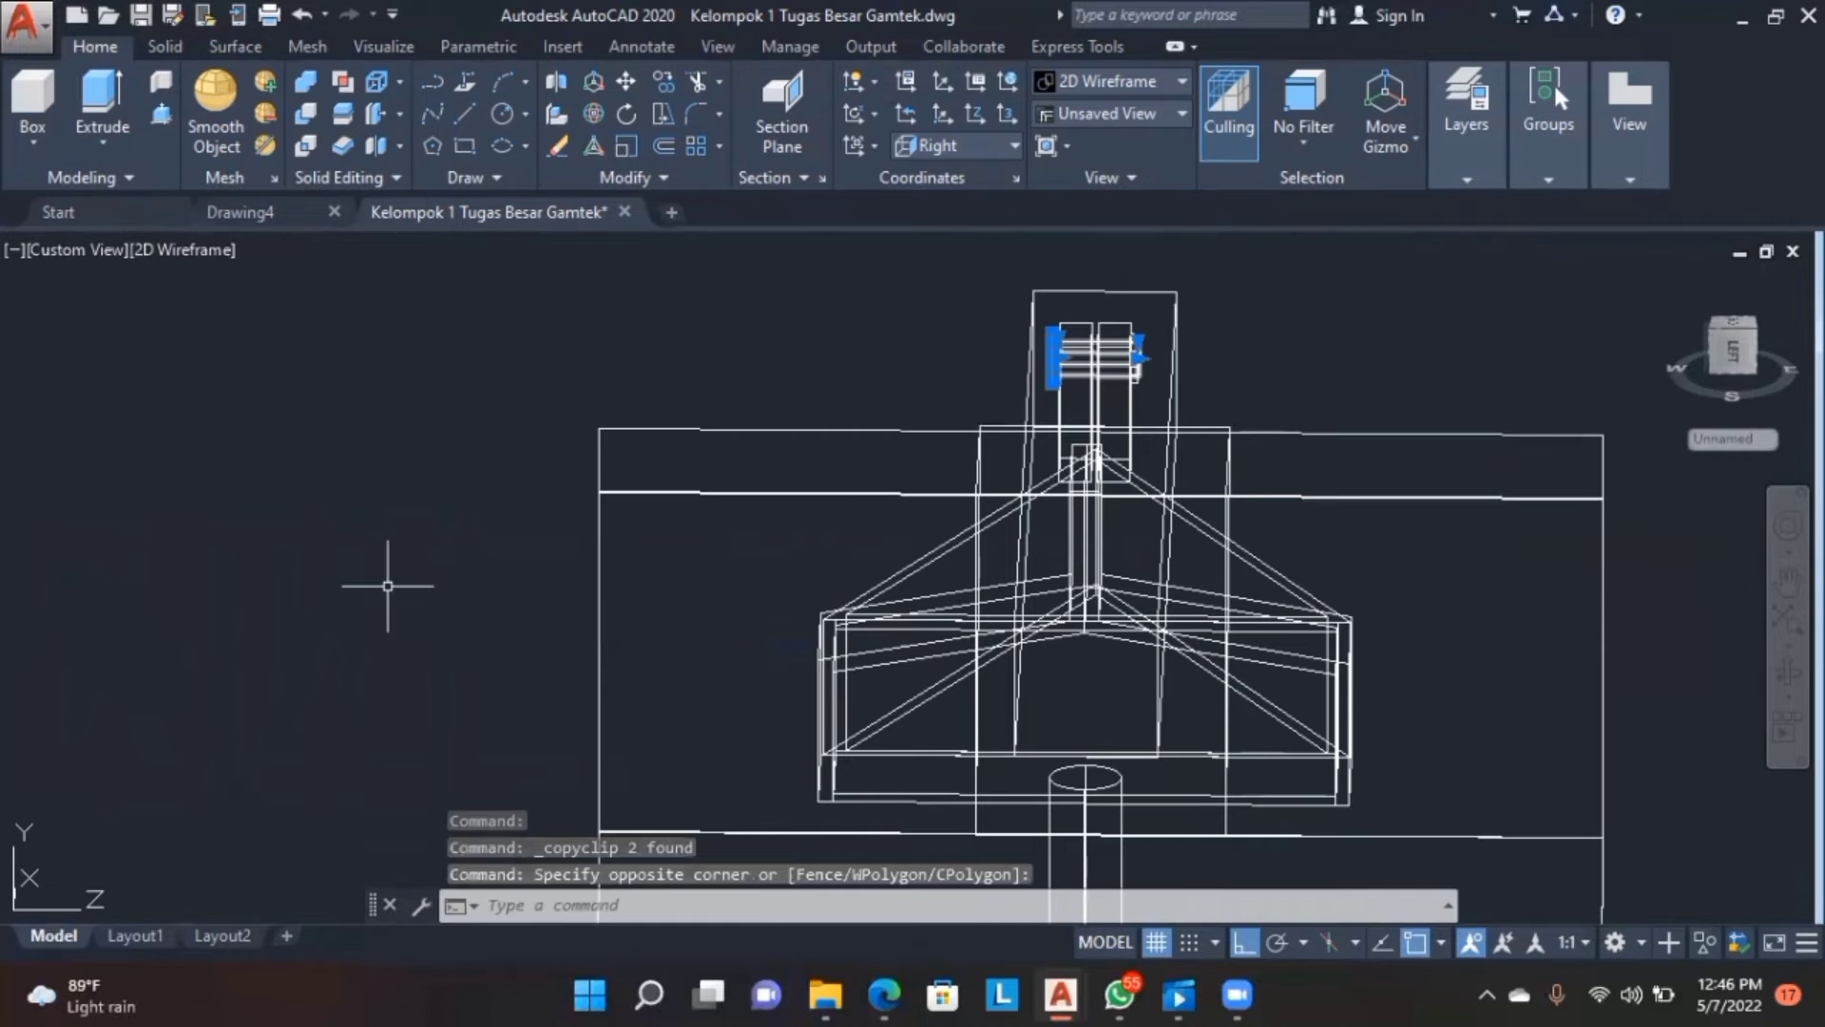
# - Paste three copies of the headed bolt, one below the other, in the empty area beside the model
pyautogui.hotkey('ctrl', 'v')
pyautogui.click(363, 616)
pyautogui.hotkey('ctrl', 'v')
pyautogui.click(363, 702)
pyautogui.hotkey('ctrl', 'v')
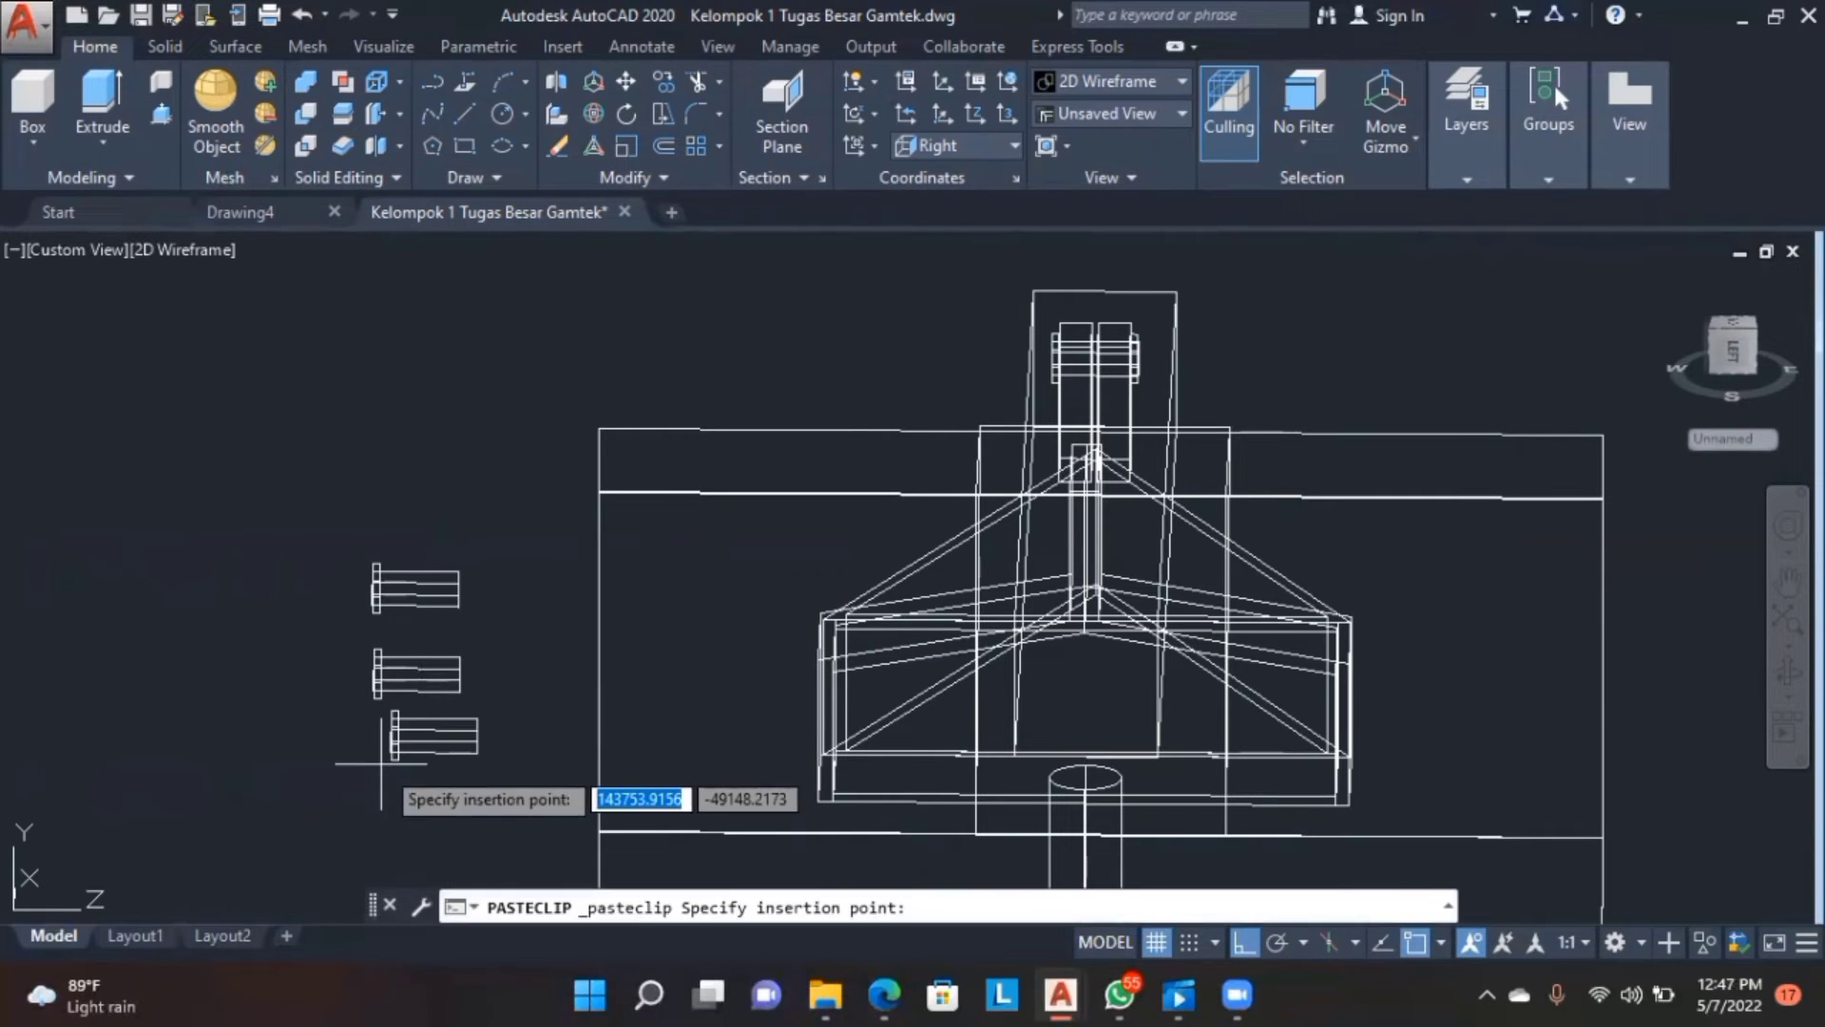
pyautogui.press('Return')
pyautogui.click(403, 757)
# - Draw a vertical guide line 10 units long downward from the midpoint of the thin upright plate's top edge
pyautogui.scroll(-5, 403, 758)
pyautogui.scroll(5, 500, 713)
pyautogui.scroll(3, 665, 761)
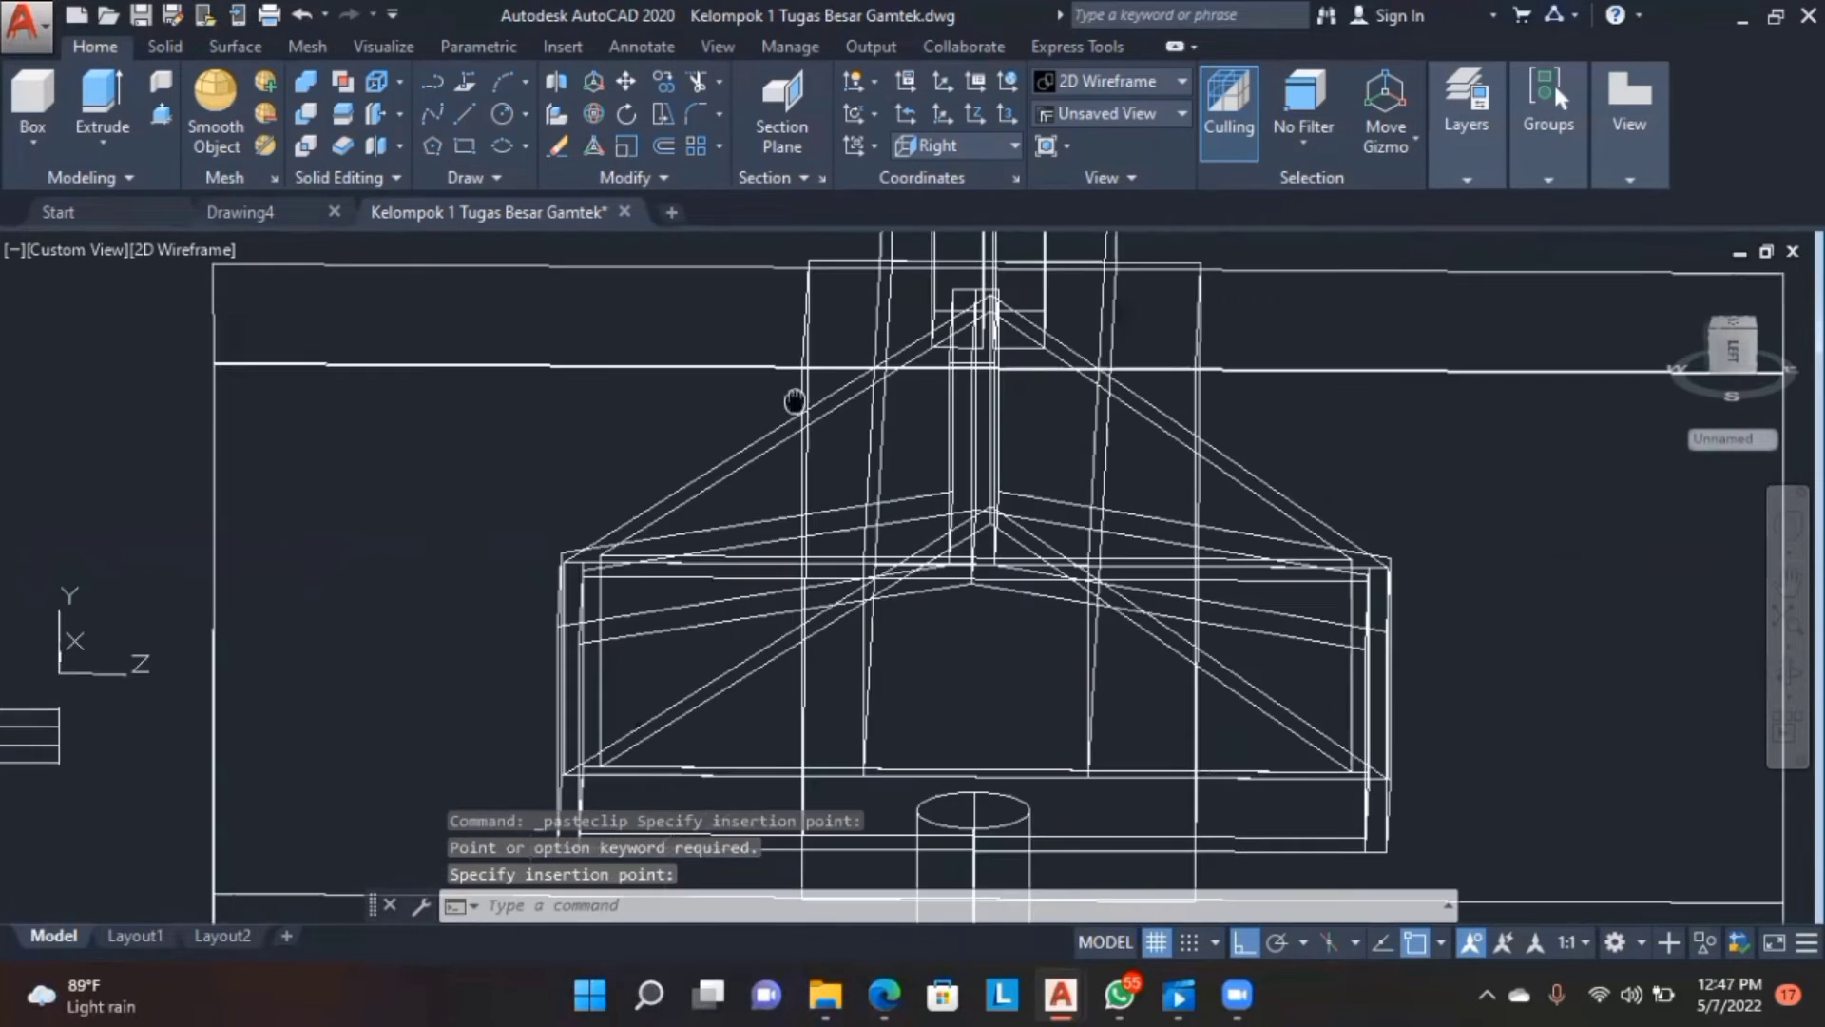
pyautogui.keyDown('shift'); pyautogui.moveTo(795, 399); pyautogui.dragTo(1587, 681, button='middle'); pyautogui.keyUp('shift')
pyautogui.scroll(-3, 1247, 702)
pyautogui.moveTo(1247, 702); pyautogui.dragTo(1503, 647, button='middle')
pyautogui.keyDown('shift'); pyautogui.moveTo(1272, 636); pyautogui.dragTo(827, 627, button='middle'); pyautogui.keyUp('shift')
pyautogui.press('Escape')
pyautogui.click(464, 113)
pyautogui.scroll(4, 1255, 376)
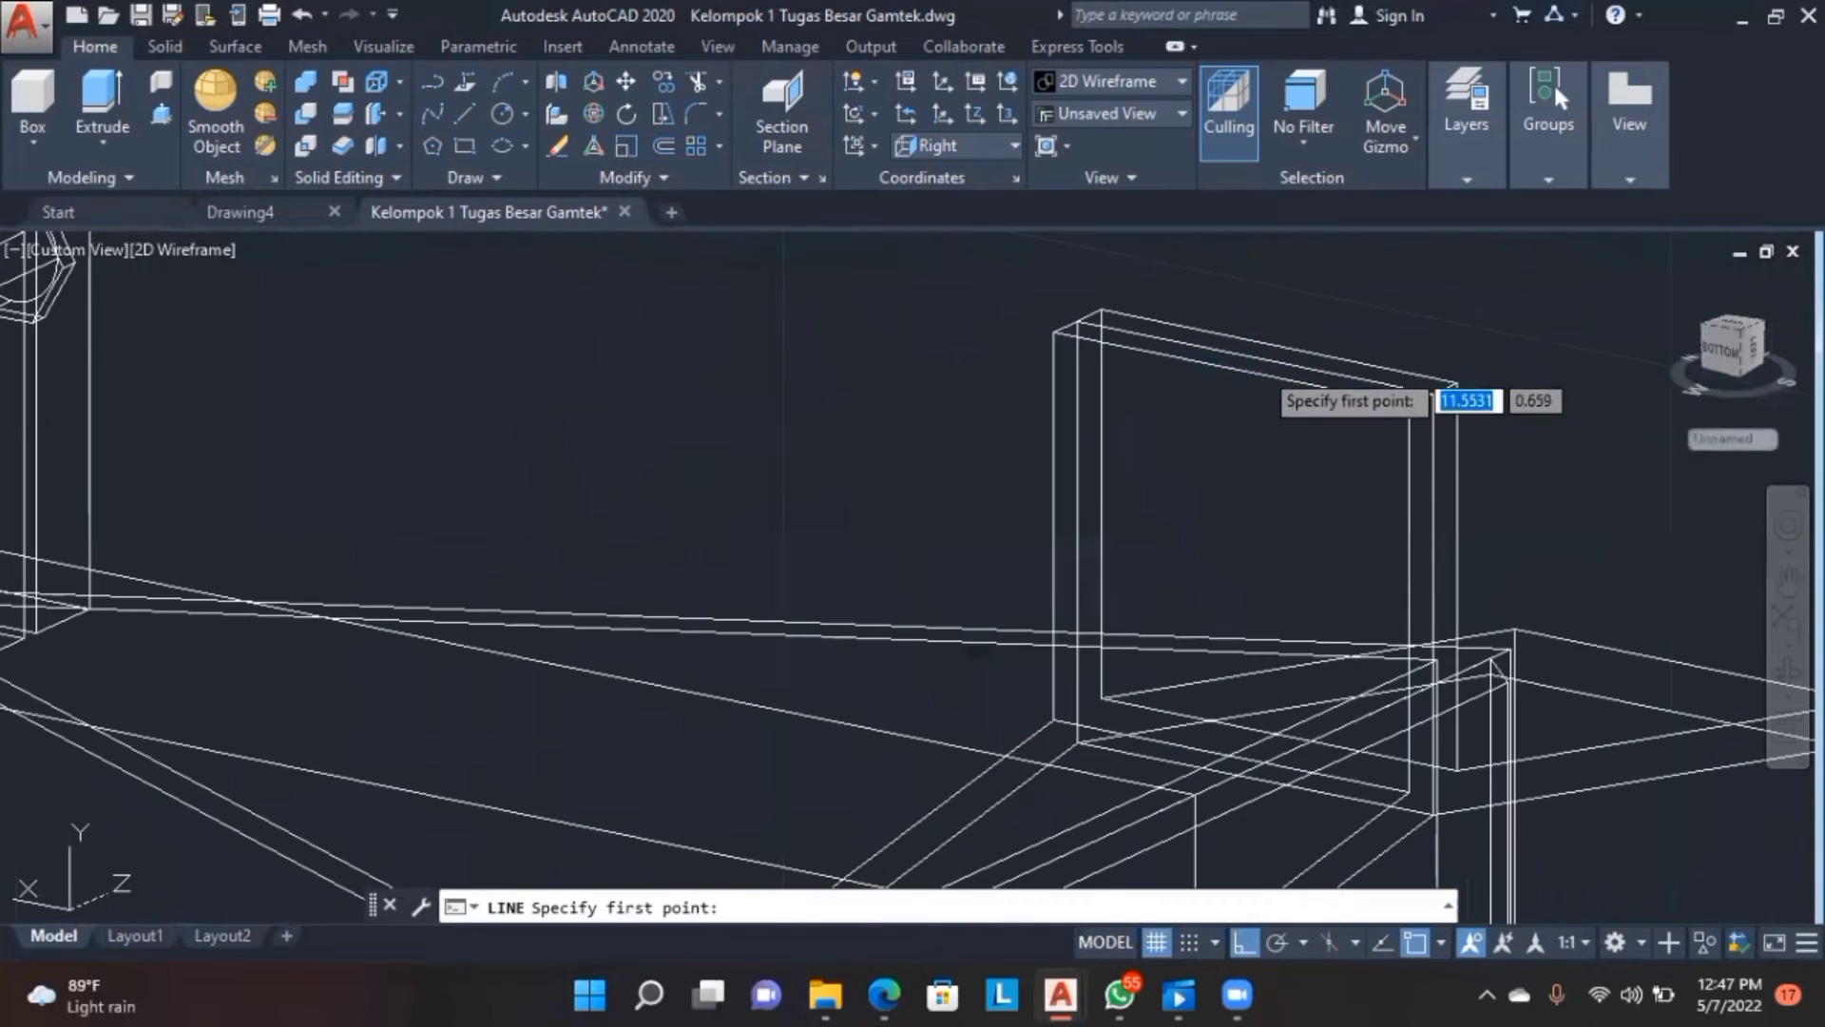
pyautogui.click(1232, 369)
pyautogui.write('10')
pyautogui.press('Return')
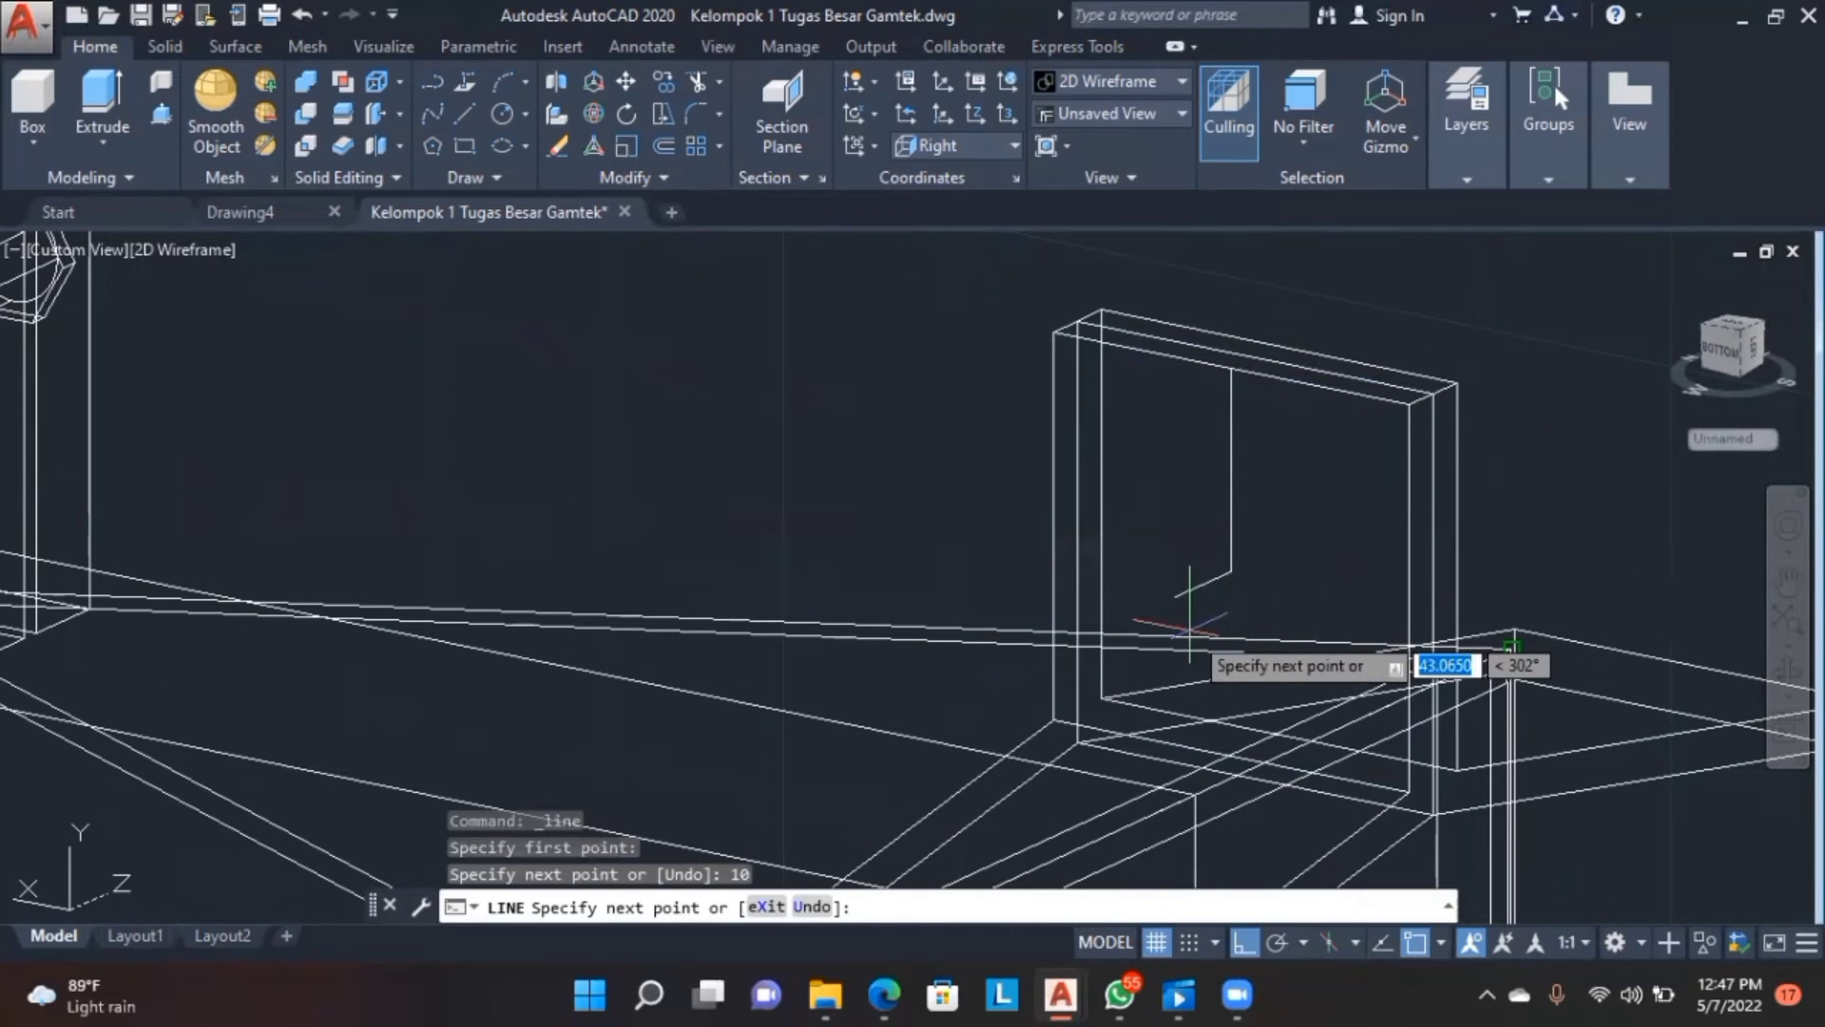
pyautogui.press('Return')
# - Draw a 10-unit vertical guide line downward from the top-edge midpoint of the plate at the triangular frame's corner
pyautogui.scroll(-4, 1226, 627)
pyautogui.moveTo(910, 644); pyautogui.dragTo(1281, 549, button='middle')
pyautogui.scroll(5, 1141, 650)
pyautogui.moveTo(1141, 652); pyautogui.dragTo(1149, 500, button='middle')
pyautogui.click(1787, 672)
pyautogui.moveTo(1464, 647)
pyautogui.mouseDown()
pyautogui.moveTo(1486, 683)
pyautogui.moveTo(1406, 653)
pyautogui.moveTo(1435, 668)
pyautogui.mouseUp()
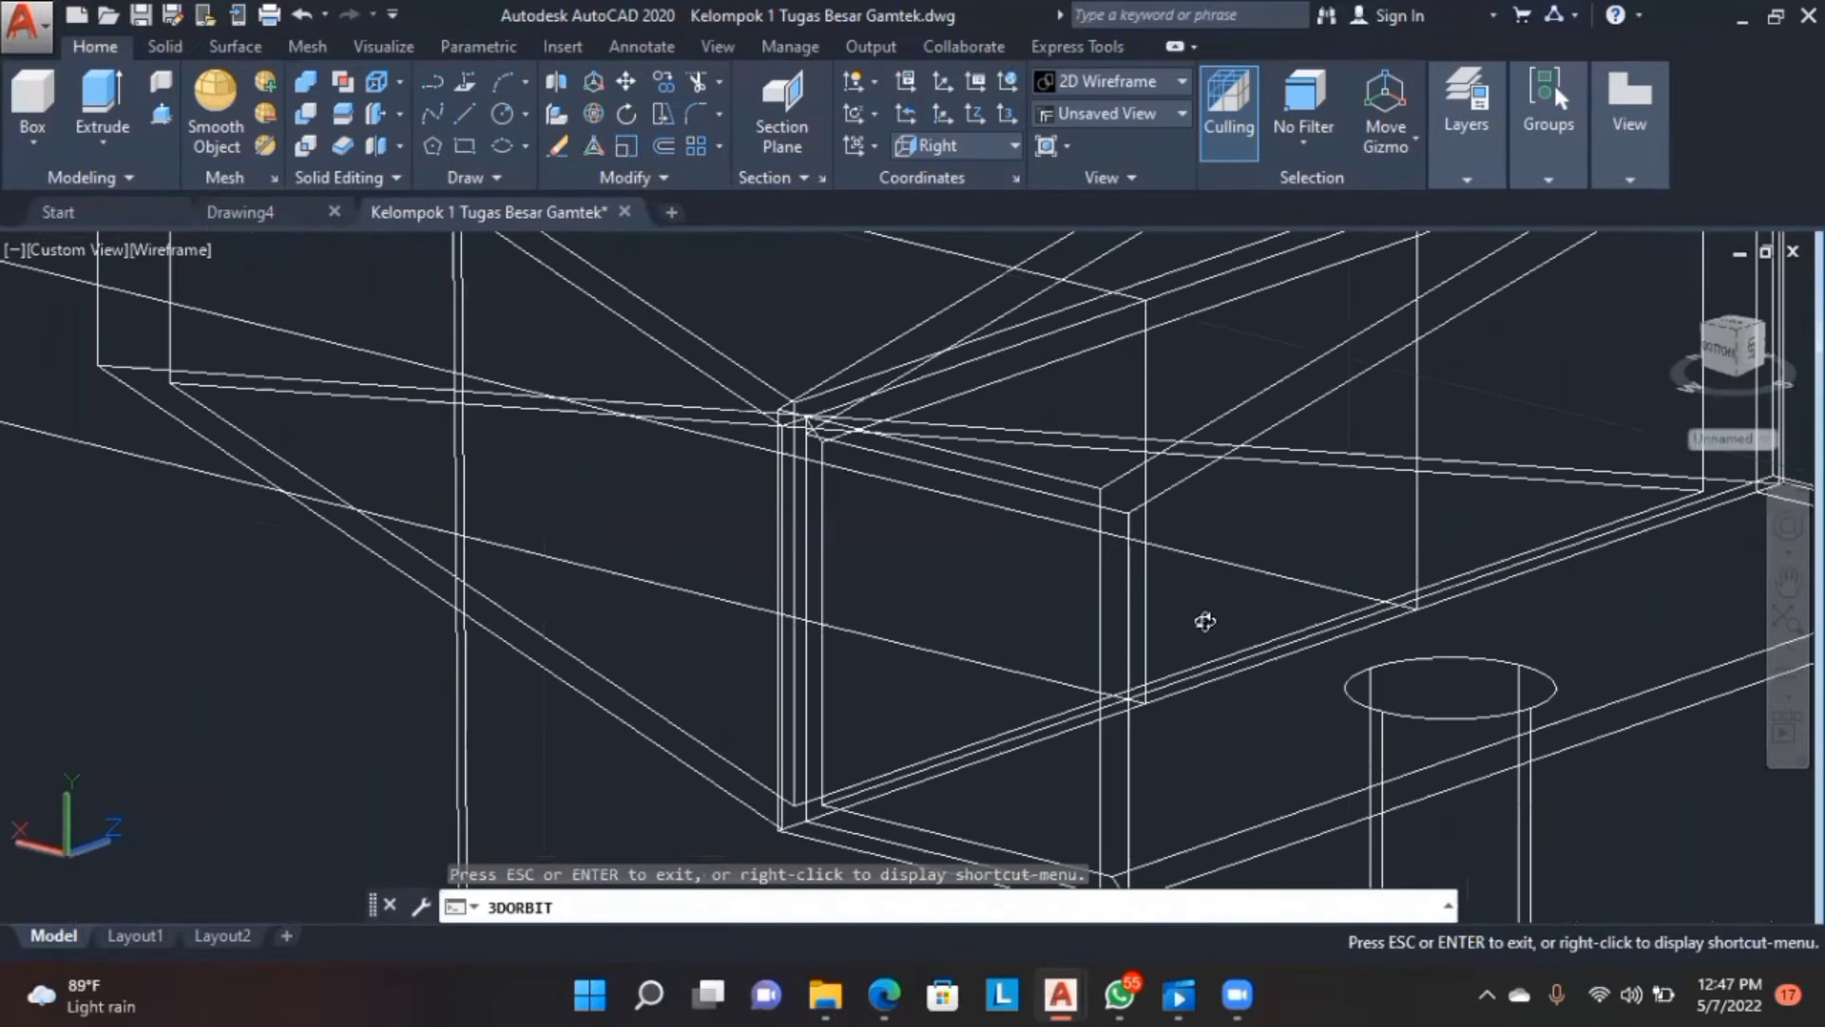
pyautogui.press('Escape')
pyautogui.write('l')
pyautogui.press('Return')
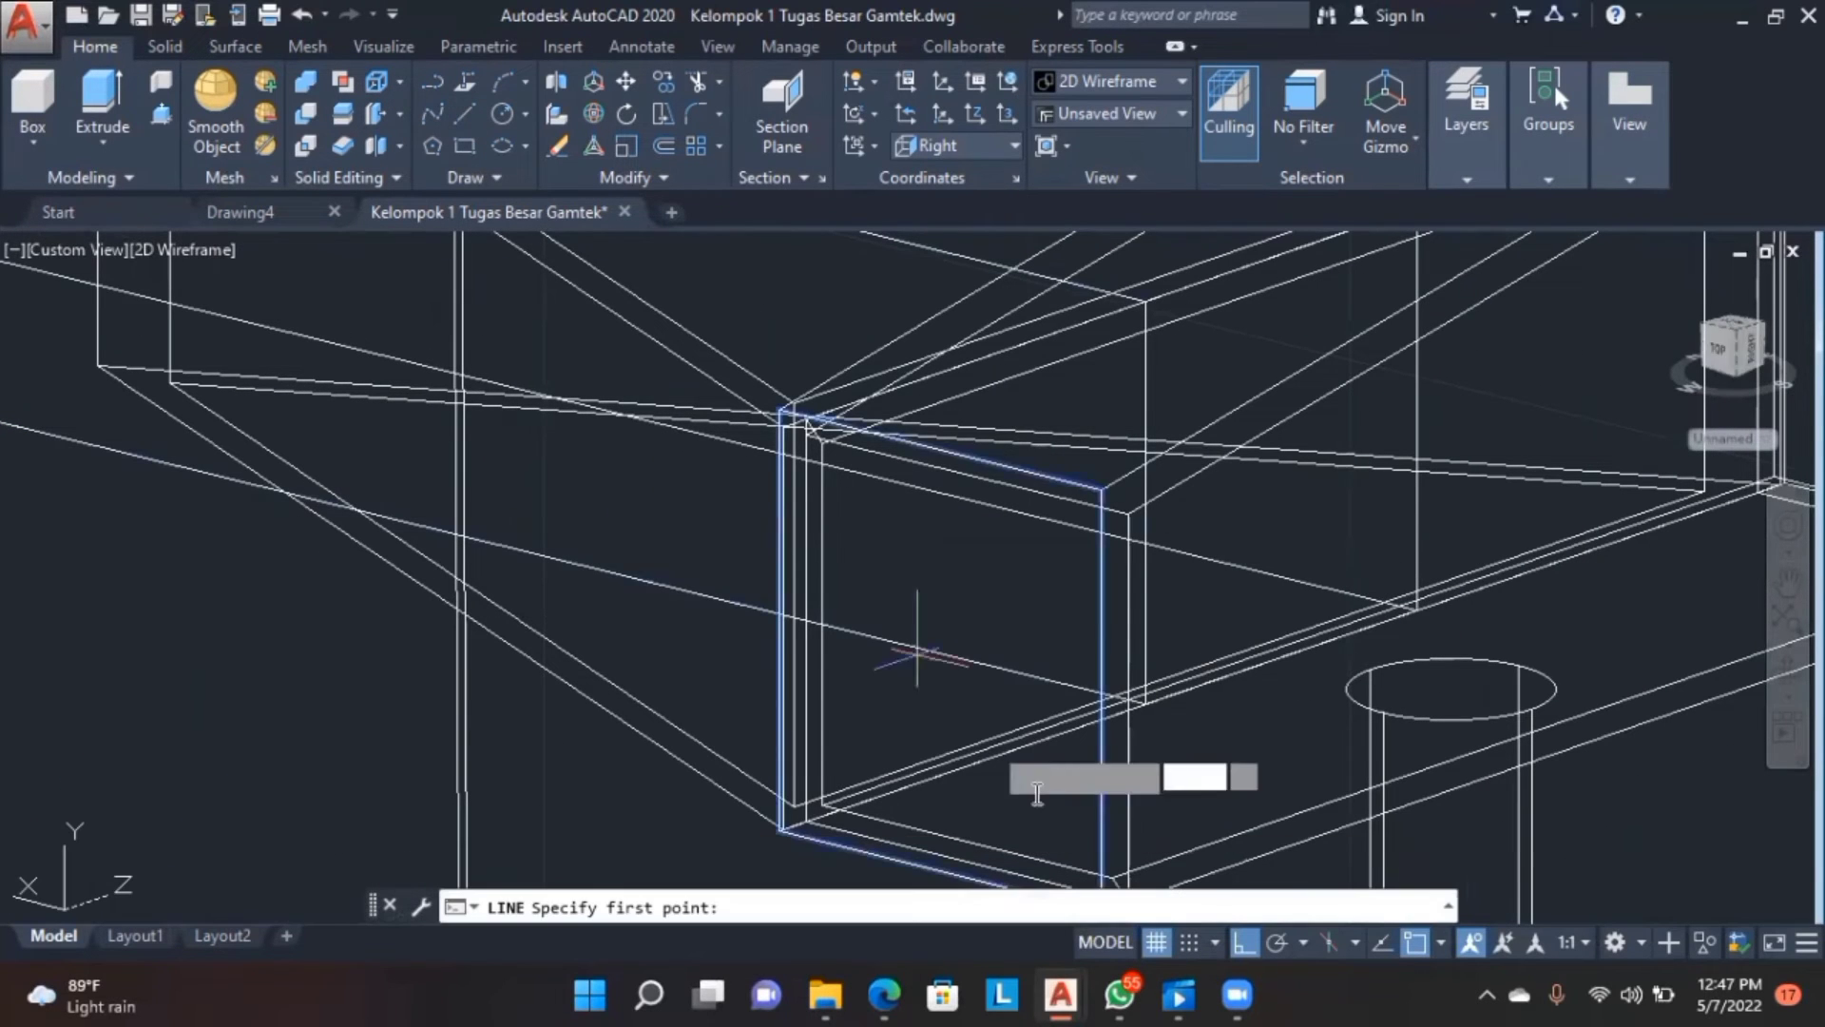
pyautogui.click(951, 480)
pyautogui.write('10')
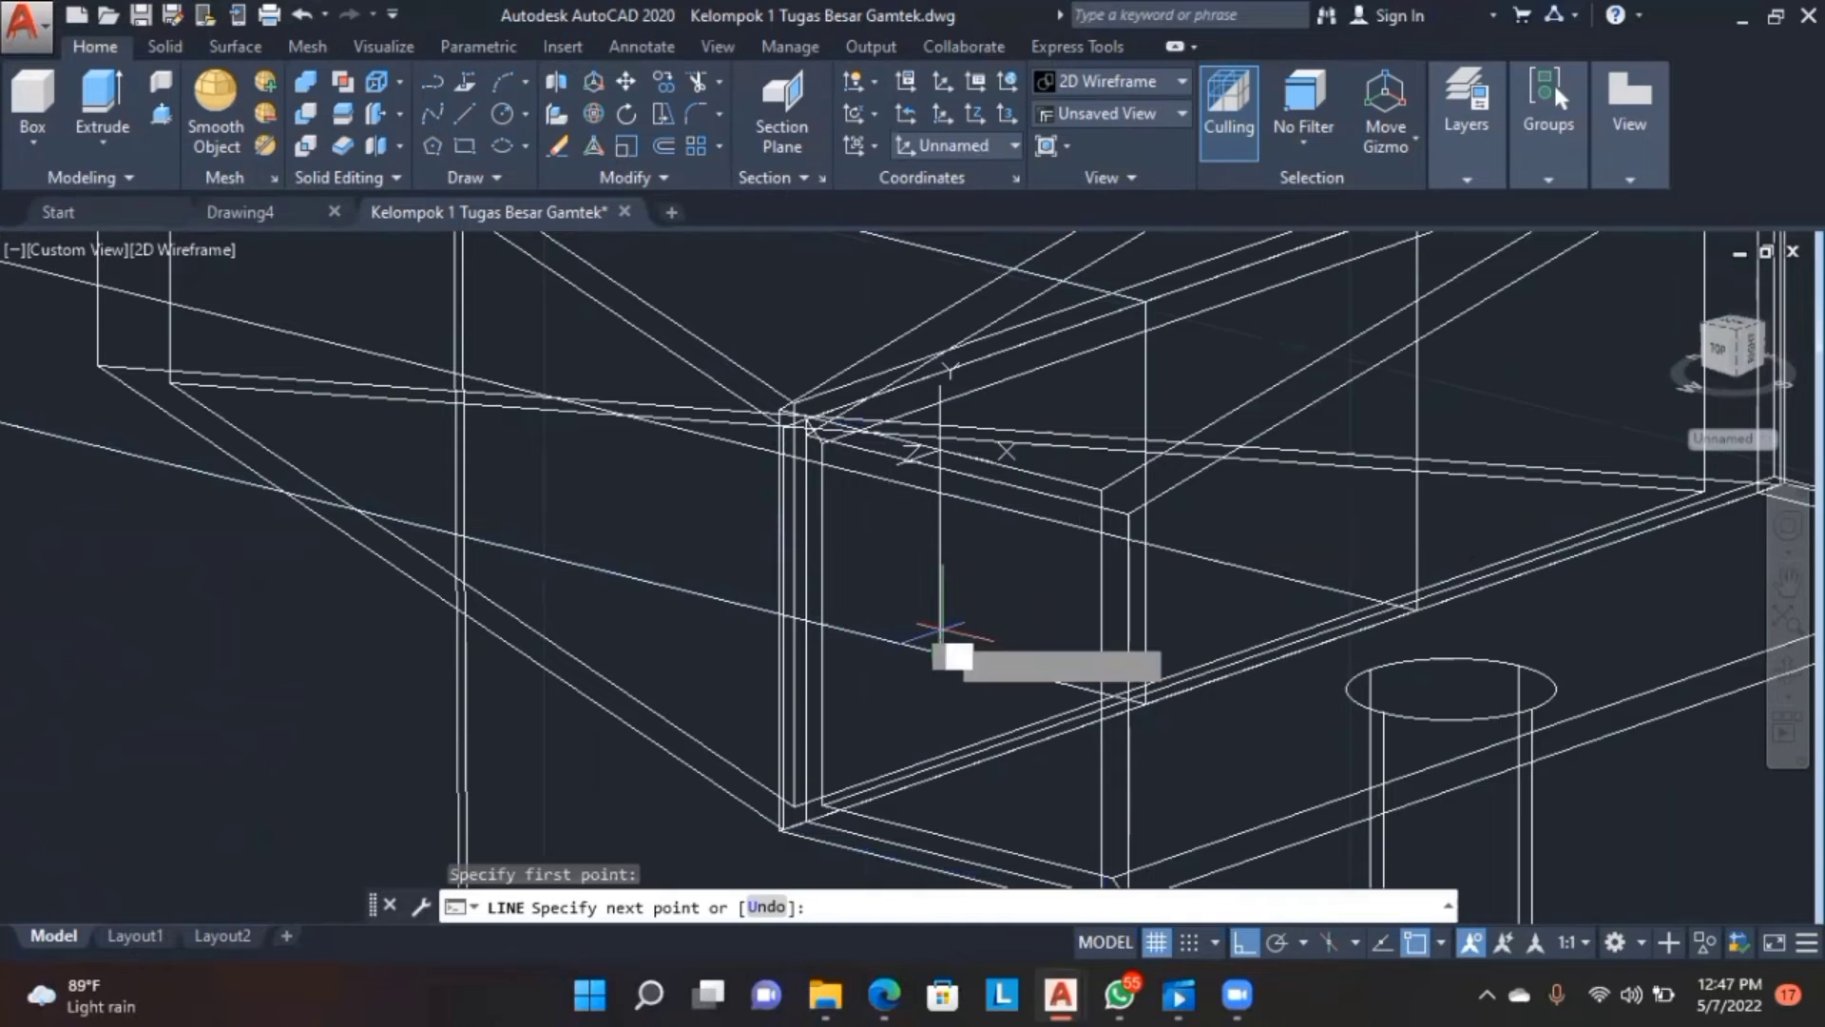
pyautogui.press('Return')
pyautogui.press('Return')
# - Move one pasted bolt by its head's centre onto the lower end of the thin upright plate's guide line
pyautogui.keyDown('shift'); pyautogui.moveTo(1512, 704); pyautogui.dragTo(1377, 694, button='middle'); pyautogui.keyUp('shift')
pyautogui.scroll(-6, 1377, 694)
pyautogui.moveTo(1463, 809); pyautogui.dragTo(1462, 560, button='middle')
pyautogui.keyDown('shift'); pyautogui.moveTo(1697, 687); pyautogui.dragTo(1460, 714, button='middle'); pyautogui.keyUp('shift')
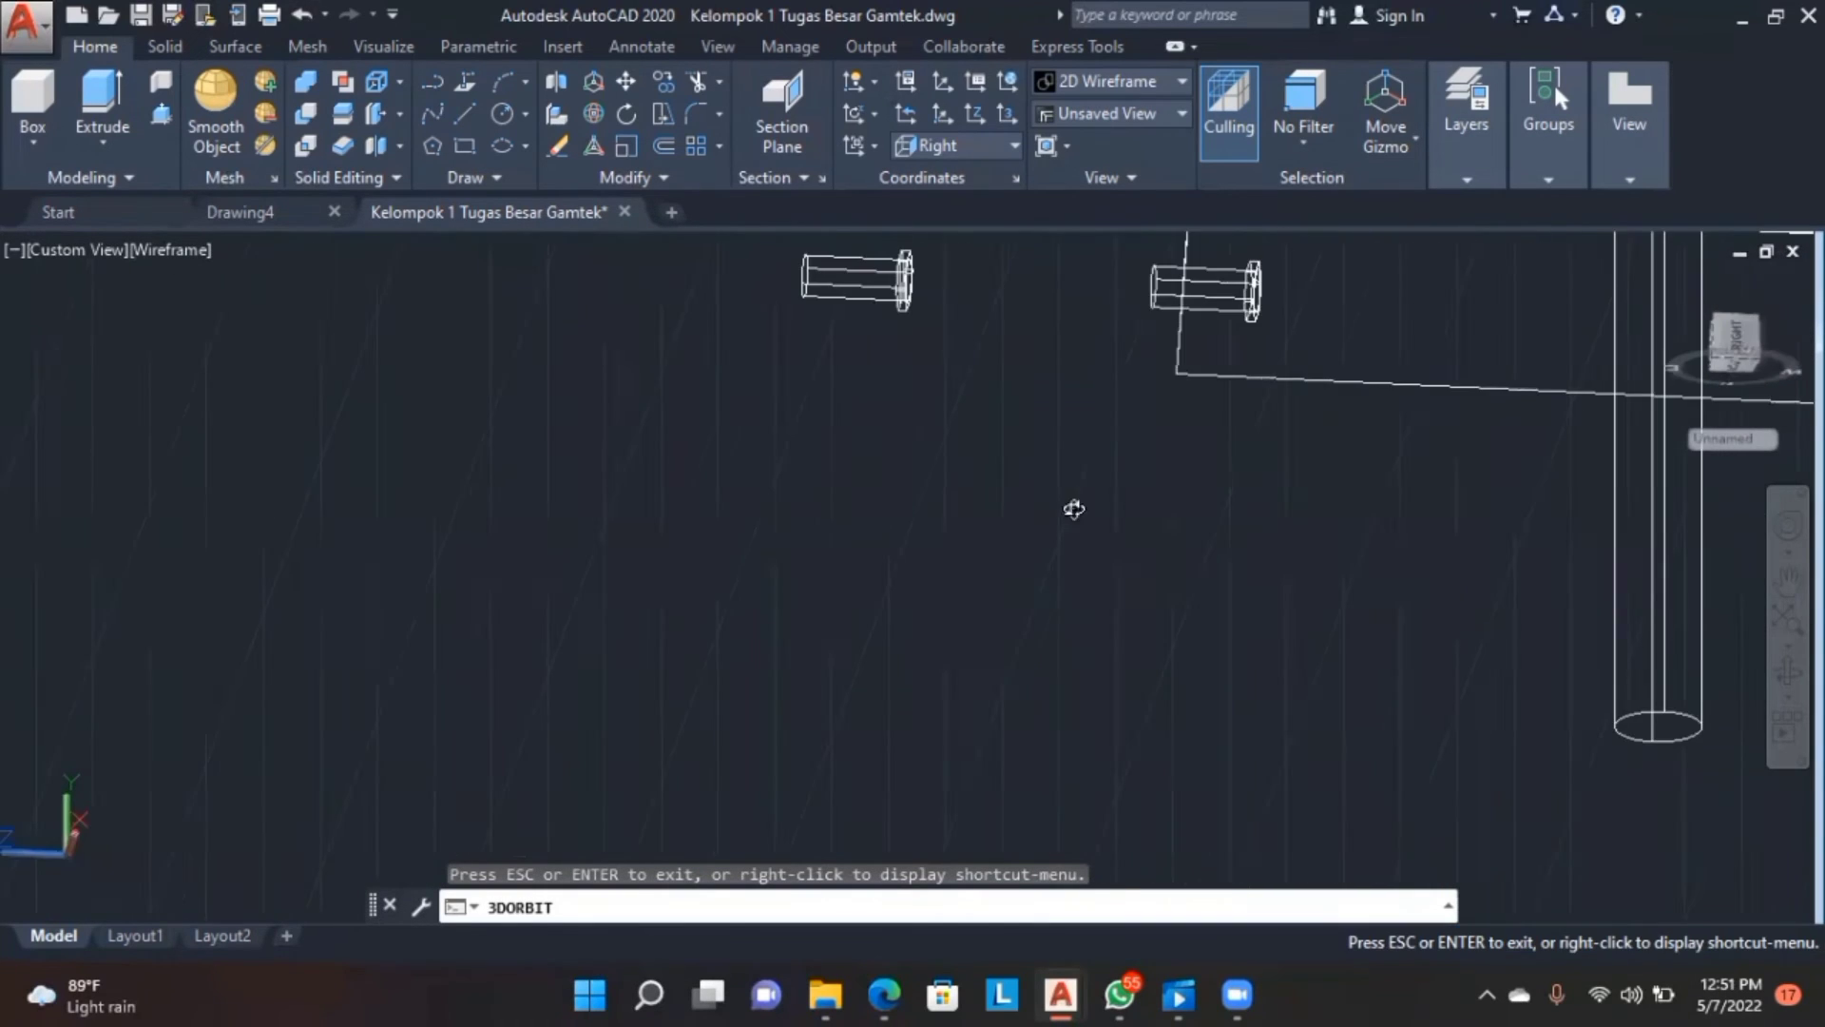
pyautogui.moveTo(1073, 509); pyautogui.dragTo(1046, 456, button='middle')
pyautogui.scroll(3, 953, 602)
pyautogui.moveTo(954, 602)
pyautogui.keyDown('shift'); pyautogui.mouseDown(button='middle')
pyautogui.moveTo(1308, 636)
pyautogui.moveTo(876, 534)
pyautogui.mouseUp(button='middle'); pyautogui.keyUp('shift')
pyautogui.moveTo(670, 562)
pyautogui.mouseDown()
pyautogui.moveTo(597, 324)
pyautogui.moveTo(465, 550)
pyautogui.mouseUp()
pyautogui.press('Return')
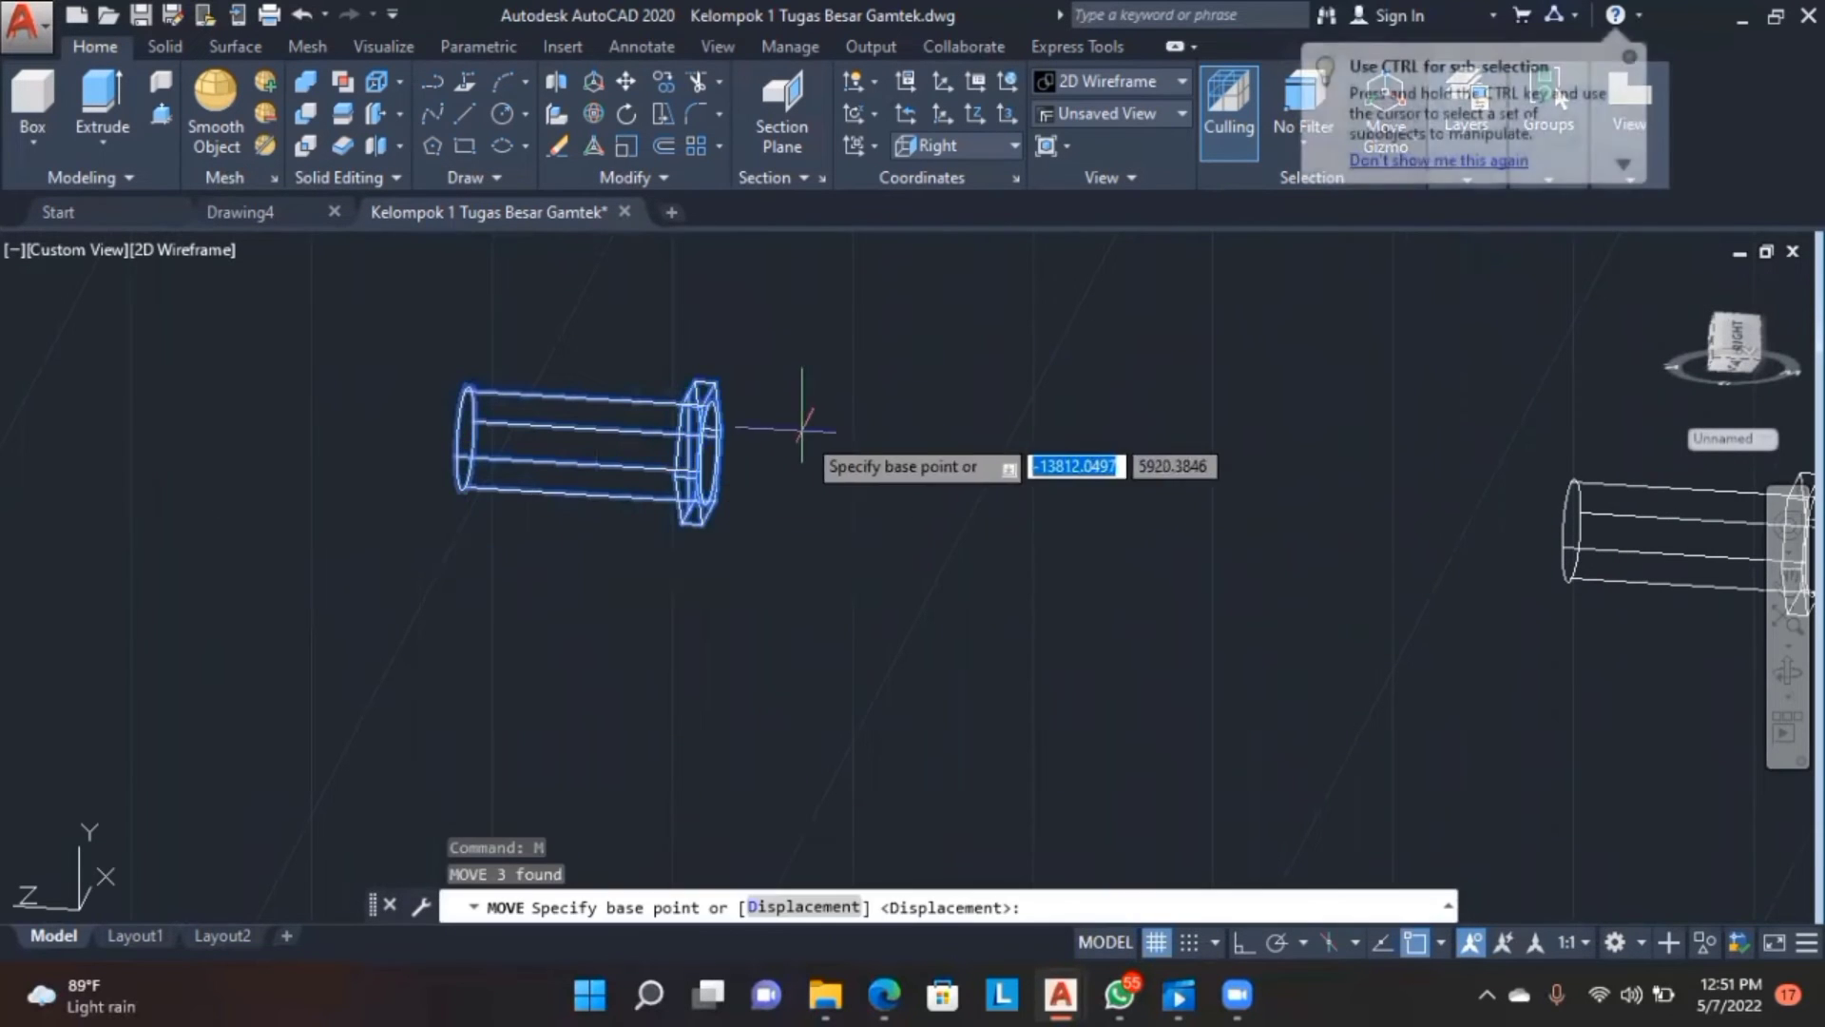
pyautogui.scroll(4, 803, 437)
pyautogui.click(532, 470)
pyautogui.scroll(-15, 1034, 413)
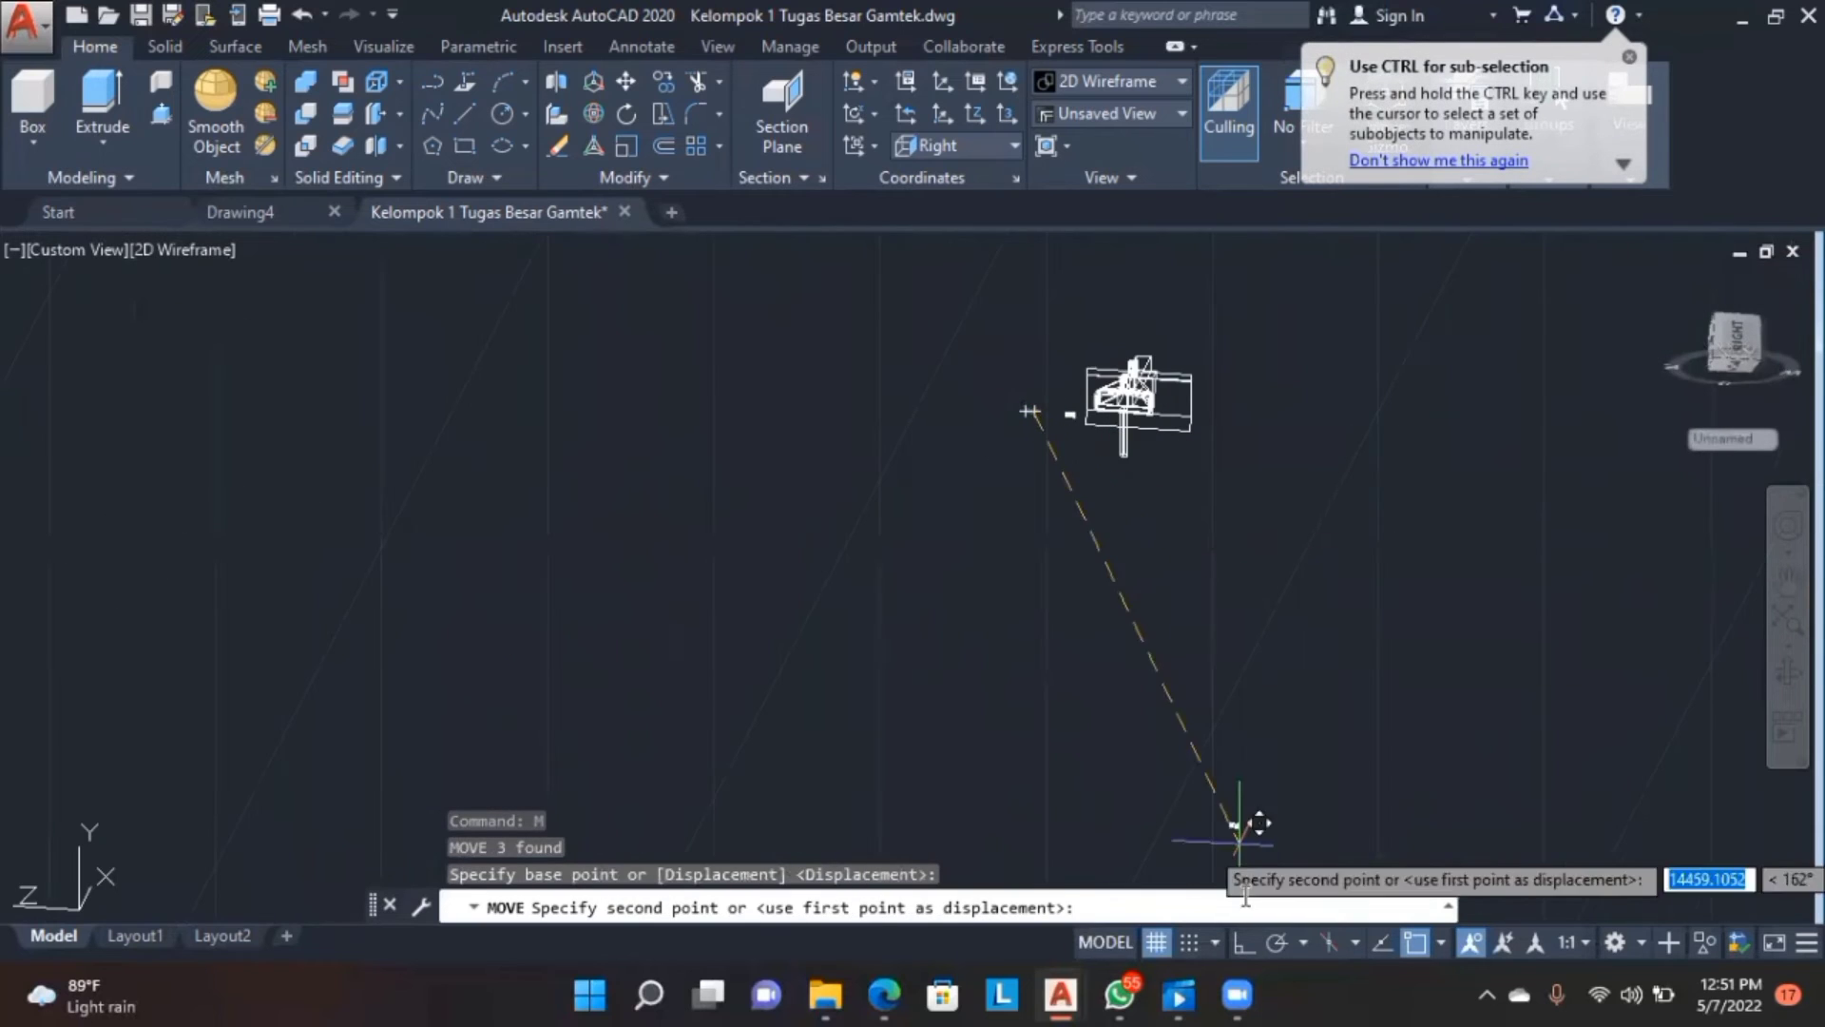
pyautogui.scroll(12, 1089, 379)
pyautogui.click(1145, 492)
pyautogui.keyDown('shift'); pyautogui.moveTo(1145, 492); pyautogui.dragTo(1426, 645, button='middle'); pyautogui.keyUp('shift')
pyautogui.scroll(2, 909, 498)
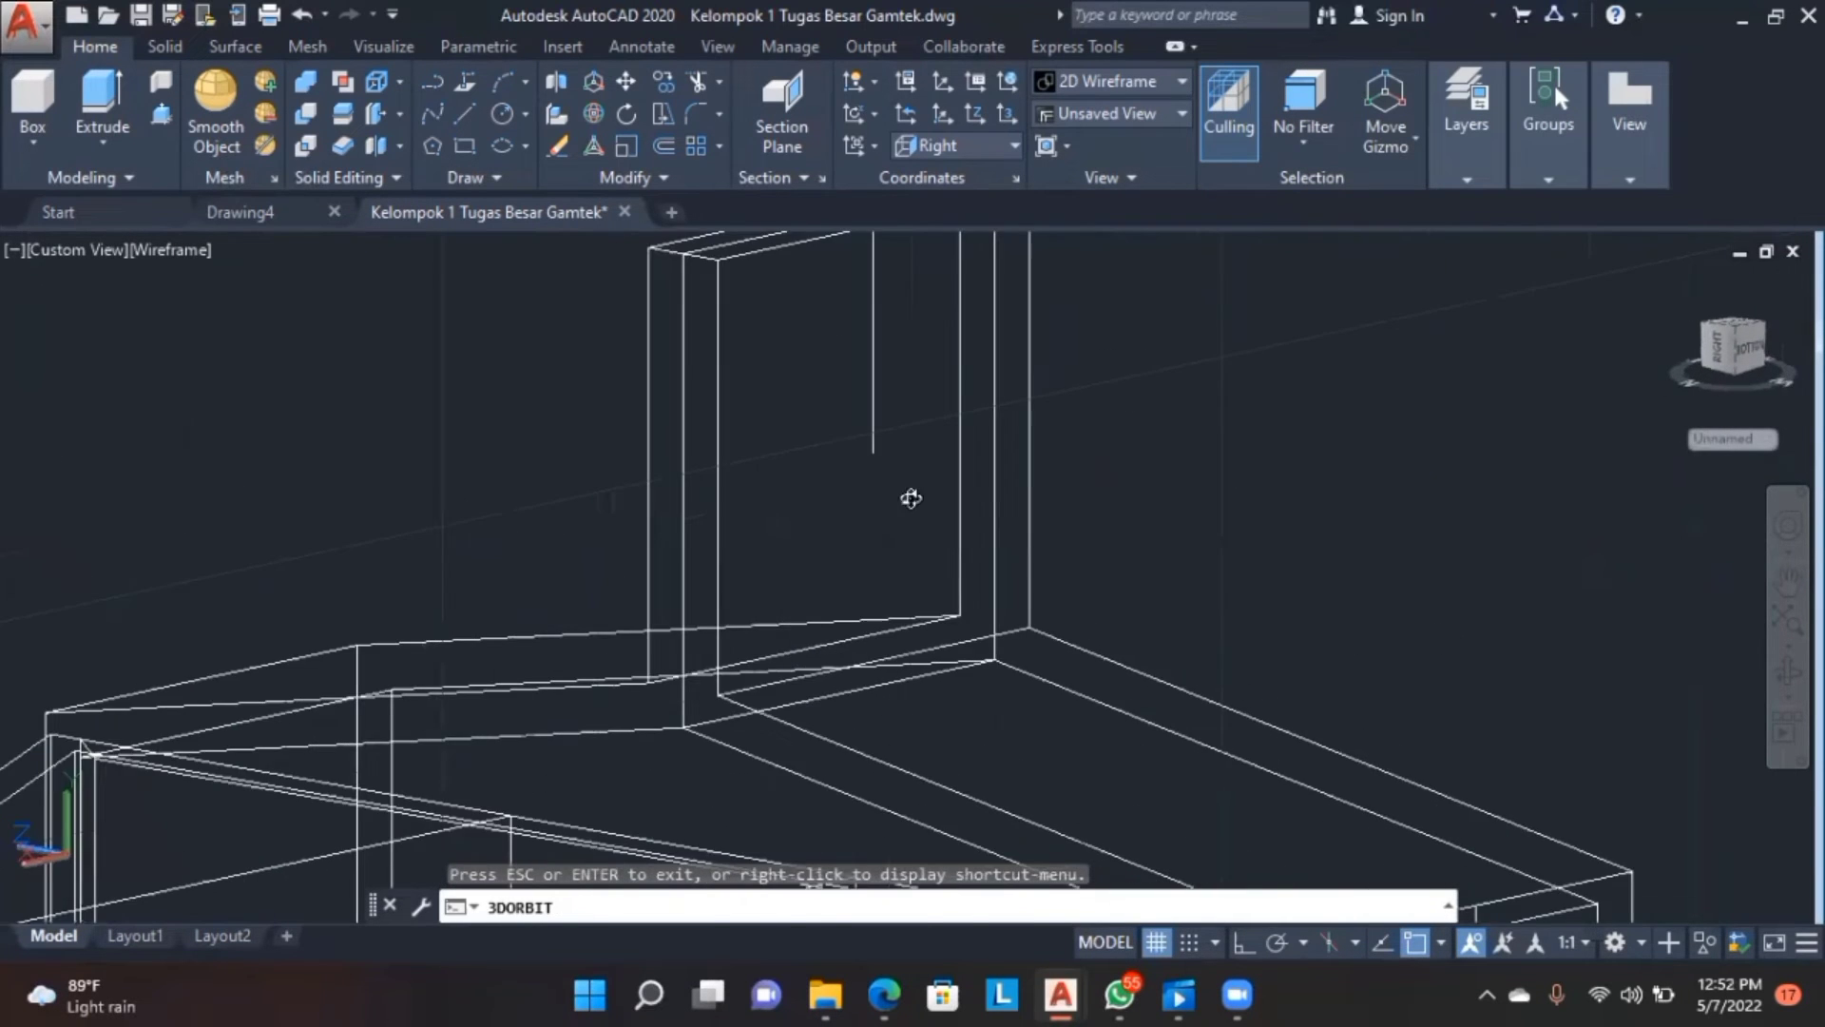
pyautogui.scroll(6, 896, 448)
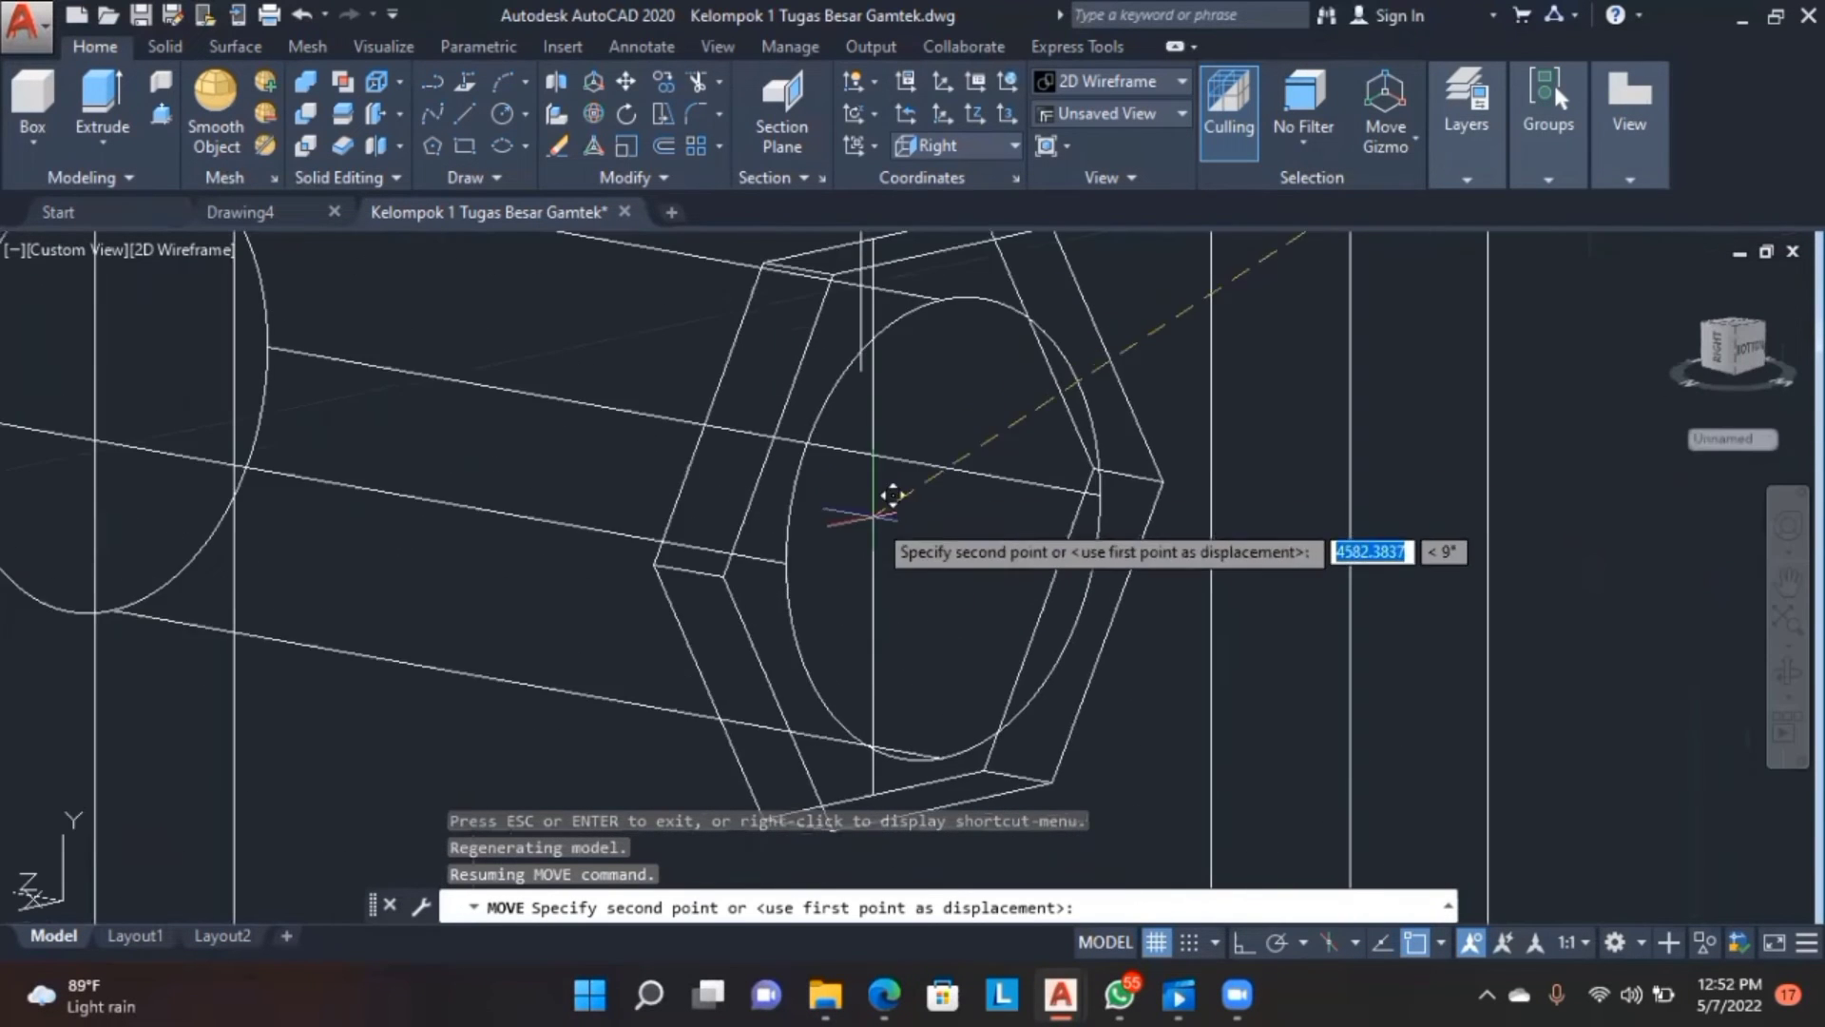
pyautogui.click(926, 523)
# - Erase the vertical guide lines at the bolt on the thin upright plate
pyautogui.scroll(-5, 926, 523)
pyautogui.keyDown('shift'); pyautogui.moveTo(1521, 656); pyautogui.dragTo(1308, 694, button='middle'); pyautogui.keyUp('shift')
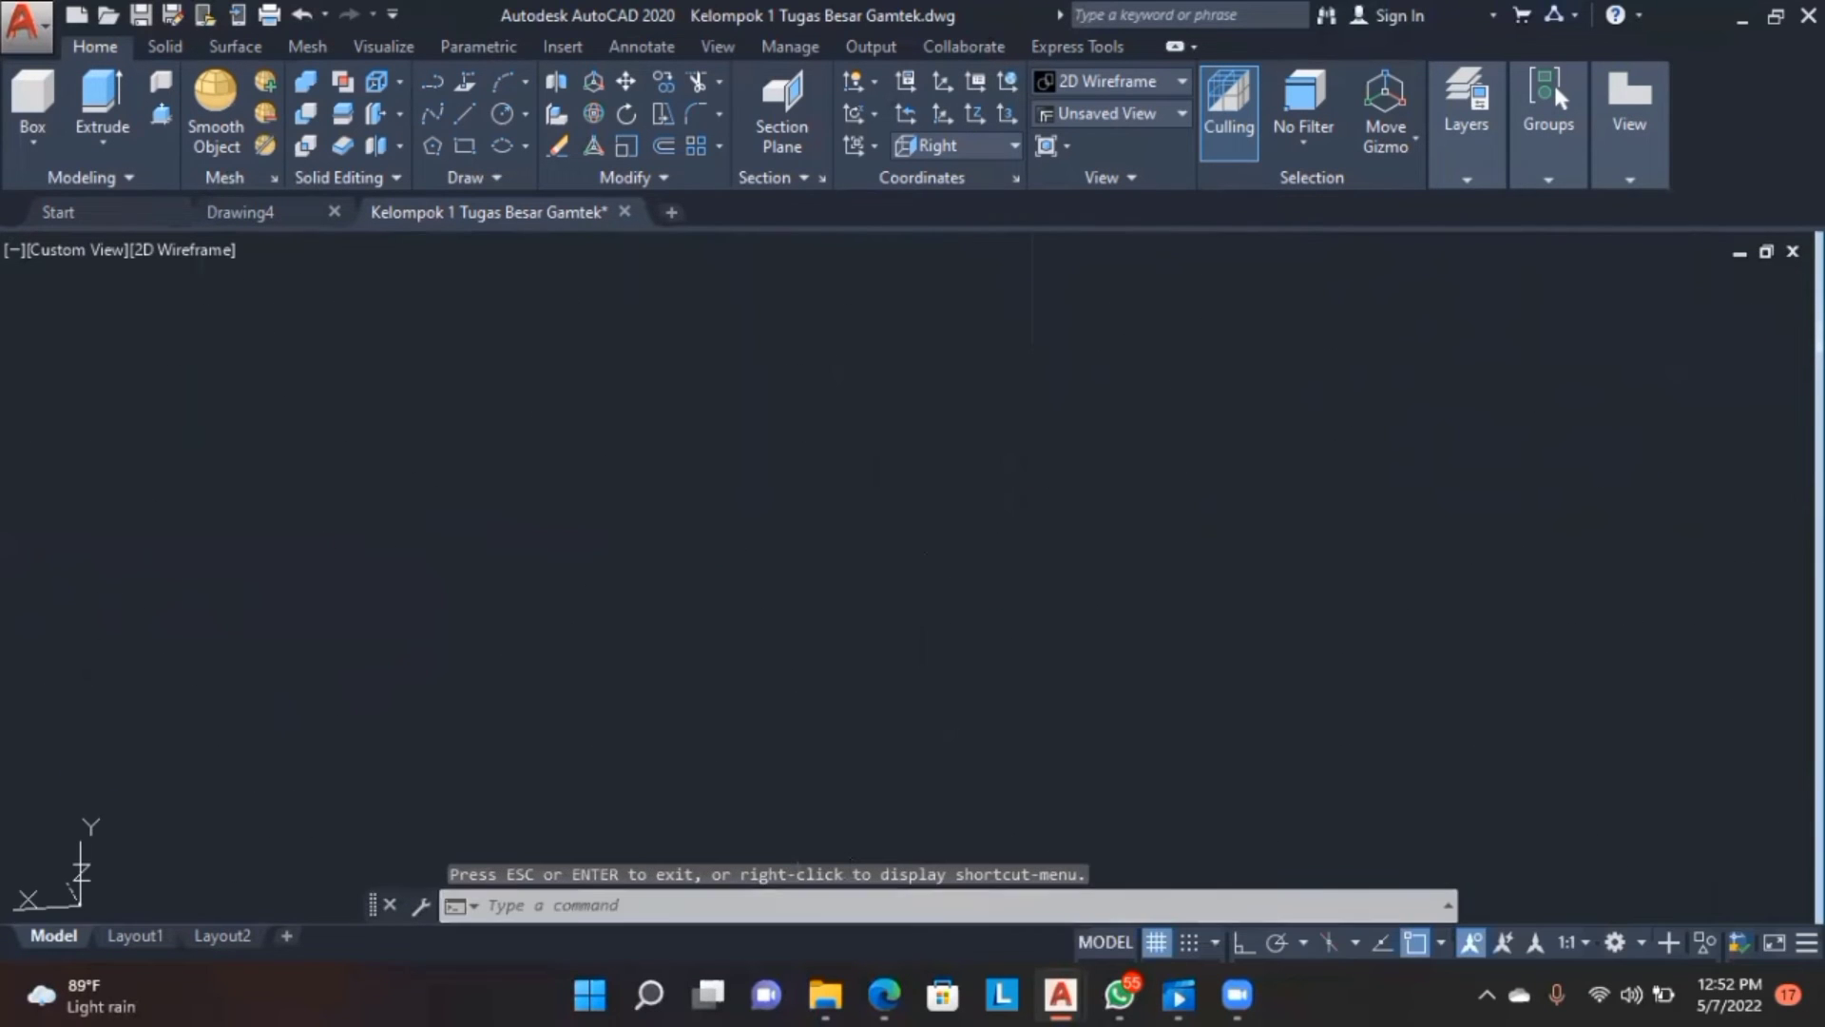
pyautogui.scroll(4, 1055, 527)
pyautogui.keyDown('shift'); pyautogui.moveTo(1765, 721); pyautogui.dragTo(1274, 665, button='middle'); pyautogui.keyUp('shift')
pyautogui.click(959, 409)
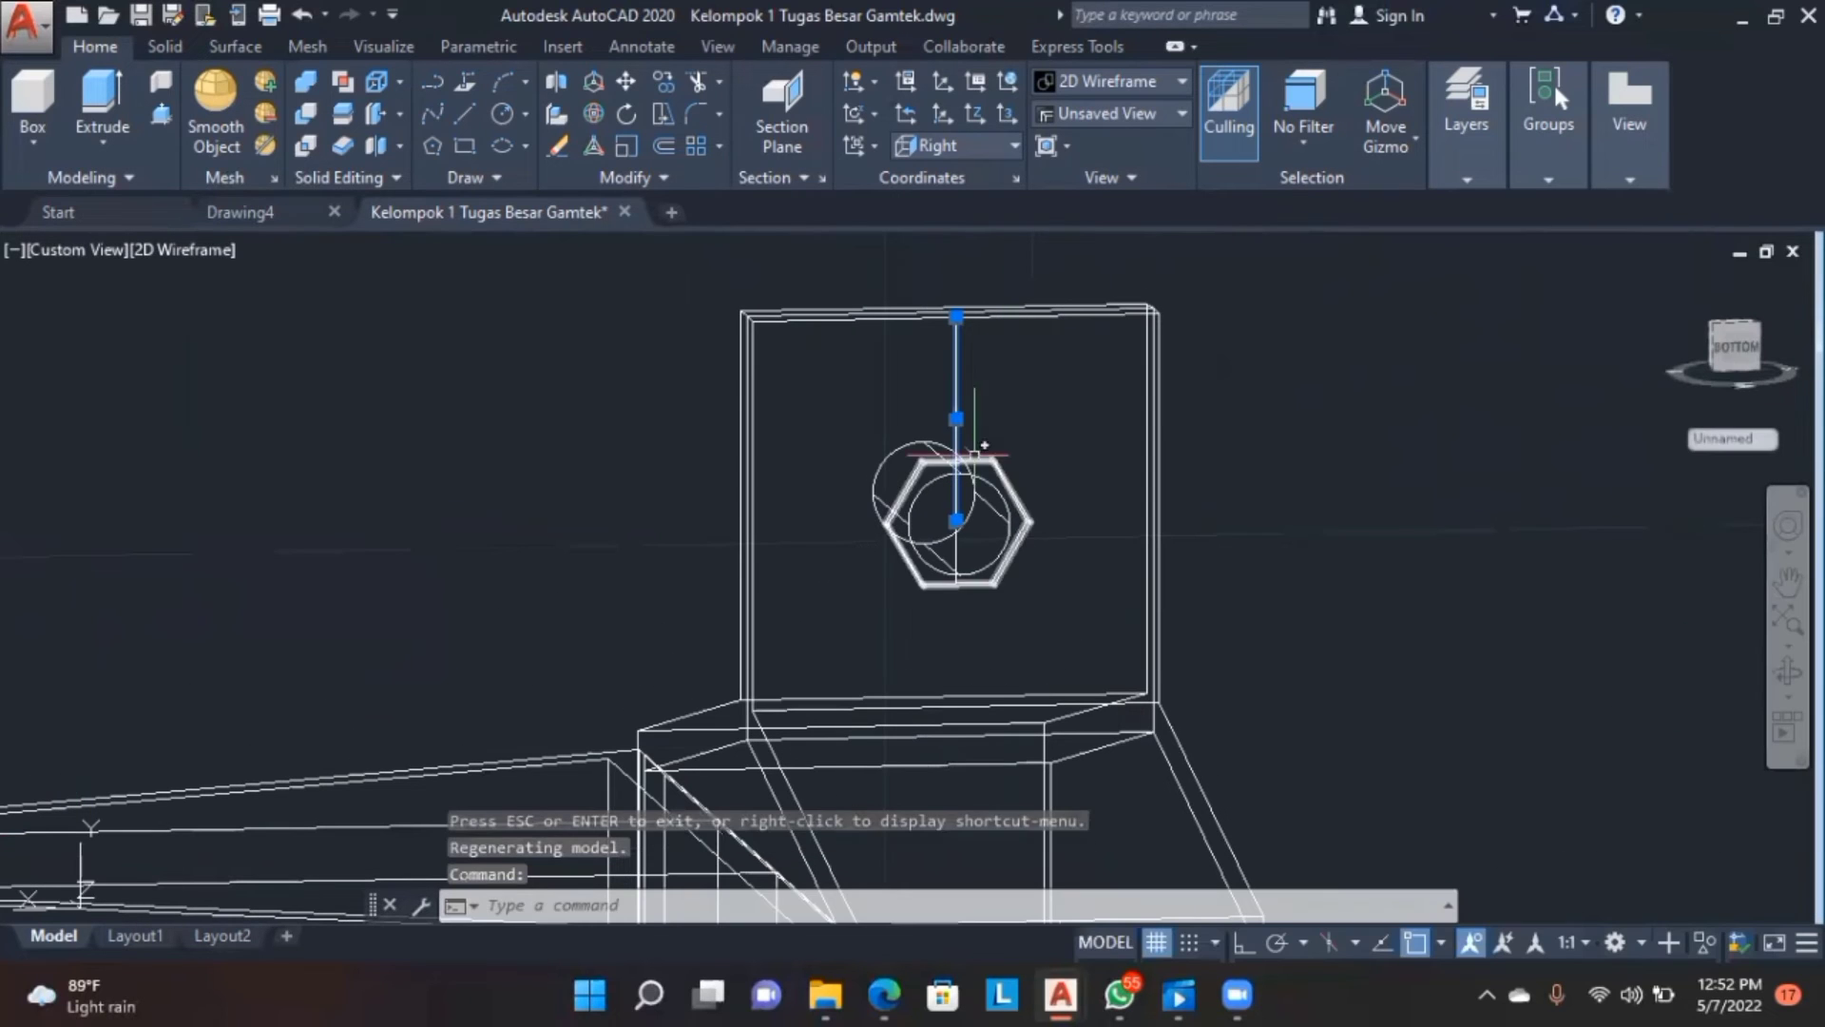
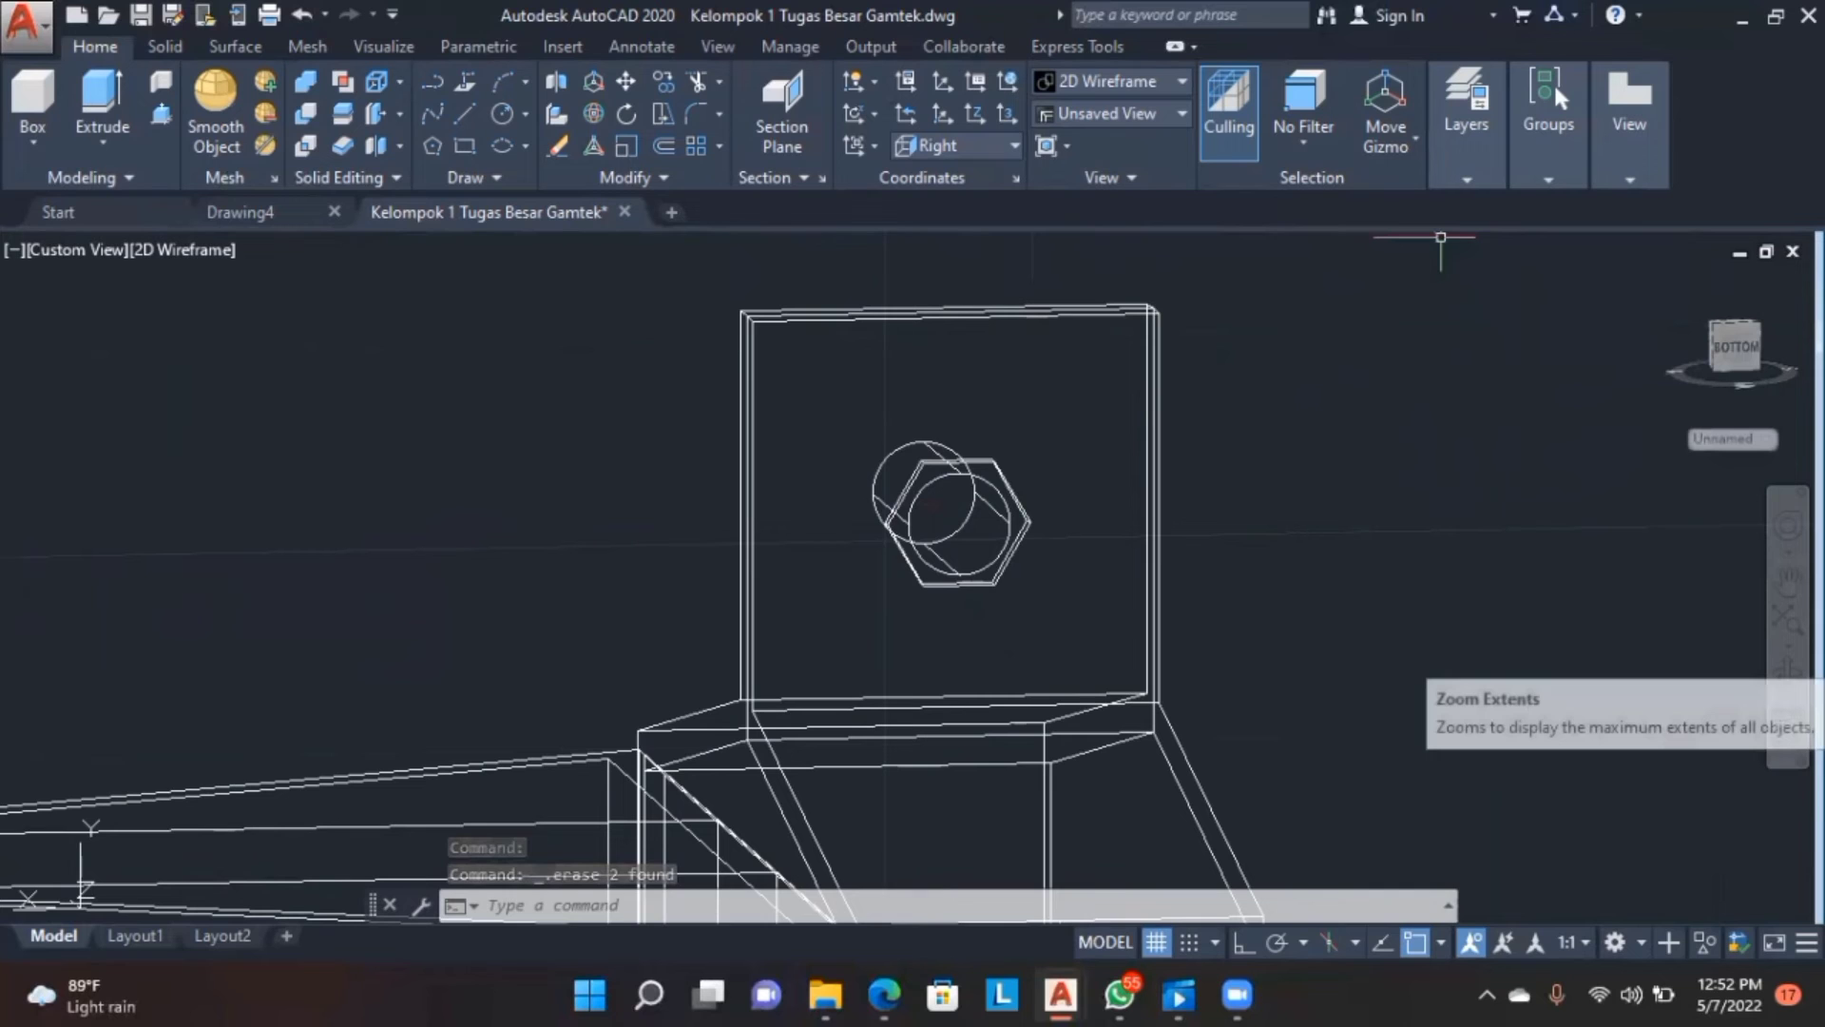
# - Draw a vertical line across the second pasted bolt's hexagonal head, from its top edge's midpoint to its bottom edge's midpoint
pyautogui.keyDown('shift'); pyautogui.moveTo(1440, 238); pyautogui.dragTo(1372, 676, button='middle'); pyautogui.keyUp('shift')
pyautogui.scroll(5, 1381, 684)
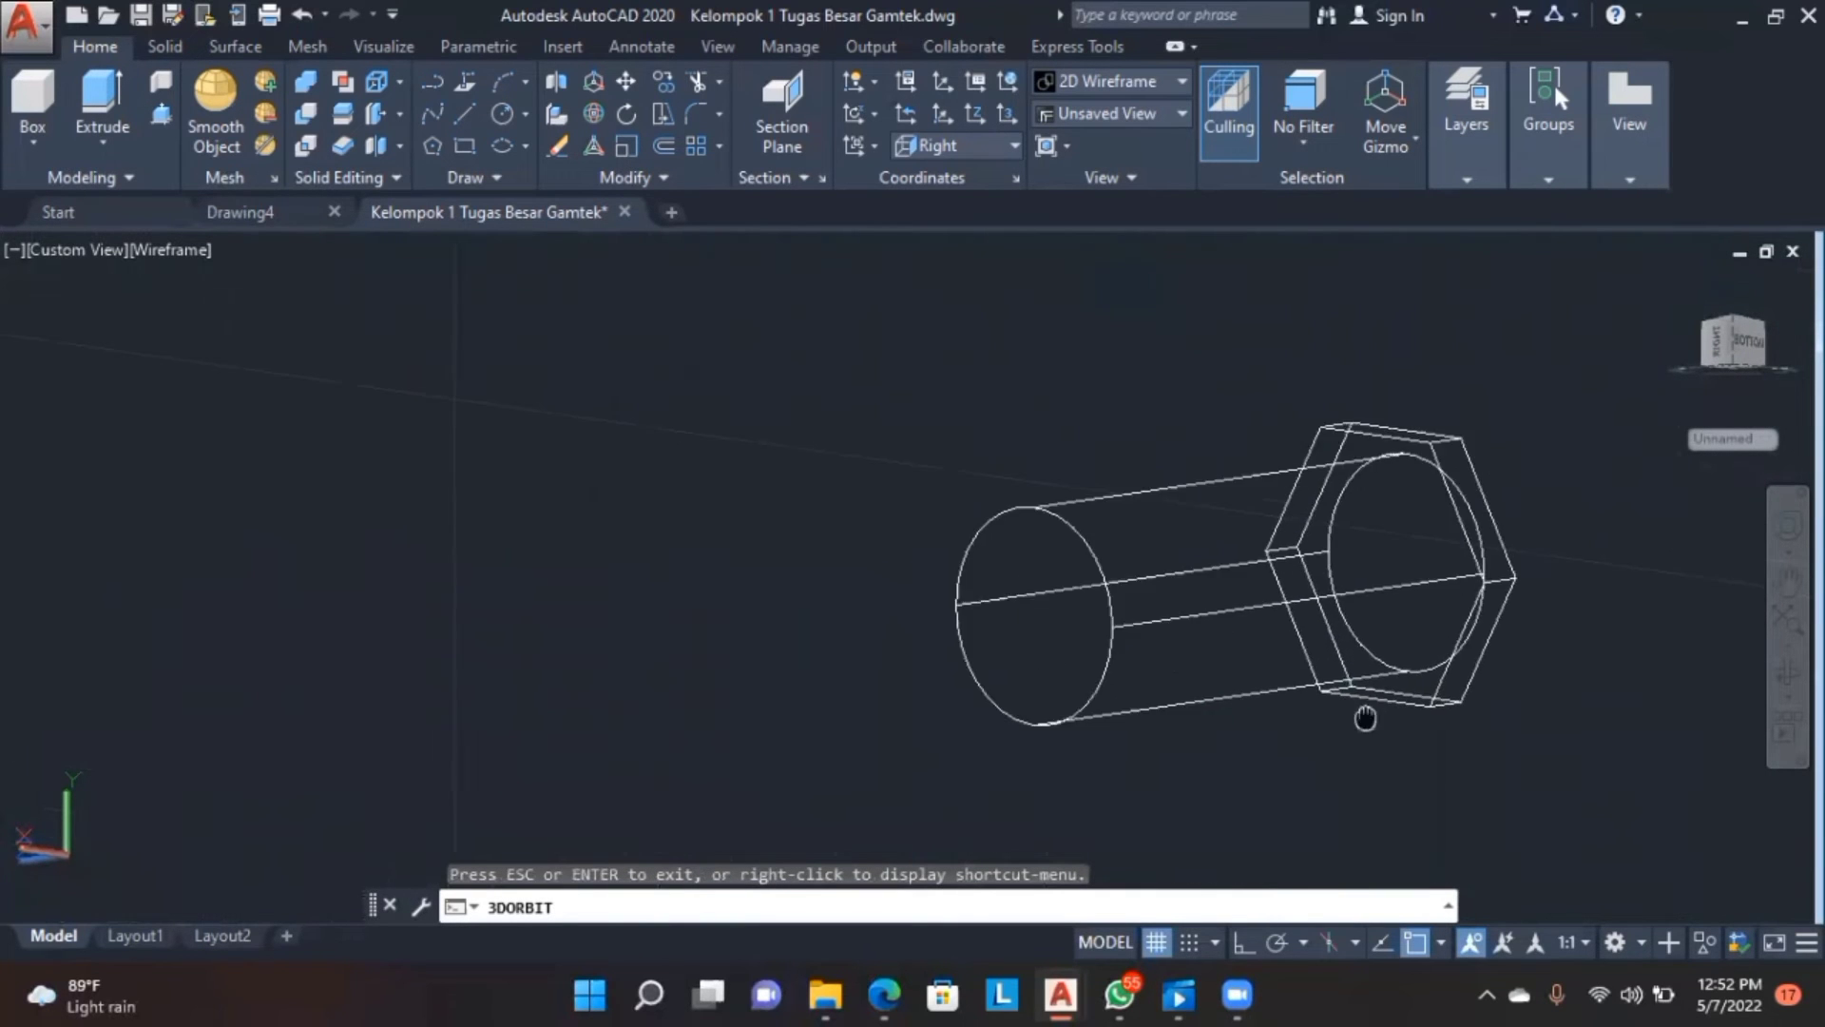
pyautogui.click(463, 113)
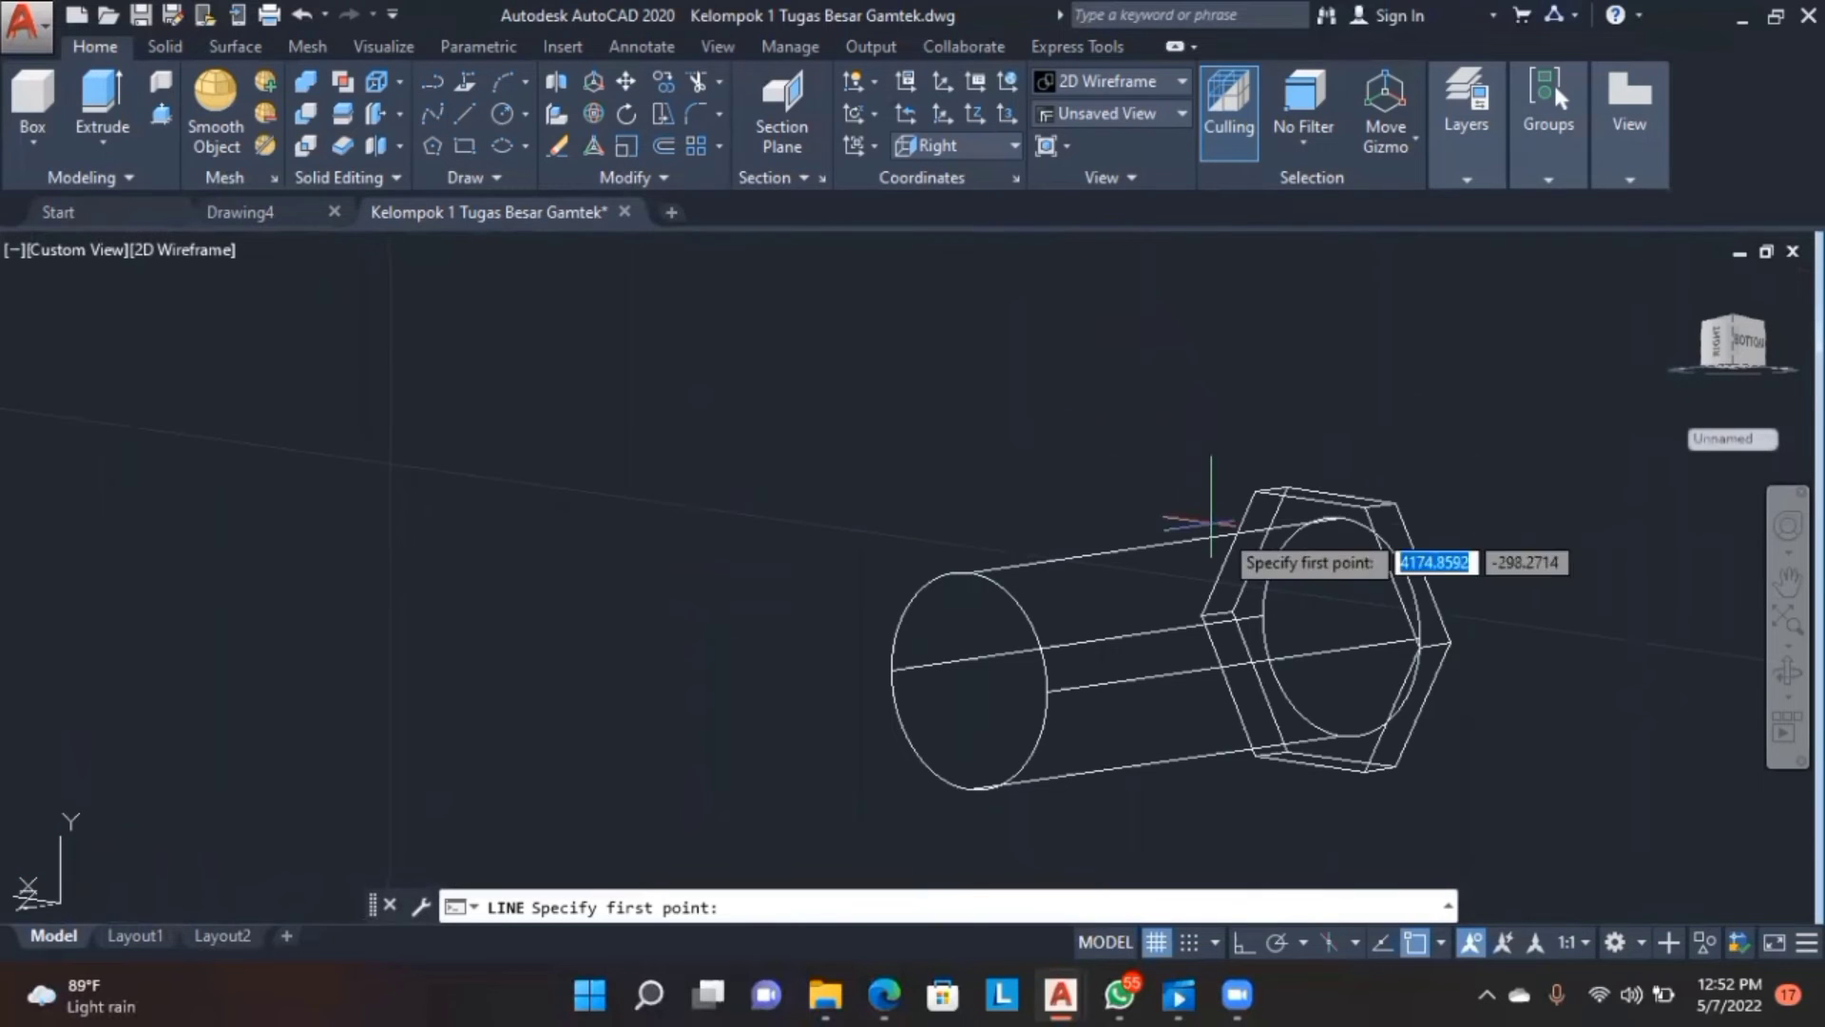
pyautogui.click(1310, 499)
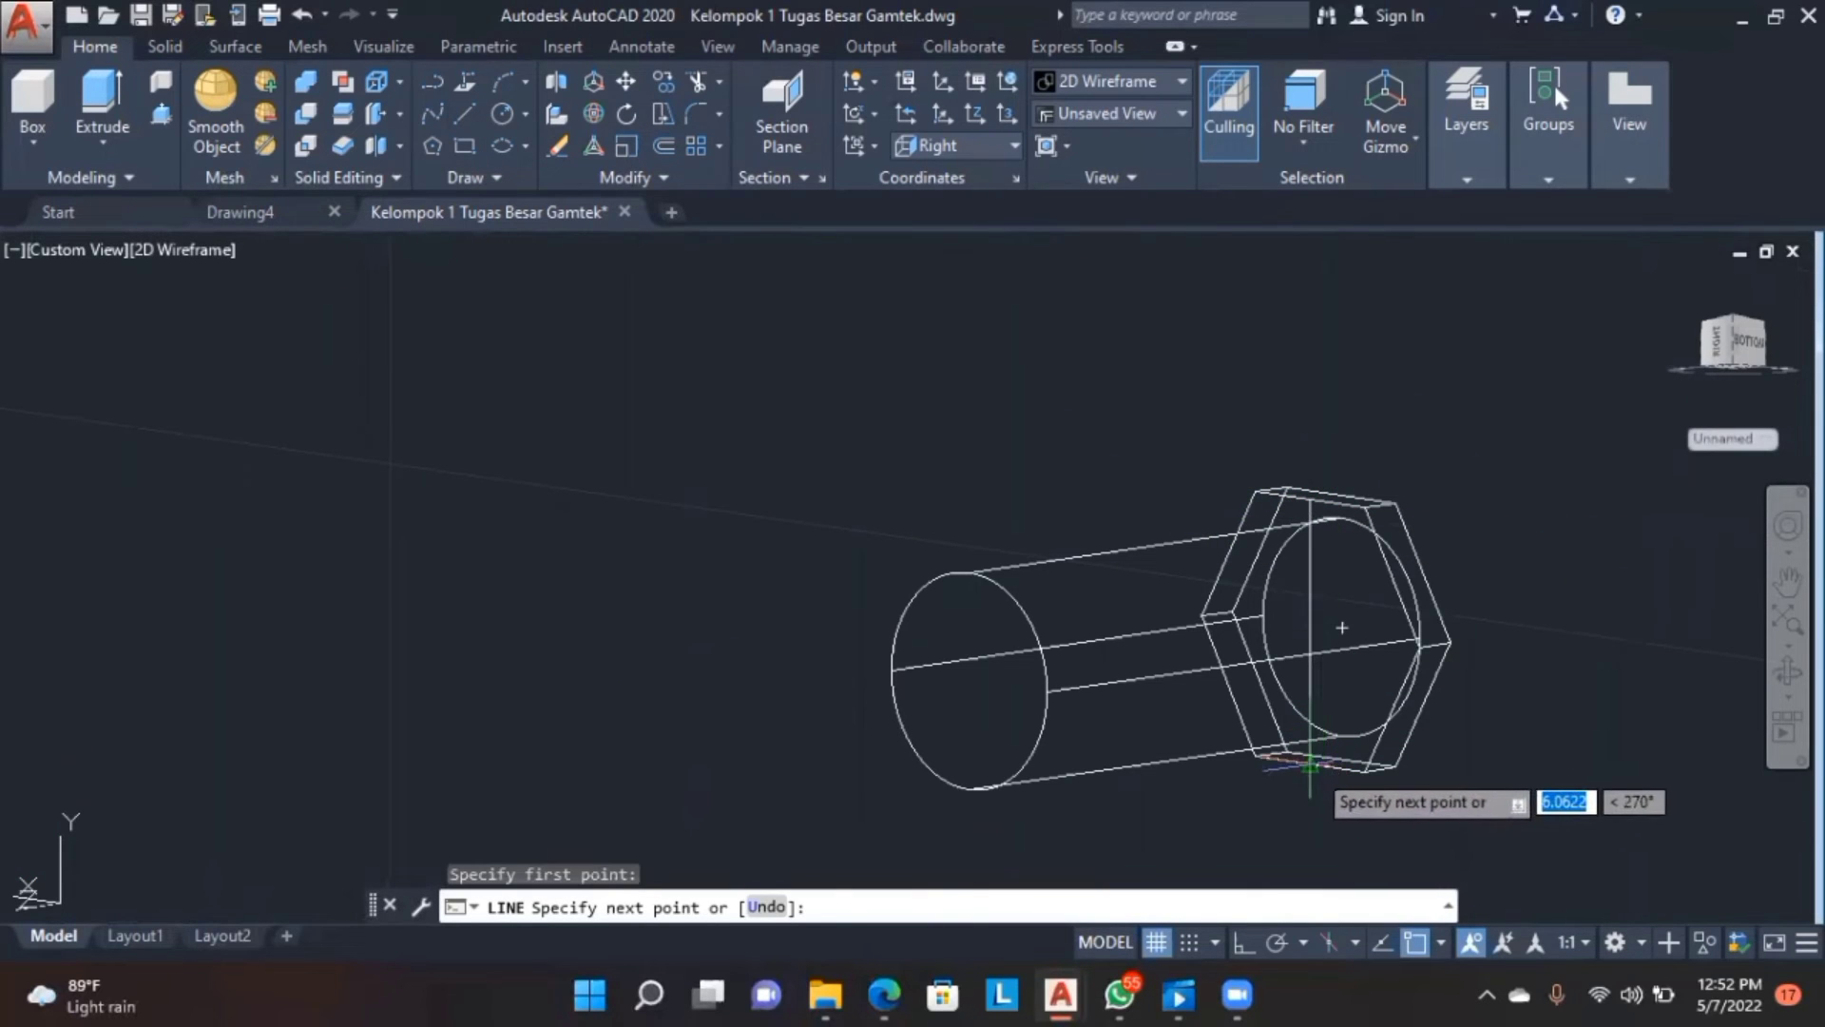
pyautogui.click(1310, 763)
pyautogui.press('Return')
# - Move the second bolt by its head's centre onto the lower end of the guide line on the frame's corner plate
pyautogui.moveTo(1236, 789)
pyautogui.mouseDown()
pyautogui.moveTo(640, 639)
pyautogui.moveTo(795, 805)
pyautogui.mouseUp()
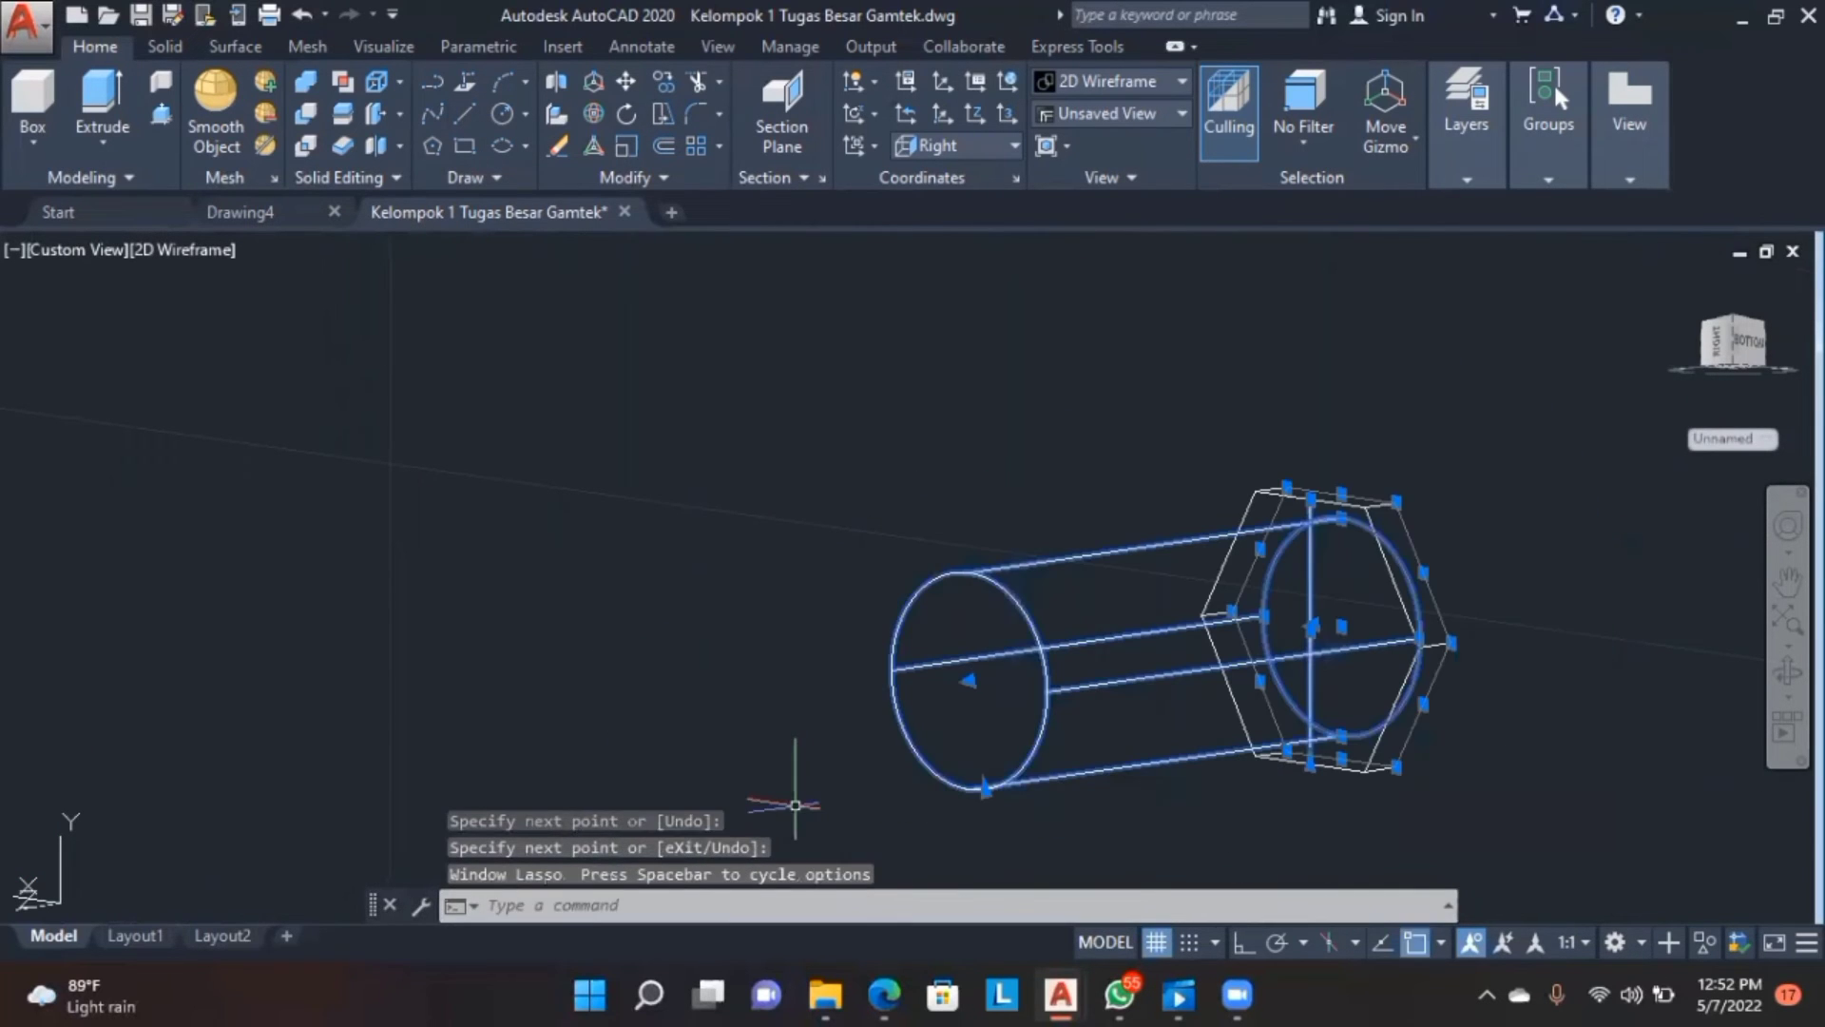
pyautogui.write('m')
pyautogui.press('Return')
pyautogui.click(1314, 618)
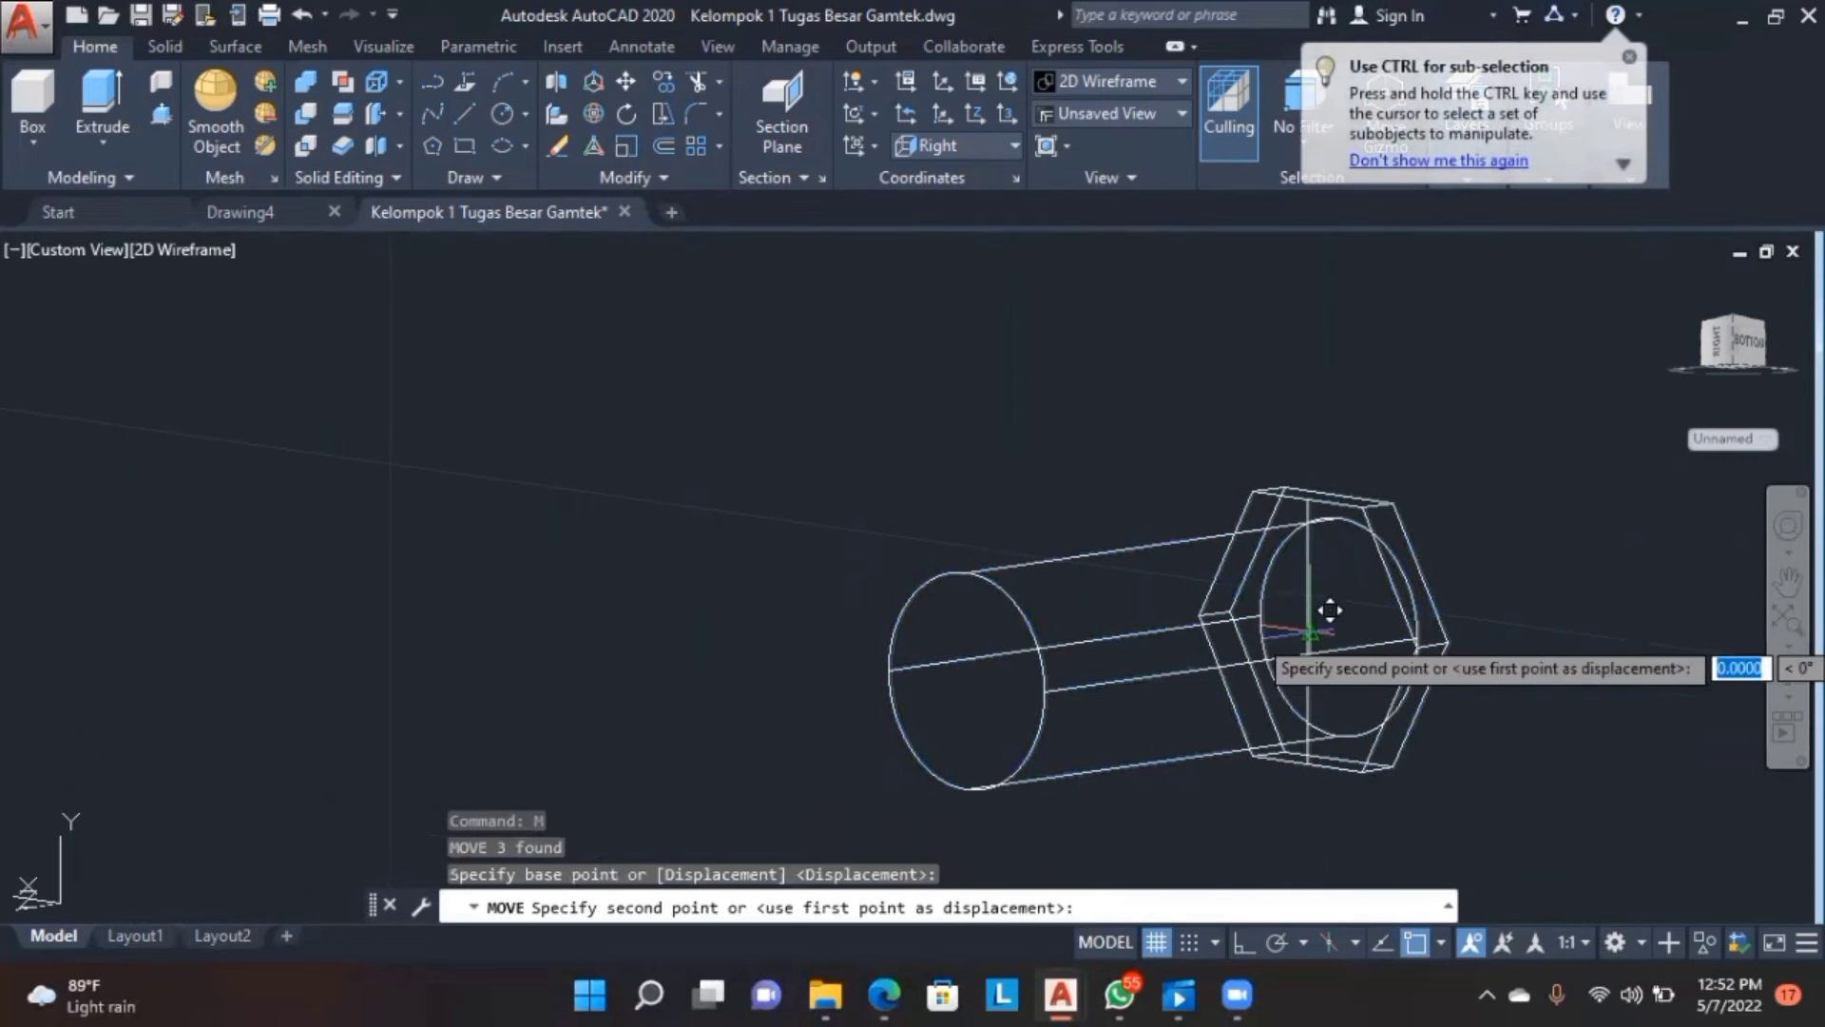
pyautogui.scroll(-5, 1092, 606)
pyautogui.moveTo(1092, 606); pyautogui.dragTo(1511, 335, button='middle')
pyautogui.scroll(-5, 587, 618)
pyautogui.scroll(10, 396, 680)
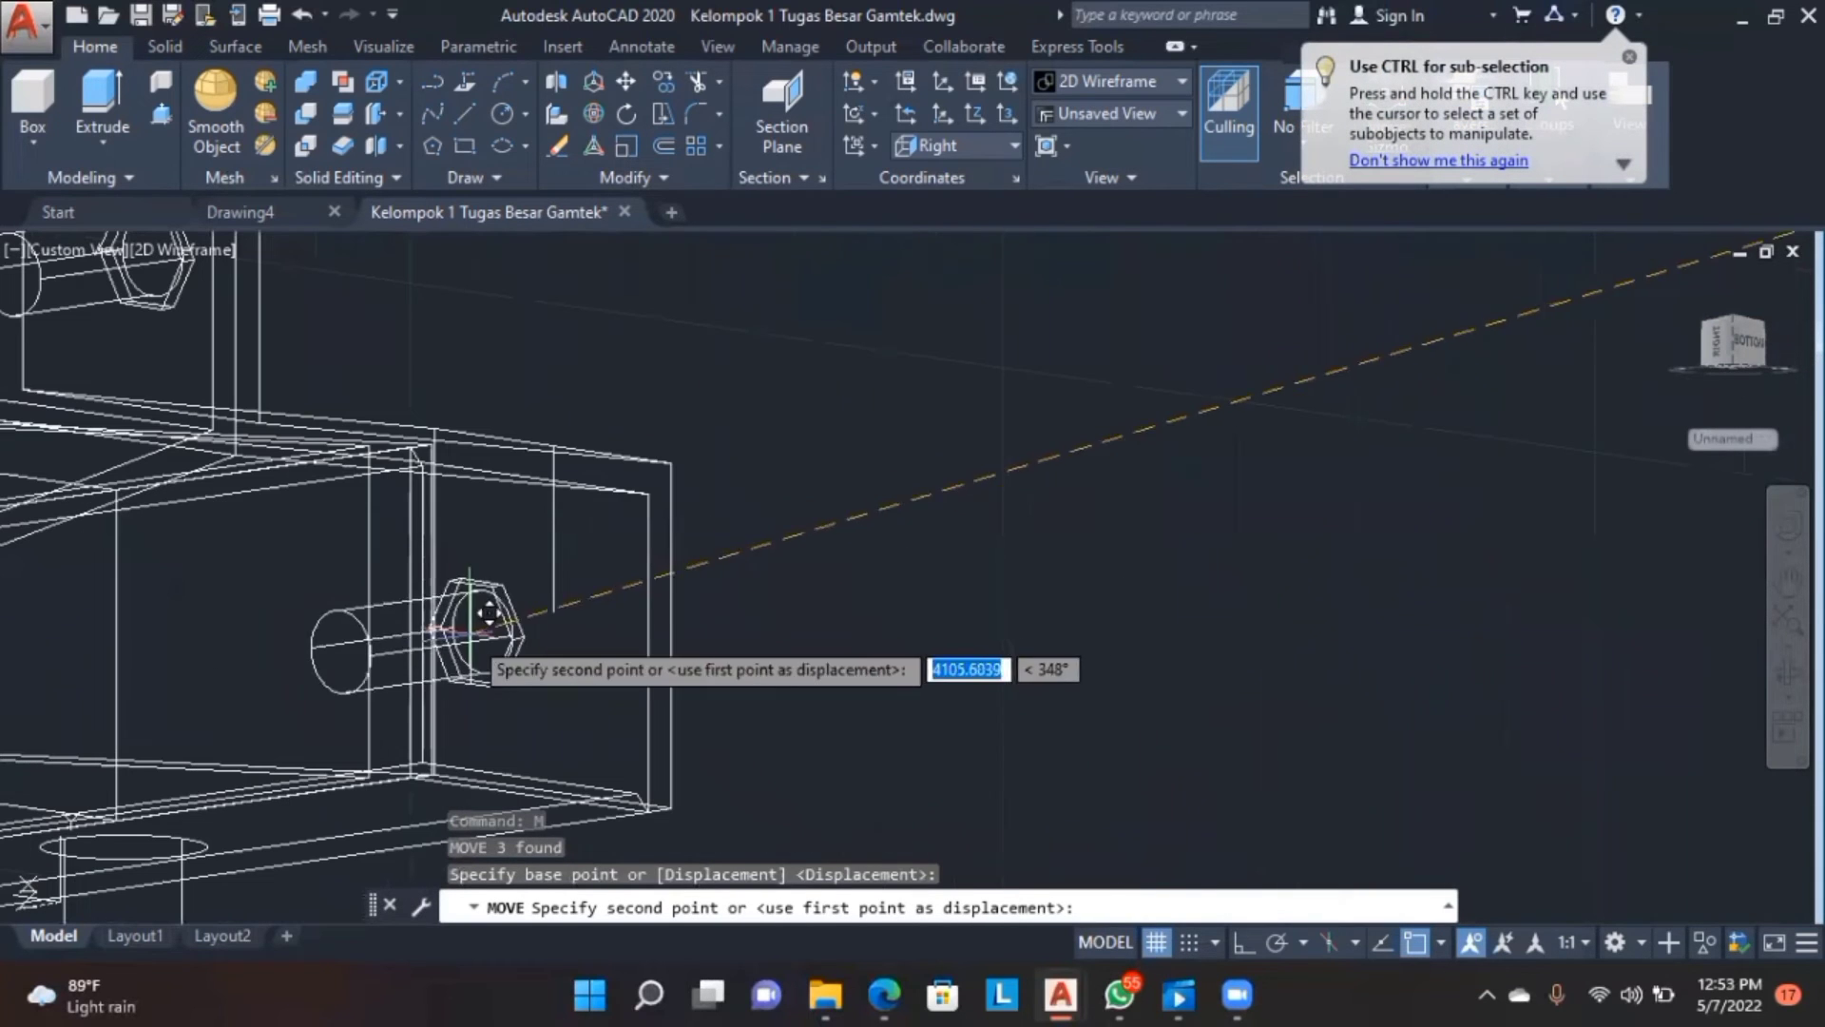
pyautogui.click(573, 589)
# - Erase the two vertical guide lines at the corner bolt's head
pyautogui.keyDown('shift'); pyautogui.moveTo(572, 589); pyautogui.dragTo(660, 545, button='middle'); pyautogui.keyUp('shift')
pyautogui.press('Escape')
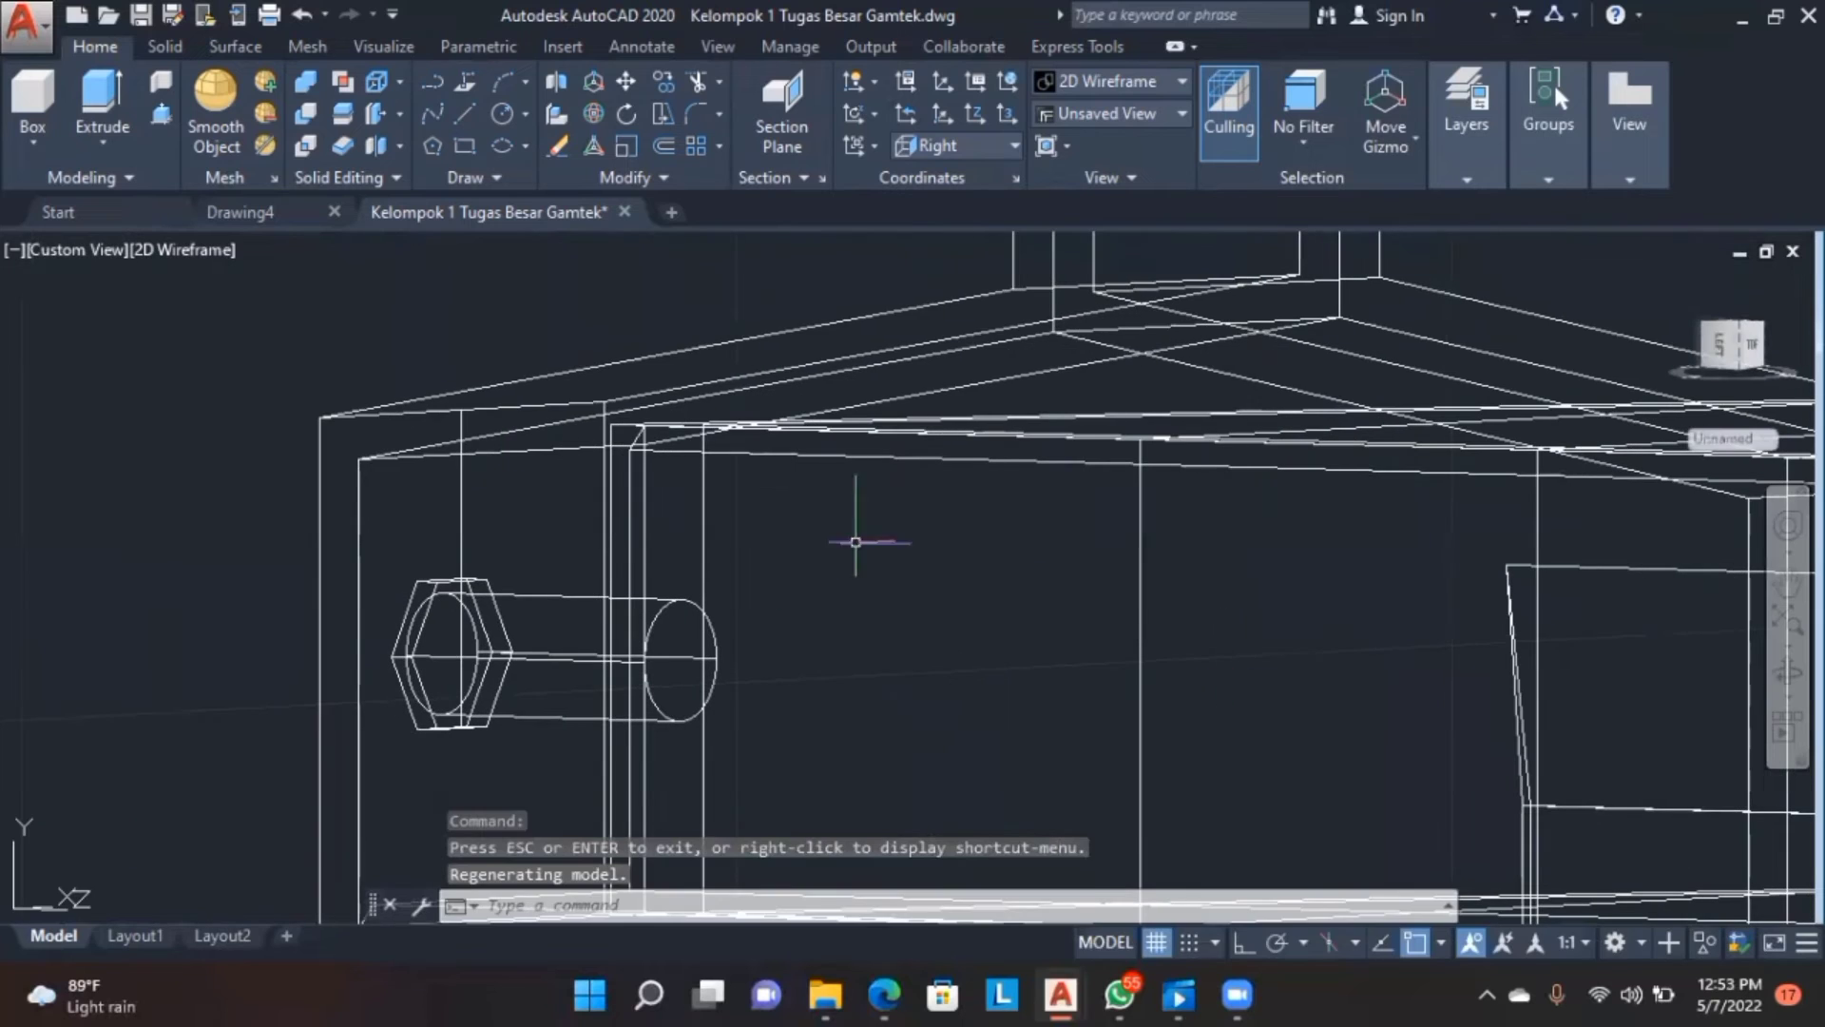
pyautogui.click(463, 489)
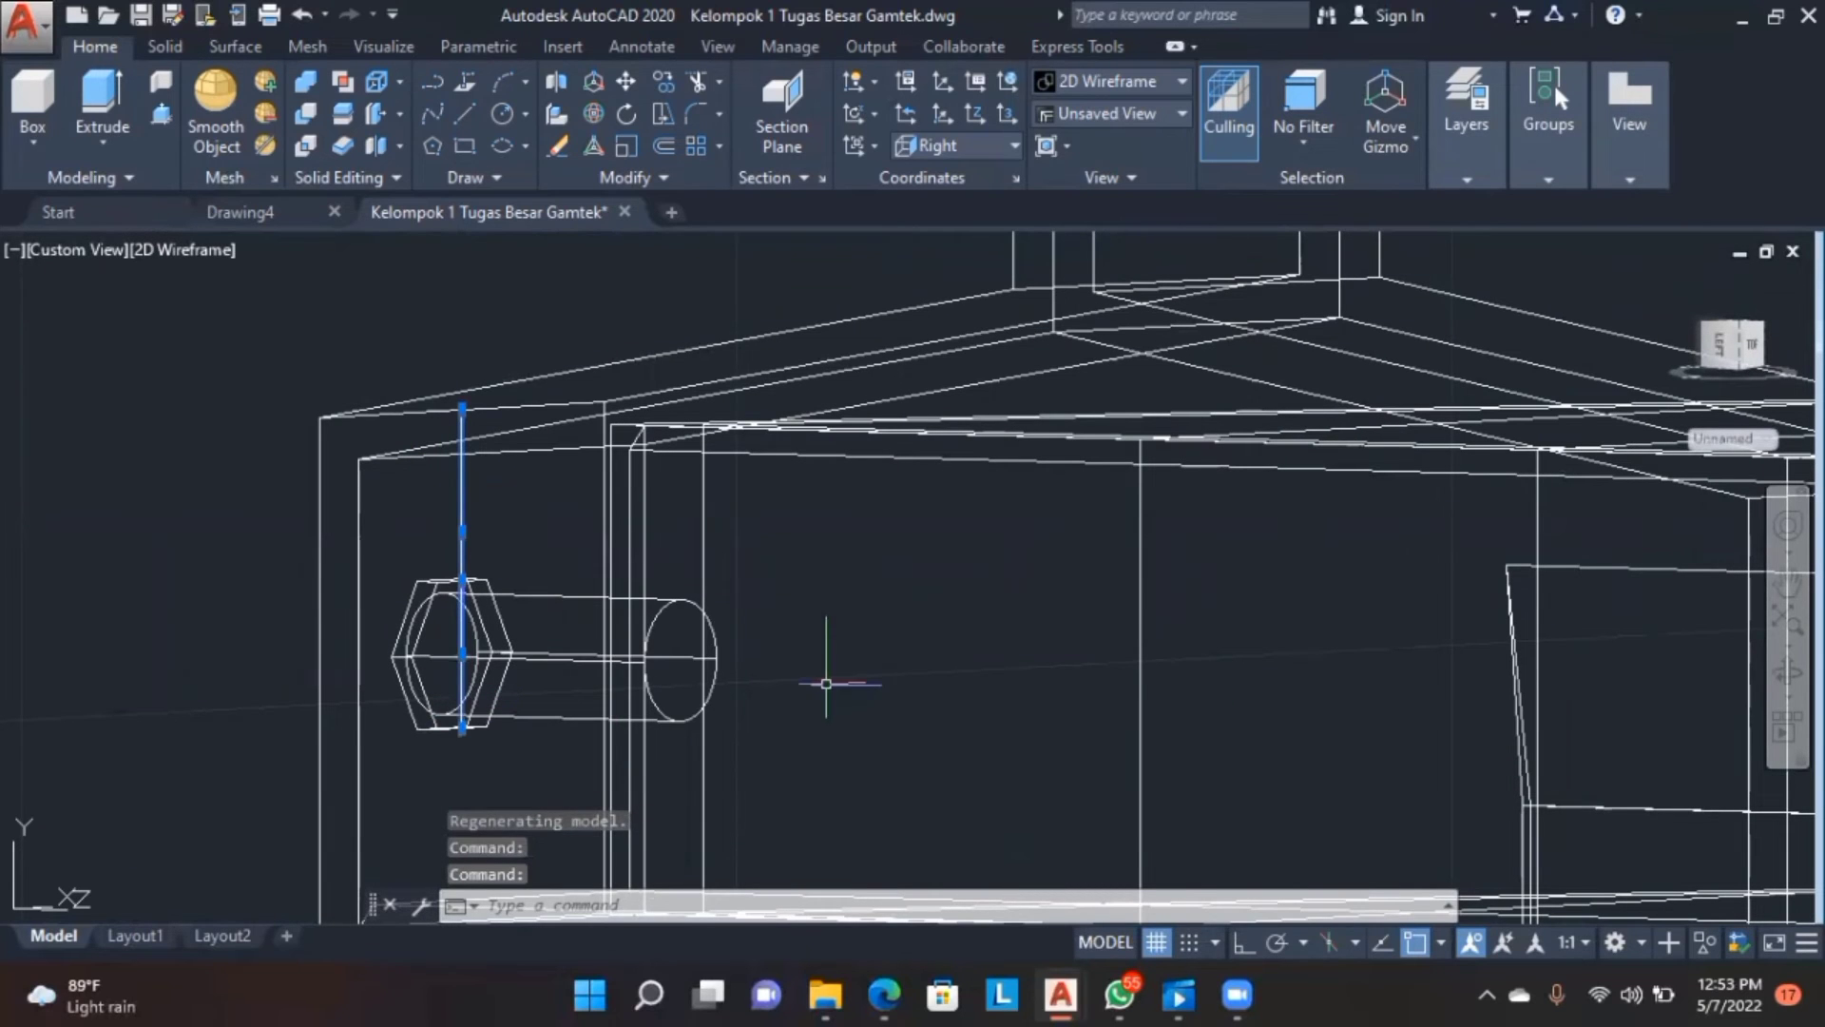
# - In the Front view, set the length of the corner bolt's cylindrical shank to 6 units
pyautogui.click(67, 252)
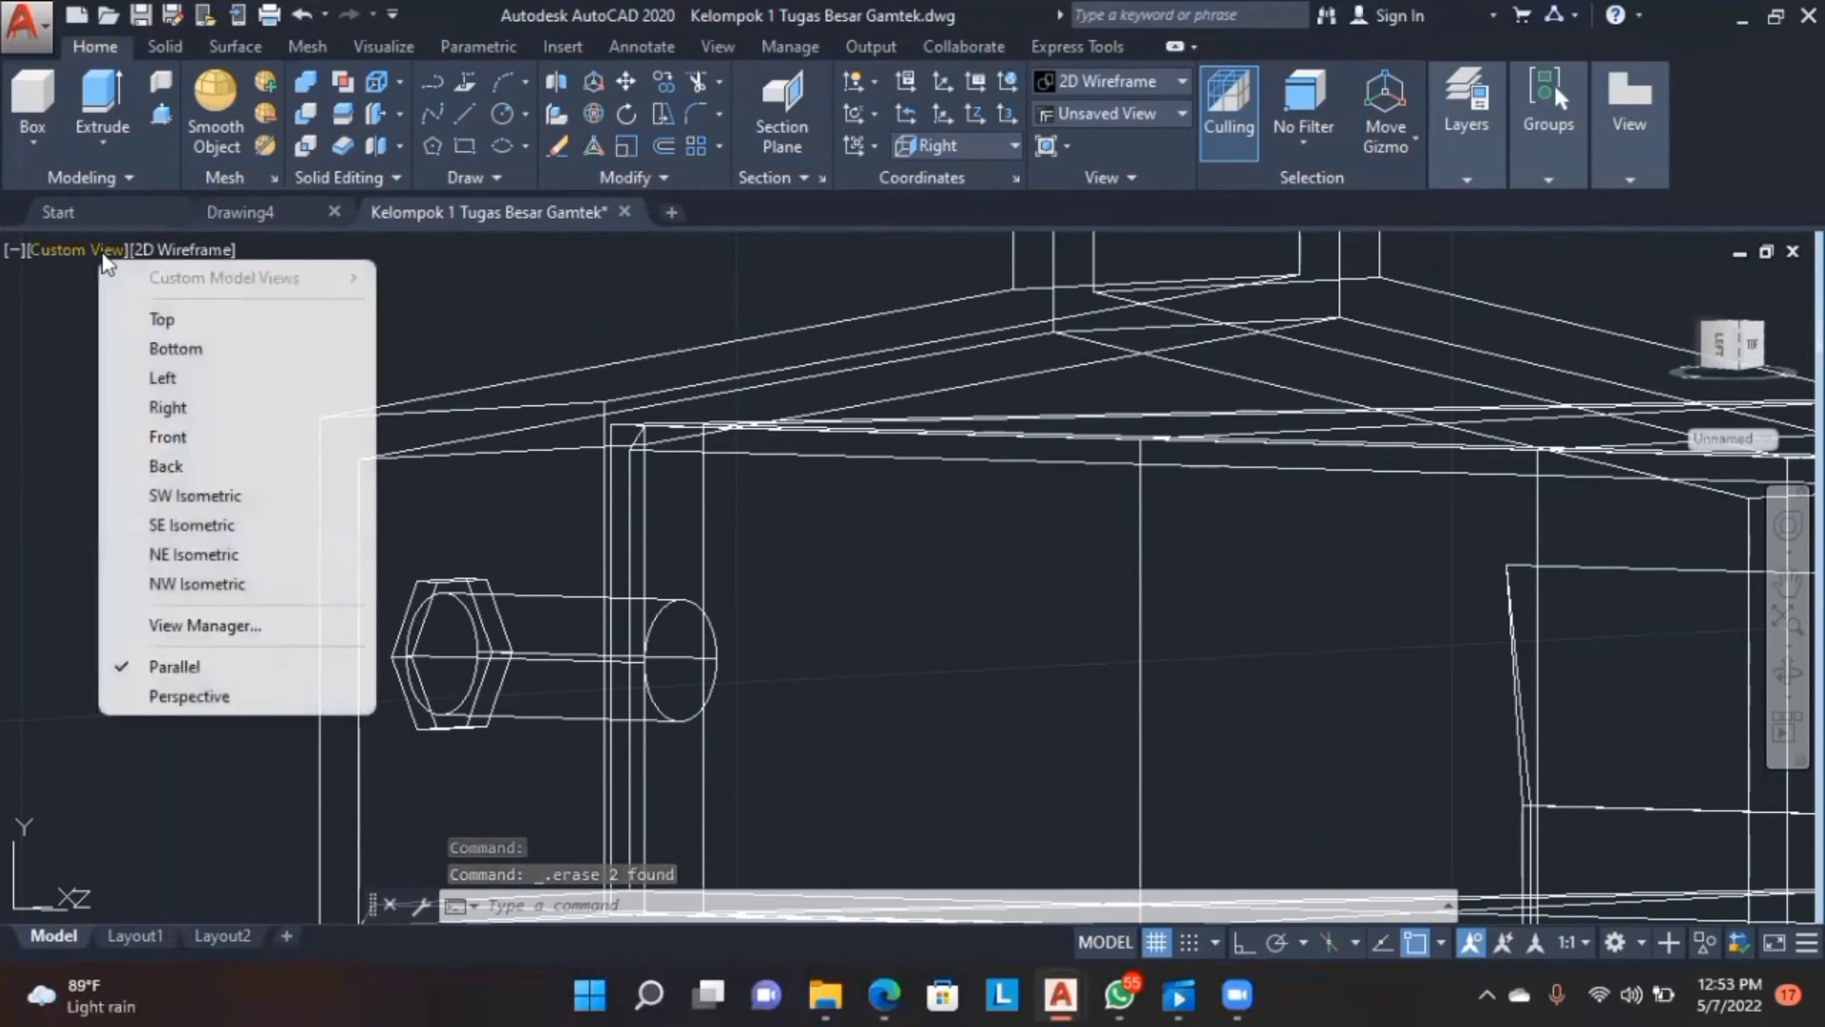
pyautogui.click(212, 350)
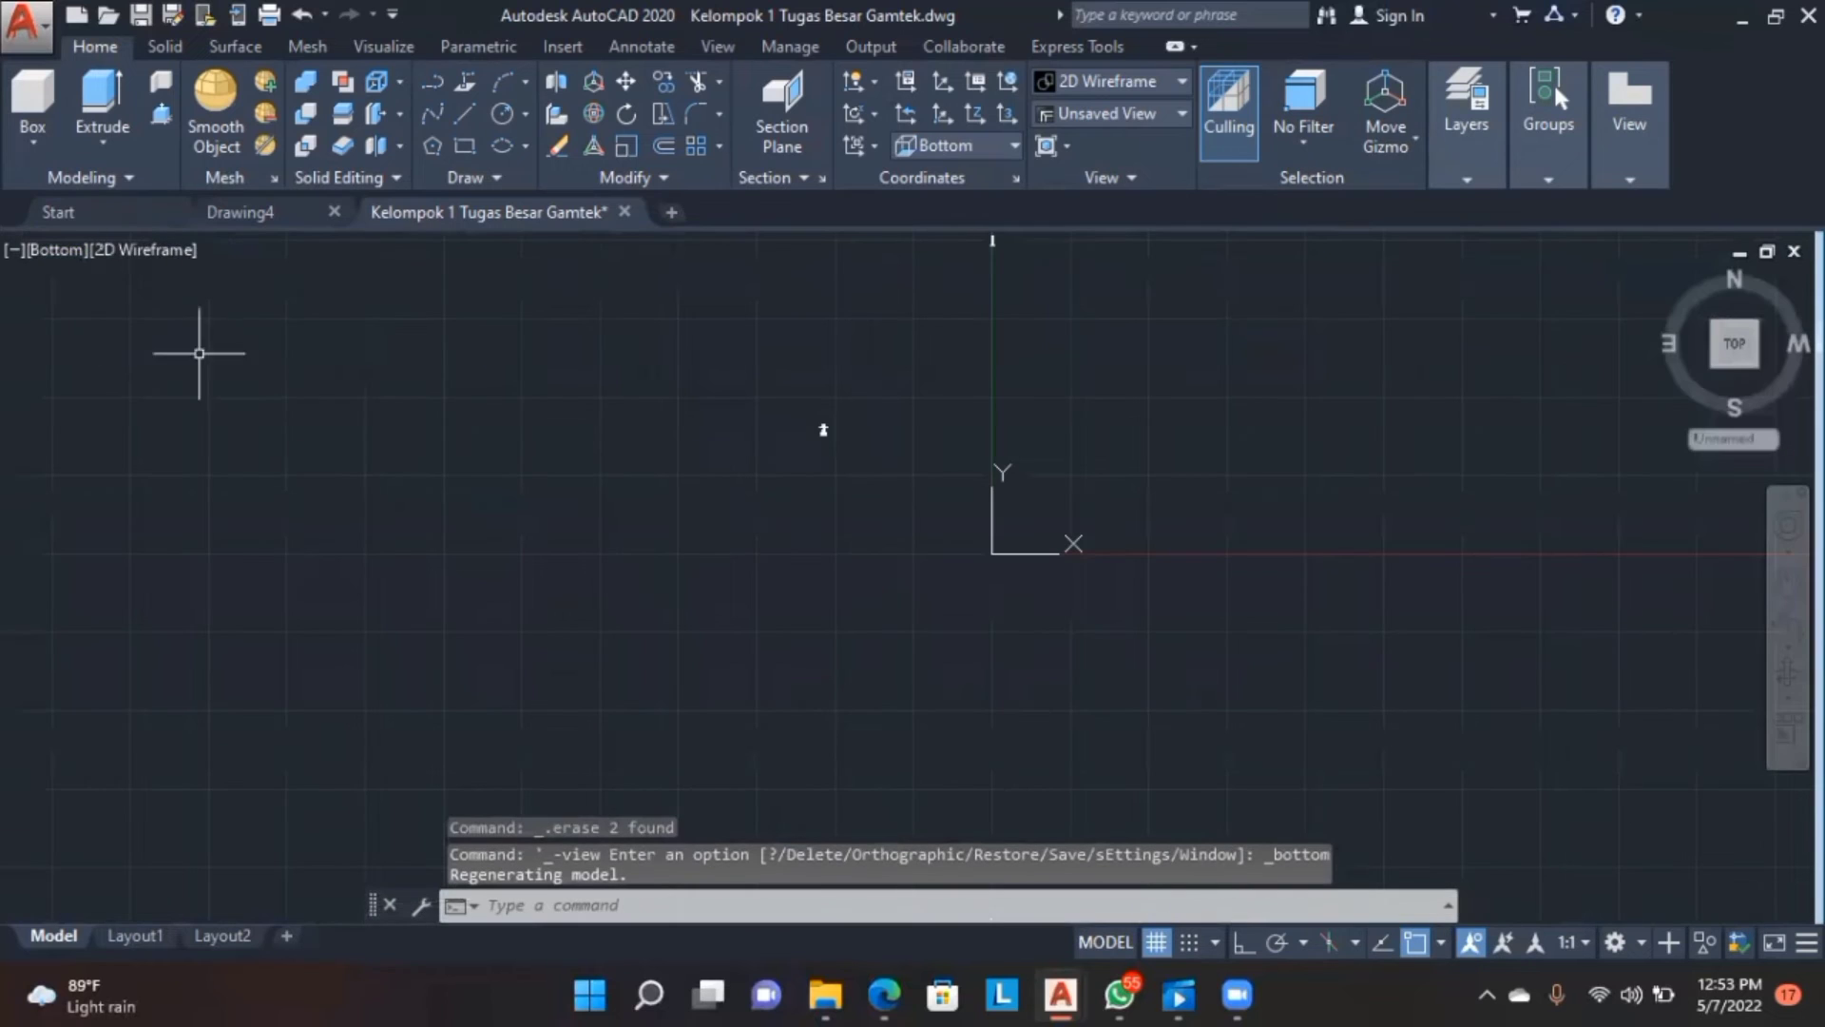
pyautogui.click(59, 250)
pyautogui.click(105, 433)
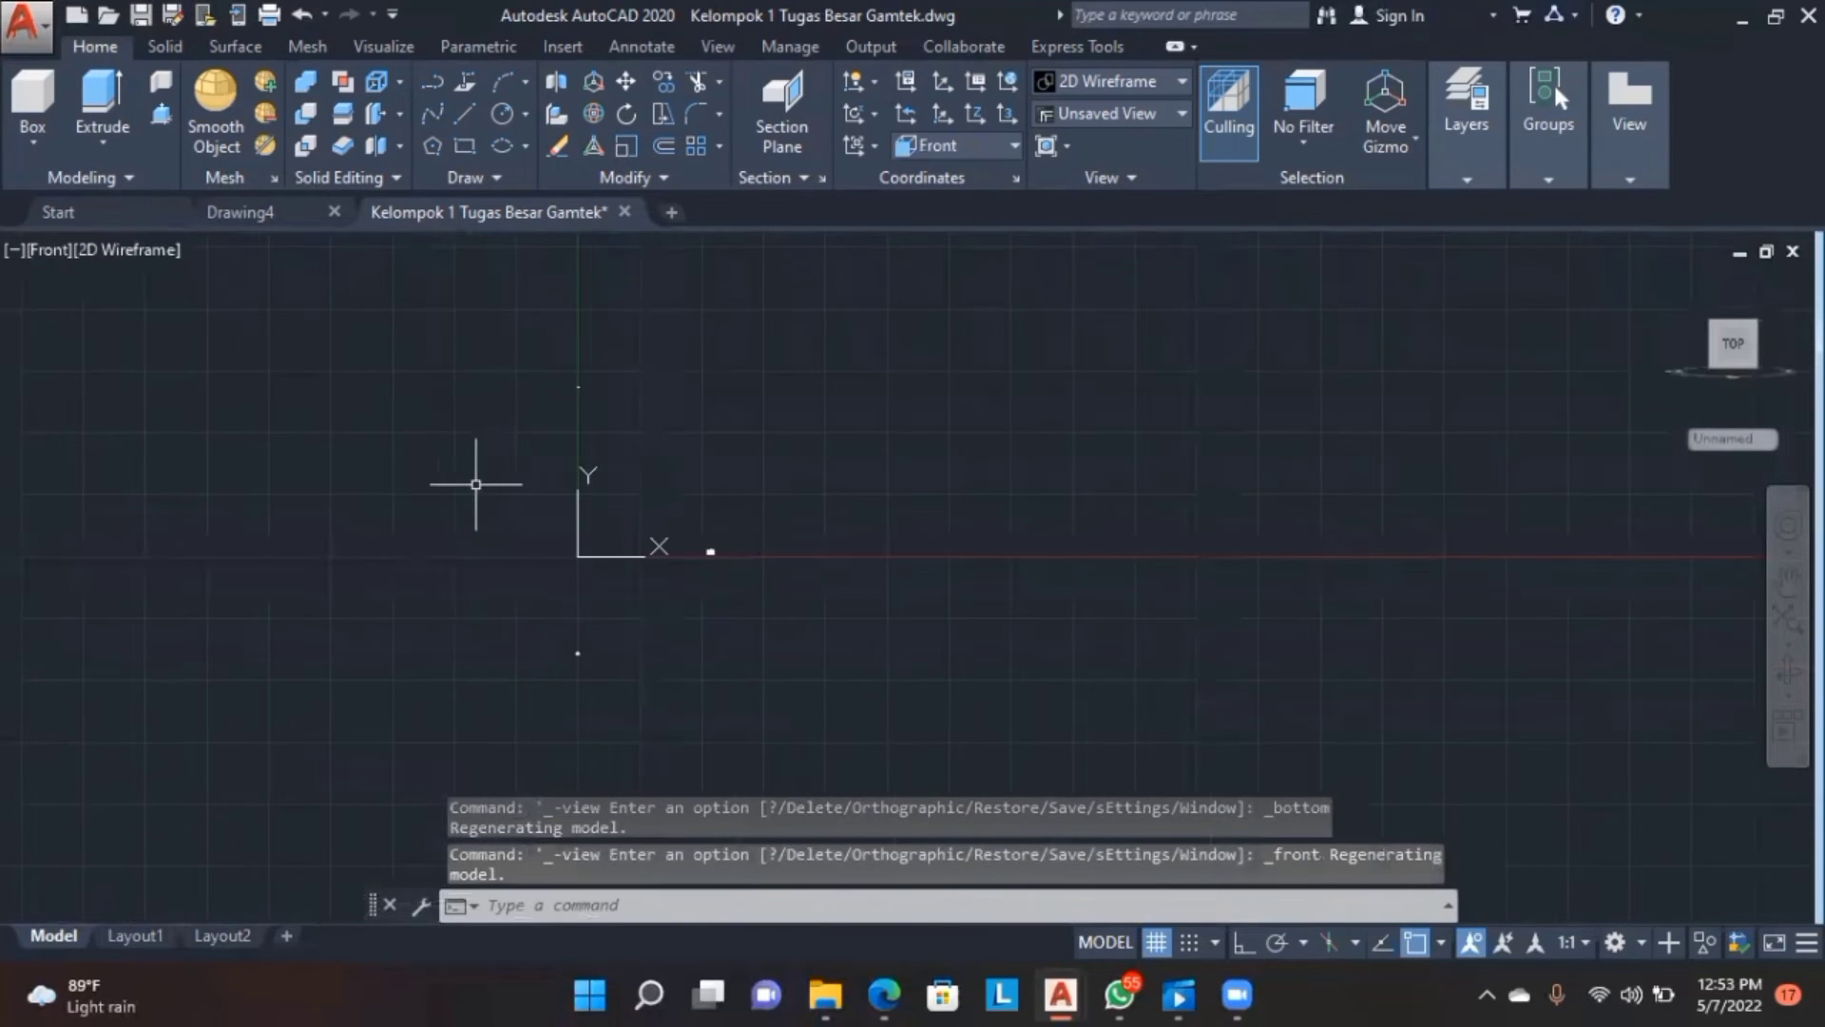
pyautogui.scroll(2, 399, 394)
pyautogui.moveTo(399, 395); pyautogui.dragTo(684, 770, button='middle')
pyautogui.scroll(4, 433, 280)
pyautogui.moveTo(521, 403); pyautogui.dragTo(628, 701, button='middle')
pyautogui.moveTo(616, 620); pyautogui.dragTo(645, 821, button='middle')
pyautogui.scroll(-3, 619, 748)
pyautogui.scroll(7, 481, 705)
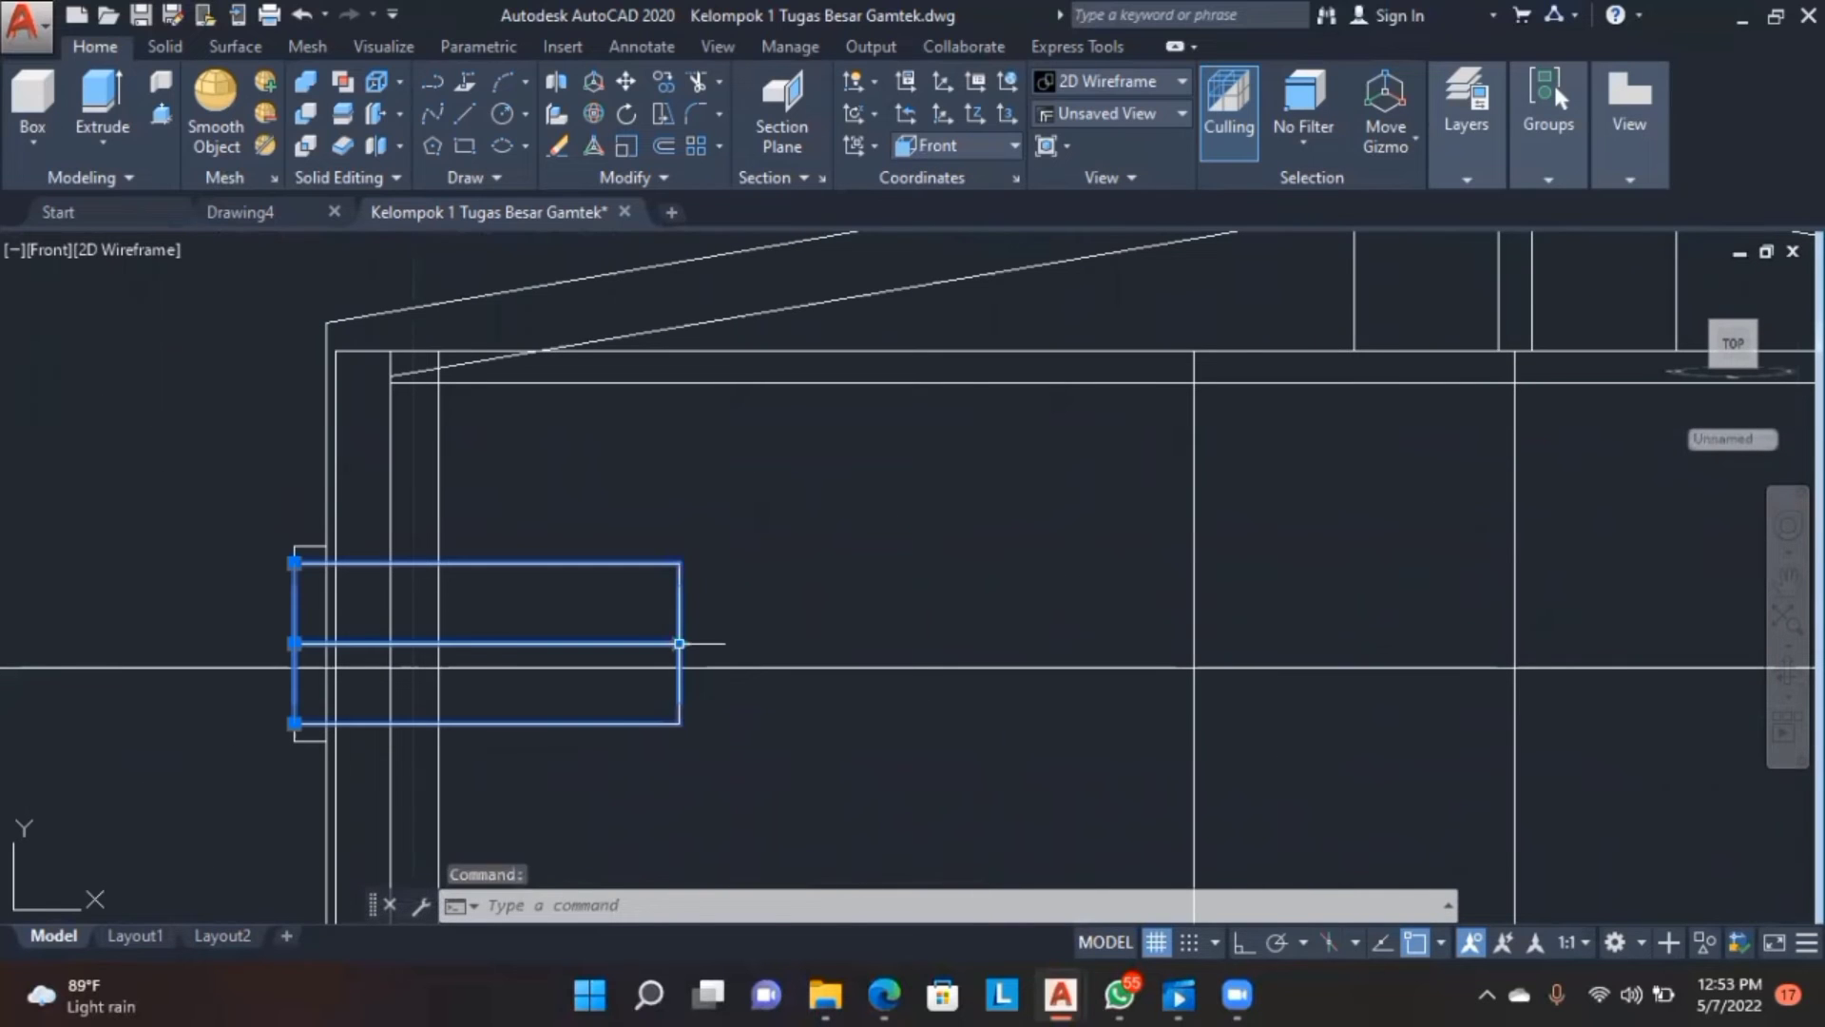
pyautogui.click(678, 643)
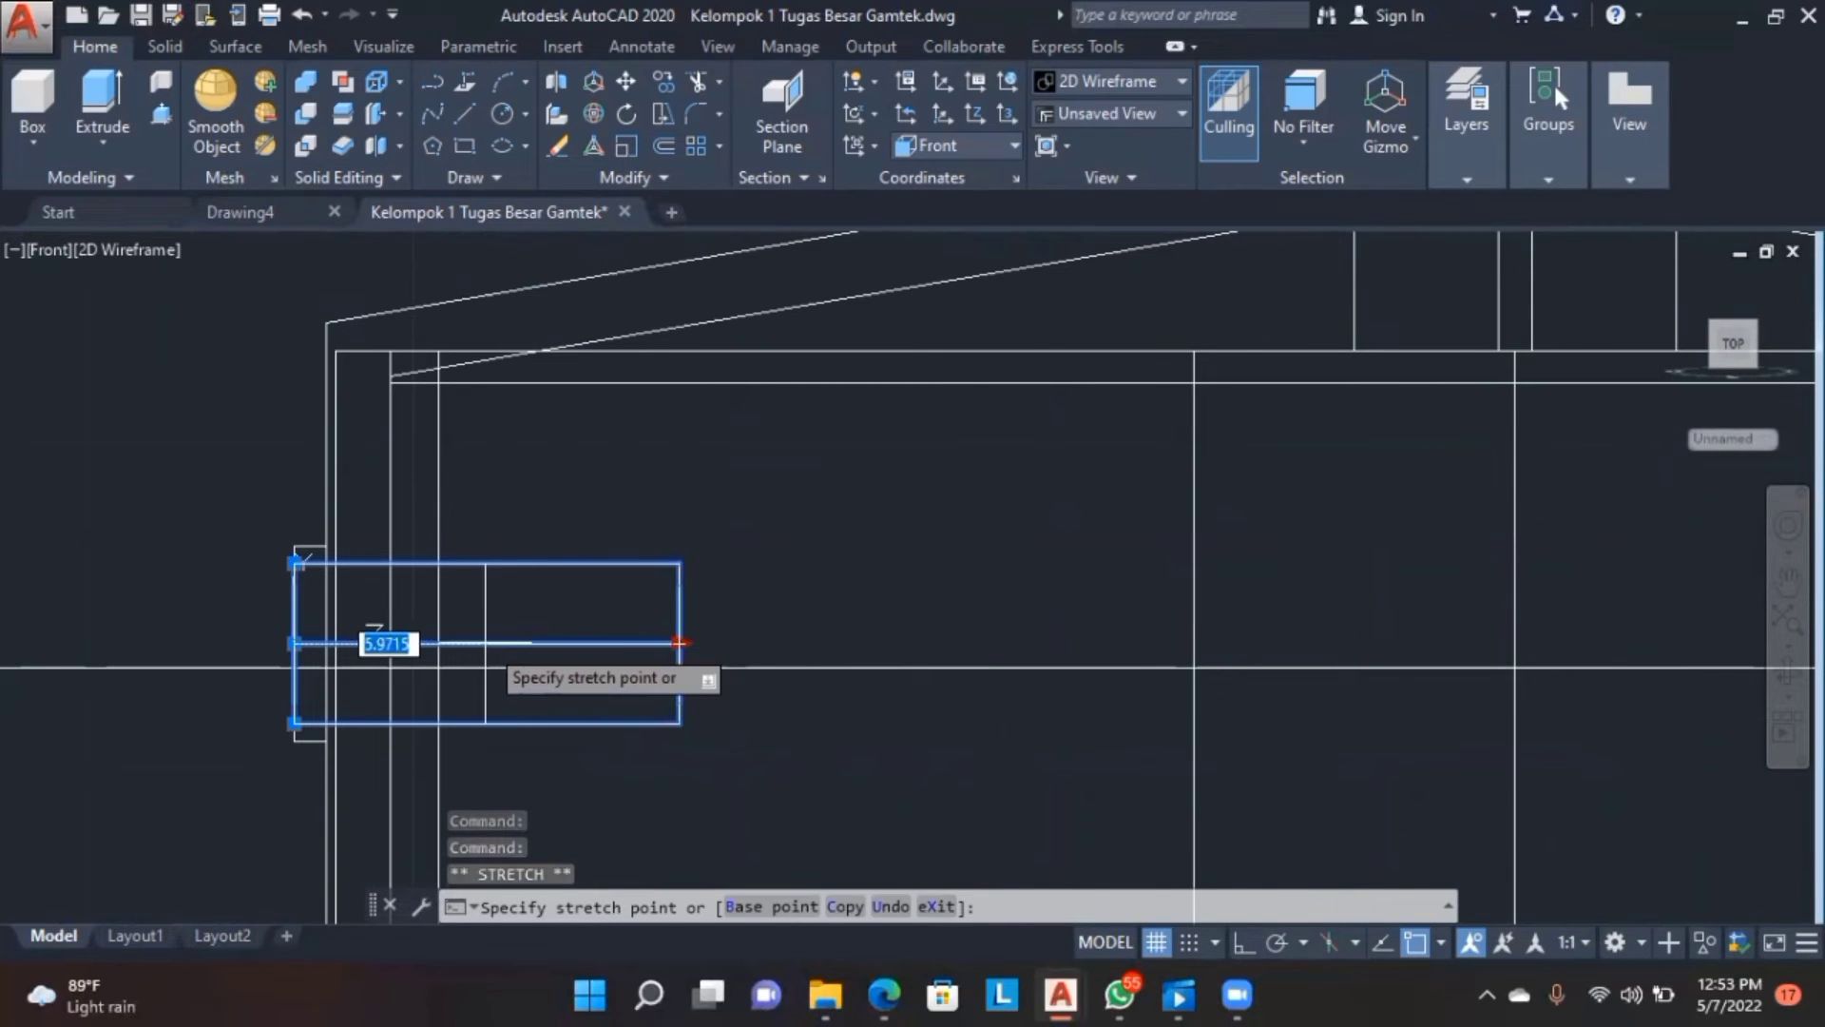
pyautogui.write('6')
pyautogui.press('Return')
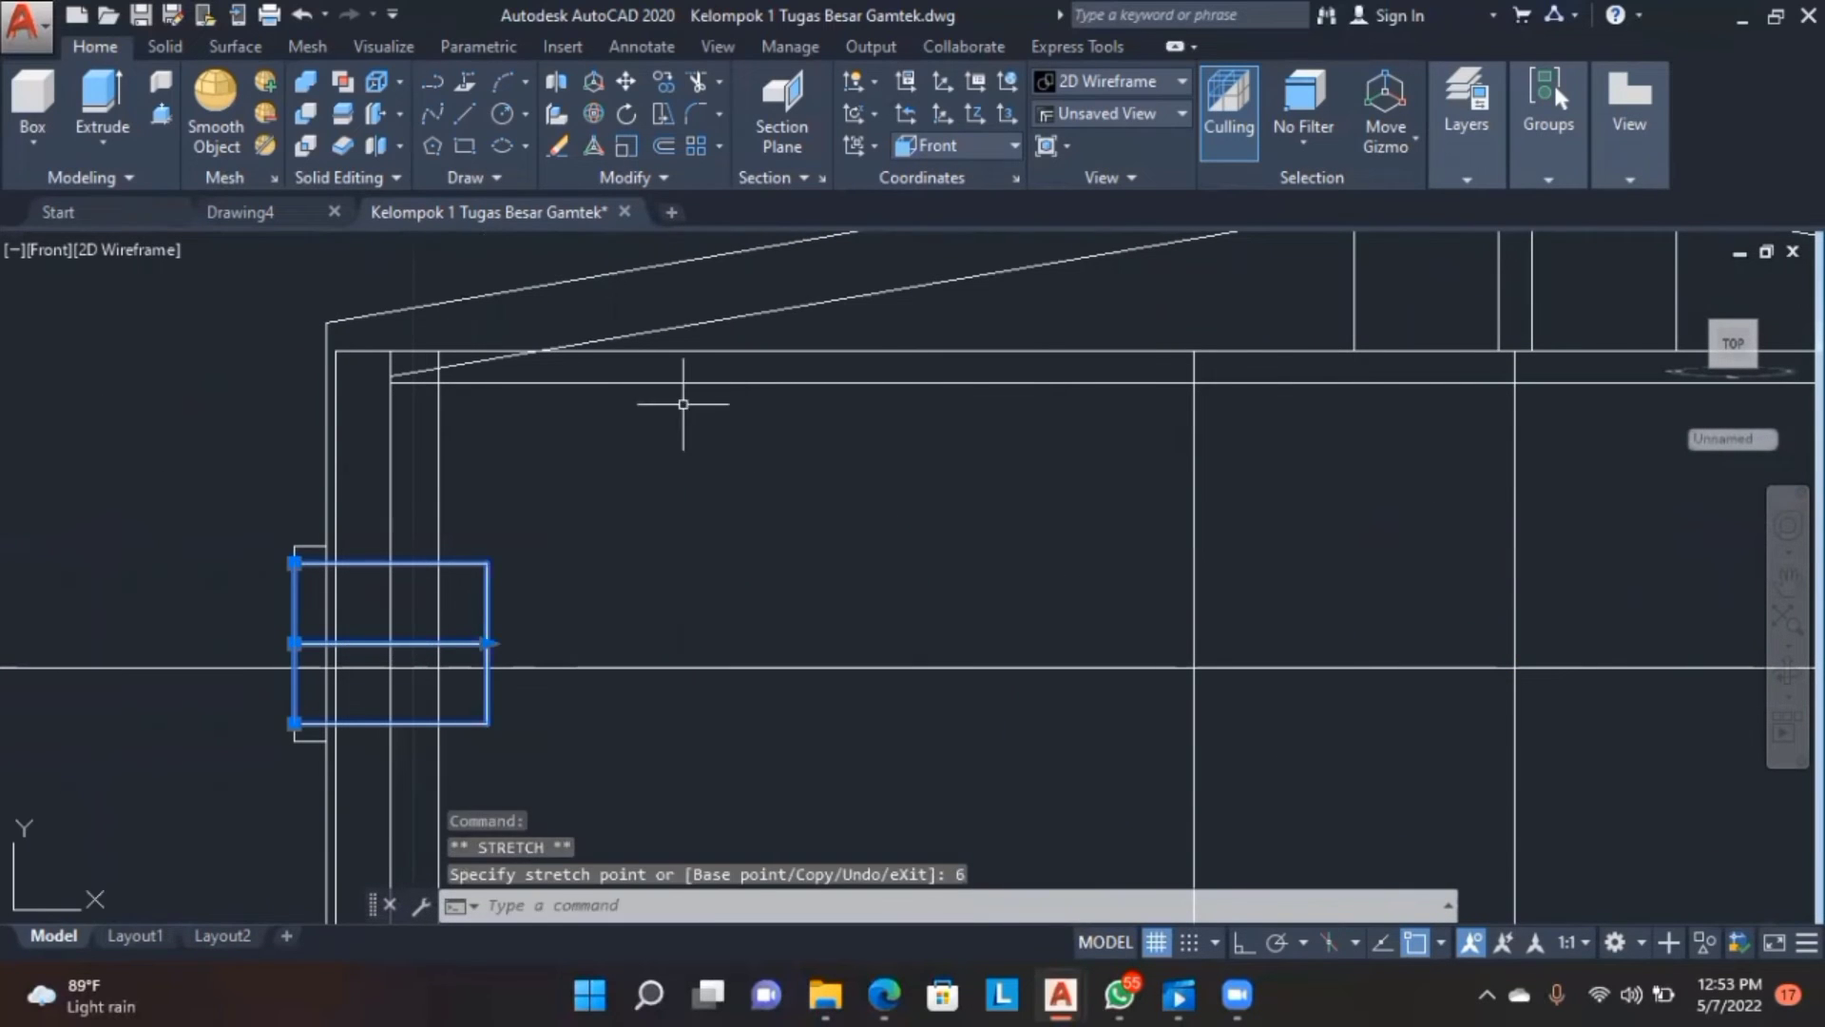
pyautogui.press('Escape')
# - Set the shank length of the bolt through the thin upright plate to 6 units
pyautogui.scroll(-3, 1004, 437)
pyautogui.keyDown('shift'); pyautogui.moveTo(1189, 494); pyautogui.dragTo(1169, 684, button='middle'); pyautogui.keyUp('shift')
pyautogui.click(1297, 654)
pyautogui.click(1298, 670)
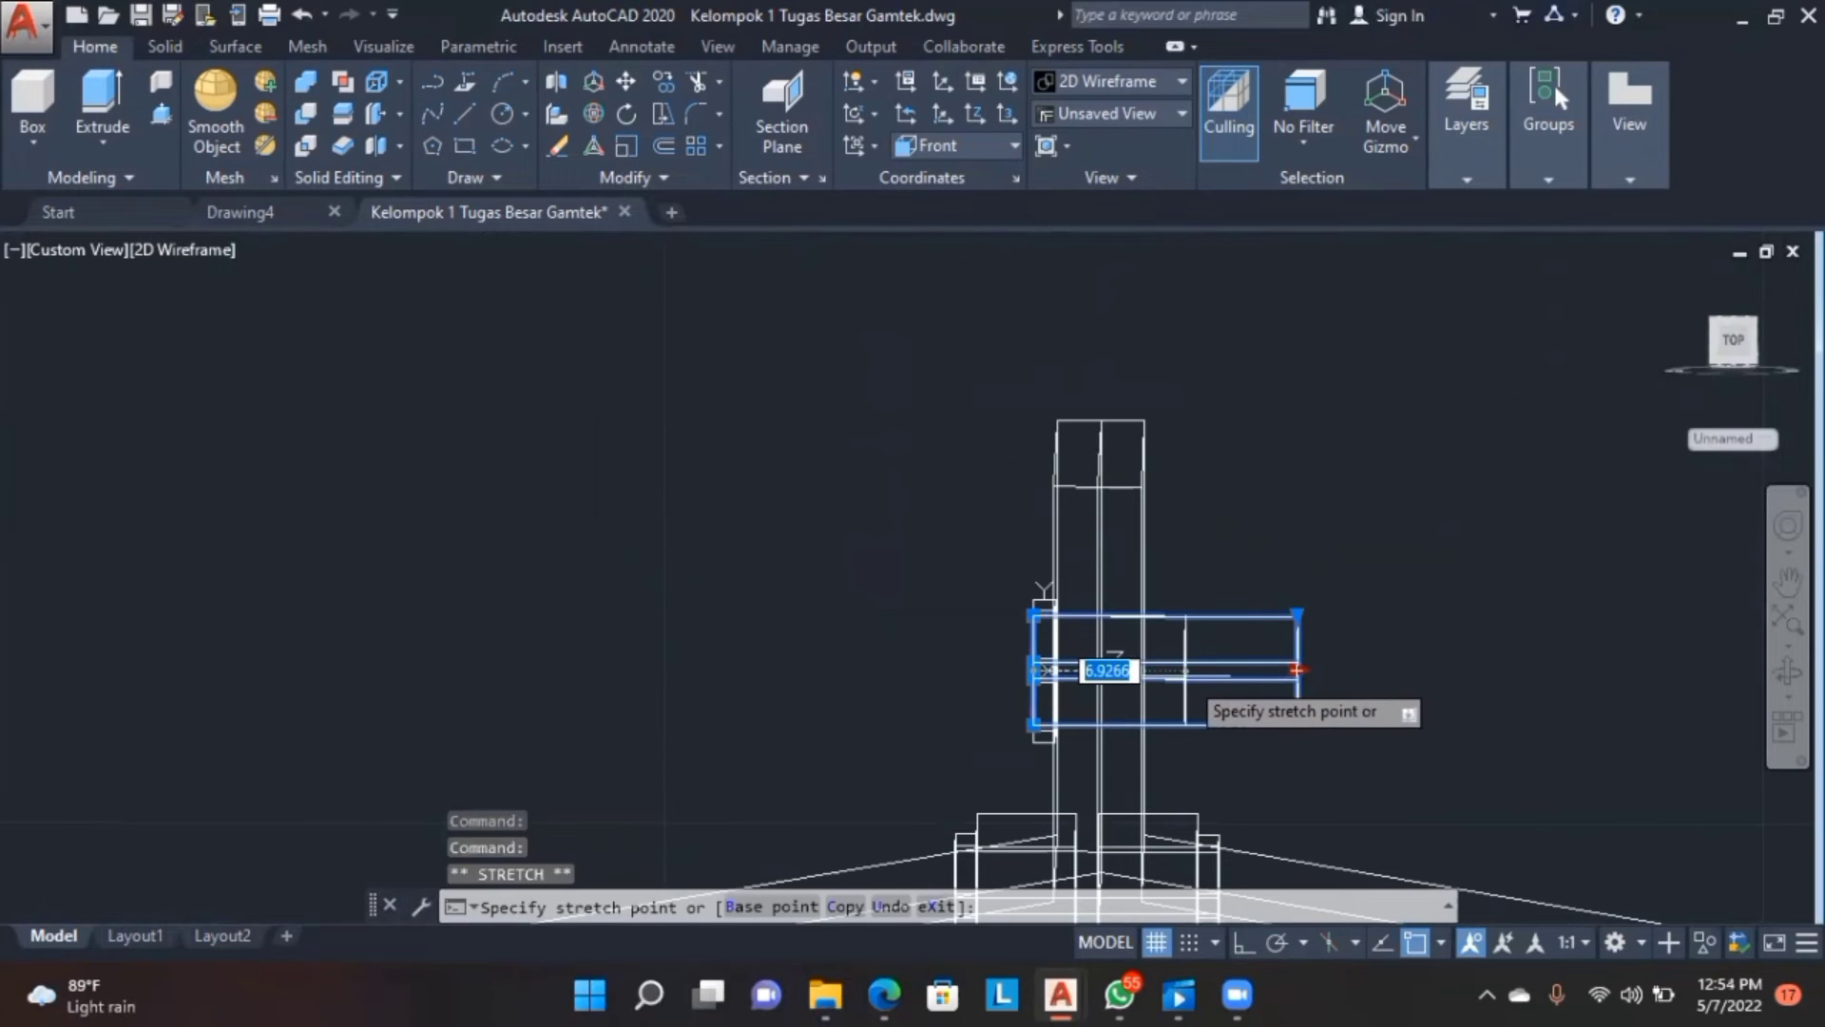
pyautogui.write('6')
pyautogui.press('Return')
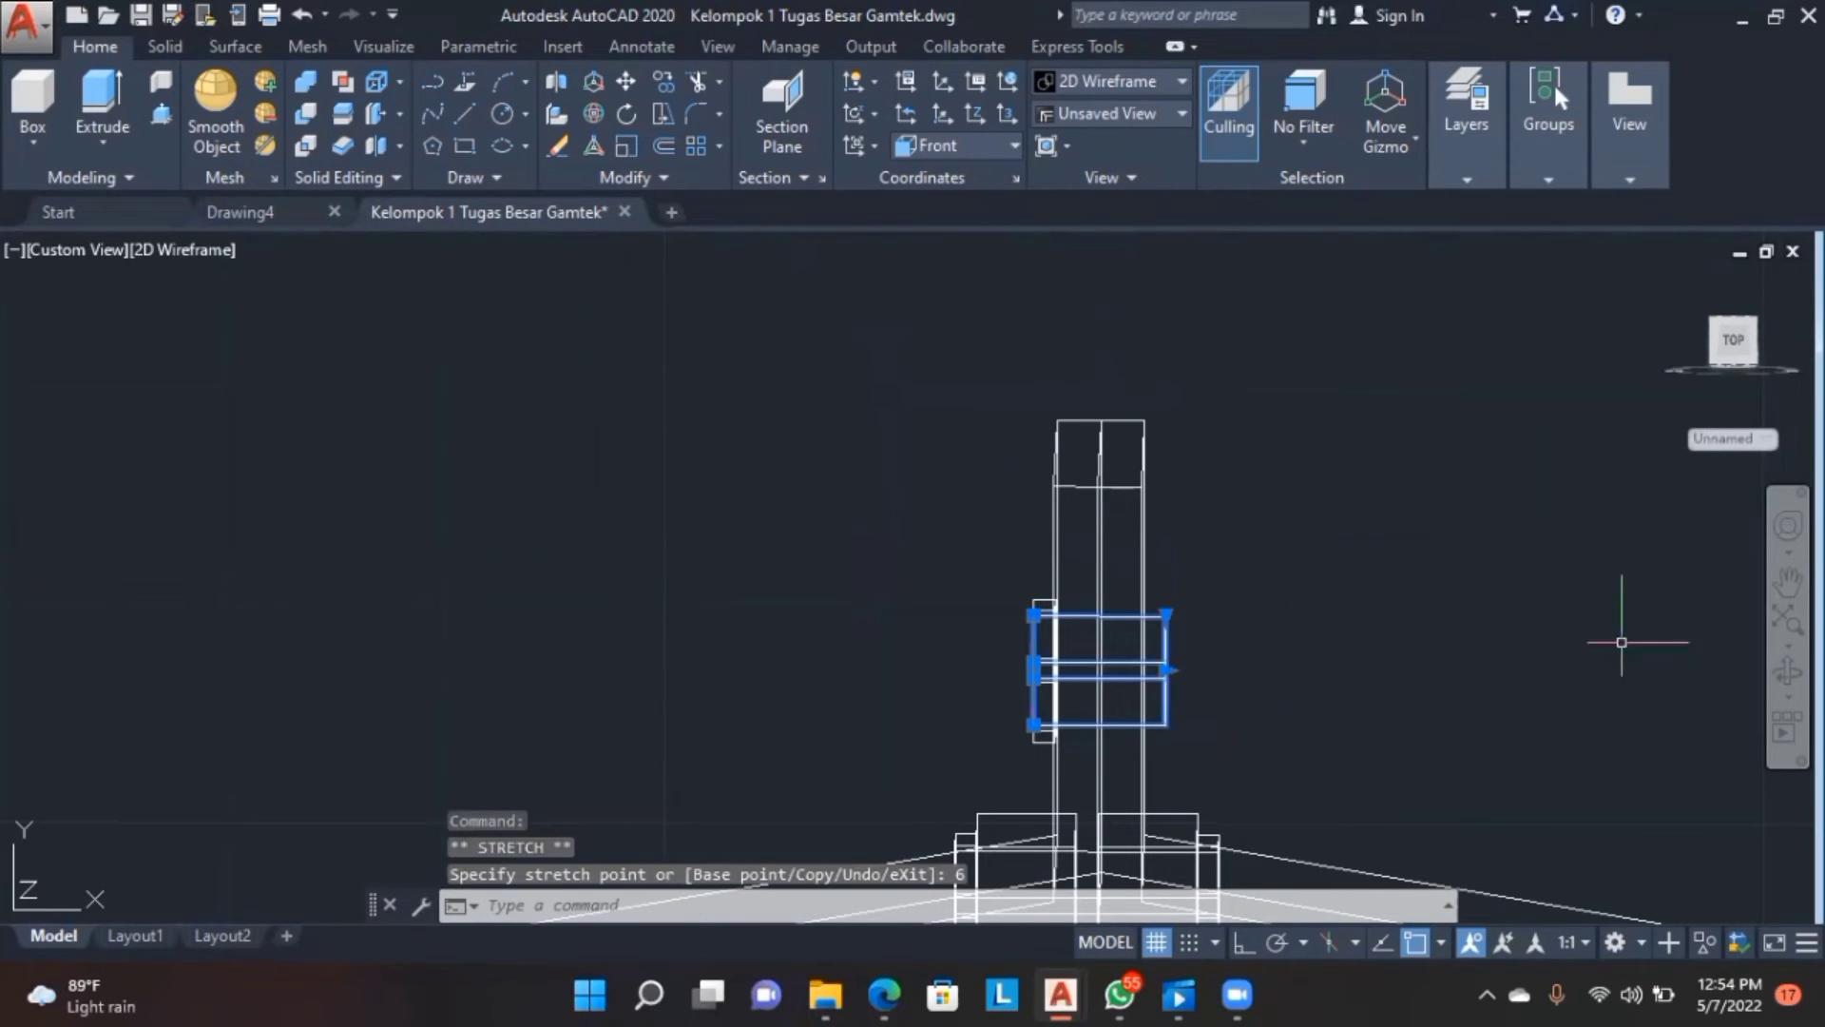
pyautogui.keyDown('shift'); pyautogui.moveTo(1622, 642); pyautogui.dragTo(1615, 707, button='middle'); pyautogui.keyUp('shift')
pyautogui.press('Escape')
# - Mirror the remaining loose bolt about a vertical line through its shank's end centre, erasing the source objects
pyautogui.scroll(-15, 1502, 617)
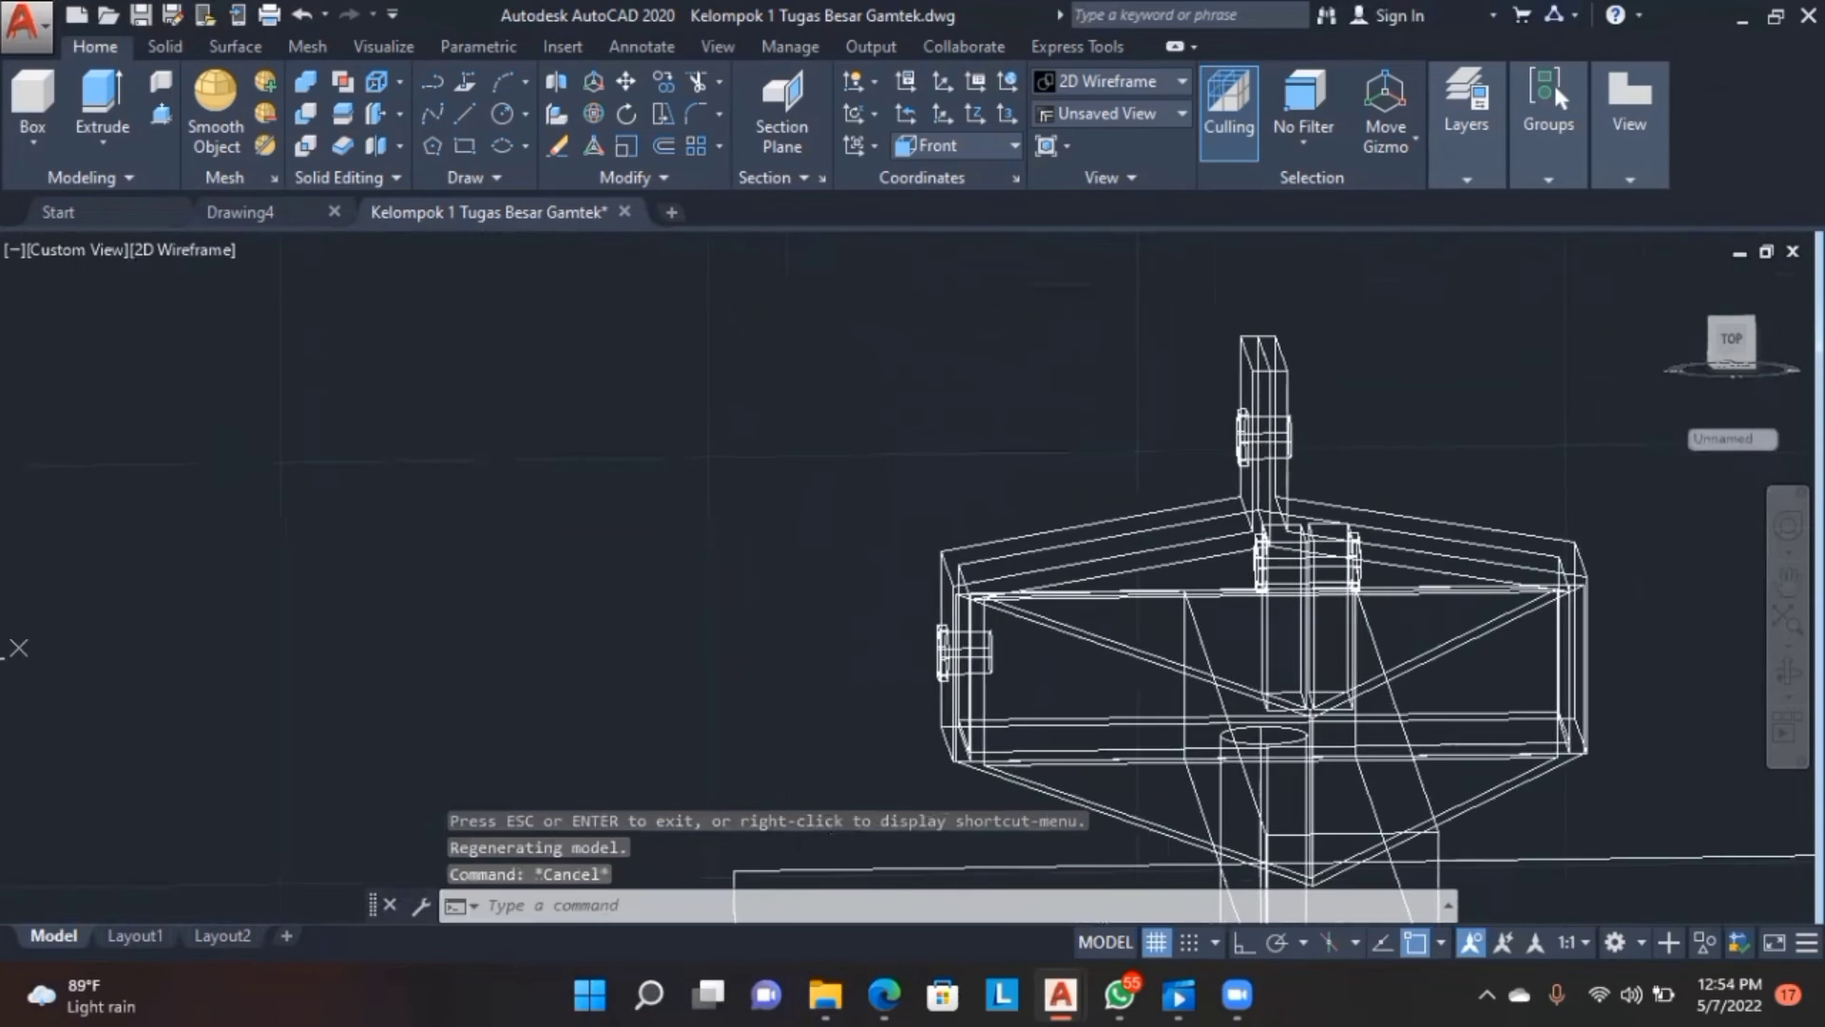
pyautogui.scroll(4, 1248, 236)
pyautogui.scroll(6, 1159, 567)
pyautogui.moveTo(1158, 566); pyautogui.dragTo(1041, 628, button='middle')
pyautogui.click(1788, 671)
pyautogui.moveTo(1266, 685); pyautogui.dragTo(1261, 685)
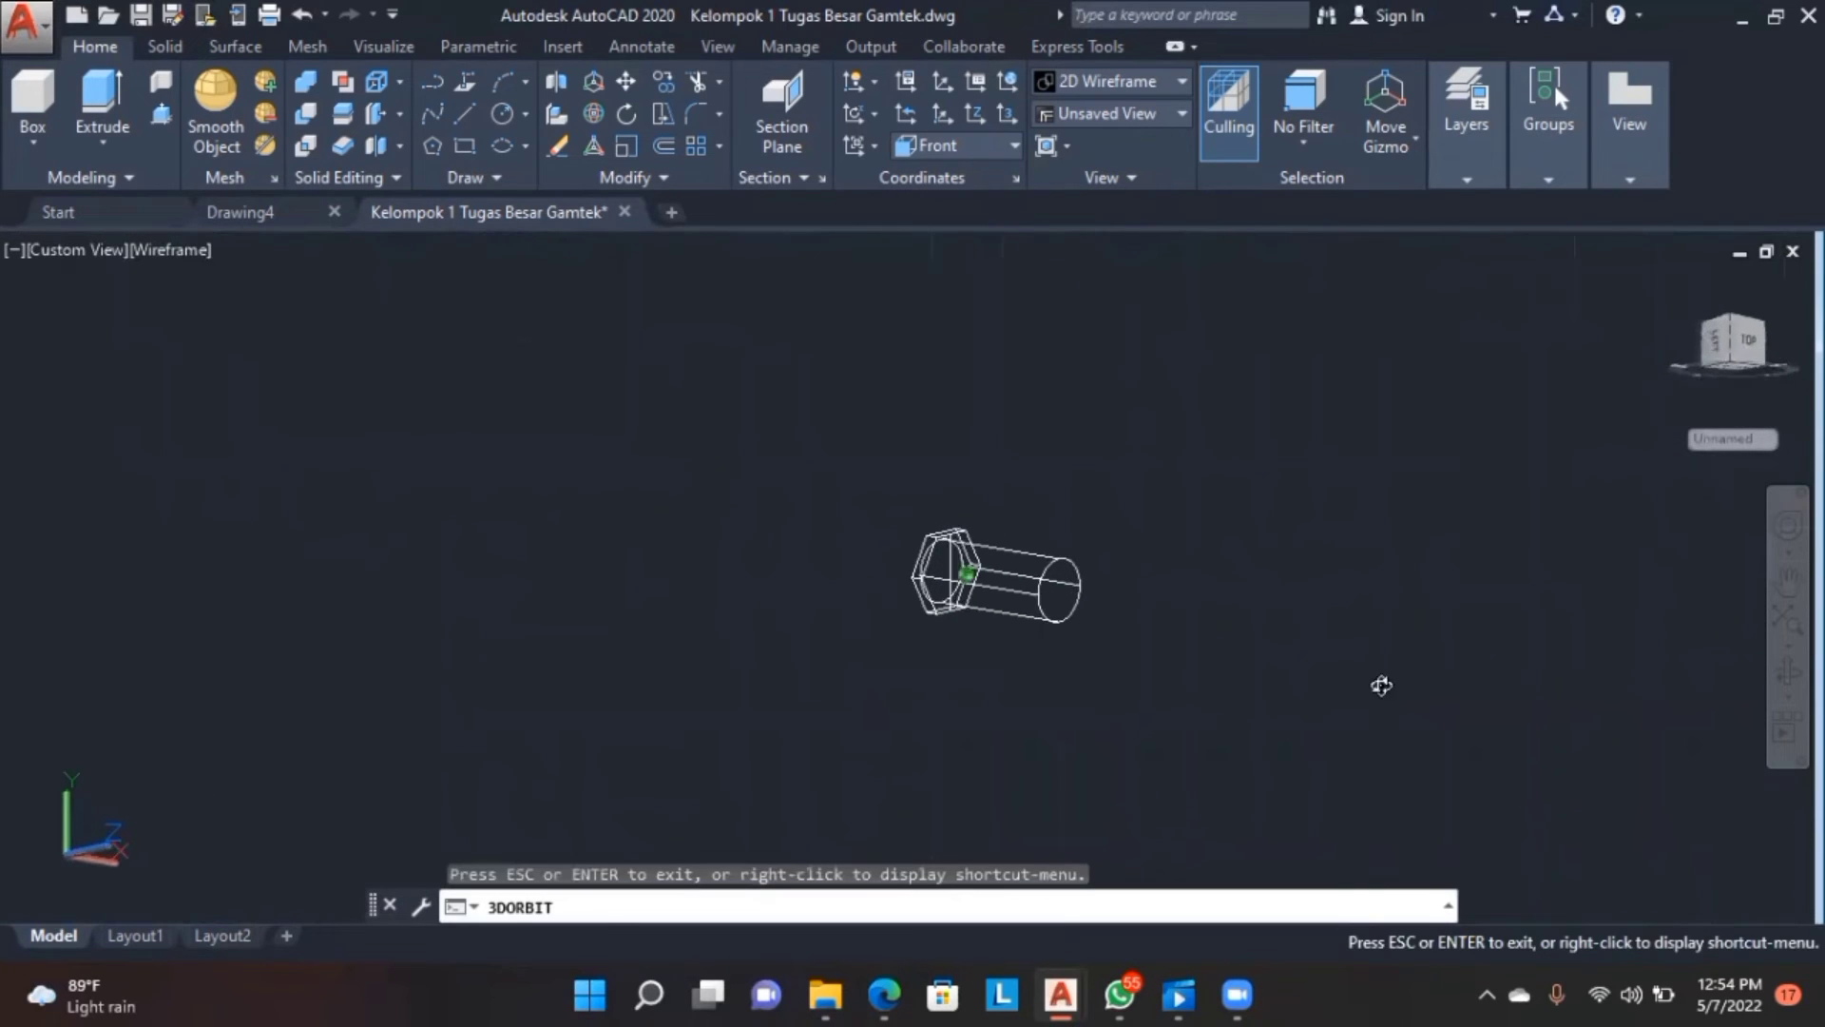
pyautogui.press('Escape')
pyautogui.moveTo(968, 635)
pyautogui.mouseDown()
pyautogui.moveTo(815, 408)
pyautogui.moveTo(752, 428)
pyautogui.moveTo(994, 720)
pyautogui.mouseUp()
pyautogui.write('MIRROR')
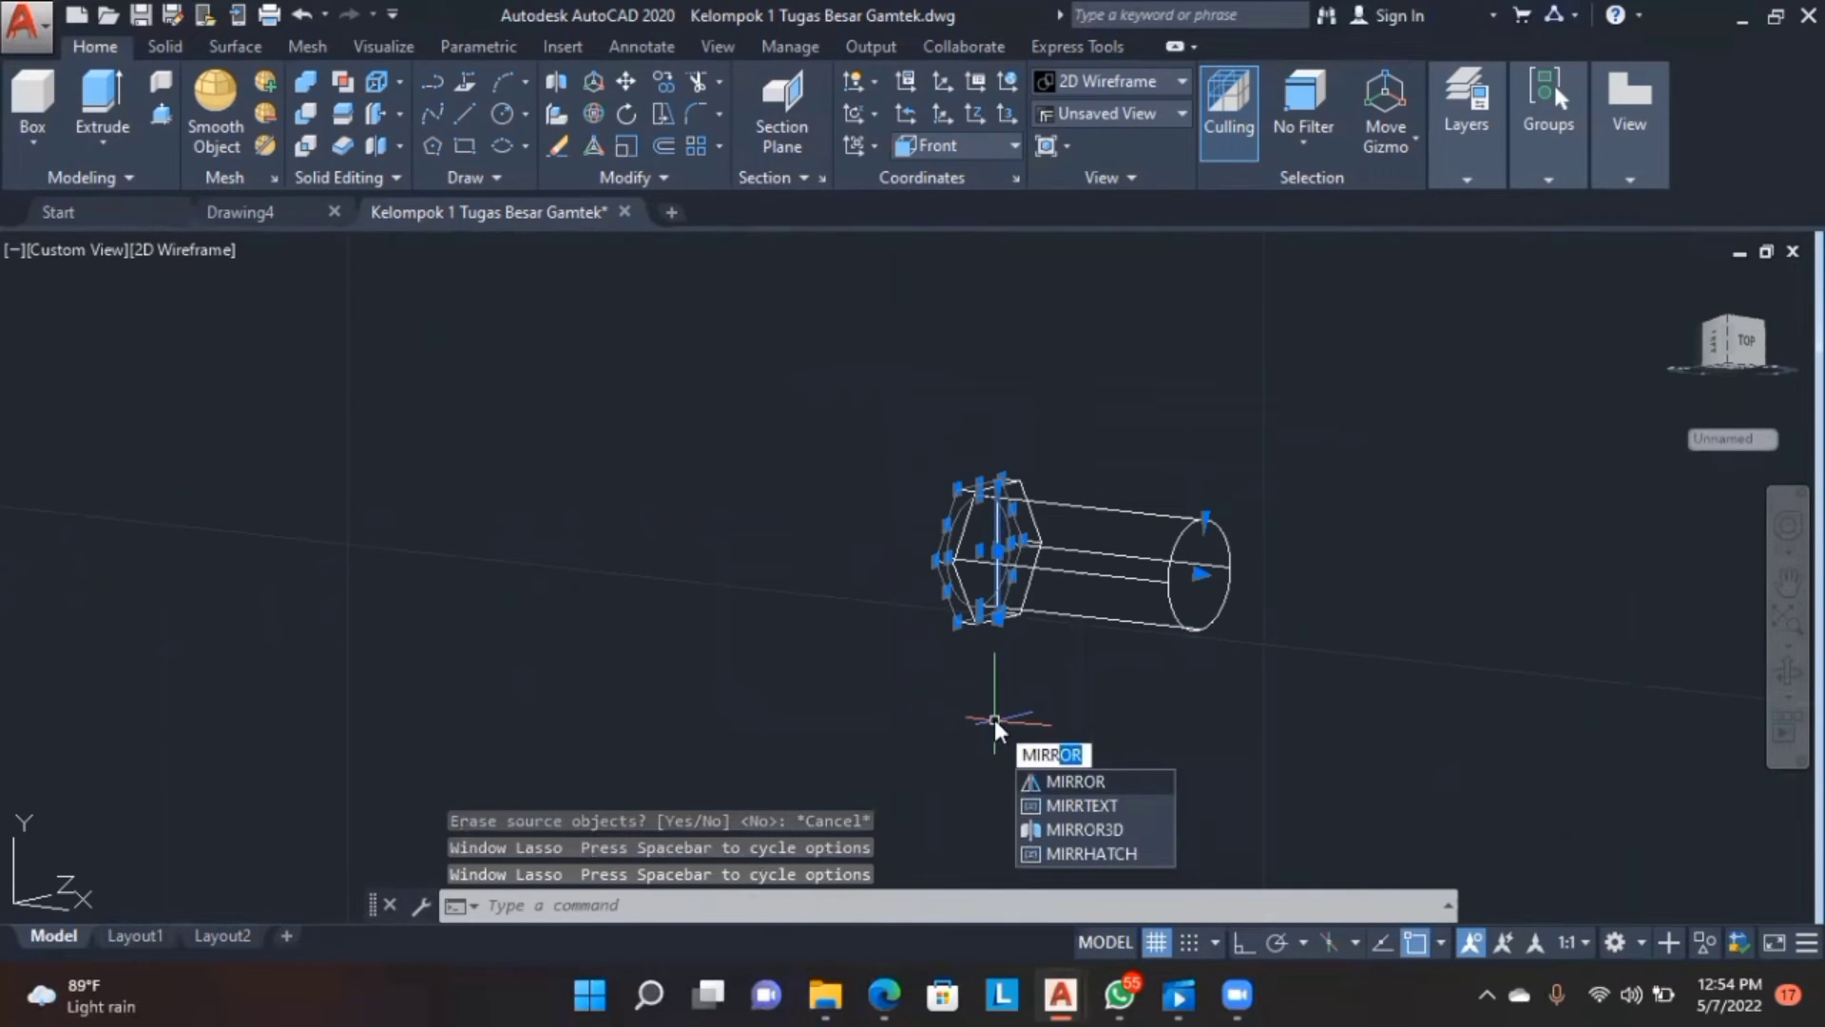
pyautogui.press('Return')
pyautogui.click(1200, 574)
pyautogui.scroll(-5, 1192, 889)
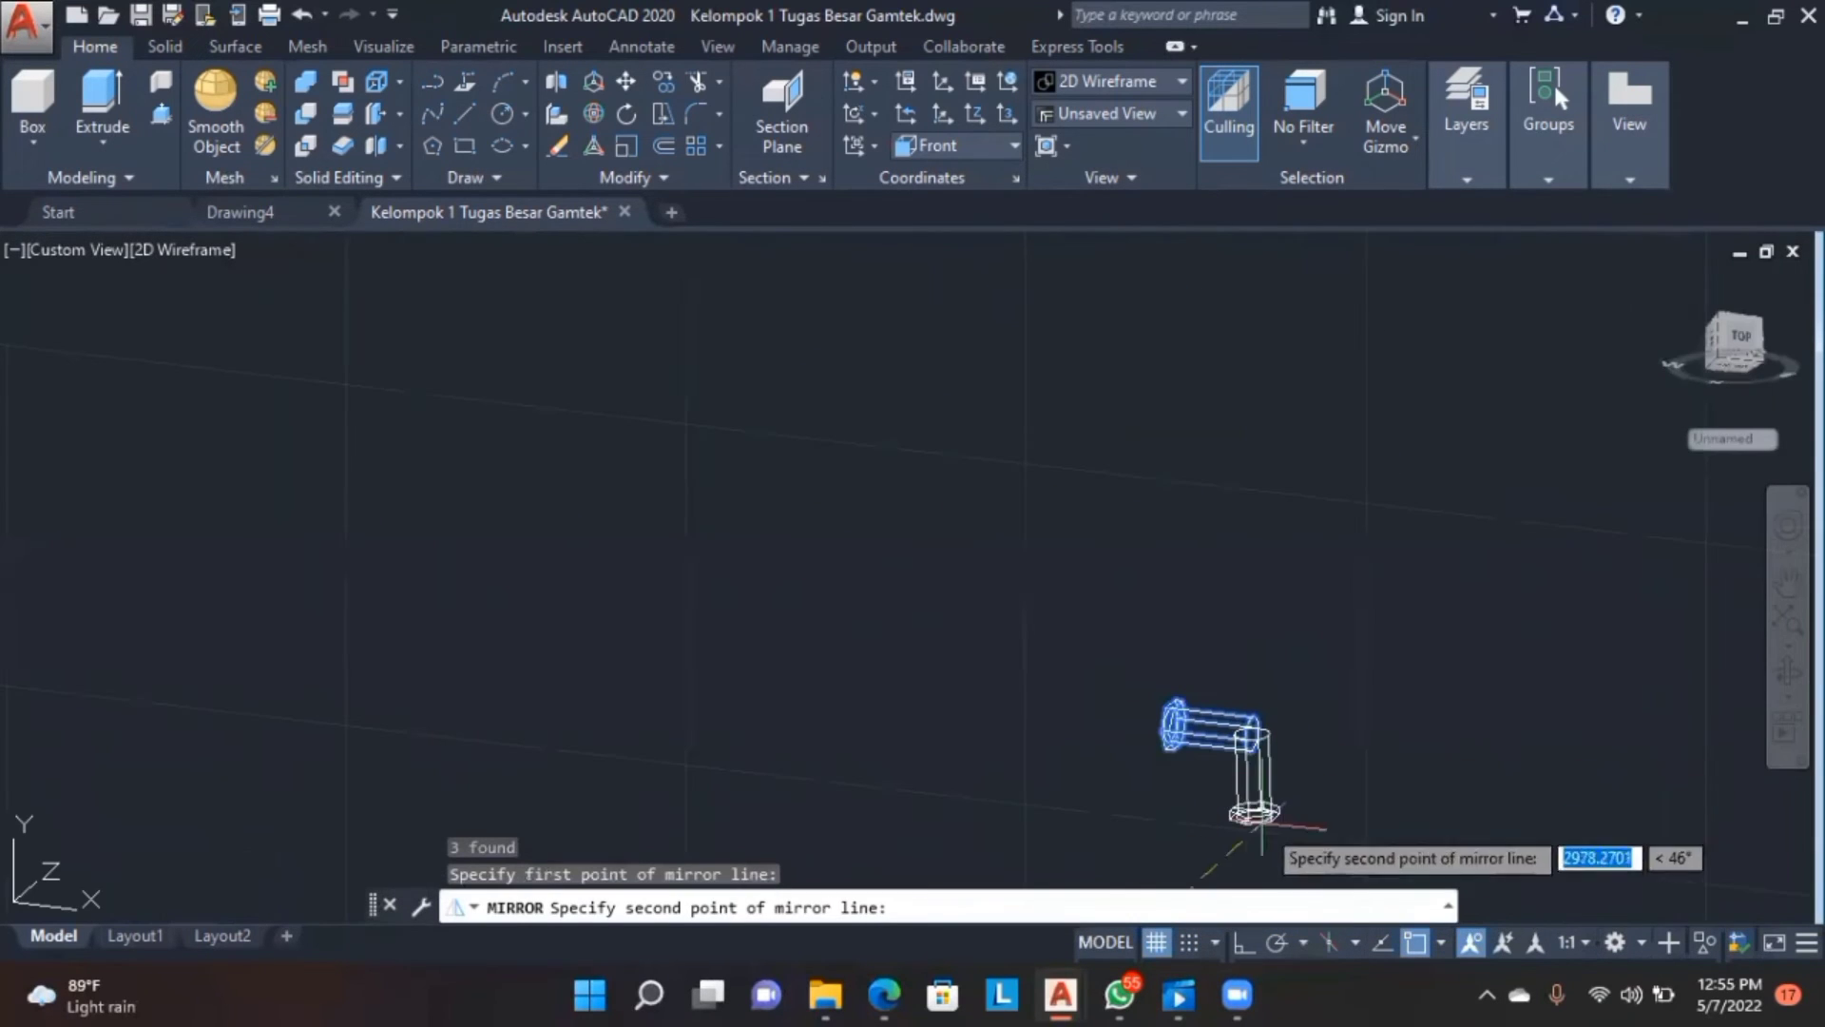
pyautogui.click(1262, 797)
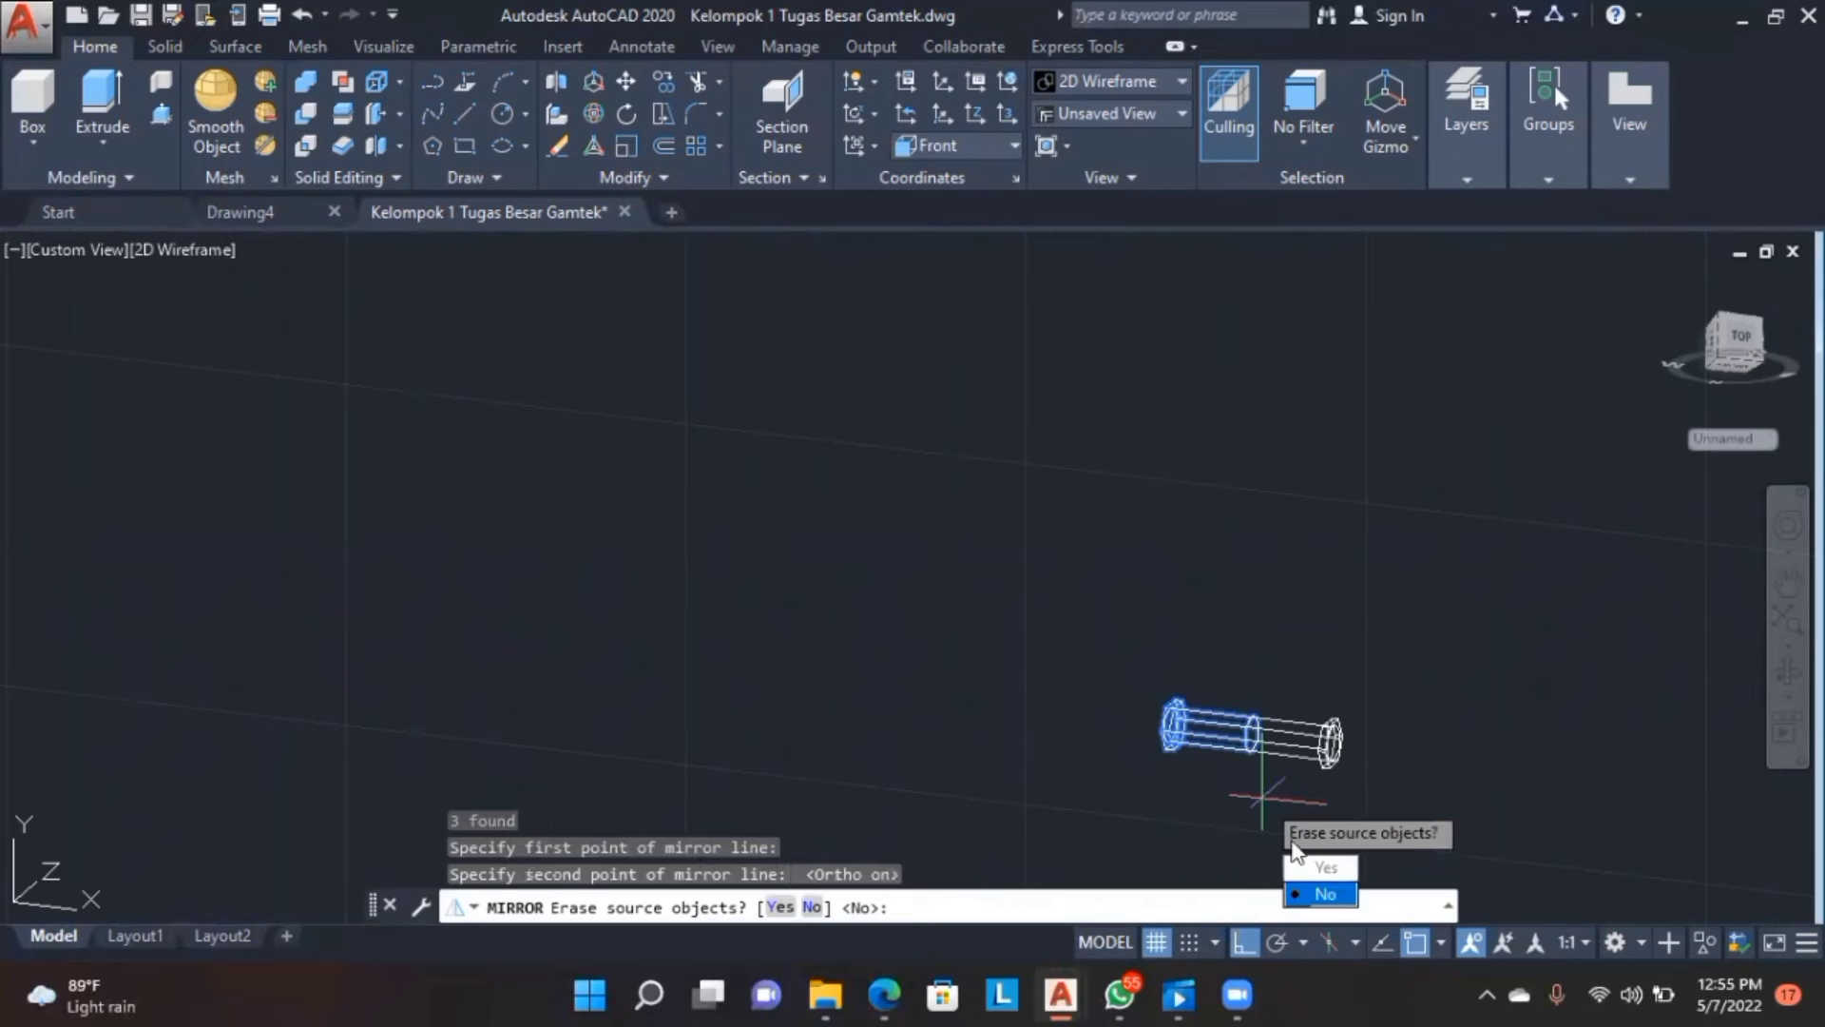
pyautogui.click(1315, 875)
# - Move the mirrored bolt by its head's centre to the empty space just beside the frame's opposite corner
pyautogui.scroll(7, 1209, 697)
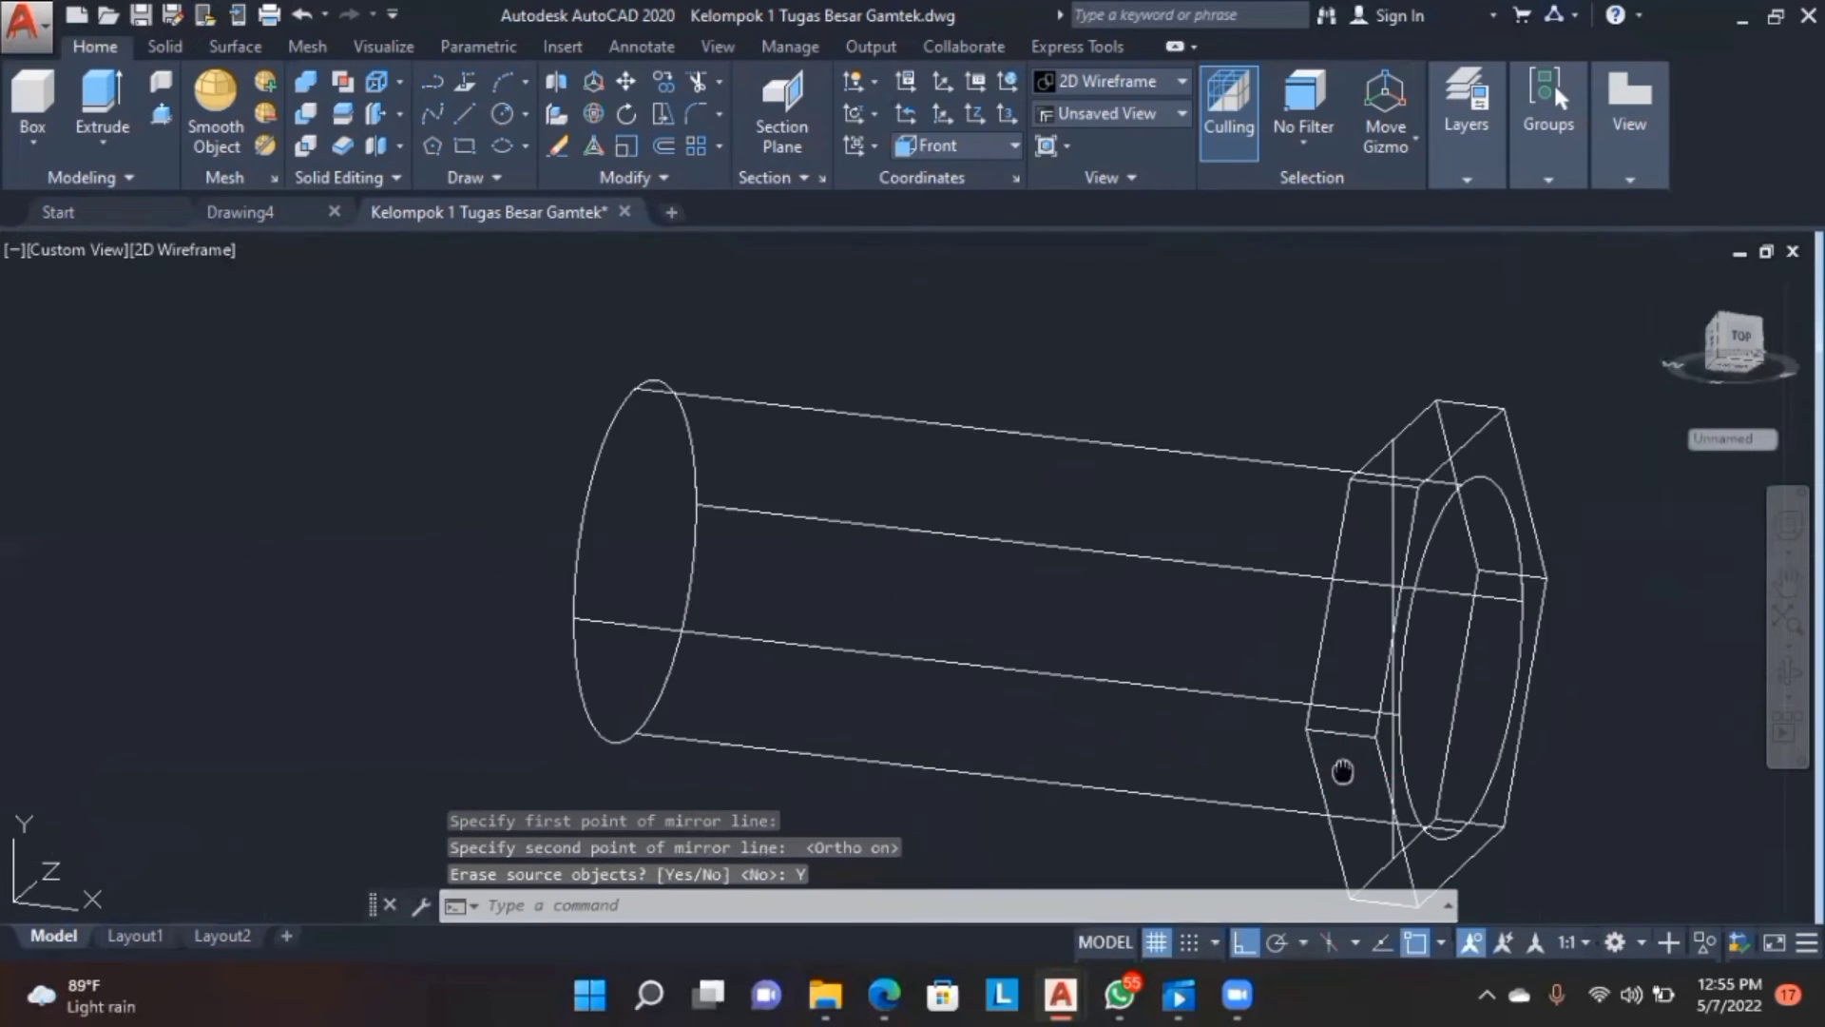
pyautogui.scroll(-4, 1215, 703)
pyautogui.moveTo(1174, 839)
pyautogui.mouseDown()
pyautogui.moveTo(1220, 432)
pyautogui.moveTo(878, 683)
pyautogui.mouseUp()
pyautogui.press('Return')
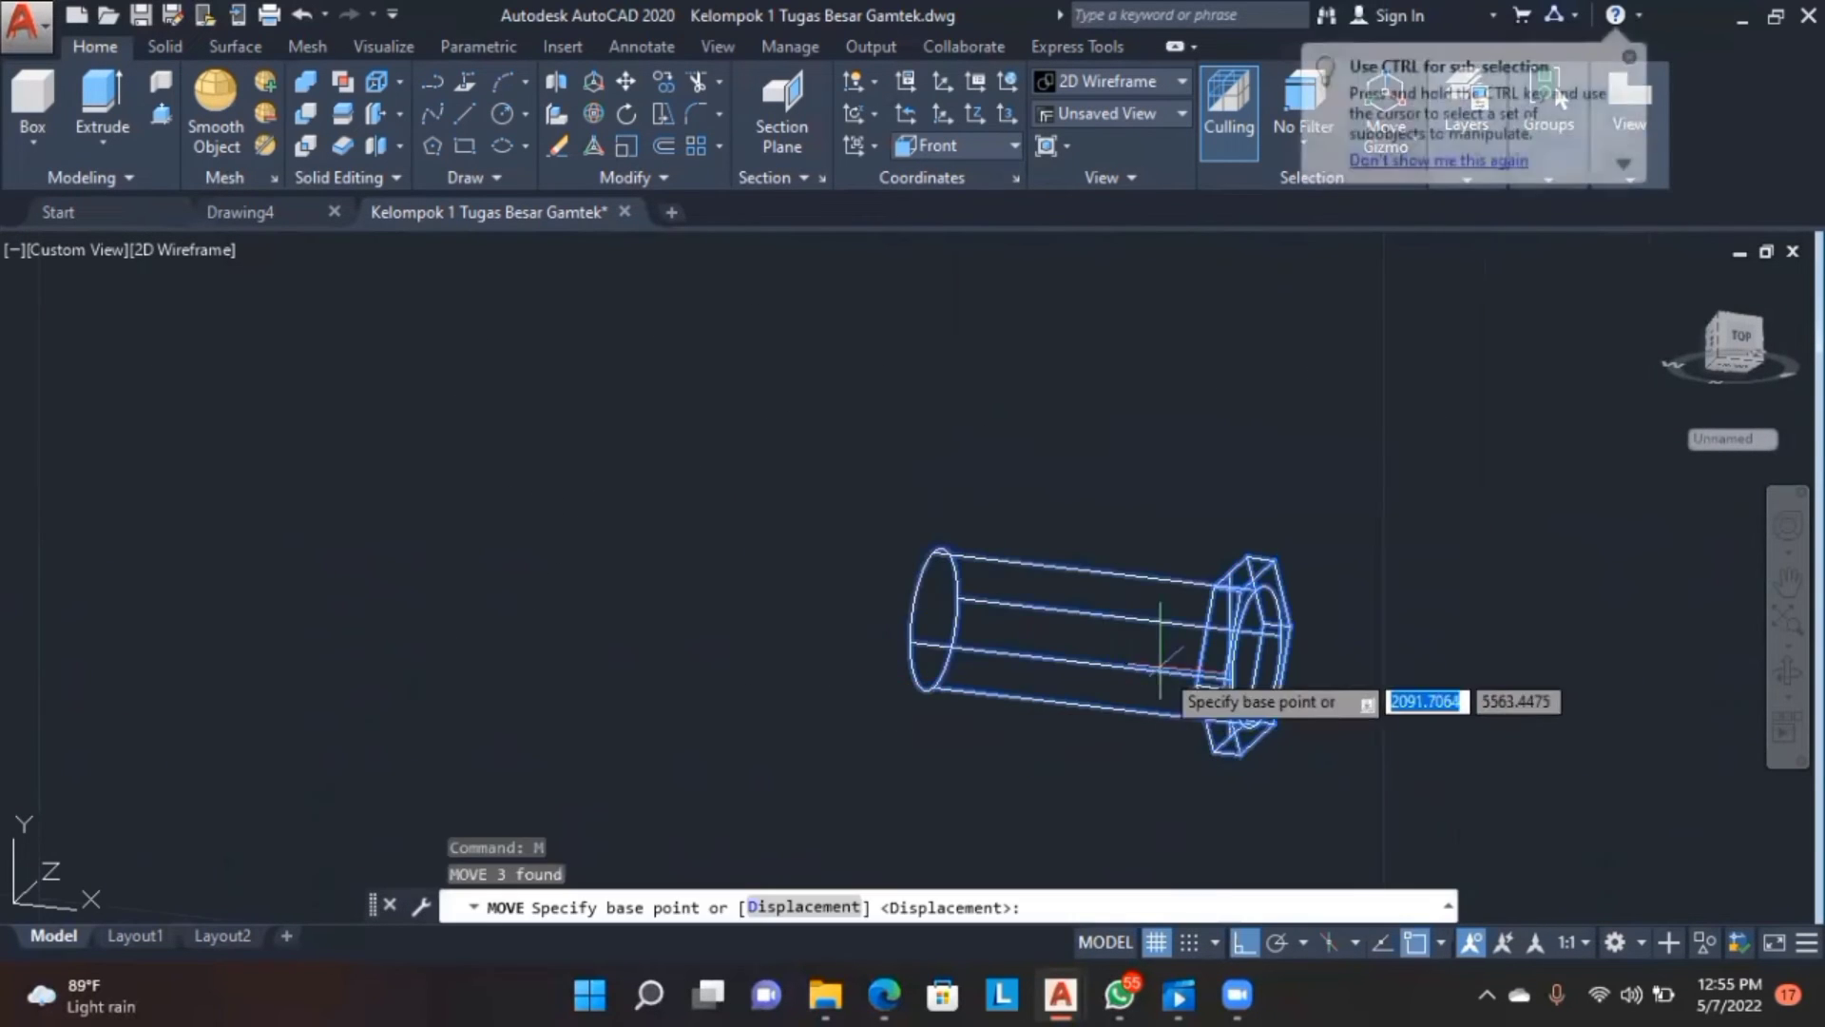
pyautogui.scroll(6, 1177, 656)
pyautogui.click(1395, 635)
pyautogui.scroll(-6, 1395, 635)
pyautogui.press('F8')
pyautogui.scroll(8, 1467, 672)
pyautogui.scroll(-8, 1215, 668)
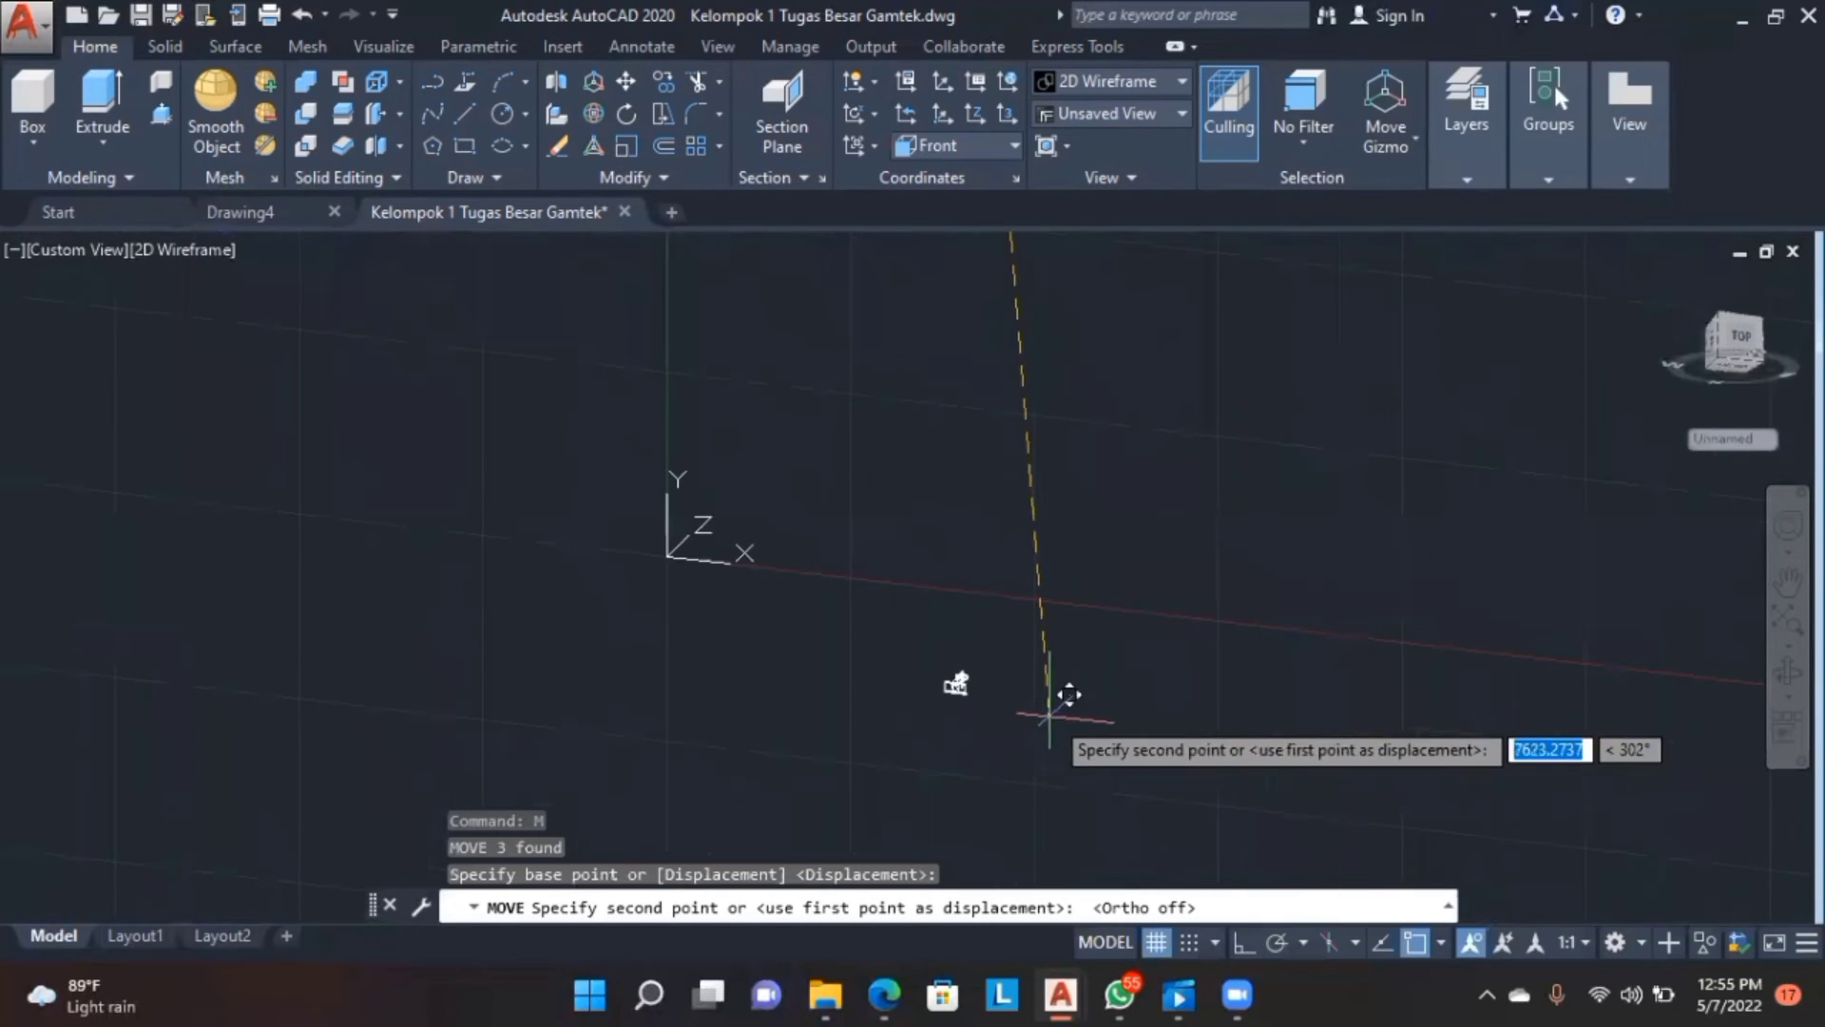
pyautogui.moveTo(1155, 262); pyautogui.dragTo(1084, 652, button='middle')
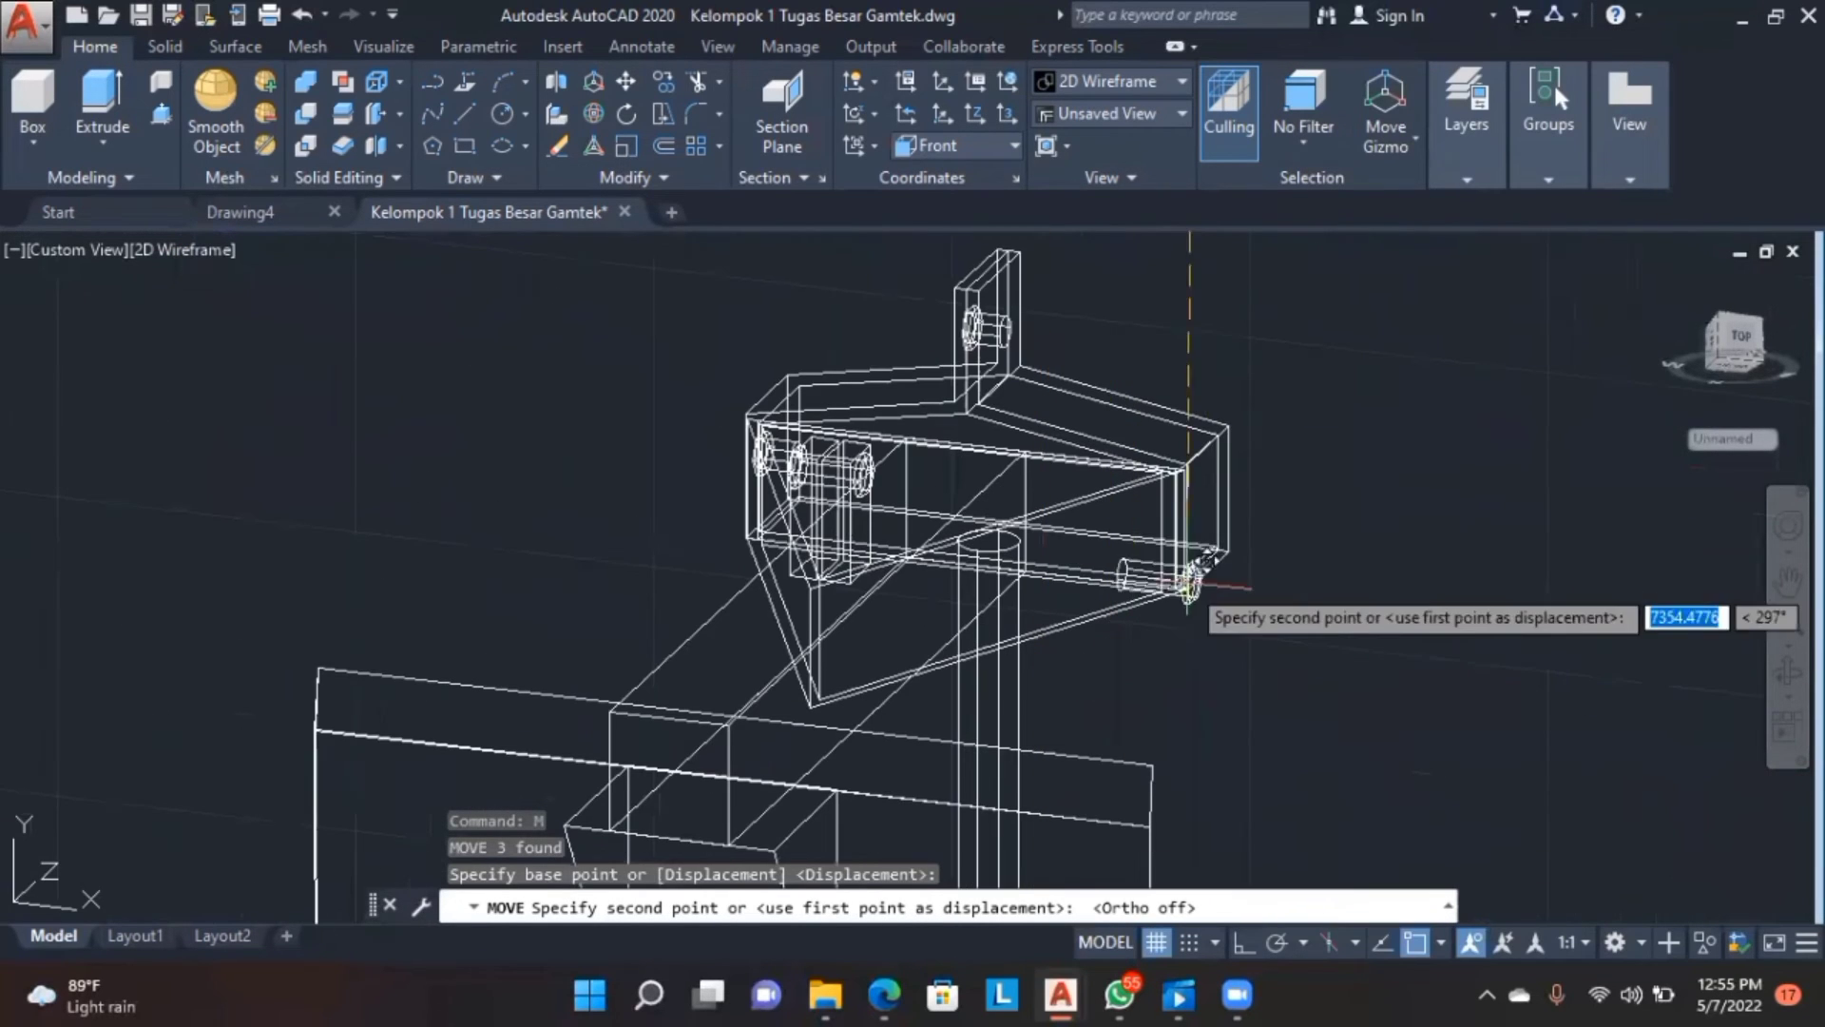
pyautogui.click(1333, 585)
# - Draw a 10-unit vertical guide line downward from the top-edge midpoint of the plate at the frame's opposite corner
pyautogui.scroll(2, 1208, 753)
pyautogui.moveTo(1208, 753); pyautogui.dragTo(1200, 895, button='middle')
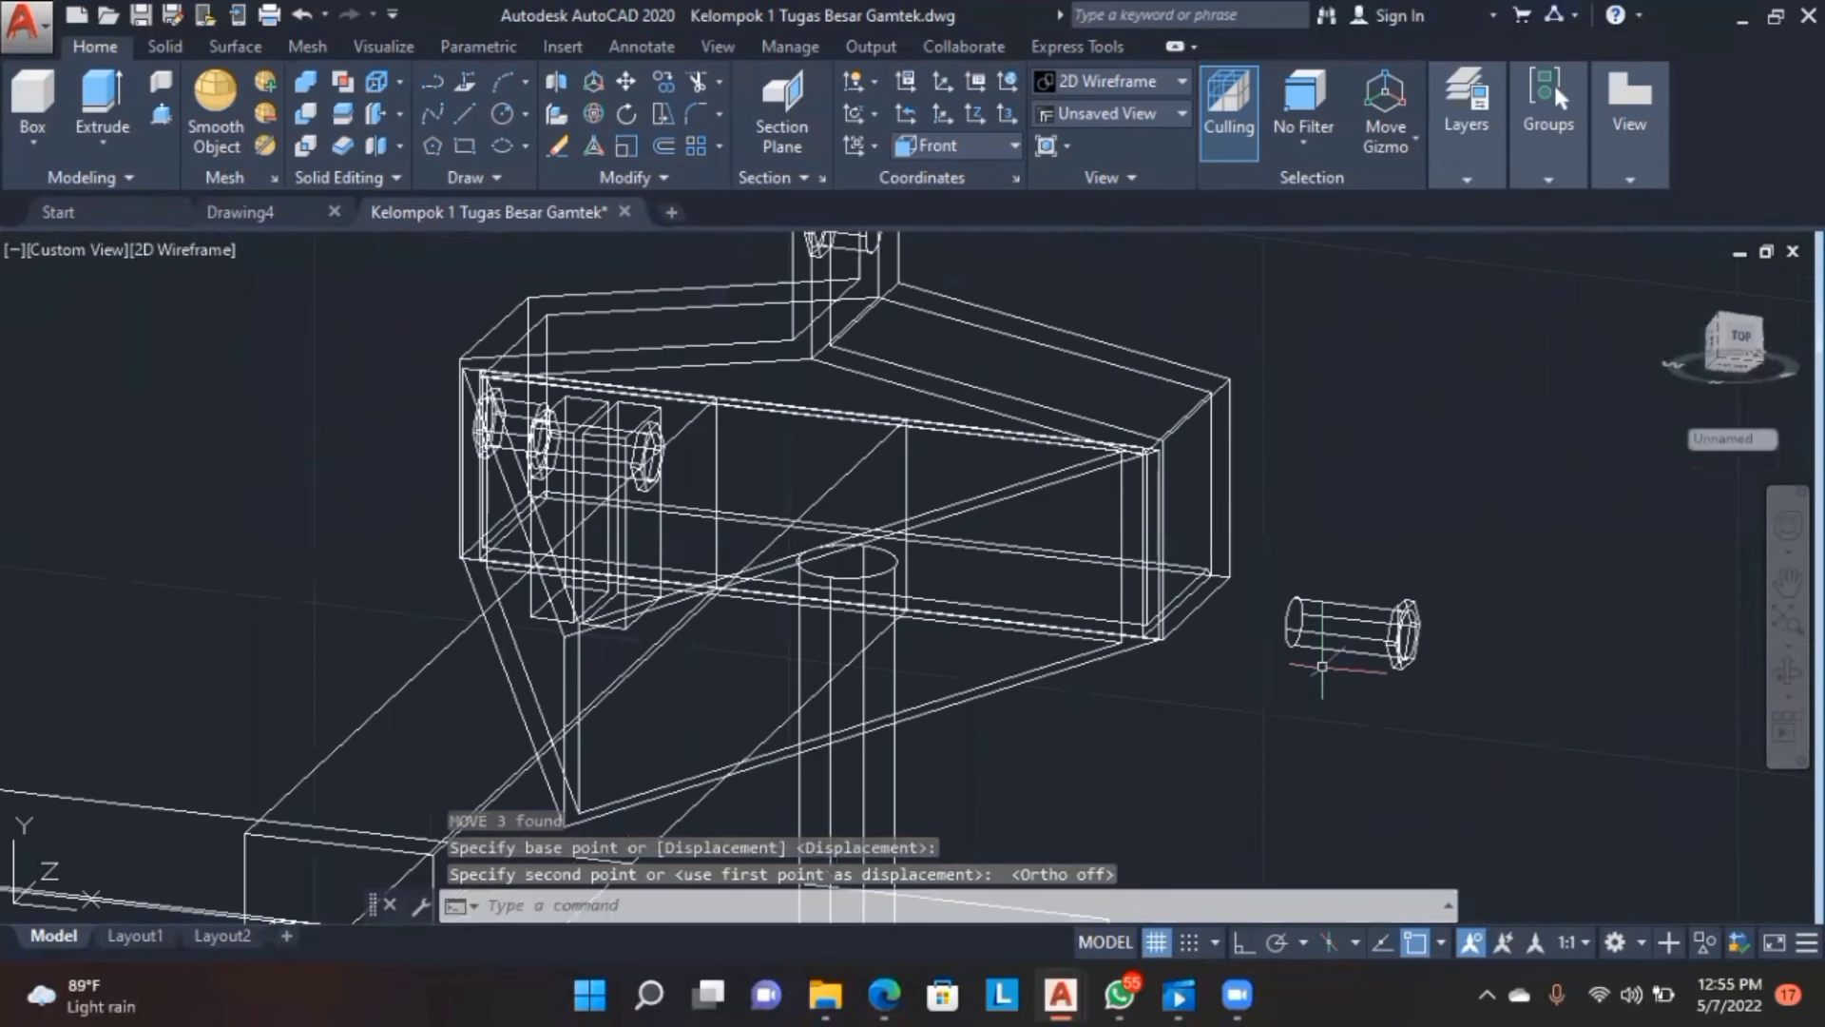
pyautogui.write('l')
pyautogui.press('Return')
pyautogui.click(1212, 573)
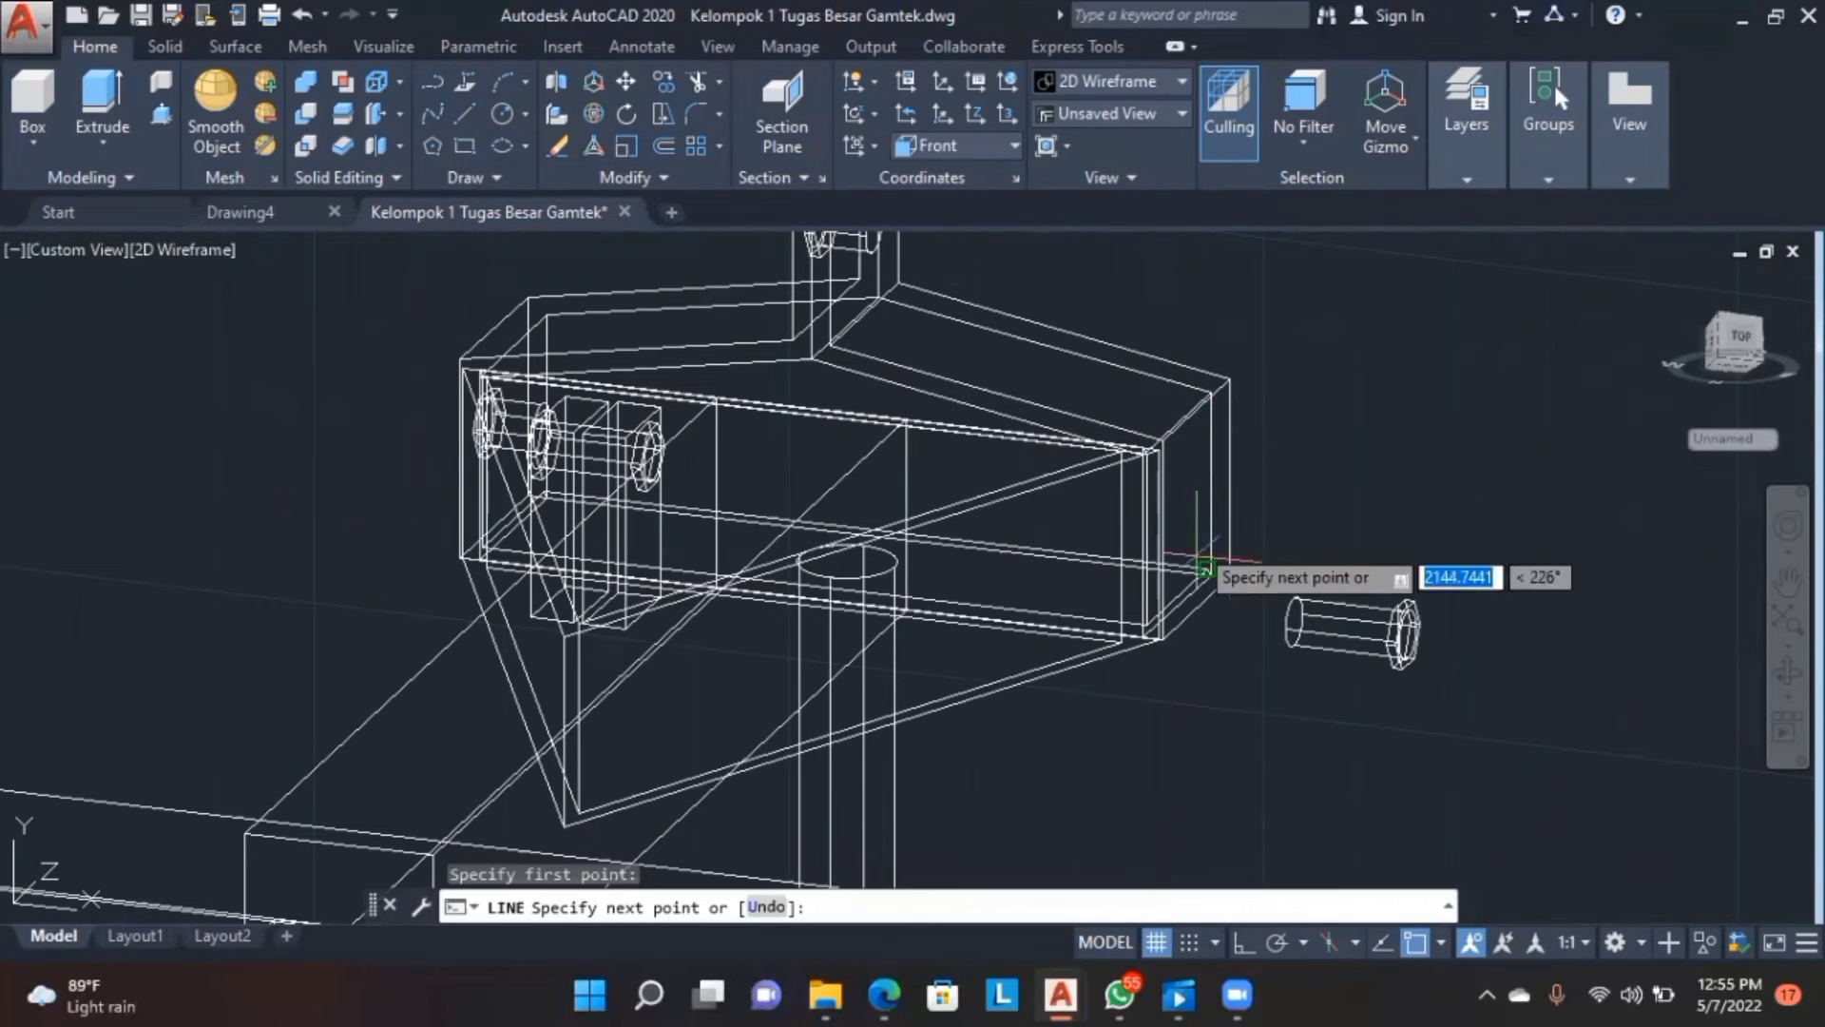
pyautogui.write('10')
pyautogui.press('Return')
pyautogui.press('Return')
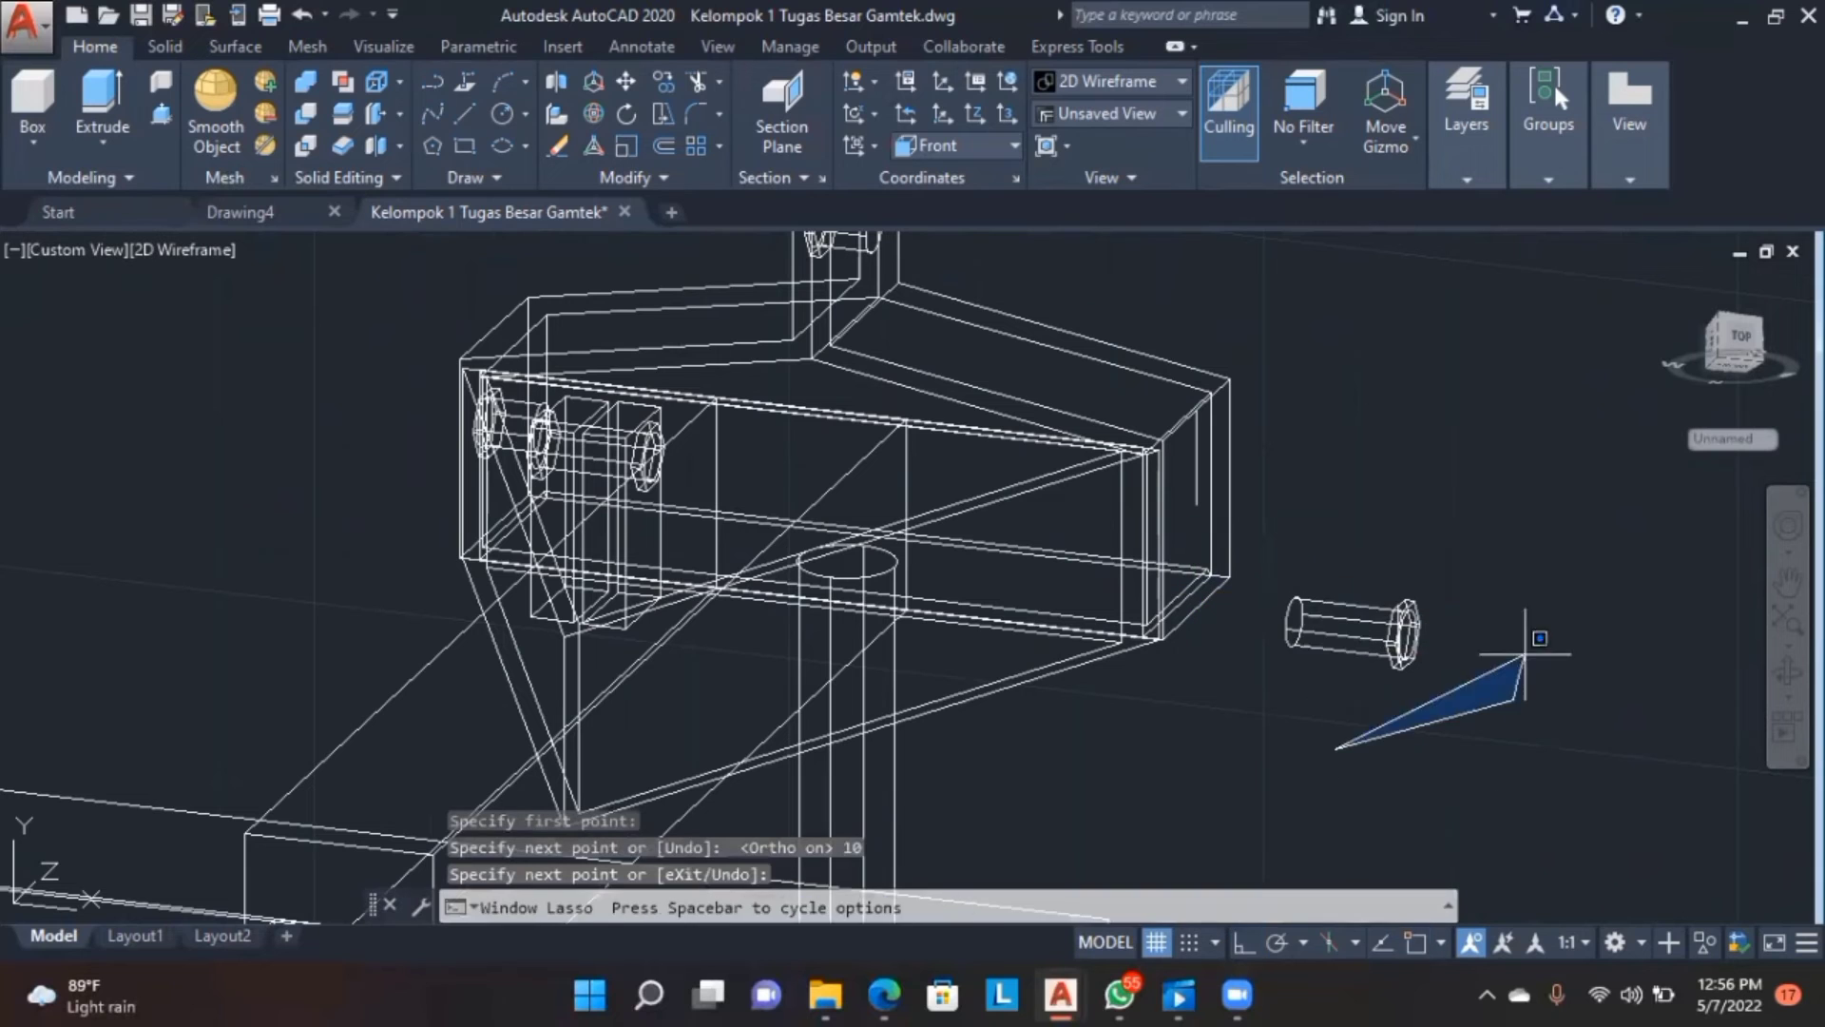
pyautogui.moveTo(1525, 654); pyautogui.dragTo(1227, 551)
pyautogui.write('m')
pyautogui.press('Return')
pyautogui.press('Return')
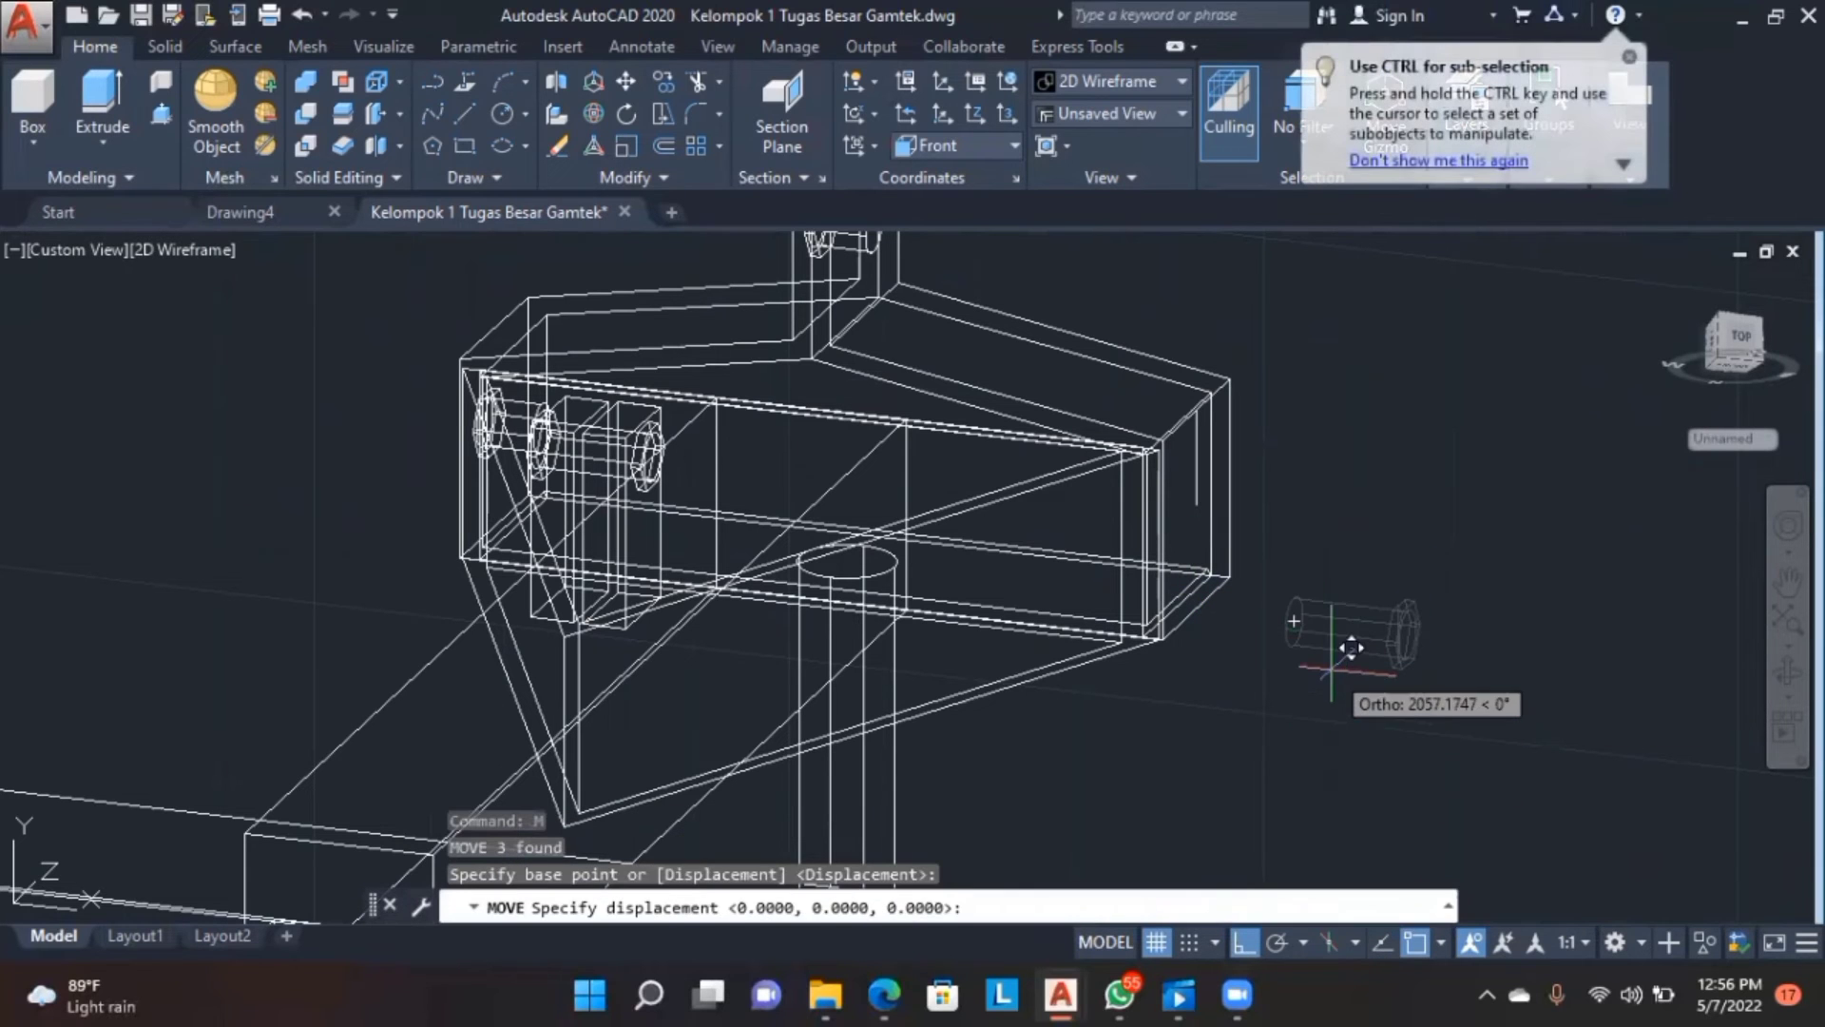
pyautogui.press('Escape')
# - Move the loose bolt by its head's centre to the lower end of the guide line on the corner plate, with Ortho off
pyautogui.moveTo(1331, 677)
pyautogui.mouseDown()
pyautogui.moveTo(1180, 584)
pyautogui.moveTo(1325, 678)
pyautogui.mouseUp()
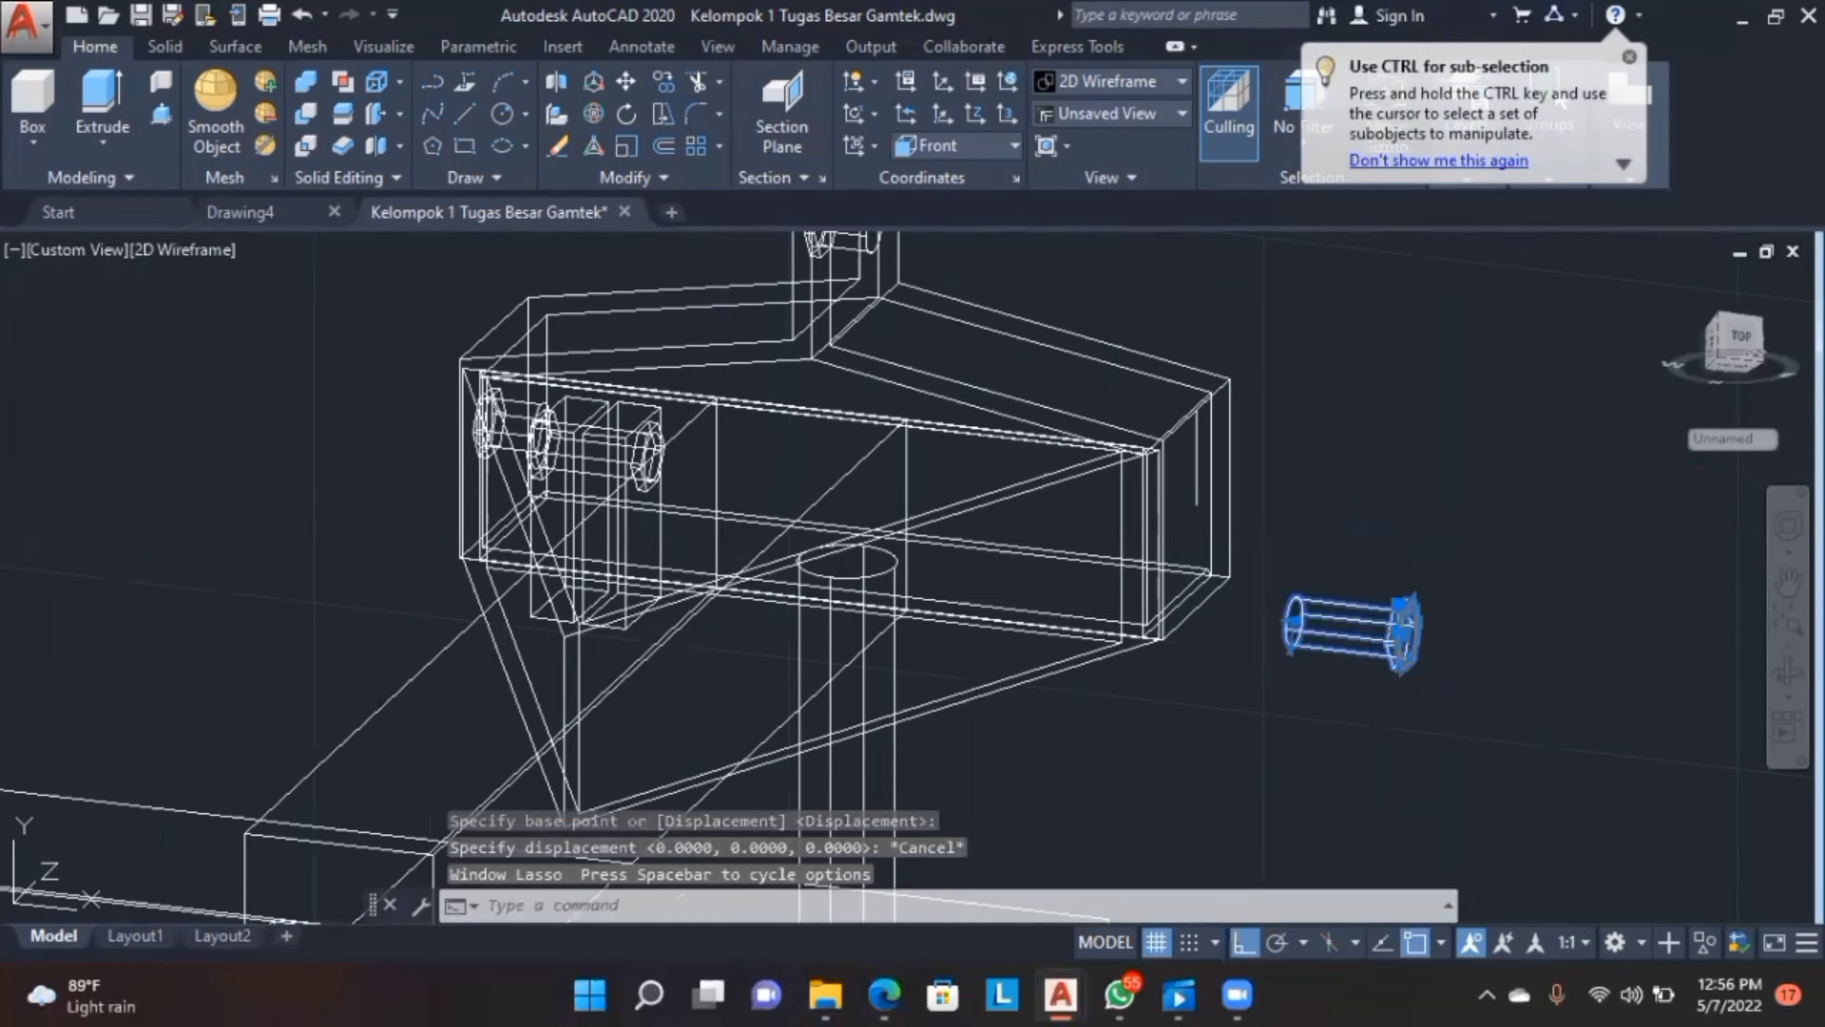
pyautogui.write('m')
pyautogui.press('Return')
pyautogui.scroll(6, 1357, 659)
pyautogui.click(1516, 560)
pyautogui.scroll(-4, 1005, 556)
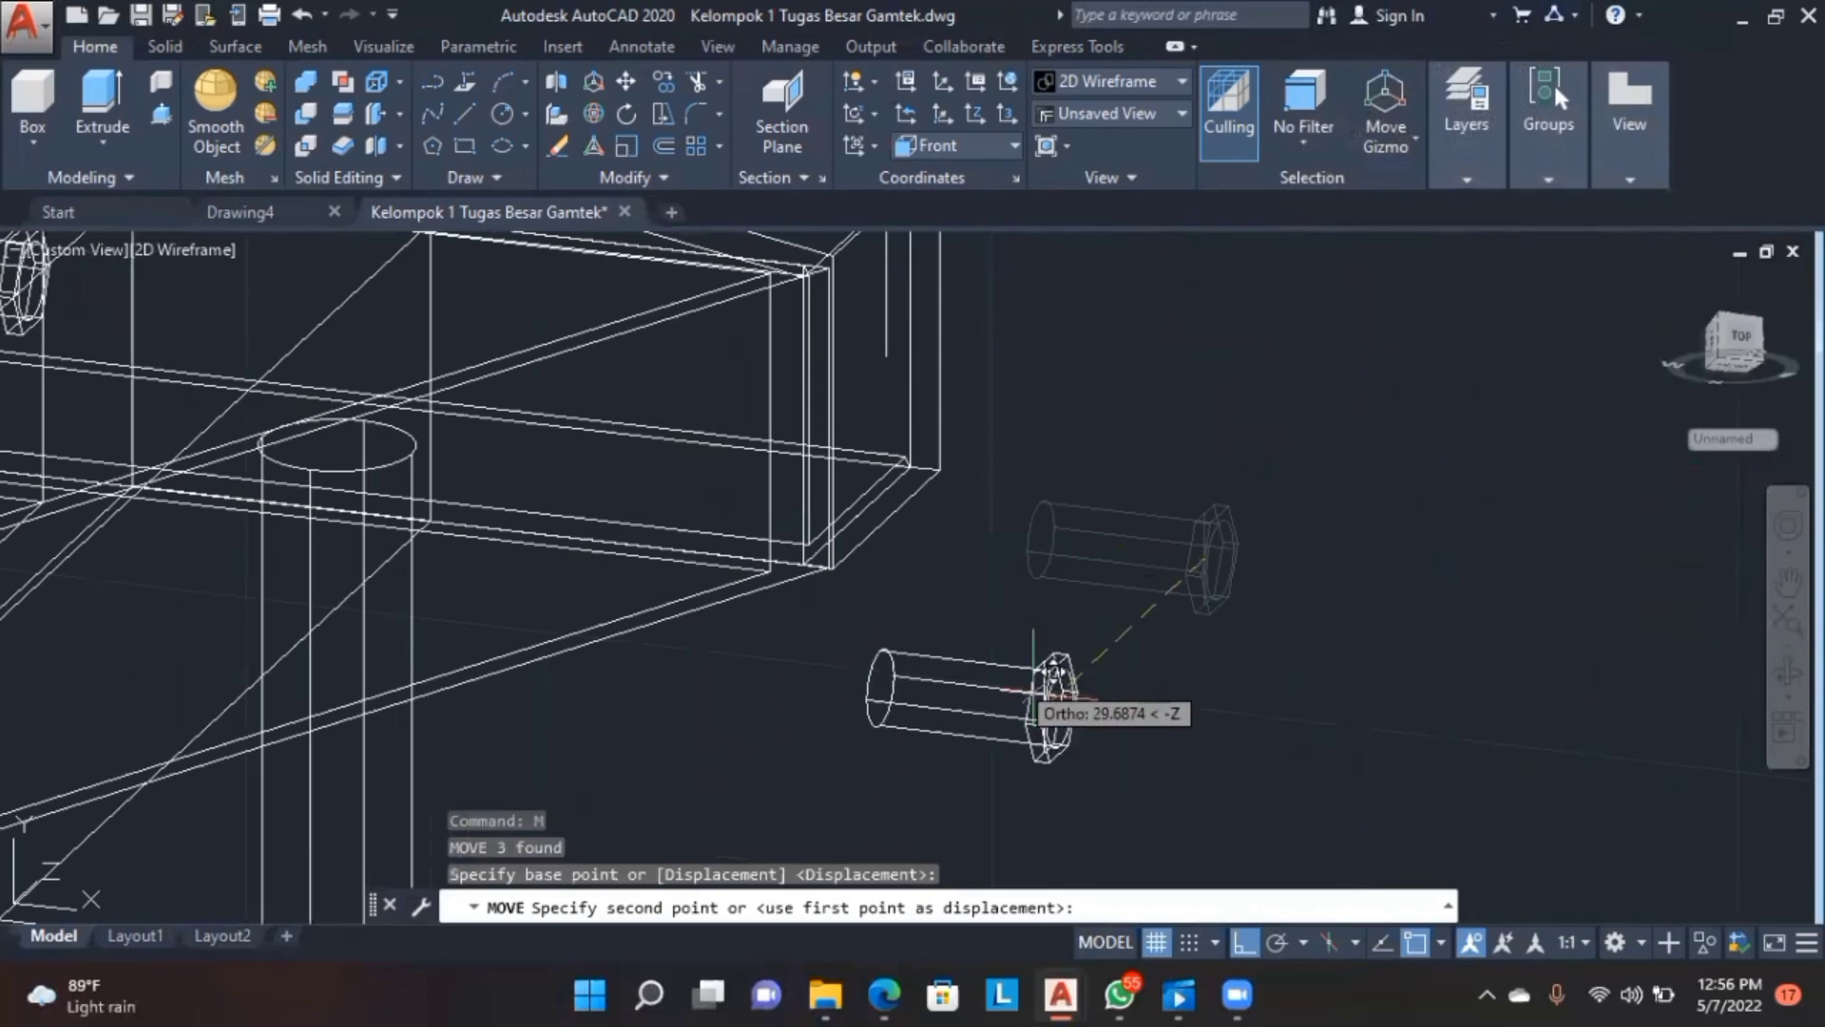
pyautogui.click(1243, 942)
pyautogui.scroll(5, 884, 352)
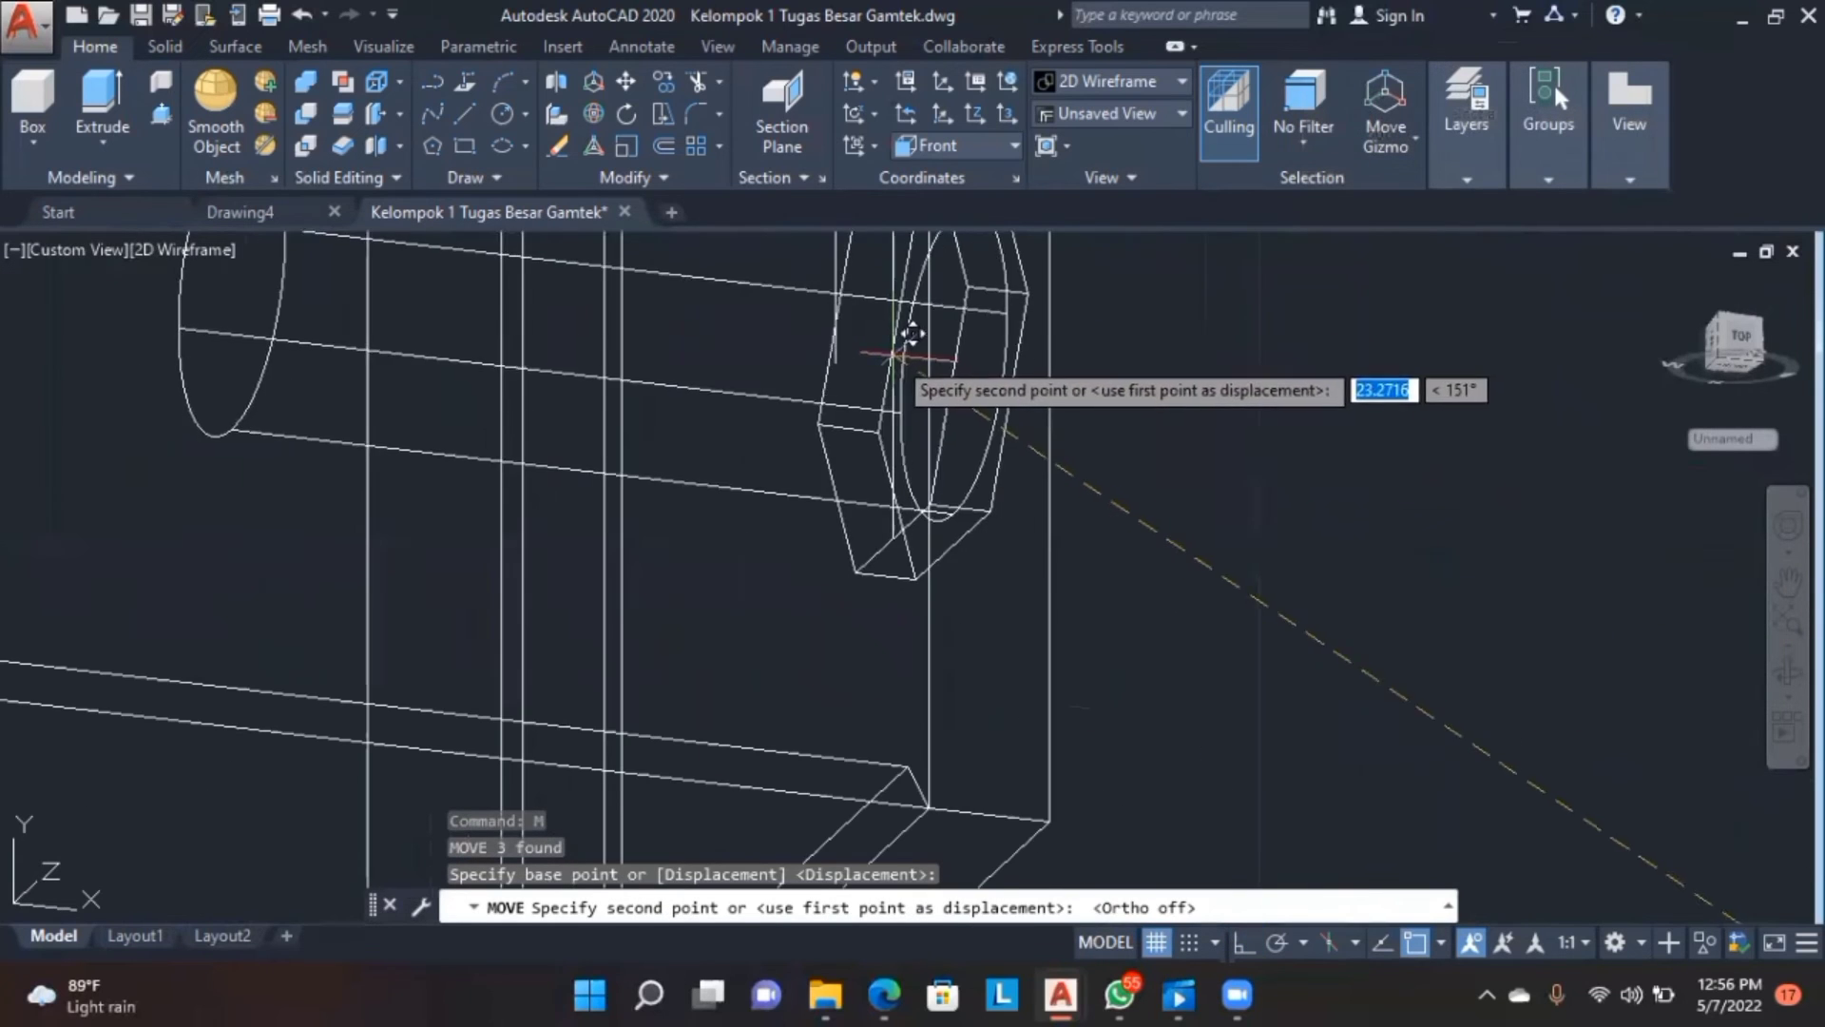
pyautogui.click(835, 363)
pyautogui.scroll(-6, 917, 448)
# - Erase the guide line and the vertical construction line at the head of the bolt on the corner plate
pyautogui.click(1788, 671)
pyautogui.moveTo(1673, 665); pyautogui.dragTo(1061, 637)
pyautogui.press('Escape')
pyautogui.scroll(3, 829, 577)
pyautogui.click(829, 577)
pyautogui.scroll(4, 829, 577)
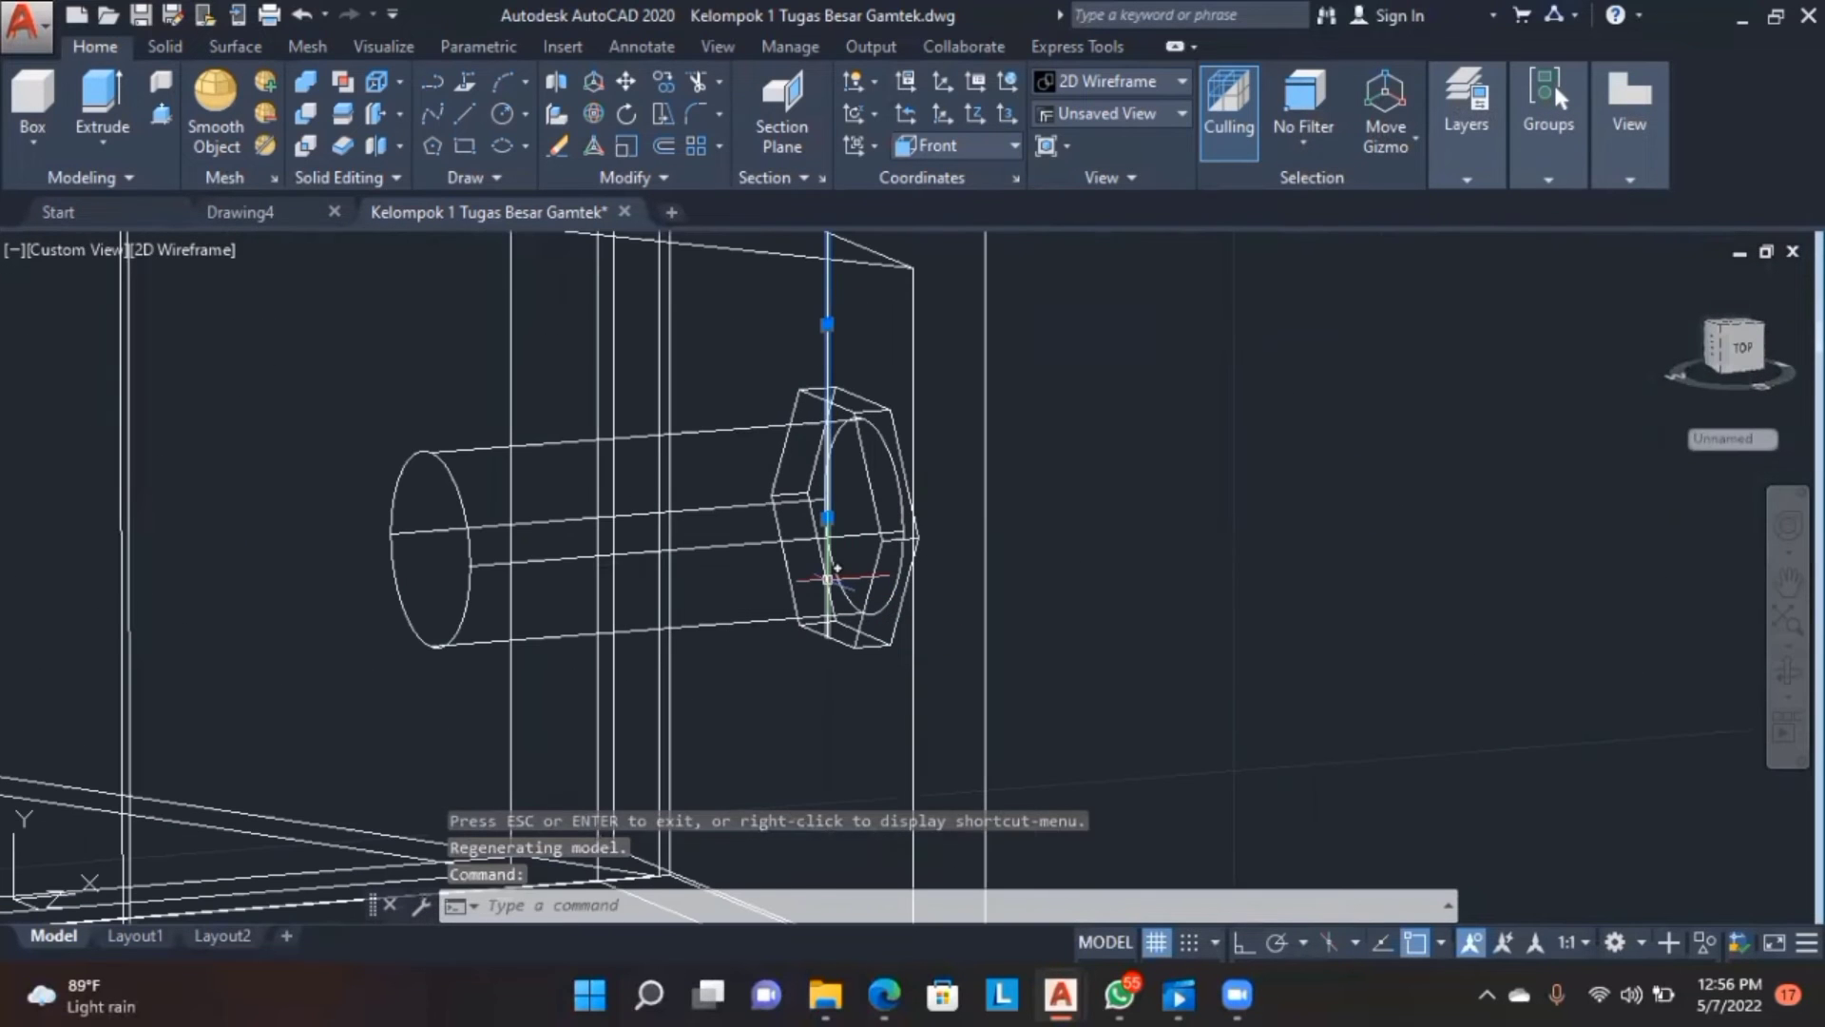
pyautogui.press('Delete')
# - Set the shank length of the bolt through the opposite corner plate to 6 units
pyautogui.scroll(-2, 829, 577)
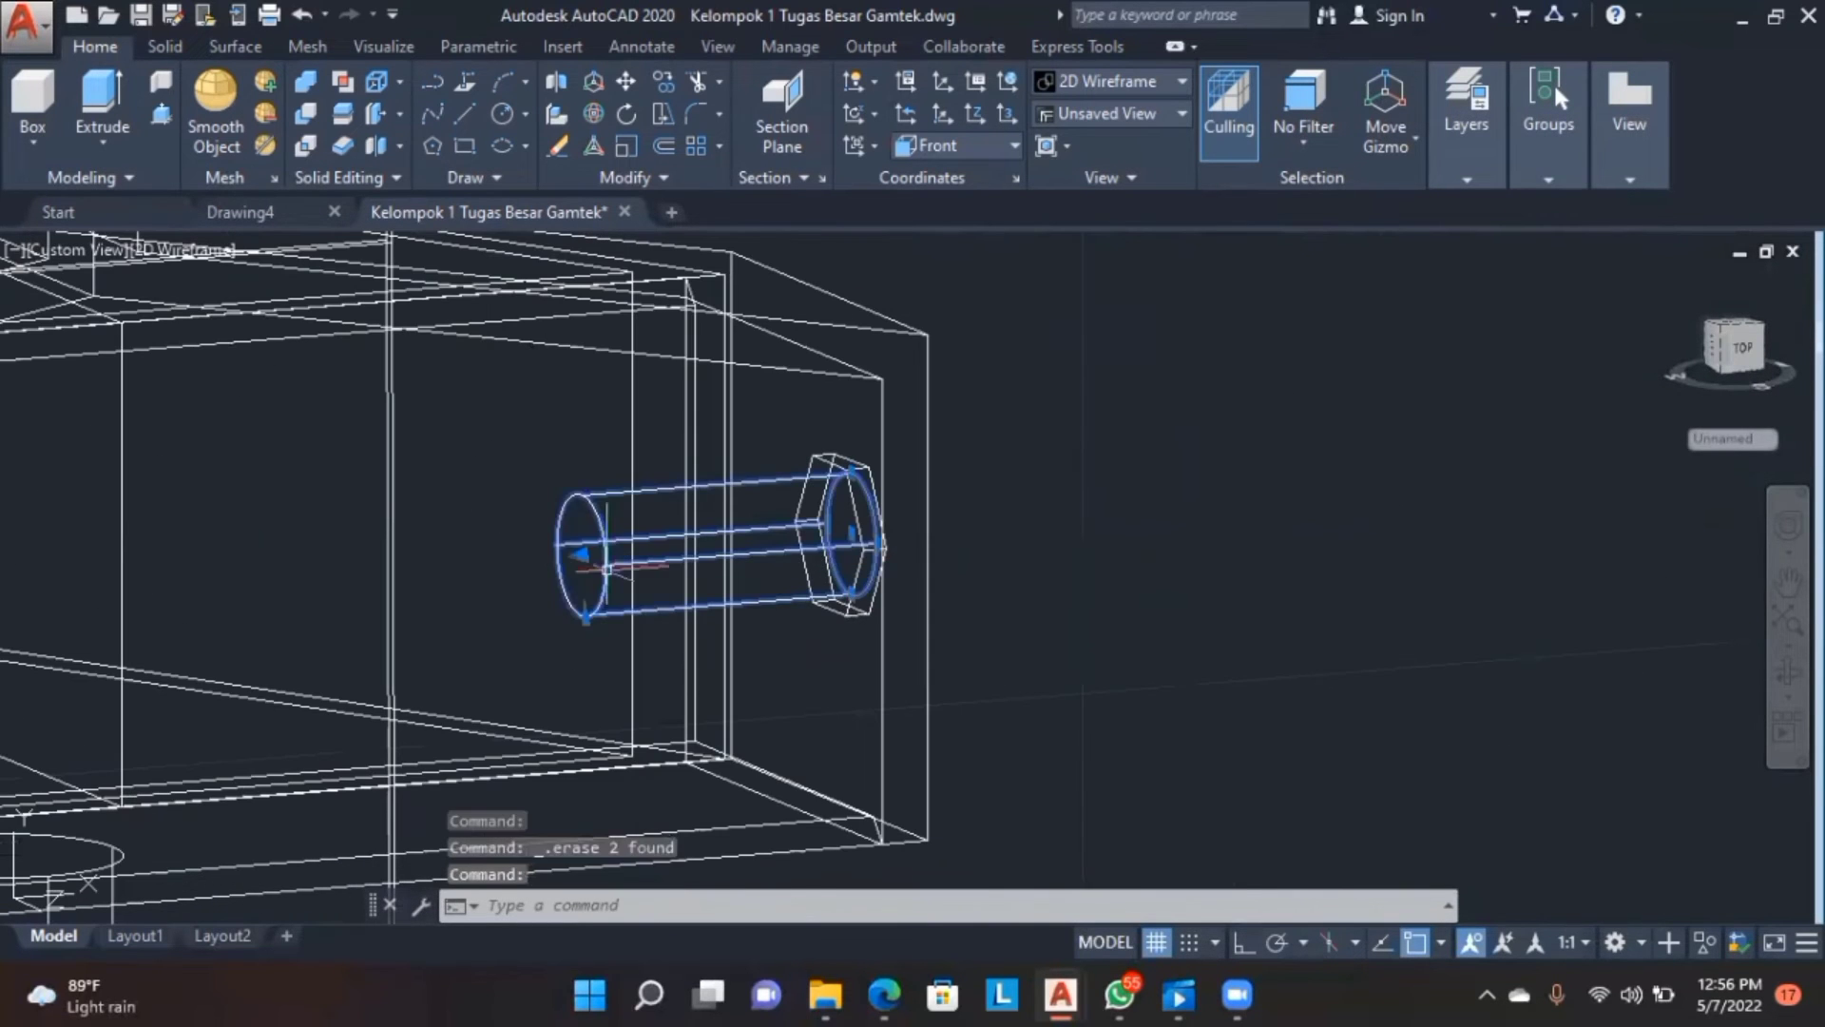
pyautogui.write('6')
pyautogui.press('Return')
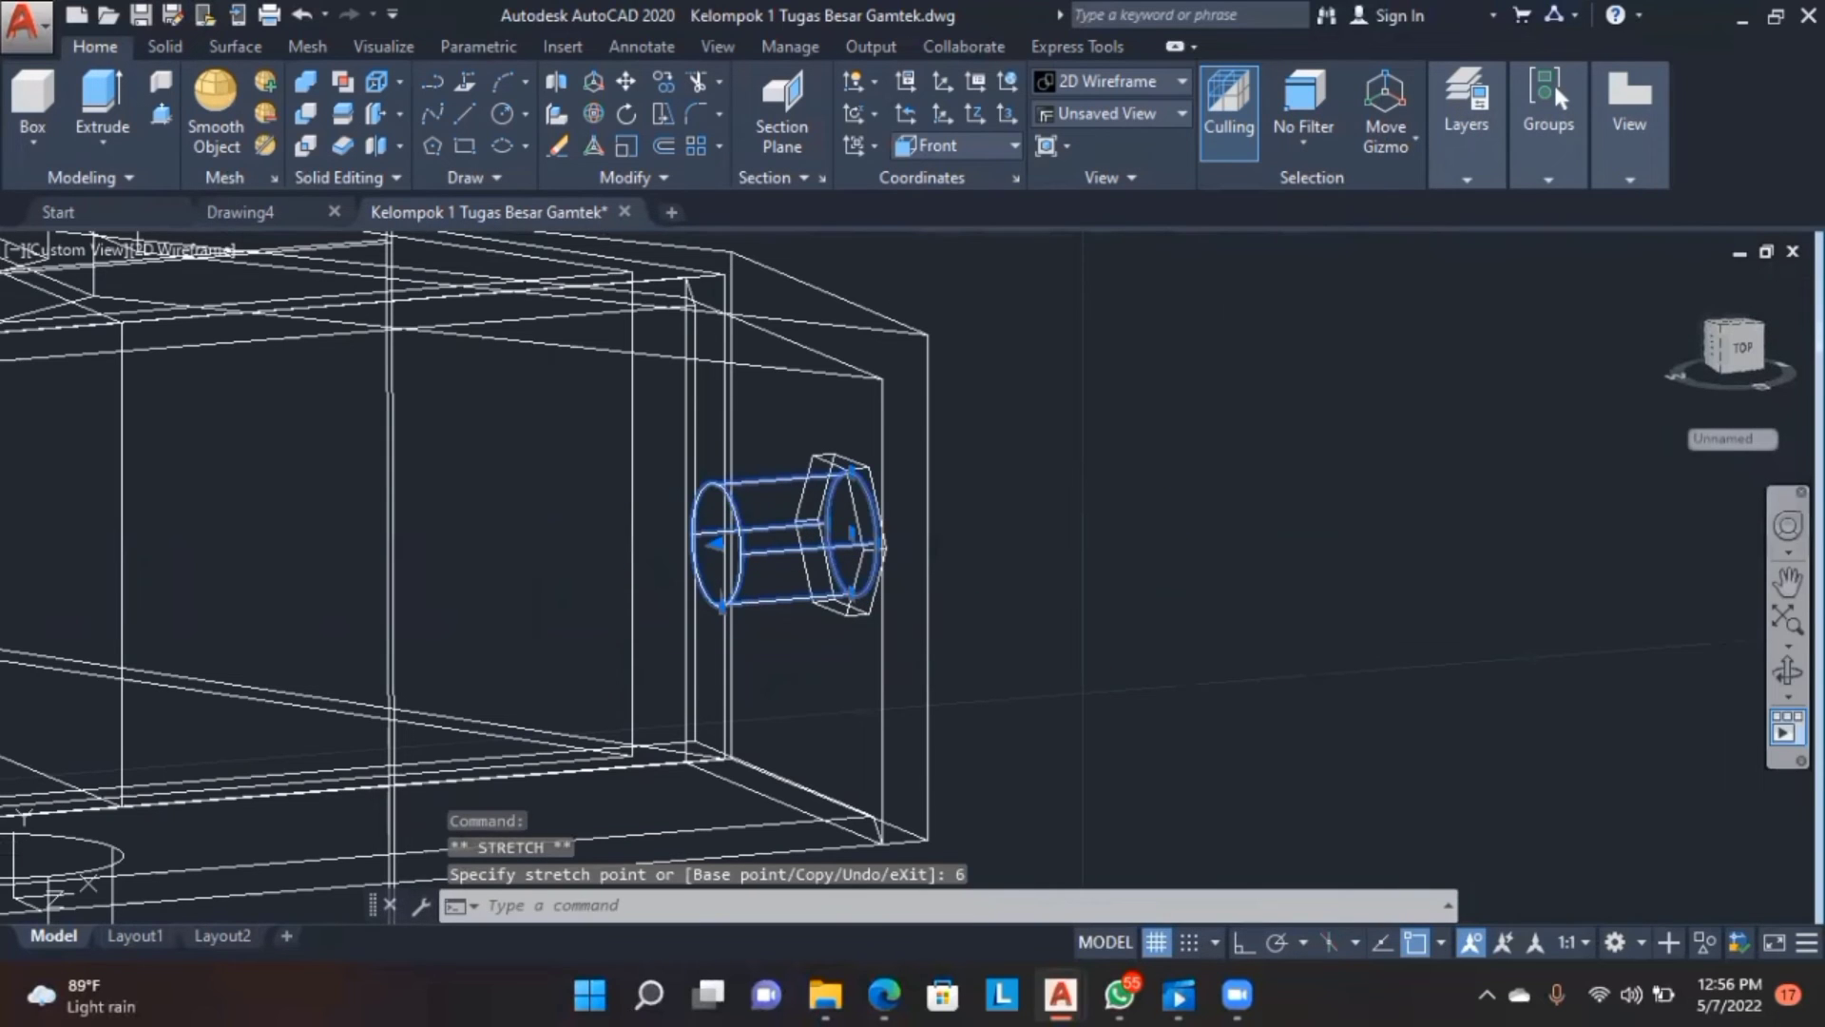
pyautogui.click(1788, 672)
pyautogui.press('Escape')
pyautogui.press('Escape')
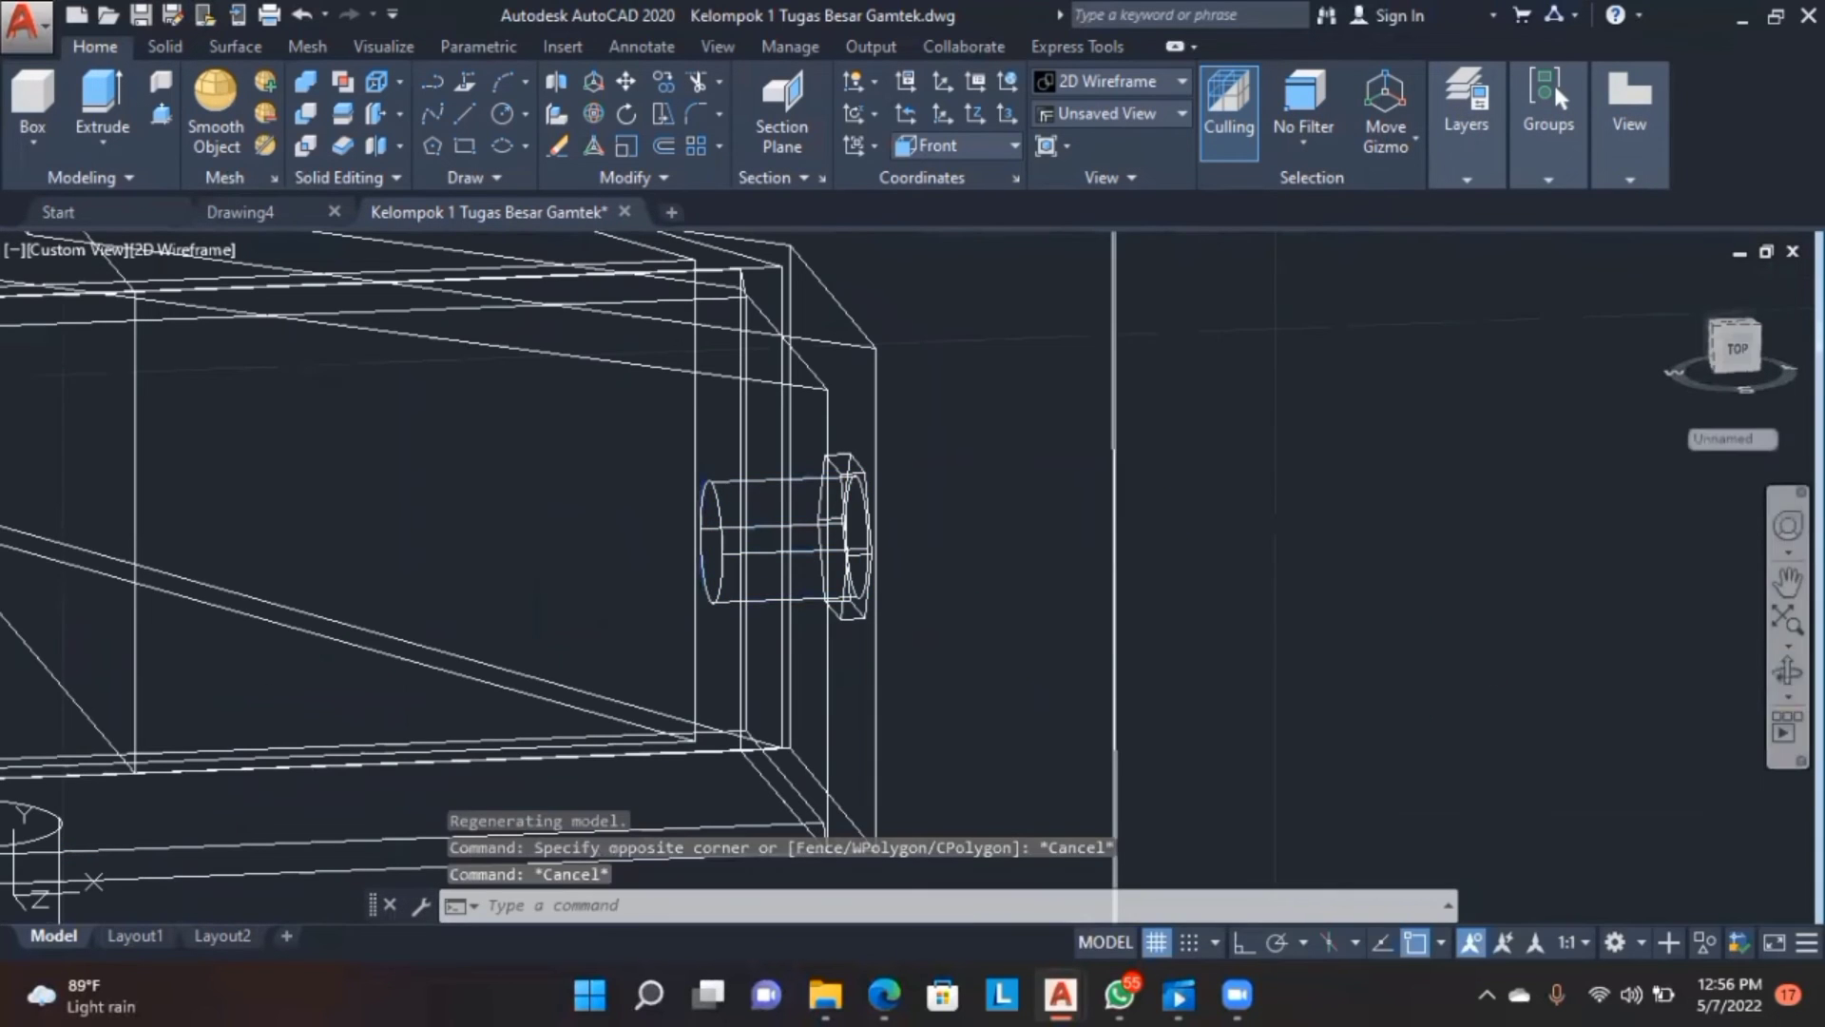
# - Switch to the Front view and examine the bolt positions on both corner plates and the uprights
pyautogui.click(1787, 671)
pyautogui.moveTo(1502, 661); pyautogui.dragTo(1500, 628)
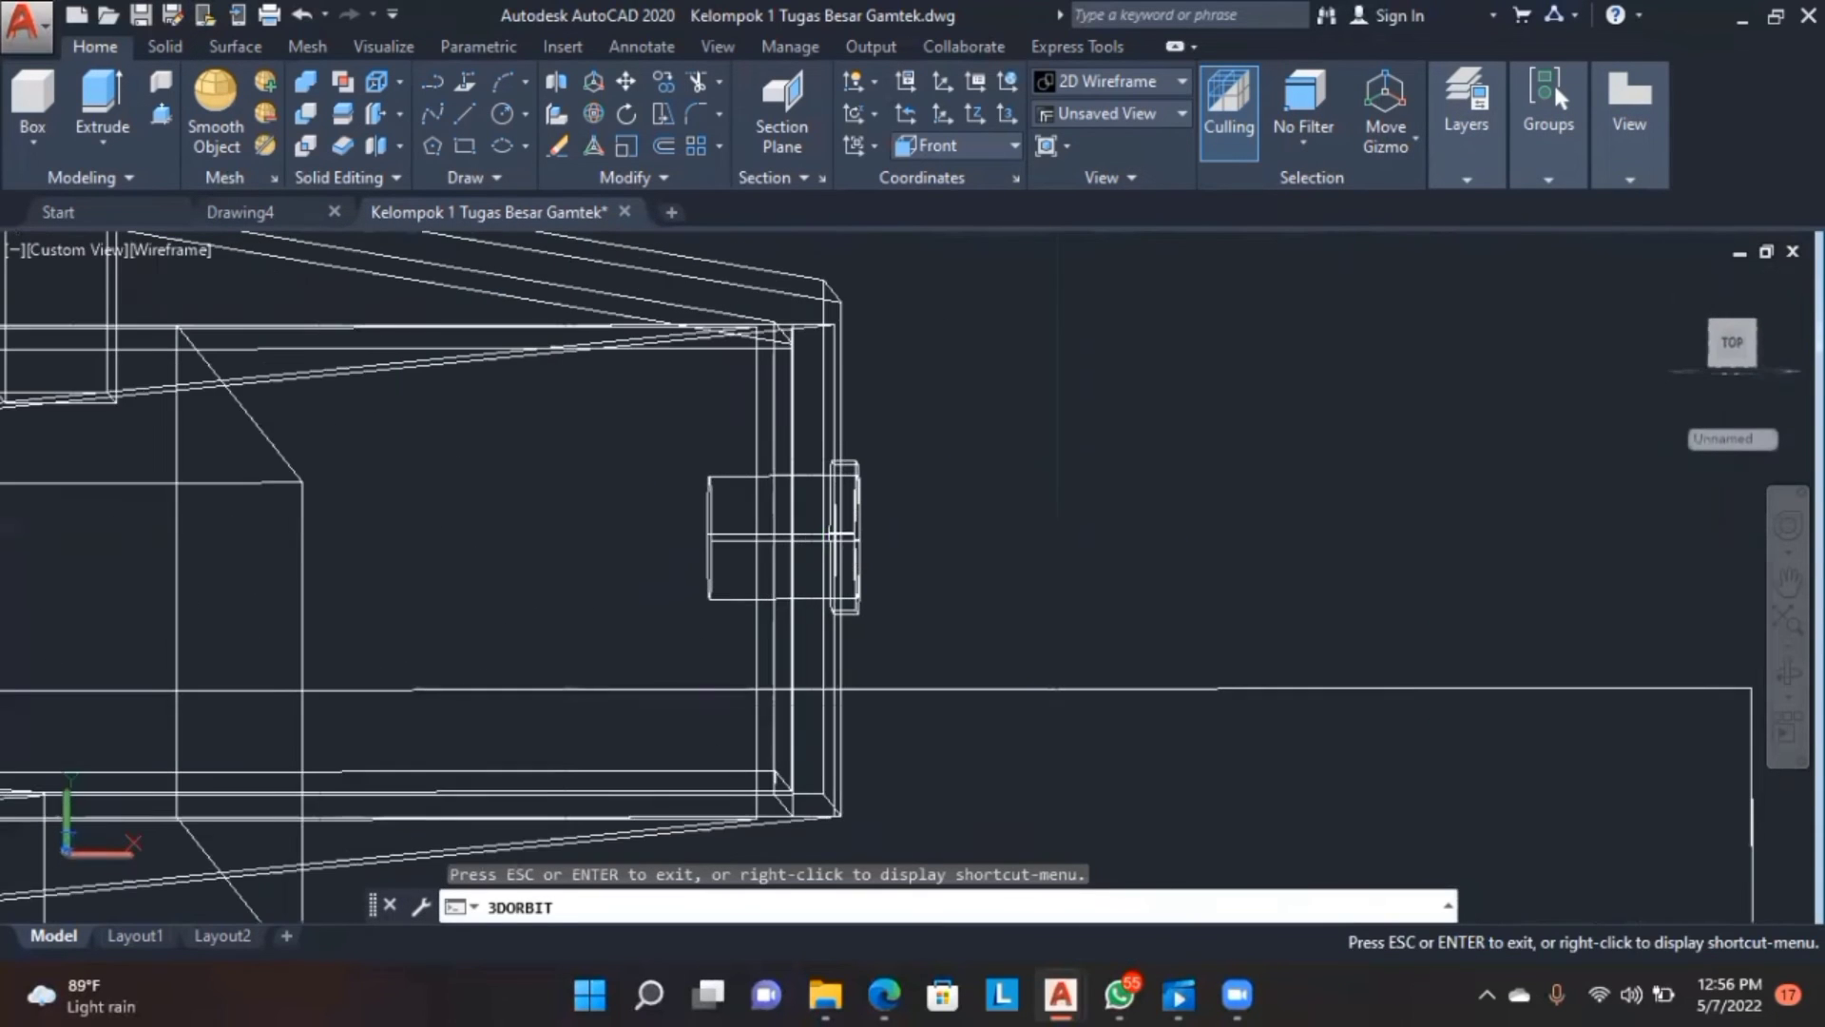
pyautogui.press('Escape')
pyautogui.click(44, 250)
pyautogui.click(134, 437)
pyautogui.scroll(10, 1314, 348)
pyautogui.scroll(4, 942, 518)
pyautogui.moveTo(940, 525); pyautogui.dragTo(857, 767, button='middle')
pyautogui.scroll(-2, 857, 768)
pyautogui.press('Escape')
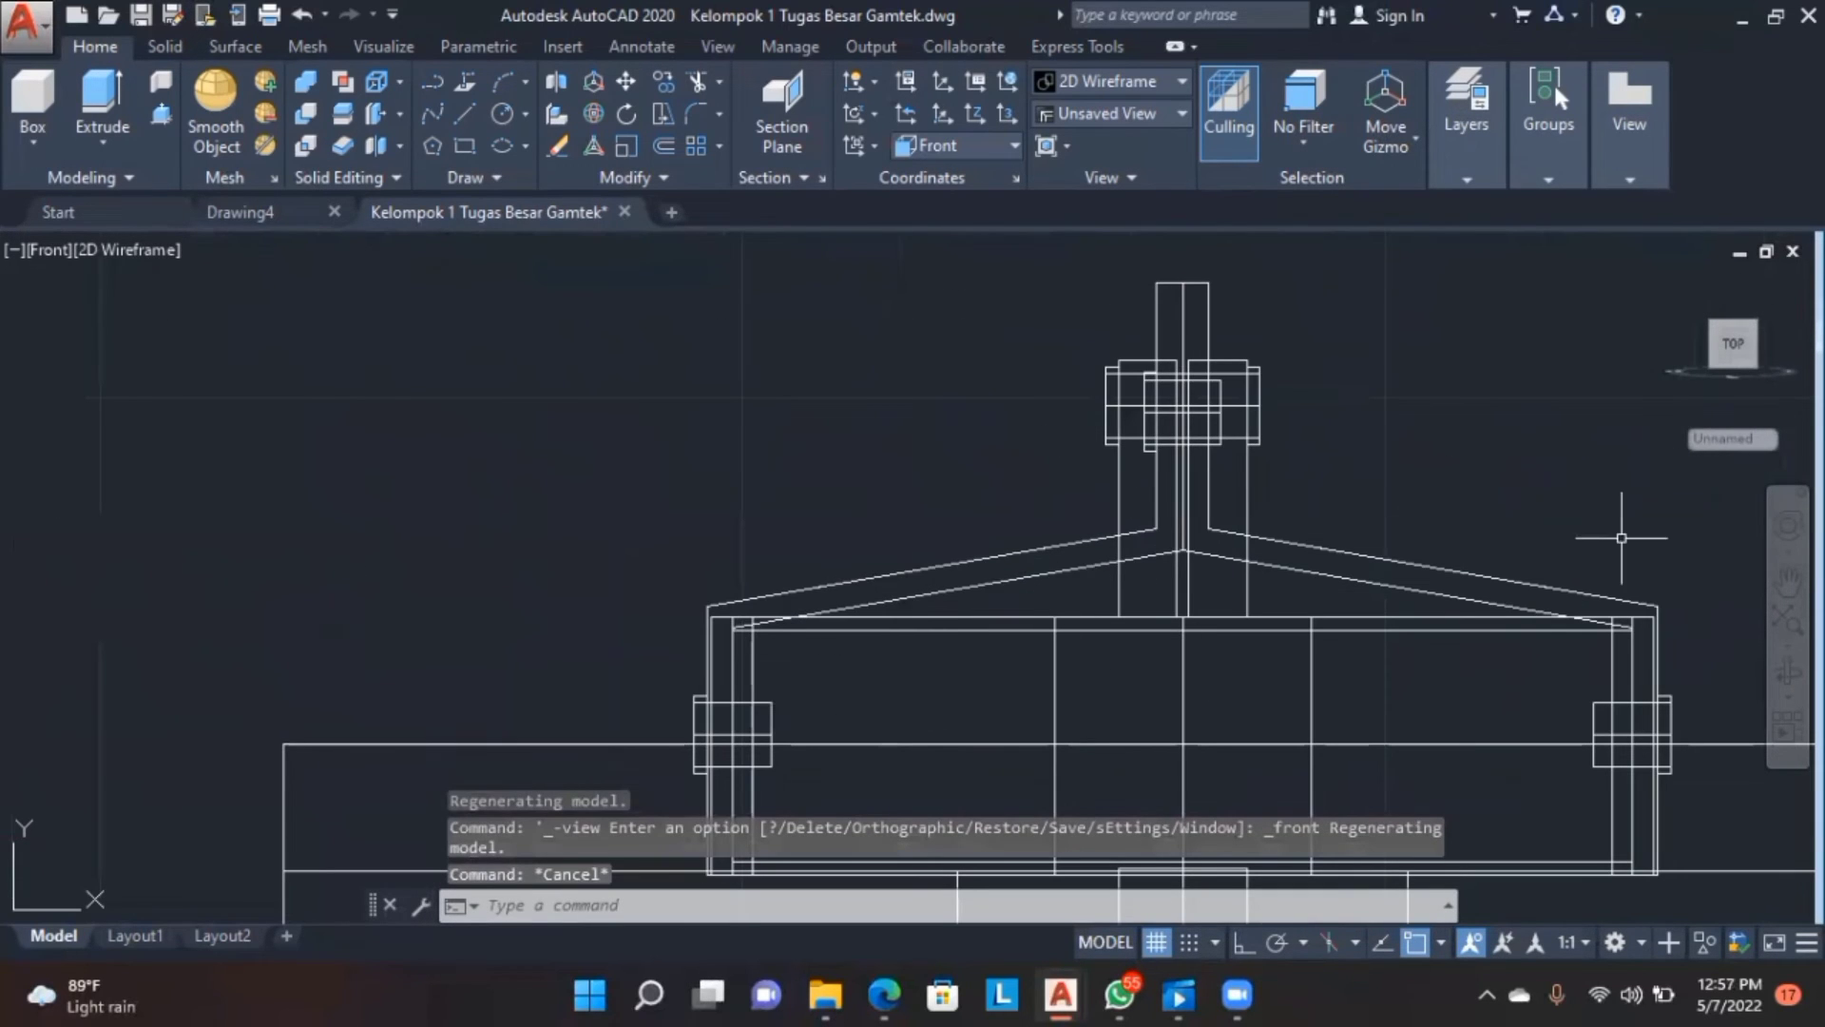
# - Copy the hexagonal head at the outer end of the long bolt through the double upright plates to the clipboard
pyautogui.keyDown('shift'); pyautogui.moveTo(1471, 482); pyautogui.dragTo(1339, 615, button='middle'); pyautogui.keyUp('shift')
pyautogui.scroll(2, 1341, 615)
pyautogui.click(1299, 542)
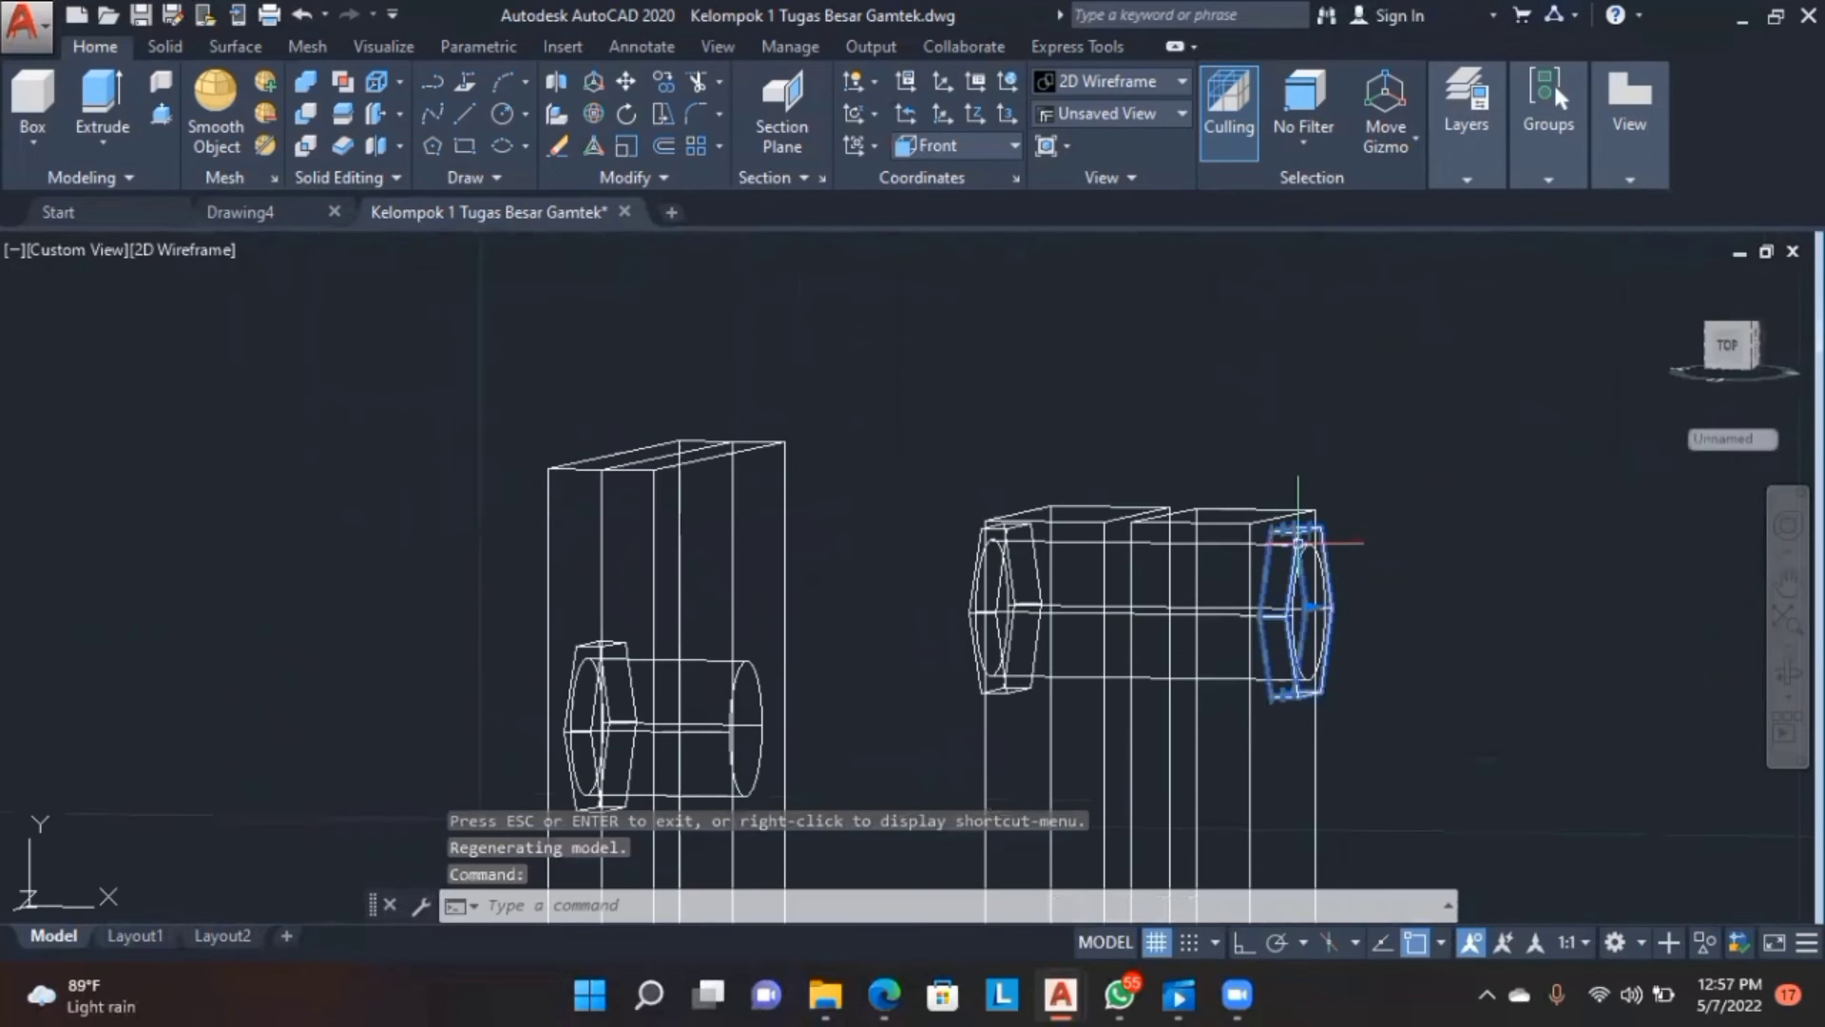
pyautogui.hotkey('ctrl', 'c')
pyautogui.scroll(-4, 868, 619)
pyautogui.scroll(-4, 1572, 631)
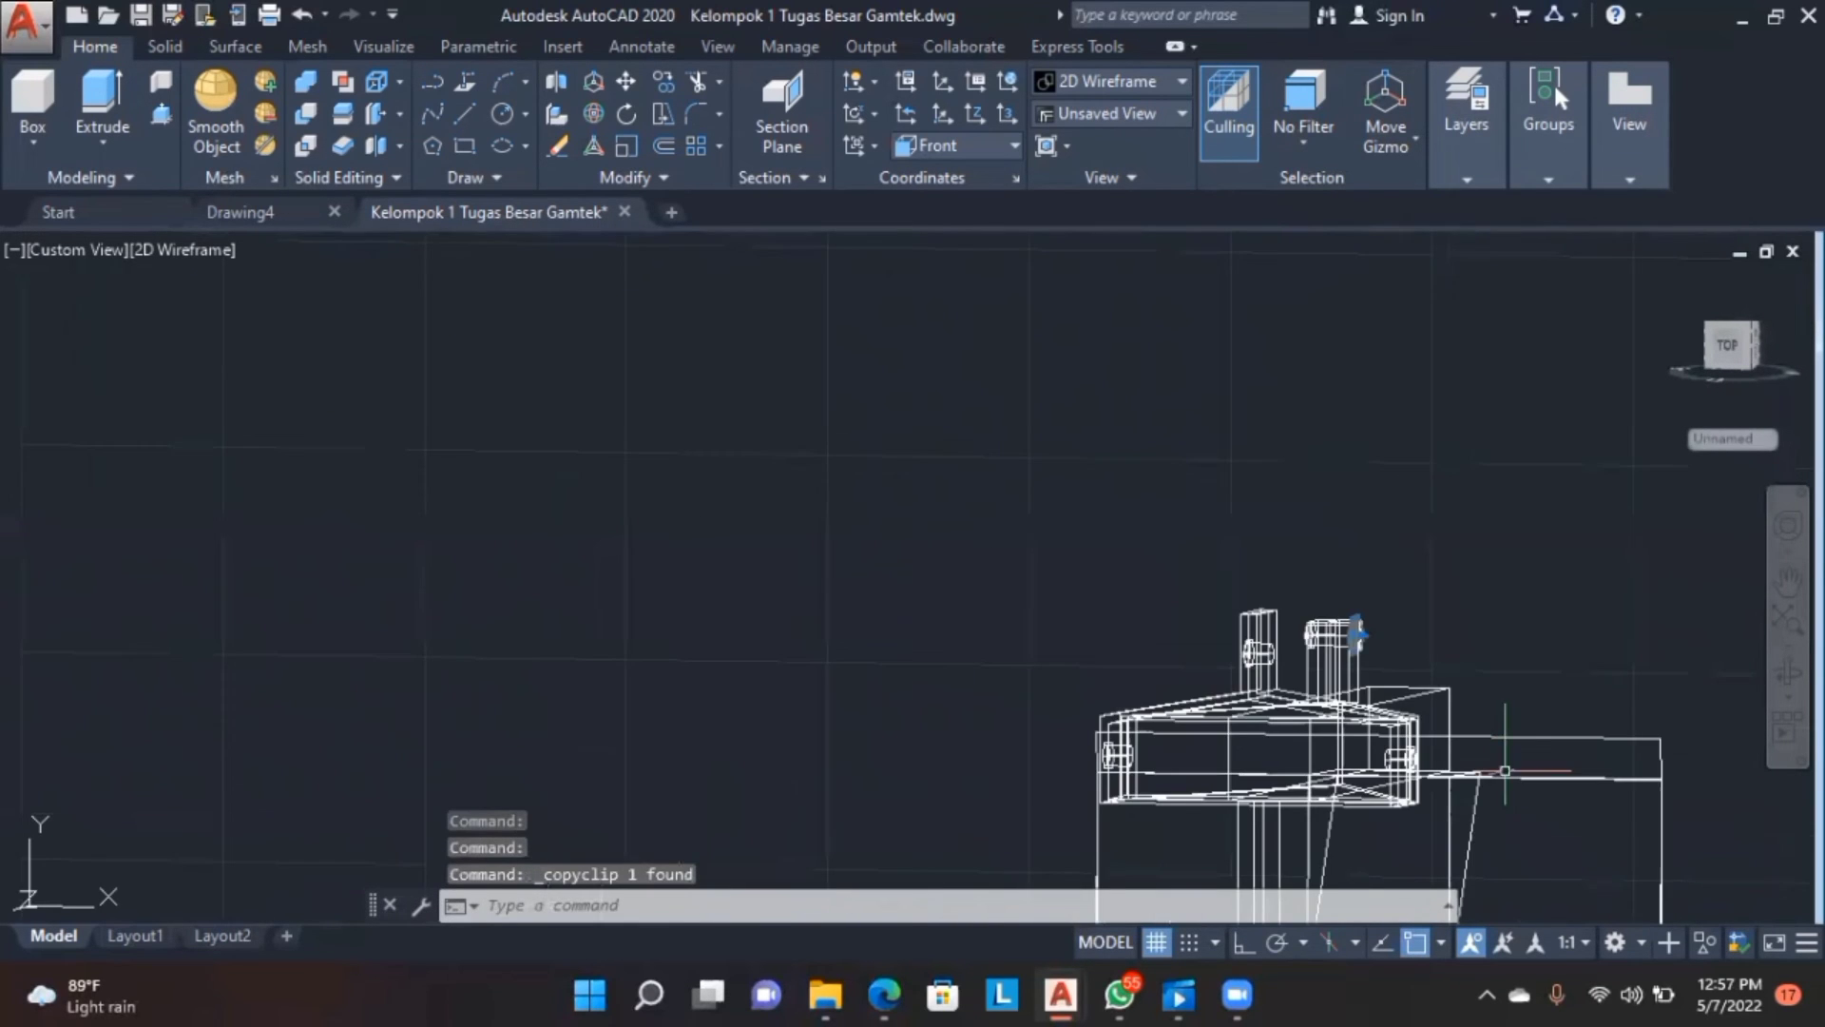
pyautogui.moveTo(1521, 750); pyautogui.dragTo(1245, 624, button='middle')
# - Paste a copy of the hexagonal head near the double upright plates
pyautogui.keyDown('shift'); pyautogui.moveTo(1754, 685); pyautogui.dragTo(1716, 698, button='middle'); pyautogui.keyUp('shift')
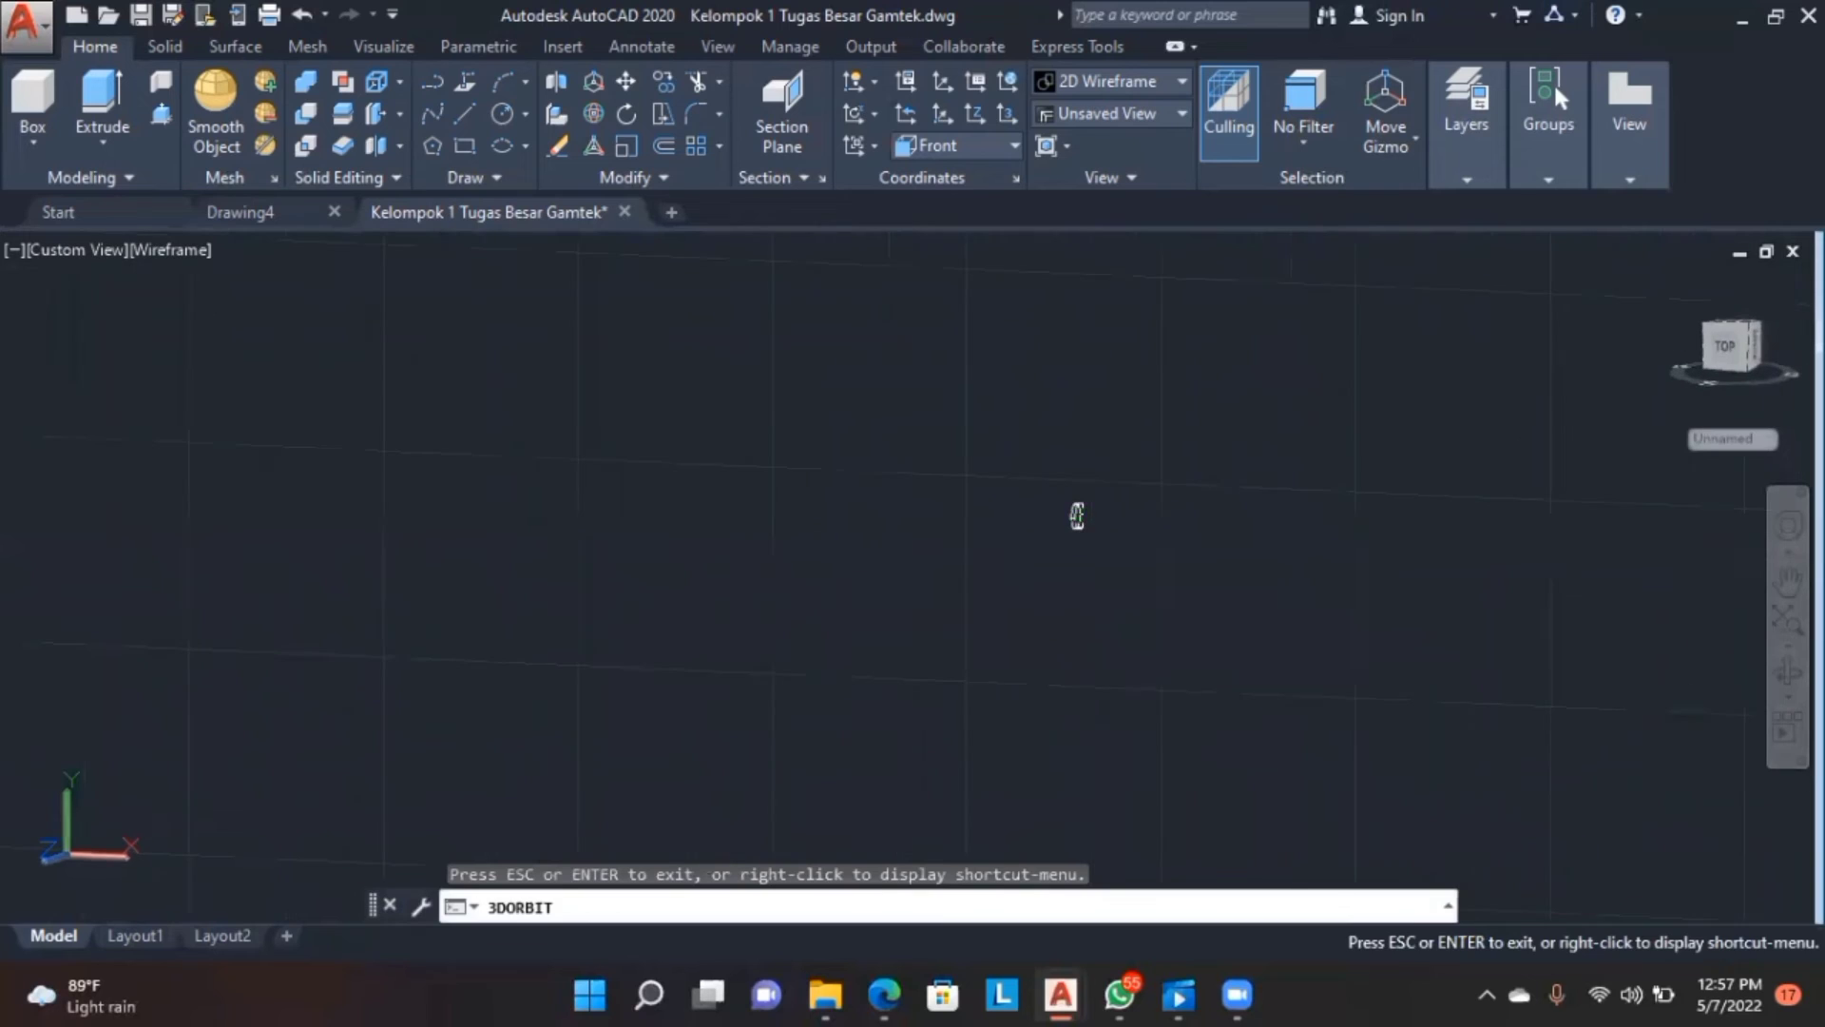
pyautogui.keyDown('shift'); pyautogui.moveTo(1077, 515); pyautogui.dragTo(1253, 647, button='middle'); pyautogui.keyUp('shift')
pyautogui.keyDown('shift'); pyautogui.moveTo(1079, 515); pyautogui.dragTo(1711, 676, button='middle'); pyautogui.keyUp('shift')
pyautogui.click(1788, 671)
pyautogui.moveTo(1732, 701); pyautogui.dragTo(1675, 704)
pyautogui.press('Escape')
pyautogui.scroll(6, 1291, 644)
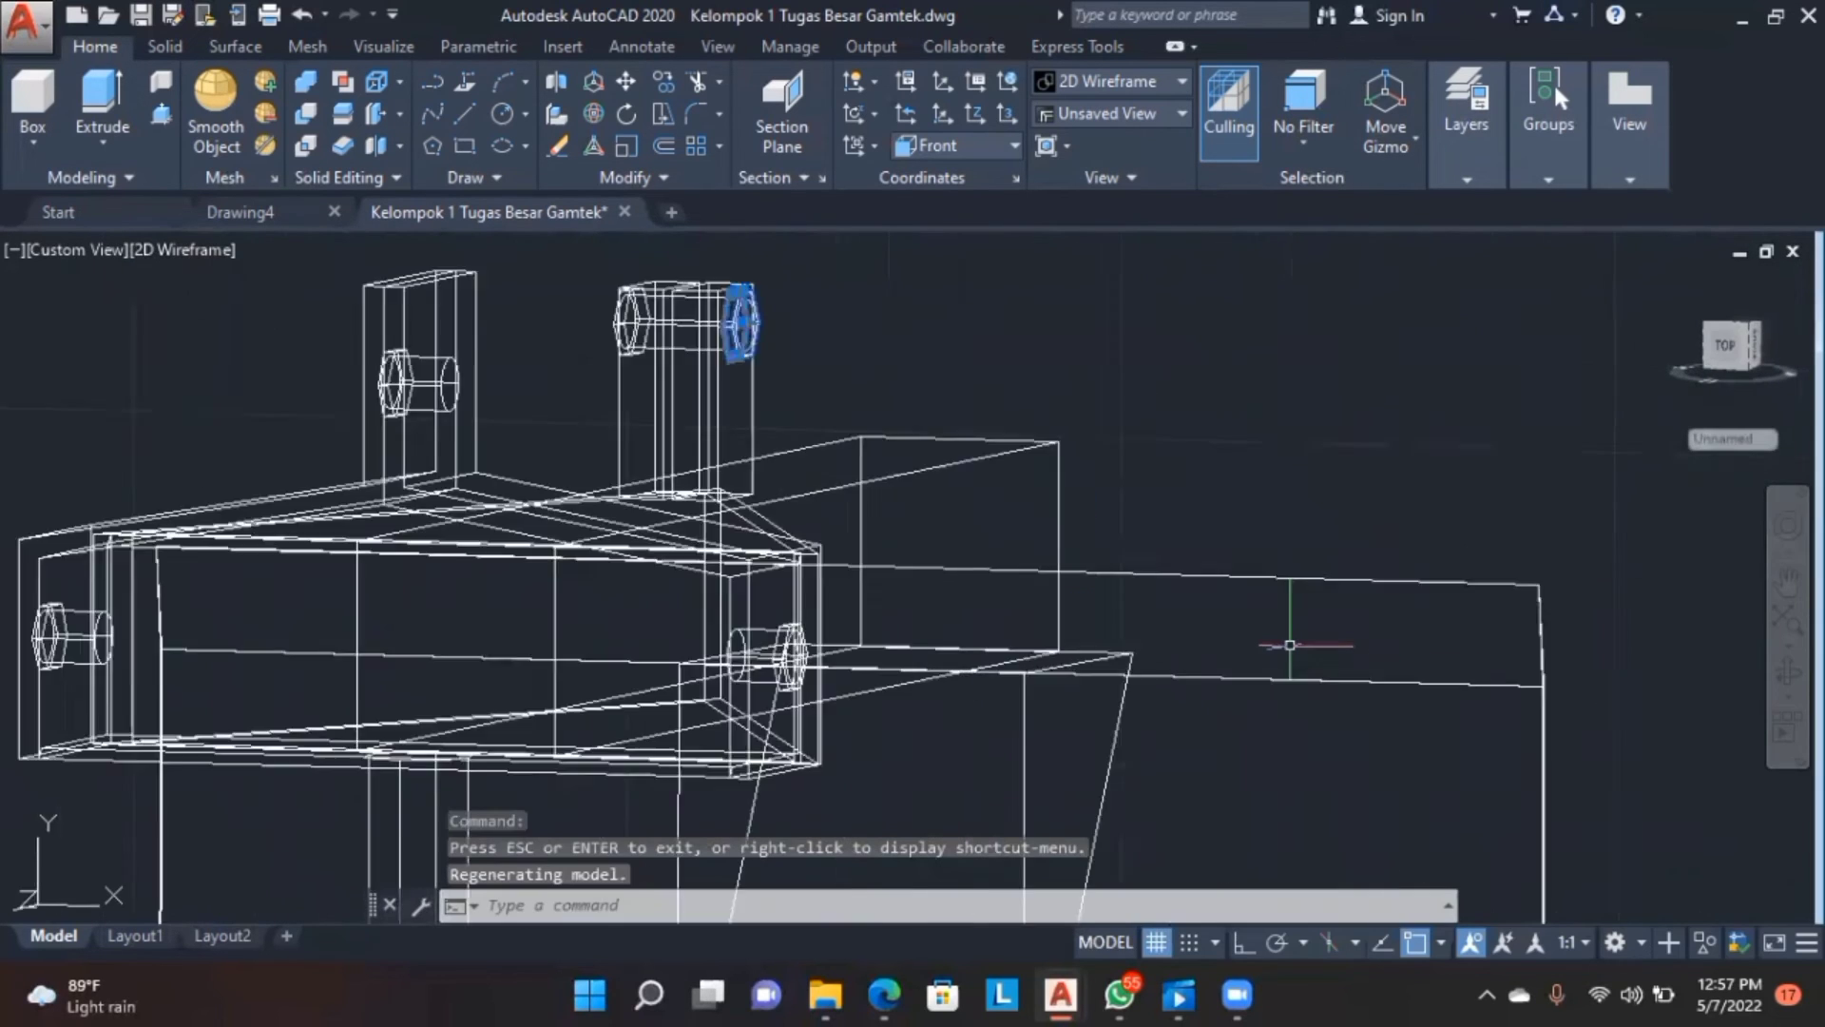
pyautogui.moveTo(1291, 619); pyautogui.dragTo(1334, 718, button='middle')
pyautogui.click(1329, 439)
pyautogui.hotkey('ctrl', 'v')
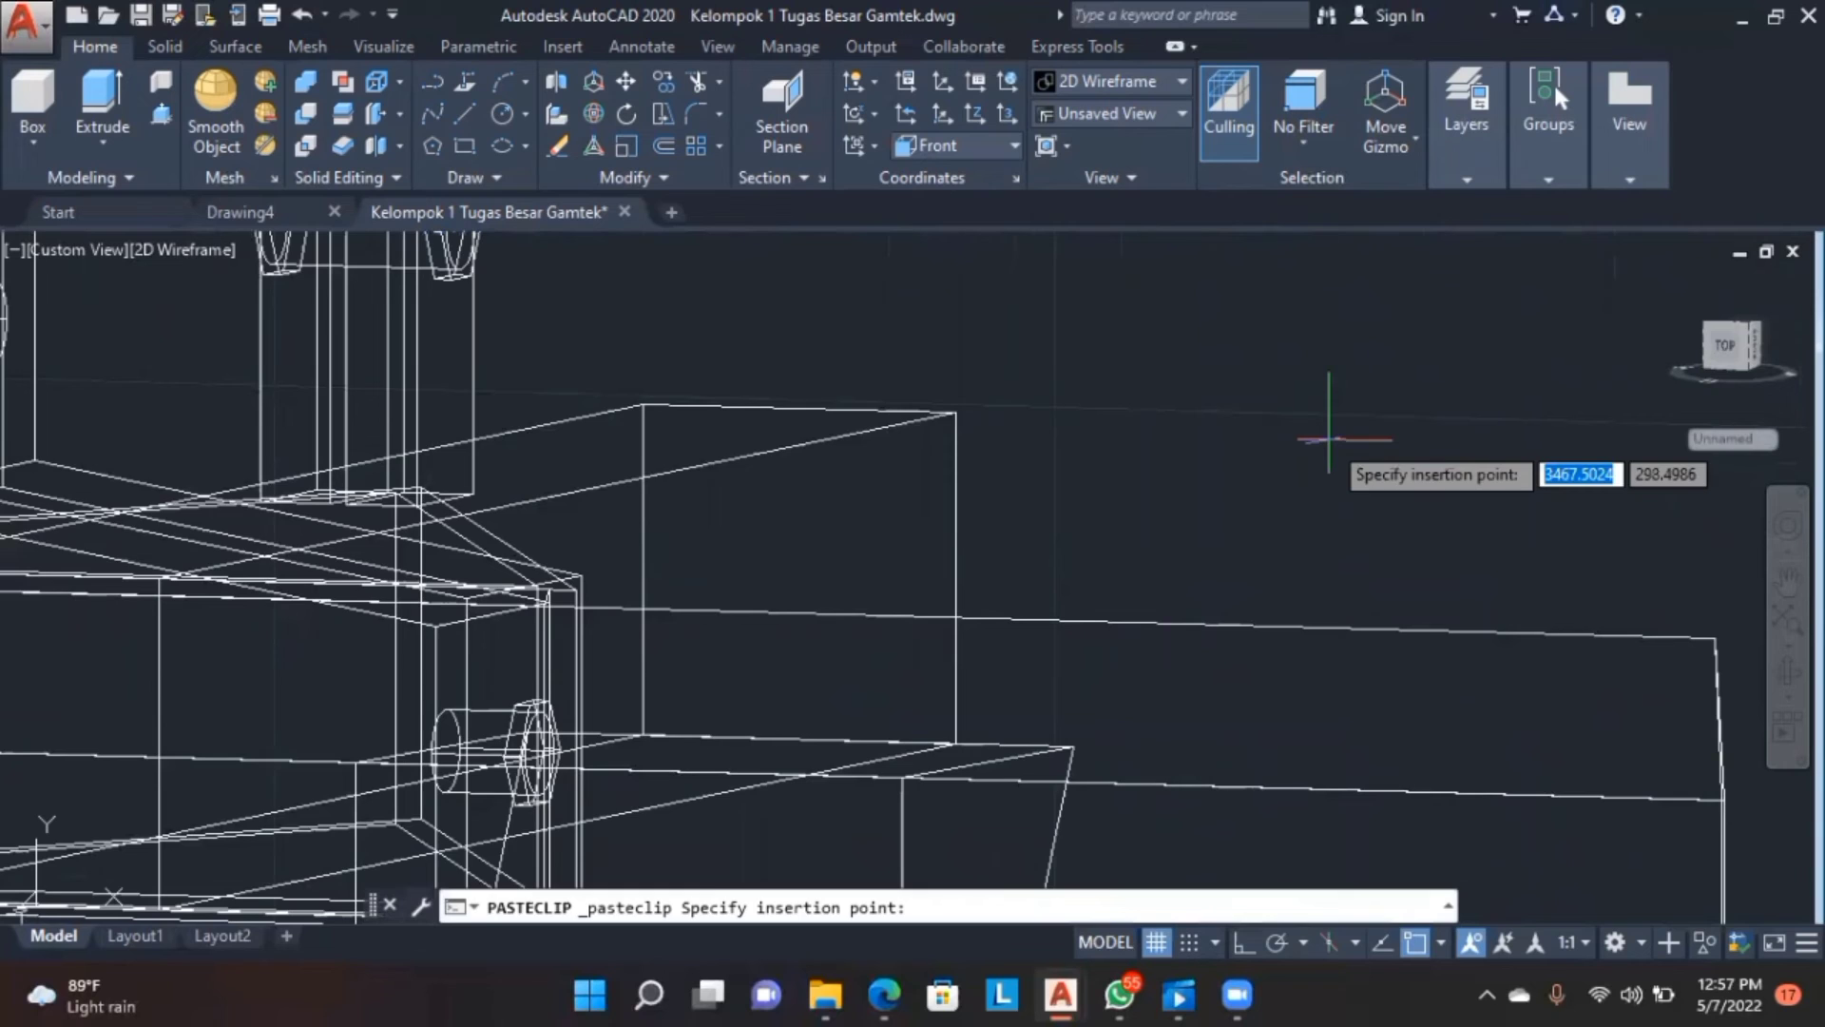
pyautogui.scroll(-2, 1309, 416)
pyautogui.click(773, 339)
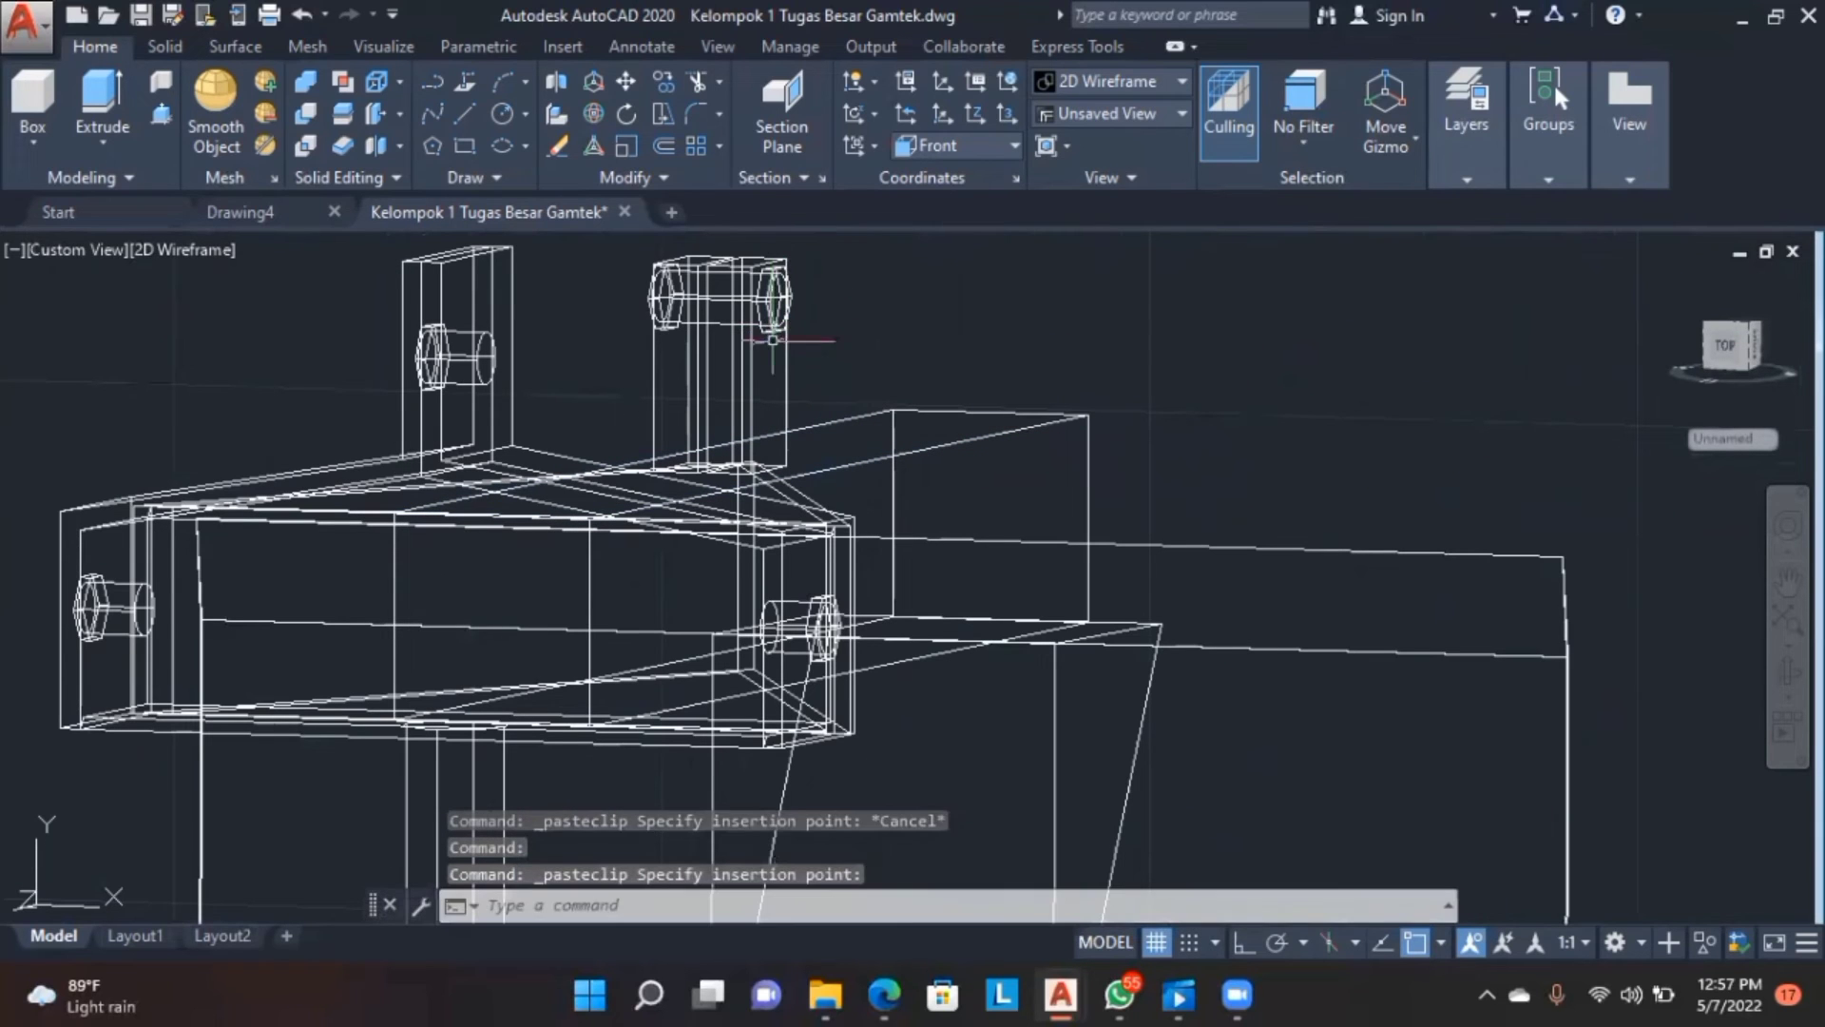
pyautogui.press('Escape')
pyautogui.scroll(3, 887, 308)
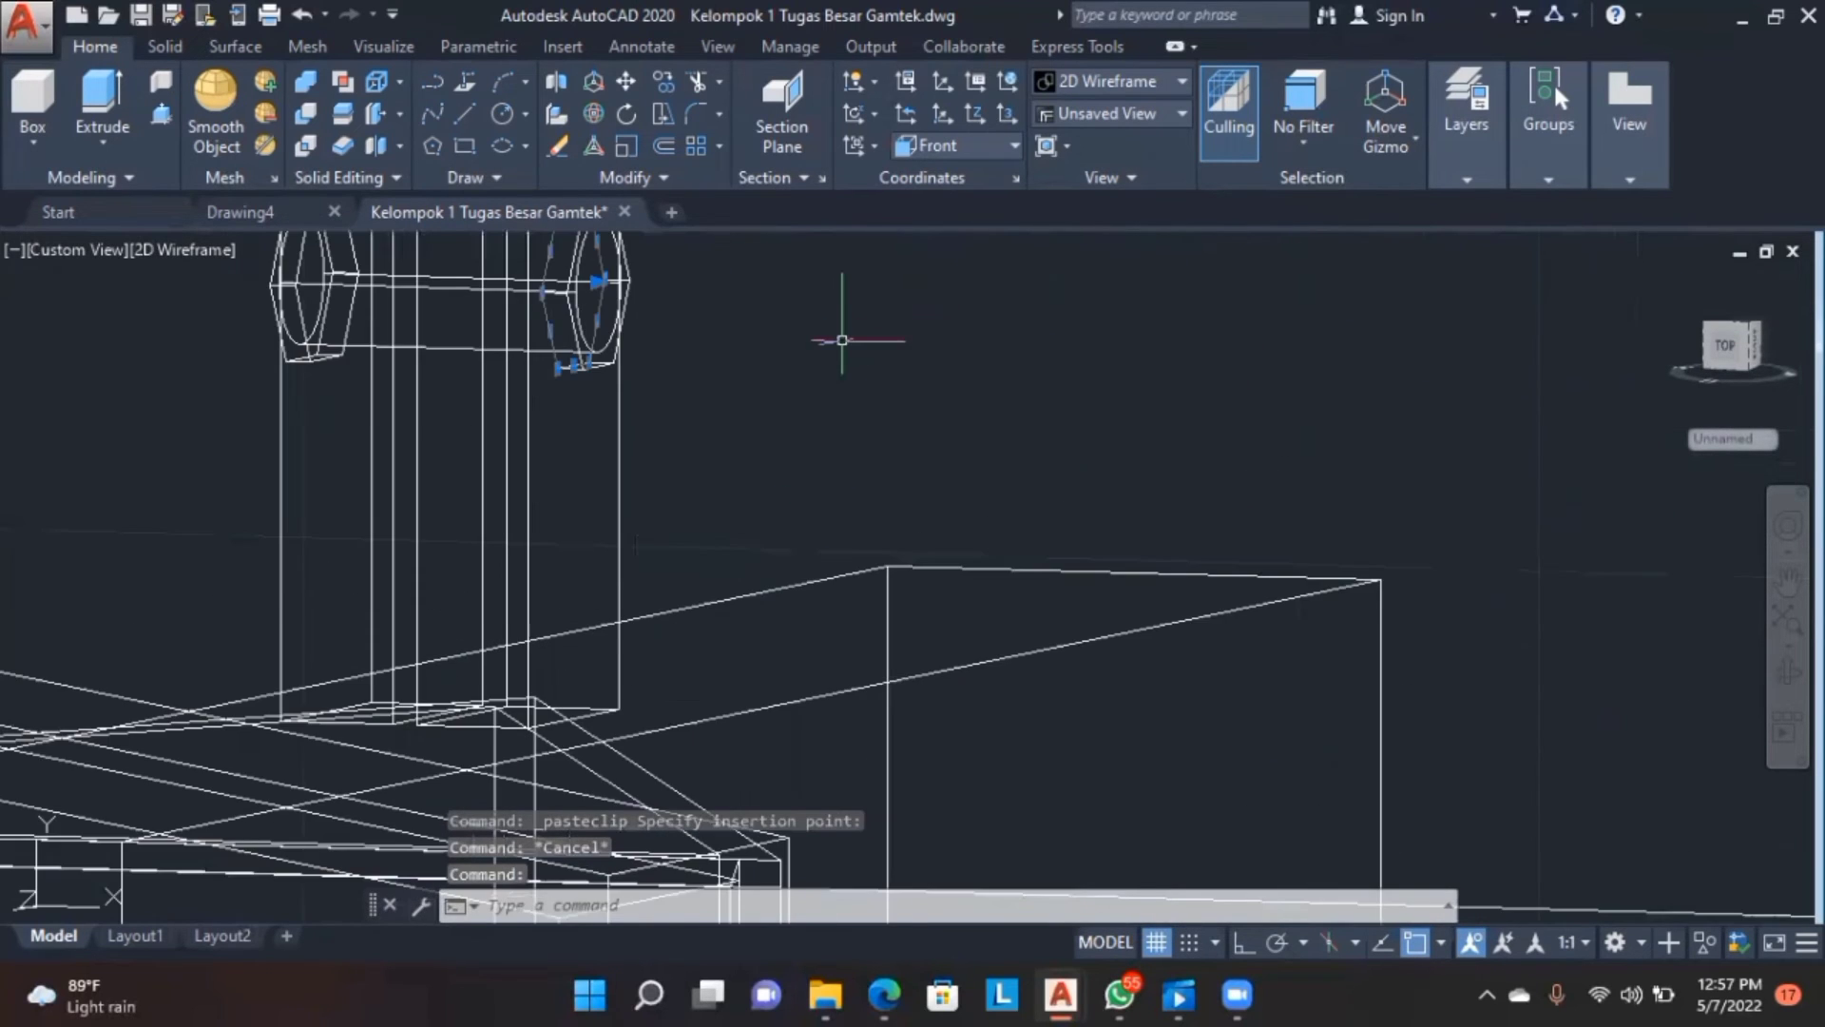
pyautogui.scroll(-2, 842, 339)
pyautogui.press('Escape')
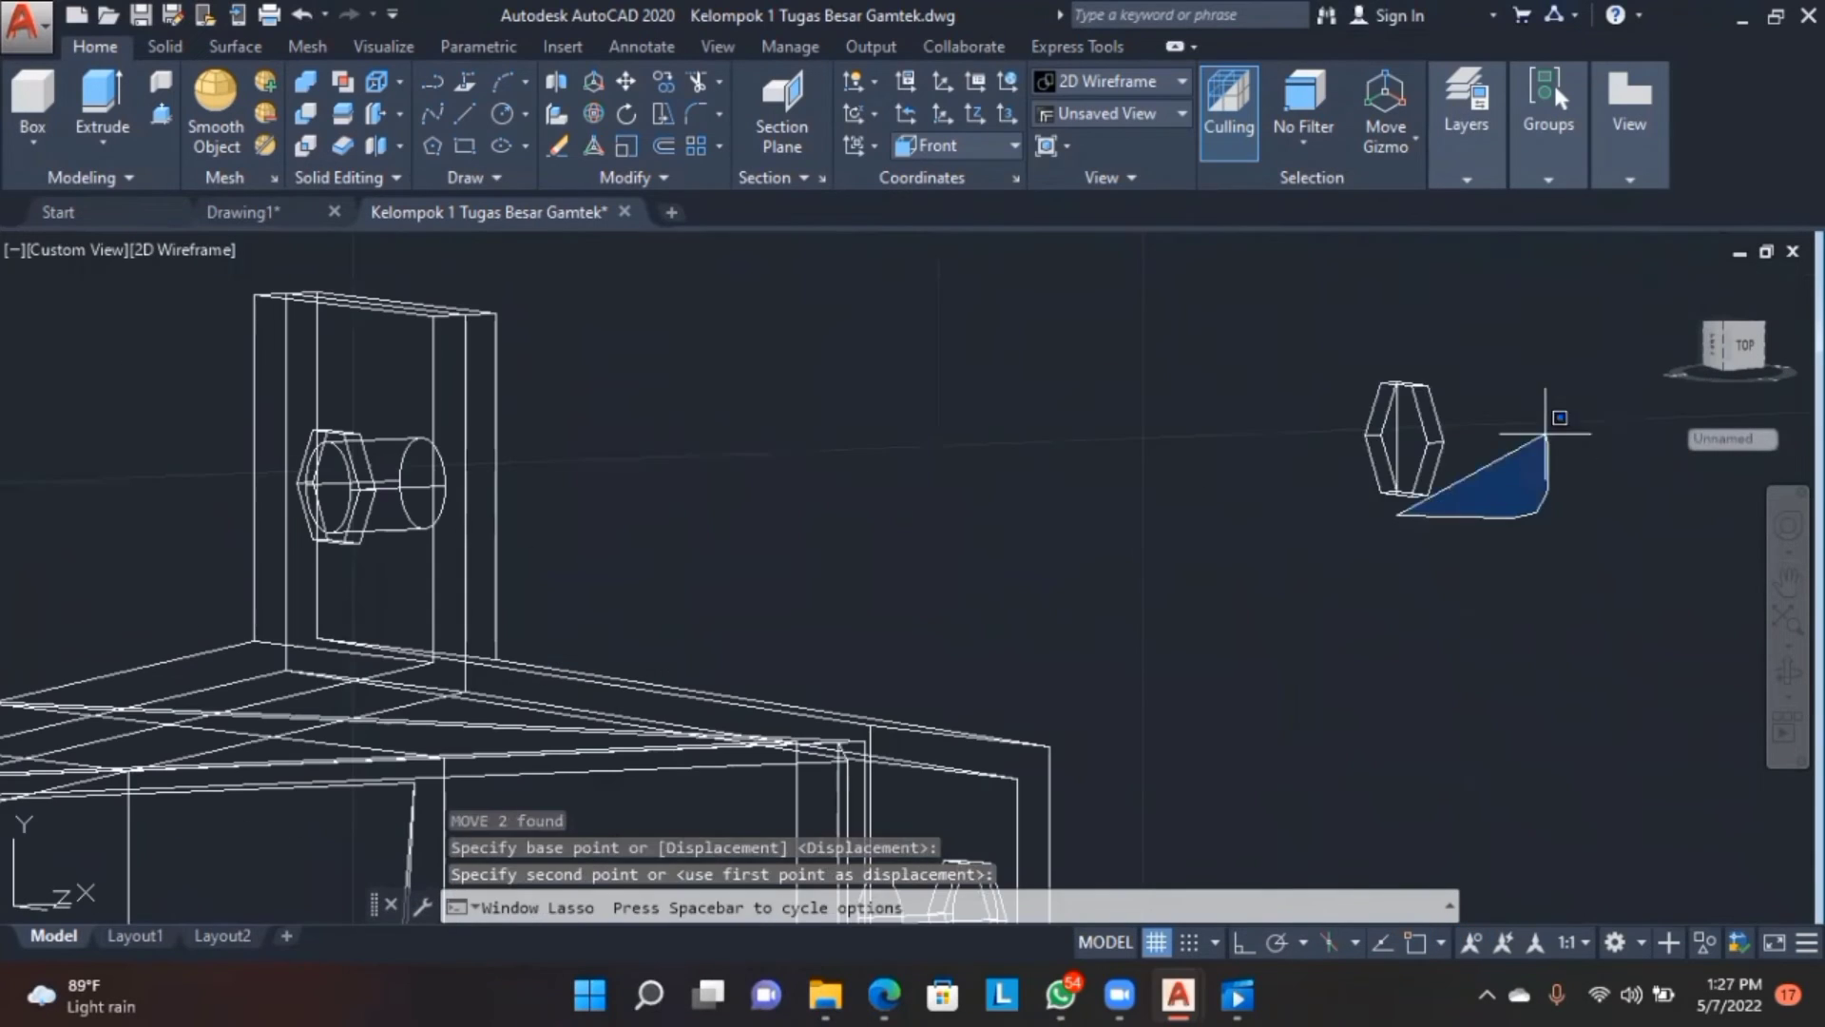
# - Copy the loose hexagonal nut together with its centre line and paste two duplicates into the empty space beside the frame
pyautogui.moveTo(1560, 407); pyautogui.dragTo(1274, 472)
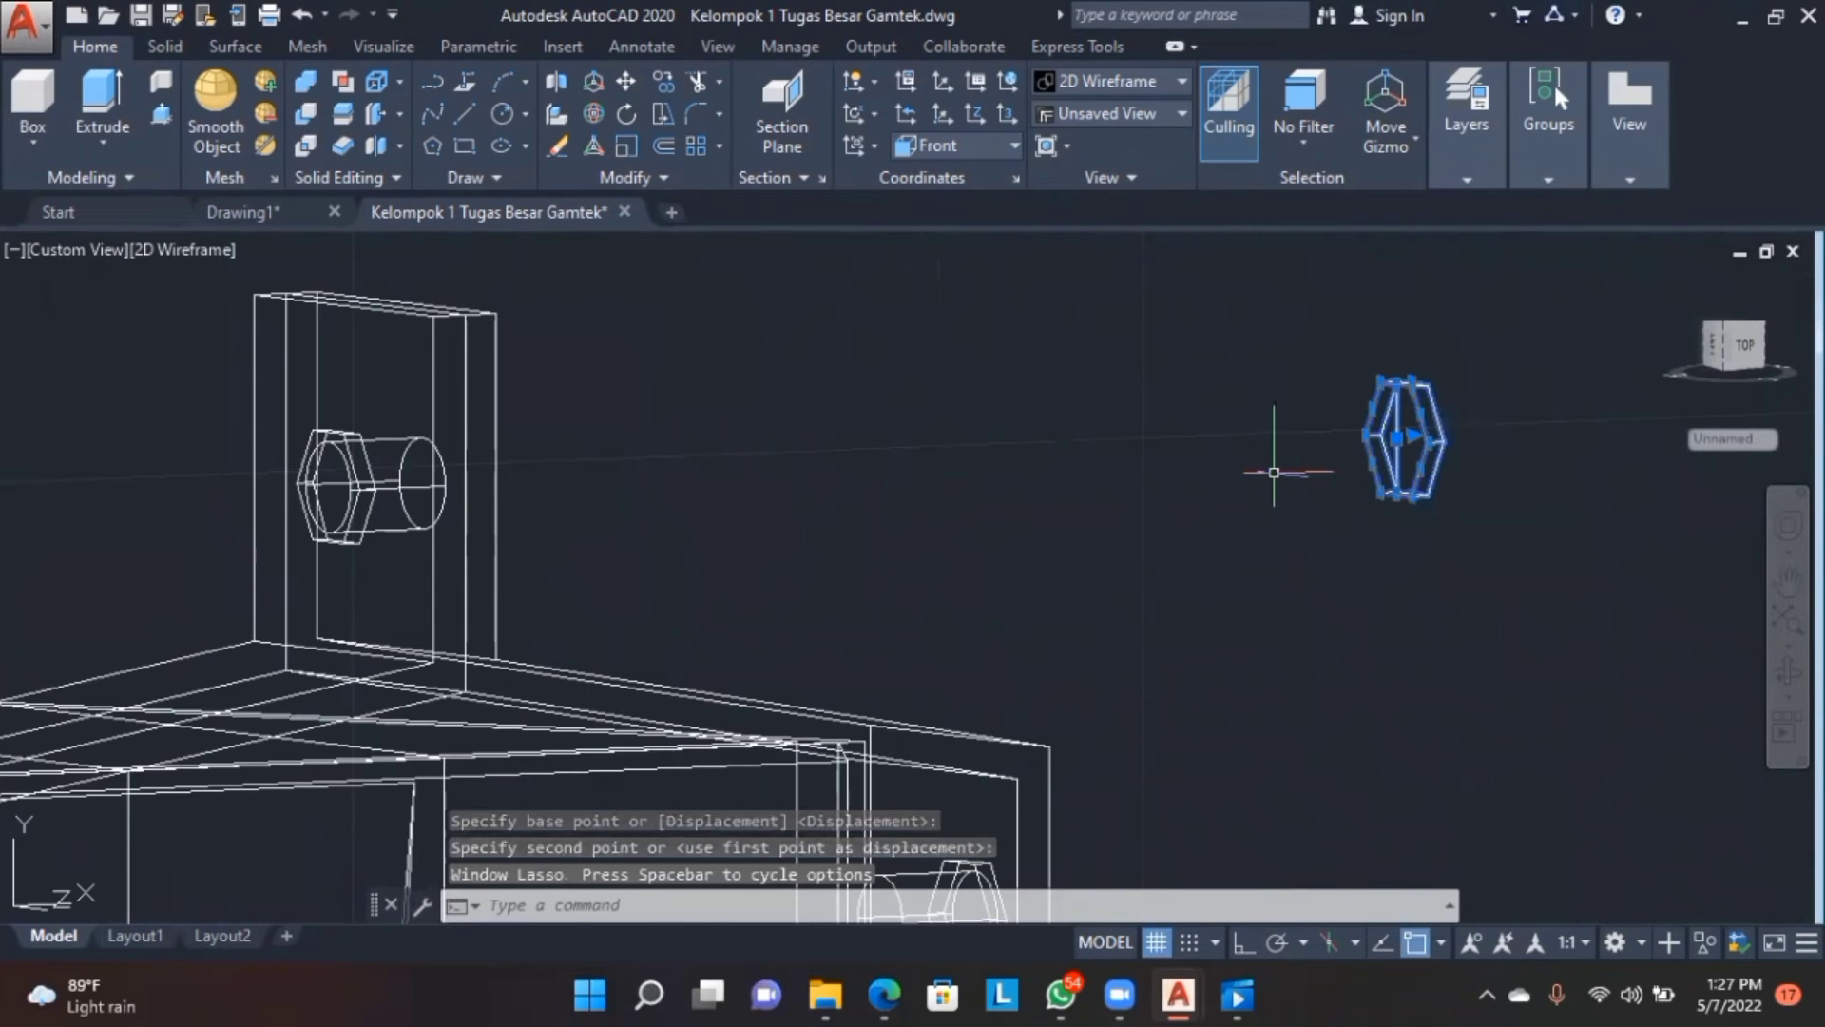
pyautogui.hotkey('ctrl', 'c')
pyautogui.hotkey('ctrl', 'v')
pyautogui.click(1125, 474)
pyautogui.hotkey('ctrl', 'v')
pyautogui.click(1189, 525)
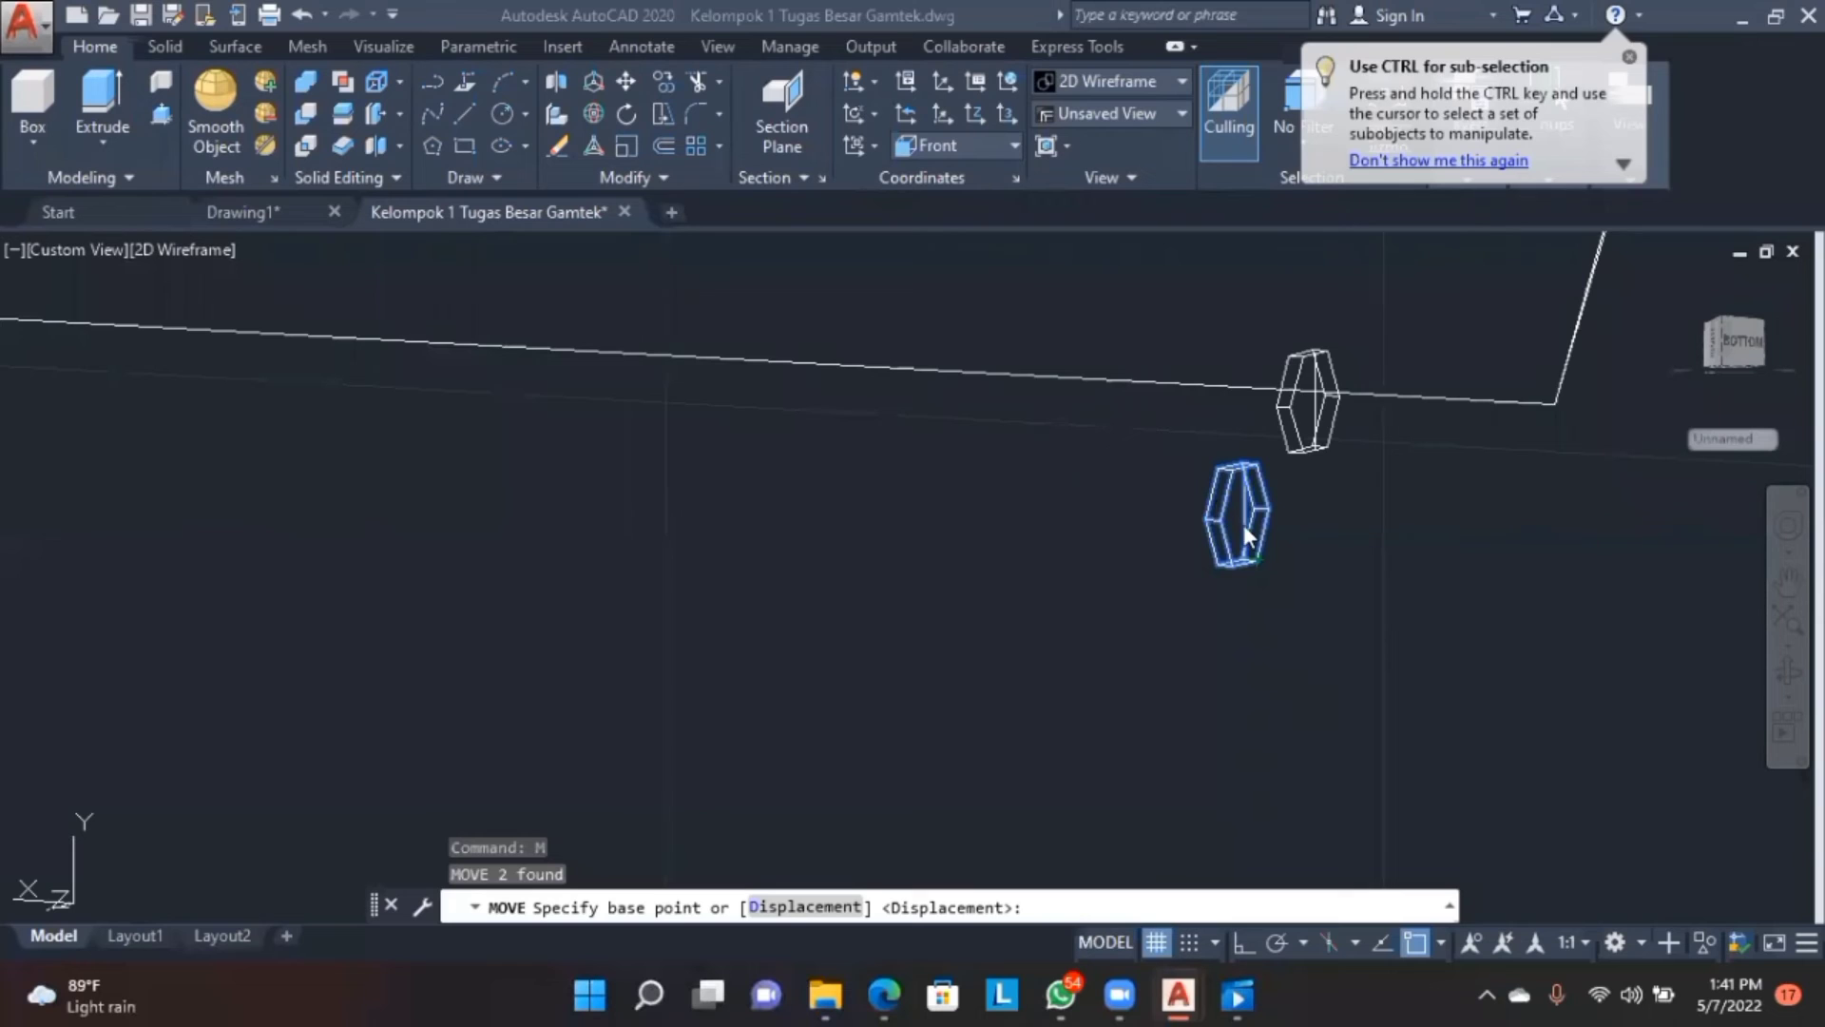
# - Move a loose nut by its centre onto the centre of the shank end of the corner plate's bolt
pyautogui.scroll(6, 1244, 525)
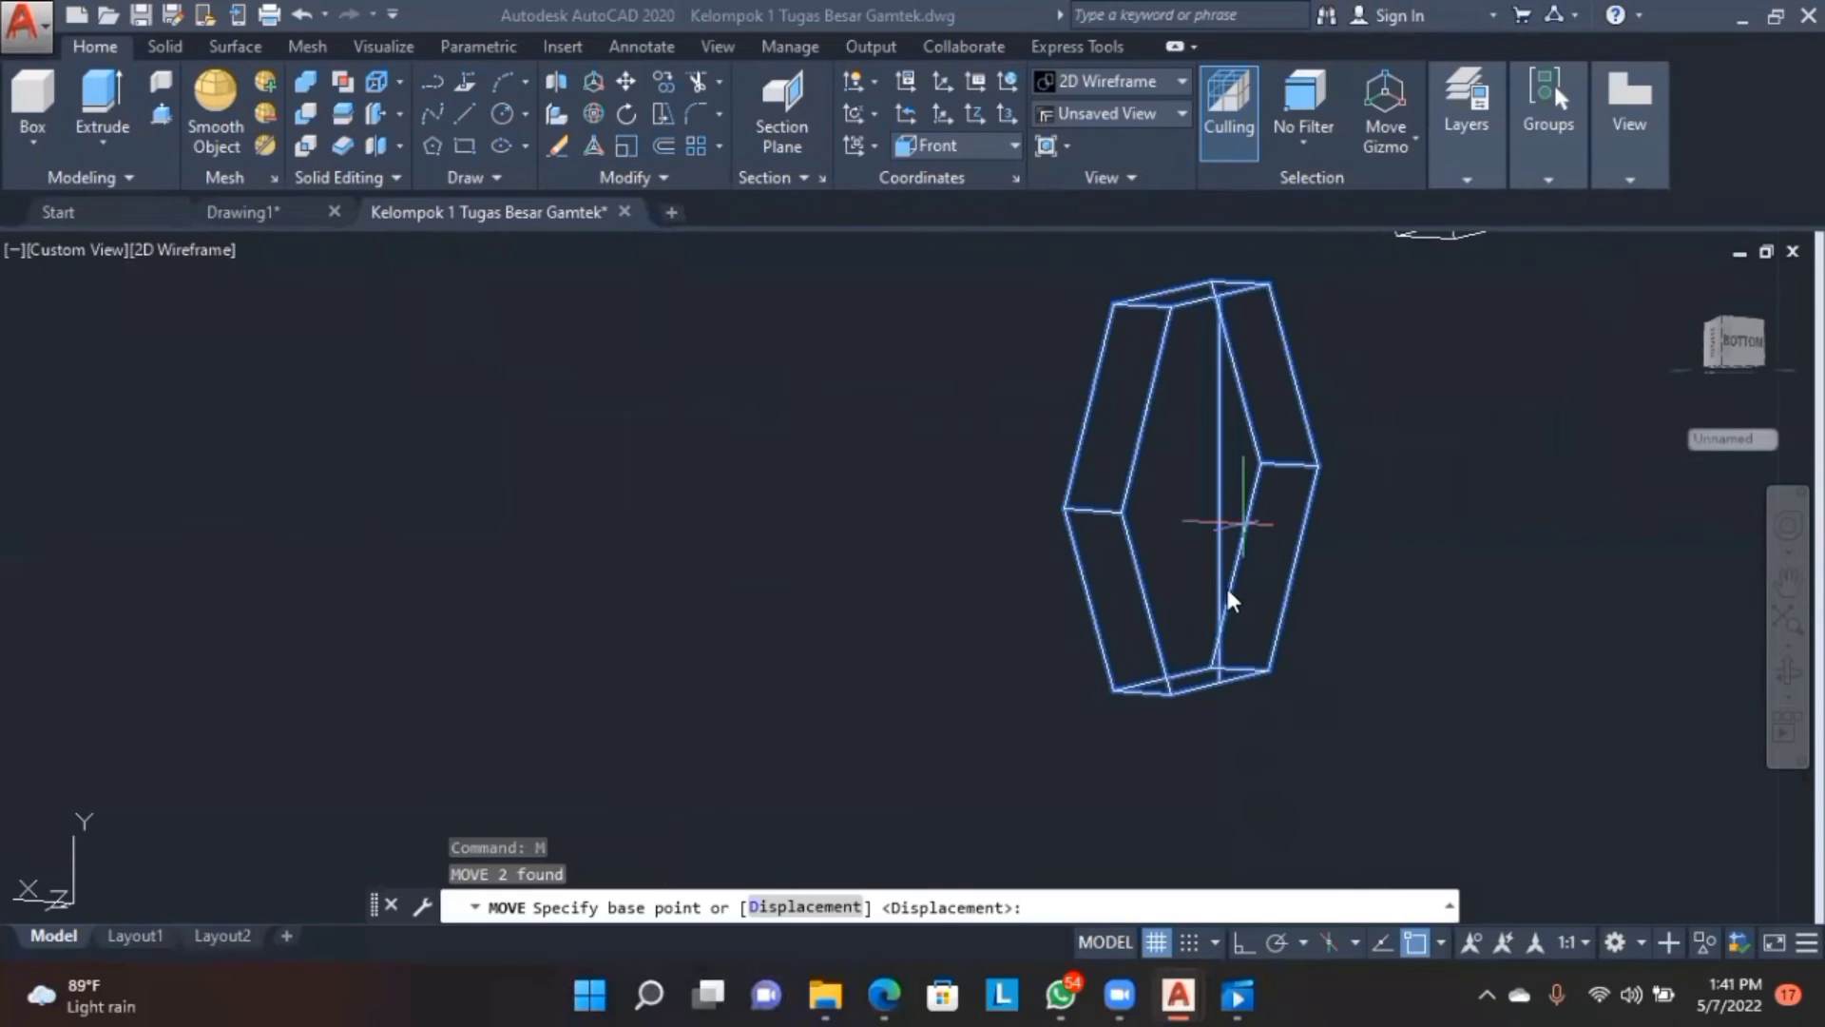
pyautogui.click(1226, 519)
pyautogui.scroll(-6, 1214, 498)
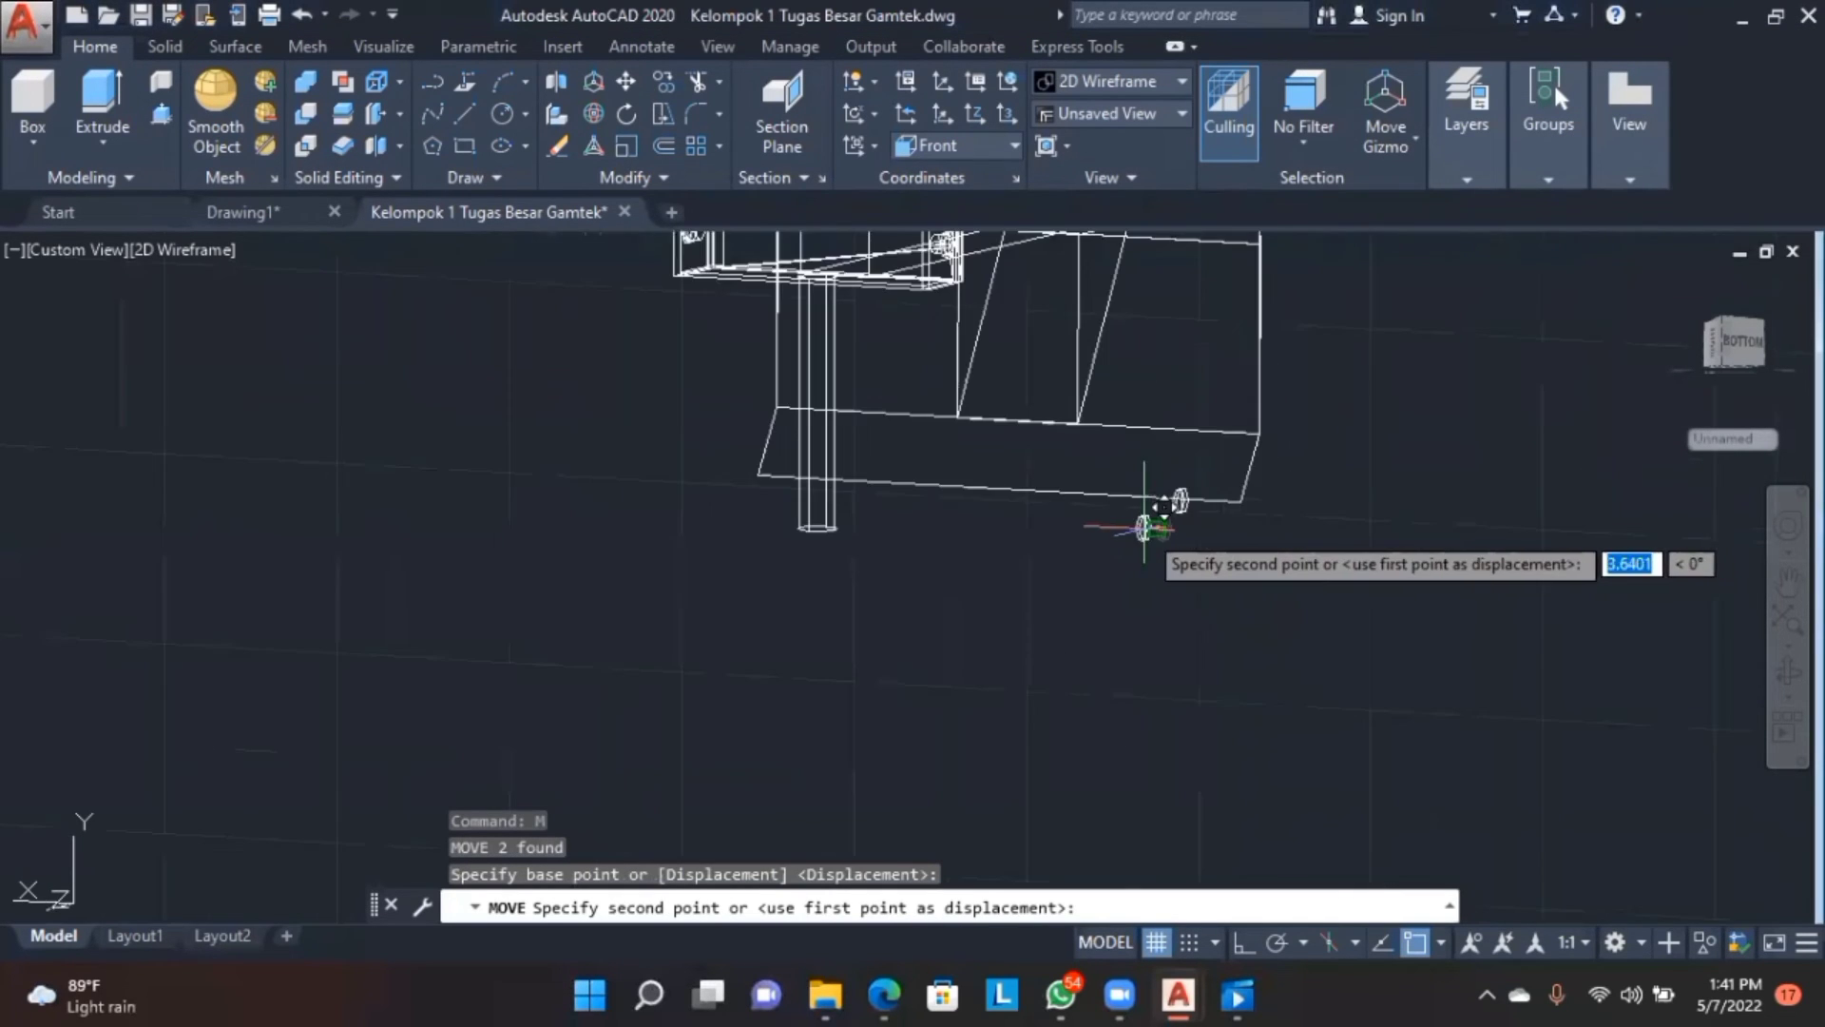
pyautogui.scroll(10, 951, 428)
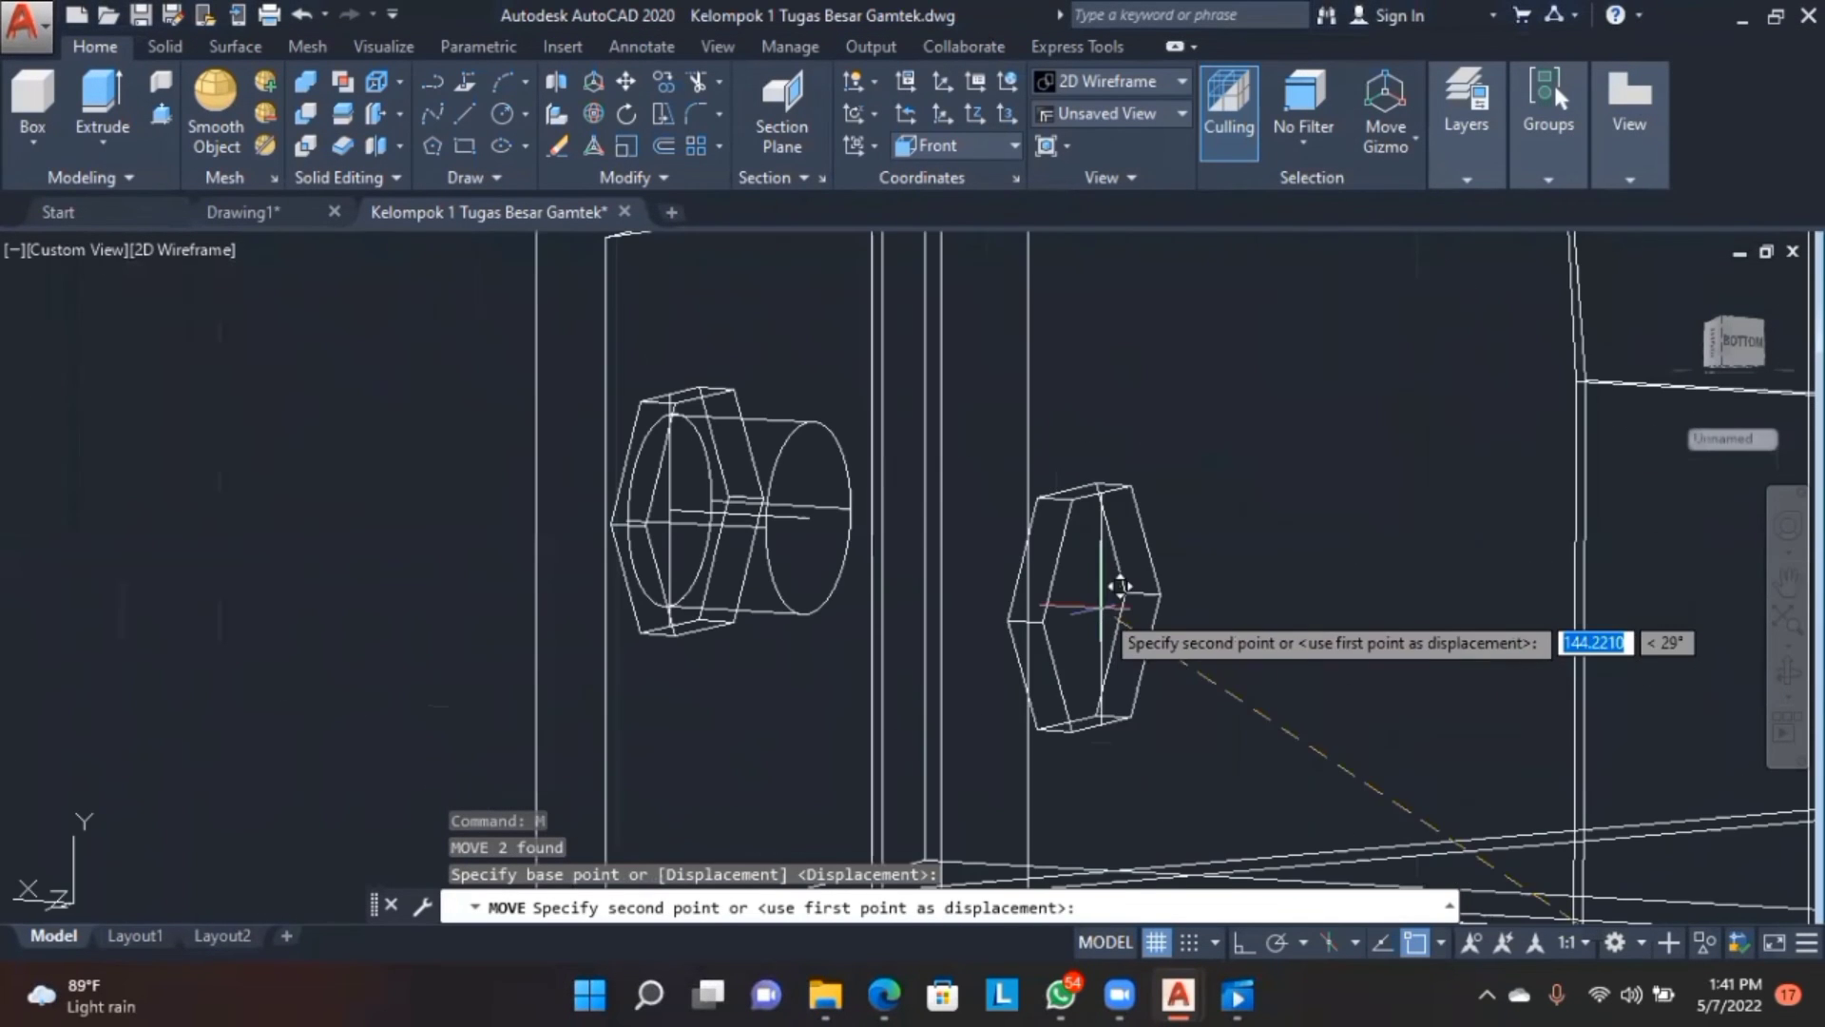
pyautogui.click(815, 545)
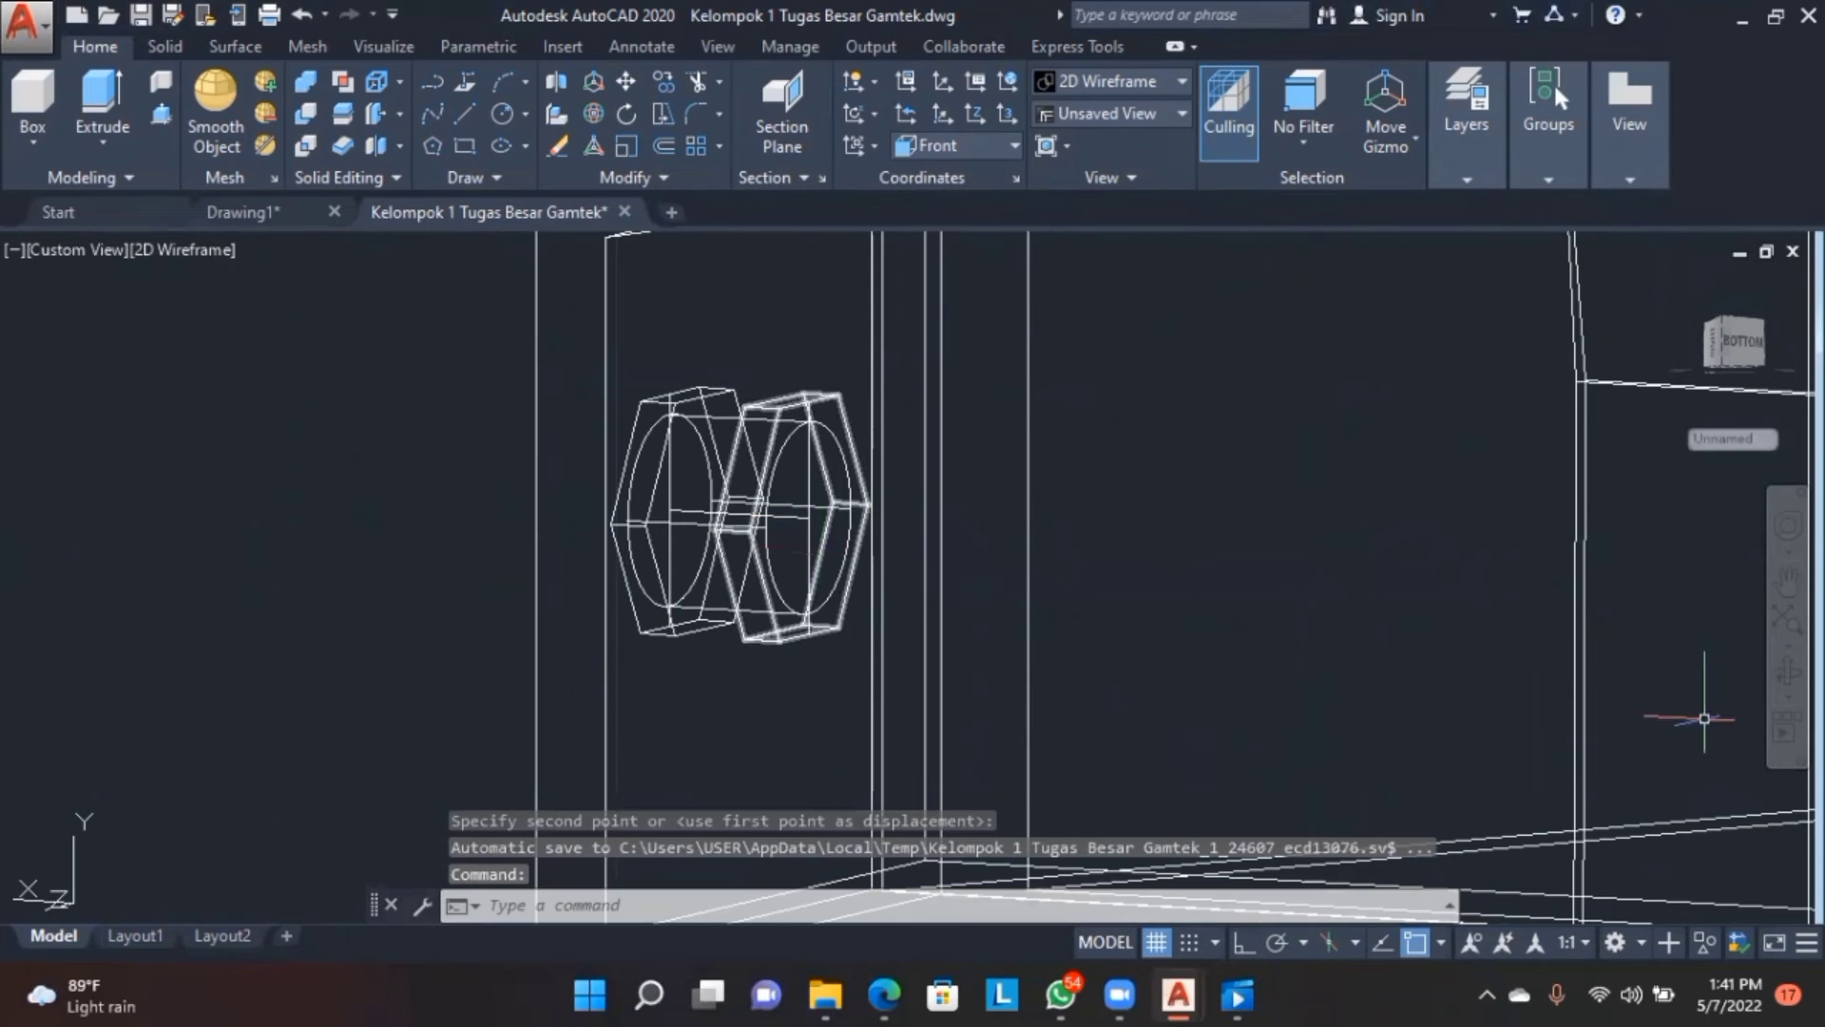
# - Erase the vertical centre line on the placed nut and the axis line inside the bolt's shank
pyautogui.moveTo(1264, 665)
pyautogui.keyDown('shift'); pyautogui.mouseDown(button='middle')
pyautogui.moveTo(1275, 652)
pyautogui.moveTo(1195, 672)
pyautogui.moveTo(1279, 676)
pyautogui.mouseUp(button='middle'); pyautogui.keyUp('shift')
pyautogui.scroll(3, 1047, 609)
pyautogui.click(632, 397)
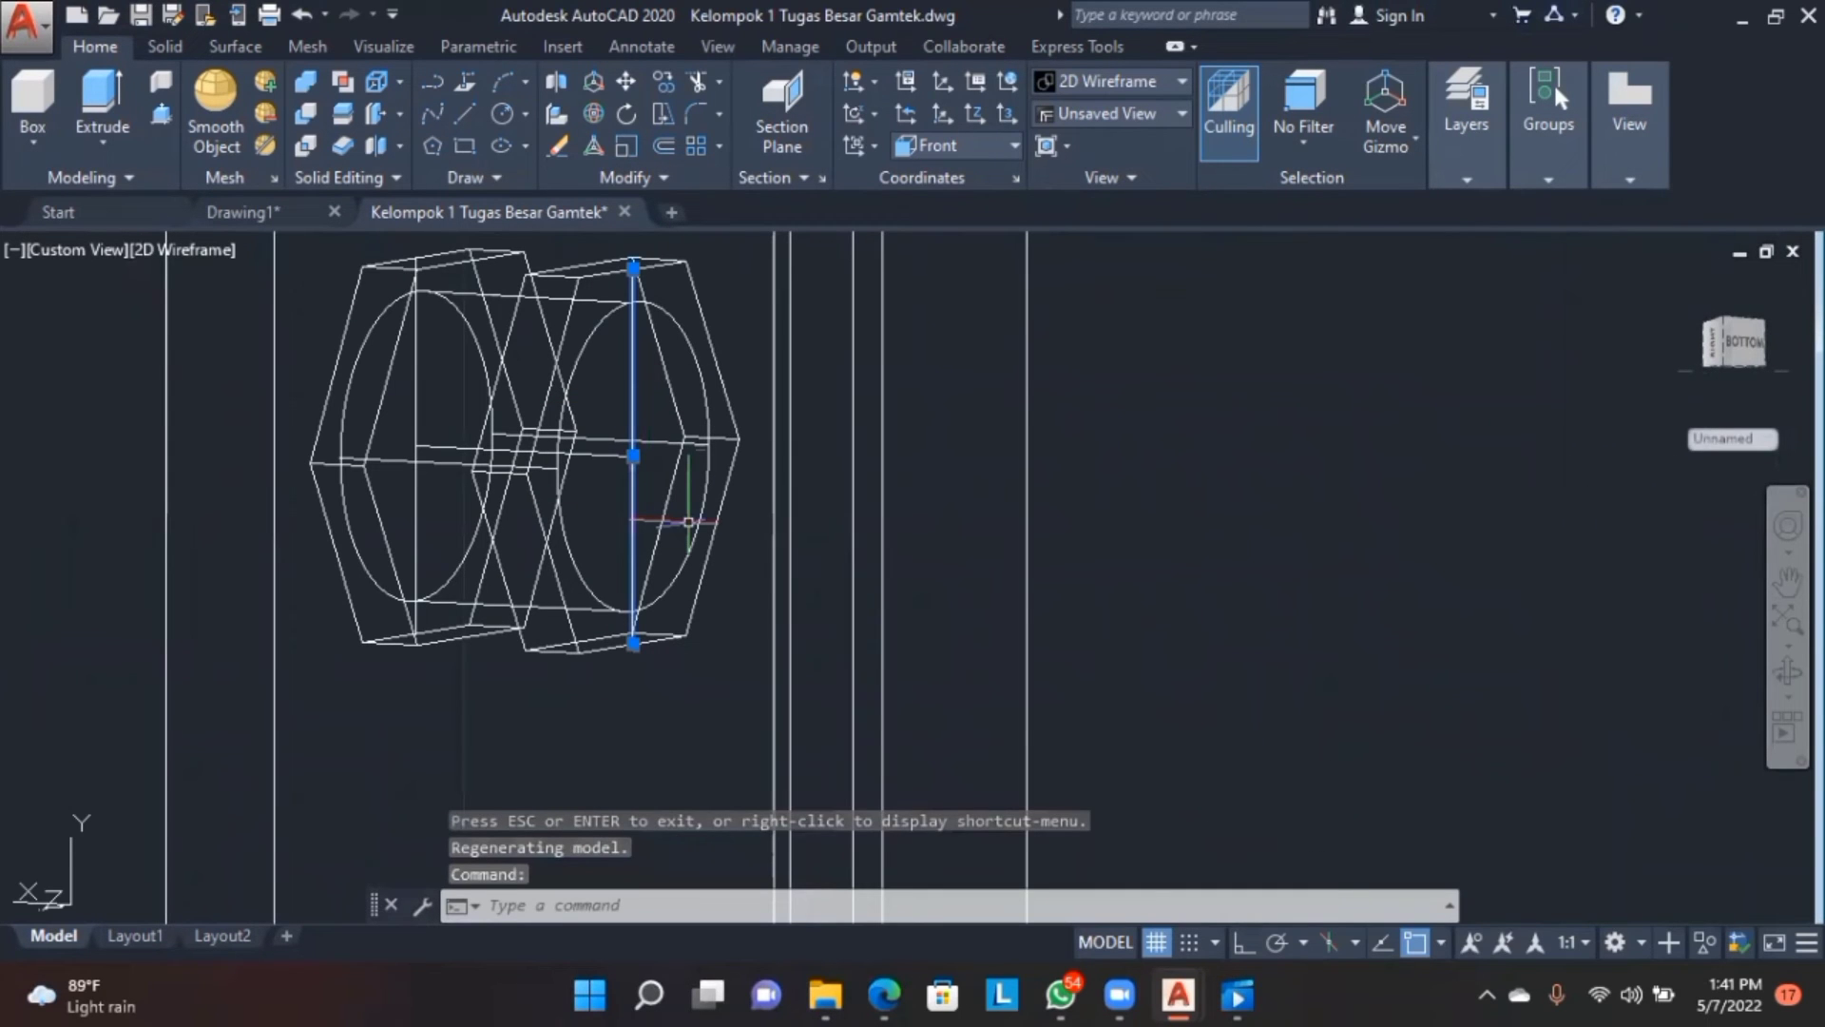
pyautogui.press('Delete')
pyautogui.click(627, 455)
pyautogui.moveTo(636, 458)
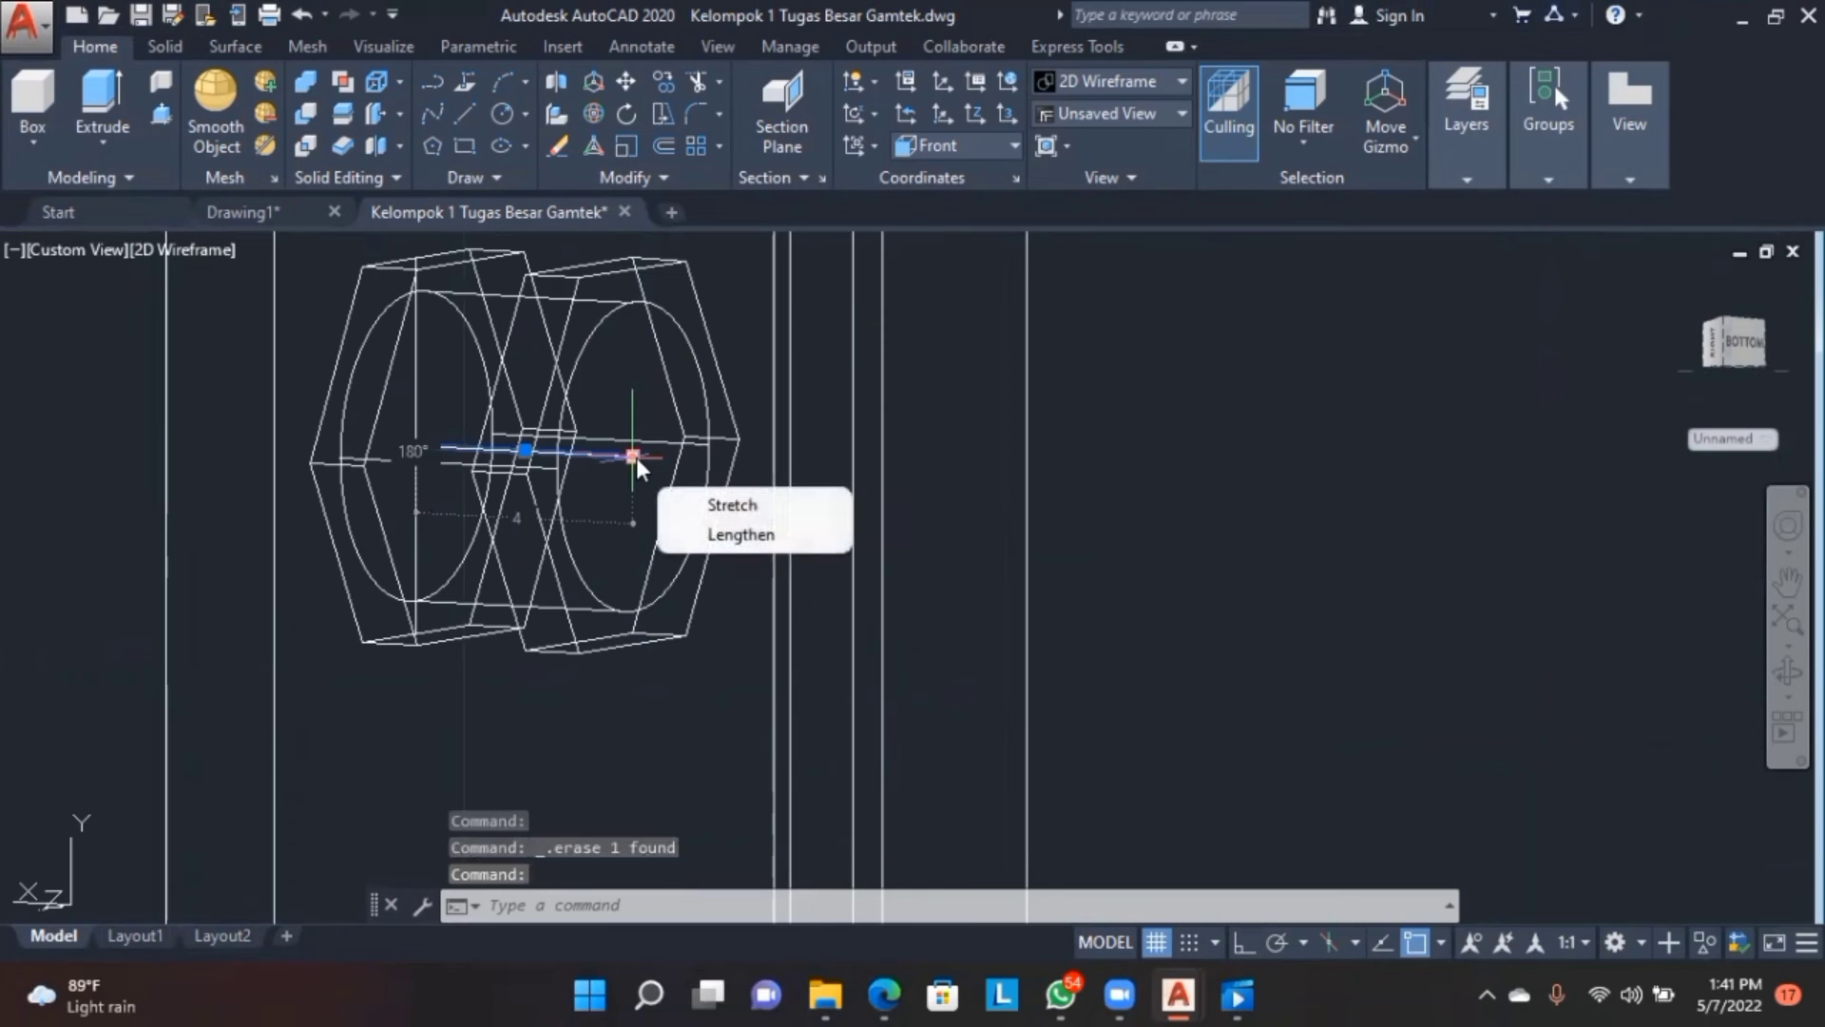
pyautogui.scroll(-5, 811, 417)
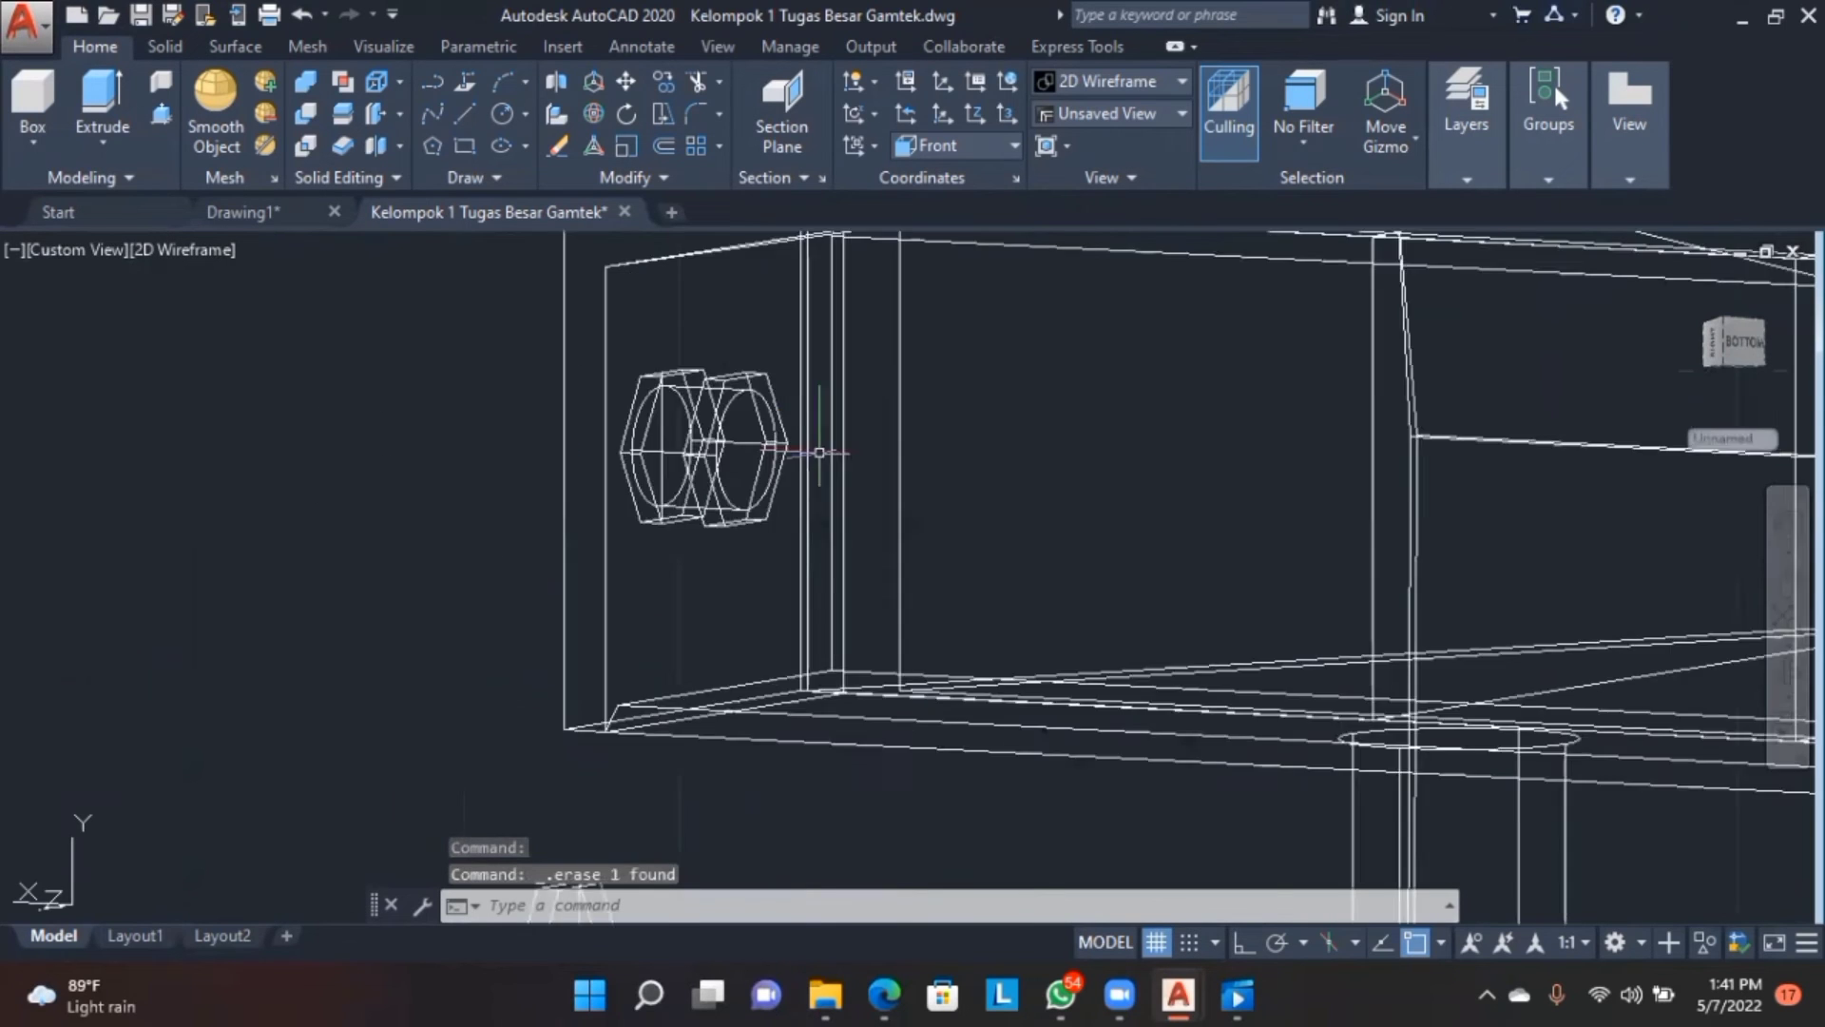
# - Mirror the remaining loose nut and its centre line about a vertical line through the nut's centre, erasing the source objects
pyautogui.scroll(4, 1163, 682)
pyautogui.scroll(2, 1365, 497)
pyautogui.scroll(-2, 1365, 497)
pyautogui.scroll(4, 655, 775)
pyautogui.scroll(-2, 656, 760)
pyautogui.moveTo(727, 680)
pyautogui.mouseDown(button='middle')
pyautogui.moveTo(811, 579)
pyautogui.moveTo(829, 652)
pyautogui.mouseUp(button='middle')
pyautogui.moveTo(832, 648); pyautogui.dragTo(943, 619)
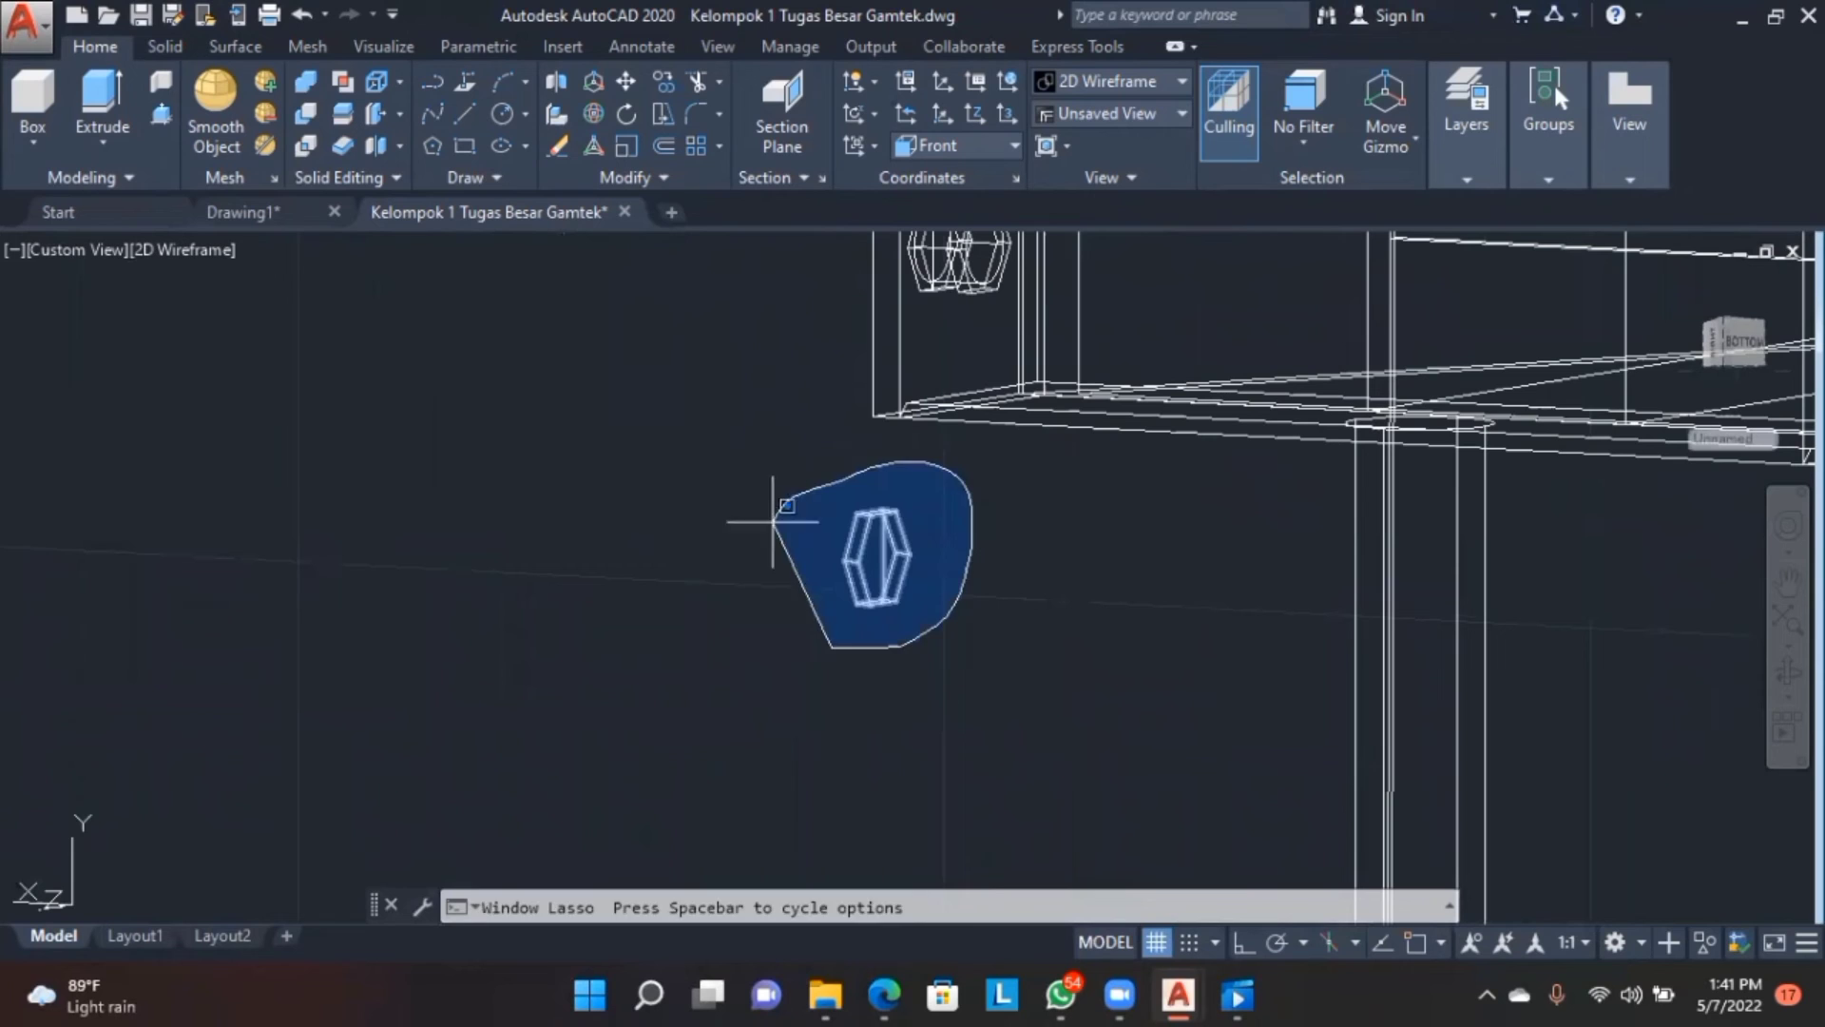
pyautogui.moveTo(773, 521); pyautogui.dragTo(773, 522)
pyautogui.write('m')
pyautogui.write('mi')
pyautogui.press('Return')
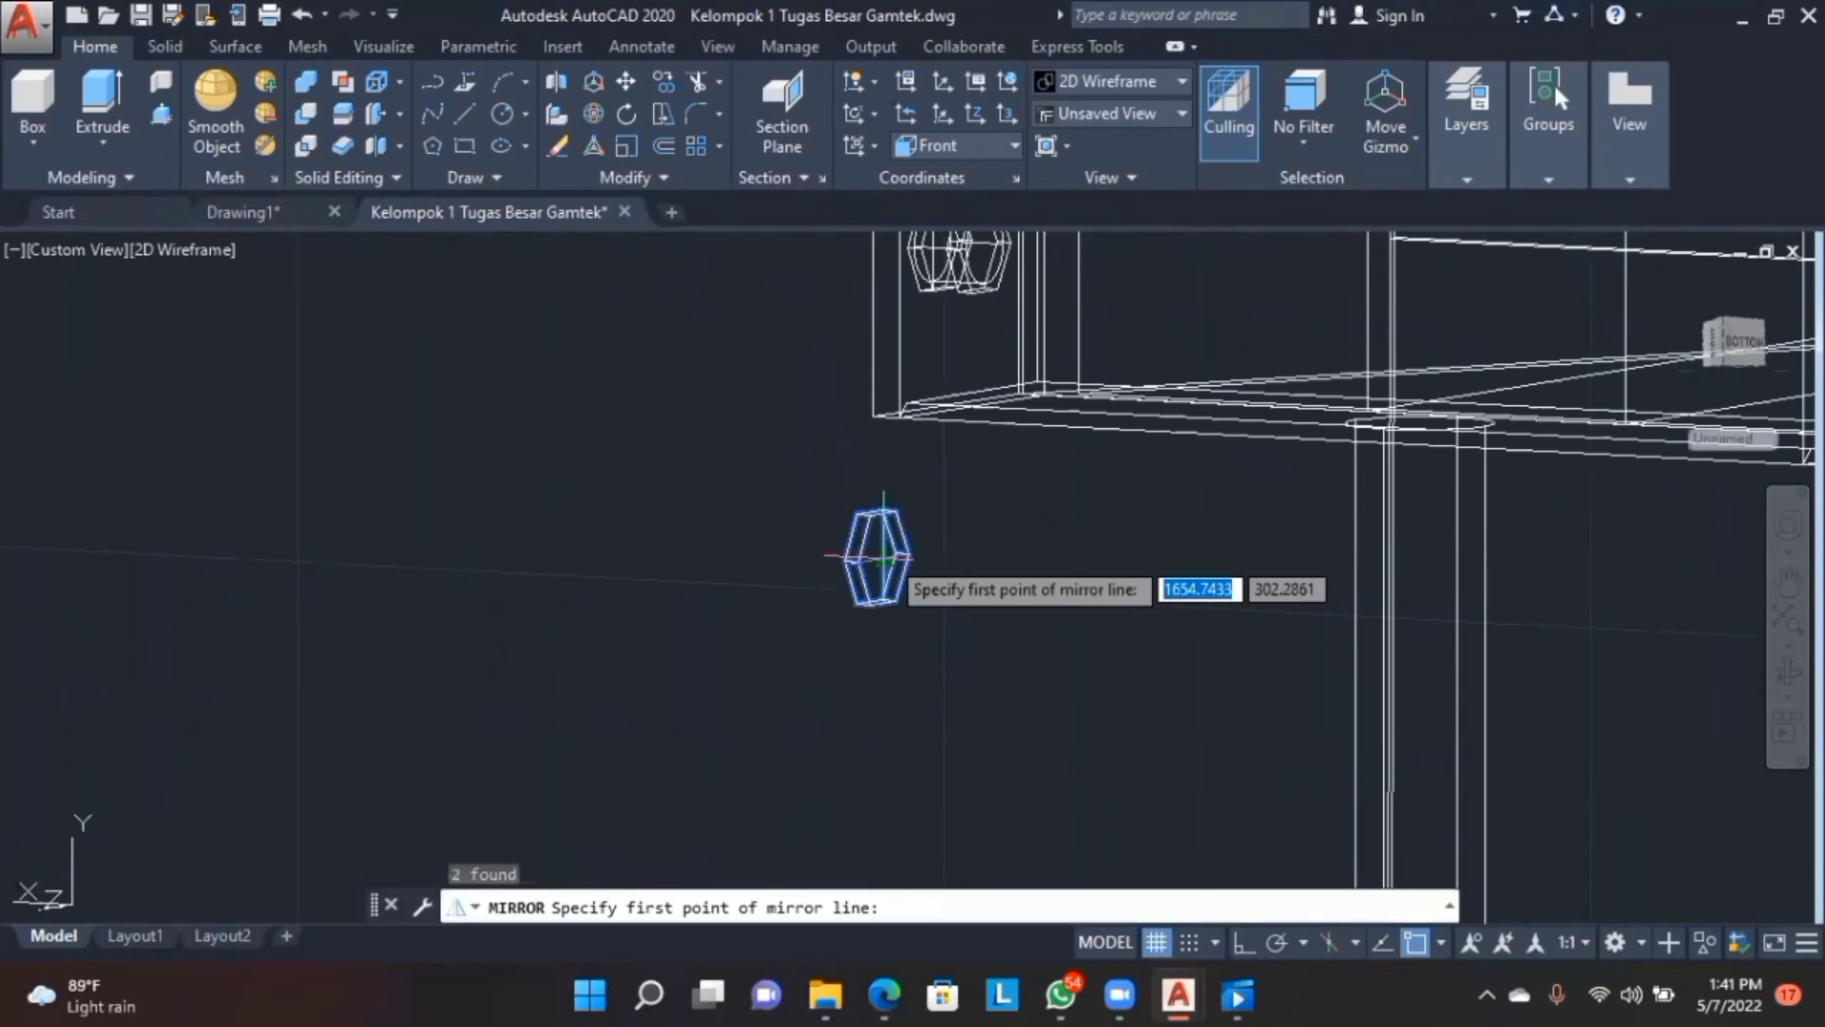
pyautogui.click(886, 556)
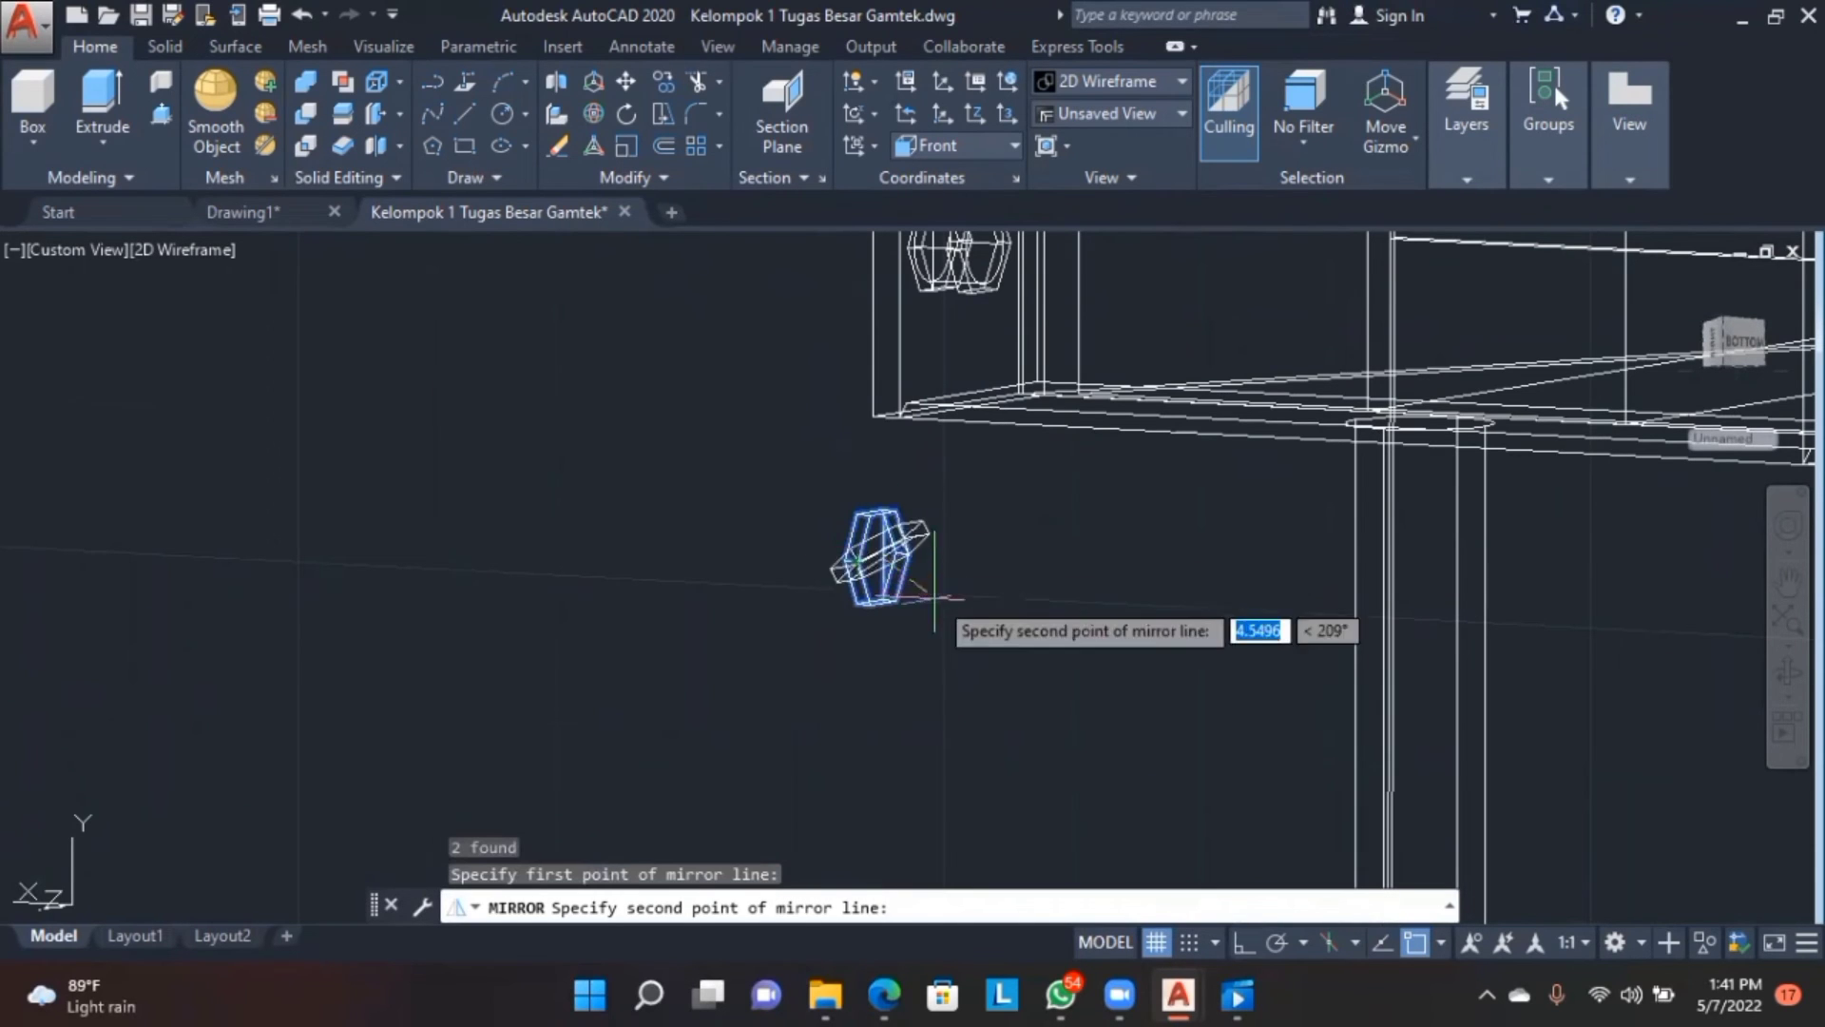
pyautogui.click(886, 630)
pyautogui.write('y')
pyautogui.press('Return')
pyautogui.scroll(4, 886, 631)
pyautogui.scroll(-1, 889, 611)
pyautogui.moveTo(1052, 529)
pyautogui.mouseDown()
pyautogui.moveTo(713, 529)
pyautogui.moveTo(733, 603)
pyautogui.mouseUp()
pyautogui.click(747, 563)
pyautogui.click(855, 602)
pyautogui.click(916, 536)
pyautogui.click(914, 520)
pyautogui.click(915, 518)
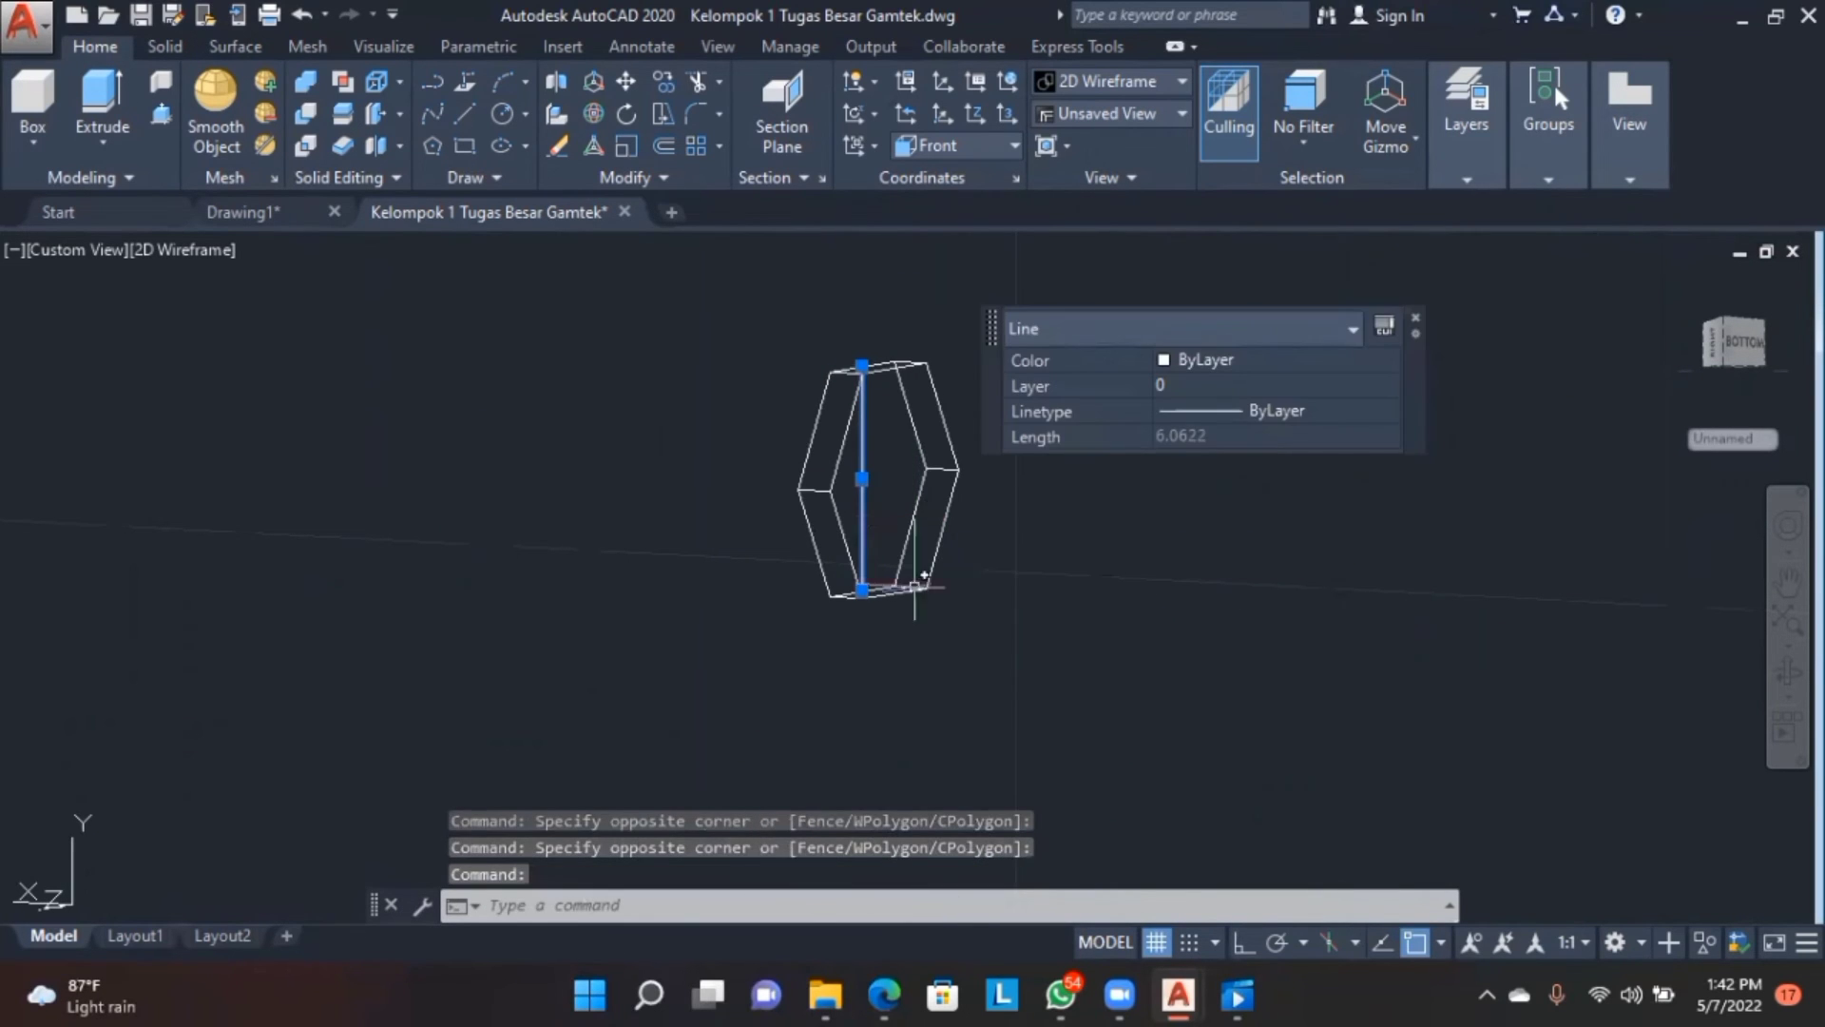
pyautogui.press('Escape')
# - Move the mirrored nut with its line from the line's midpoint onto the shank end of the opposite corner plate's bolt
pyautogui.click(862, 533)
pyautogui.write('mpov')
pyautogui.press('BackSpace')
pyautogui.press('BackSpace')
pyautogui.press('BackSpace')
pyautogui.write('ove')
pyautogui.press('Return')
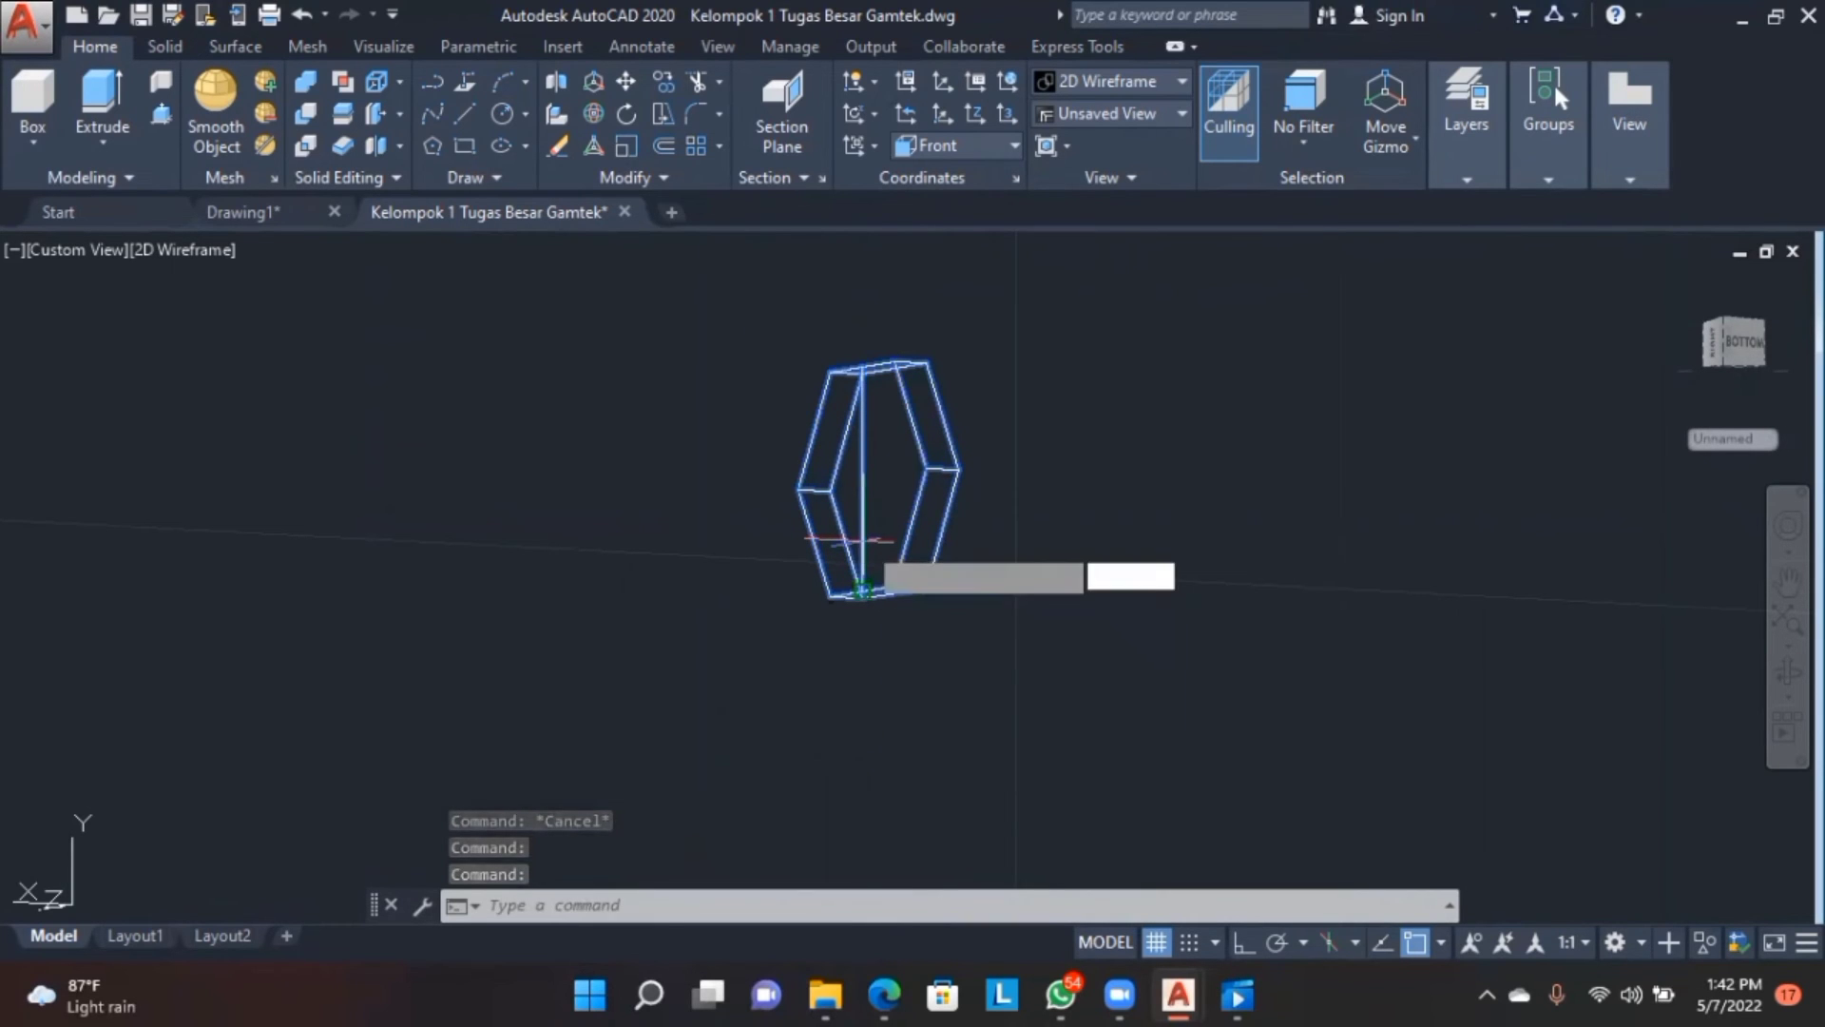
pyautogui.click(863, 481)
pyautogui.scroll(-10, 1208, 489)
pyautogui.scroll(7, 1279, 463)
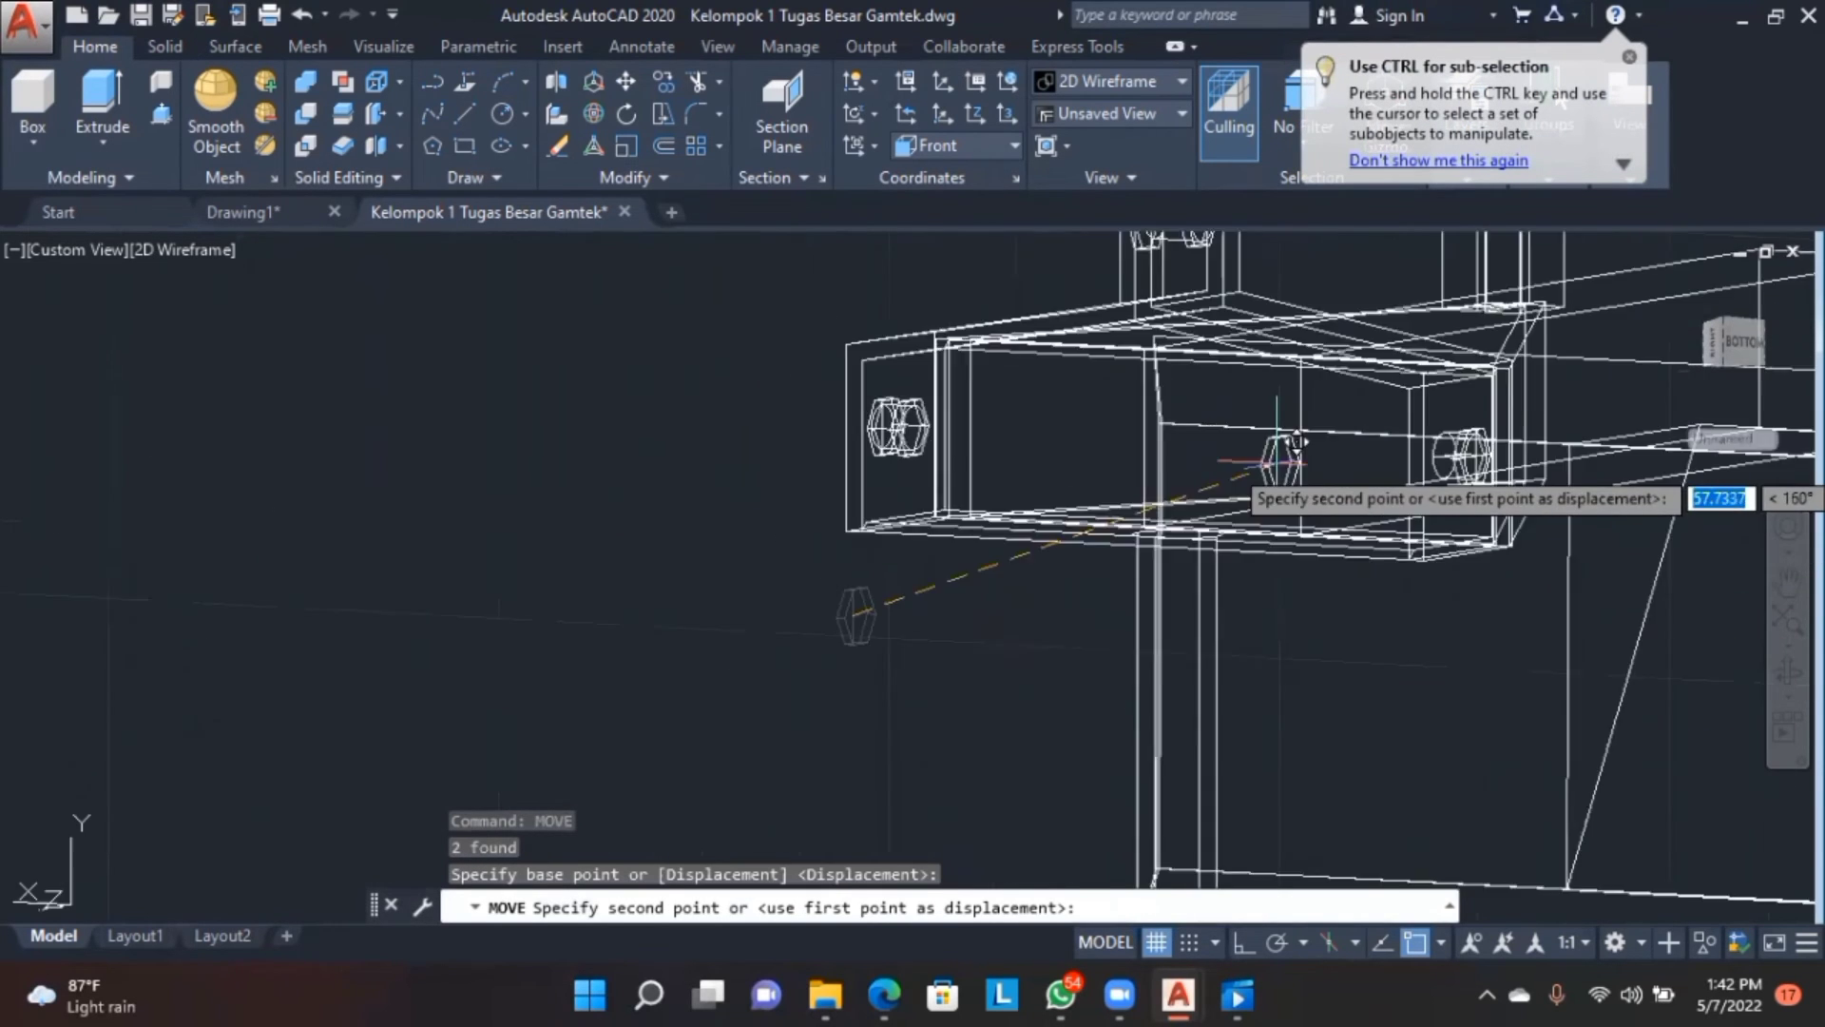
pyautogui.scroll(8, 1542, 451)
pyautogui.click(1464, 443)
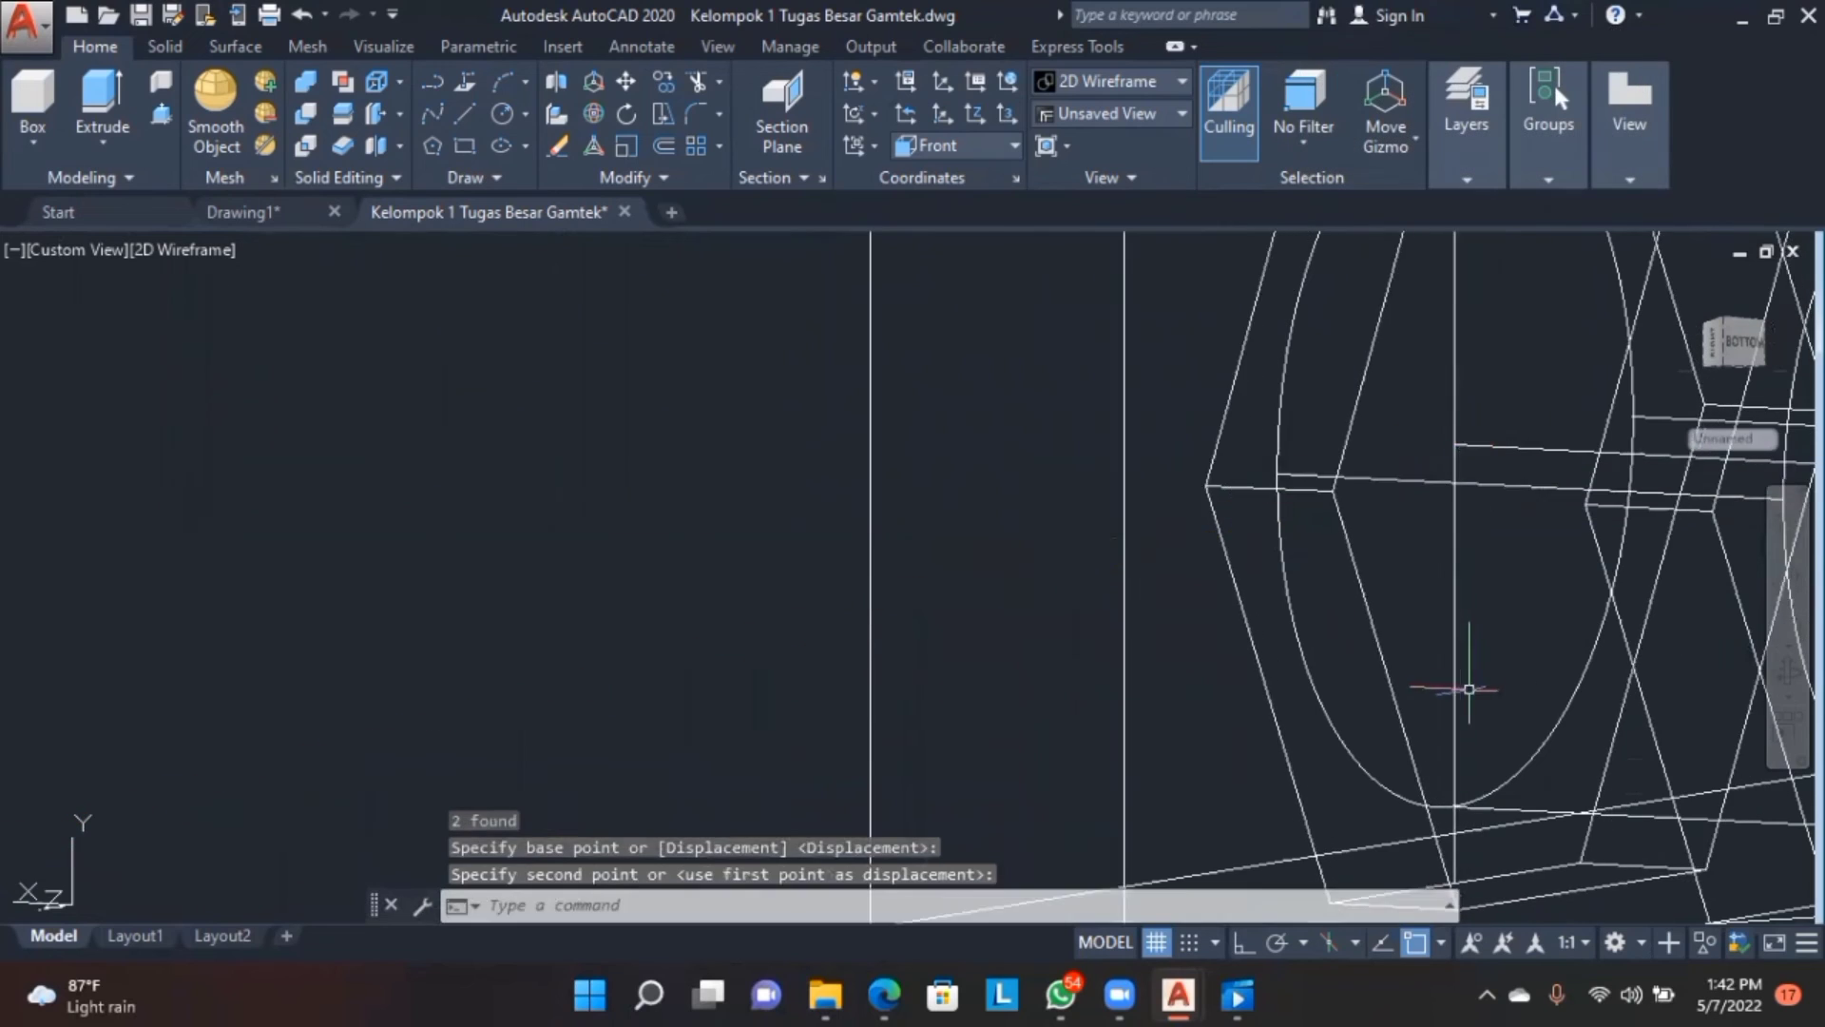
# - Erase the leftover construction lines at the opposite corner's bolt and nut
pyautogui.scroll(-7, 1469, 688)
pyautogui.click(1788, 671)
pyautogui.moveTo(1642, 664); pyautogui.dragTo(1507, 668)
pyautogui.scroll(4, 1592, 656)
pyautogui.press('Escape')
pyautogui.click(1383, 475)
pyautogui.click(1194, 485)
pyautogui.press('Delete')
# - Move the loose nut from its centre onto the shank end of the bolt through the corner plate
pyautogui.scroll(-5, 1222, 491)
pyautogui.scroll(-2, 548, 543)
pyautogui.moveTo(549, 542); pyautogui.dragTo(533, 823, button='middle')
pyautogui.scroll(4, 637, 658)
pyautogui.scroll(-2, 1290, 656)
pyautogui.keyDown('shift'); pyautogui.moveTo(1569, 701); pyautogui.dragTo(1214, 738, button='middle'); pyautogui.keyUp('shift')
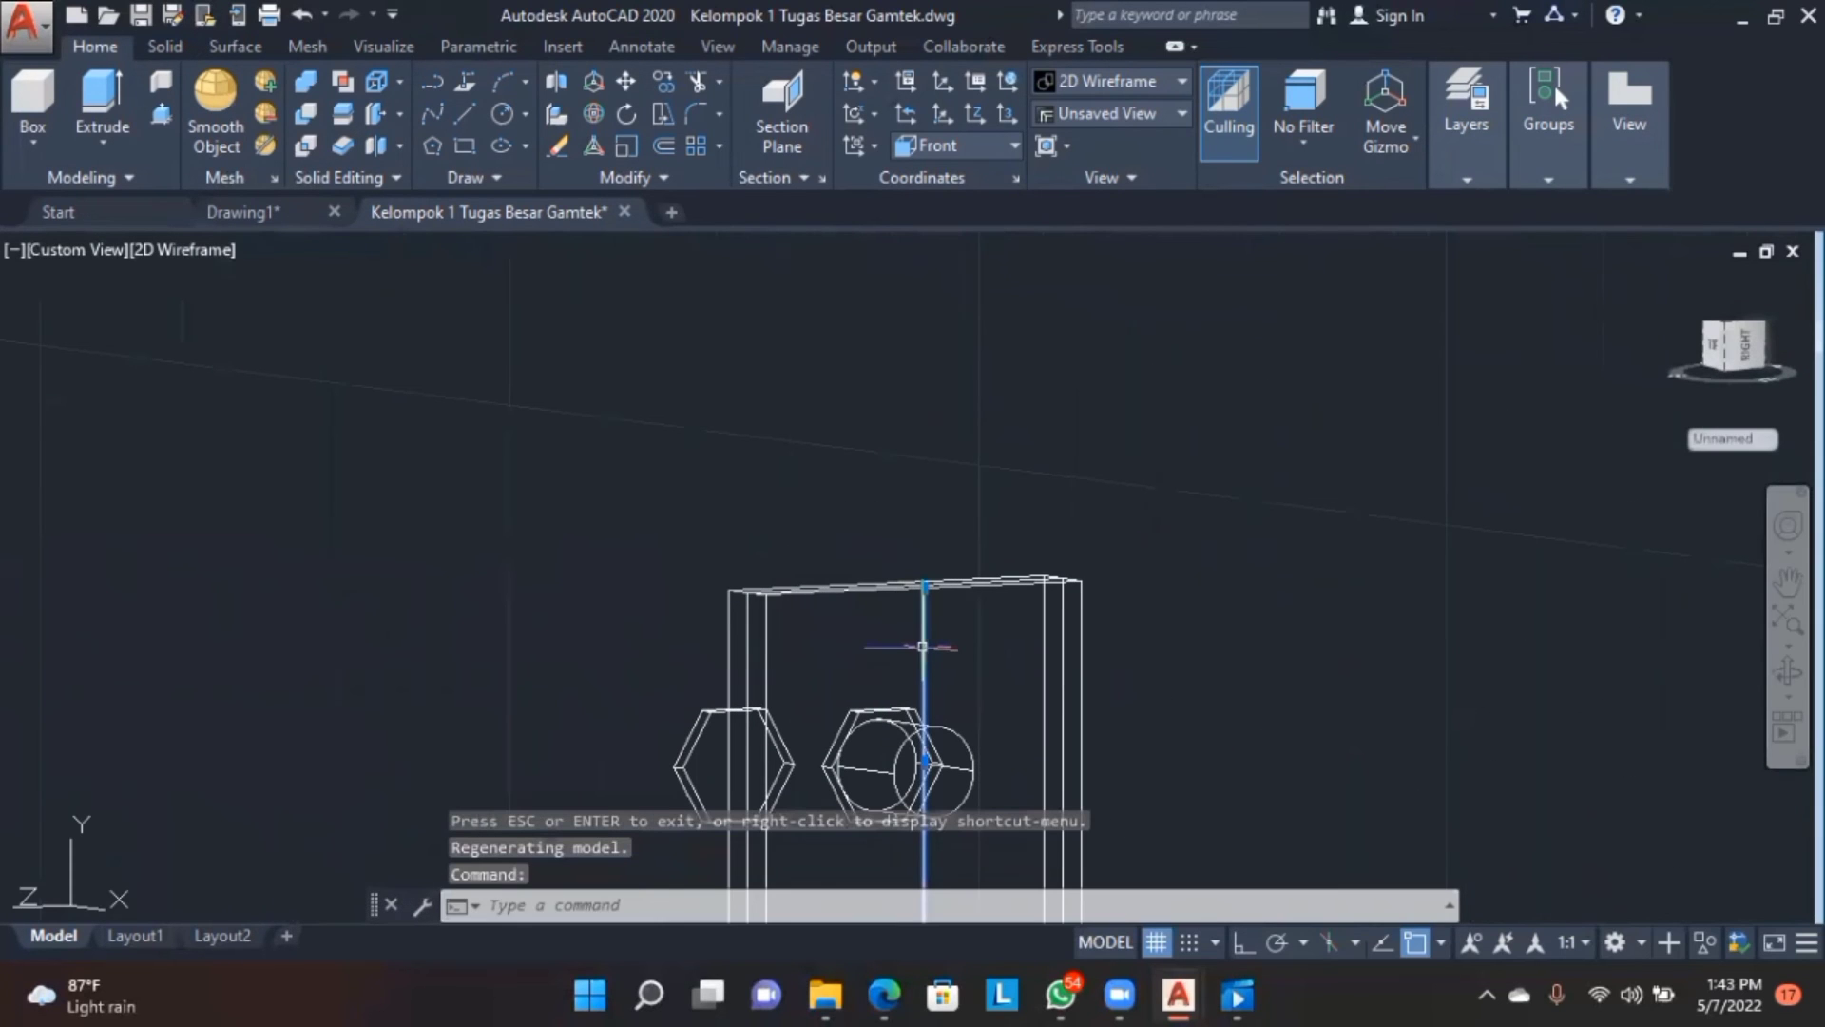
pyautogui.keyDown('shift'); pyautogui.moveTo(1593, 711); pyautogui.dragTo(1523, 707, button='middle'); pyautogui.keyUp('shift')
pyautogui.press('Escape')
pyautogui.moveTo(1524, 706); pyautogui.dragTo(1504, 709)
pyautogui.moveTo(1603, 695)
pyautogui.keyDown('shift'); pyautogui.mouseDown(button='middle')
pyautogui.moveTo(1312, 693)
pyautogui.moveTo(1414, 716)
pyautogui.moveTo(1287, 705)
pyautogui.moveTo(1176, 621)
pyautogui.moveTo(1093, 656)
pyautogui.moveTo(559, 529)
pyautogui.mouseUp(button='middle'); pyautogui.keyUp('shift')
pyautogui.click(683, 490)
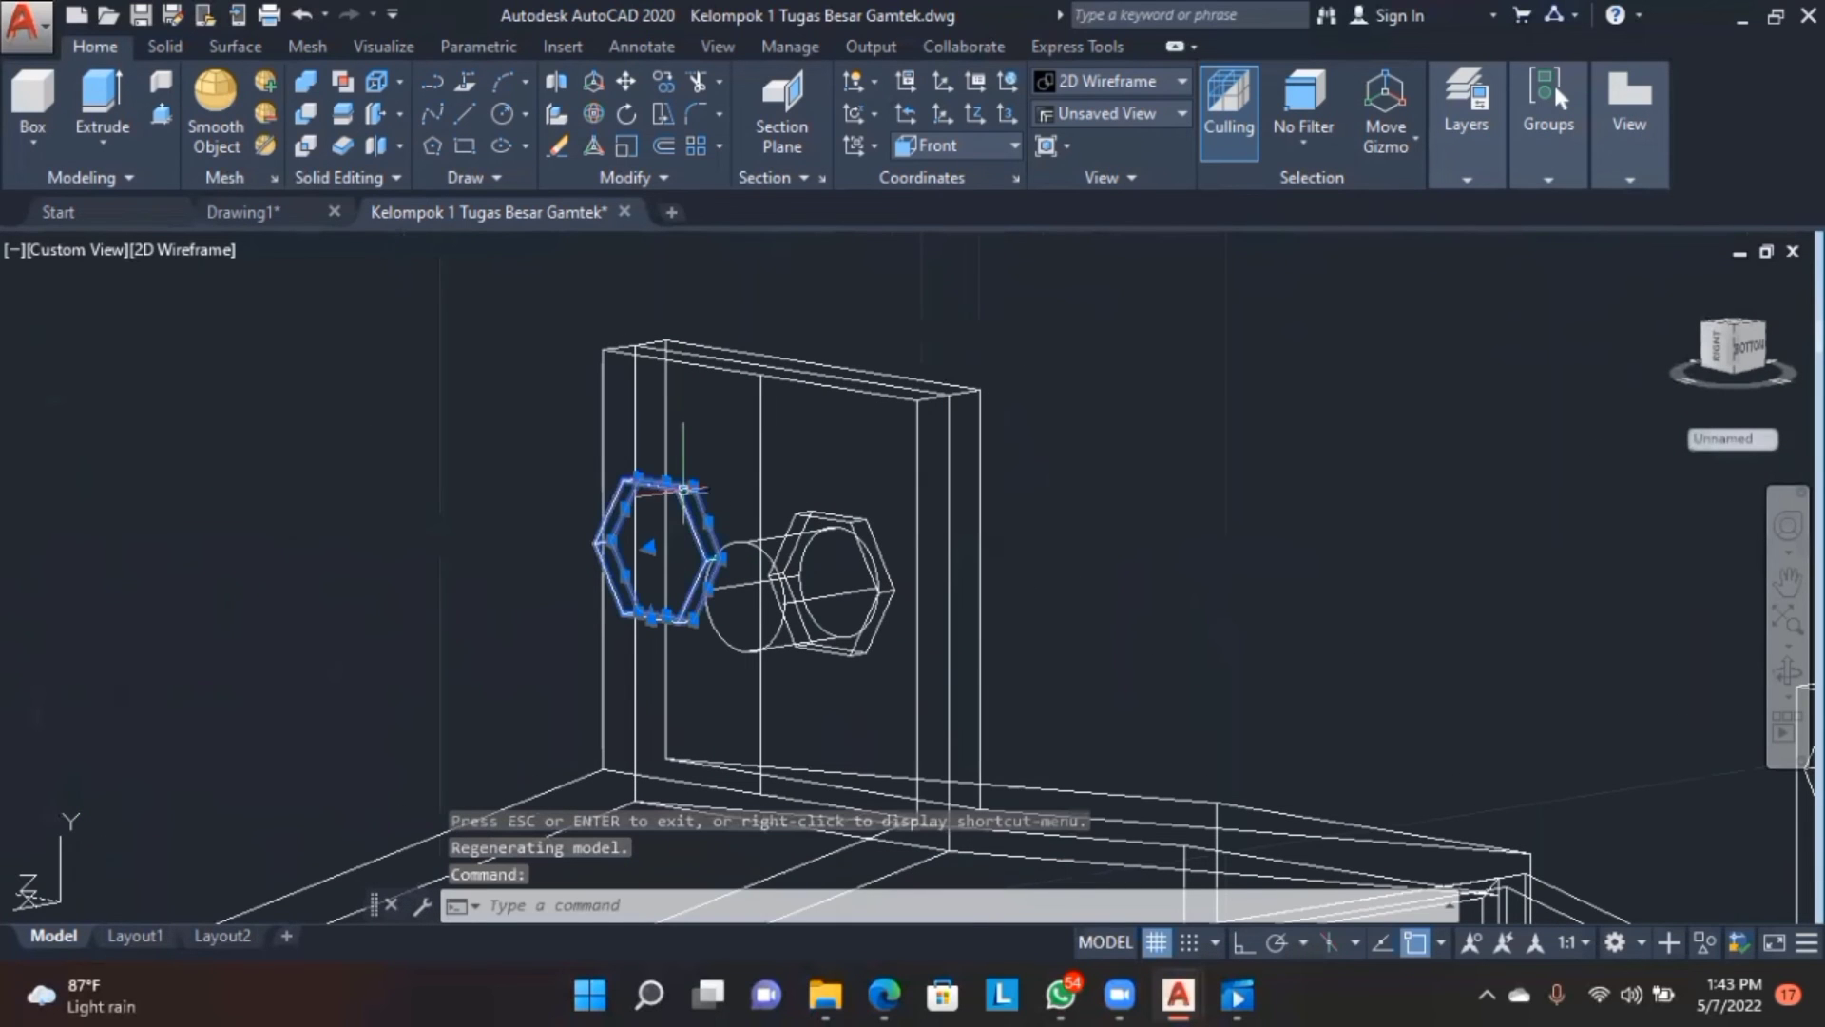
pyautogui.write('m')
pyautogui.press('Return')
pyautogui.click(684, 542)
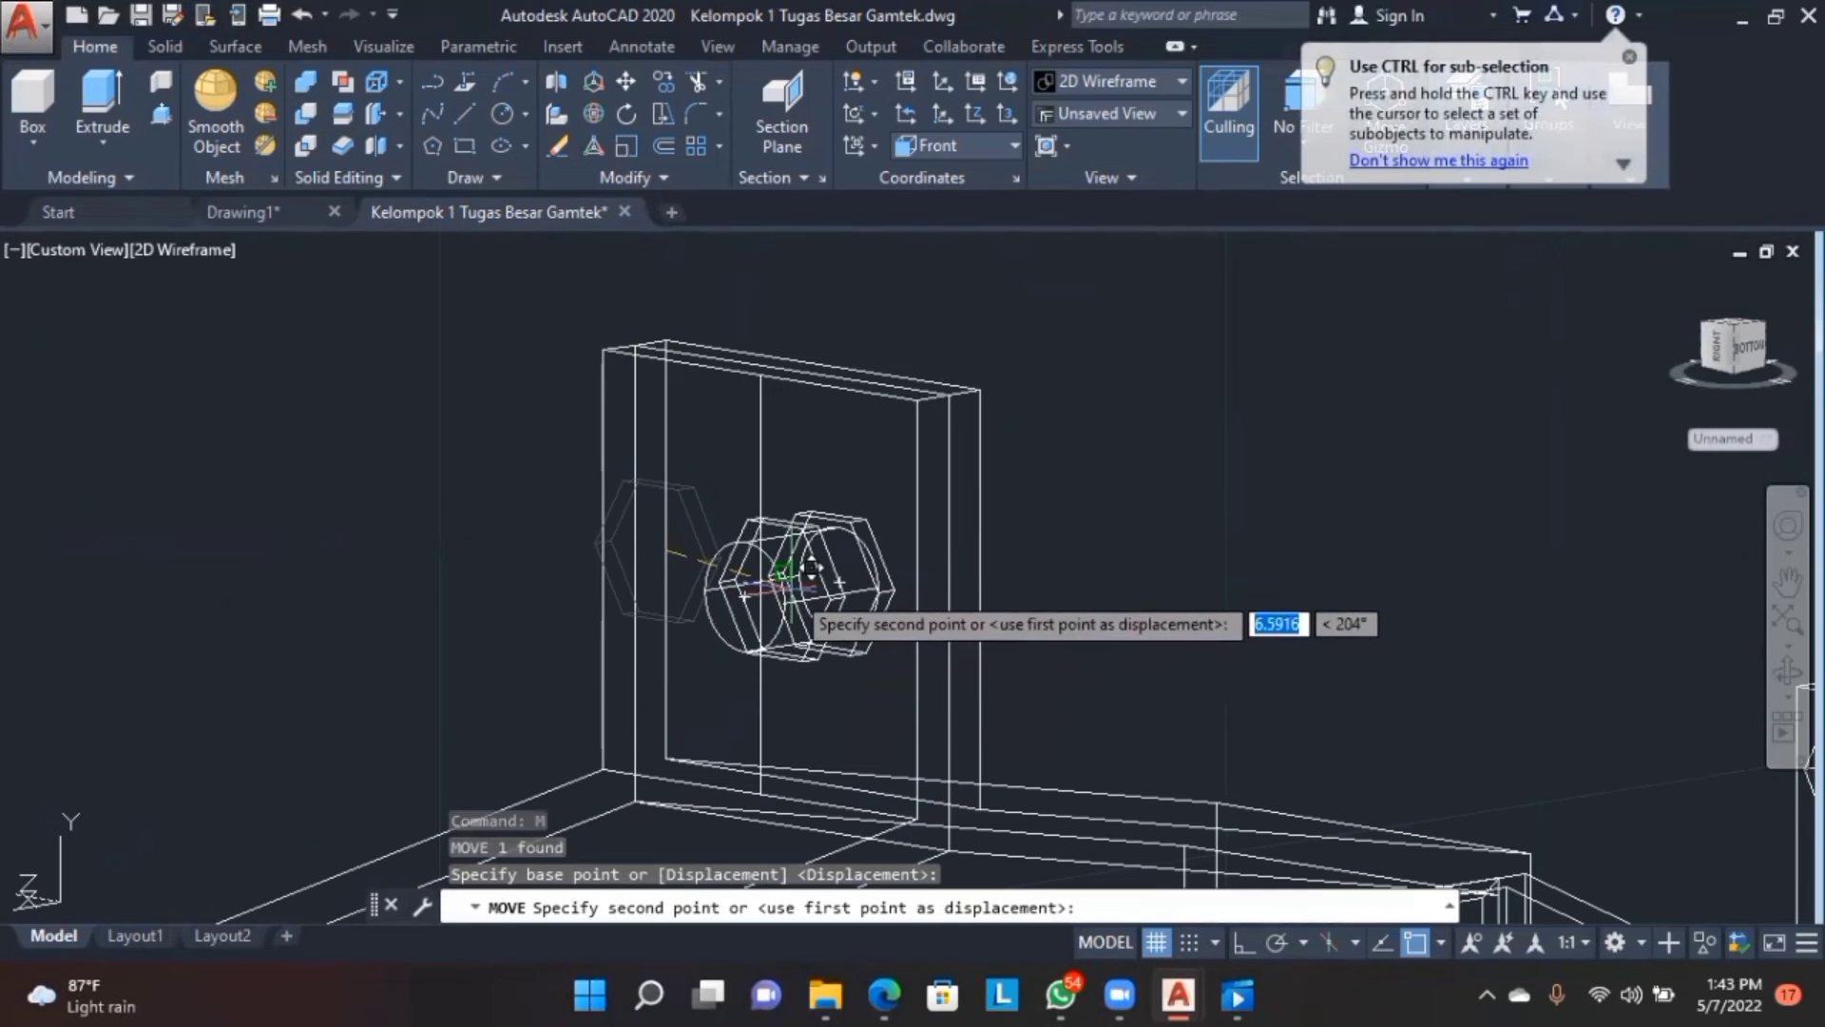
pyautogui.scroll(6, 779, 570)
pyautogui.scroll(-4, 723, 541)
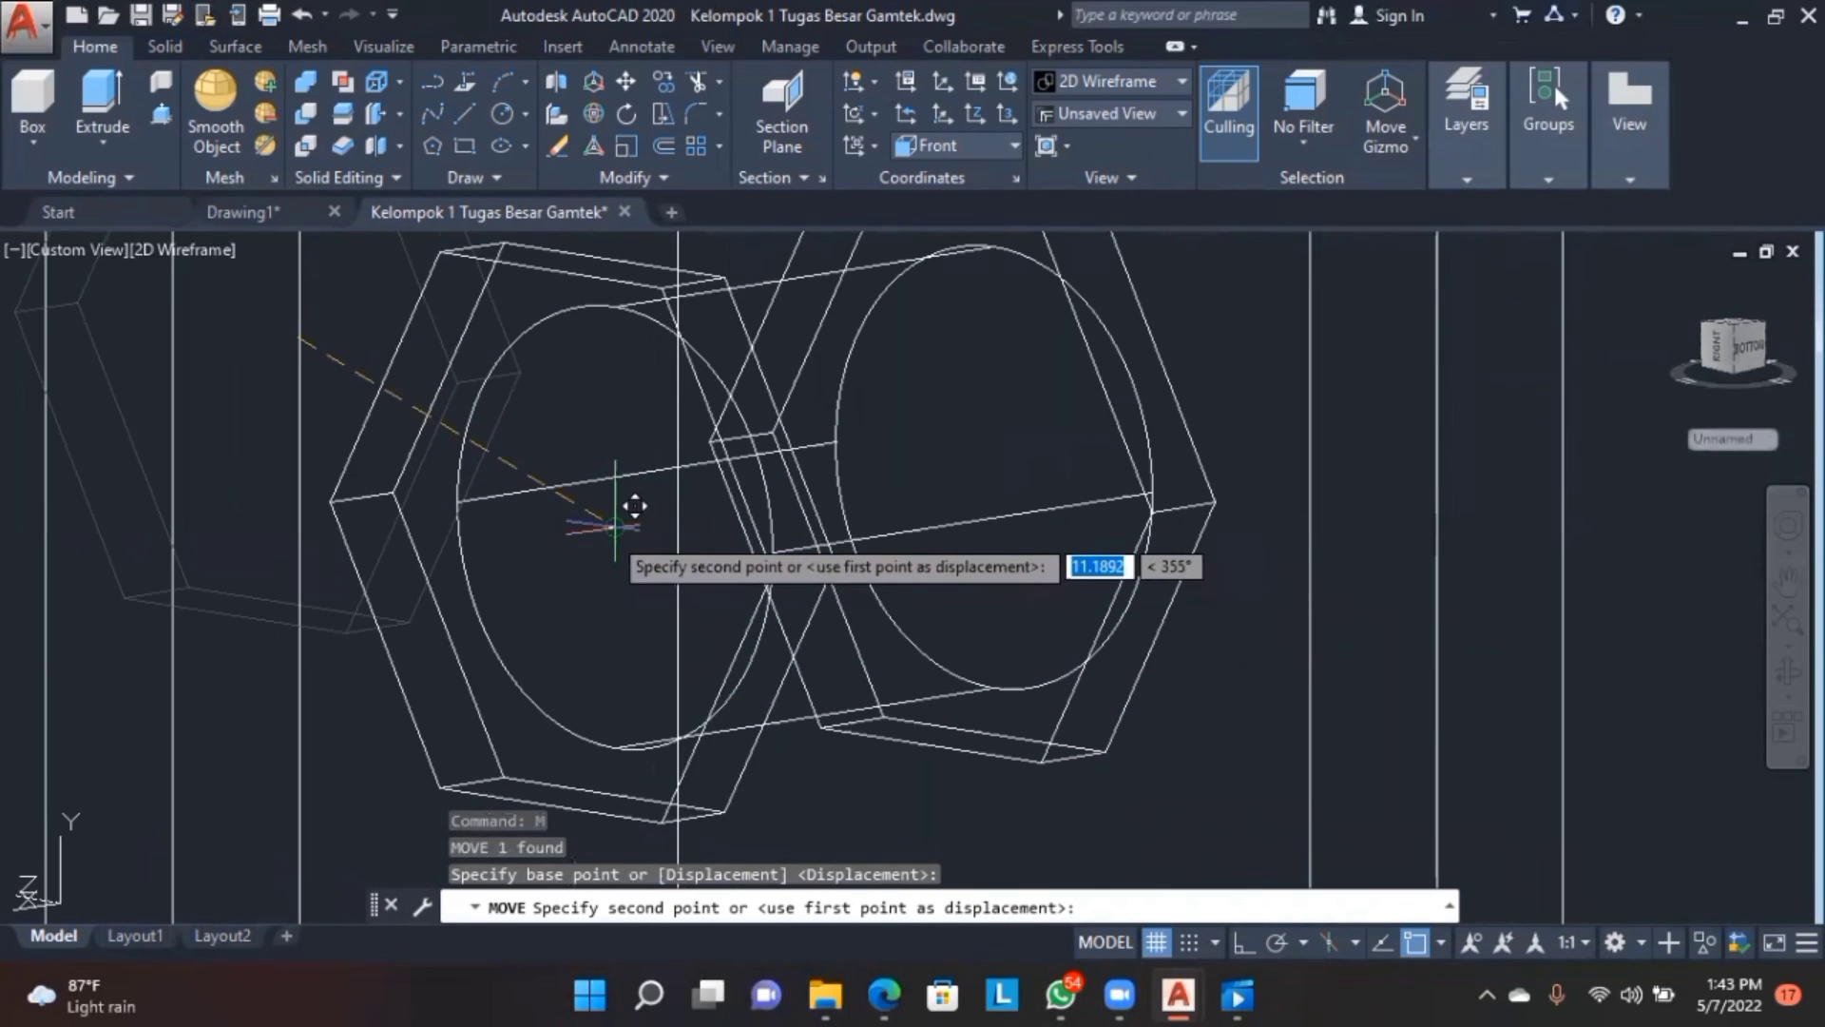
pyautogui.scroll(-5, 626, 616)
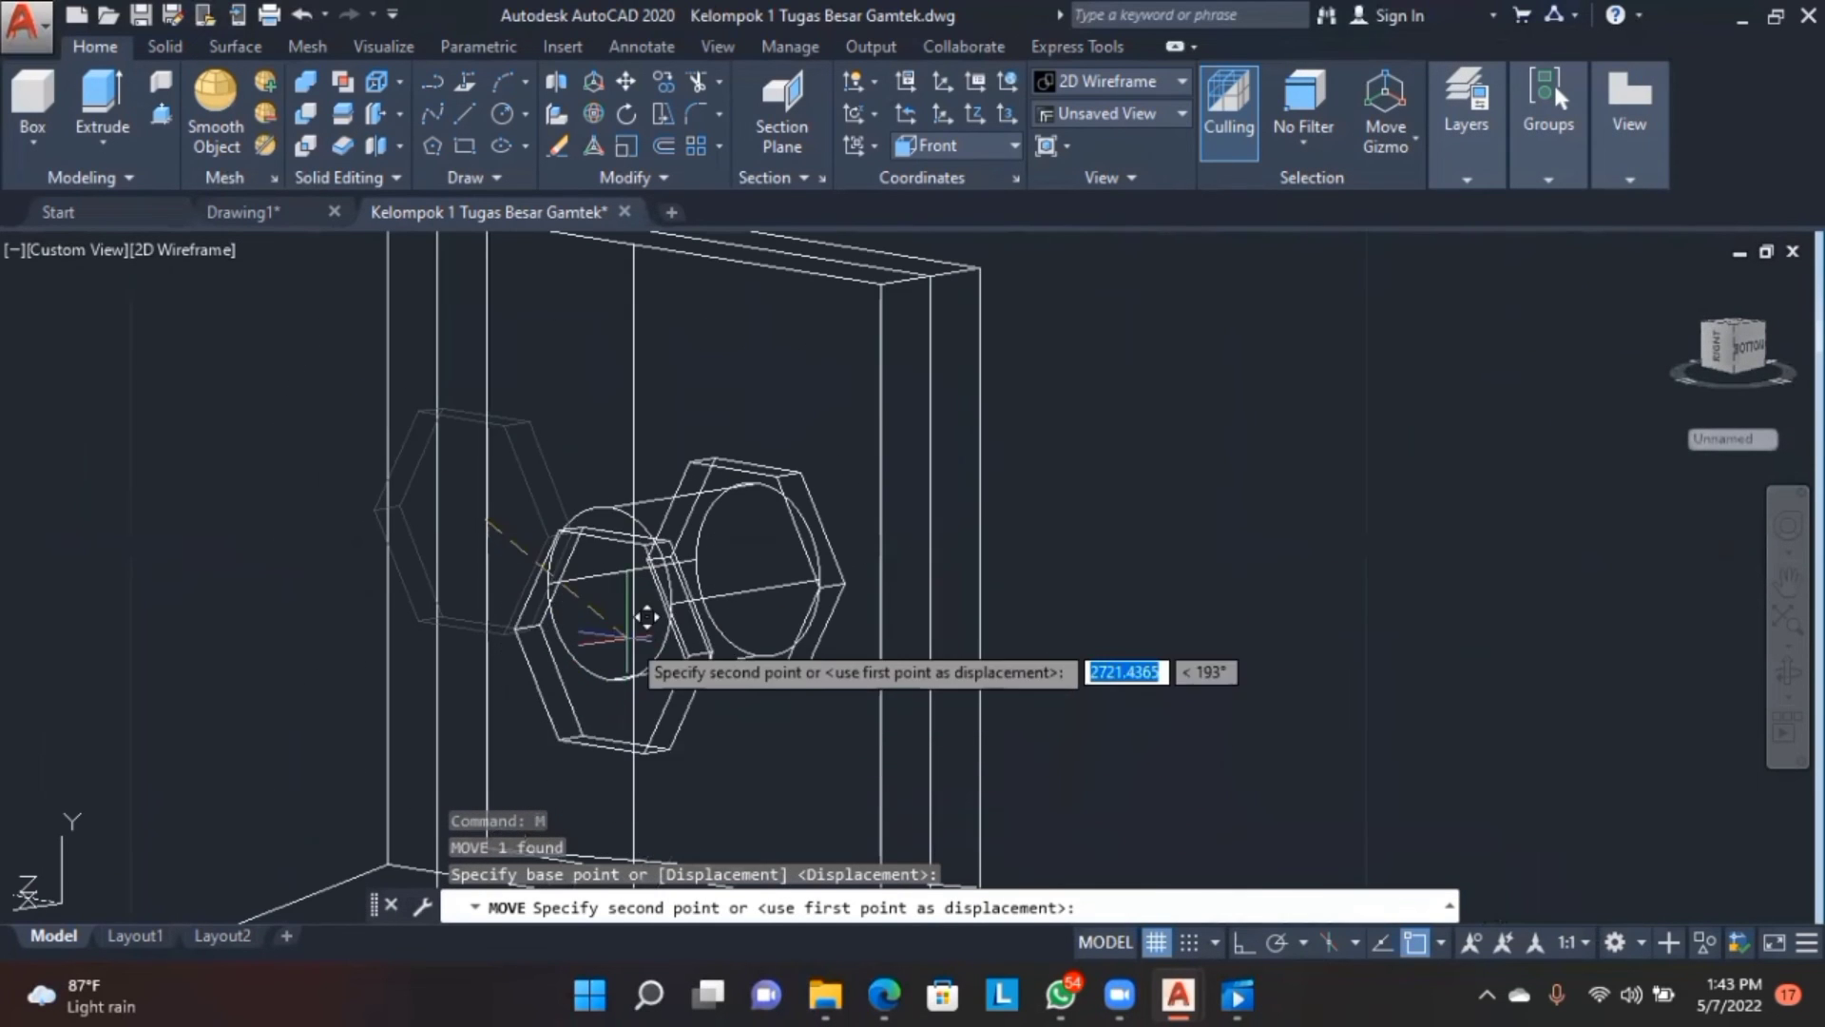
pyautogui.click(670, 570)
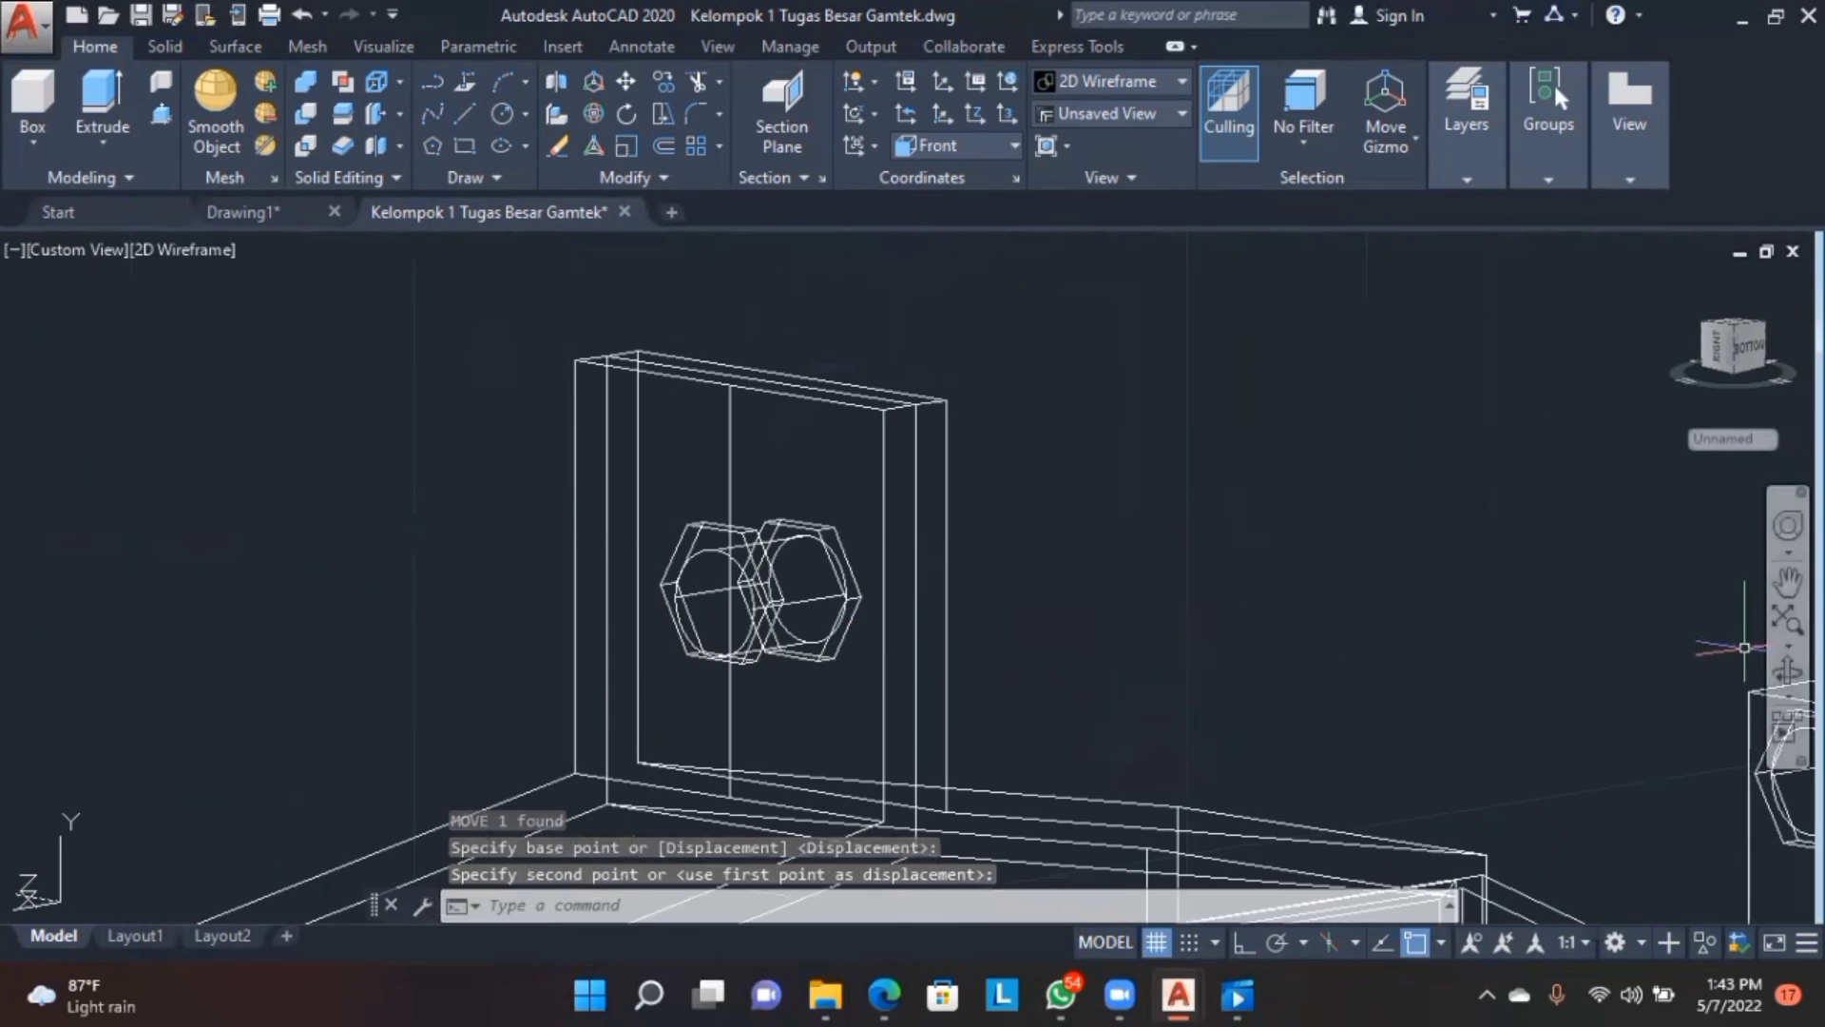
# - Erase the remaining construction lines across the corner plate's and upright plate's bolts, working in the Right view
pyautogui.click(1787, 671)
pyautogui.moveTo(1445, 685); pyautogui.dragTo(1072, 623)
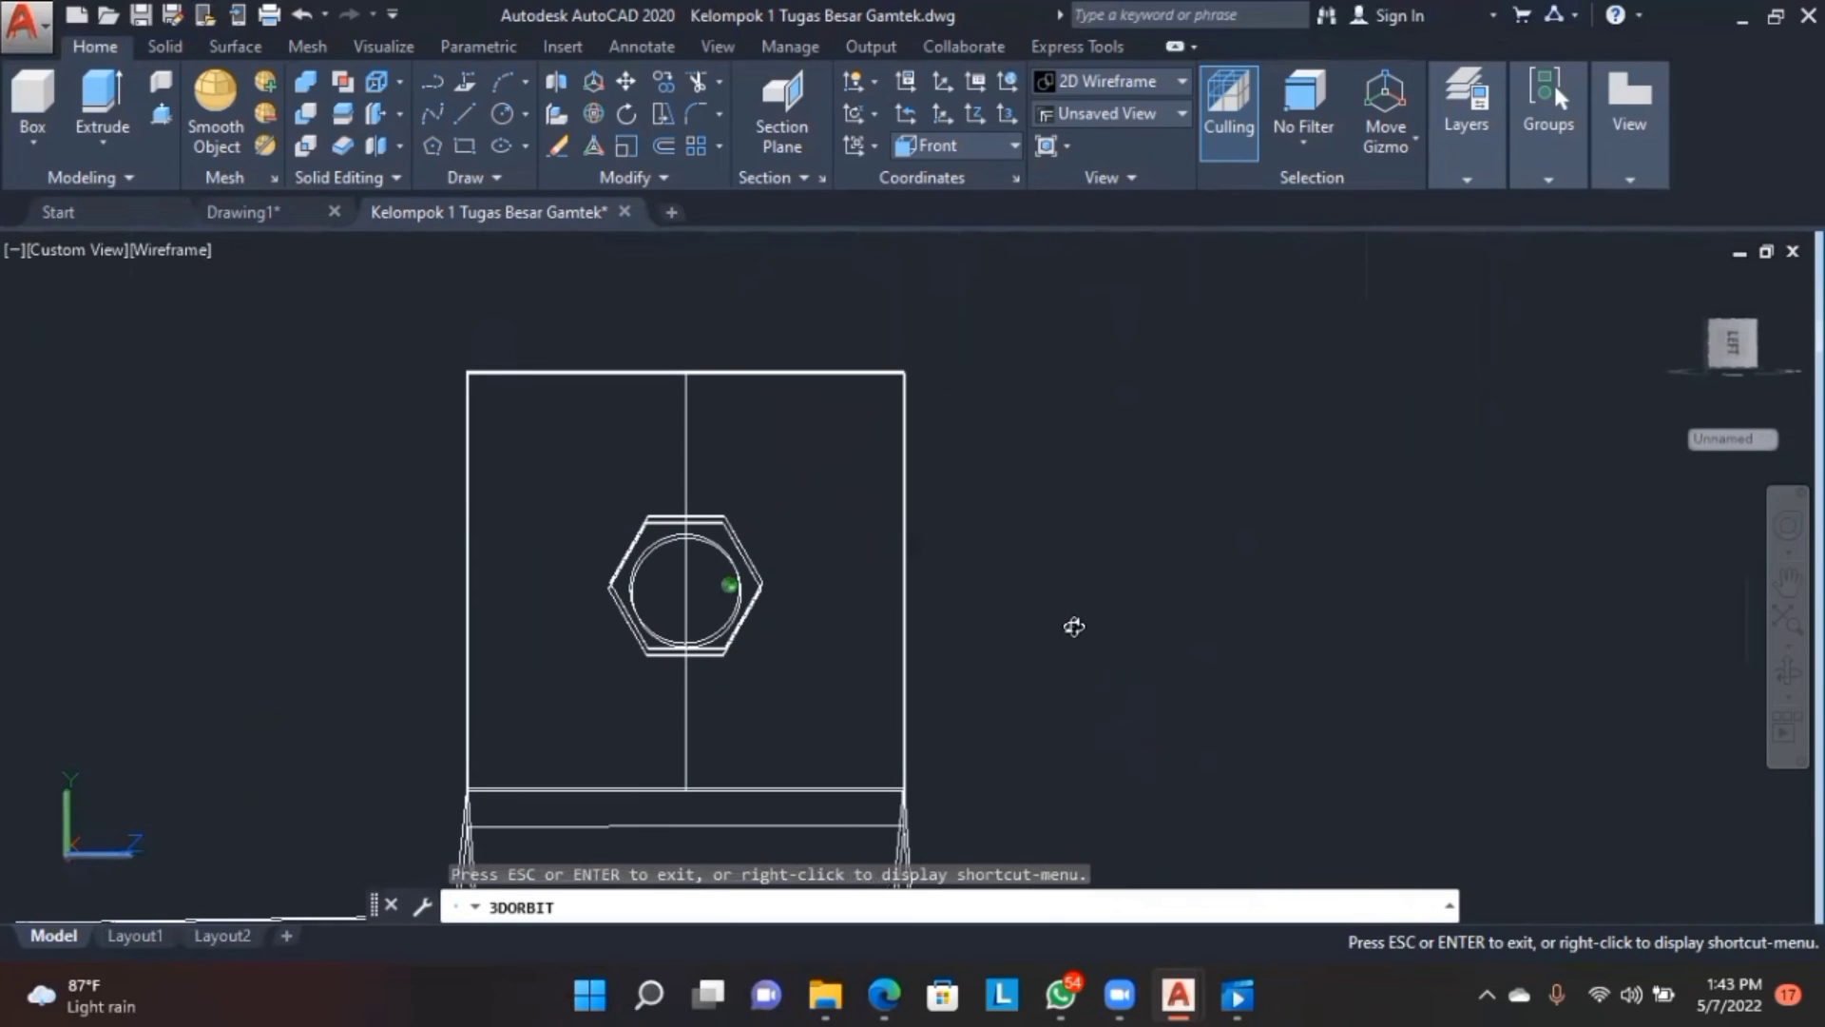
pyautogui.press('Escape')
pyautogui.click(90, 250)
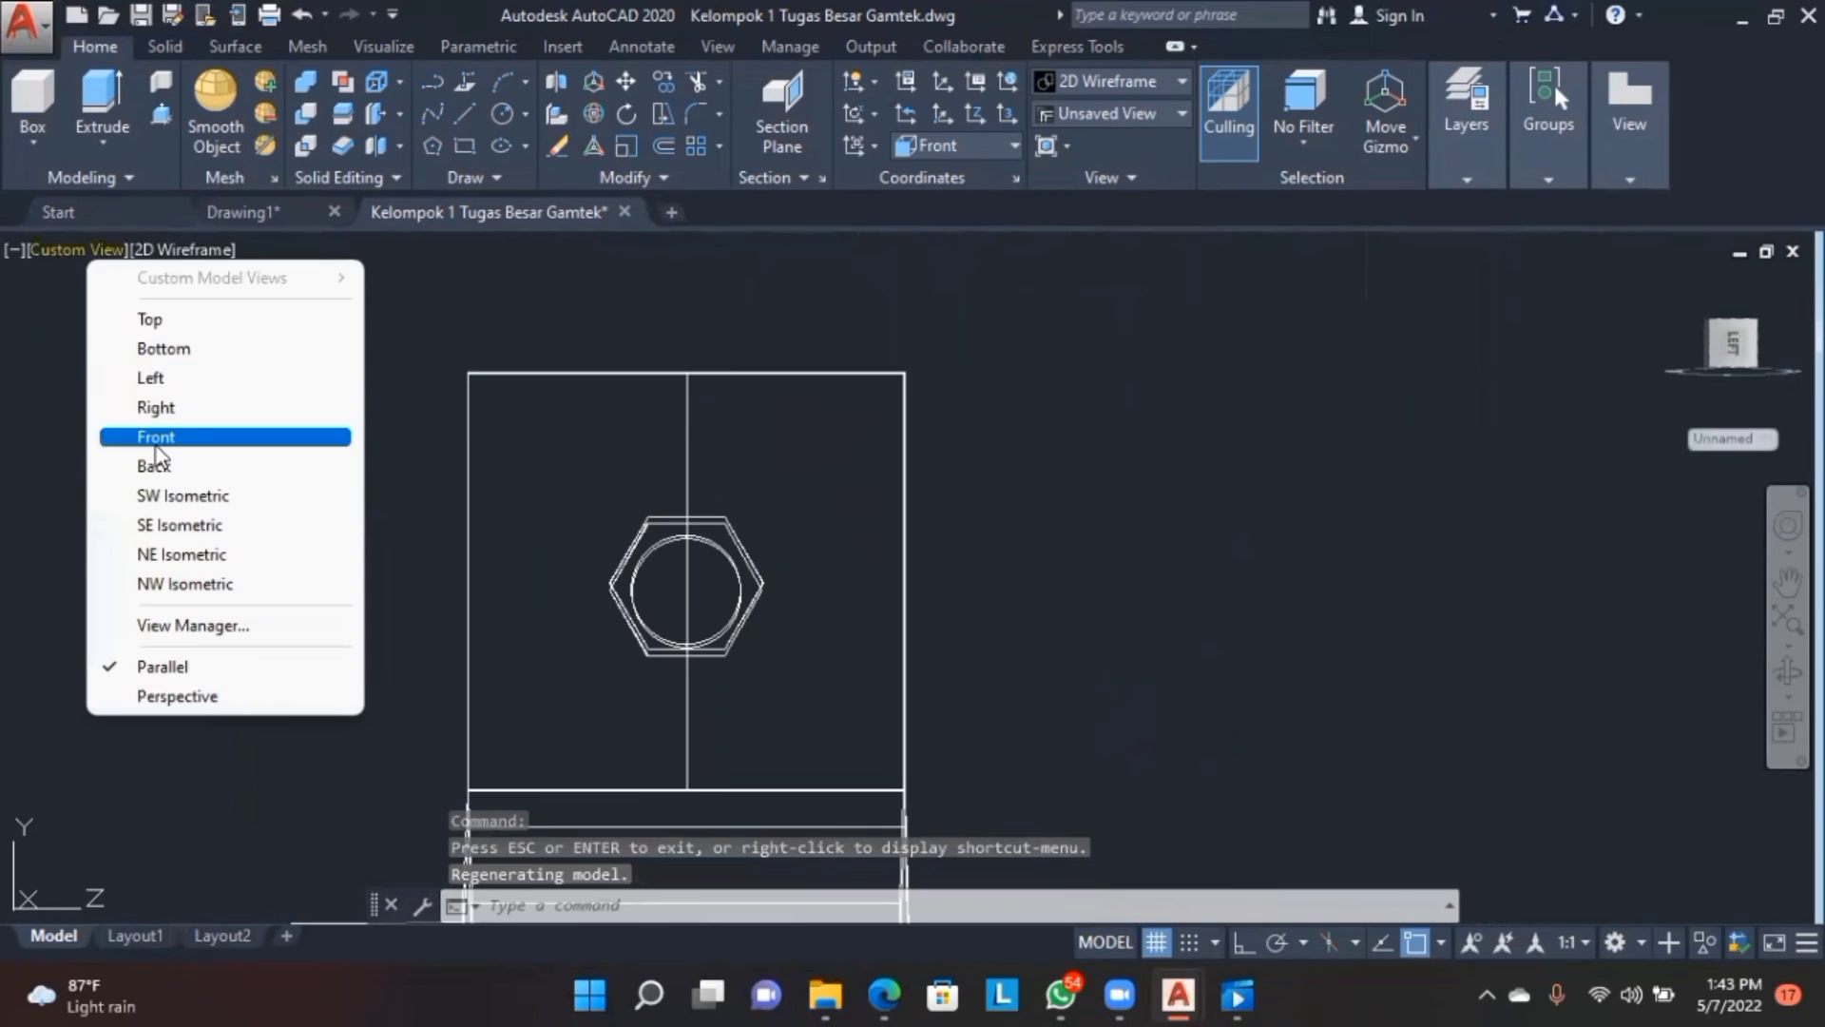
pyautogui.click(142, 428)
pyautogui.moveTo(1345, 375); pyautogui.dragTo(1285, 640, button='middle')
pyautogui.scroll(10, 1267, 485)
pyautogui.scroll(-5, 1264, 485)
pyautogui.click(50, 254)
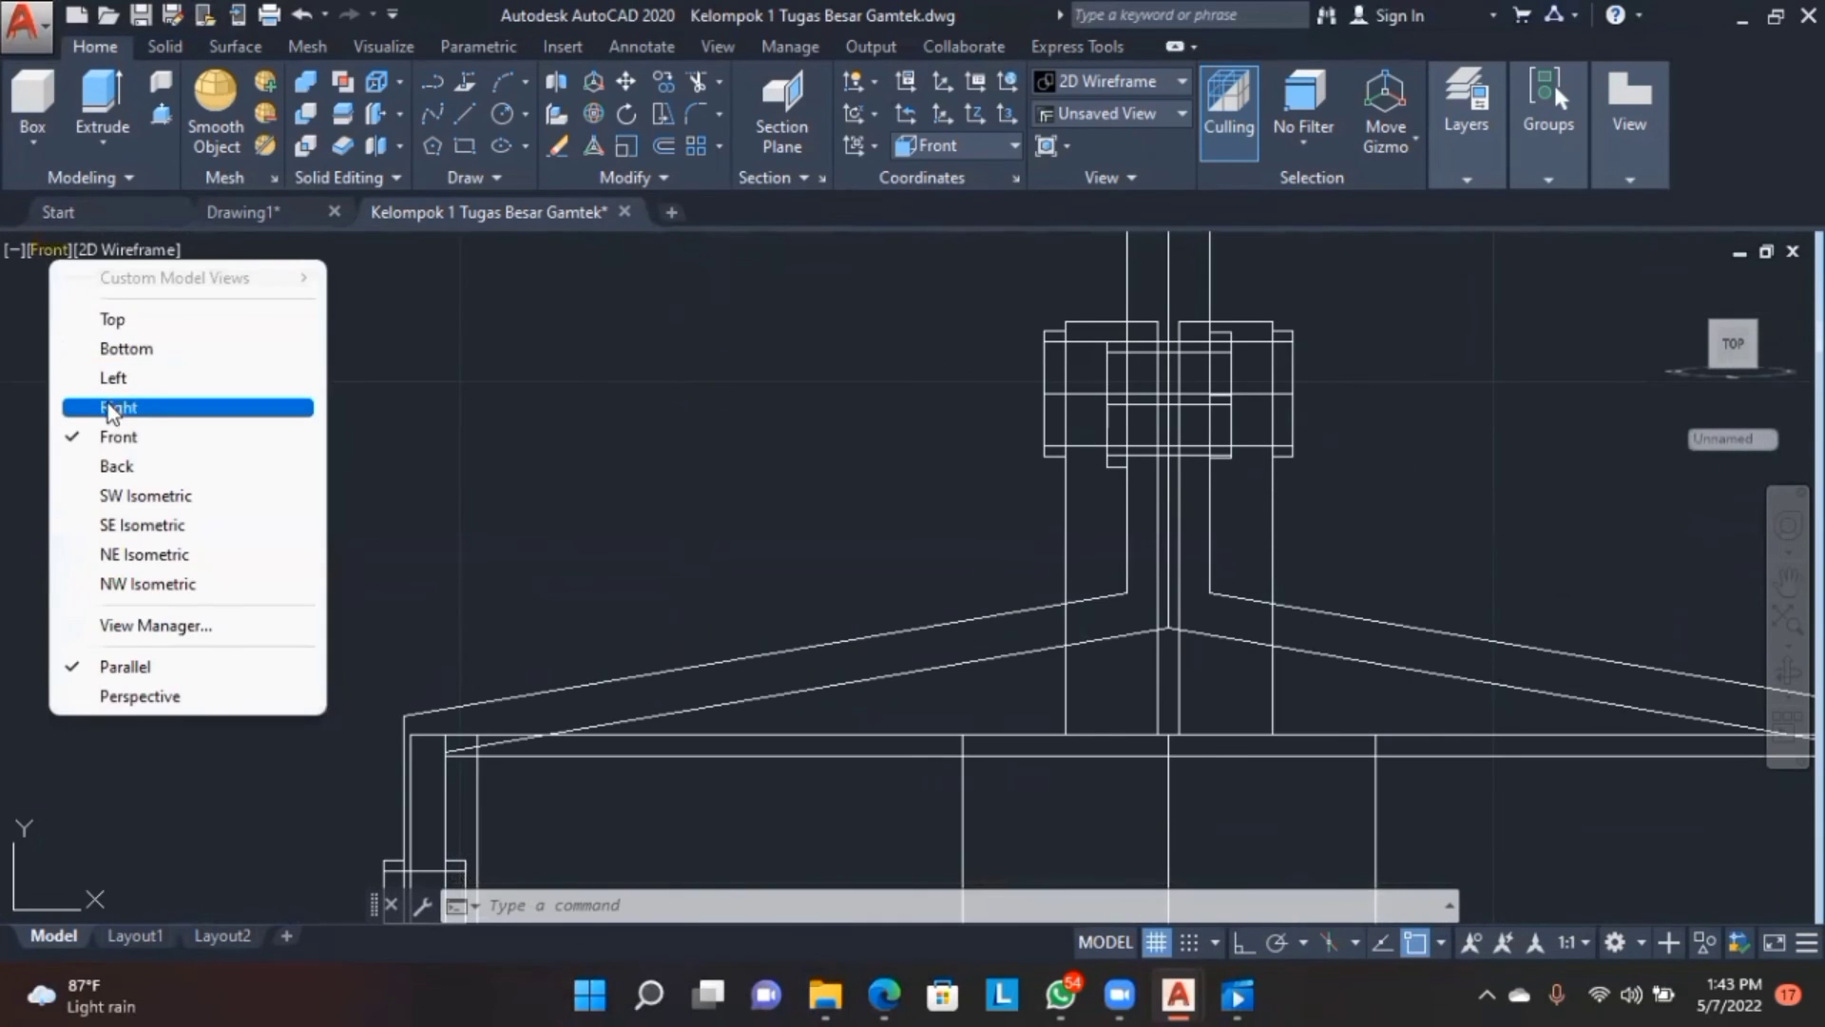
pyautogui.click(114, 407)
pyautogui.scroll(-5, 481, 317)
pyautogui.scroll(3, 929, 766)
pyautogui.scroll(5, 795, 590)
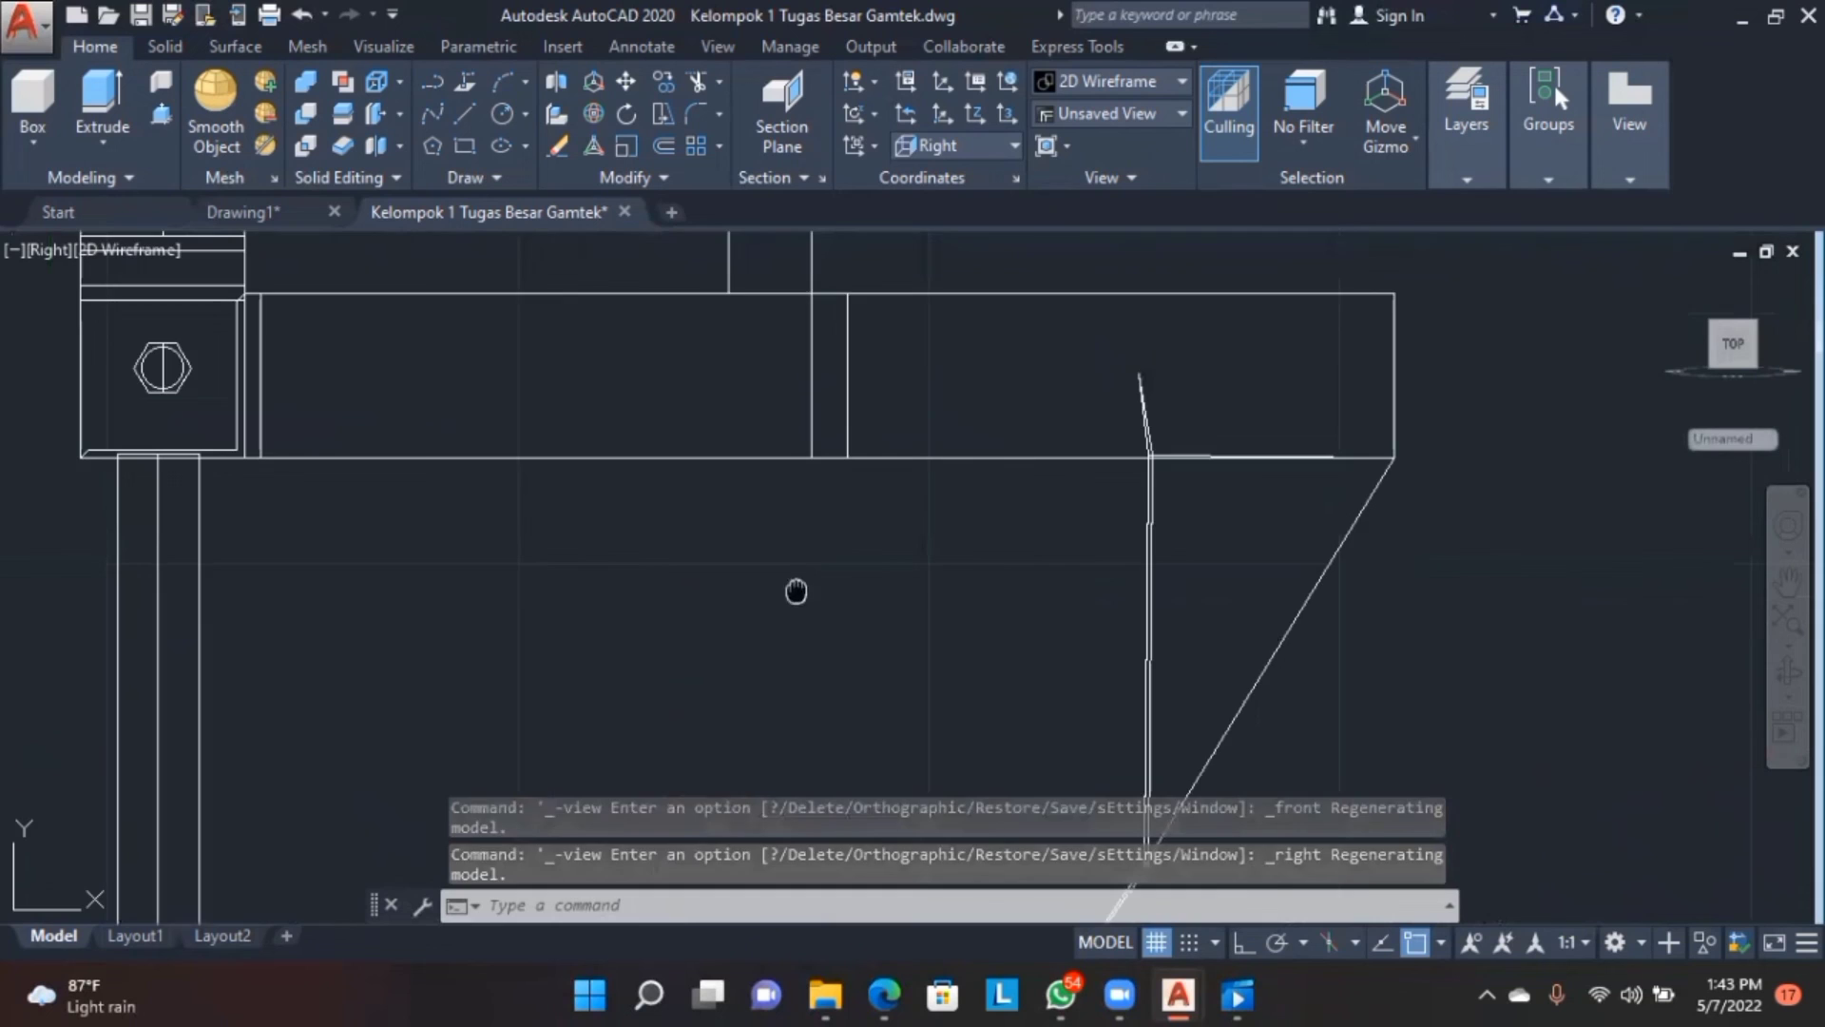
pyautogui.scroll(-5, 665, 532)
pyautogui.press('Escape')
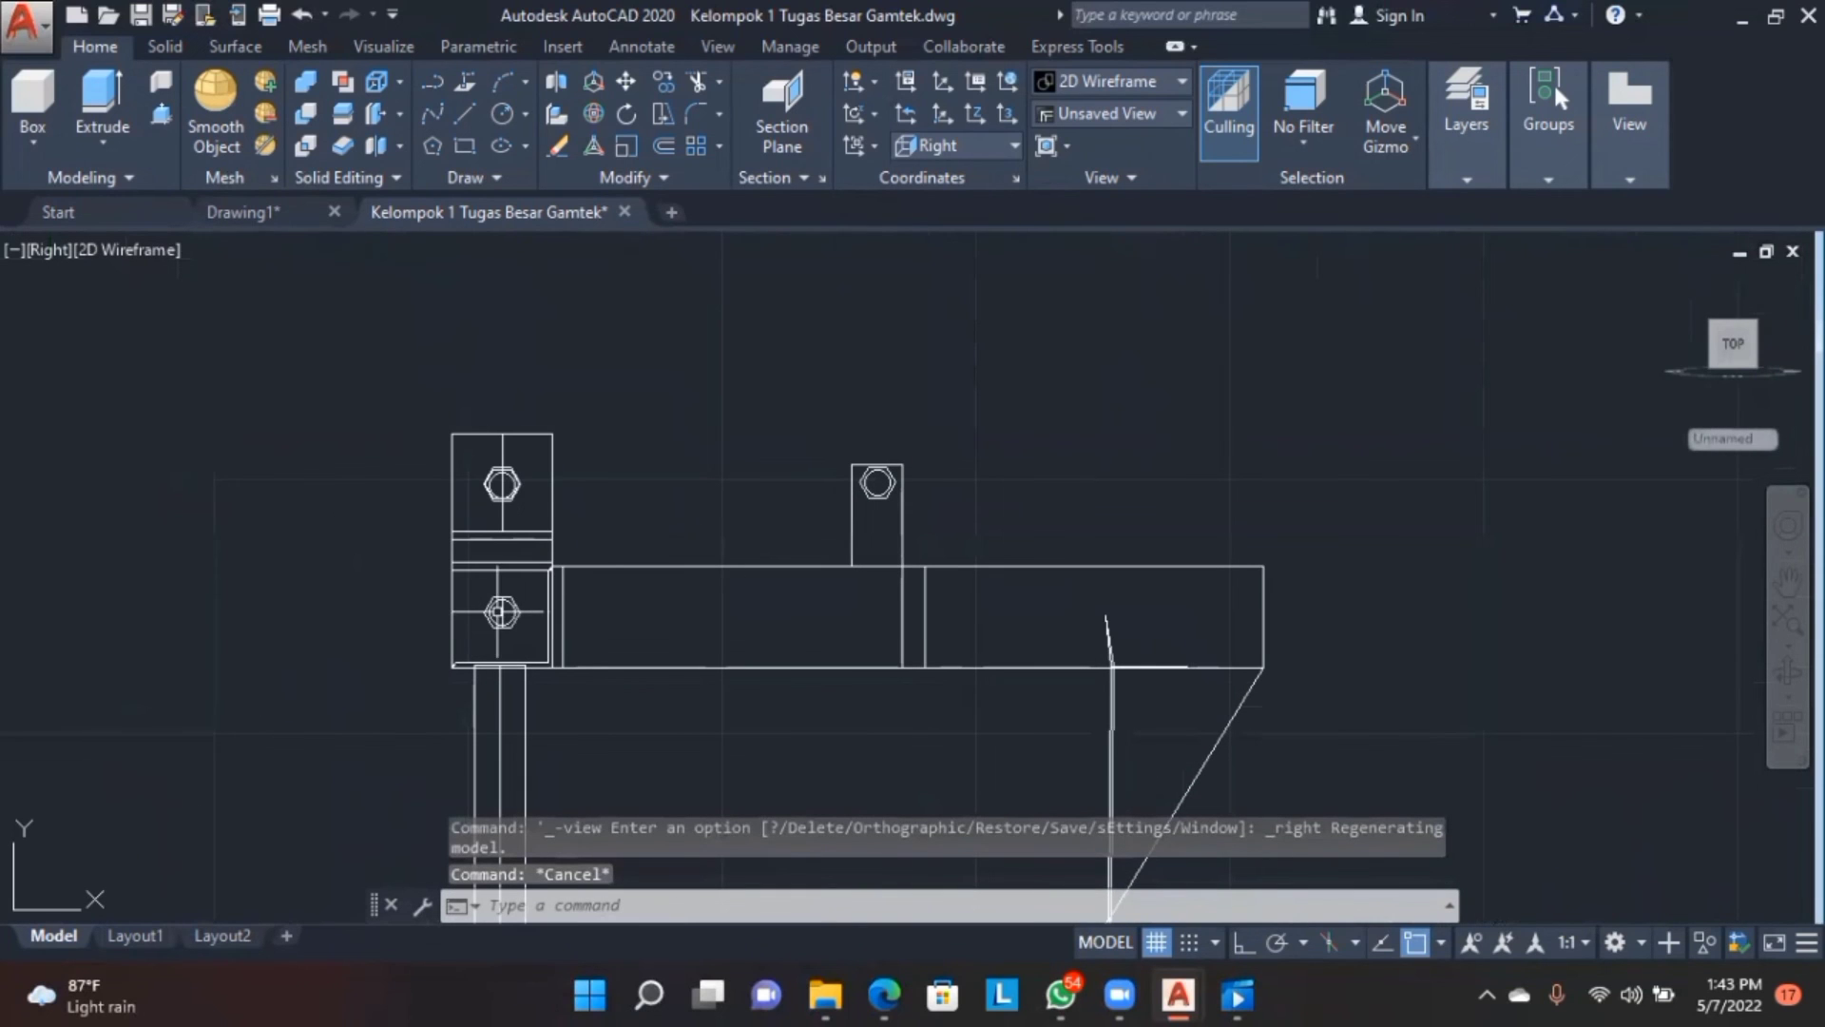
pyautogui.click(502, 612)
pyautogui.click(503, 484)
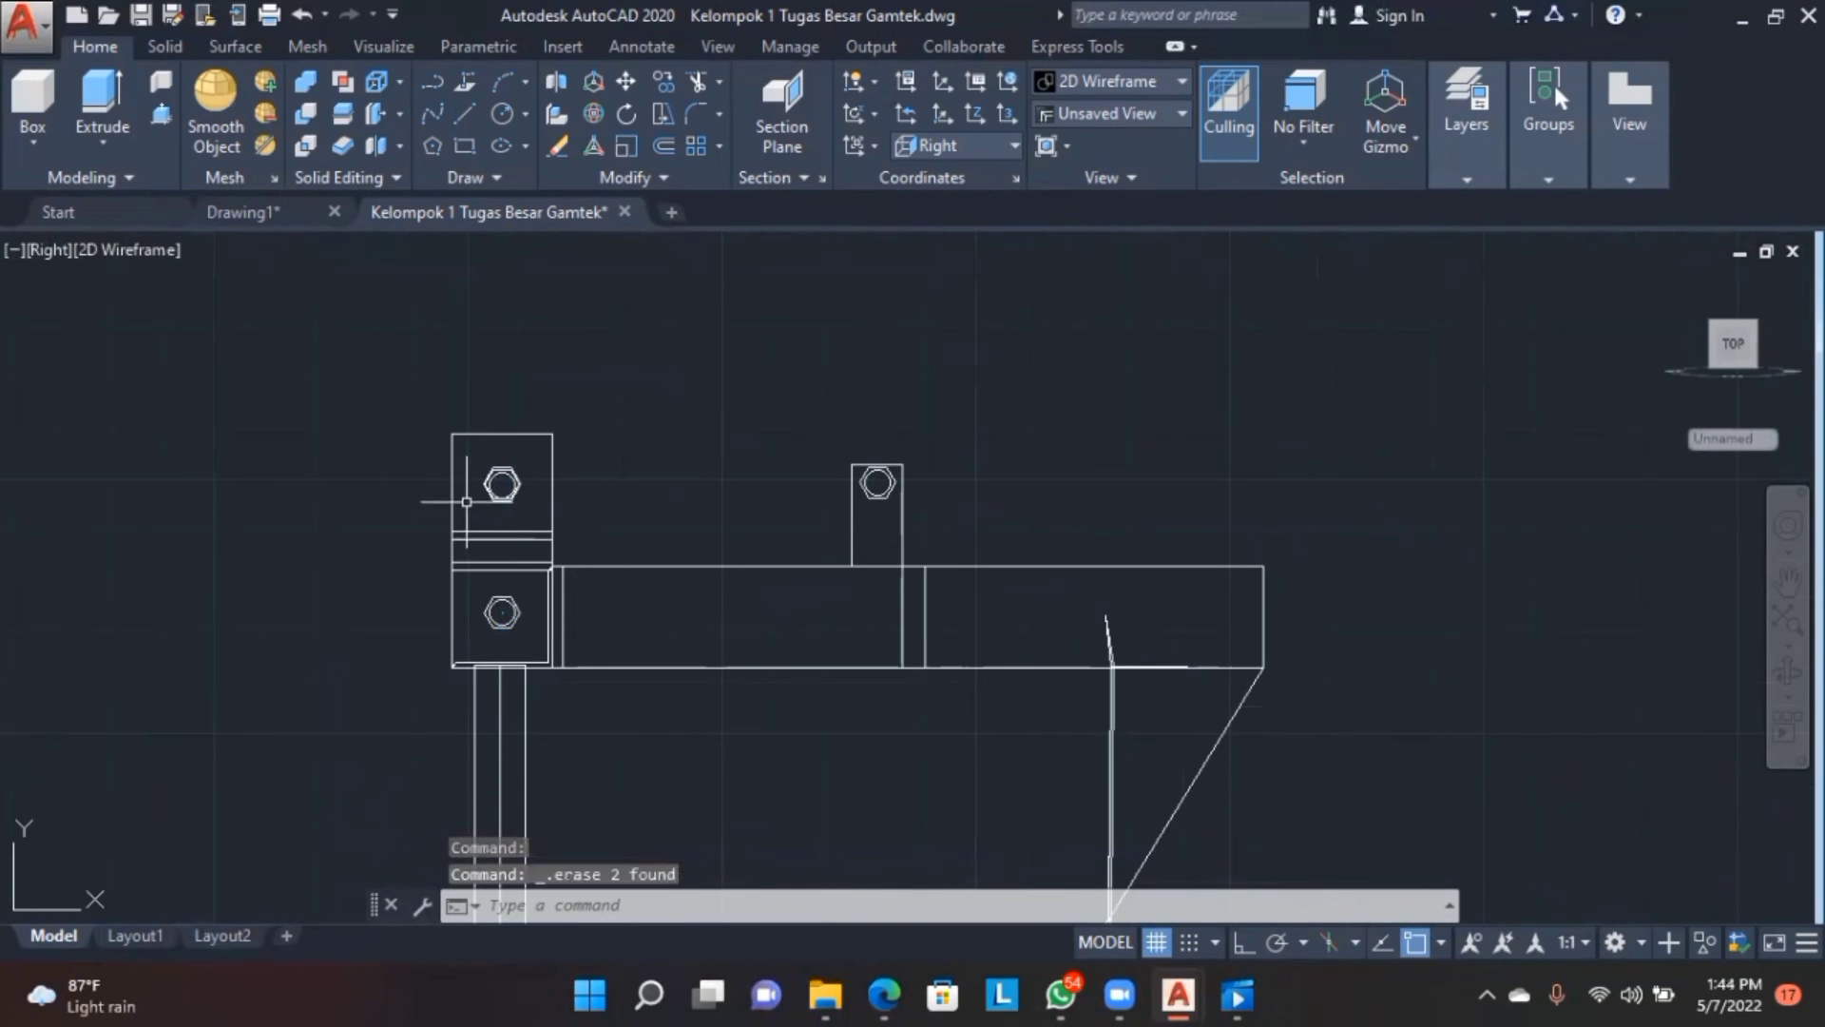
# - Erase the leftover loose objects away from the assembly in the SE Isometric view
pyautogui.click(42, 251)
pyautogui.click(152, 495)
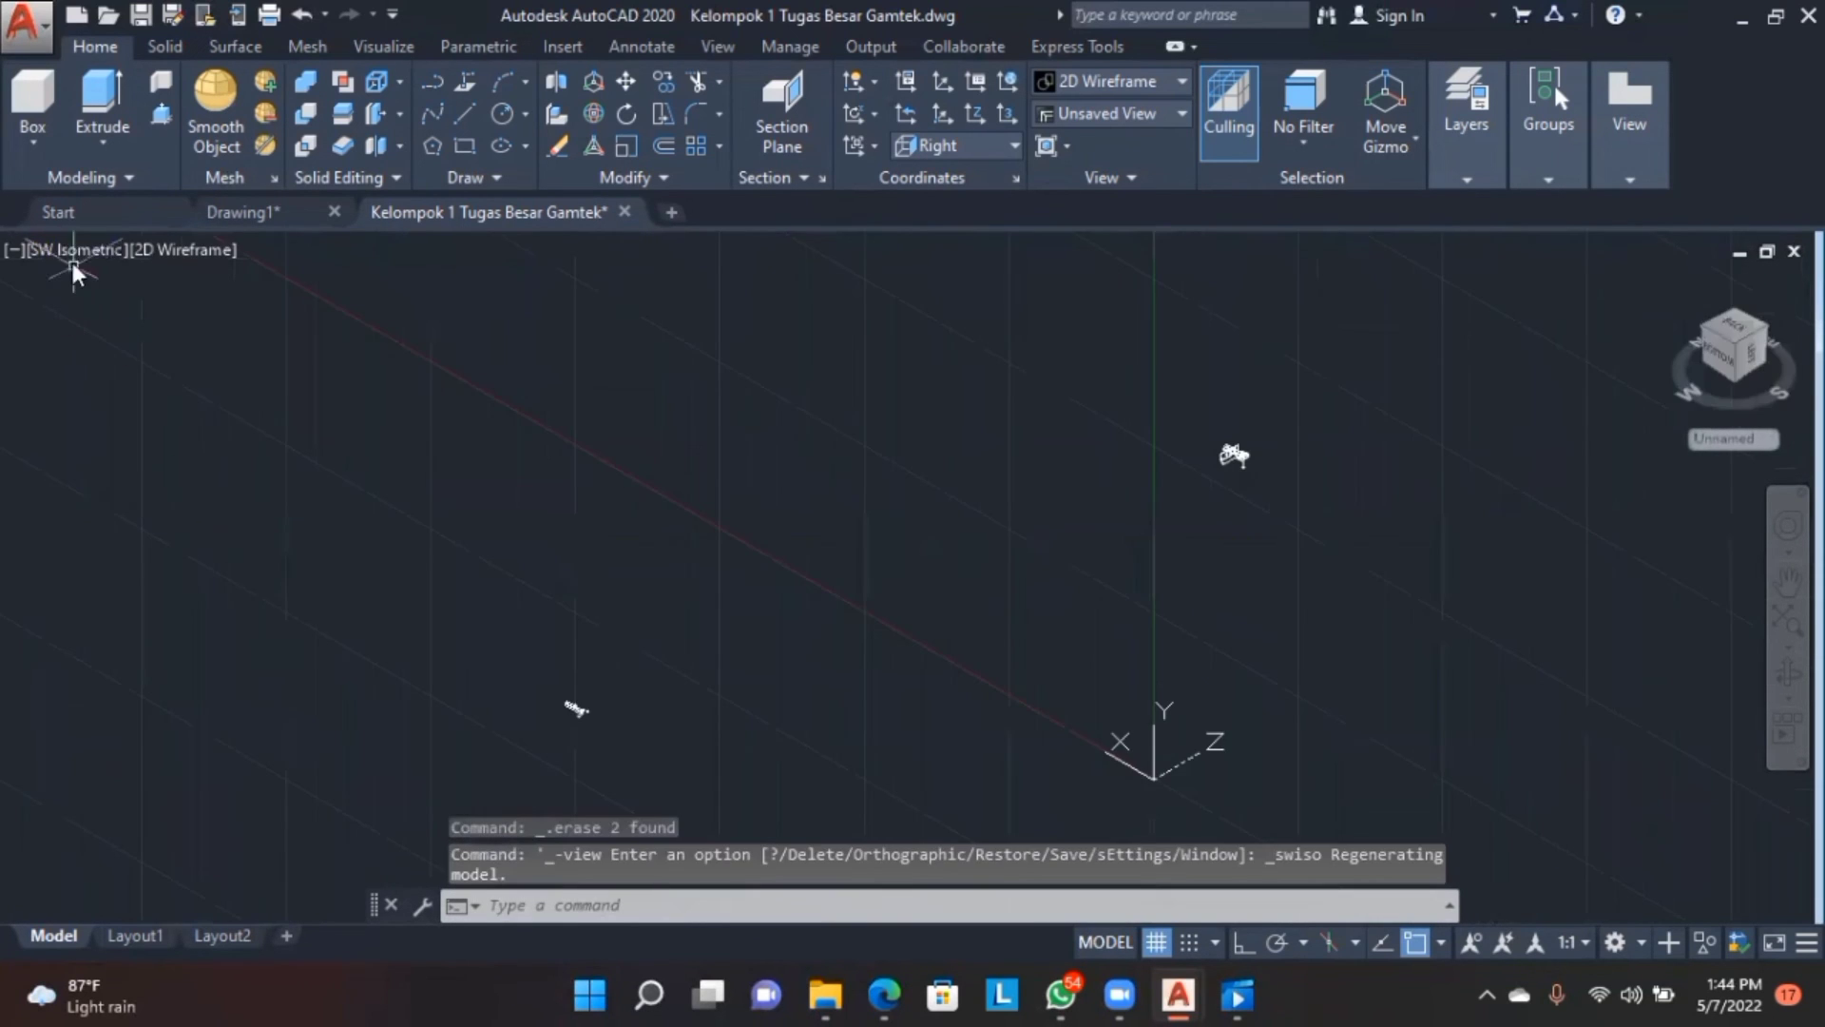
pyautogui.click(71, 251)
pyautogui.click(133, 525)
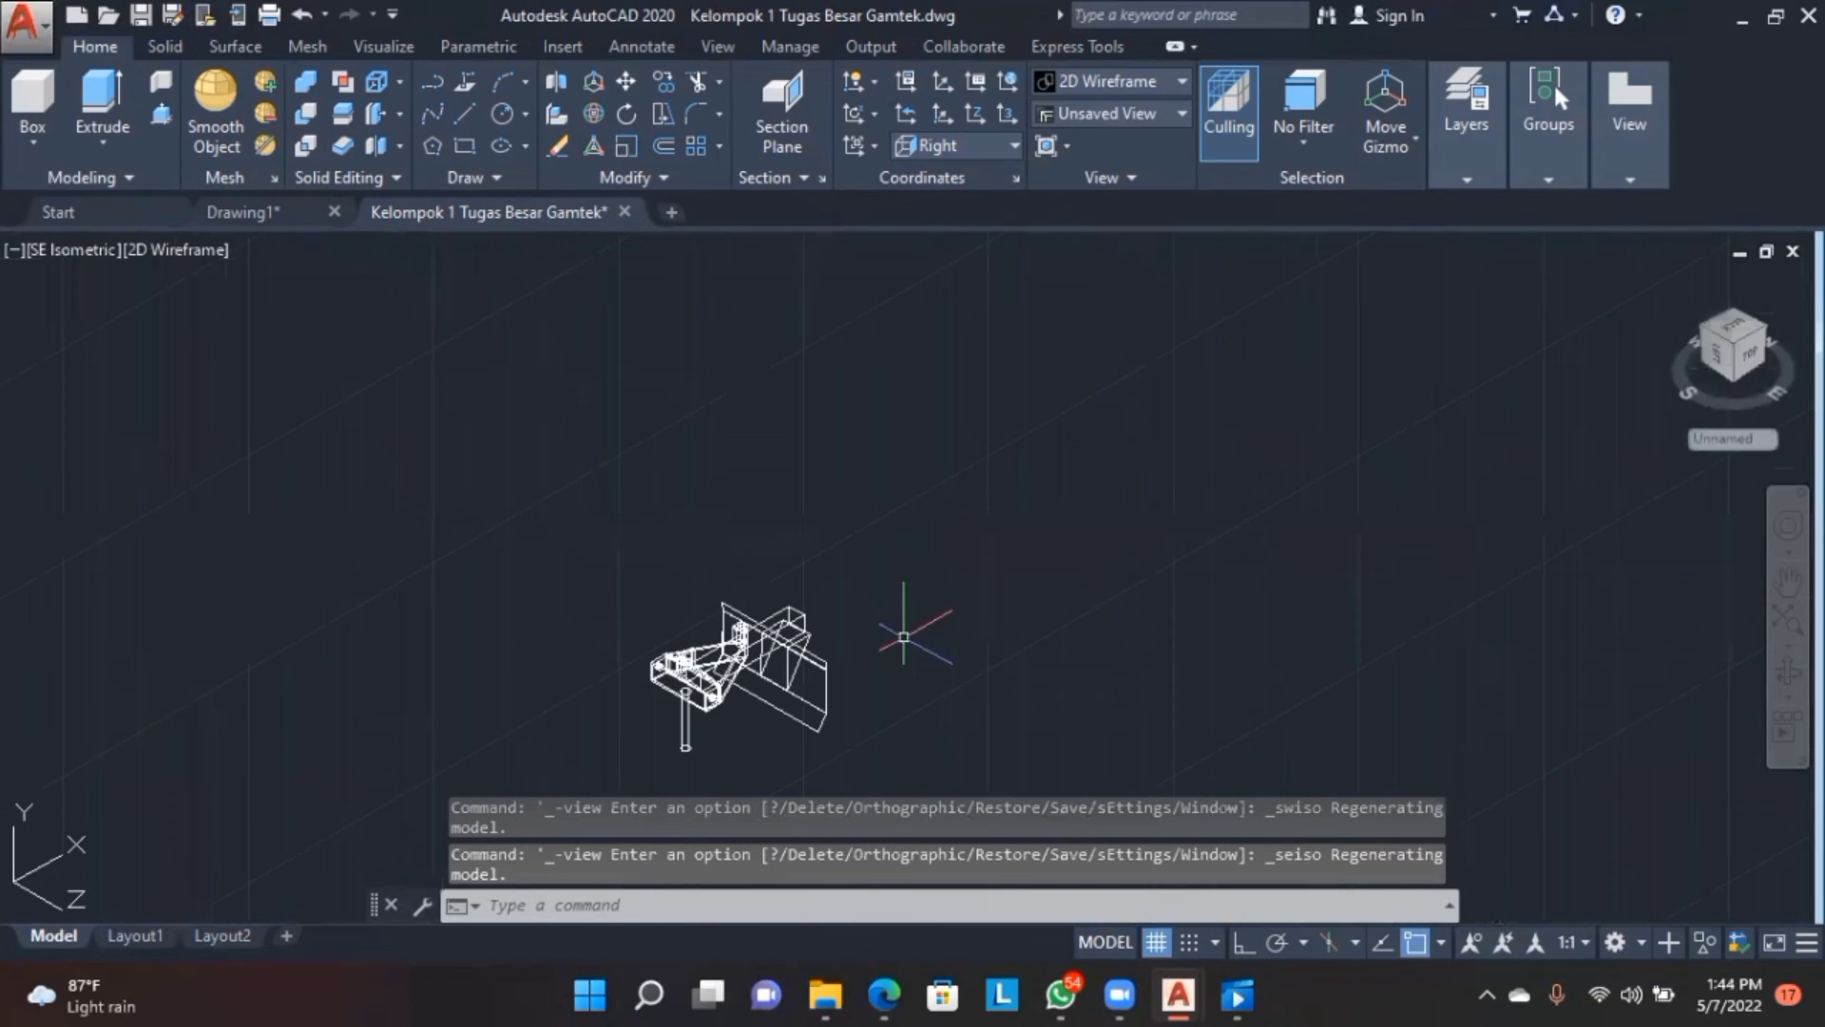
pyautogui.moveTo(865, 380)
pyautogui.mouseDown()
pyautogui.moveTo(999, 414)
pyautogui.moveTo(998, 433)
pyautogui.mouseUp()
pyautogui.press('Delete')
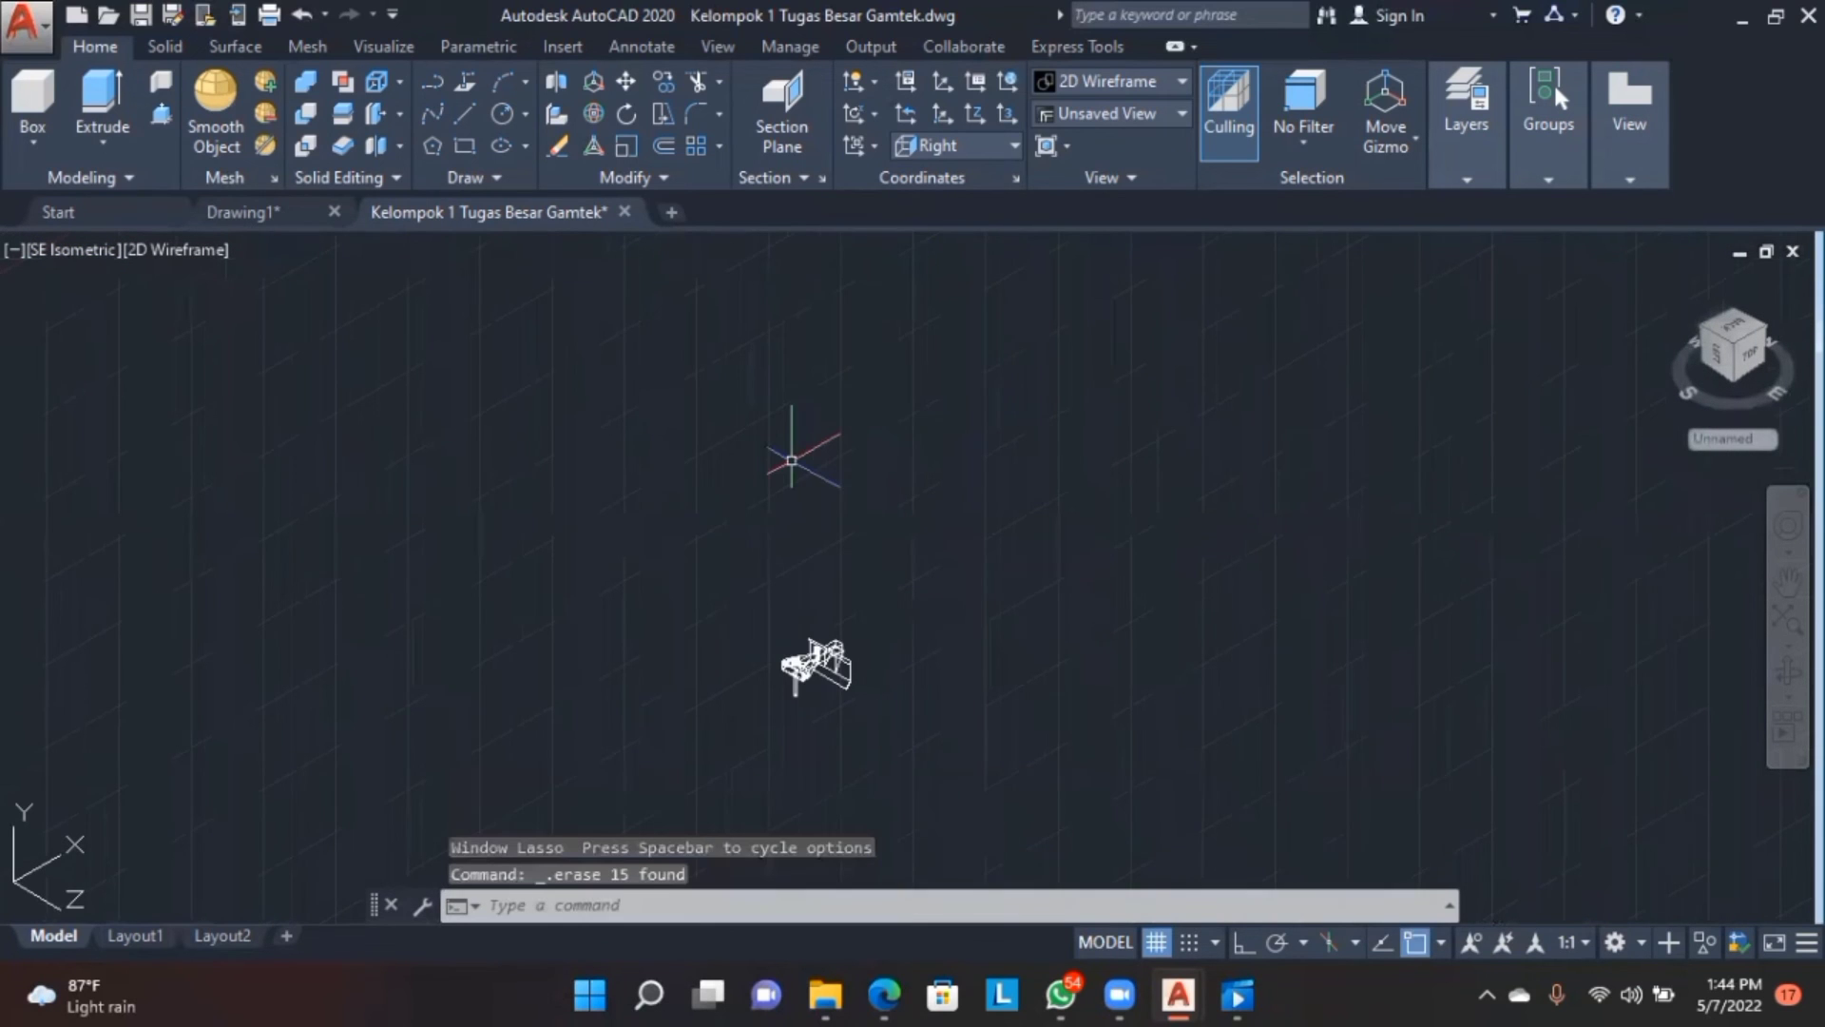
# - Switch the visual style to Realistic and orbit to an oblique view of the whole assembly
pyautogui.scroll(-5, 875, 512)
pyautogui.click(197, 251)
pyautogui.click(281, 407)
pyautogui.scroll(3, 921, 380)
pyautogui.click(1788, 672)
pyautogui.moveTo(1562, 727)
pyautogui.mouseDown()
pyautogui.moveTo(1451, 619)
pyautogui.moveTo(1528, 539)
pyautogui.moveTo(1724, 597)
pyautogui.moveTo(1283, 505)
pyautogui.moveTo(1317, 461)
pyautogui.moveTo(1341, 542)
pyautogui.mouseUp()
pyautogui.press('Escape')
pyautogui.press('Escape')
pyautogui.click(1526, 639)
pyautogui.click(1793, 667)
pyautogui.click(1788, 671)
pyautogui.moveTo(1597, 677); pyautogui.dragTo(1477, 738)
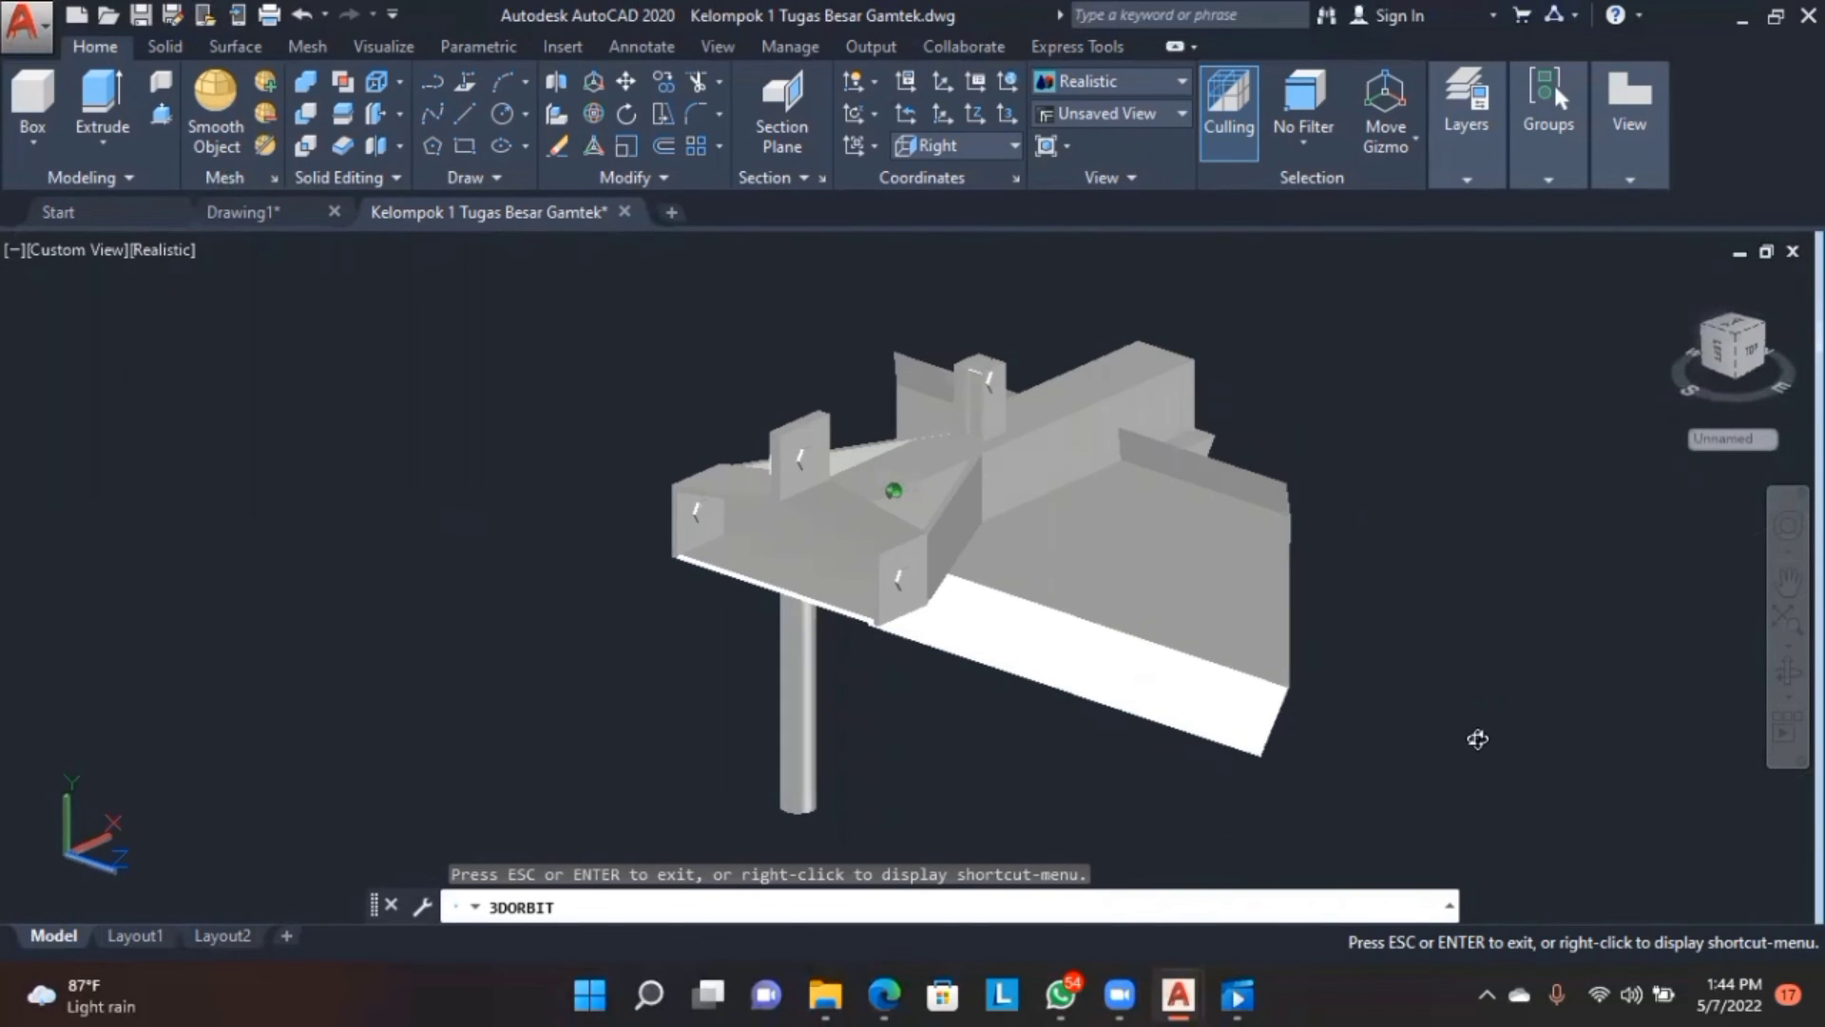
# - Examine the fitted bolts and nuts on the frame's upright plates from the front and above
pyautogui.moveTo(1098, 592); pyautogui.dragTo(1157, 630)
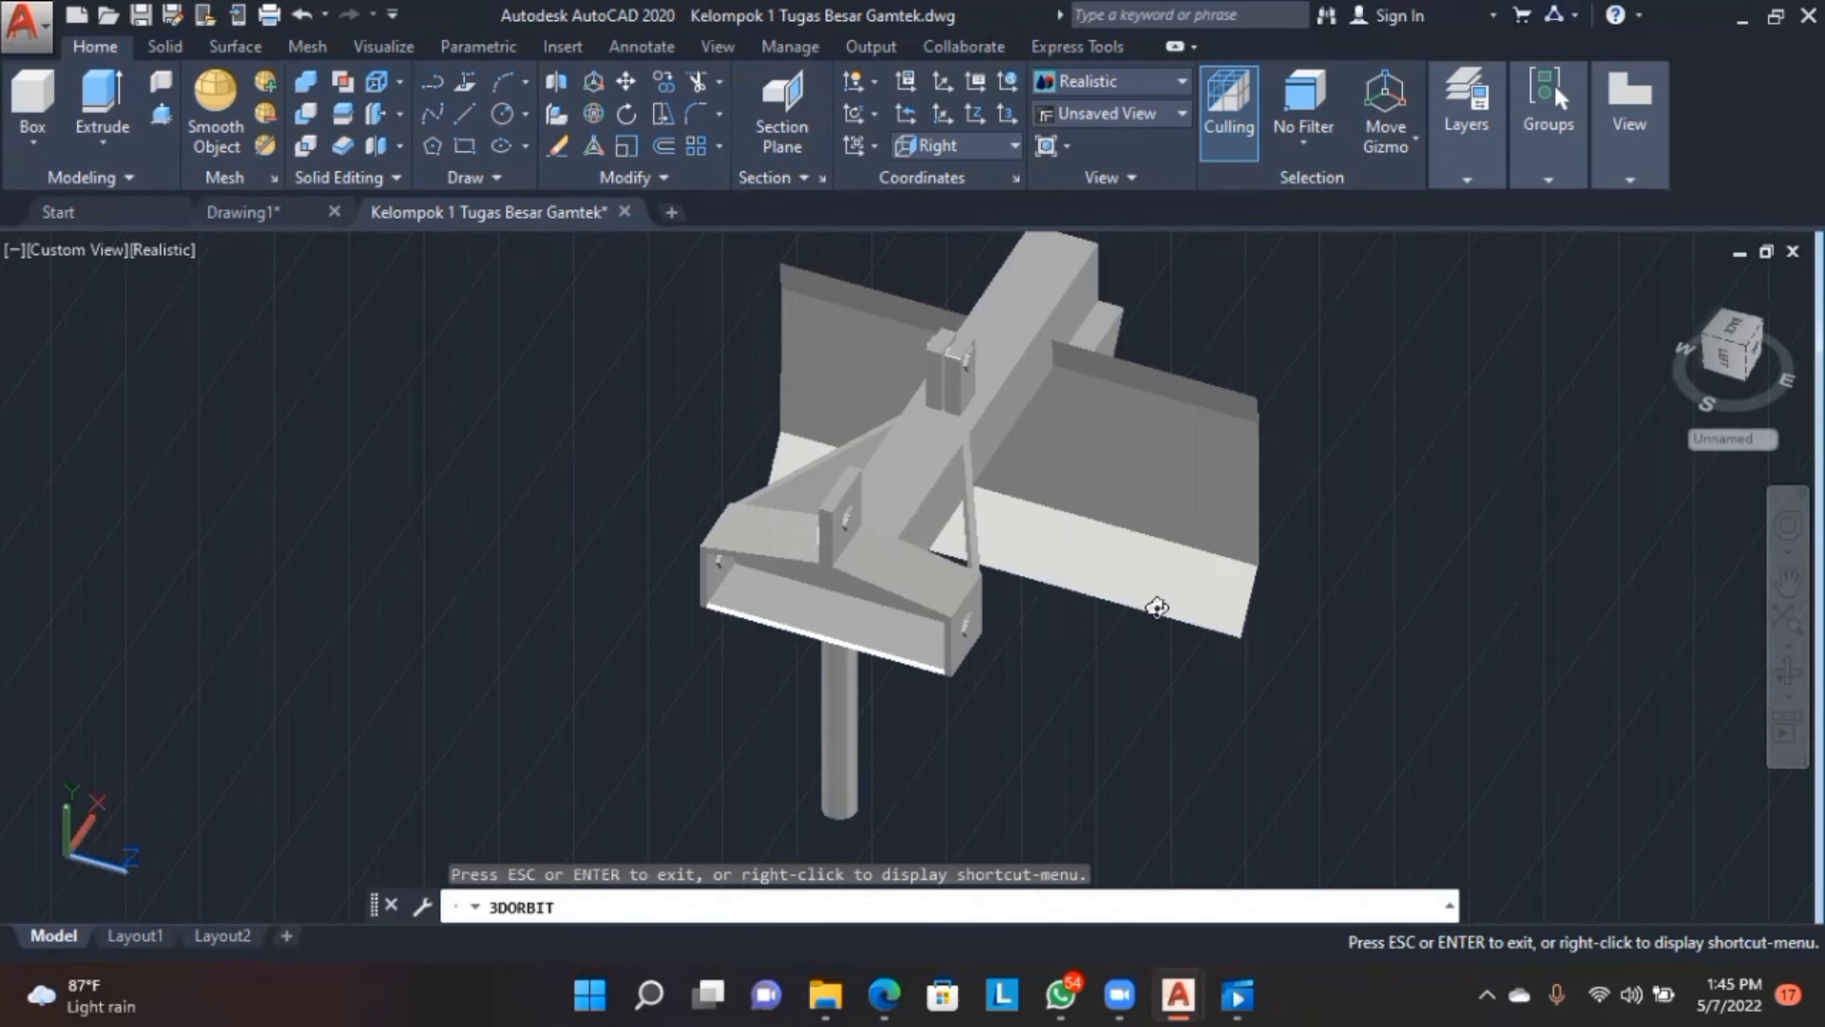
pyautogui.moveTo(989, 696); pyautogui.dragTo(943, 575)
pyautogui.scroll(5, 1027, 562)
pyautogui.scroll(4, 944, 570)
pyautogui.moveTo(945, 569); pyautogui.dragTo(945, 745, button='middle')
pyautogui.moveTo(945, 744); pyautogui.dragTo(1098, 792)
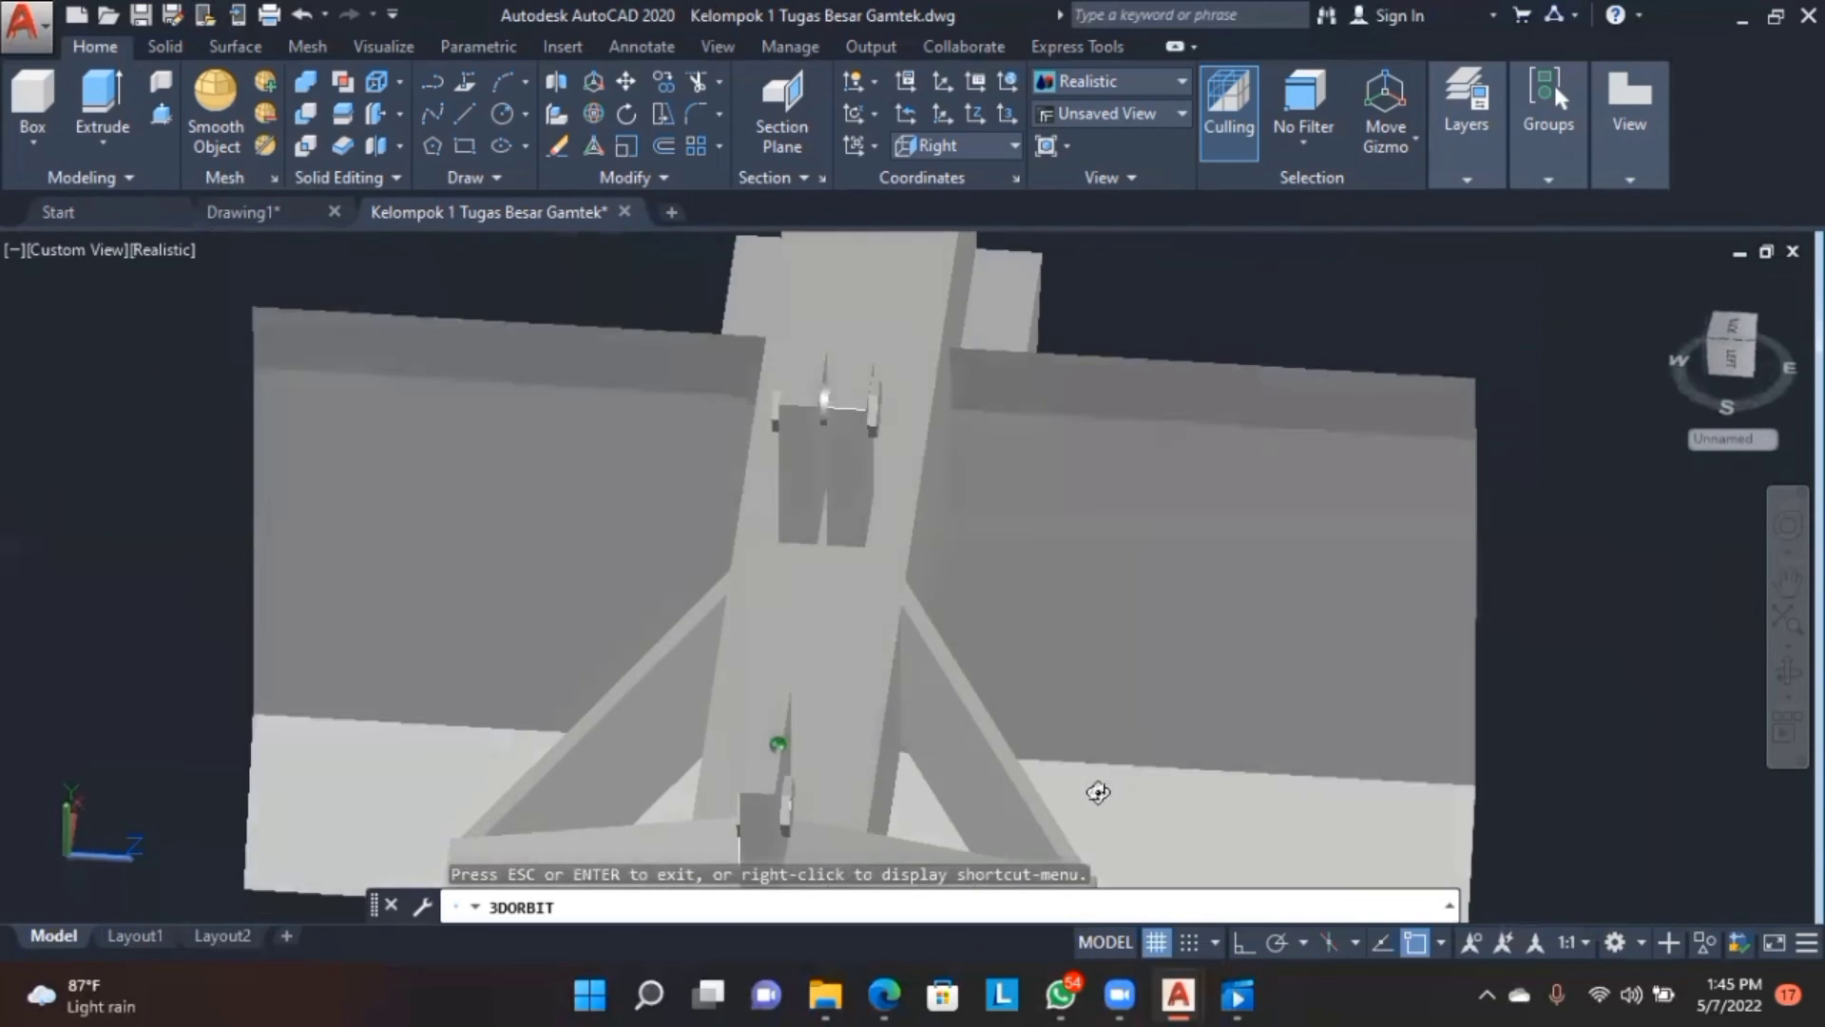
pyautogui.scroll(-5, 1084, 761)
pyautogui.moveTo(1092, 697); pyautogui.dragTo(1068, 592, button='middle')
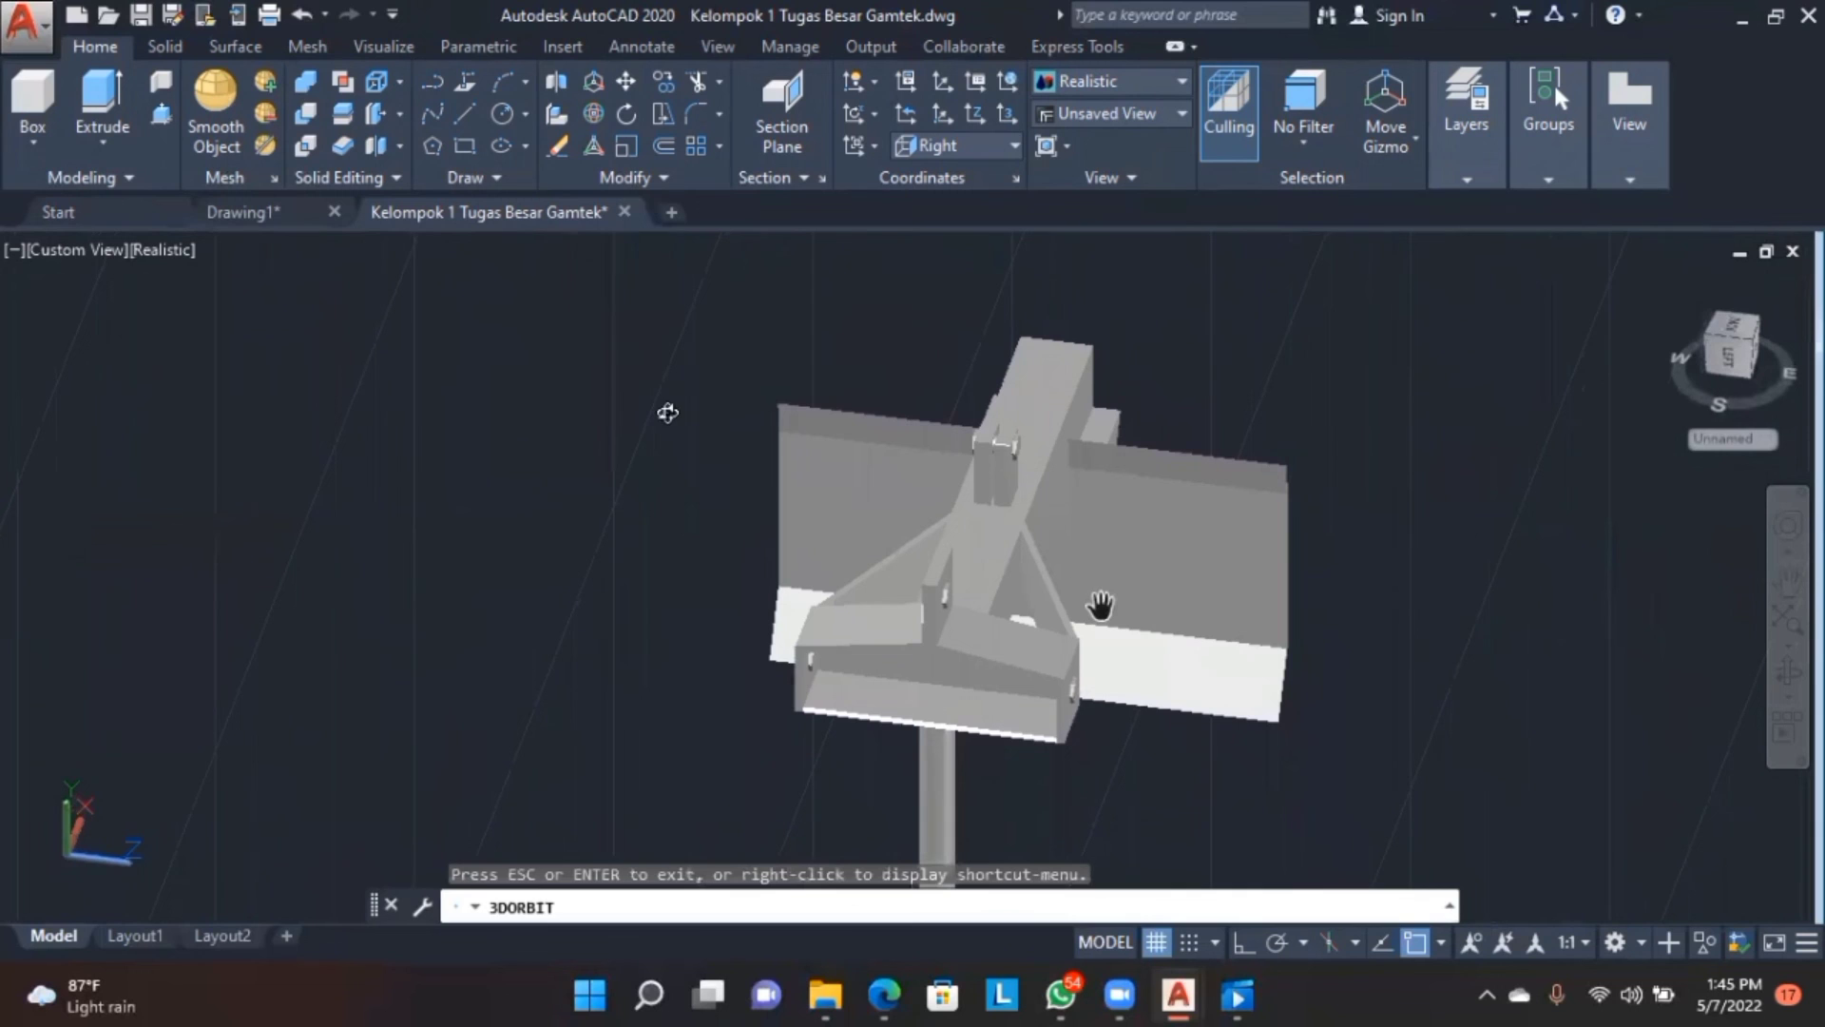
# - Set the colour of the front frame, main beam, braces and upper blade panels to Green
pyautogui.press('Escape')
pyautogui.click(855, 647)
pyautogui.click(1013, 658)
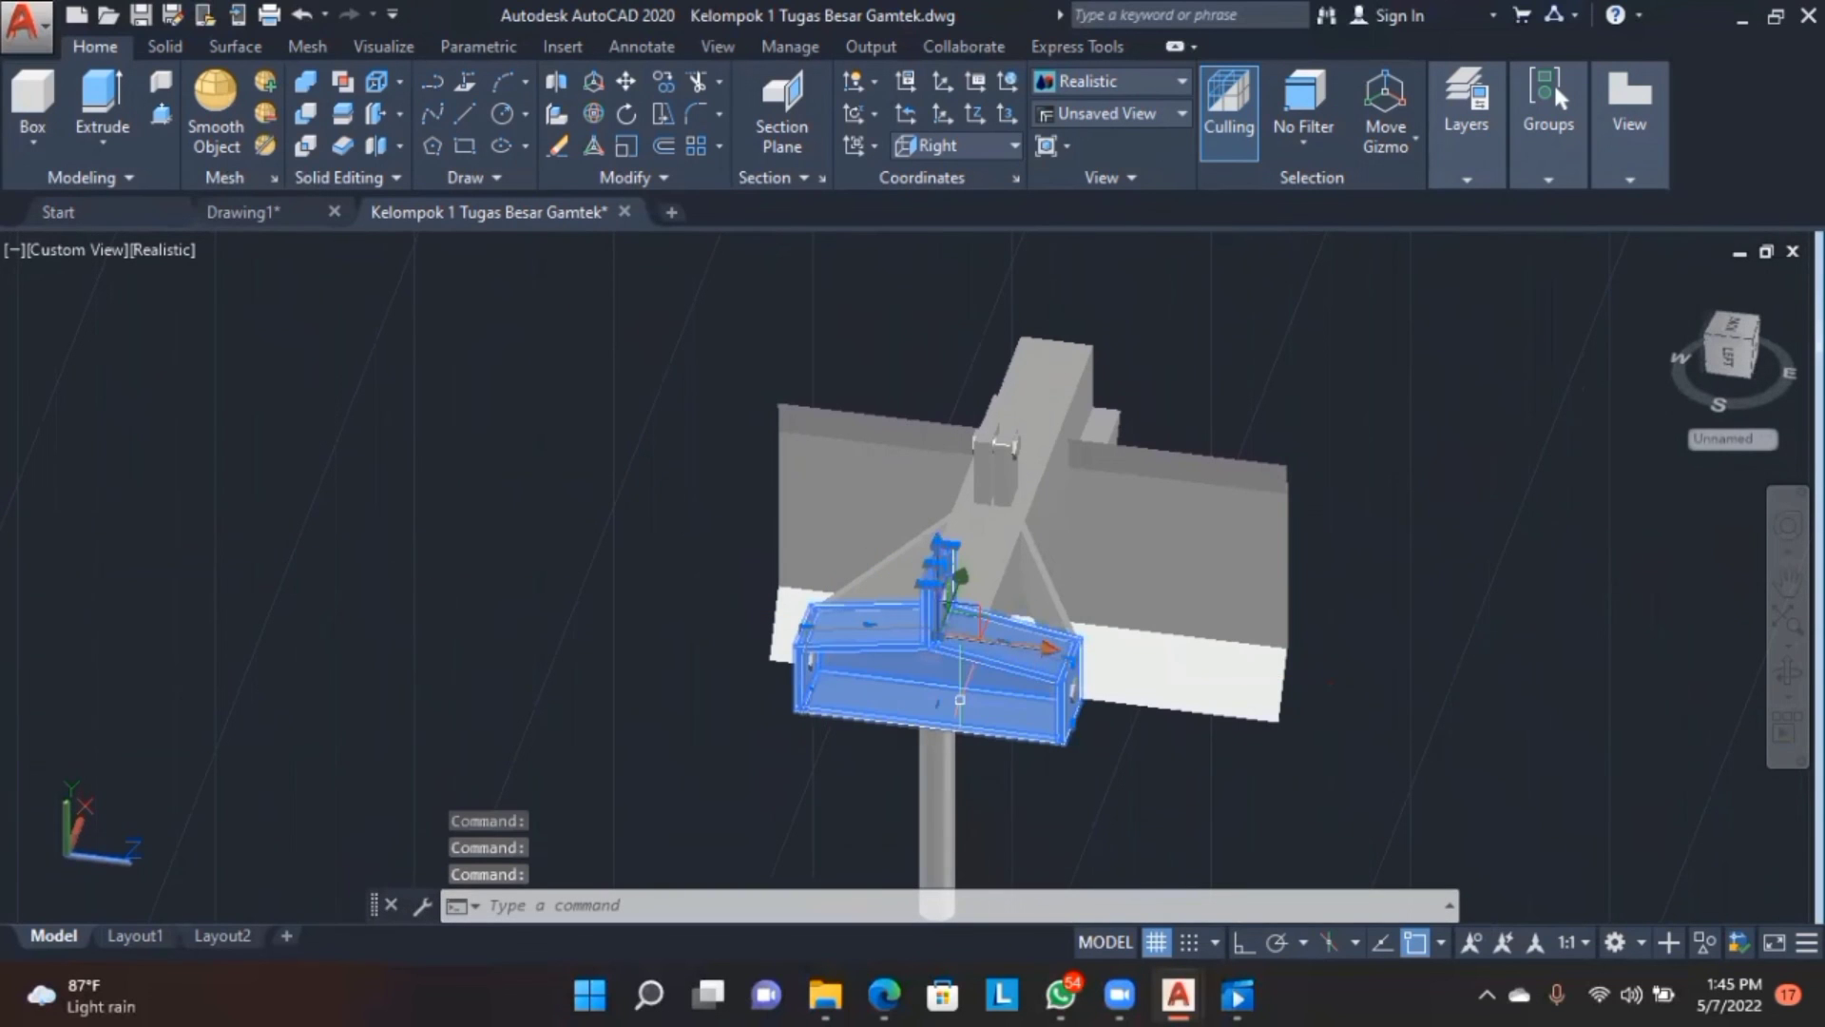
pyautogui.click(996, 542)
pyautogui.click(947, 561)
pyautogui.click(1152, 526)
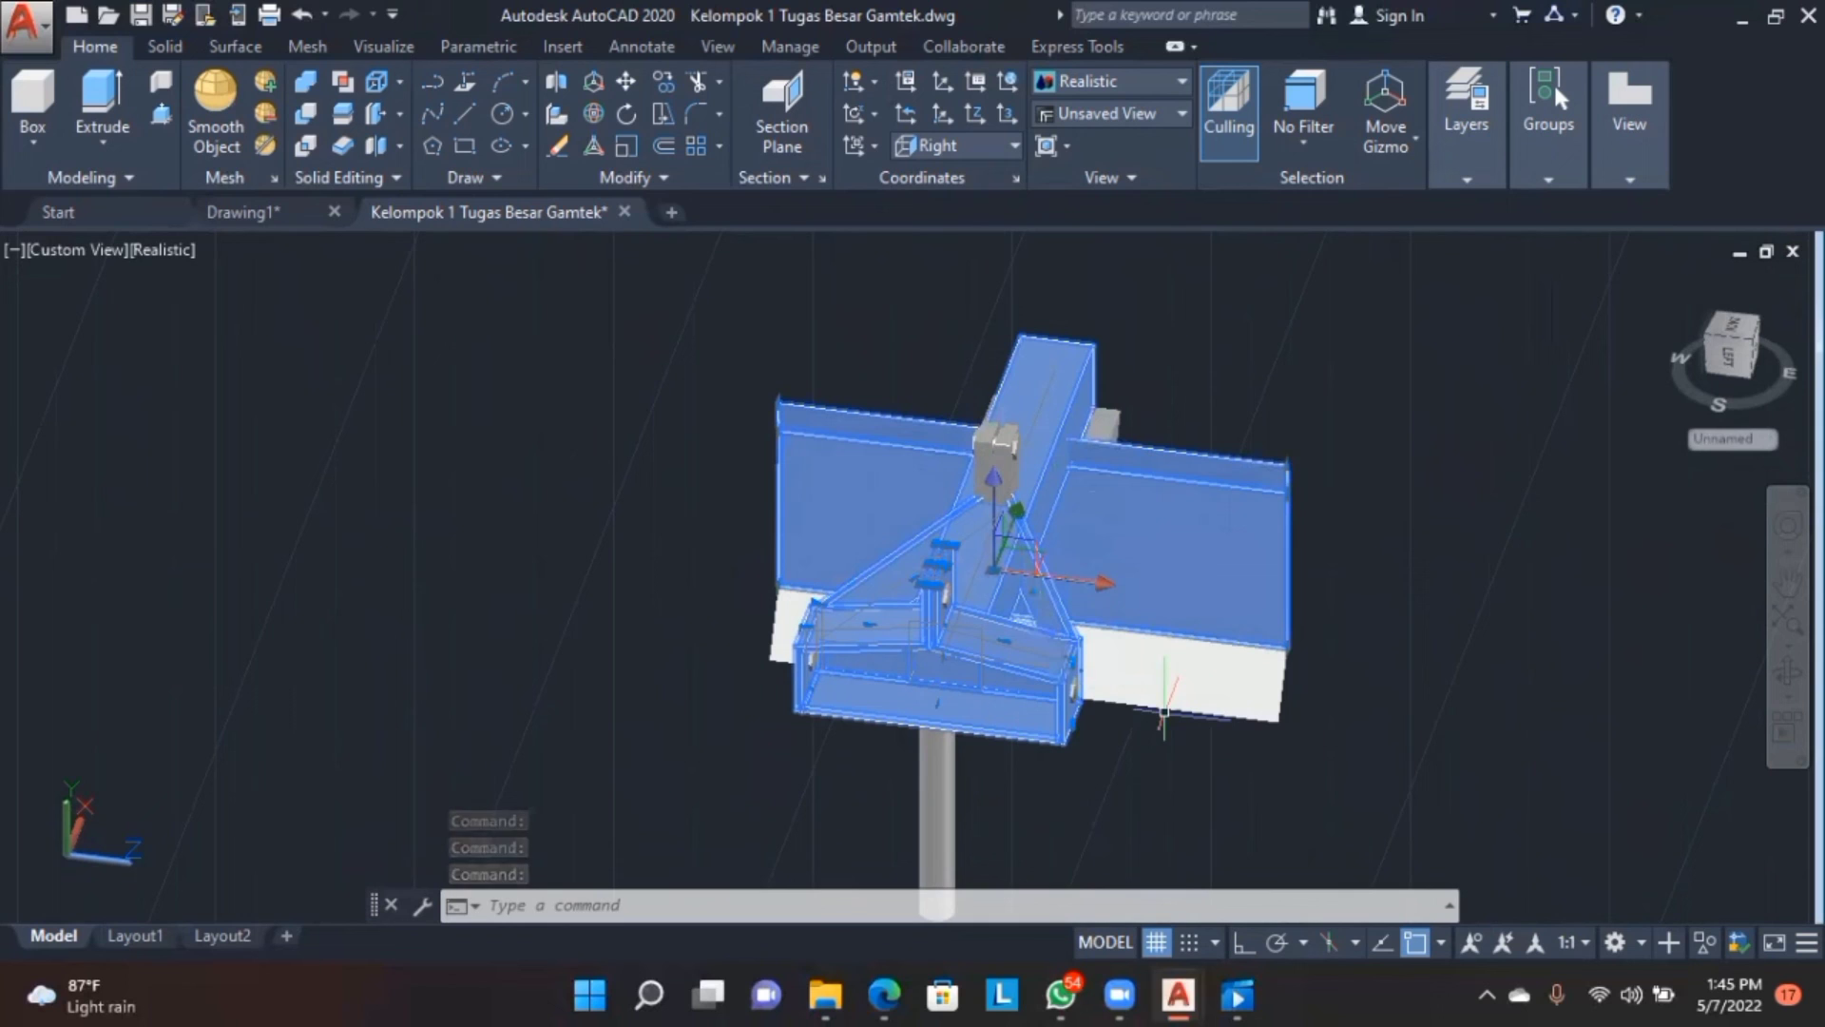
pyautogui.write('PROPERTIES')
pyautogui.press('Return')
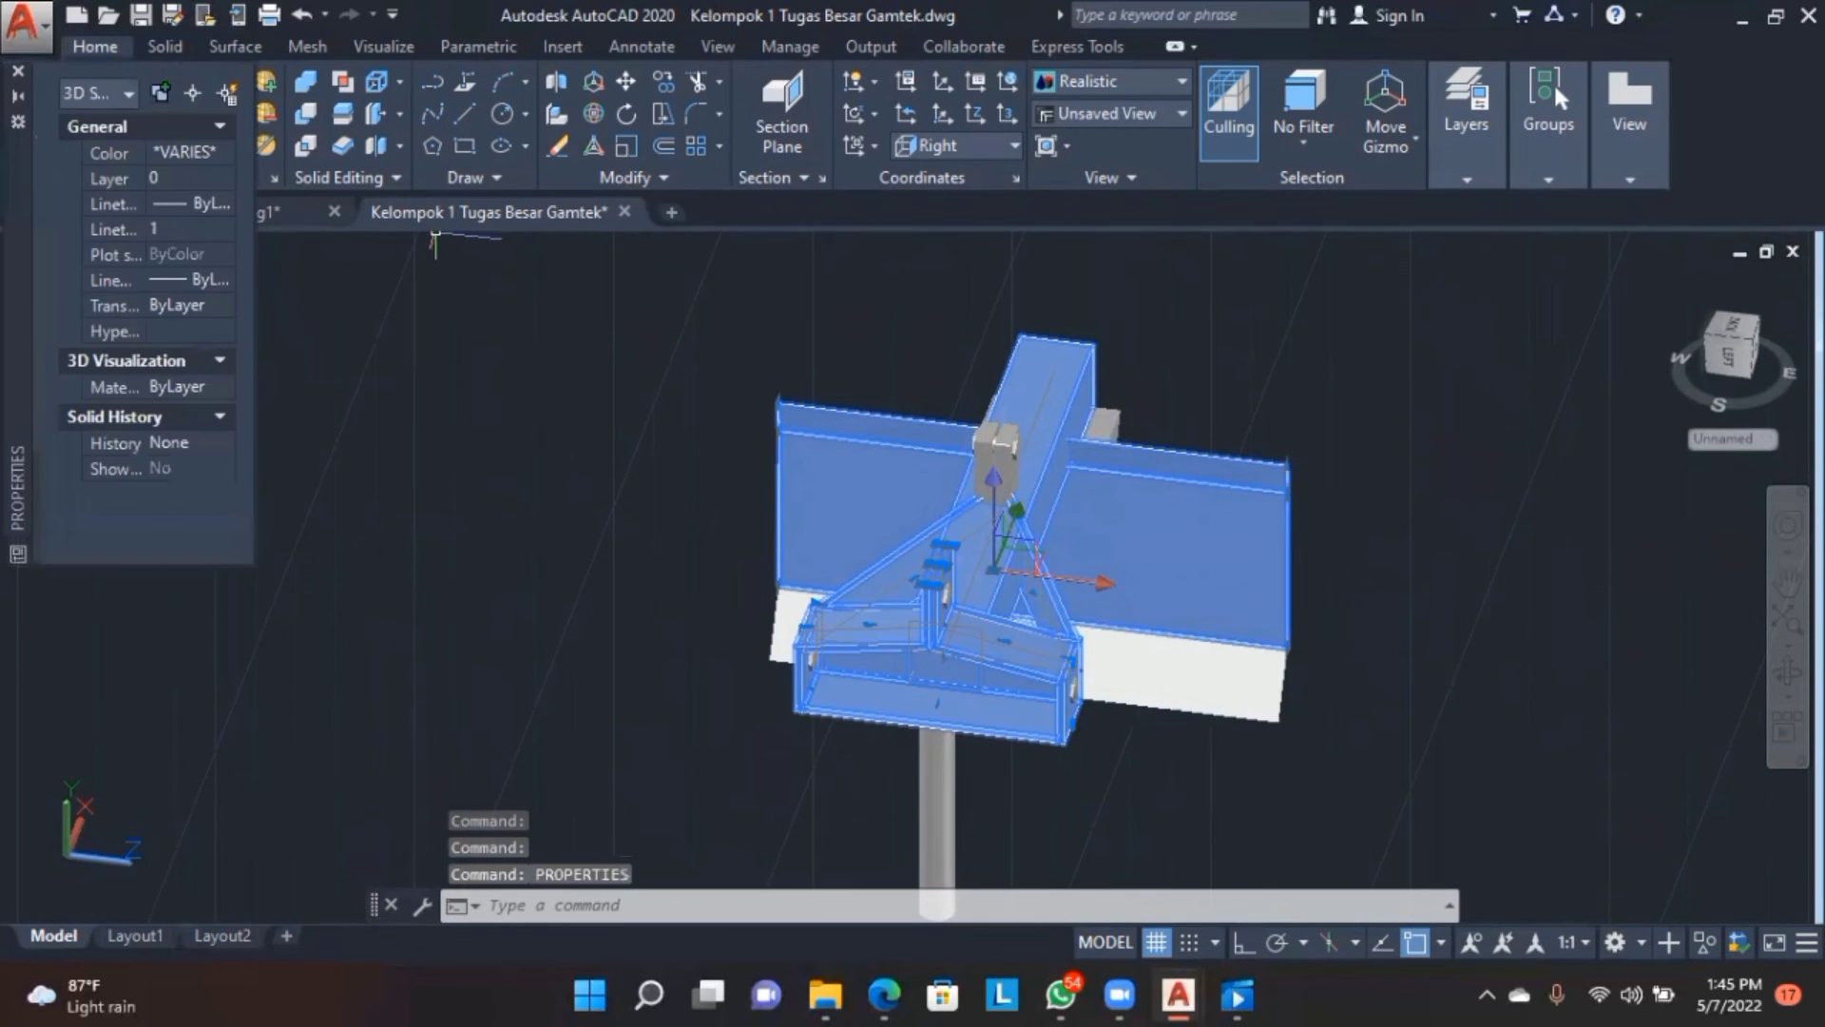
pyautogui.click(202, 148)
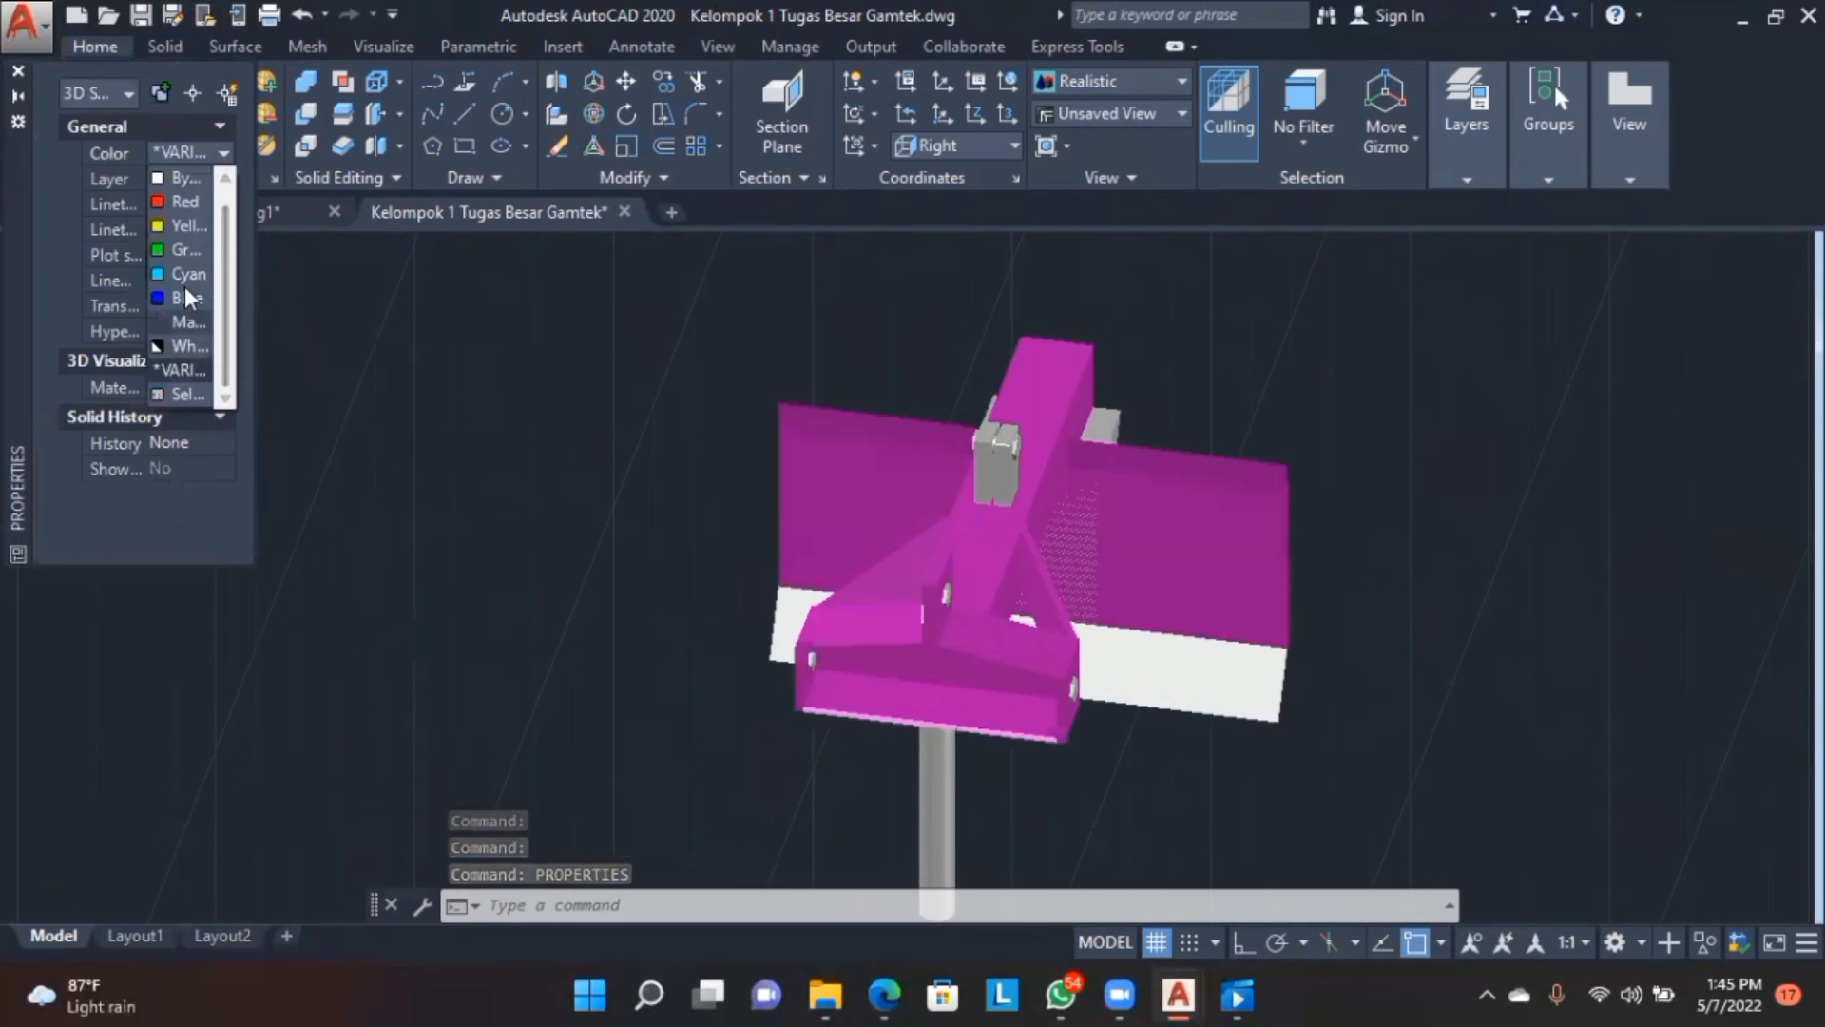
pyautogui.click(190, 253)
pyautogui.press('Escape')
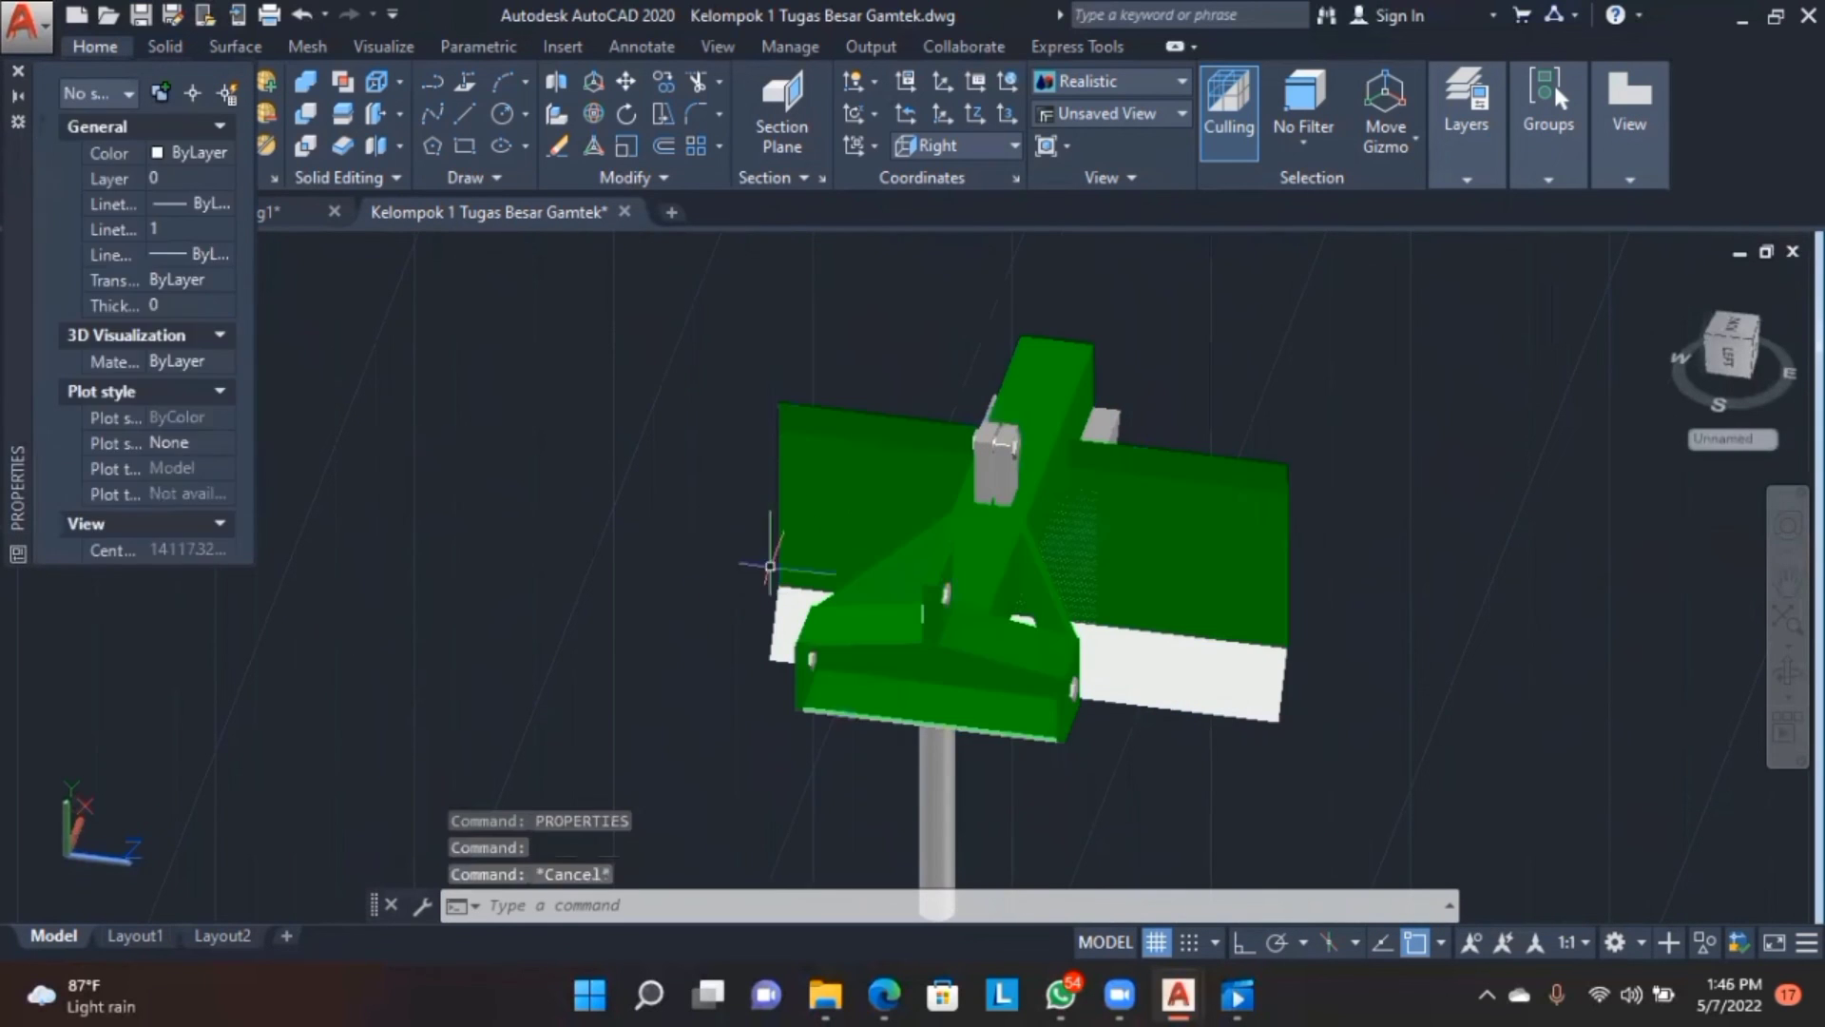
# - Set the colour of the twin bracket plates, hatched plate behind the brace and block beside the beam to index 104
pyautogui.click(988, 466)
pyautogui.click(1066, 475)
pyautogui.click(1109, 423)
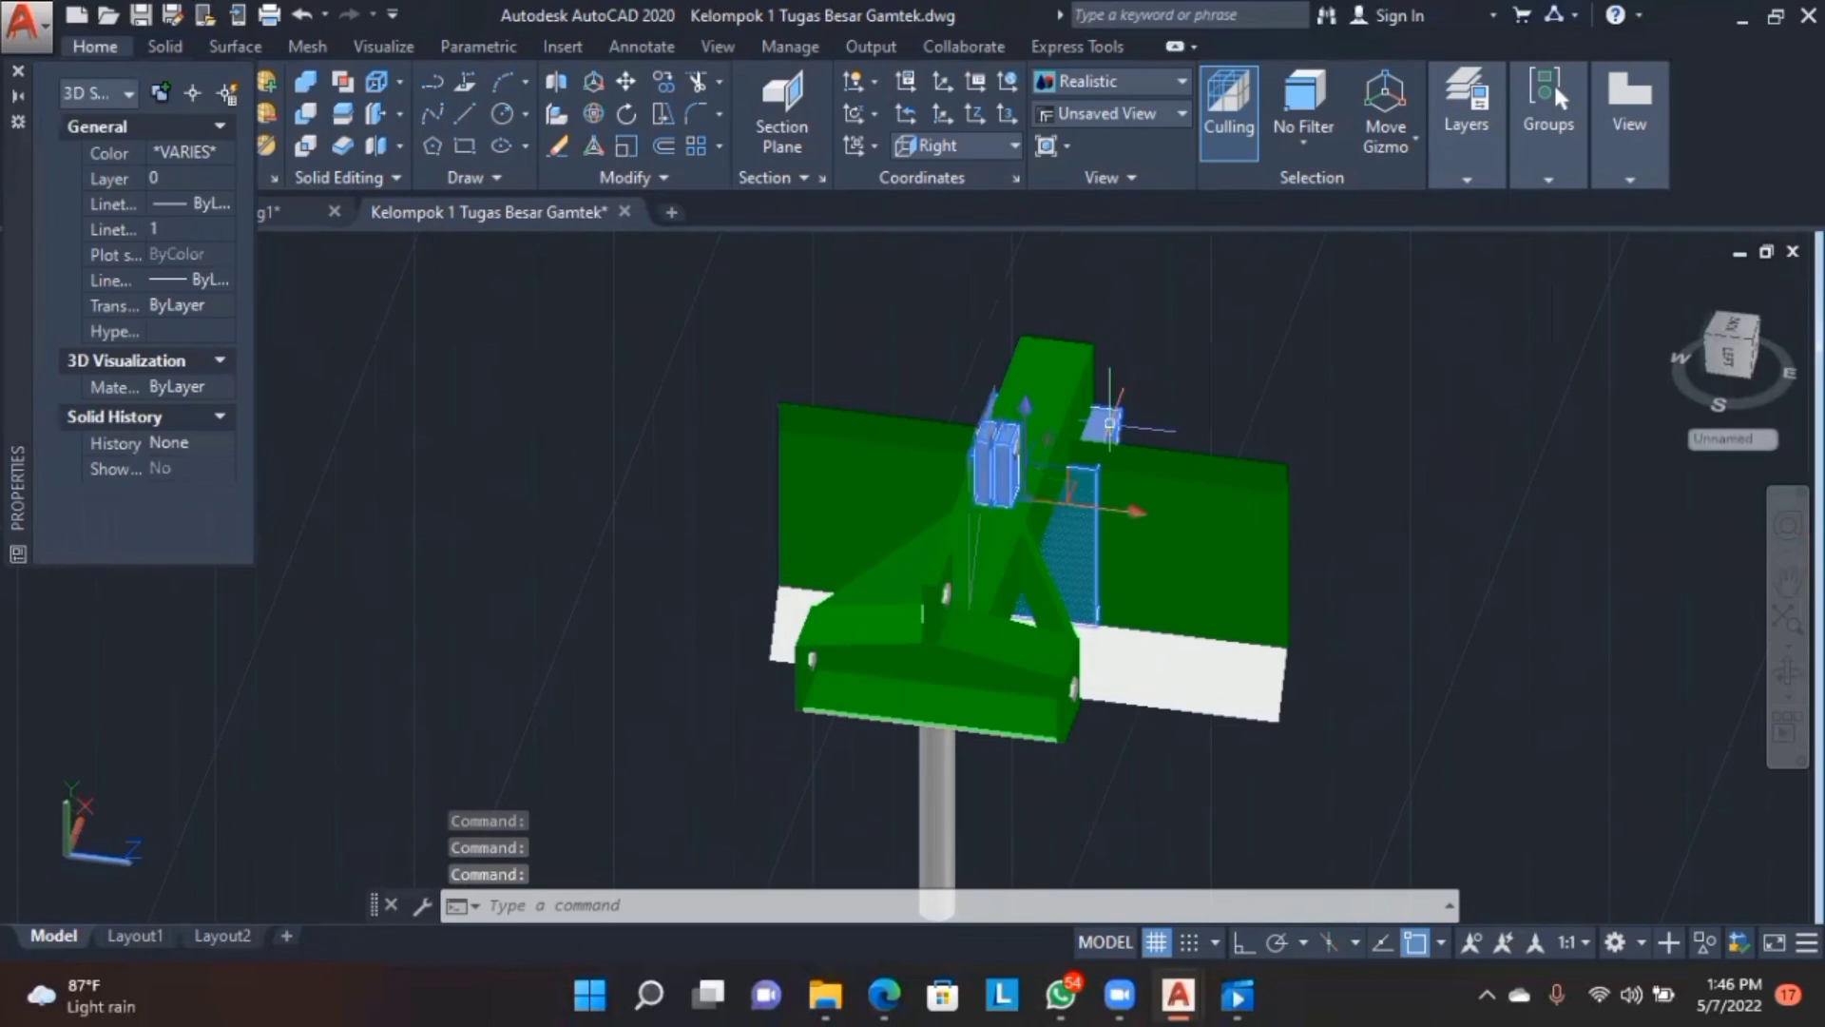
pyautogui.click(19, 70)
pyautogui.write('pr')
pyautogui.press('Return')
pyautogui.click(201, 152)
pyautogui.click(192, 381)
pyautogui.click(866, 471)
pyautogui.click(817, 472)
pyautogui.click(828, 384)
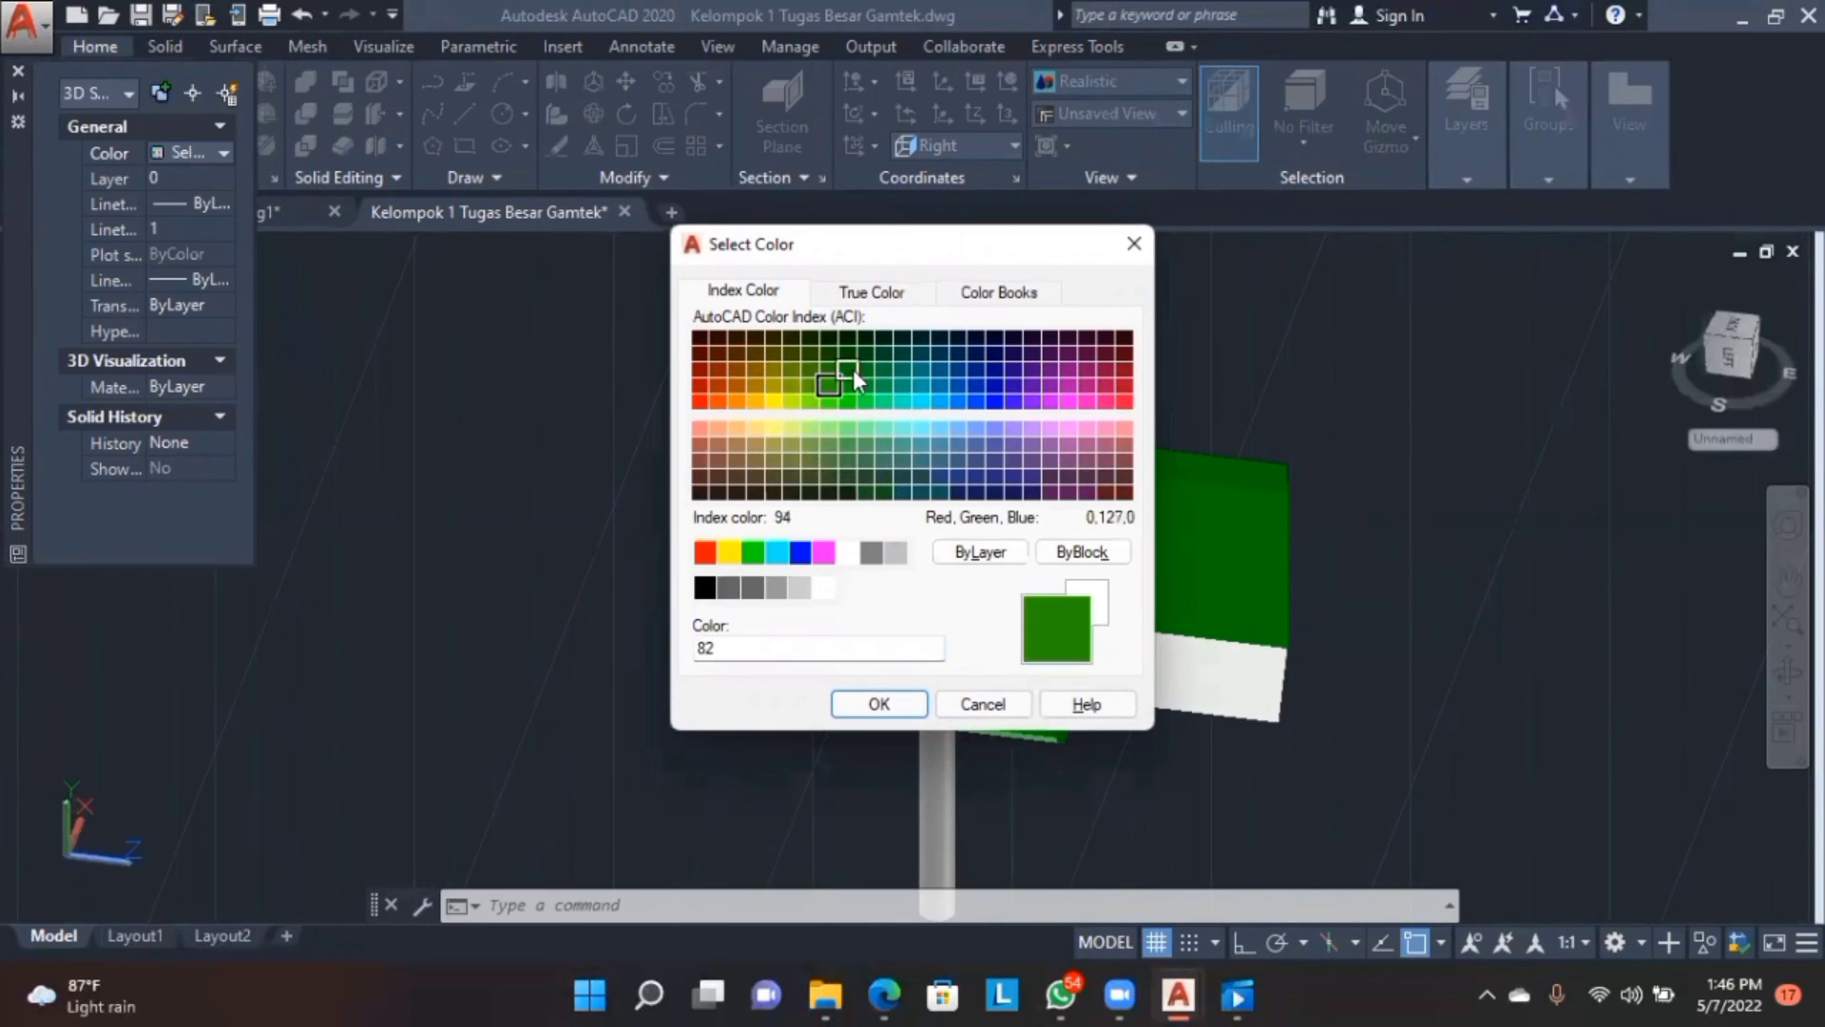
pyautogui.click(862, 367)
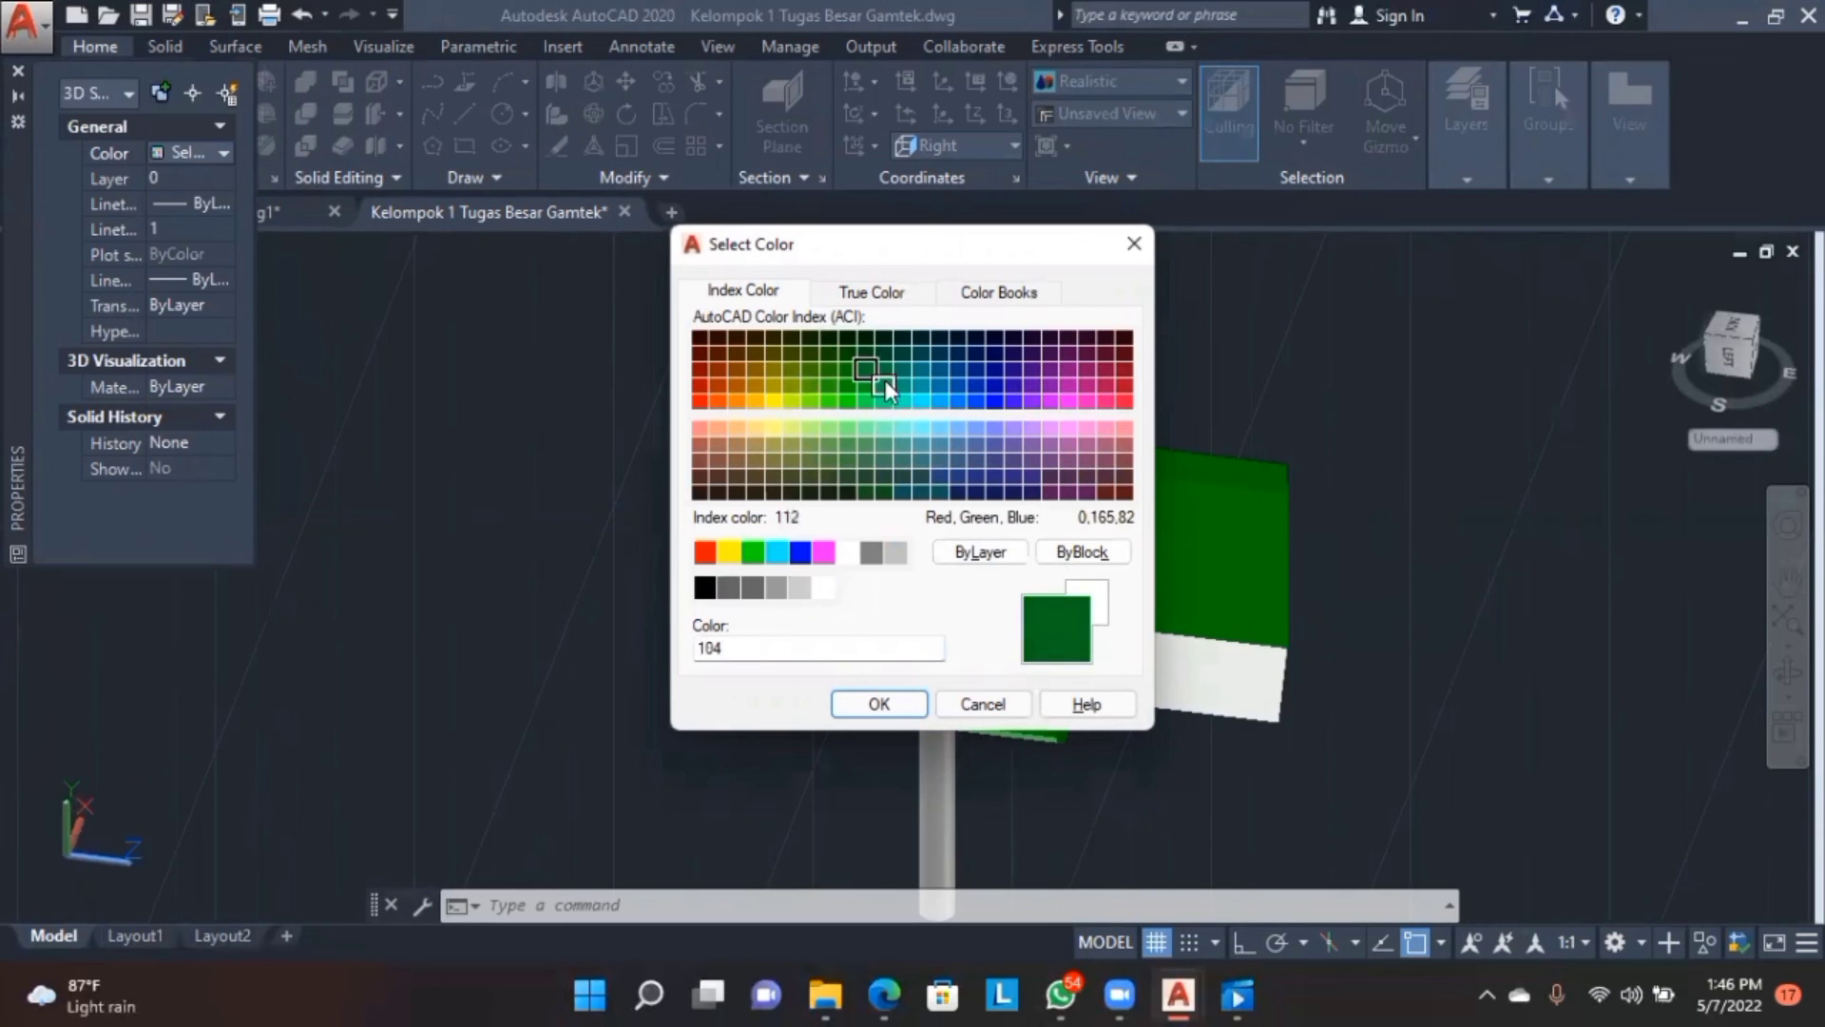
pyautogui.click(872, 704)
pyautogui.press('Escape')
# - Set the colour of the white lower blade strip and the round post to a grey from the index palette
pyautogui.scroll(-1, 1269, 725)
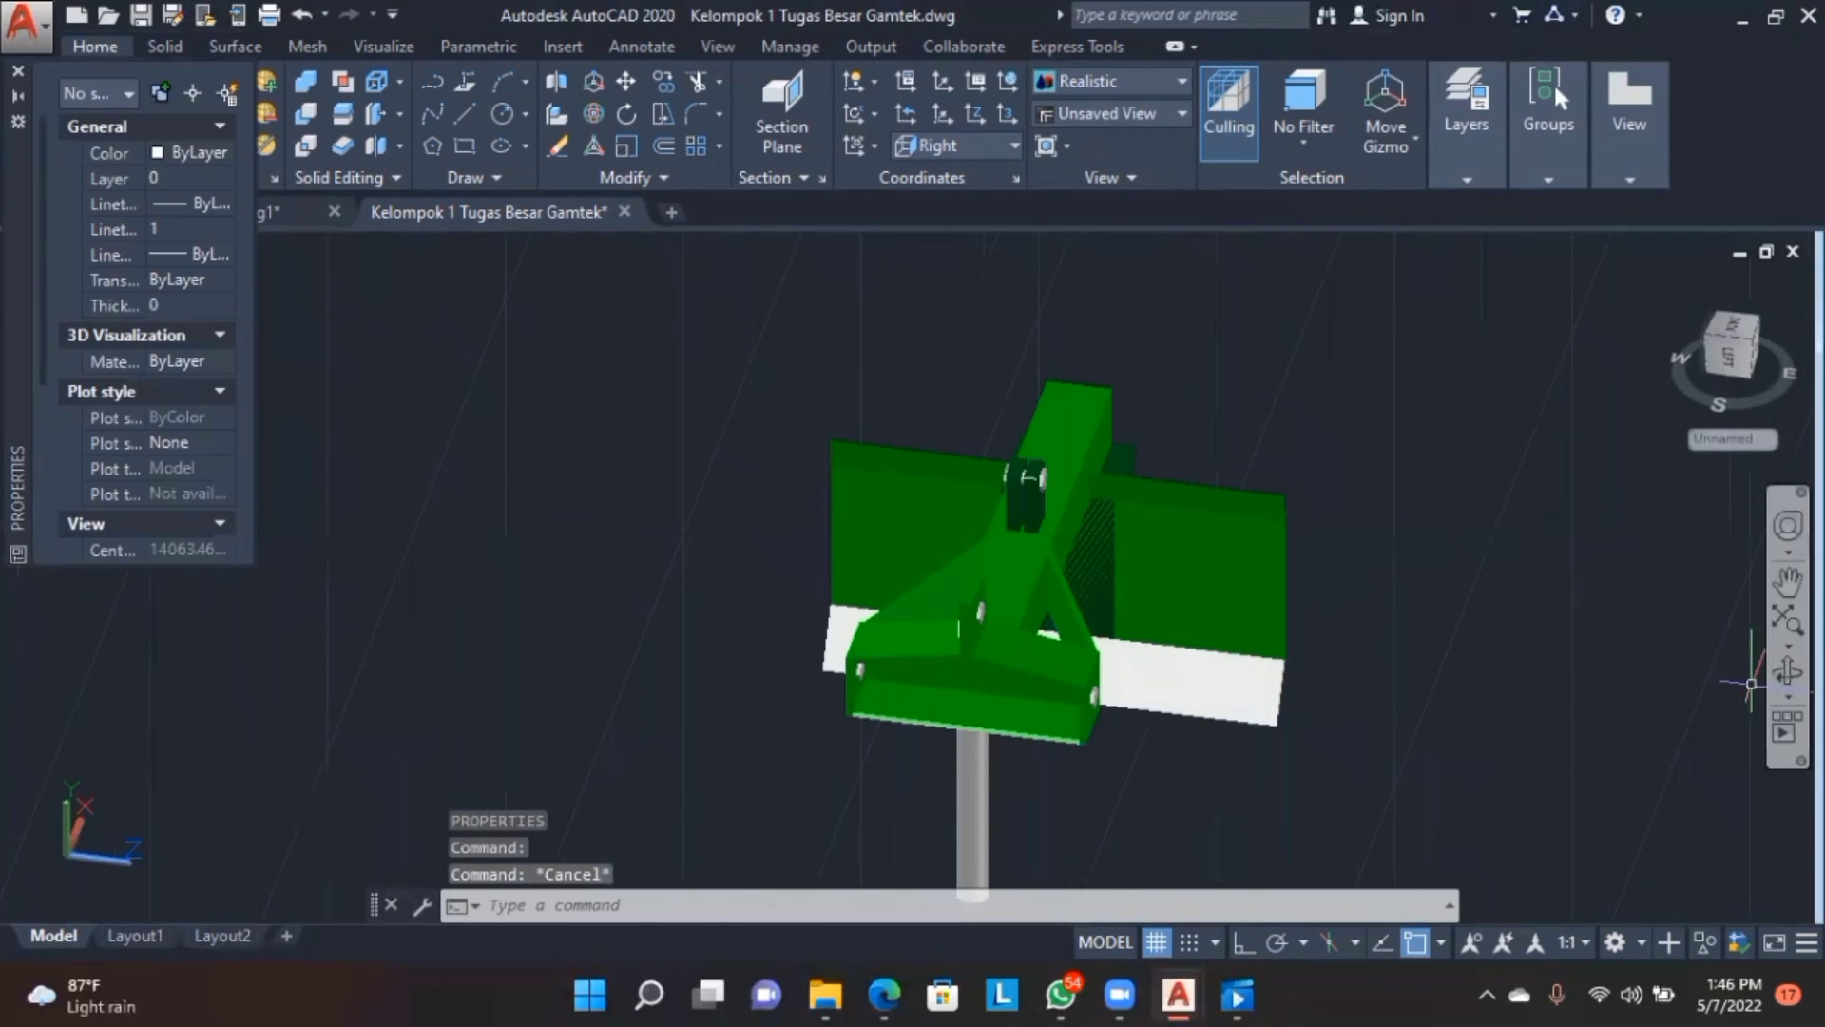
pyautogui.click(1787, 671)
pyautogui.moveTo(1607, 656); pyautogui.dragTo(1120, 675)
pyautogui.press('Escape')
pyautogui.click(1205, 635)
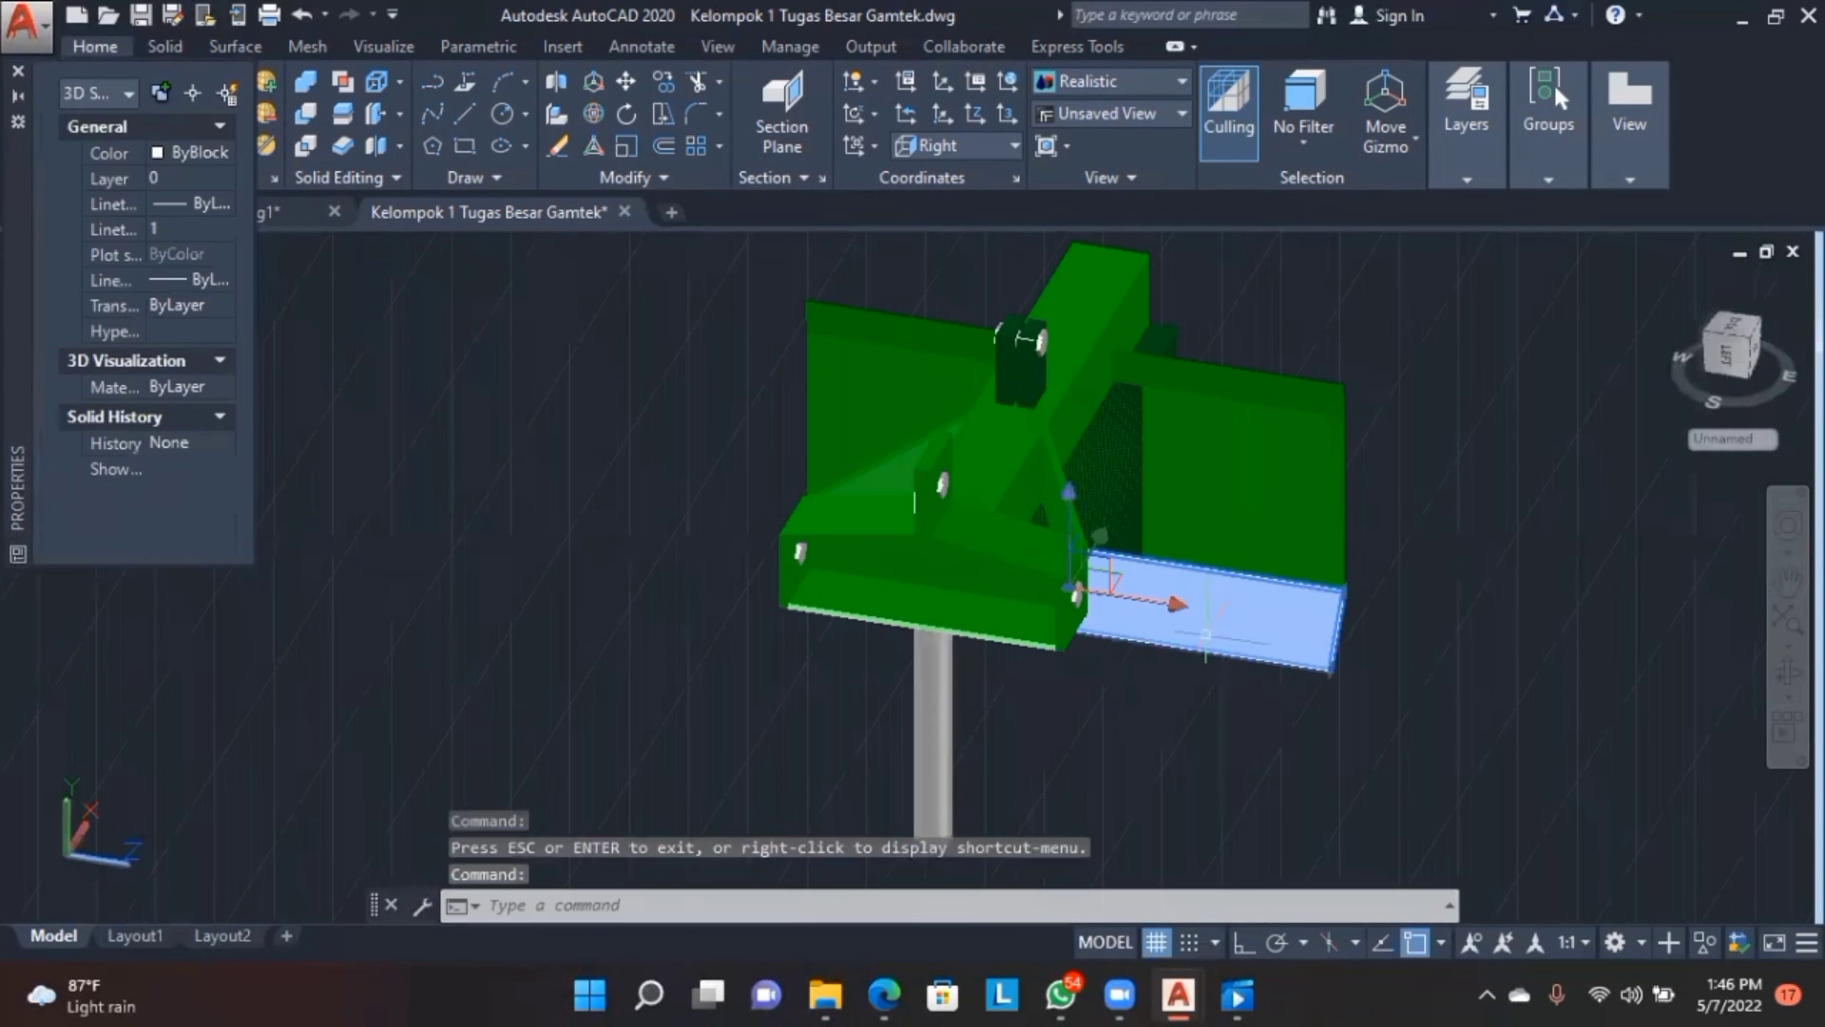
pyautogui.click(922, 711)
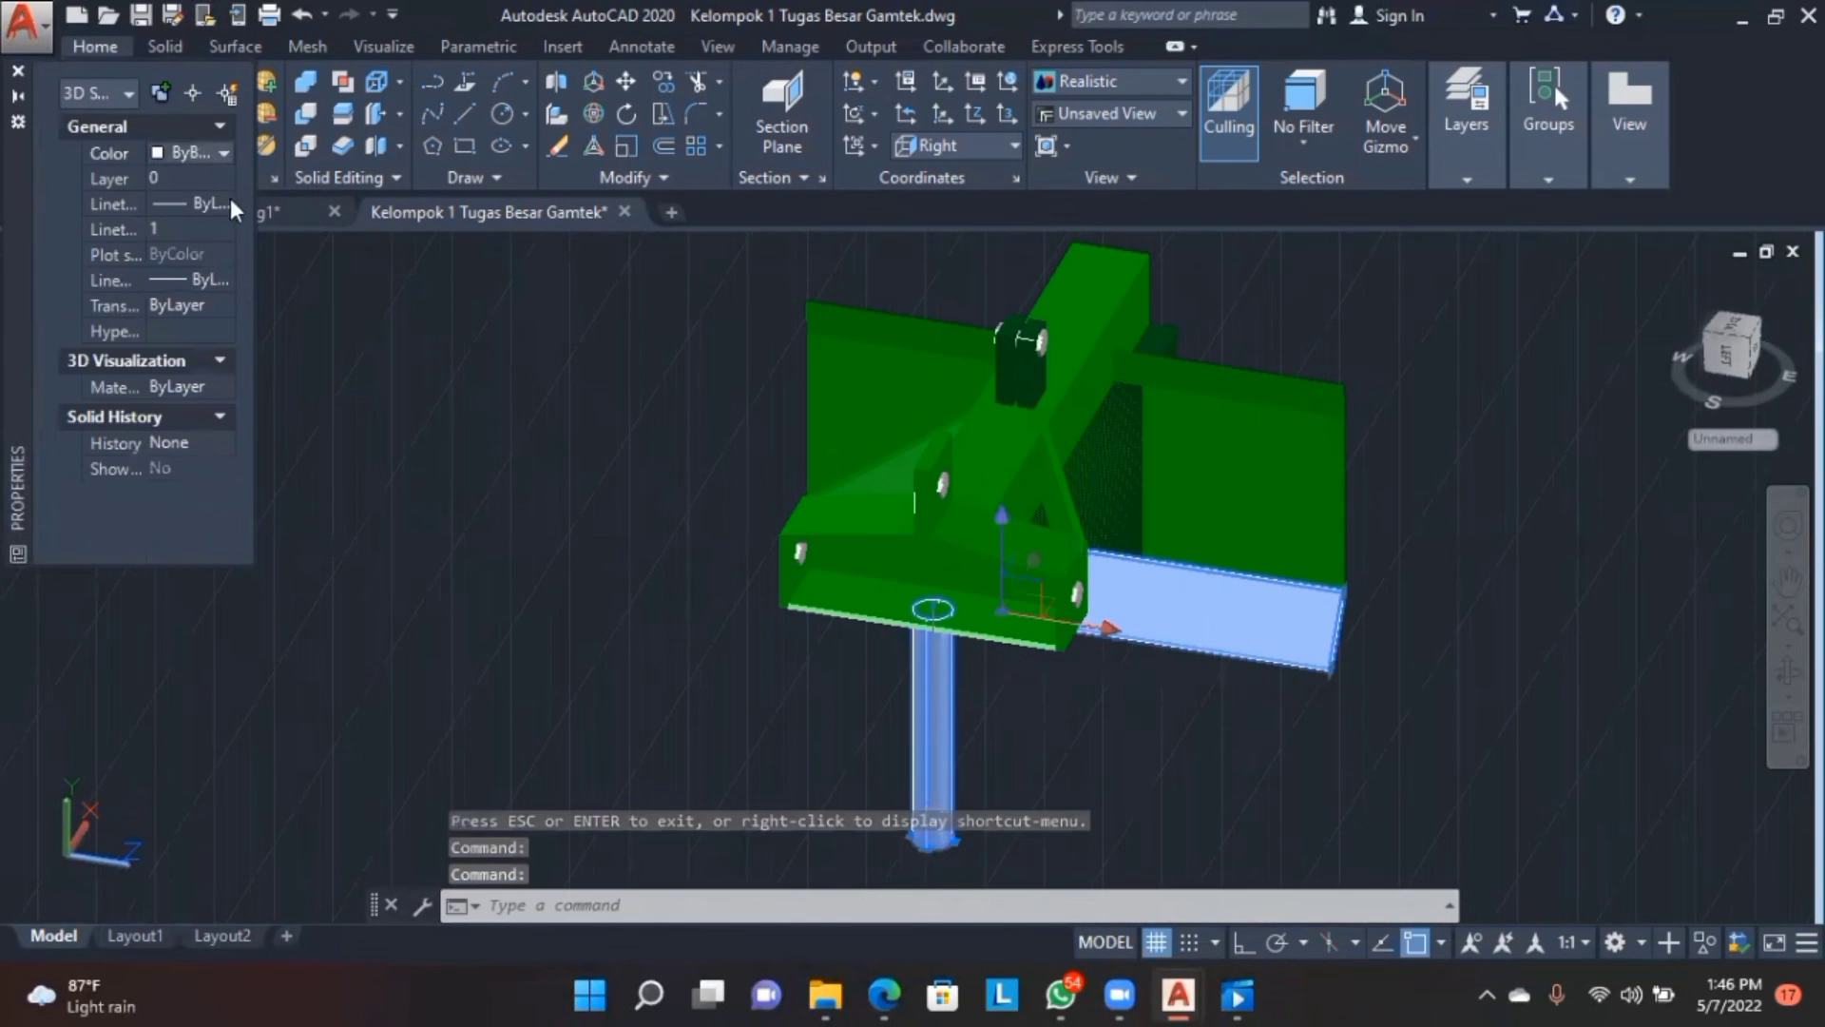
pyautogui.hotkey('ctrl', '1')
pyautogui.write('pr')
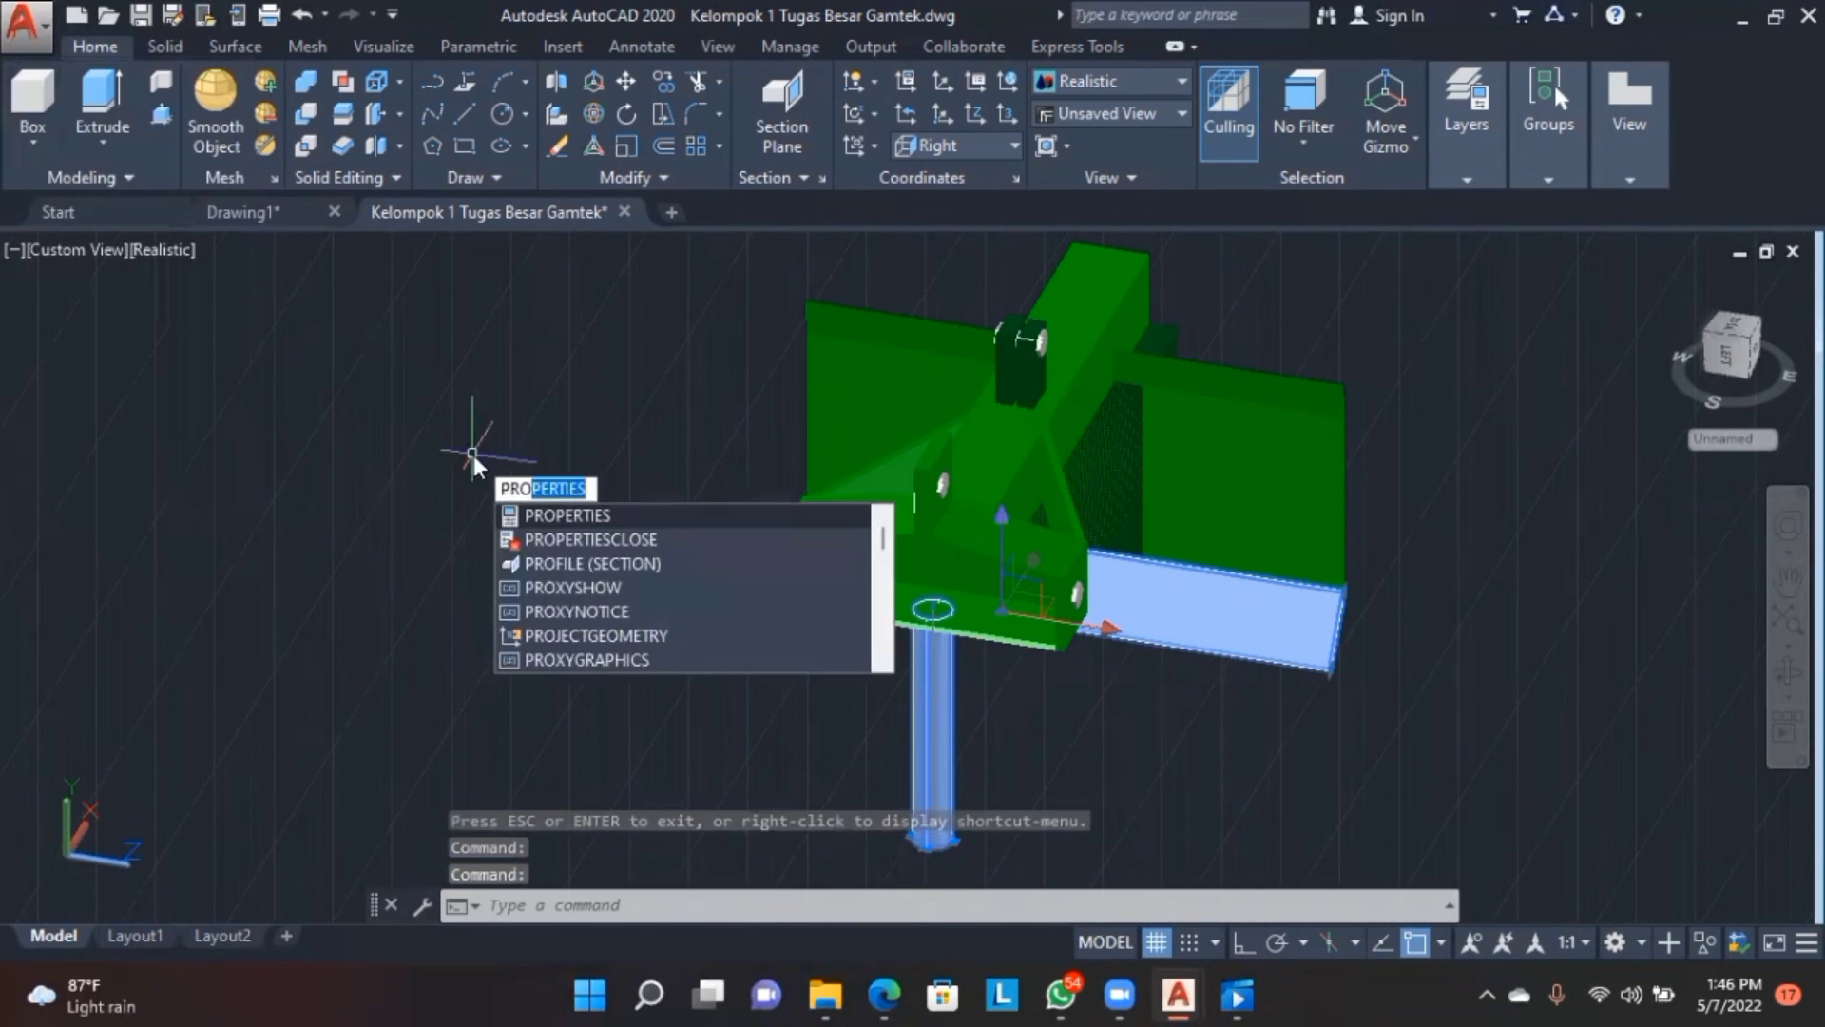
pyautogui.press('Return')
pyautogui.click(185, 152)
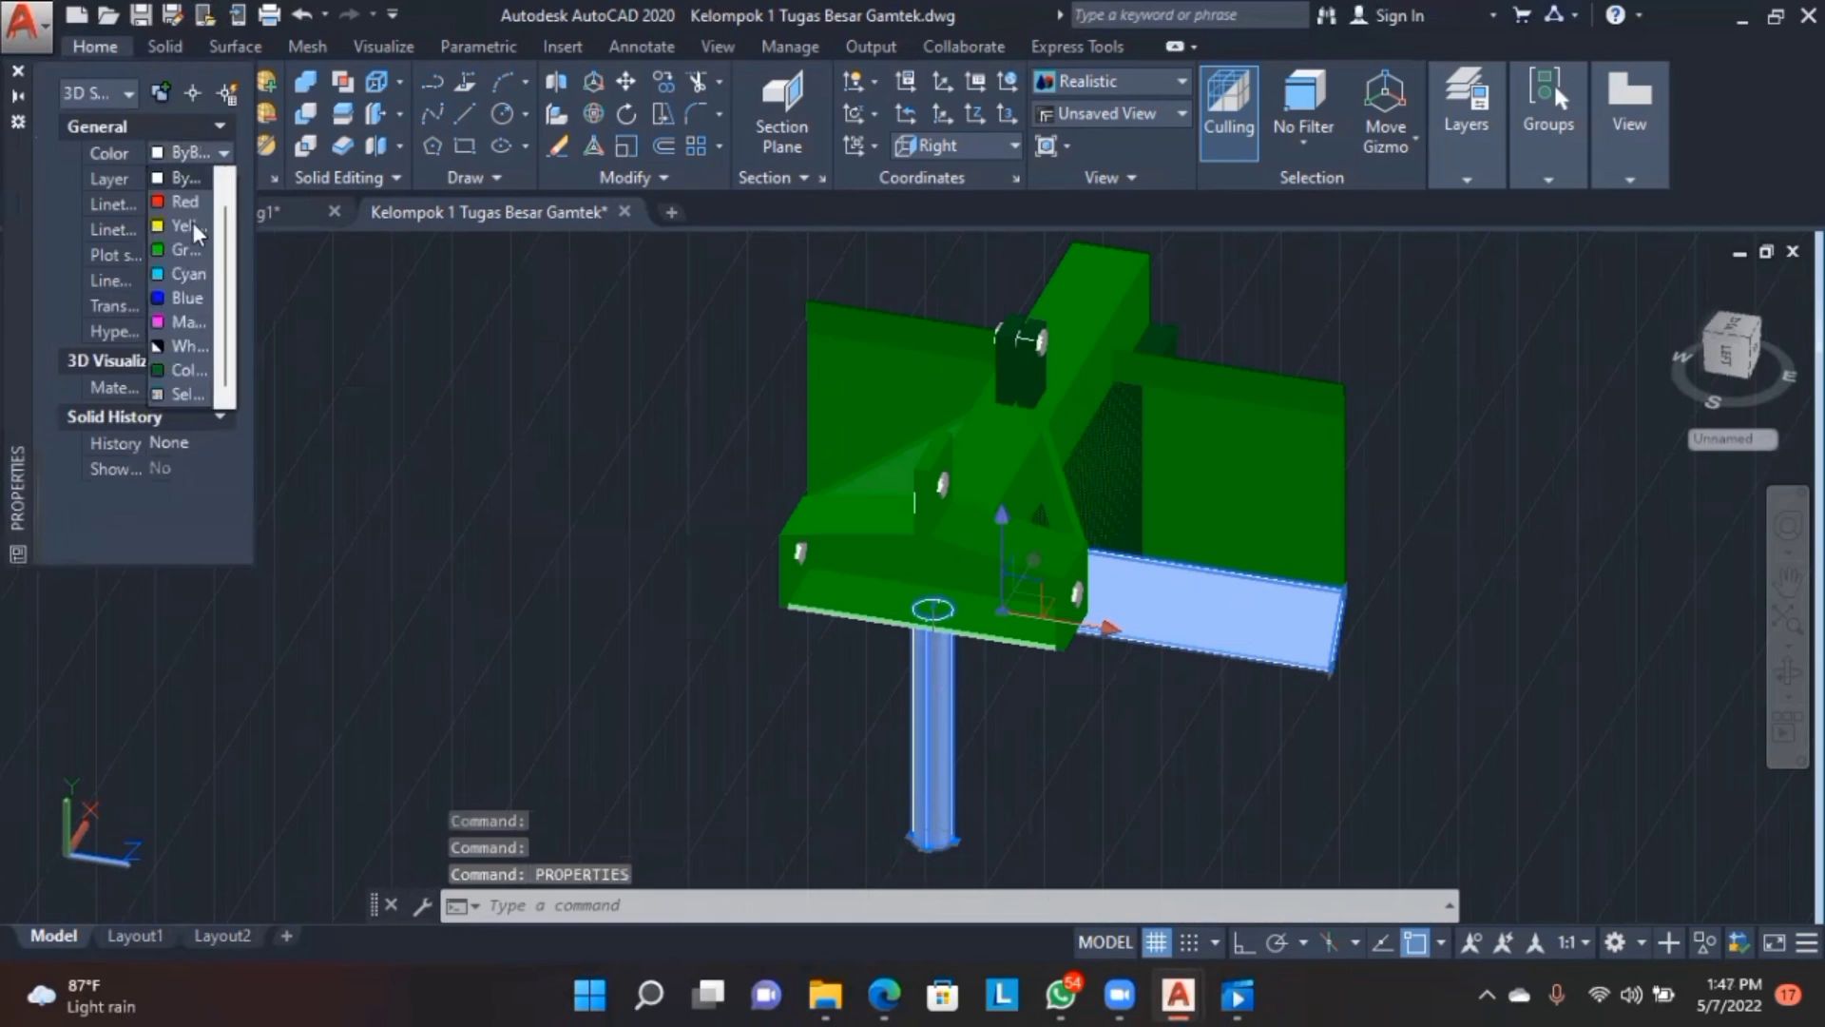
pyautogui.click(192, 392)
pyautogui.click(778, 590)
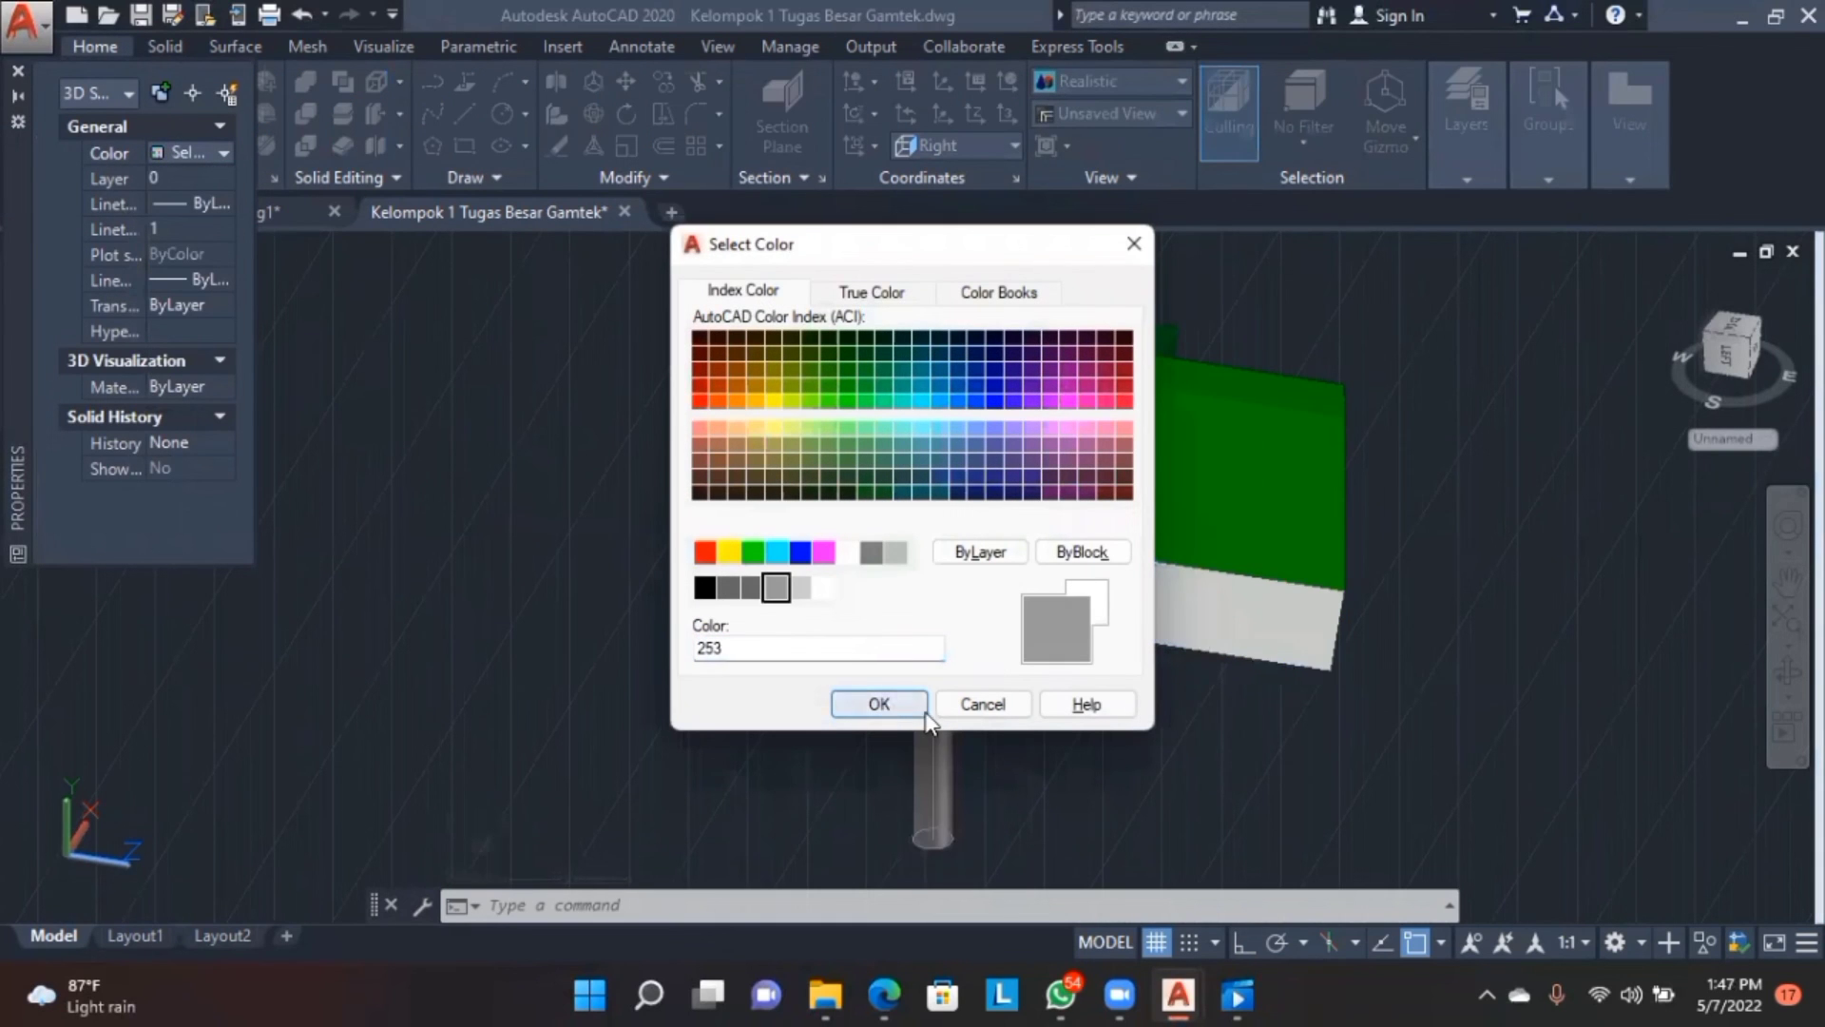
pyautogui.click(752, 588)
pyautogui.click(877, 703)
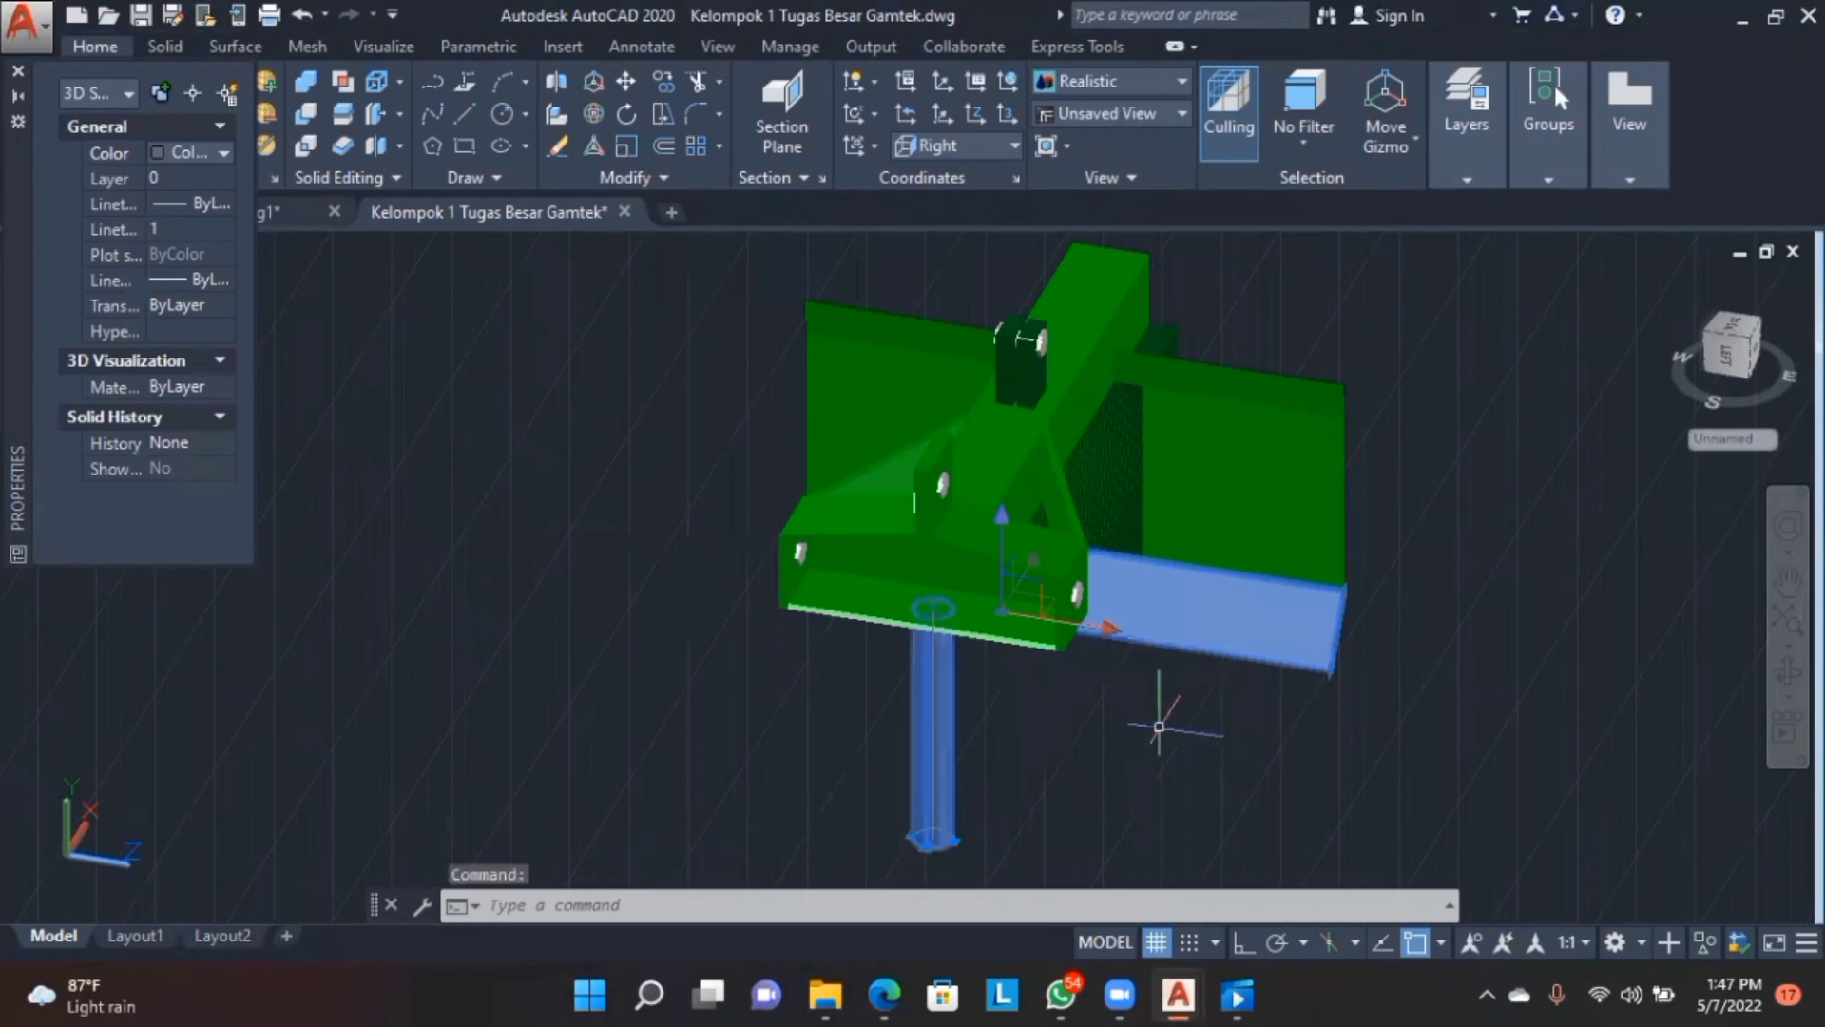
pyautogui.click(1159, 726)
pyautogui.click(504, 495)
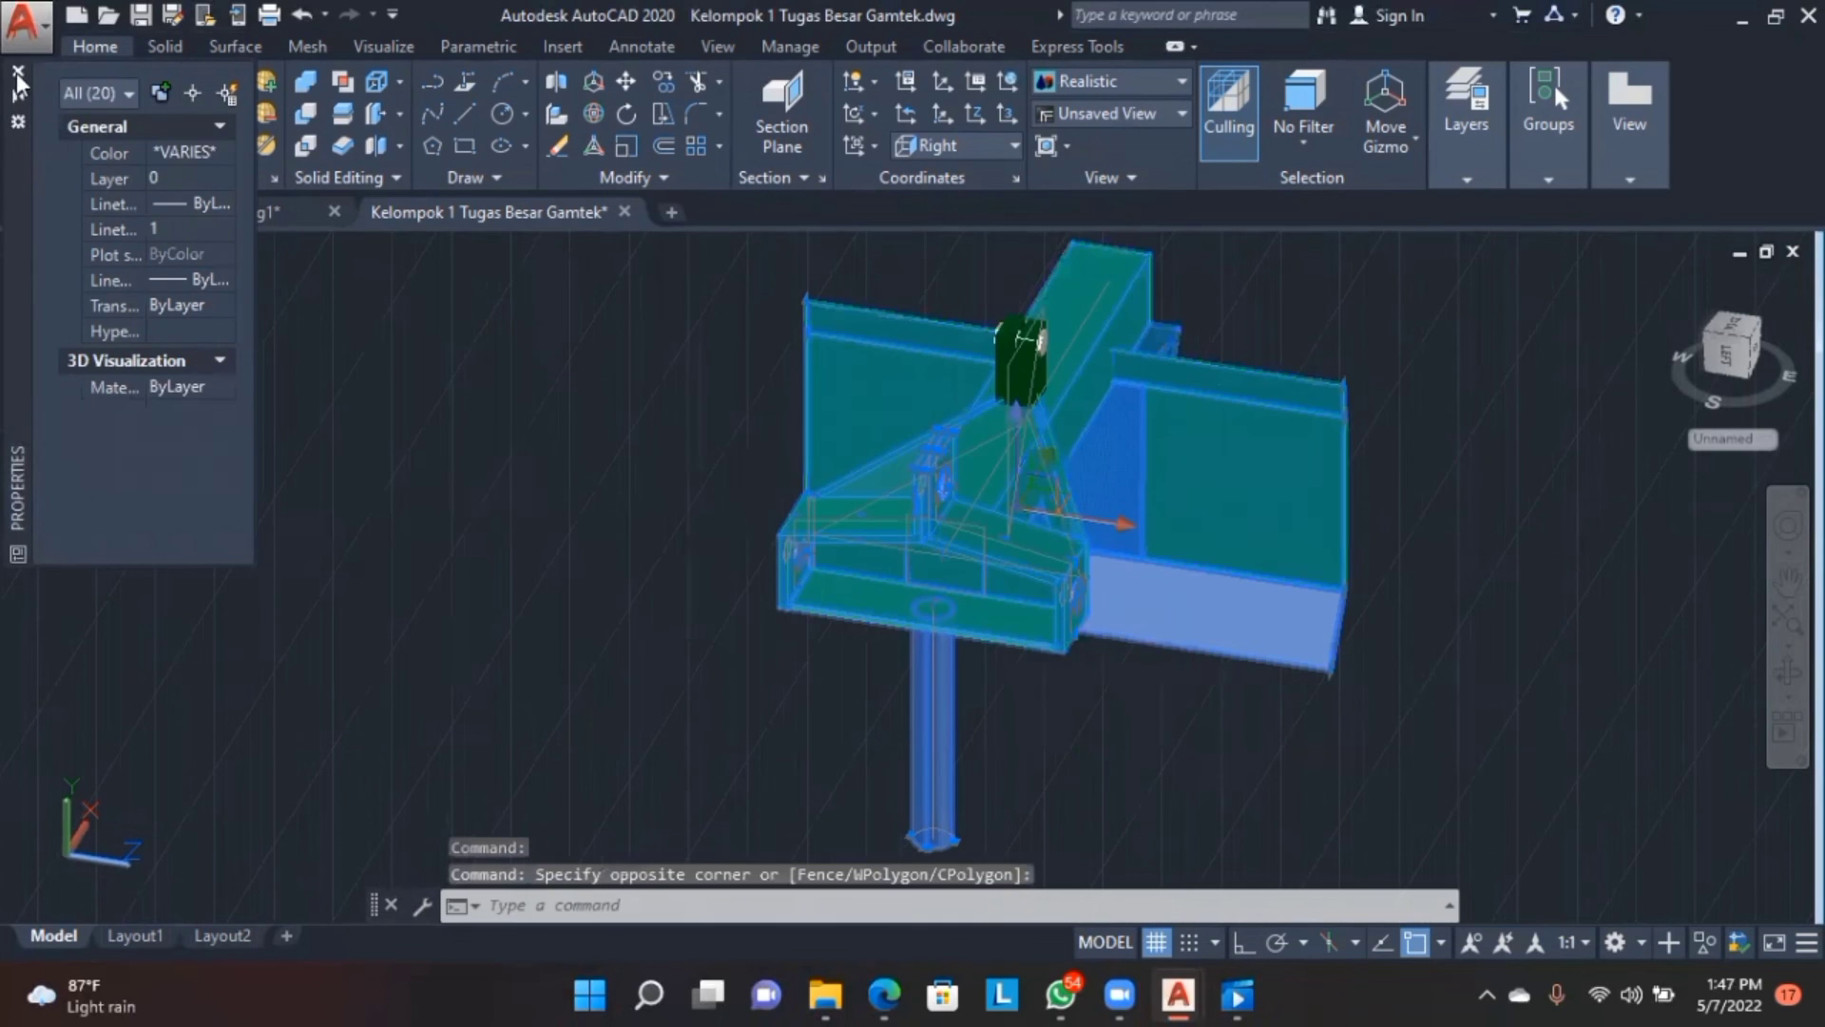
pyautogui.click(18, 73)
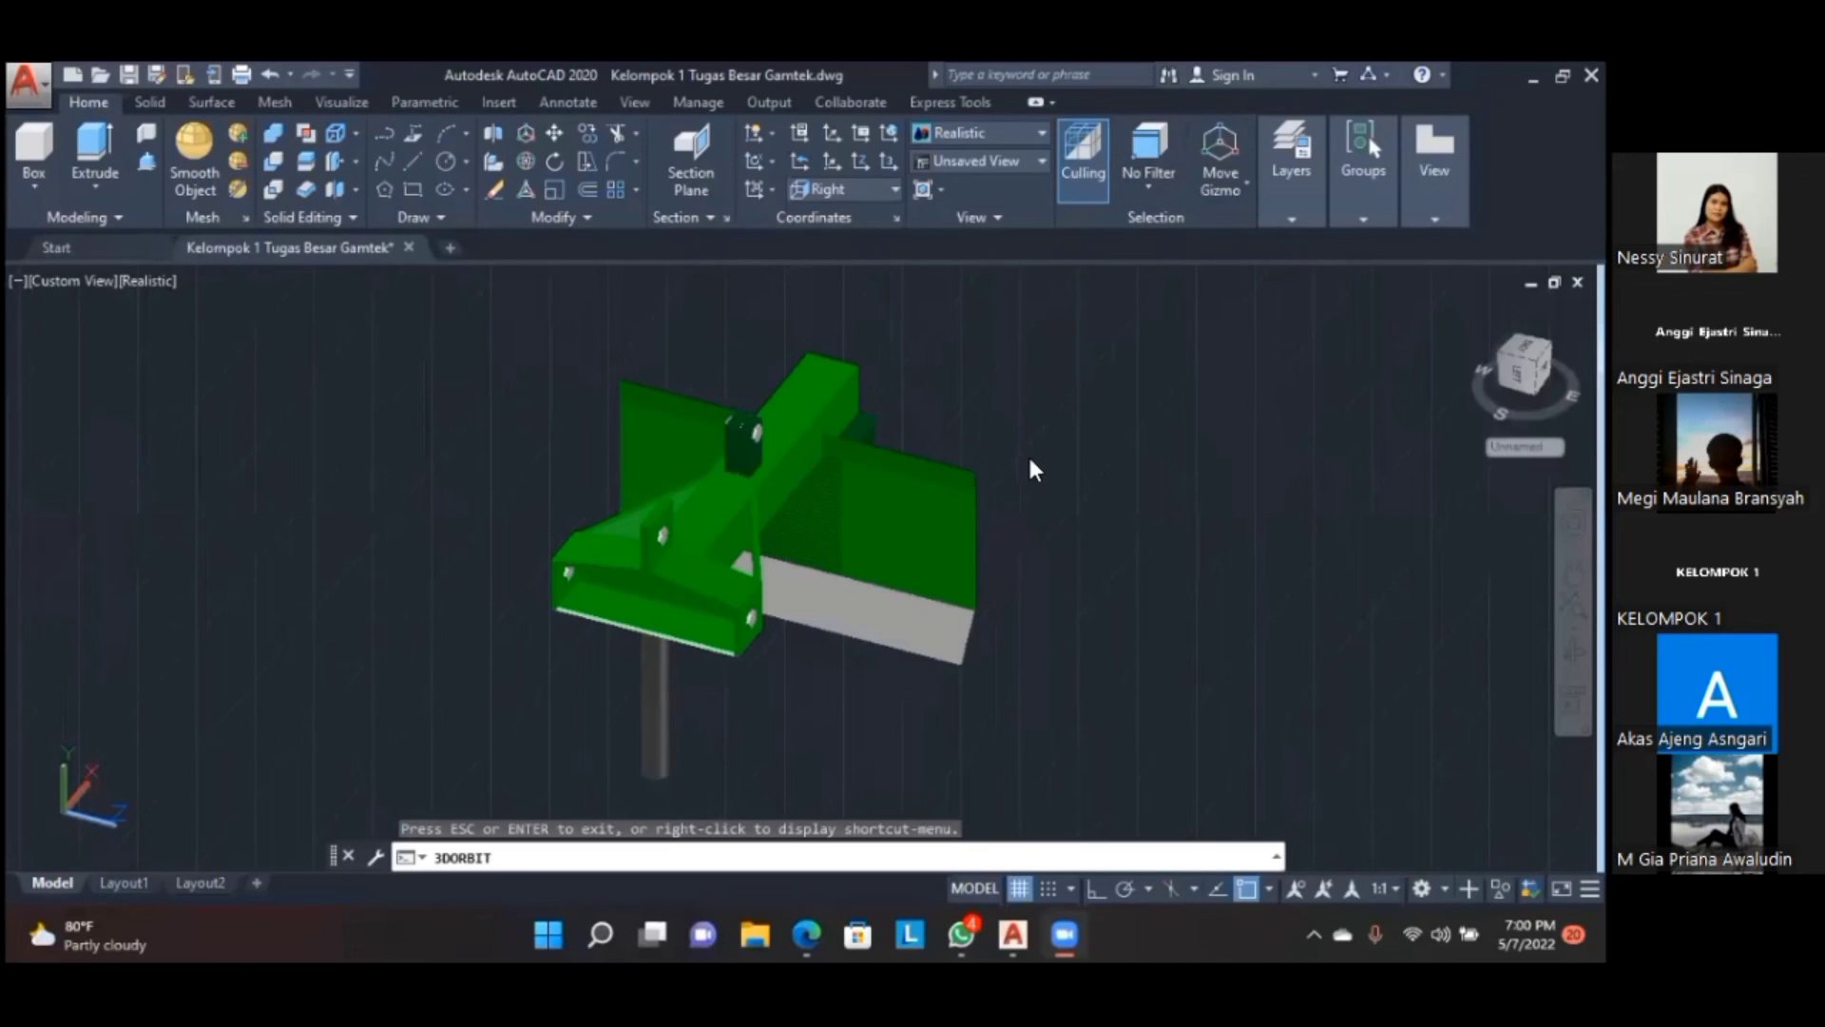
# - Inspect the coloured assembly by orbiting around it
pyautogui.moveTo(1031, 468); pyautogui.dragTo(1025, 498)
pyautogui.moveTo(1164, 594); pyautogui.dragTo(980, 586)
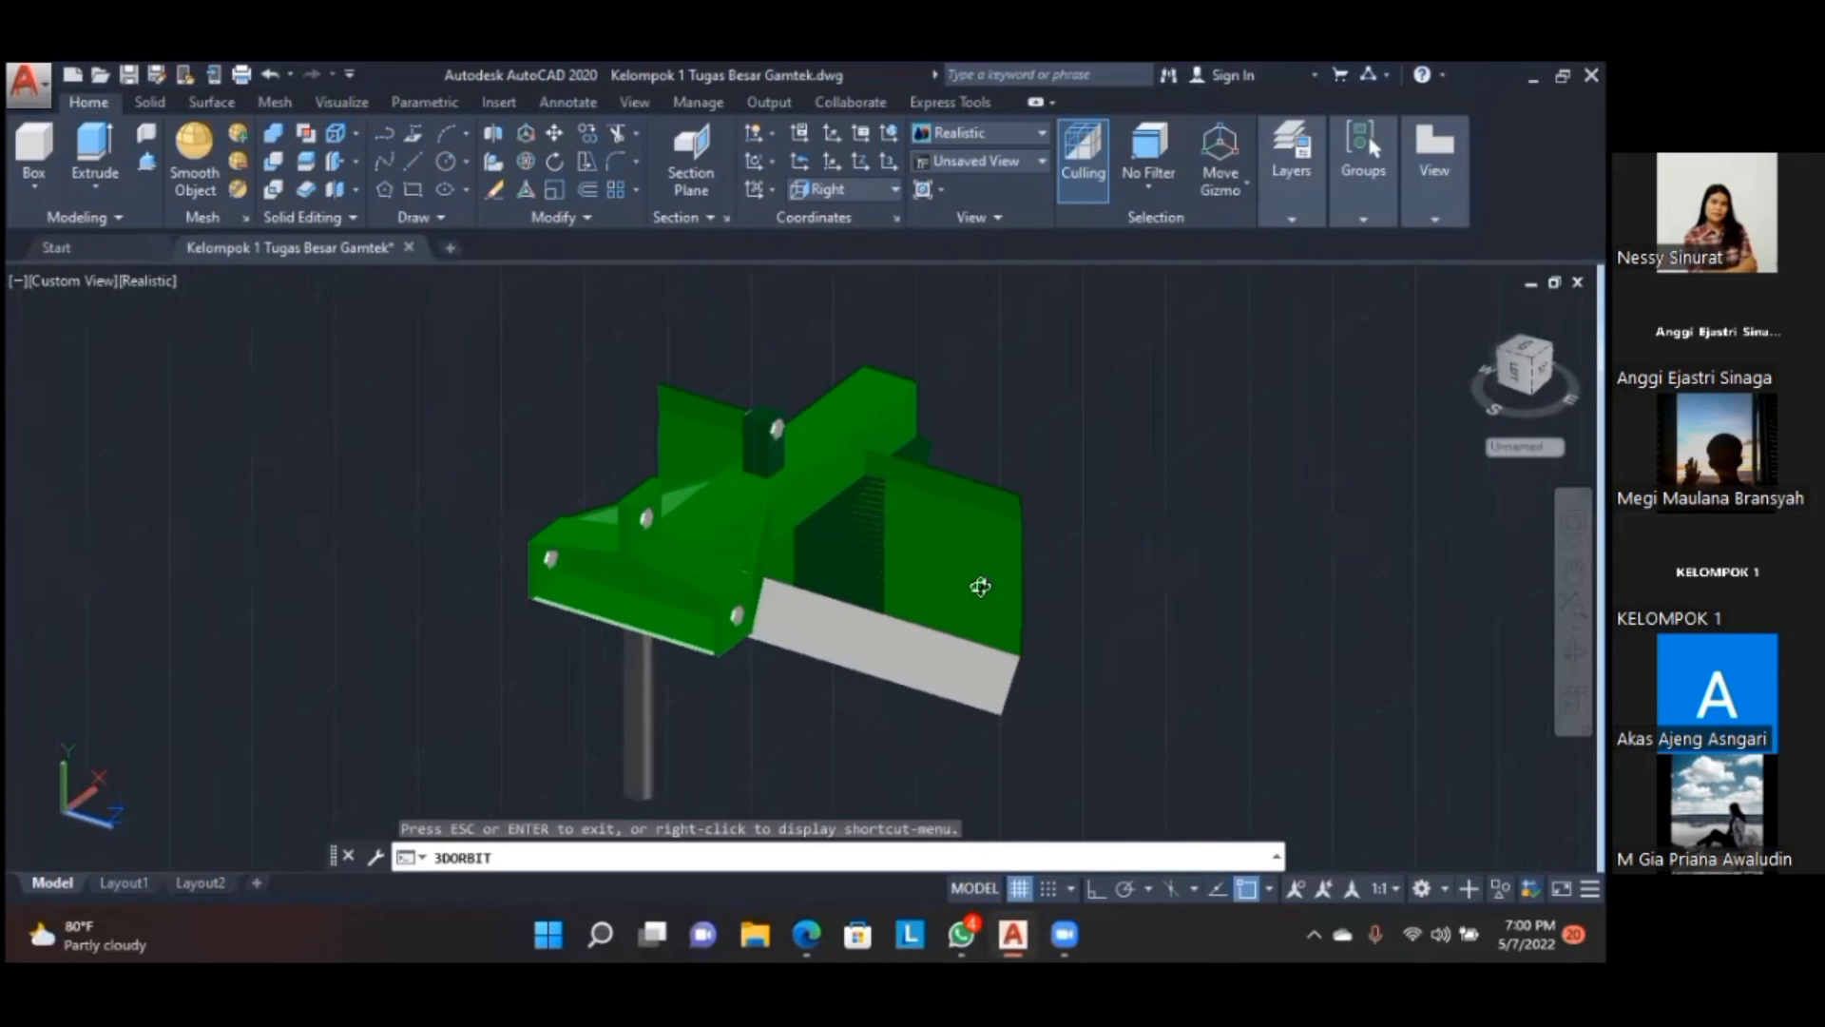